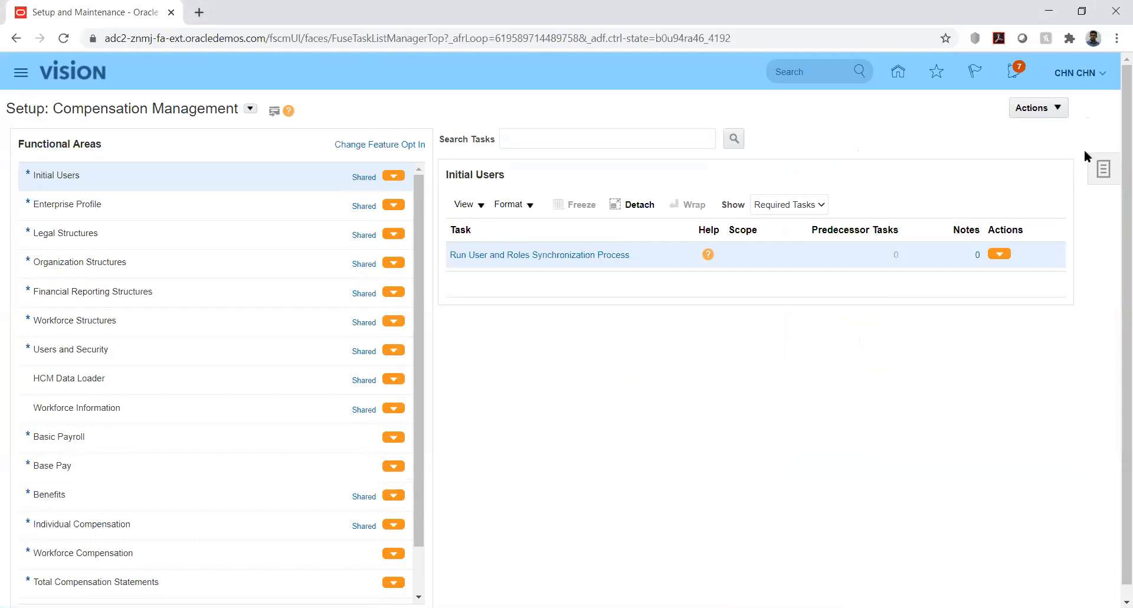
- Find the implementation project by searching for "kk" and open KK Implementation
{"action": "left_click", "coordinate": [1102, 170]}
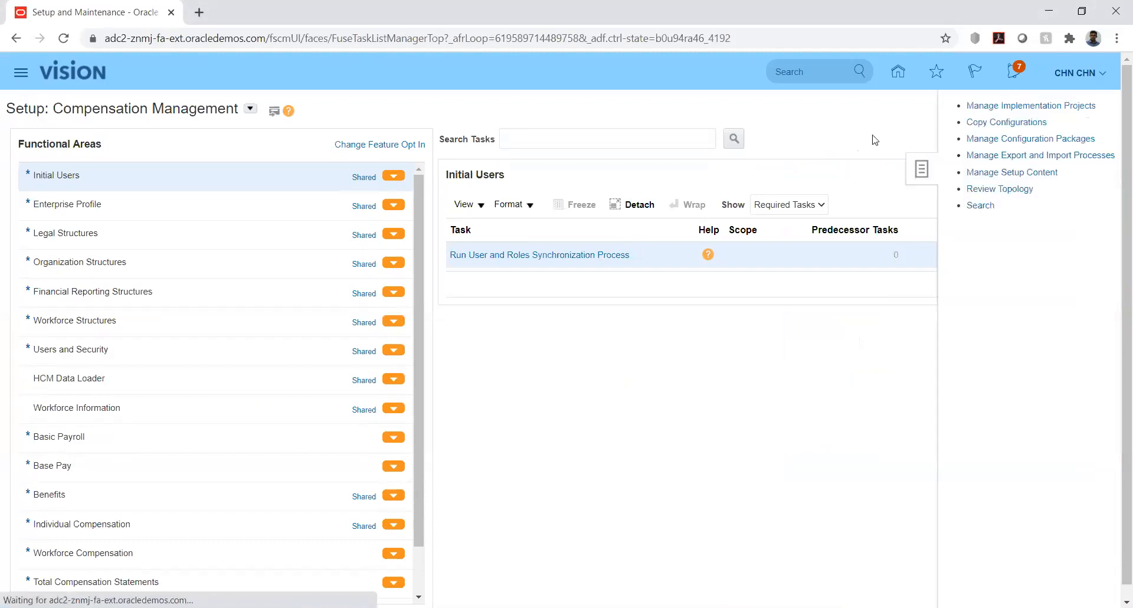
{"action": "left_click", "coordinate": [1013, 109]}
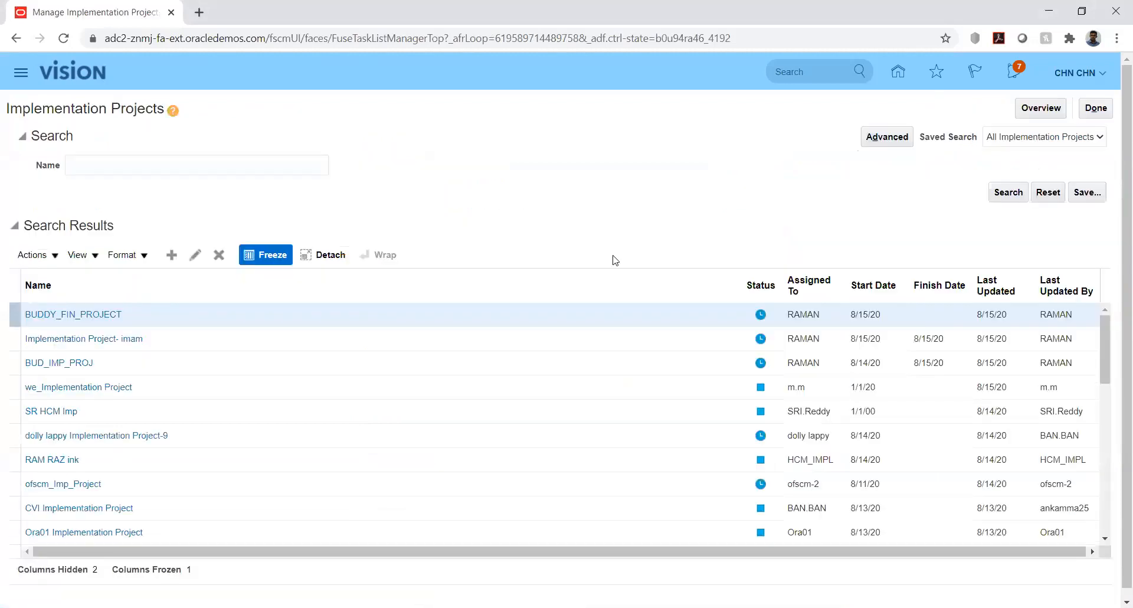
{"action": "left_click", "coordinate": [244, 165]}
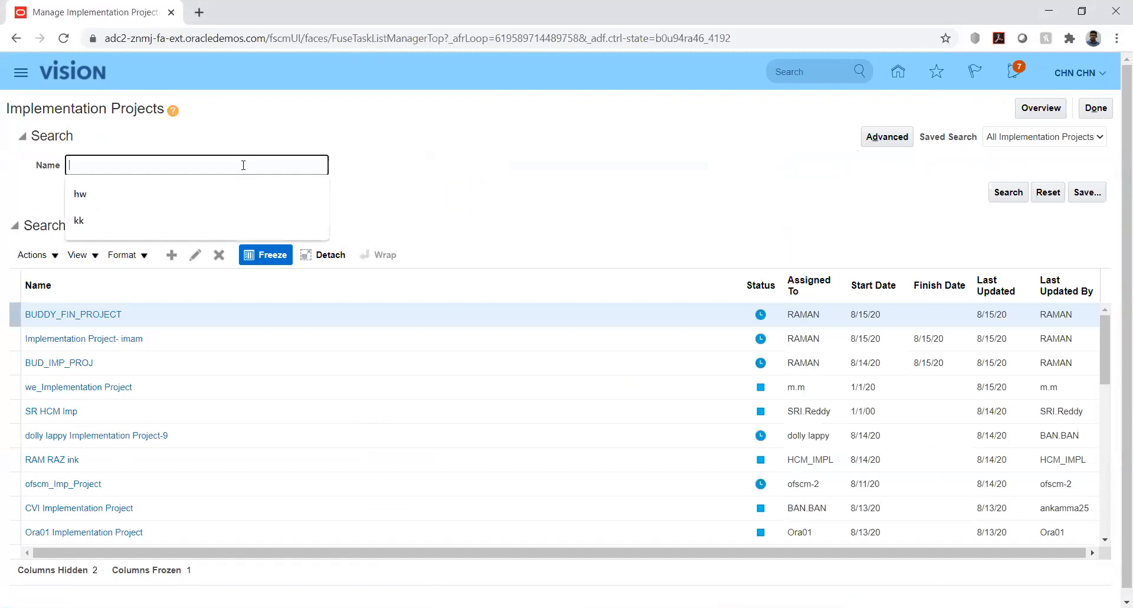
{"action": "type", "text": "kk"}
{"action": "key", "text": "Return"}
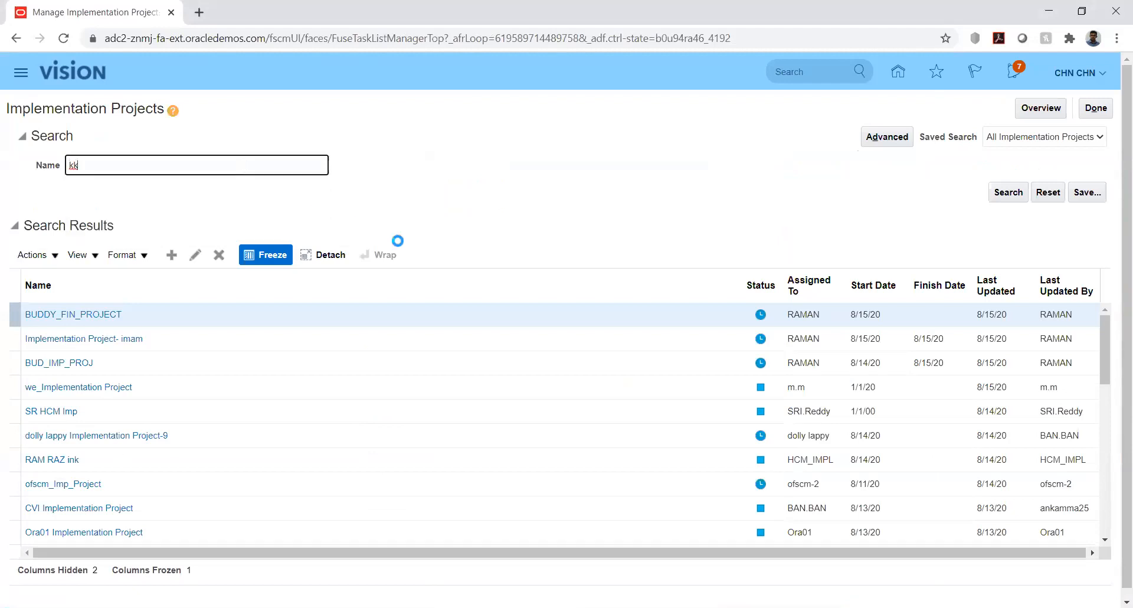
{"action": "left_click", "coordinate": [76, 314]}
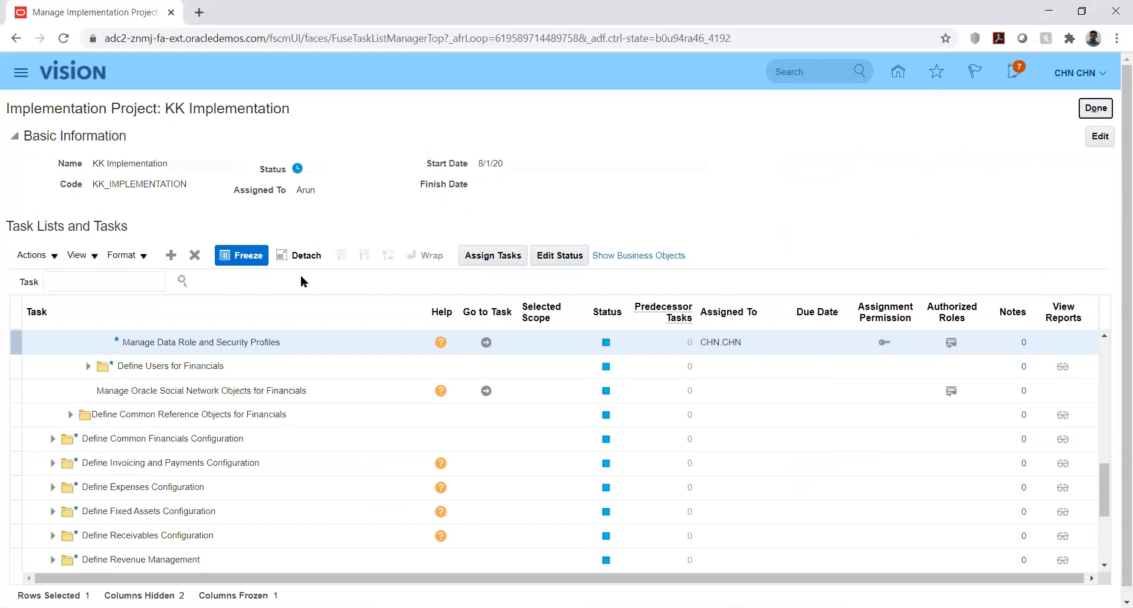
- Search the project's tasks for "%jou%cat%" and show Manage Journal Categories in the task hierarchy
{"action": "left_click", "coordinate": [138, 278]}
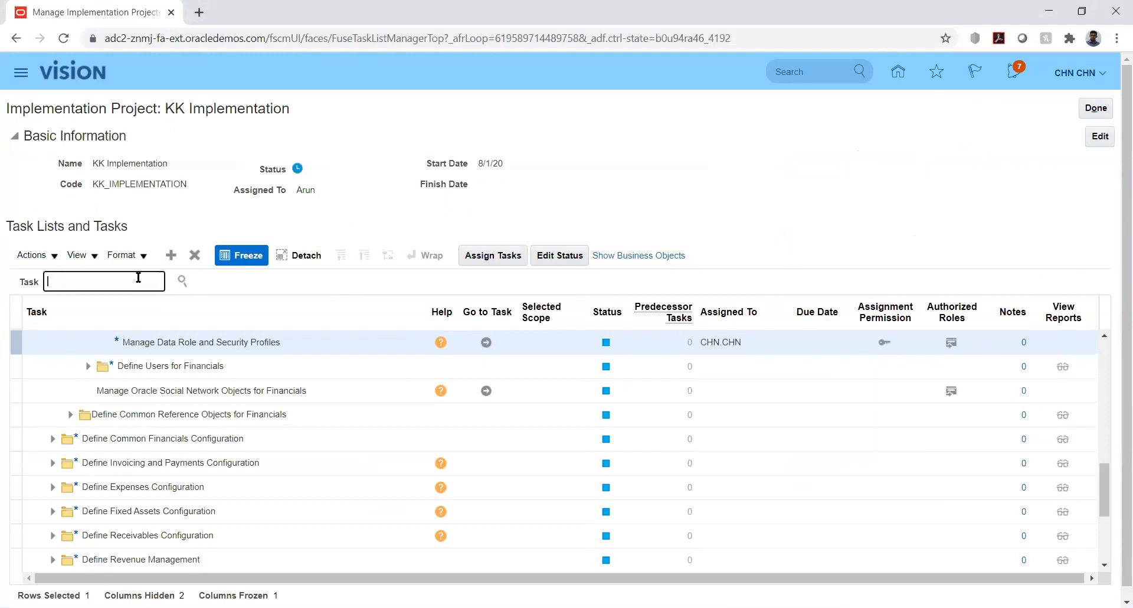
{"action": "type", "text": "%jou%cat%"}
{"action": "key", "text": "Return"}
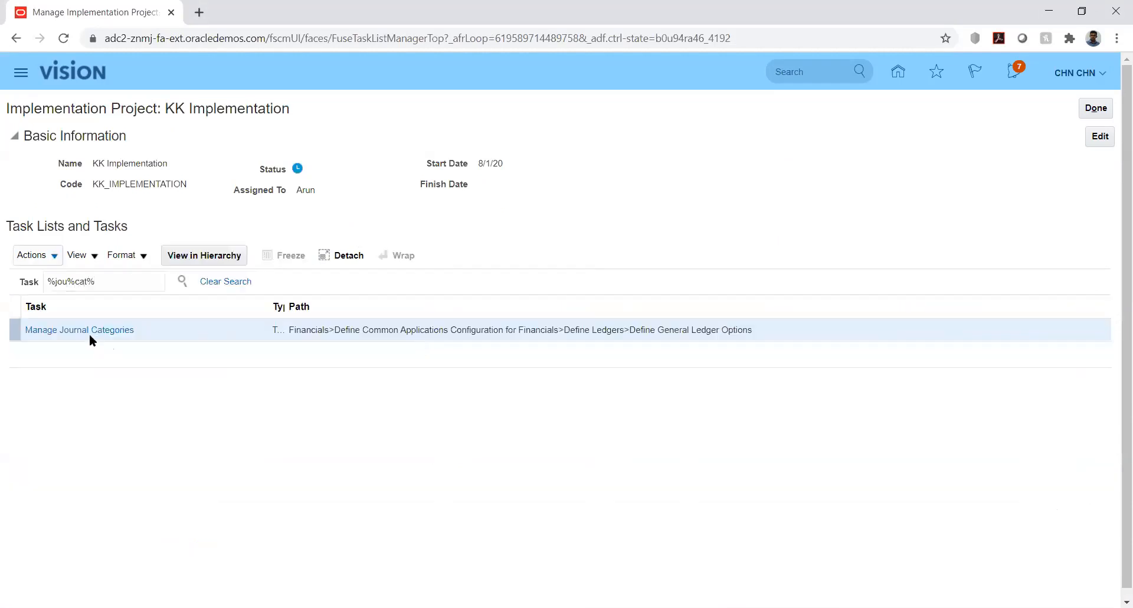
{"action": "left_click", "coordinate": [79, 329]}
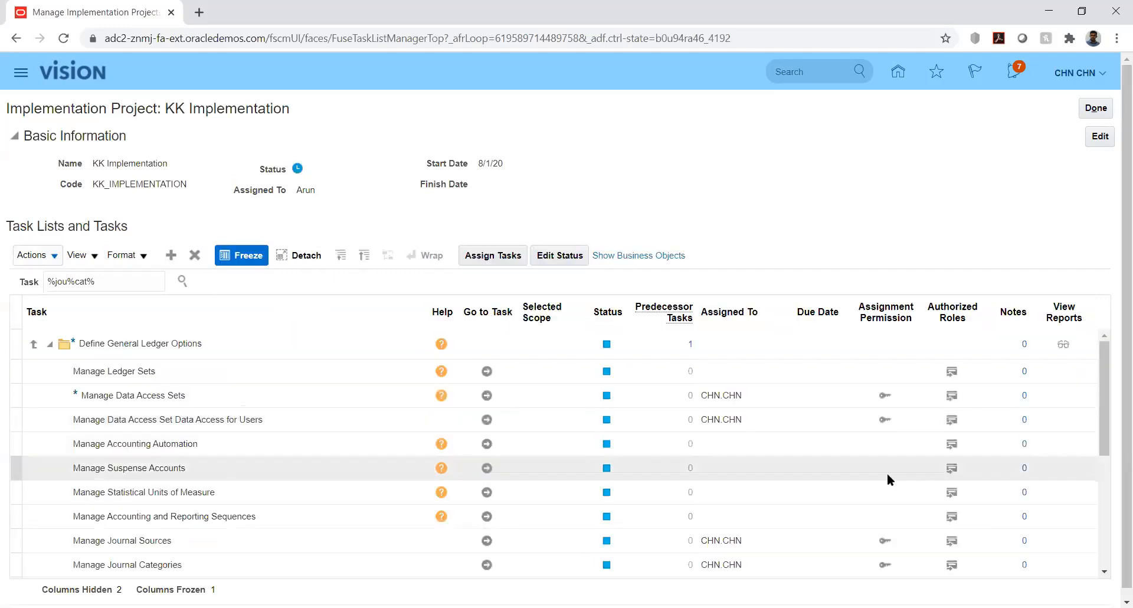
- Go to the Manage Journal Sources task under Define General Ledger Options
{"action": "left_click", "coordinate": [487, 540]}
{"action": "left_click", "coordinate": [487, 541]}
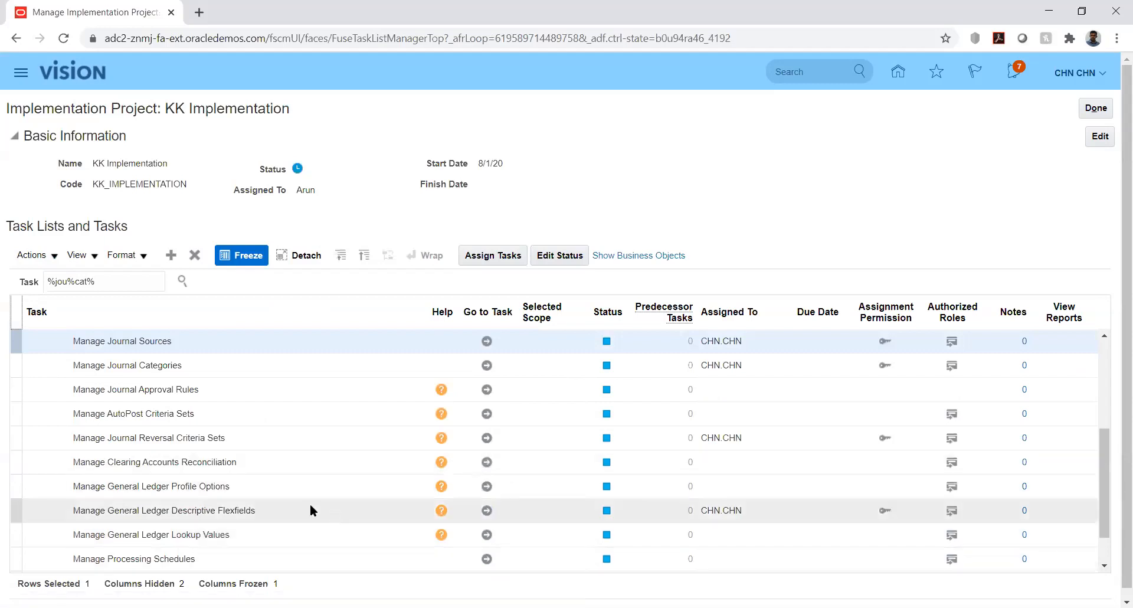
{"action": "left_click", "coordinate": [488, 342]}
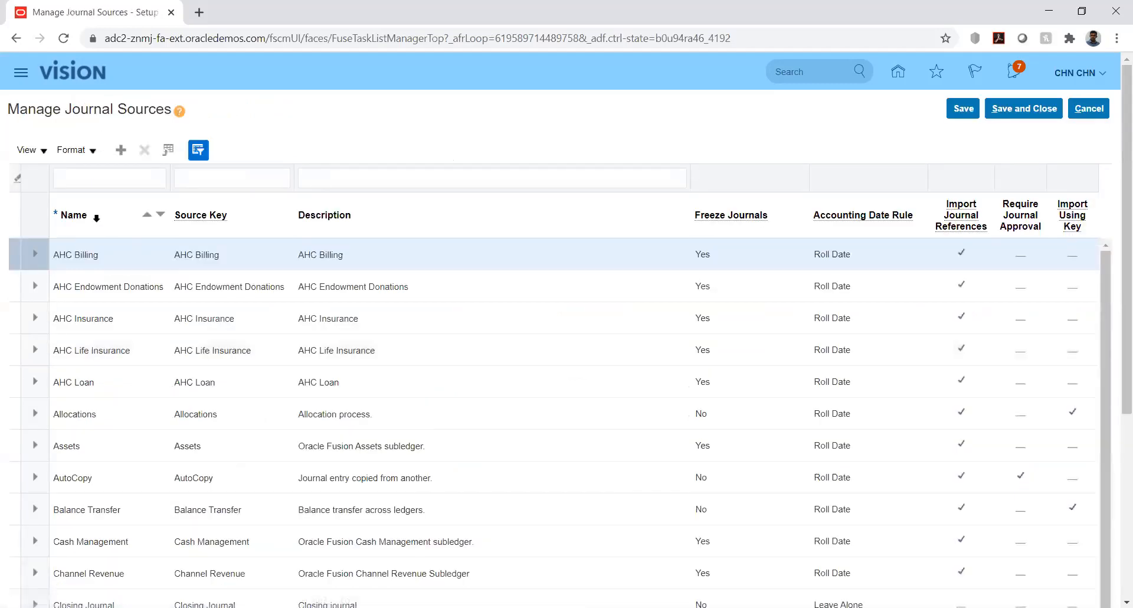
- Add a journal source with KK_Fusion as its name, source key and description
{"action": "left_click", "coordinate": [121, 151]}
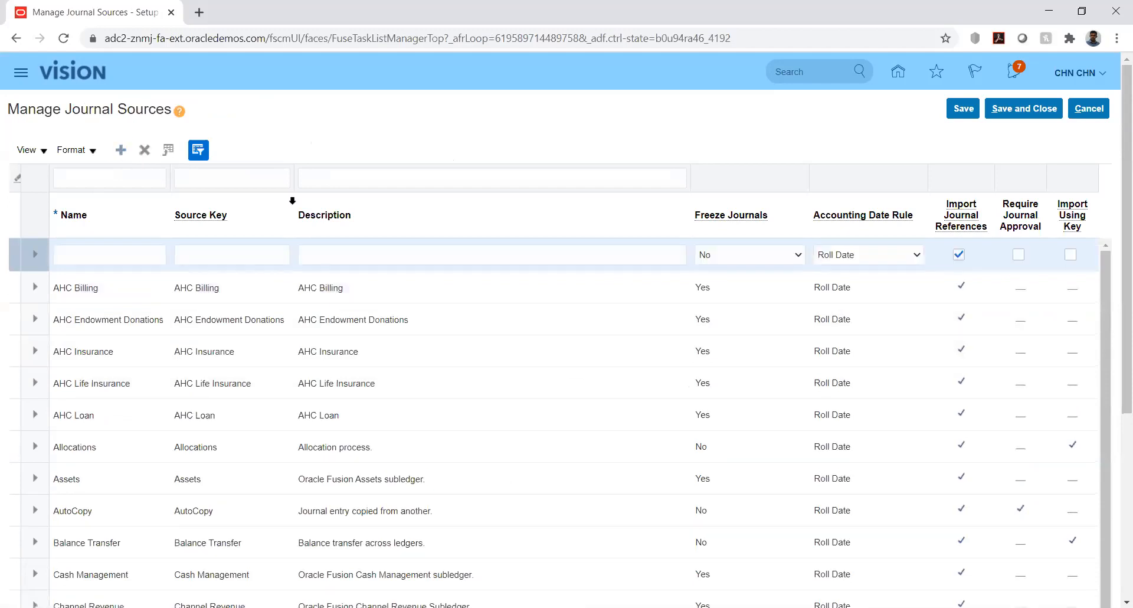
{"action": "left_click", "coordinate": [118, 249]}
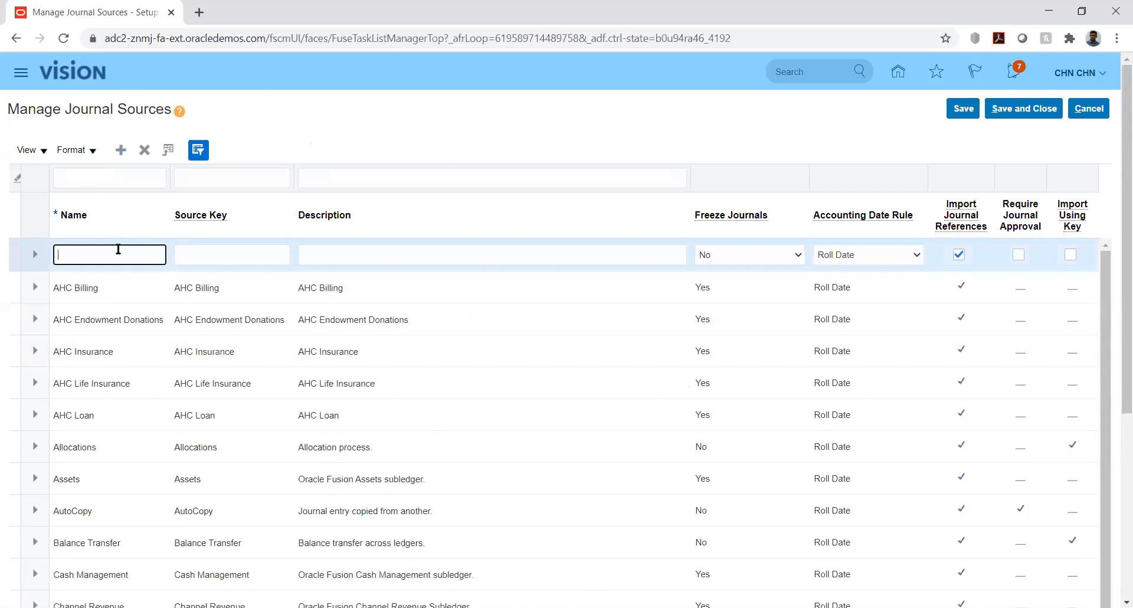
{"action": "type", "text": "KK_Fusion"}
{"action": "key", "text": "Tab"}
{"action": "key", "text": "shift+Tab"}
{"action": "key", "text": "ctrl+c"}
{"action": "key", "text": "Tab"}
{"action": "key", "text": "ctrl+v"}
{"action": "key", "text": "Tab"}
{"action": "key", "text": "ctrl+v"}
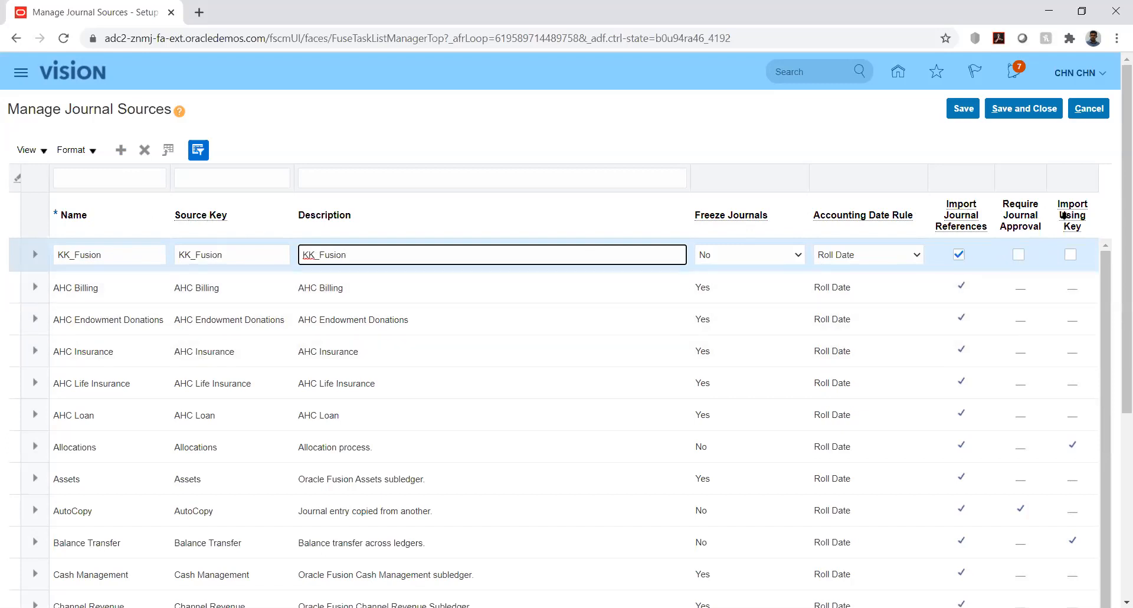
- Examine the available Accounting Date Rule and Freeze Journals options for the KK_Fusion journal source
{"action": "mouse_move", "coordinate": [1064, 216]}
{"action": "left_click", "coordinate": [916, 262]}
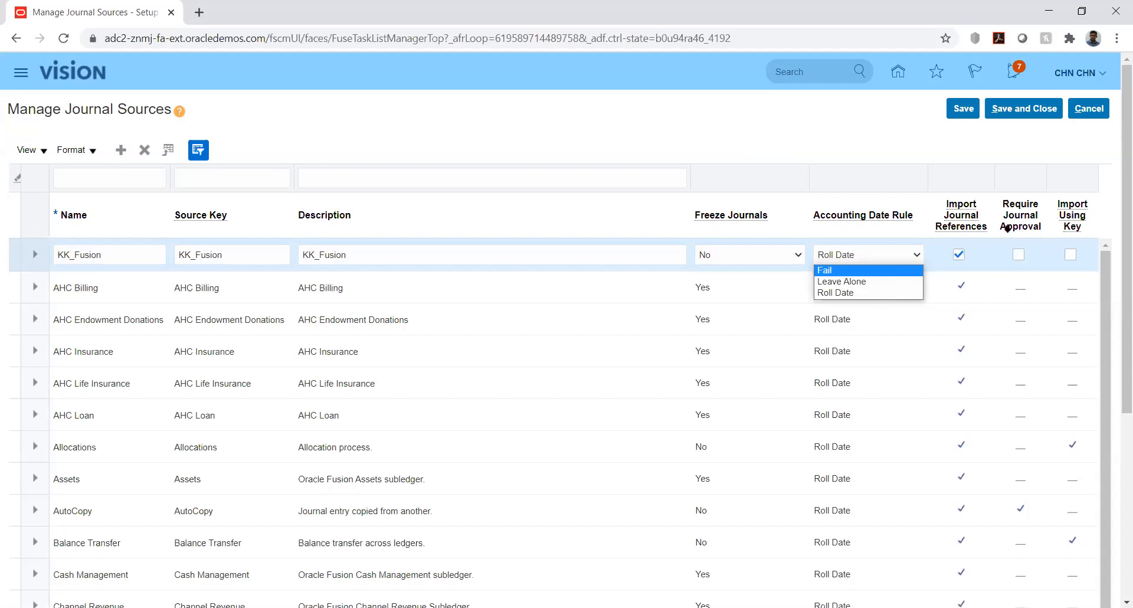
{"action": "mouse_move", "coordinate": [964, 224]}
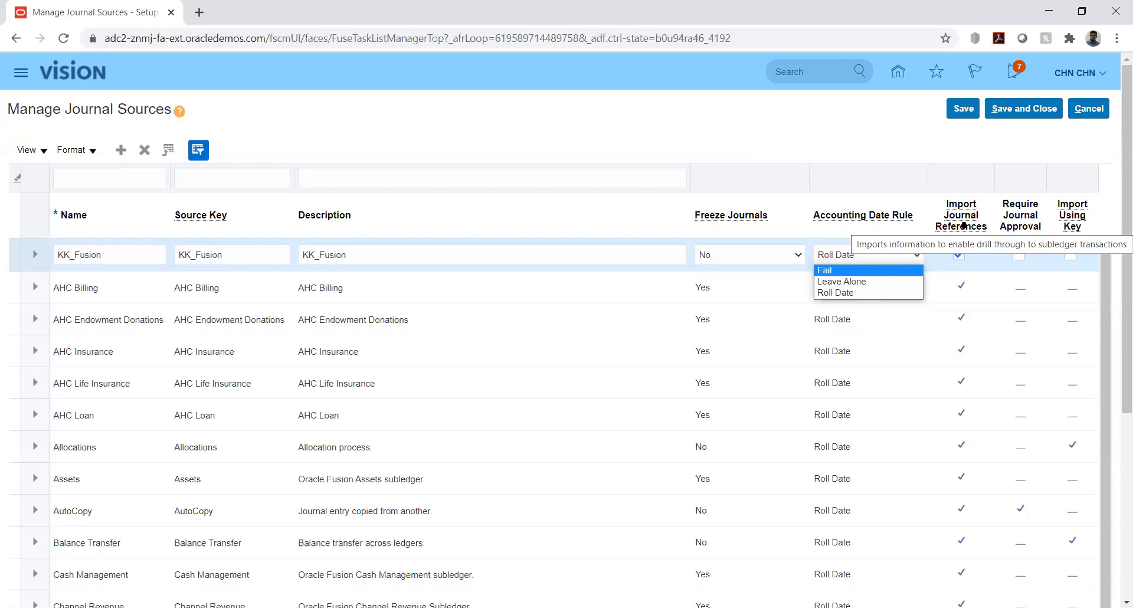
{"action": "left_click", "coordinate": [901, 141]}
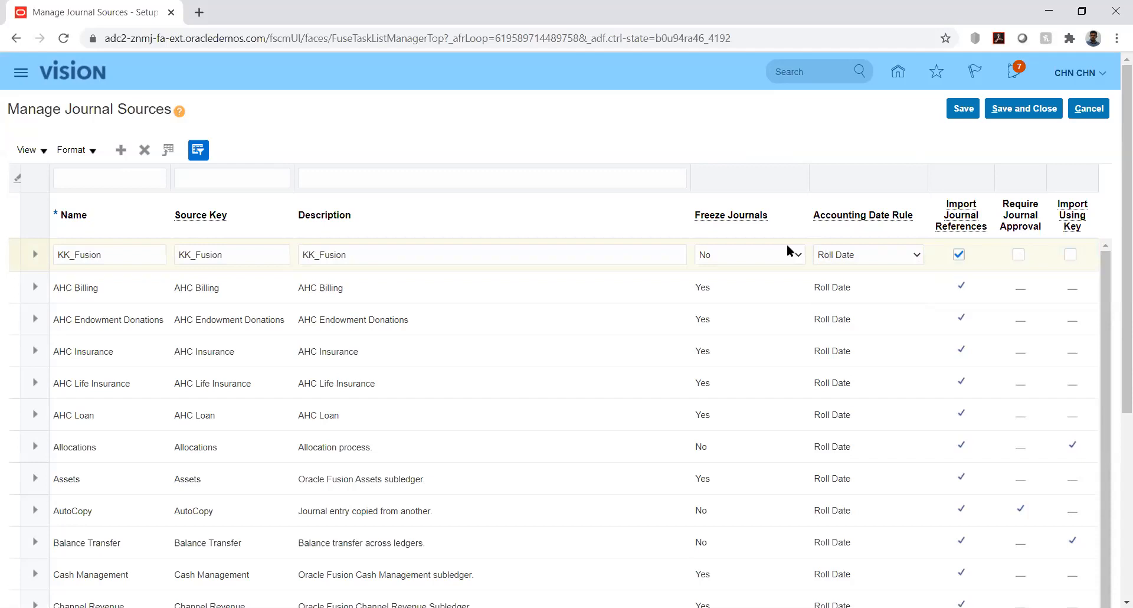
{"action": "left_click", "coordinate": [765, 260]}
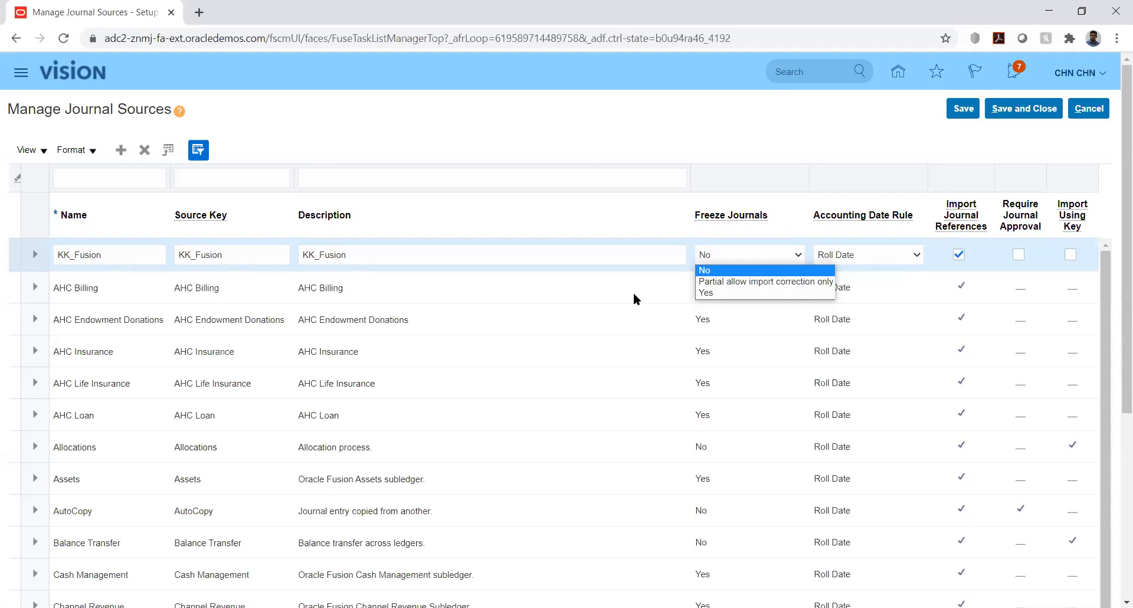
{"action": "key", "text": "Down"}
{"action": "left_click", "coordinate": [710, 141]}
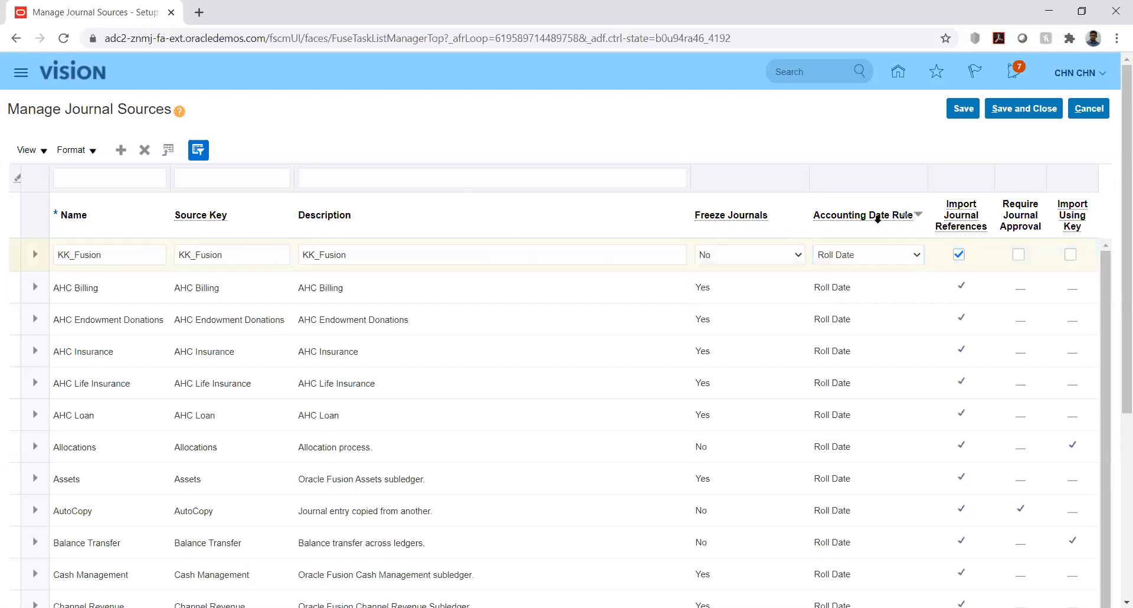
{"action": "left_click", "coordinate": [791, 255]}
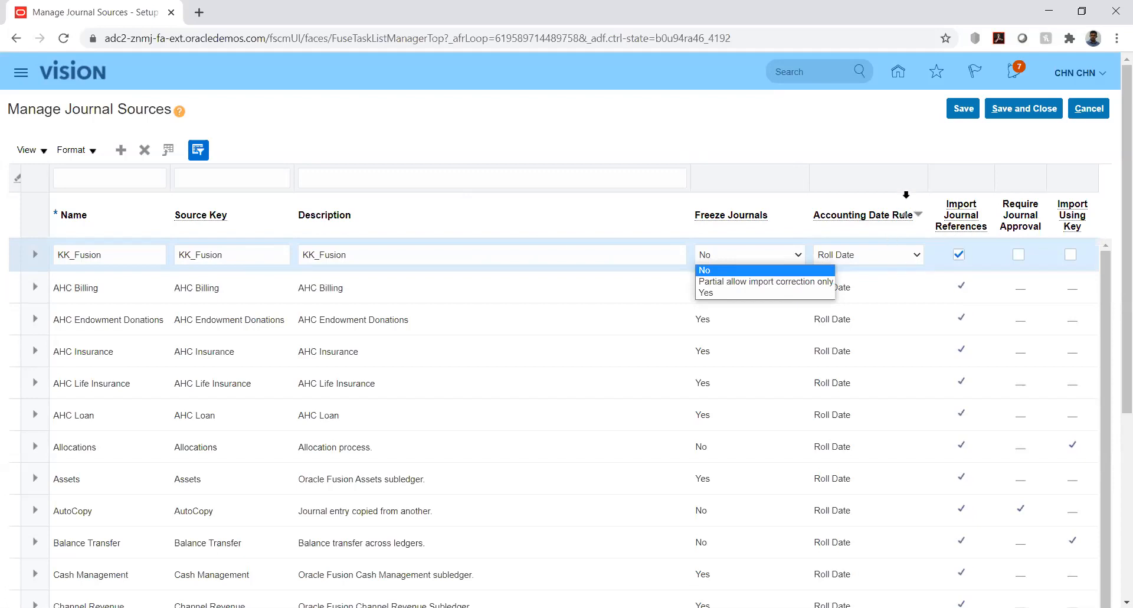
{"action": "left_click", "coordinate": [899, 135]}
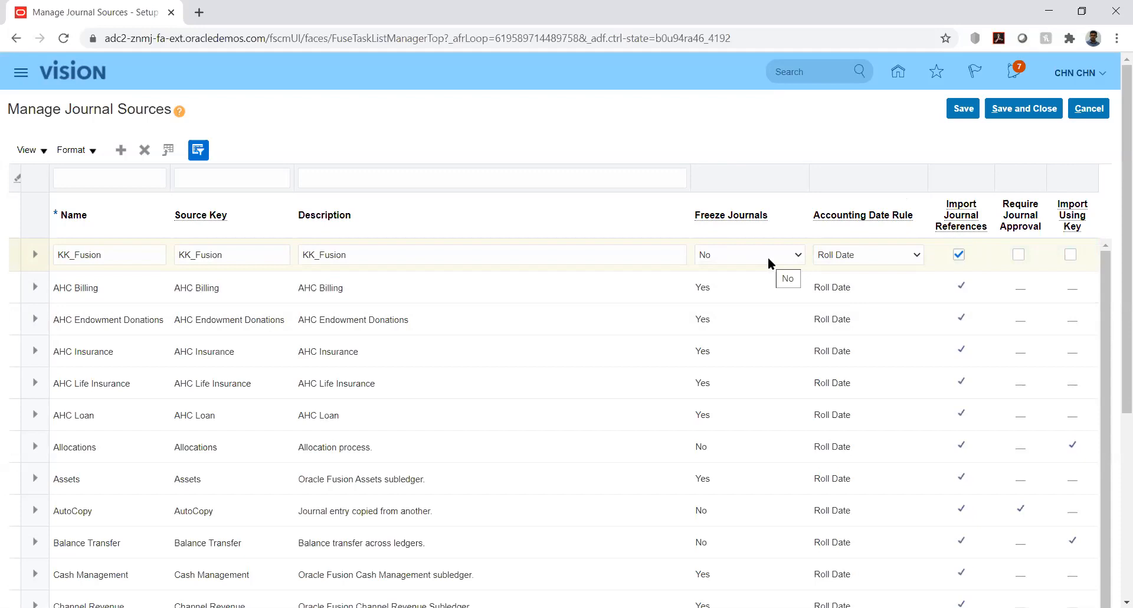
{"action": "left_click", "coordinate": [862, 253]}
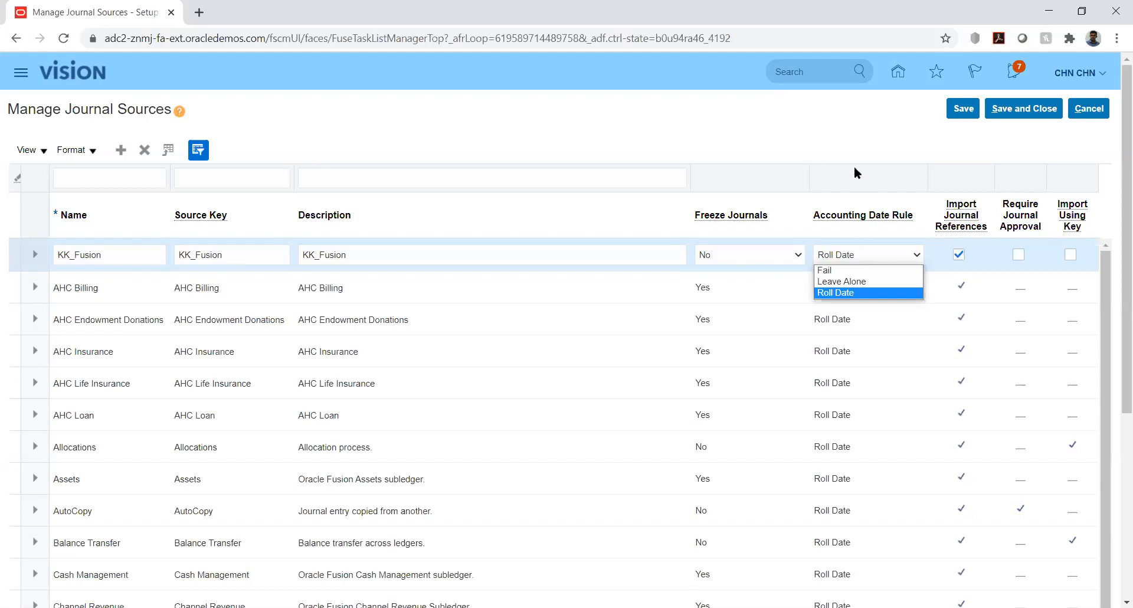
{"action": "left_click", "coordinate": [830, 150]}
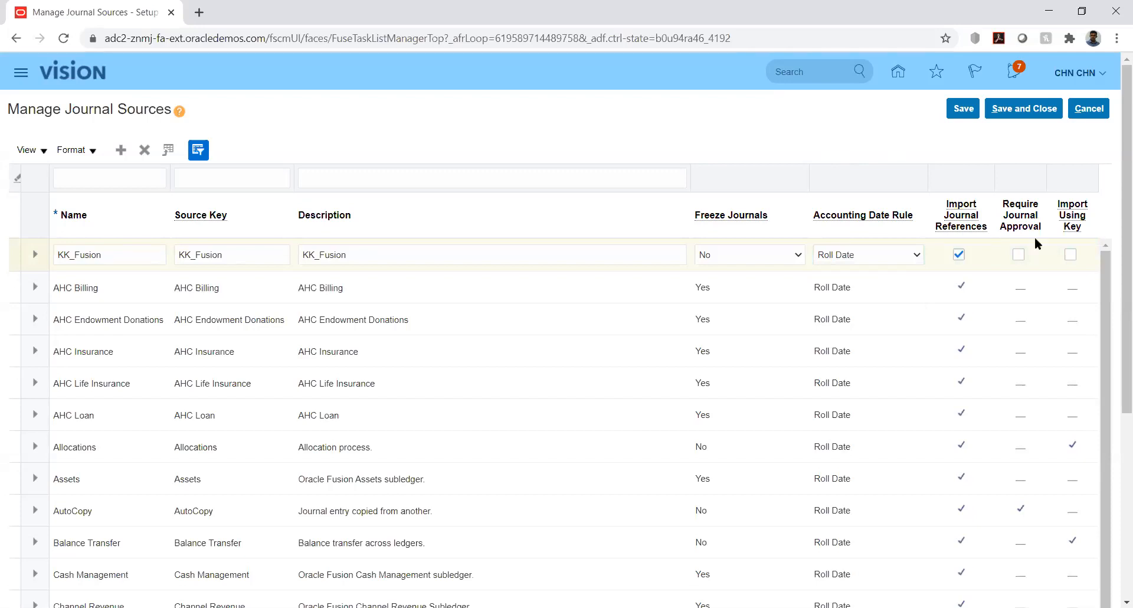
- Enable Import Using Key for the KK_Fusion journal source, then save and close the journal sources
{"action": "left_click", "coordinate": [1070, 255]}
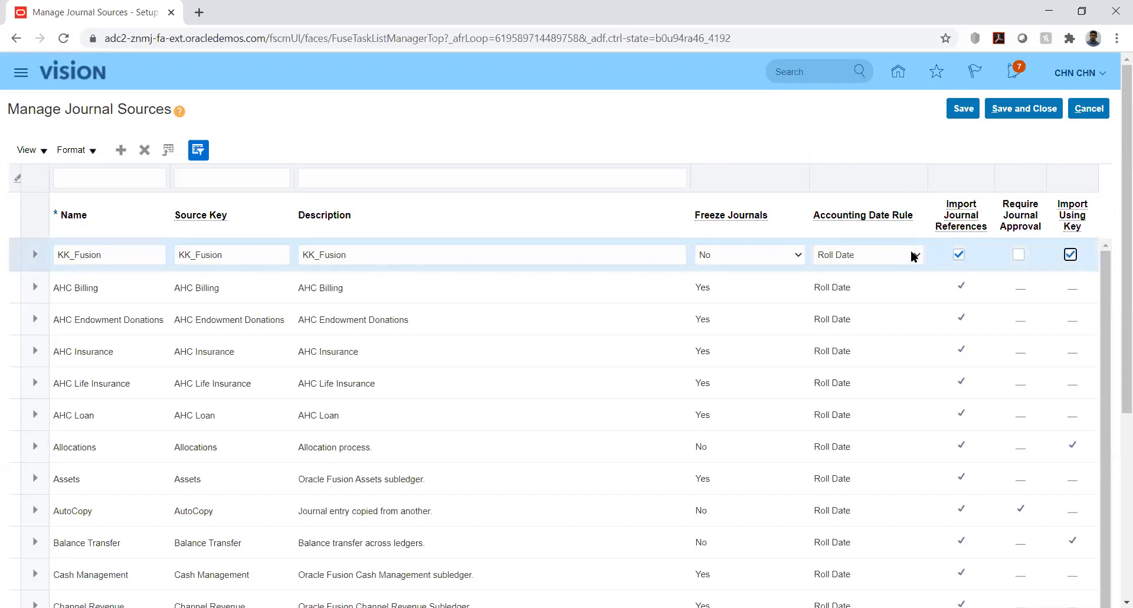
{"action": "left_click", "coordinate": [971, 112]}
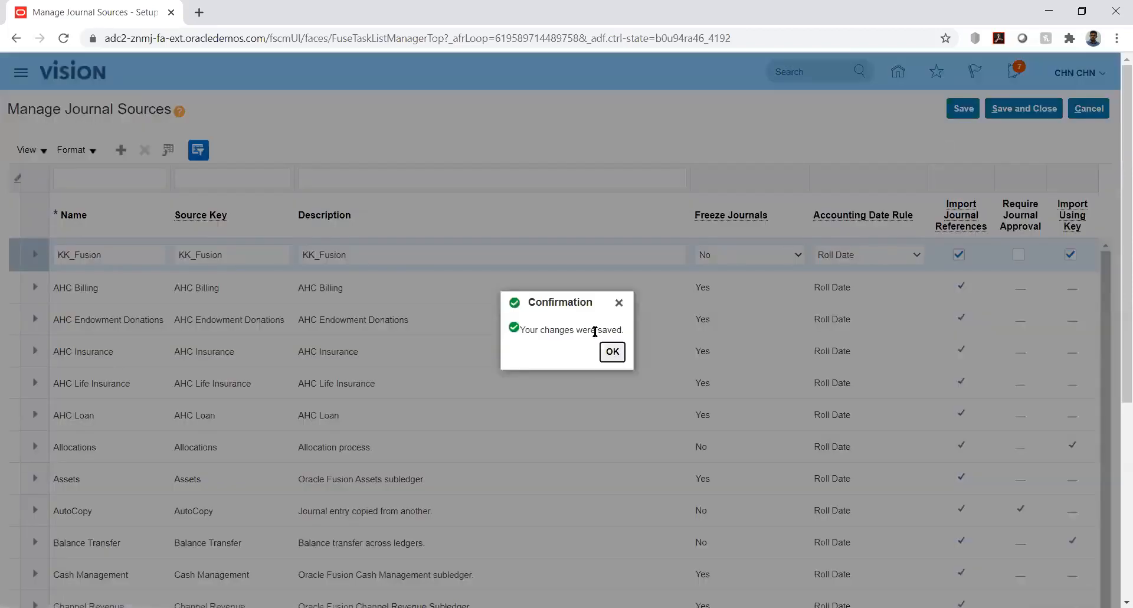
{"action": "key", "text": "Return"}
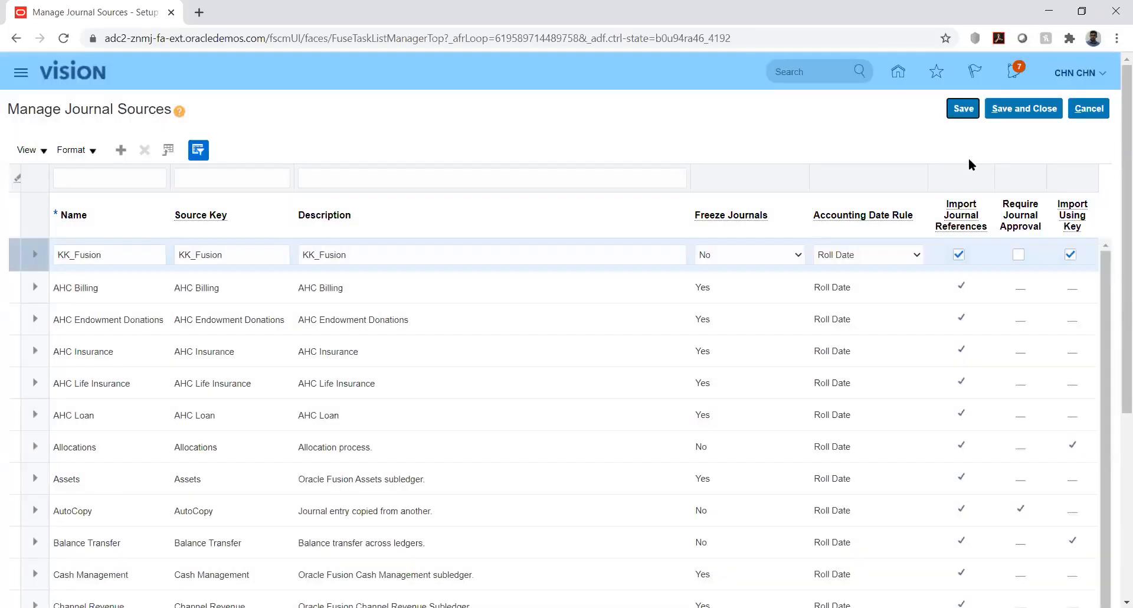
{"action": "left_click", "coordinate": [1017, 115]}
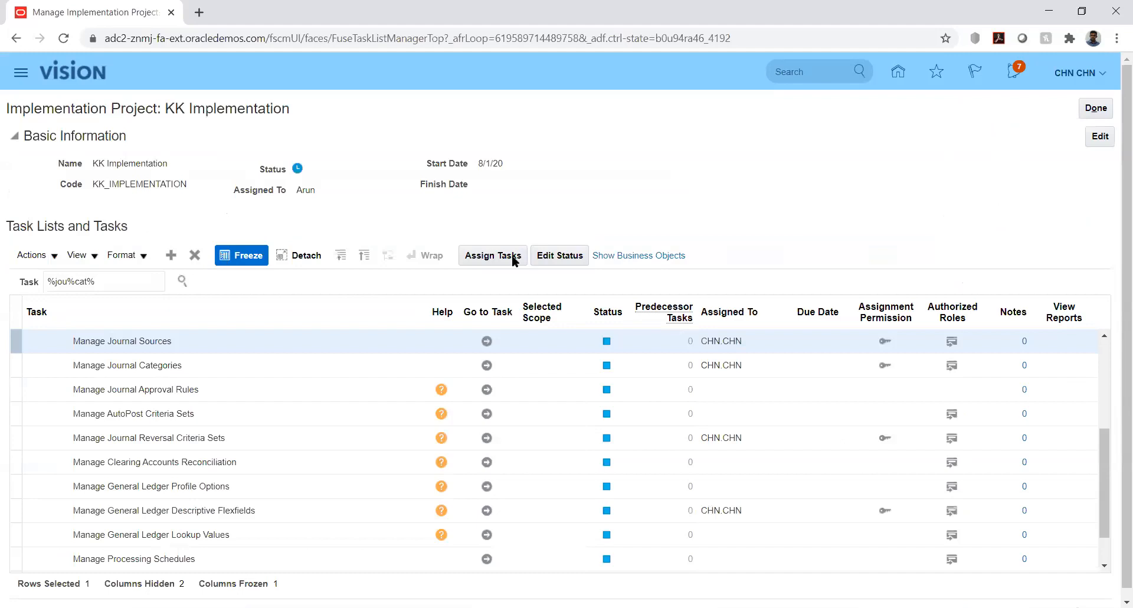
- Try to open Manage Journal Categories, then reload the project page and expand the Financials task list
{"action": "left_click", "coordinate": [487, 365]}
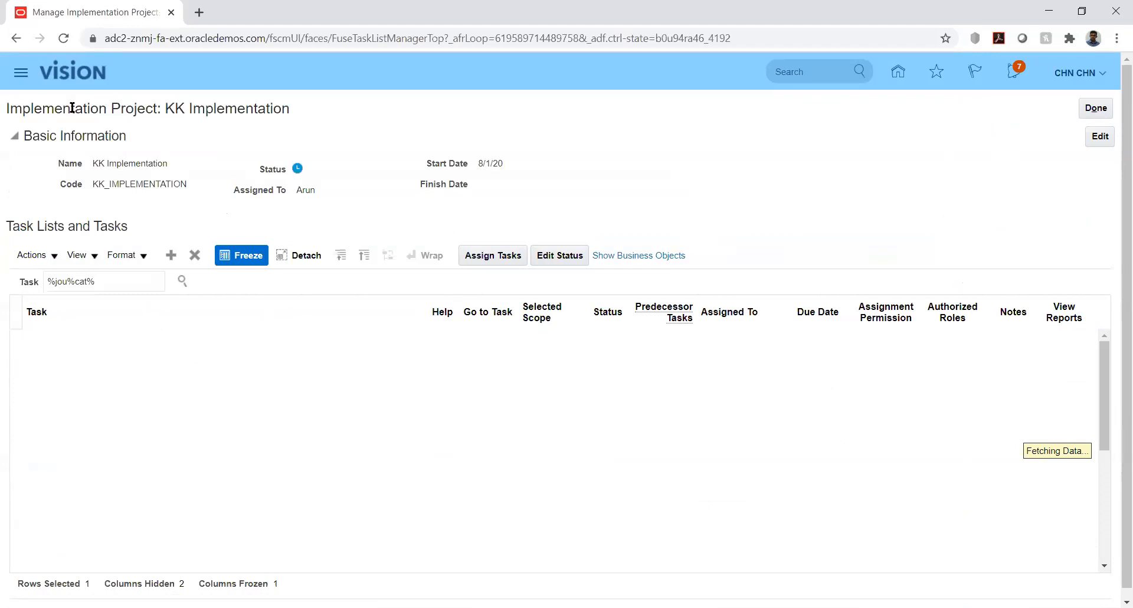
{"action": "left_click", "coordinate": [61, 38]}
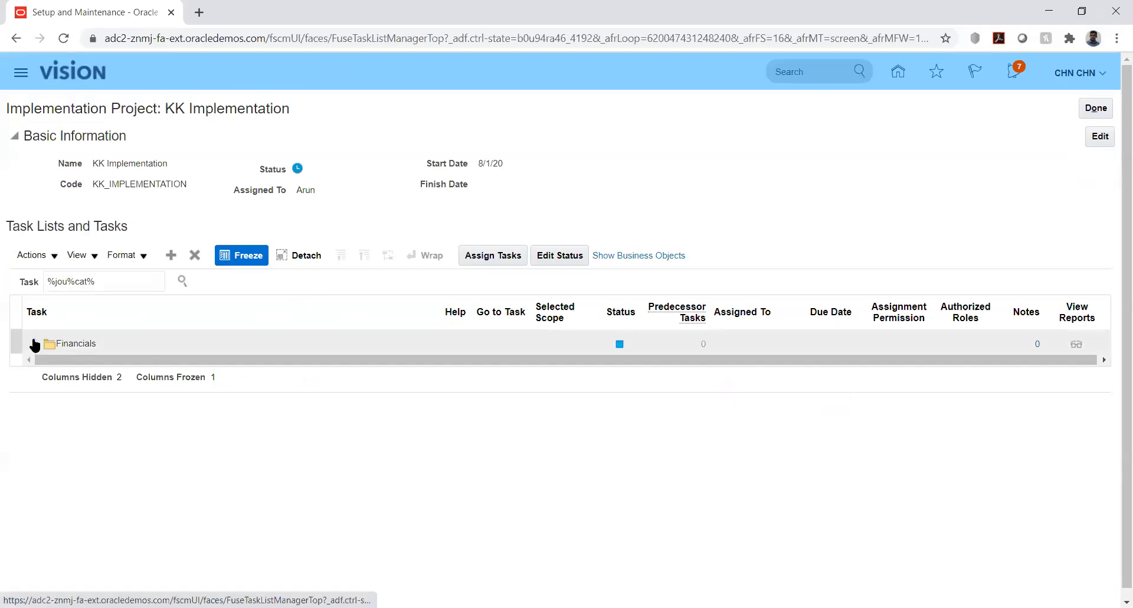
{"action": "left_click", "coordinate": [35, 345]}
- Search the project's tasks for "%jou%sou%" and open Manage Journal Categories from the resulting task hierarchy
{"action": "left_click", "coordinate": [89, 279]}
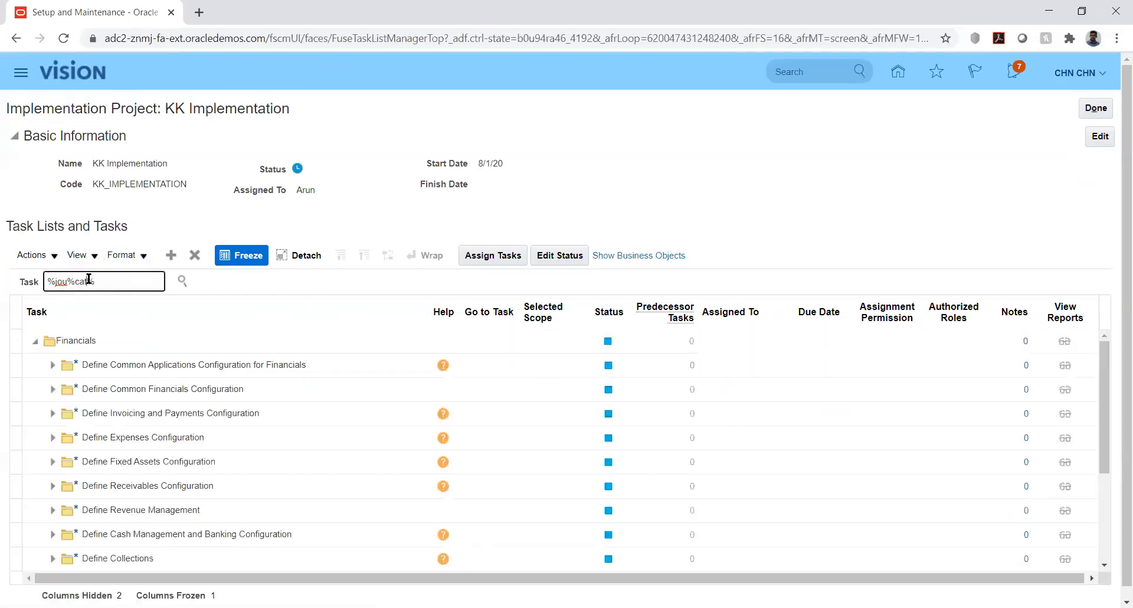
{"action": "key", "text": "BackSpace"}
{"action": "key", "text": "BackSpace"}
{"action": "key", "text": "BackSpace"}
{"action": "key", "text": "BackSpace"}
{"action": "type", "text": "sou%"}
{"action": "key", "text": "Return"}
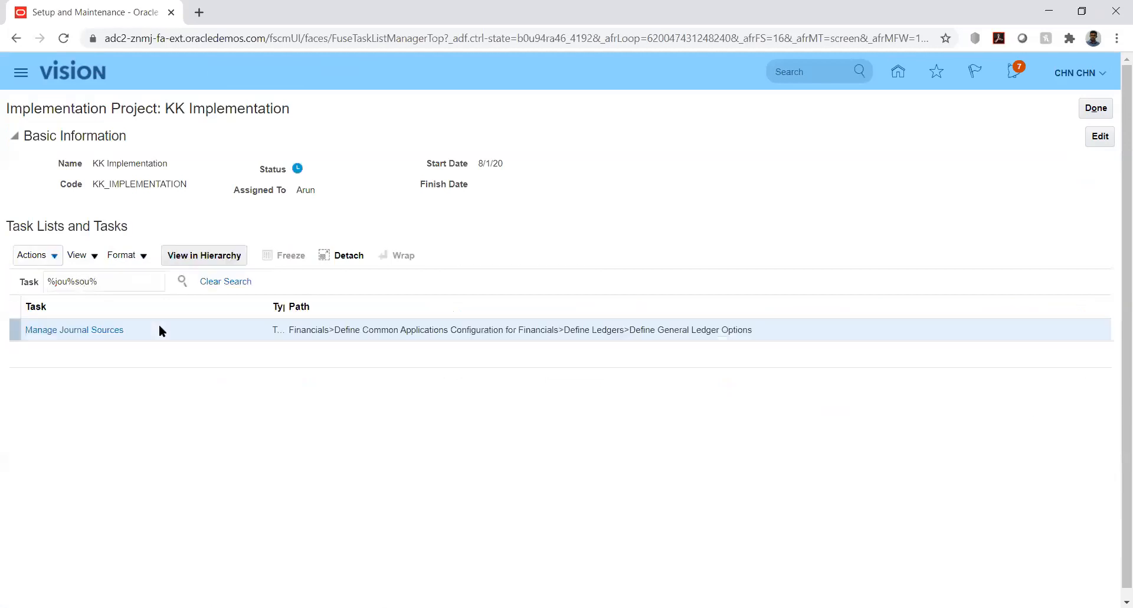
{"action": "left_click", "coordinate": [93, 332]}
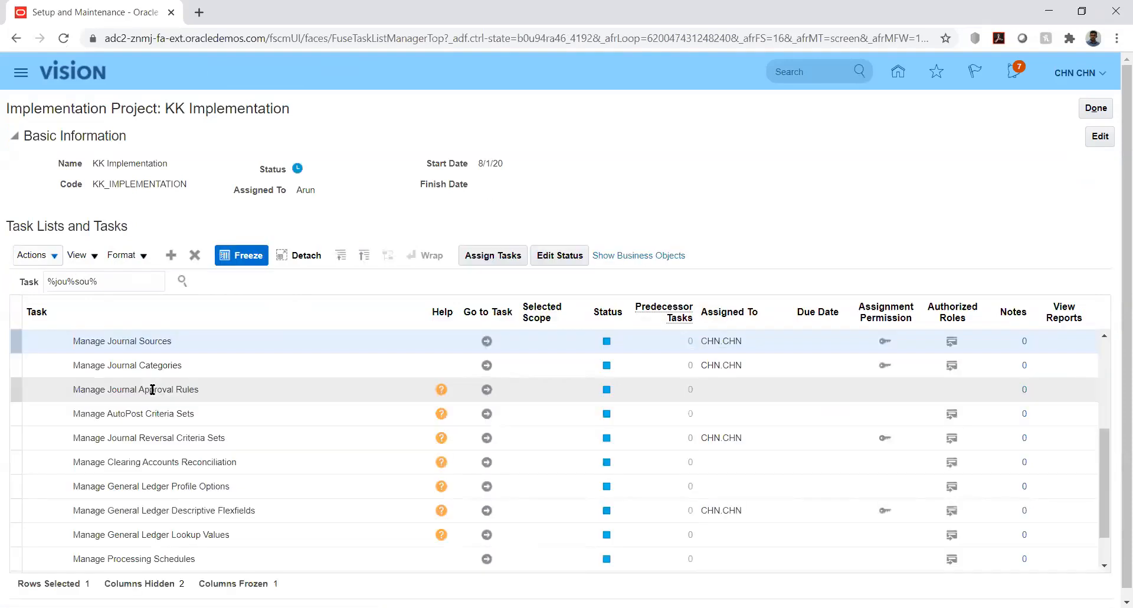
{"action": "left_click", "coordinate": [486, 341]}
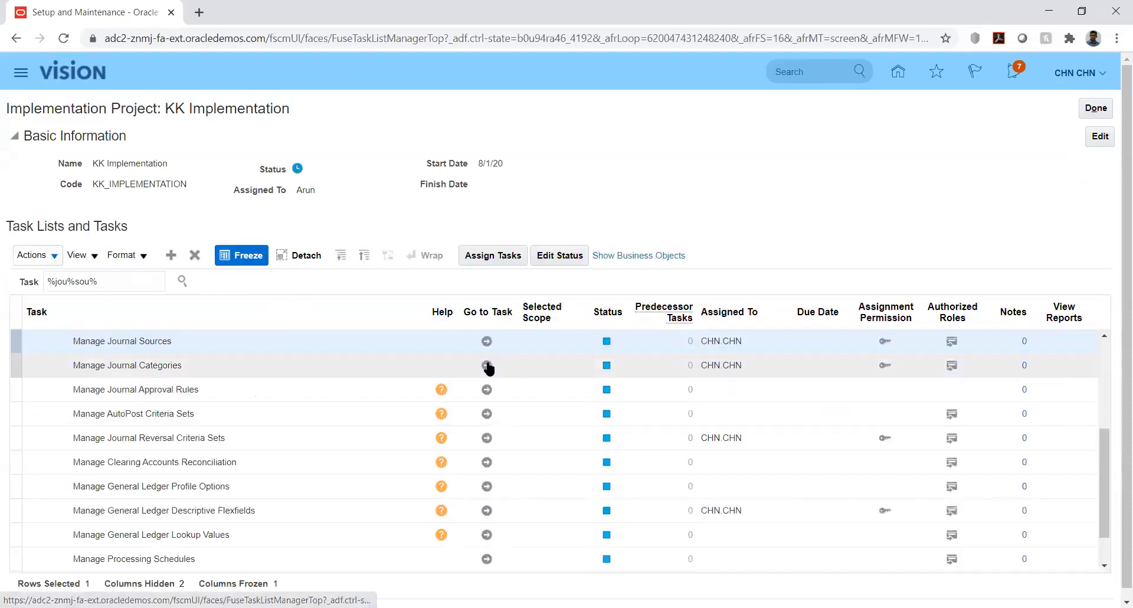
{"action": "left_click", "coordinate": [486, 366]}
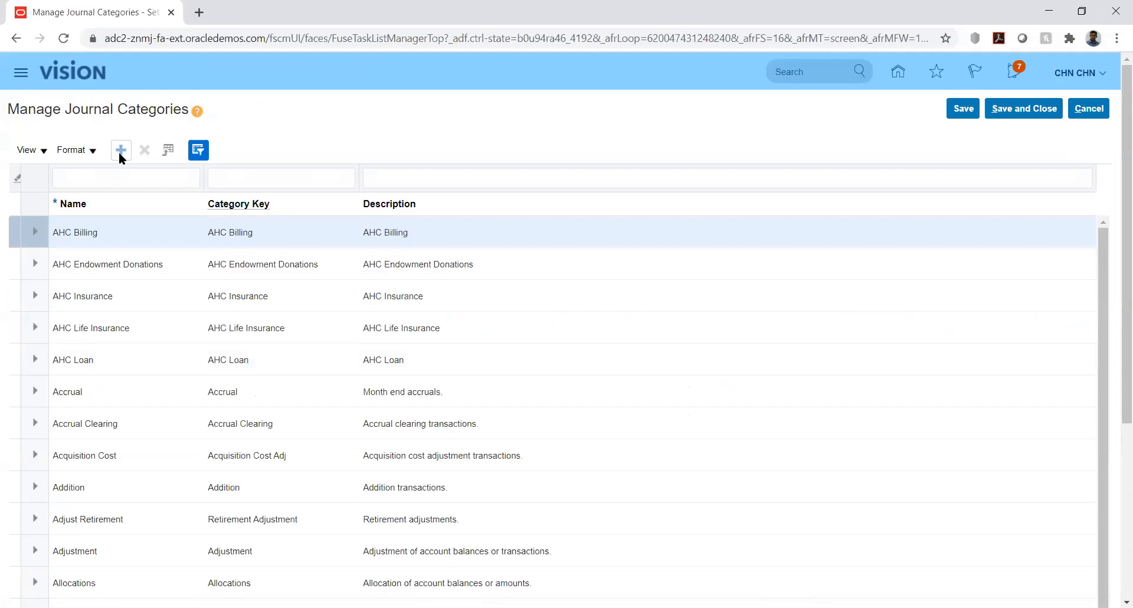
- Add a journal category with the name KK_Fusion and the category key KK_Fusion
{"action": "left_click", "coordinate": [121, 151]}
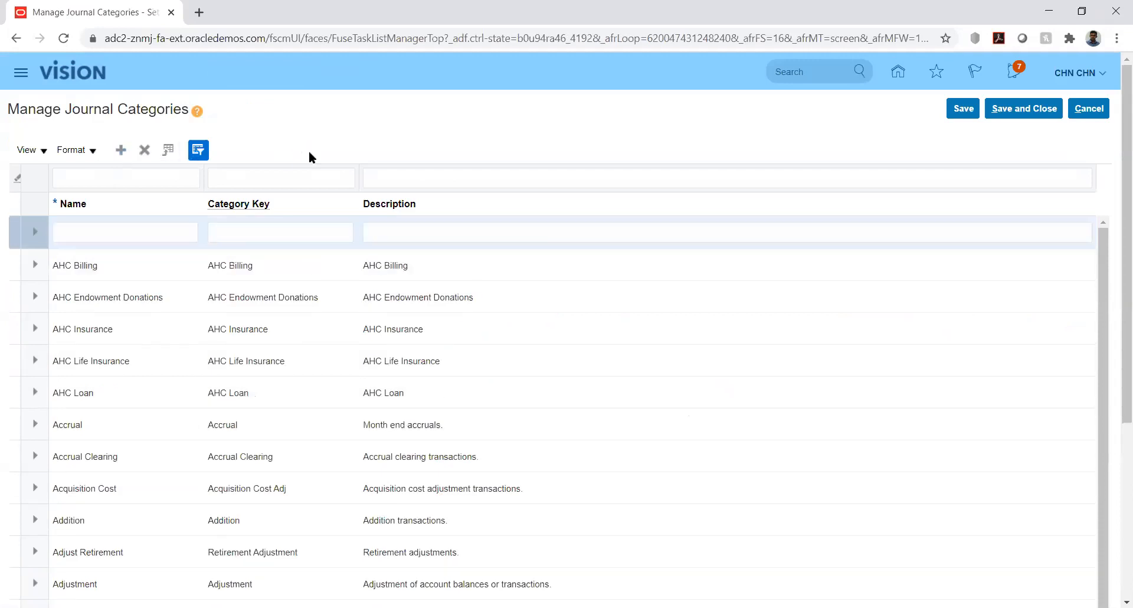
{"action": "left_click", "coordinate": [153, 231]}
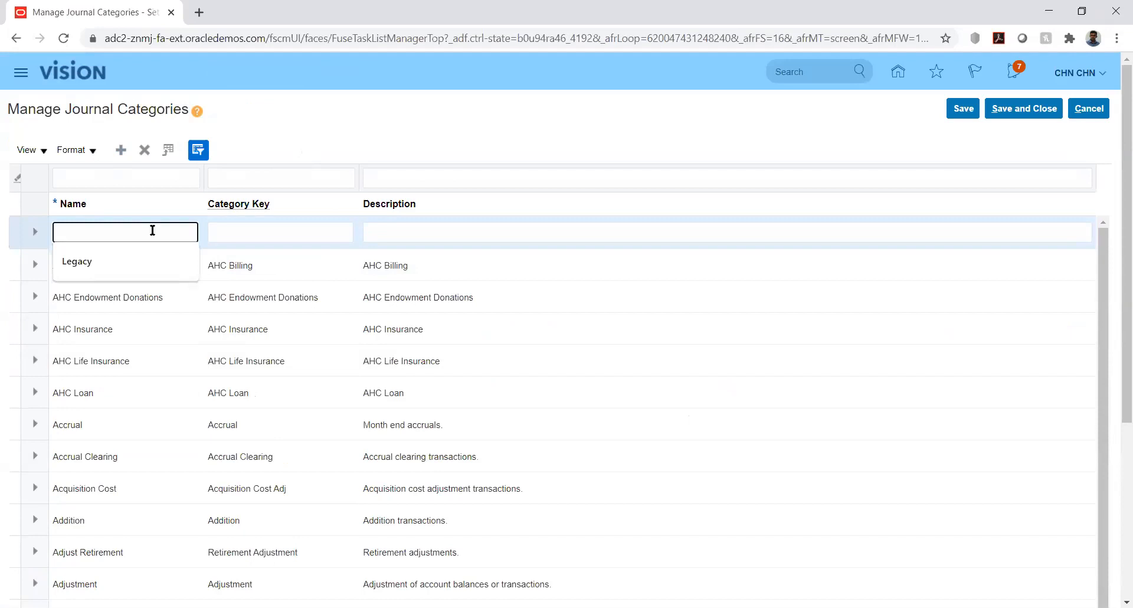
{"action": "type", "text": "KK_Fusion"}
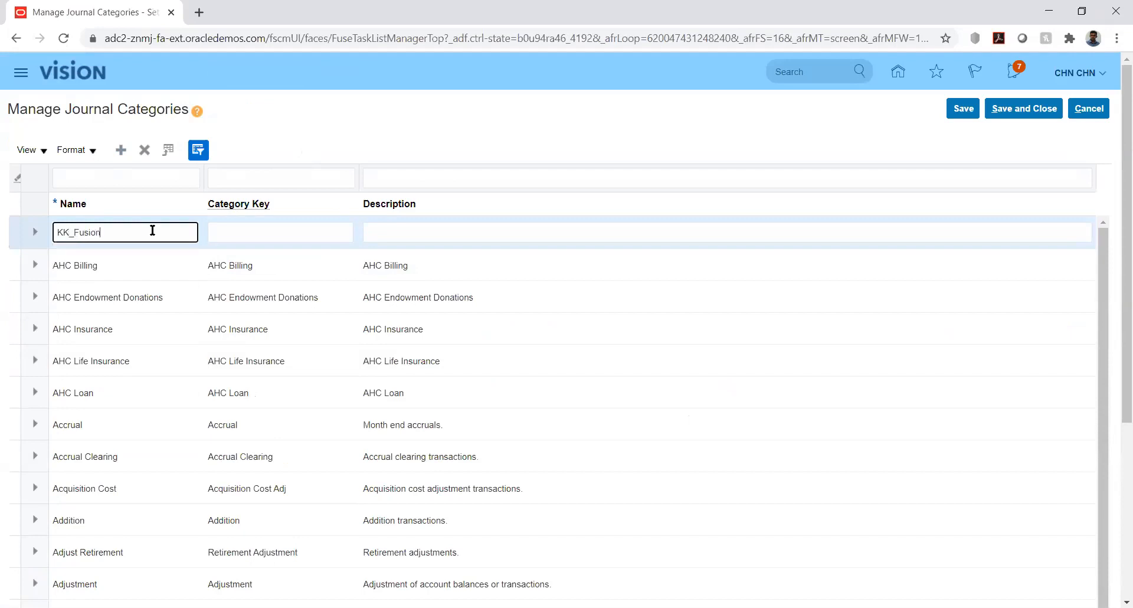
{"action": "key", "text": "Tab"}
{"action": "type", "text": "KK_FU"}
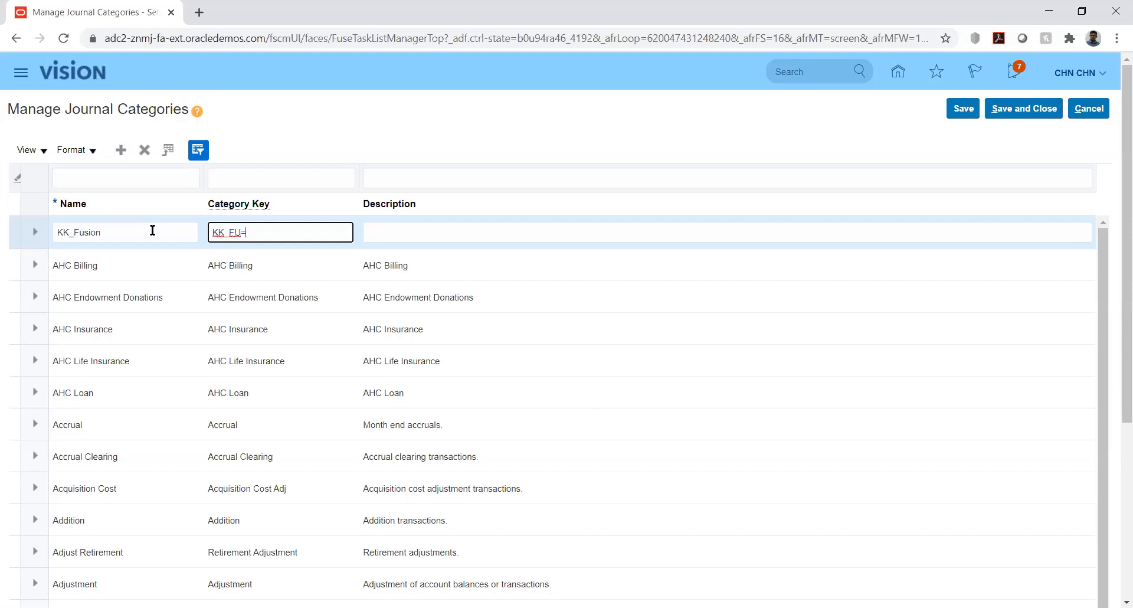
{"action": "key", "text": "BackSpace"}
{"action": "type", "text": "usion"}
{"action": "key", "text": "Tab"}
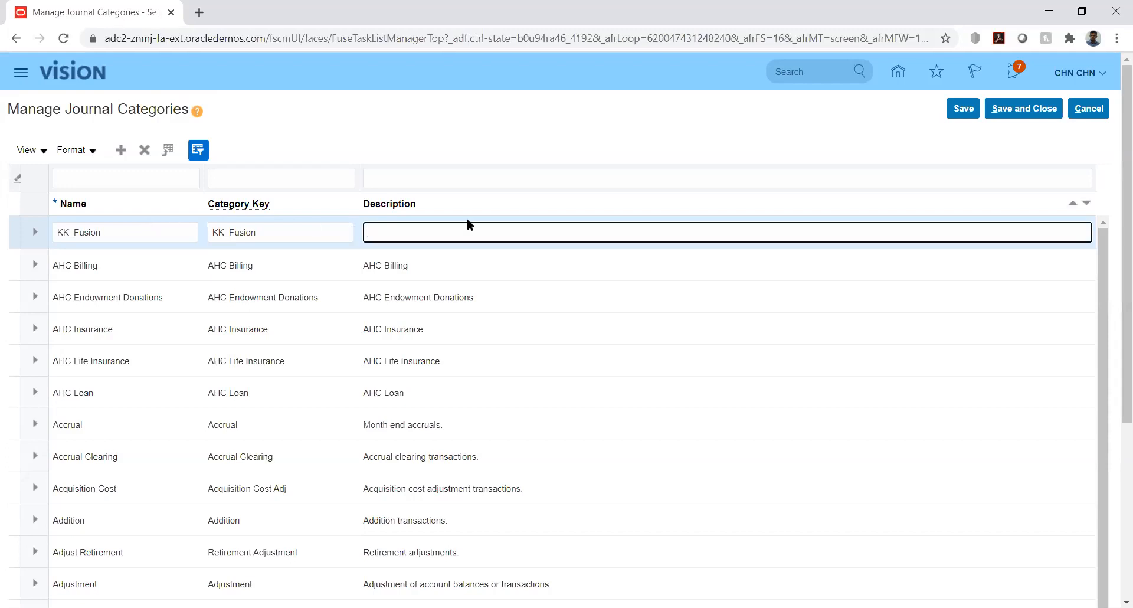
- Copy the category key KK_Fusion into the new category's description, then save and close the journal categories
{"action": "double_click", "coordinate": [316, 234]}
{"action": "key", "text": "ctrl+c"}
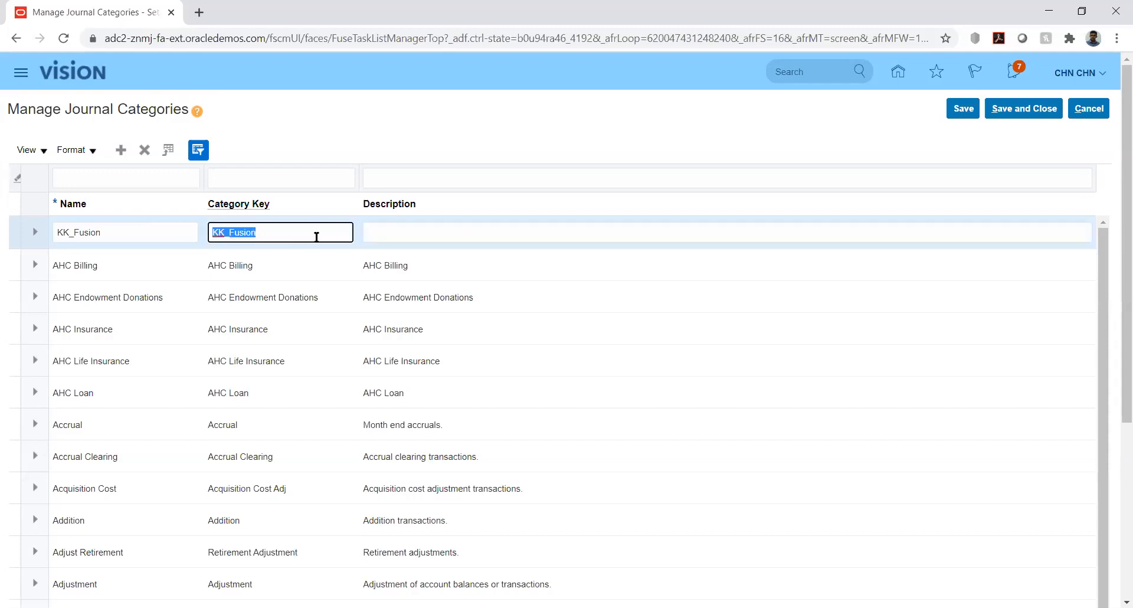
{"action": "left_click", "coordinate": [404, 237]}
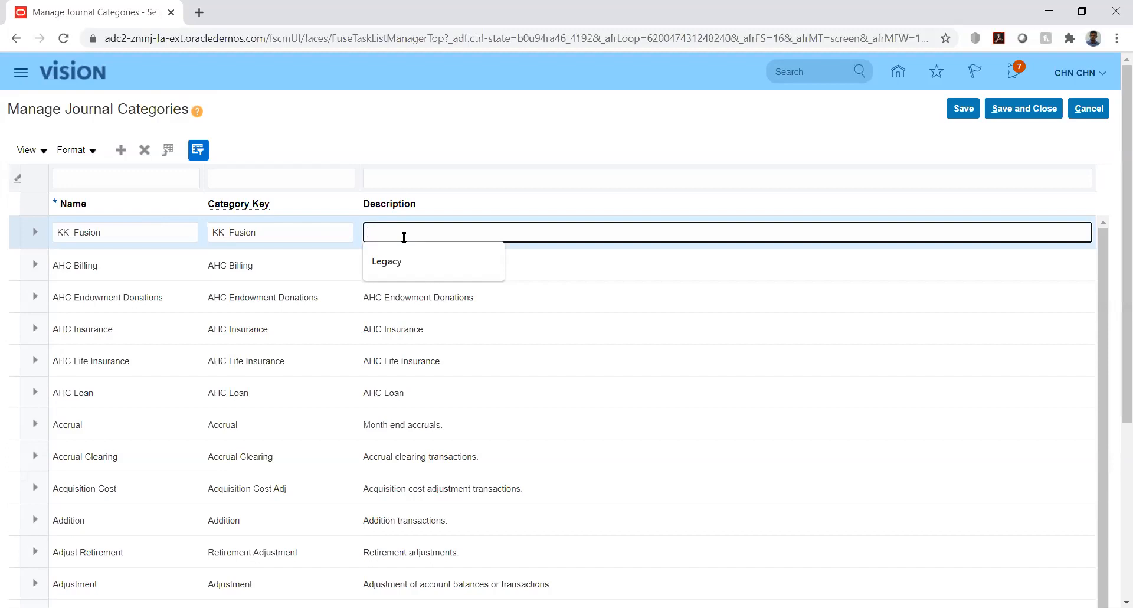
{"action": "key", "text": "ctrl+v"}
{"action": "left_click", "coordinate": [728, 128]}
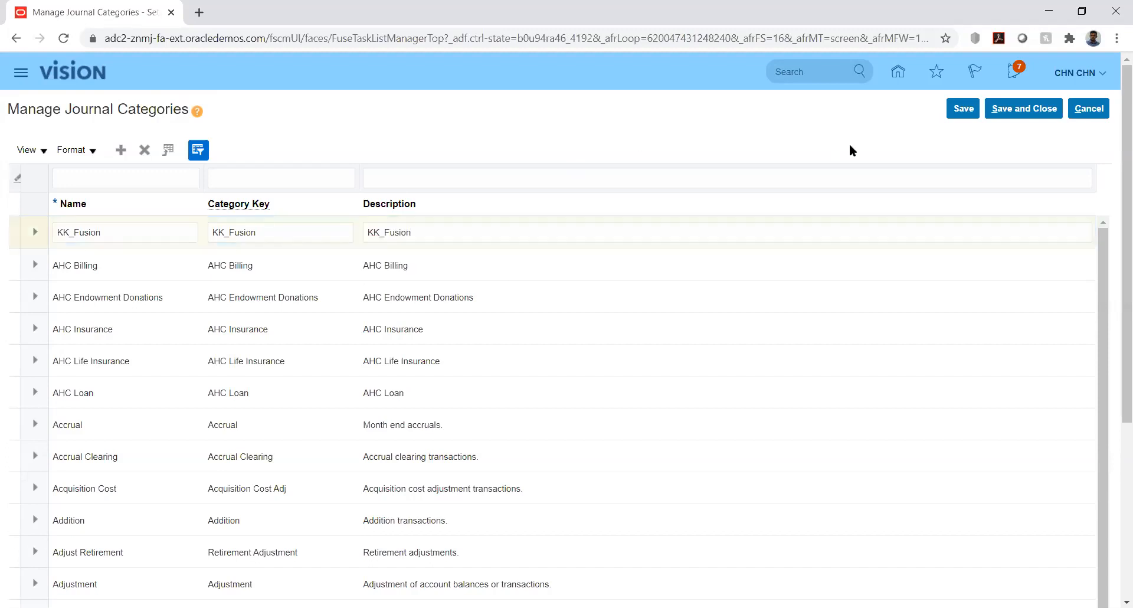
{"action": "left_click", "coordinate": [965, 115]}
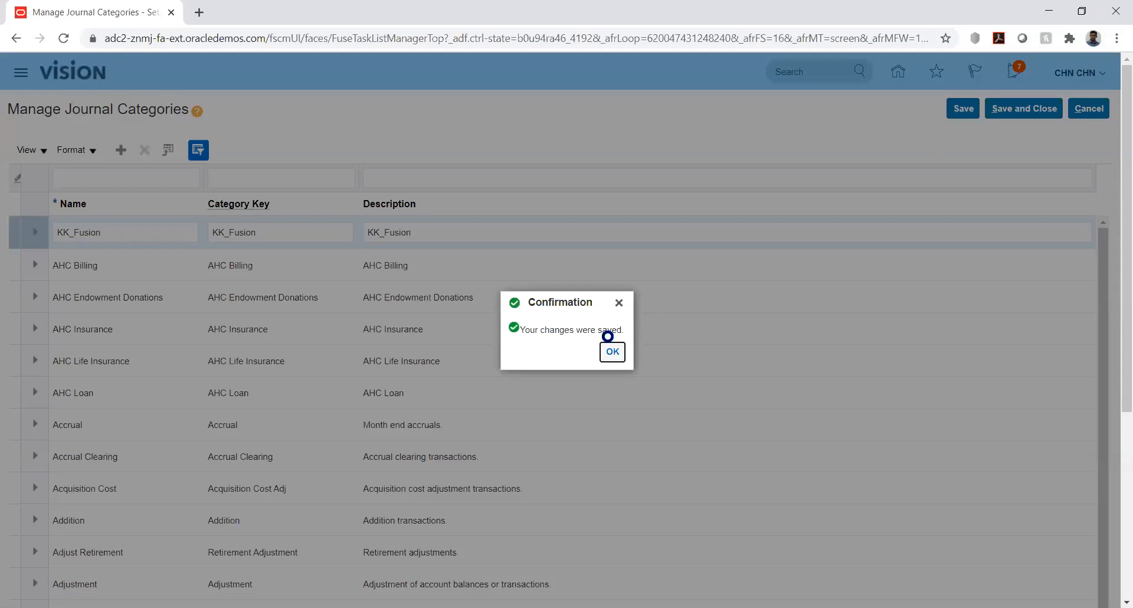
{"action": "left_click", "coordinate": [613, 353]}
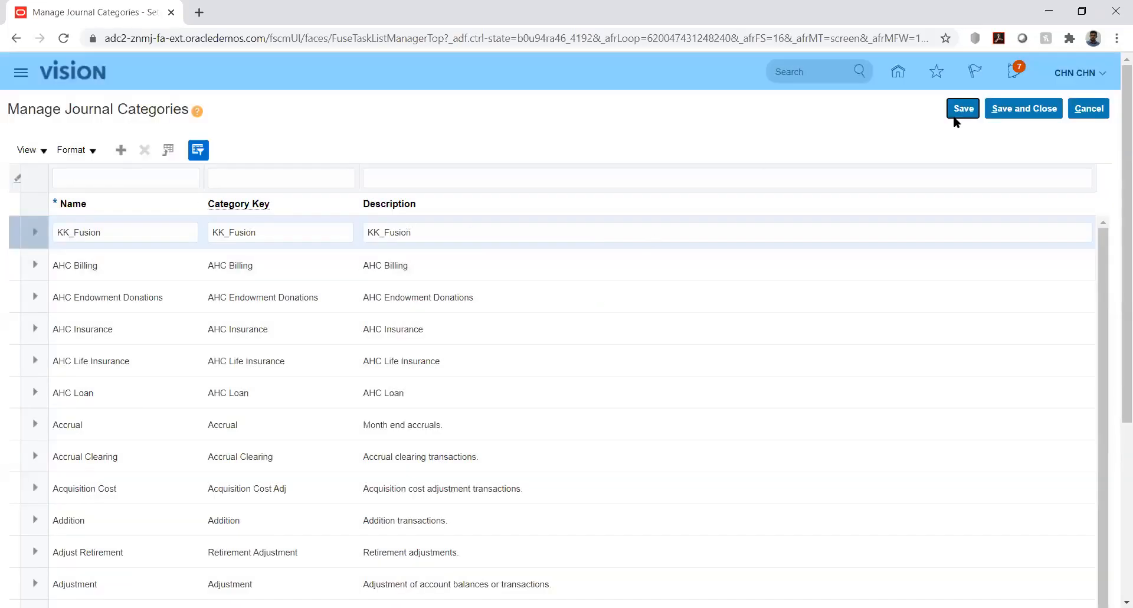
{"action": "left_click", "coordinate": [1022, 109]}
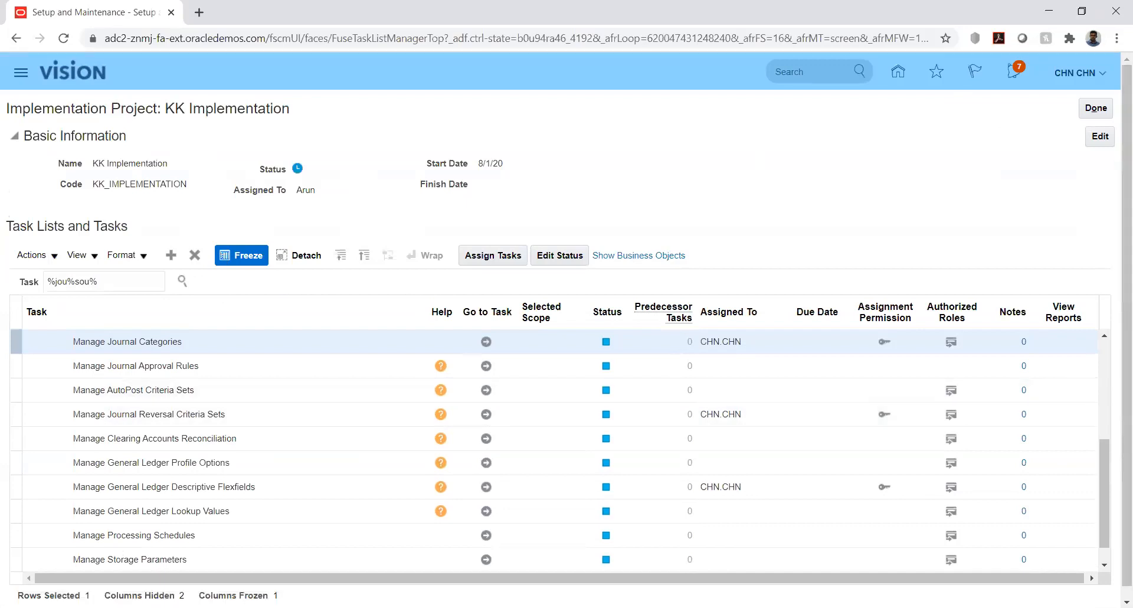
{"action": "key", "text": "alt+Tab"}
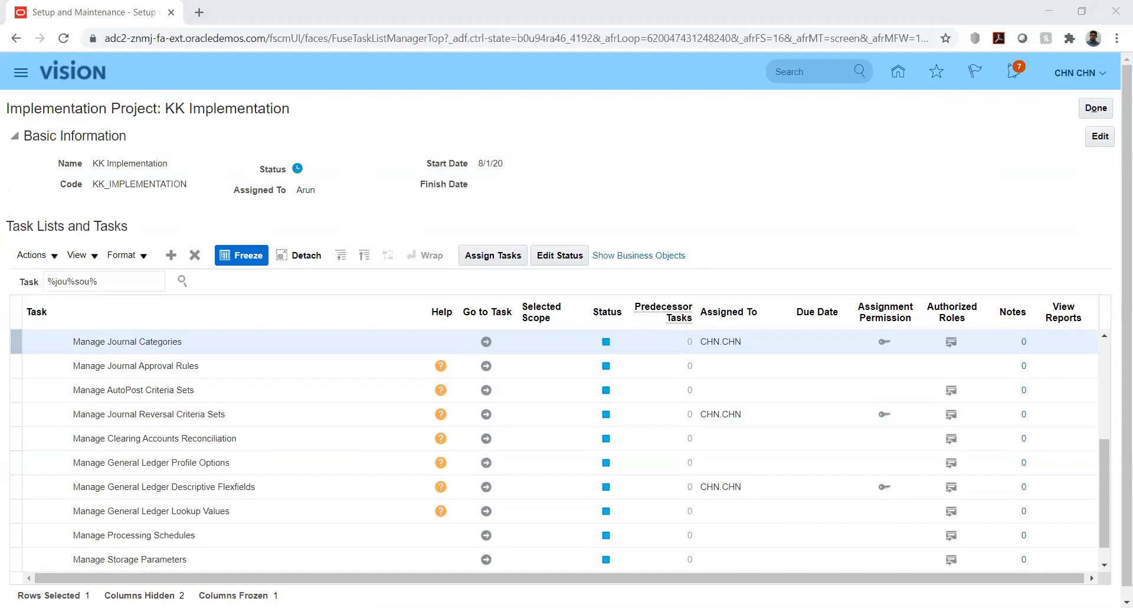
{"action": "left_click", "coordinate": [919, 198]}
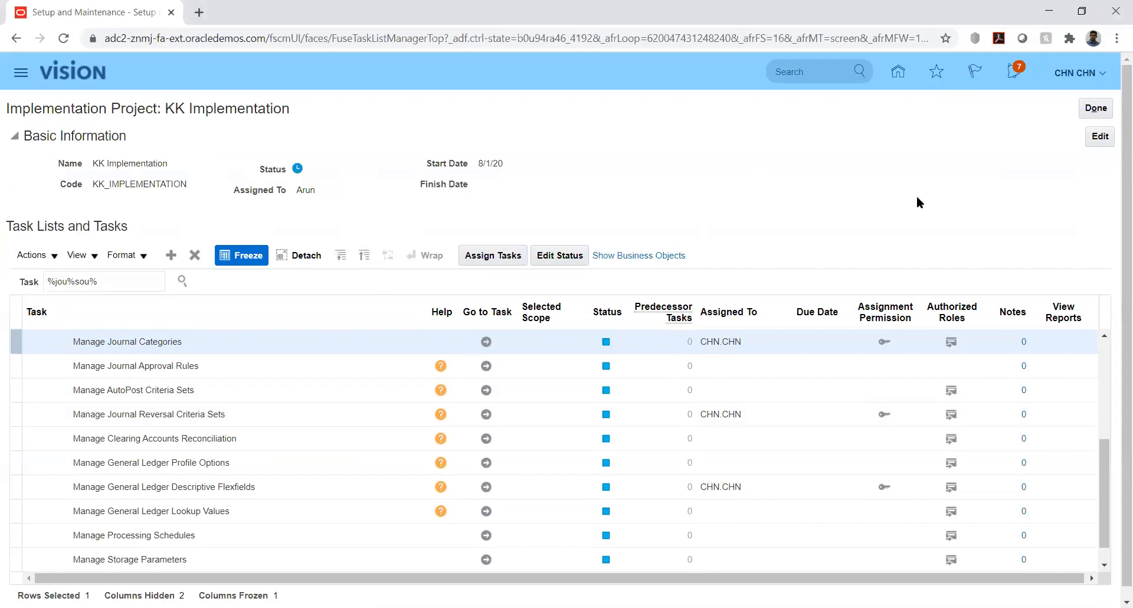
{"action": "left_click", "coordinate": [1107, 466]}
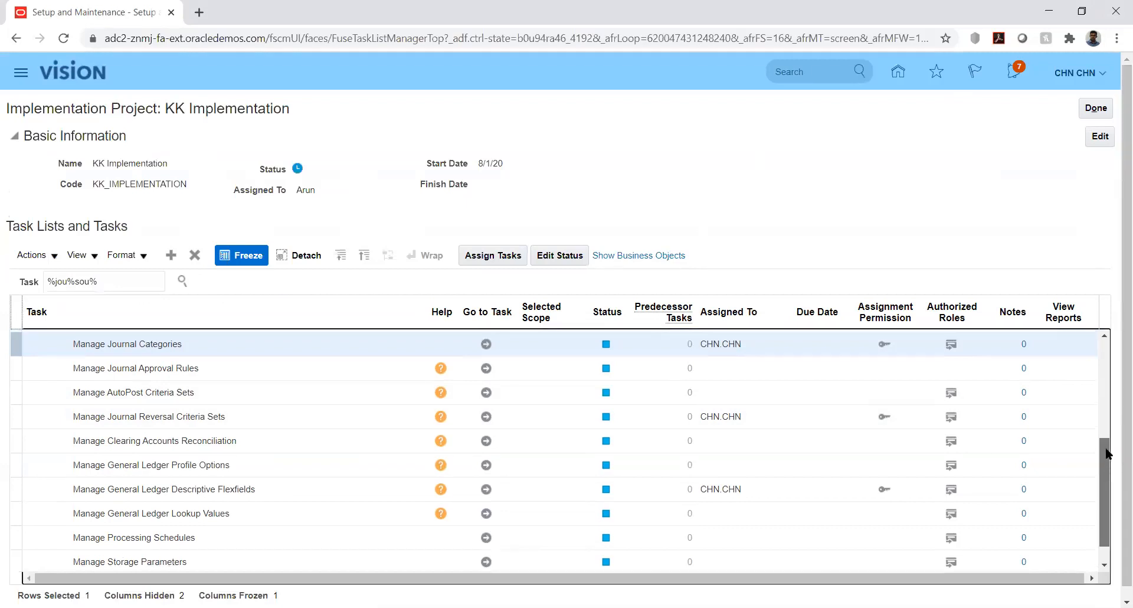
{"action": "left_click_drag", "start_coordinate": [1108, 466], "coordinate": [1107, 442]}
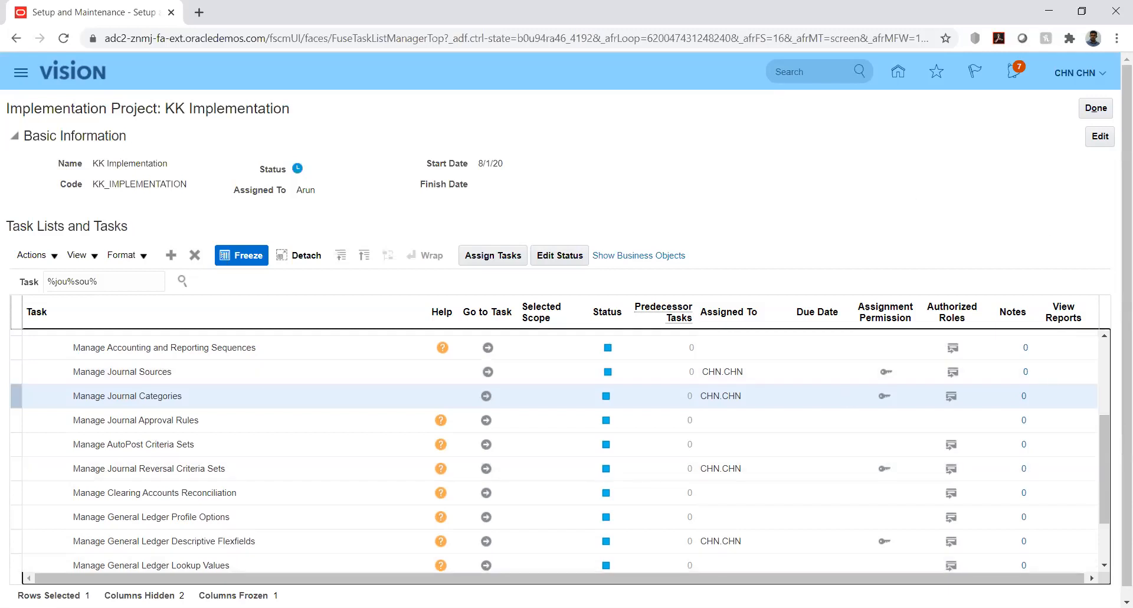
- Switch to the JournalImportTemplate workbook in Excel and read through the Instructions and CSV Generation sheet
{"action": "key", "text": "alt+Tab"}
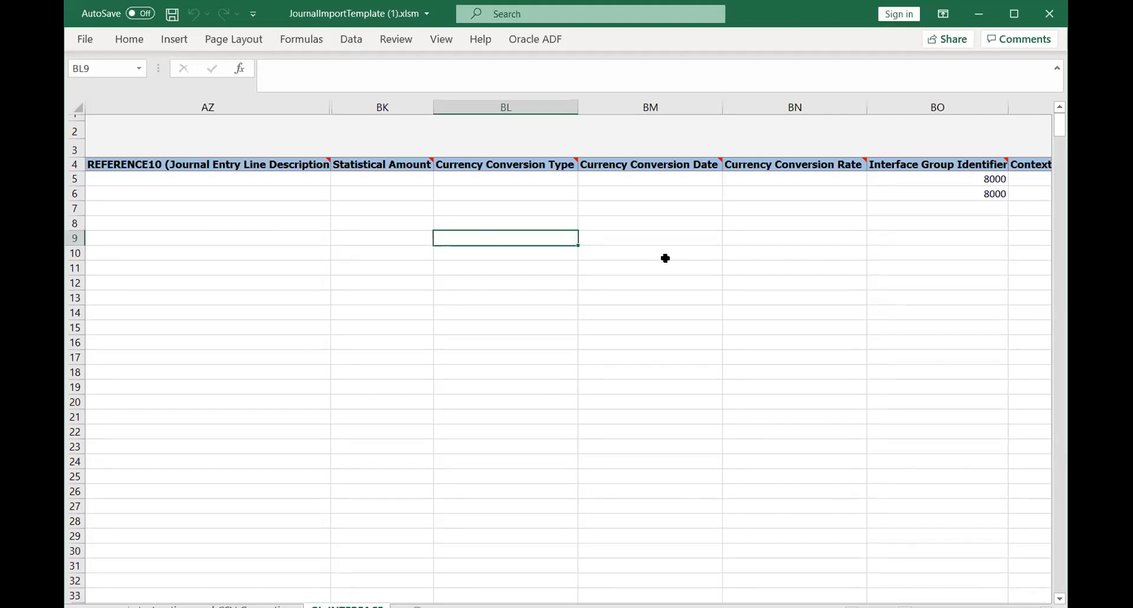
{"action": "left_click", "coordinate": [1013, 14]}
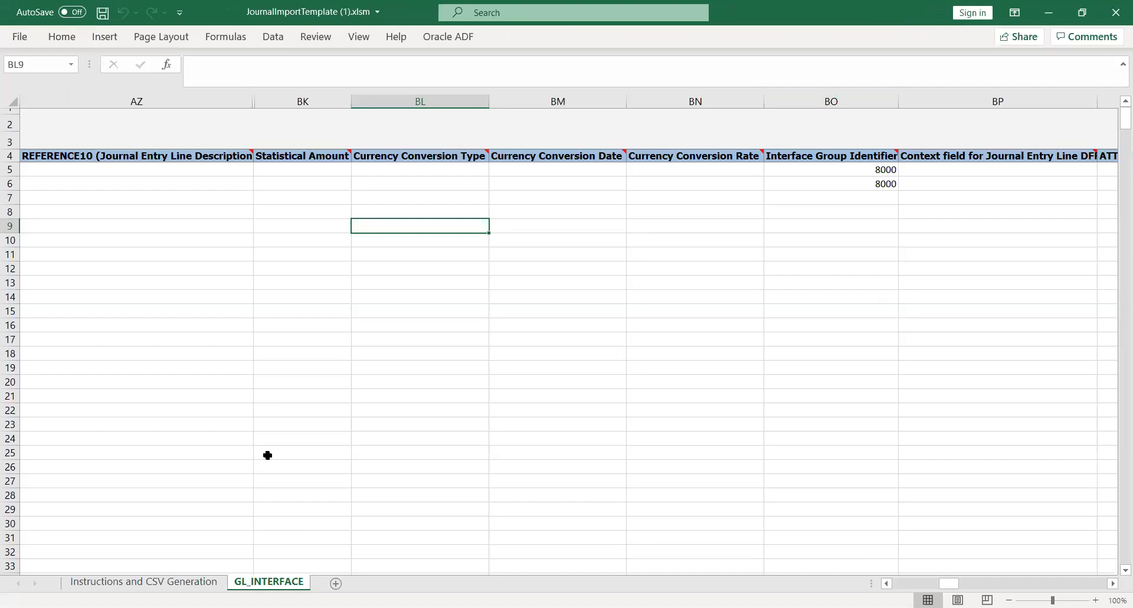
{"action": "left_click", "coordinate": [144, 583]}
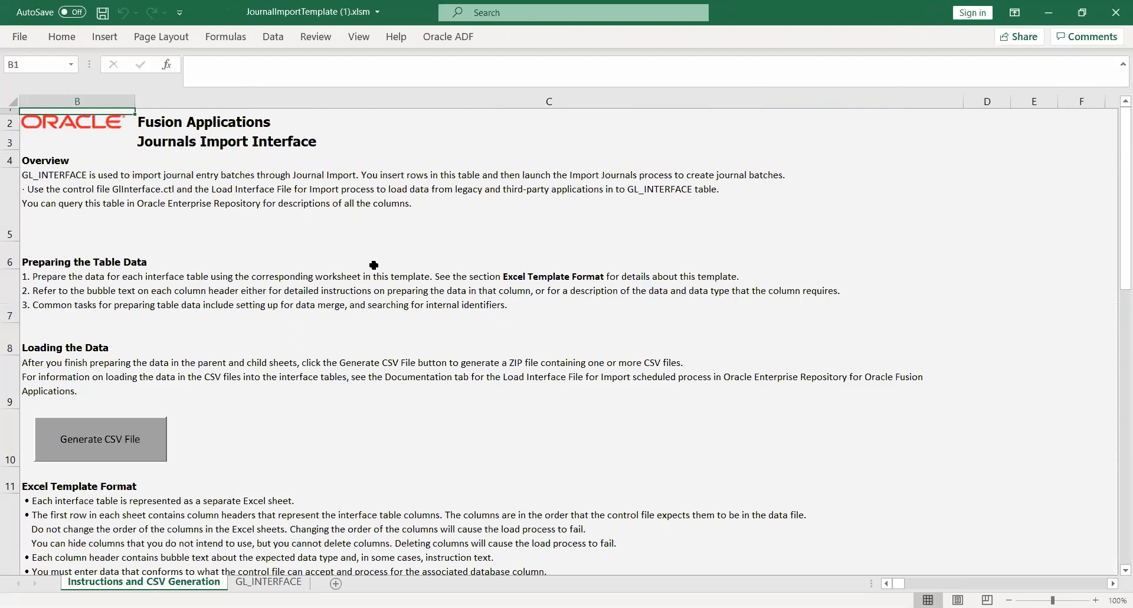
{"action": "key", "text": "alt+Tab"}
{"action": "left_click", "coordinate": [147, 193]}
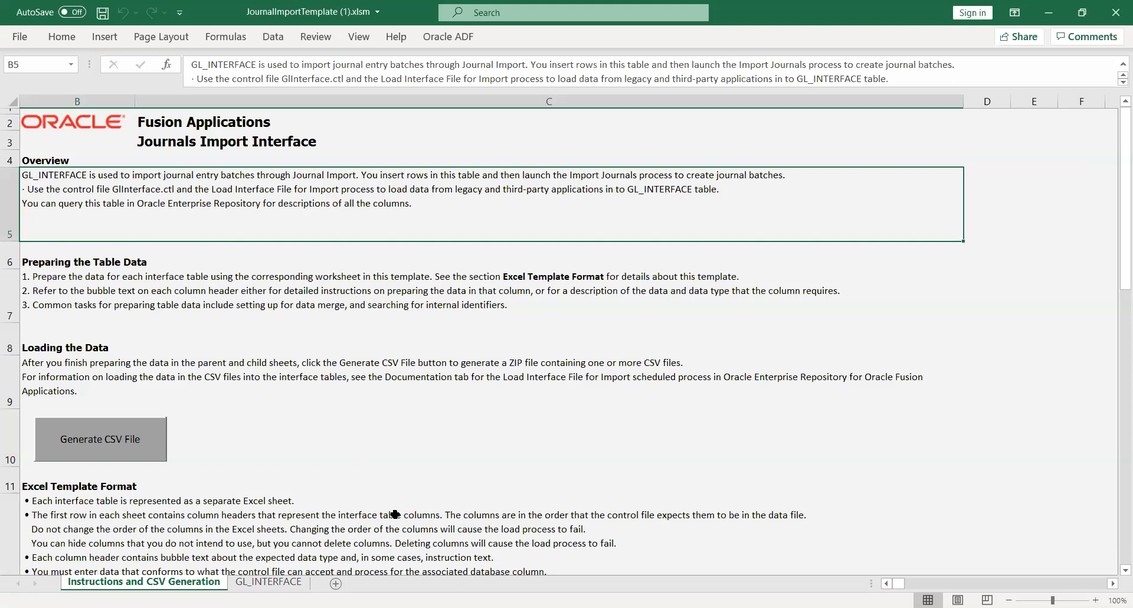
{"action": "left_click", "coordinate": [207, 522]}
{"action": "key", "text": "Down"}
{"action": "key", "text": "Down"}
{"action": "key", "text": "Down"}
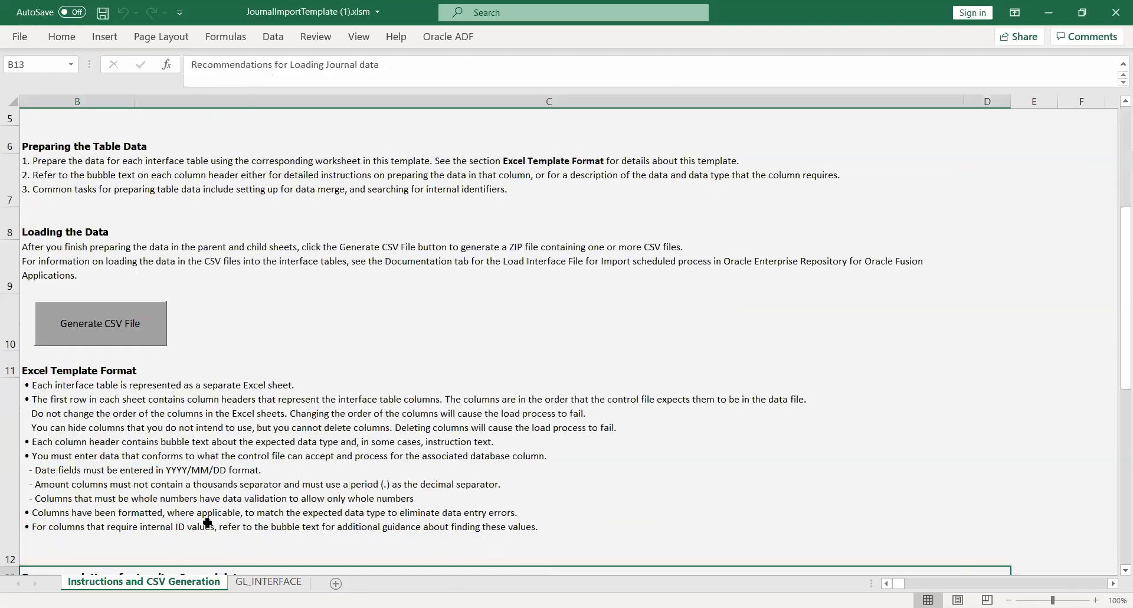
{"action": "key", "text": "Down"}
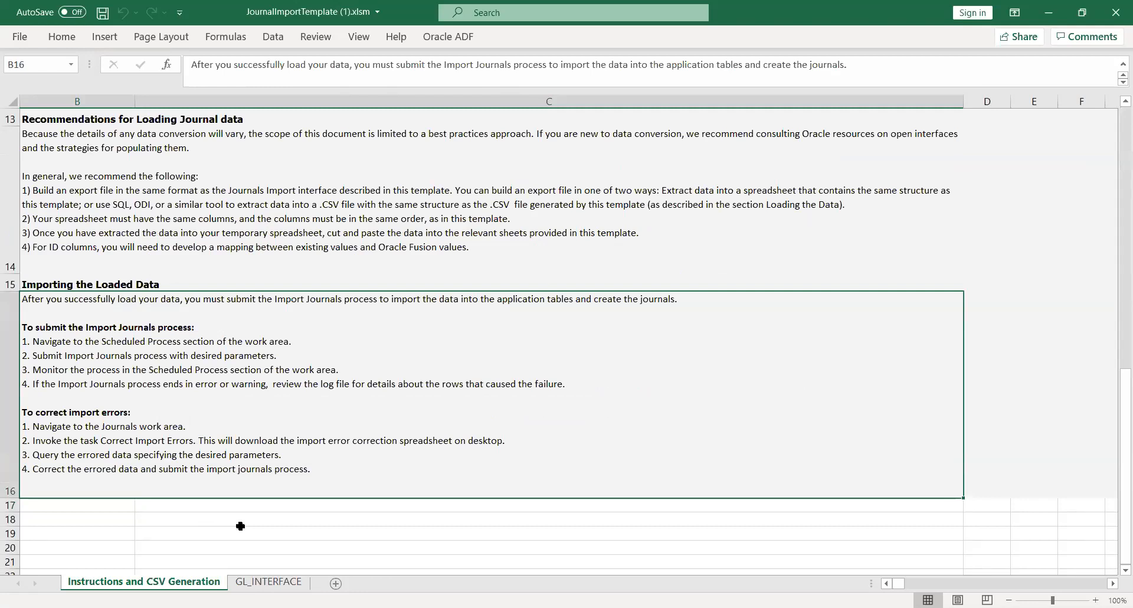
- Examine the first columns of the GL_INTERFACE sheet, including the Status Code options and the Ledger ID of the existing rows
{"action": "left_click", "coordinate": [262, 584]}
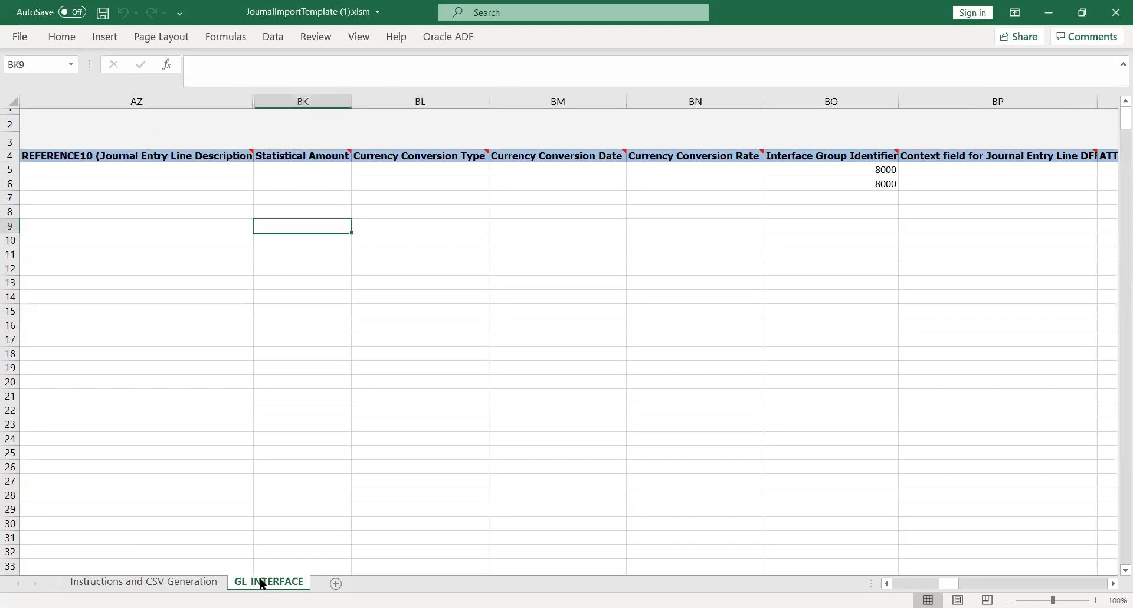
{"action": "key", "text": "Left"}
{"action": "key", "text": "Left"}
{"action": "key", "text": "Left"}
{"action": "key", "text": "Left"}
{"action": "key", "text": "Left"}
{"action": "key", "text": "Left"}
{"action": "key", "text": "Left"}
{"action": "key", "text": "Left"}
{"action": "key", "text": "Left"}
{"action": "key", "text": "Left"}
{"action": "key", "text": "Left"}
{"action": "key", "text": "Left"}
{"action": "key", "text": "Left"}
{"action": "key", "text": "Left"}
{"action": "key", "text": "Left"}
{"action": "key", "text": "Left"}
{"action": "key", "text": "Left"}
{"action": "key", "text": "Left"}
{"action": "key", "text": "Left"}
{"action": "key", "text": "Left"}
{"action": "key", "text": "Left"}
{"action": "key", "text": "Left"}
{"action": "key", "text": "Left"}
{"action": "key", "text": "Left"}
{"action": "key", "text": "Left"}
{"action": "key", "text": "Left"}
{"action": "key", "text": "Left"}
{"action": "key", "text": "Left"}
{"action": "key", "text": "Left"}
{"action": "key", "text": "Left"}
{"action": "key", "text": "Left"}
{"action": "key", "text": "Left"}
{"action": "key", "text": "Left"}
{"action": "key", "text": "Left"}
{"action": "key", "text": "Left"}
{"action": "key", "text": "Left"}
{"action": "key", "text": "Left"}
{"action": "key", "text": "Left"}
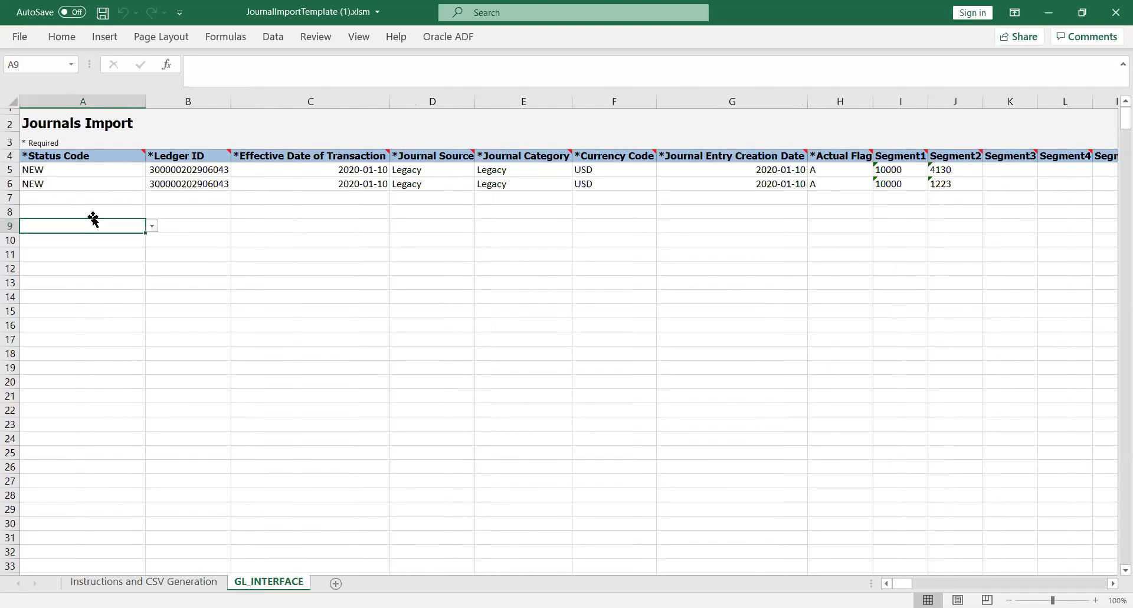
{"action": "left_click", "coordinate": [116, 180]}
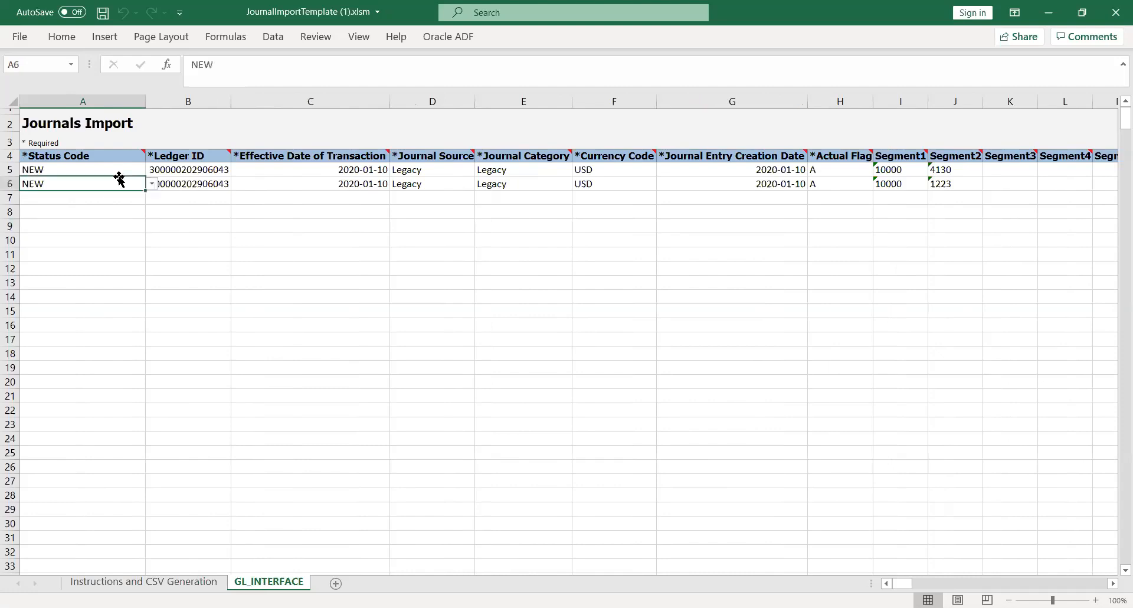
{"action": "left_click", "coordinate": [153, 183]}
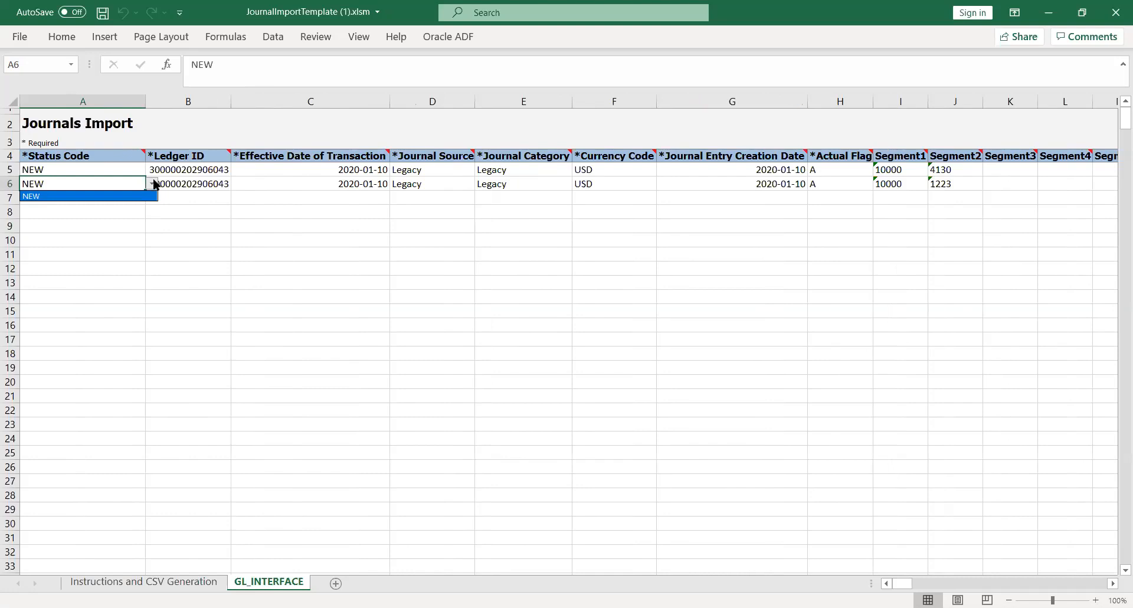
{"action": "key", "text": "Escape"}
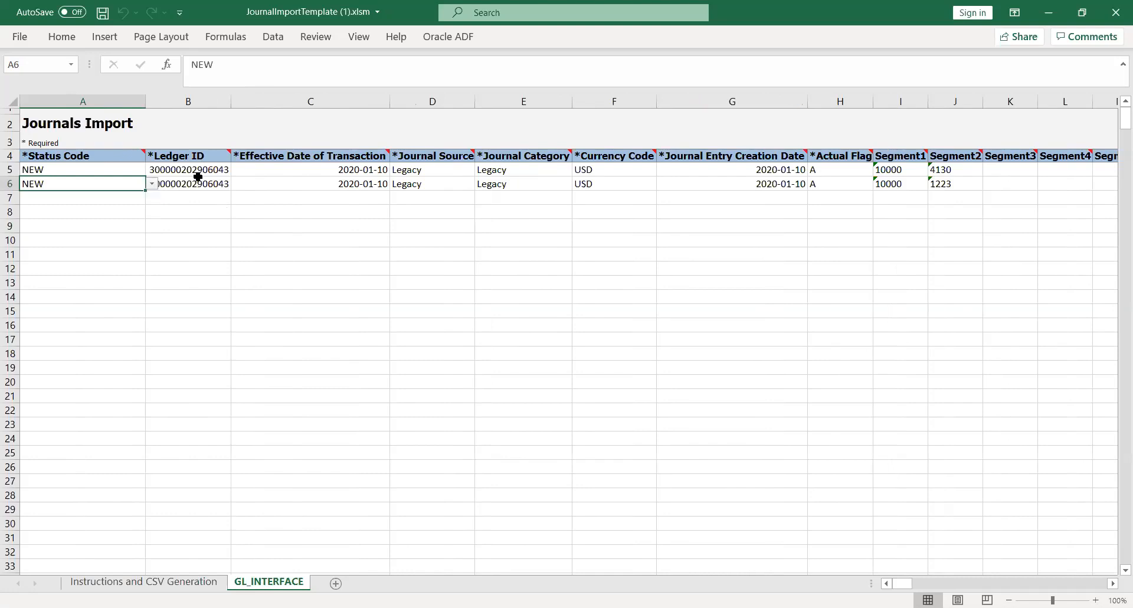
{"action": "left_click", "coordinate": [199, 182]}
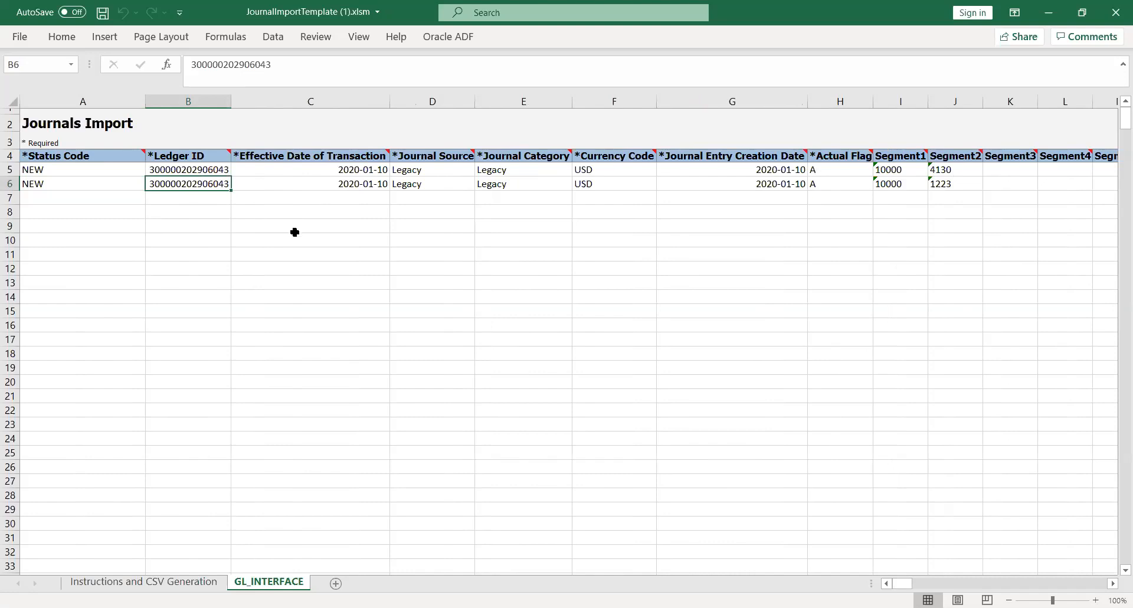
- Switch back to Oracle Fusion, search the project's tasks for "%manage%prim%led%" and open Manage Primary Ledgers from the resulting task hierarchy
{"action": "key", "text": "alt+Tab"}
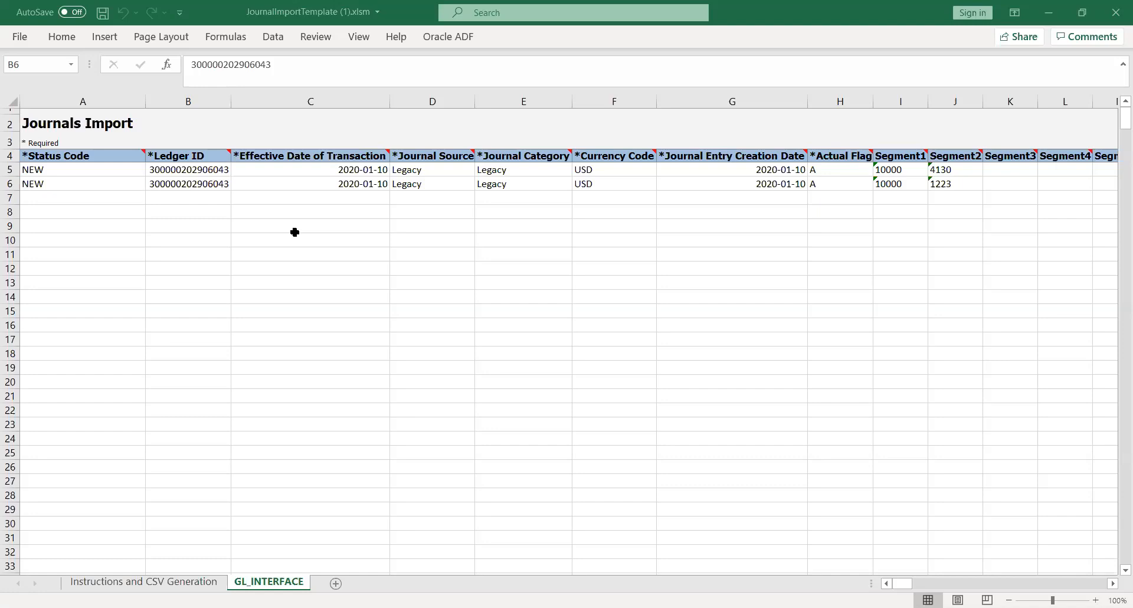
{"action": "key", "text": "alt+Tab"}
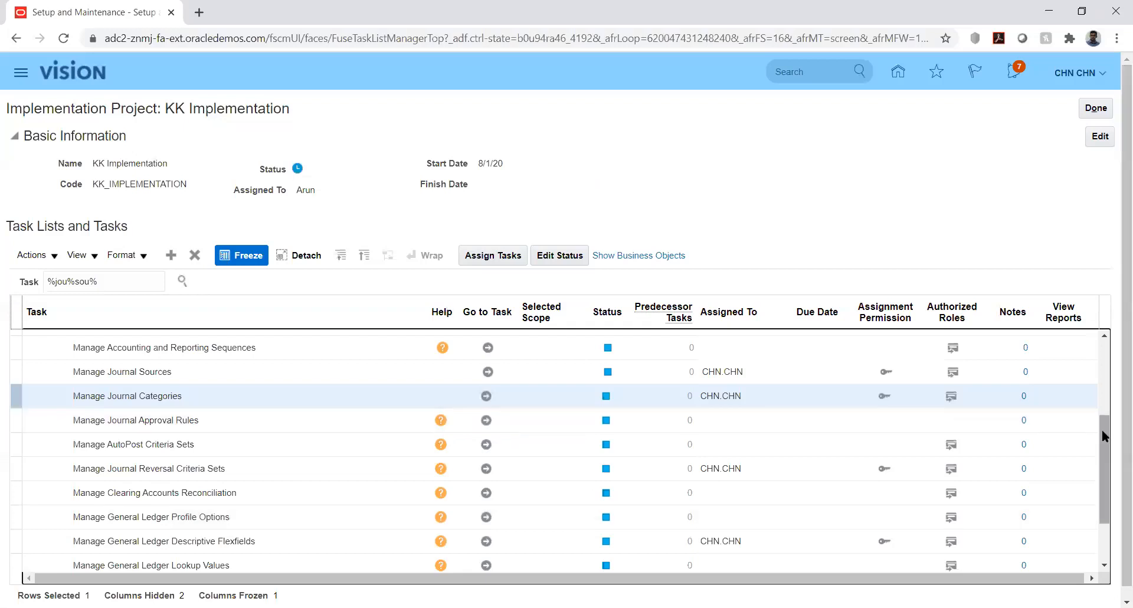
{"action": "left_click_drag", "start_coordinate": [1103, 430], "coordinate": [1107, 352]}
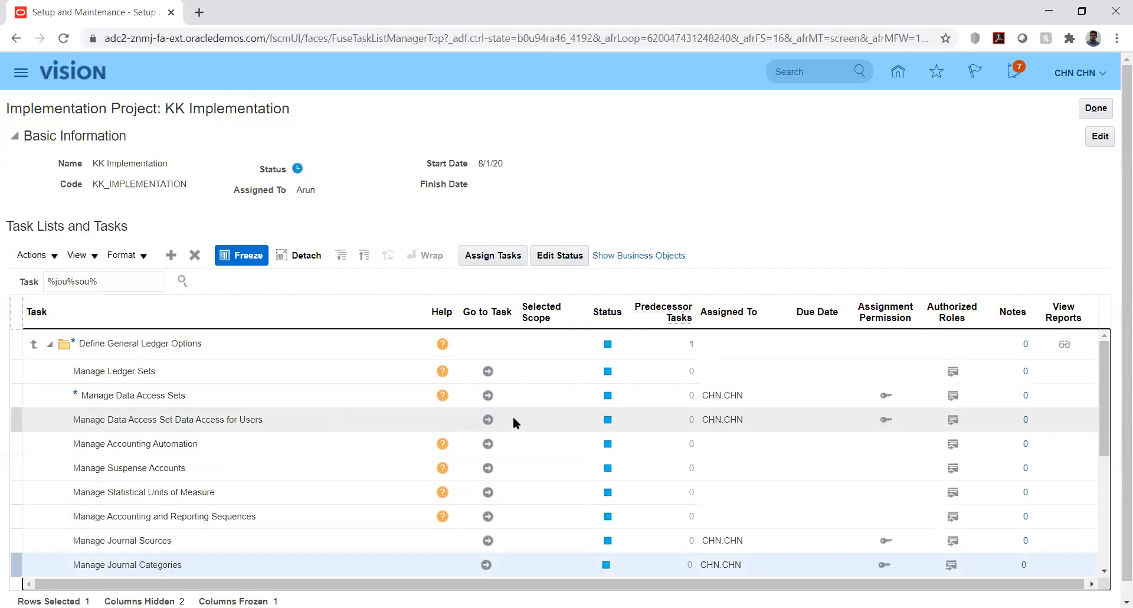
{"action": "triple_click", "coordinate": [122, 284]}
{"action": "type", "text": "%"}
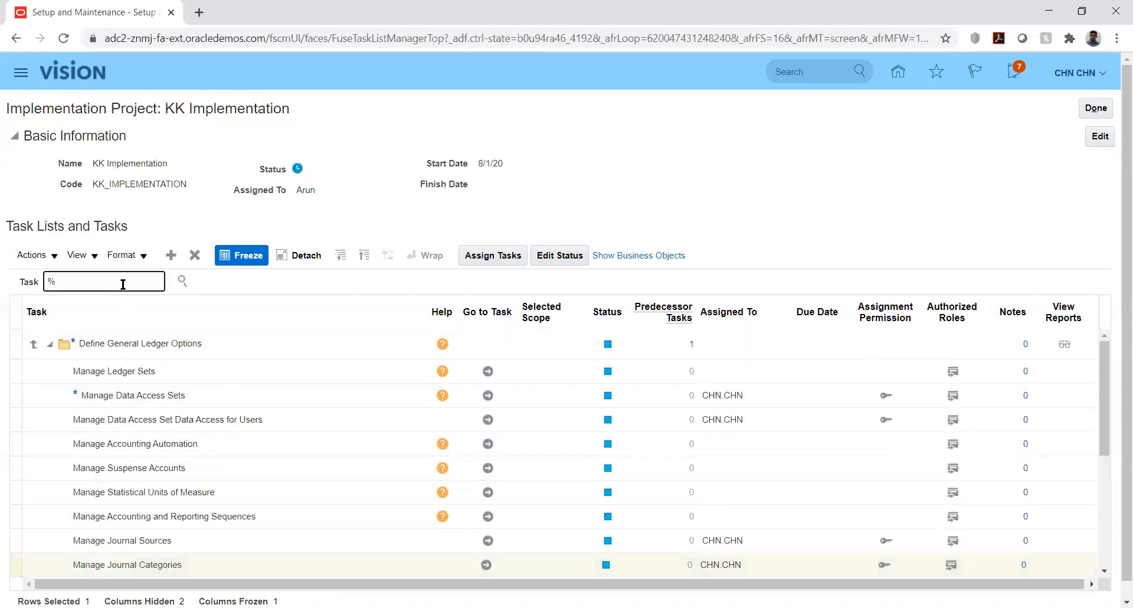
{"action": "type", "text": "manage%"}
{"action": "type", "text": "prim%led%"}
{"action": "left_click", "coordinate": [184, 282]}
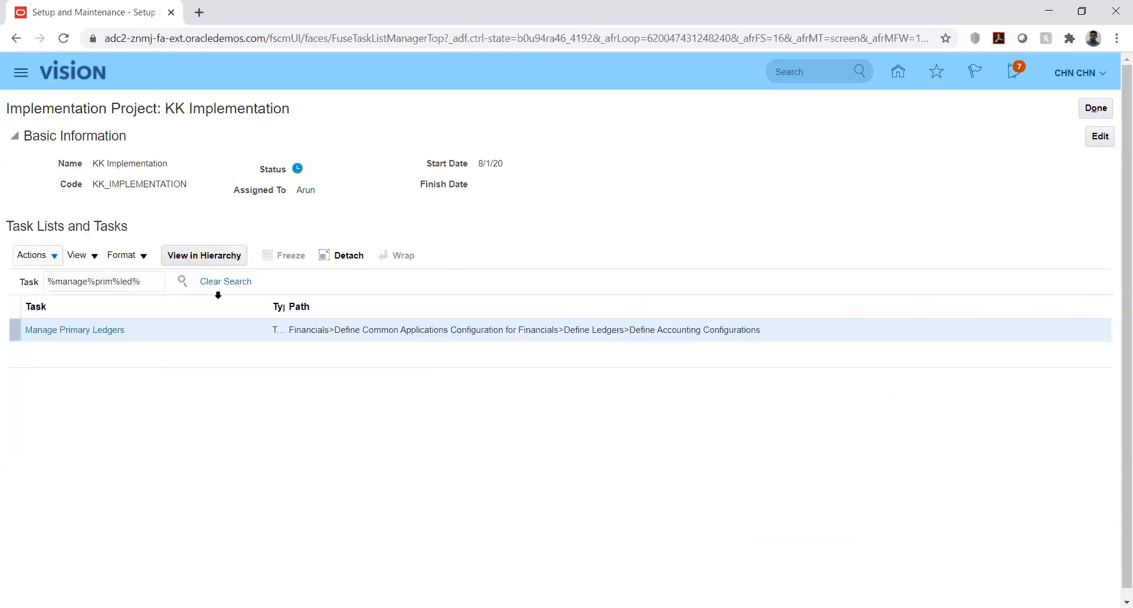
{"action": "left_click", "coordinate": [62, 334]}
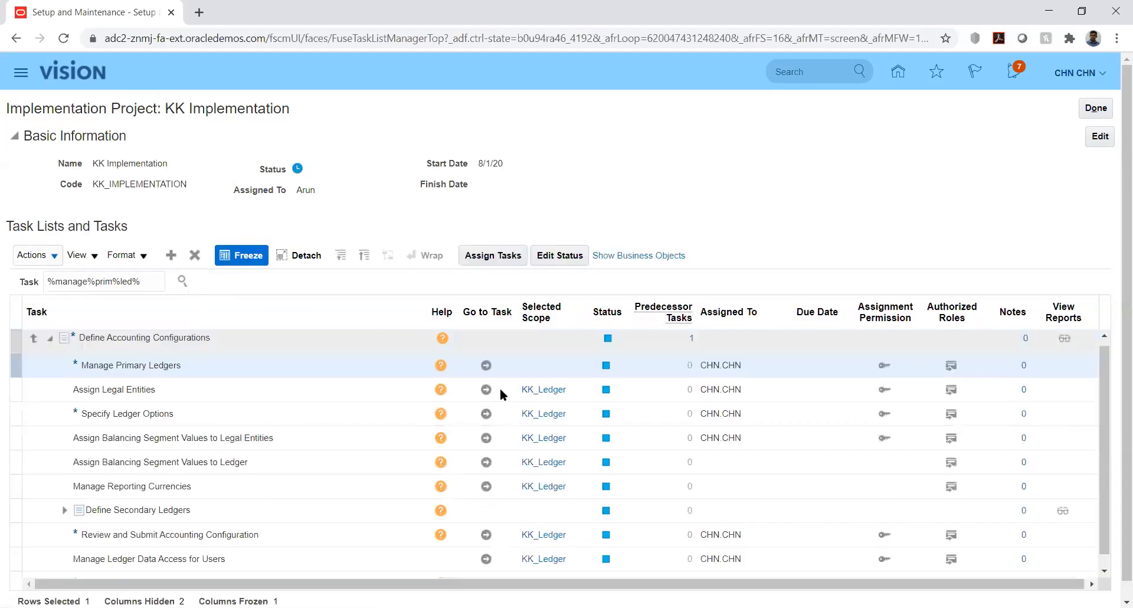
{"action": "left_click", "coordinate": [490, 369]}
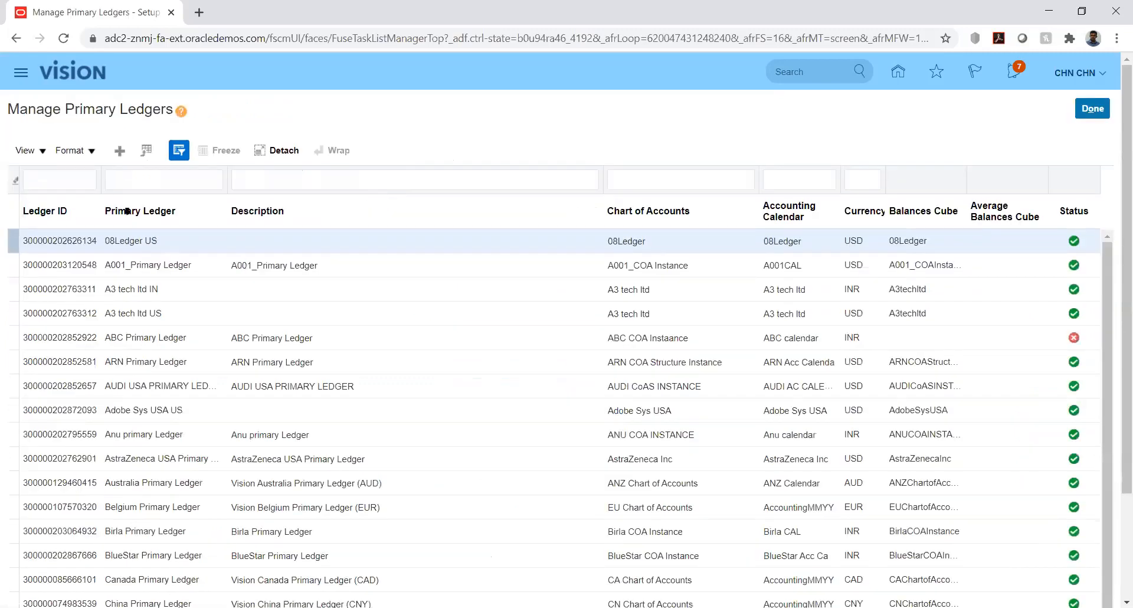
- Try to filter the primary ledgers by entering "kk" as the Ledger ID
{"action": "left_click", "coordinate": [73, 178]}
{"action": "type", "text": "kk"}
{"action": "key", "text": "Return"}
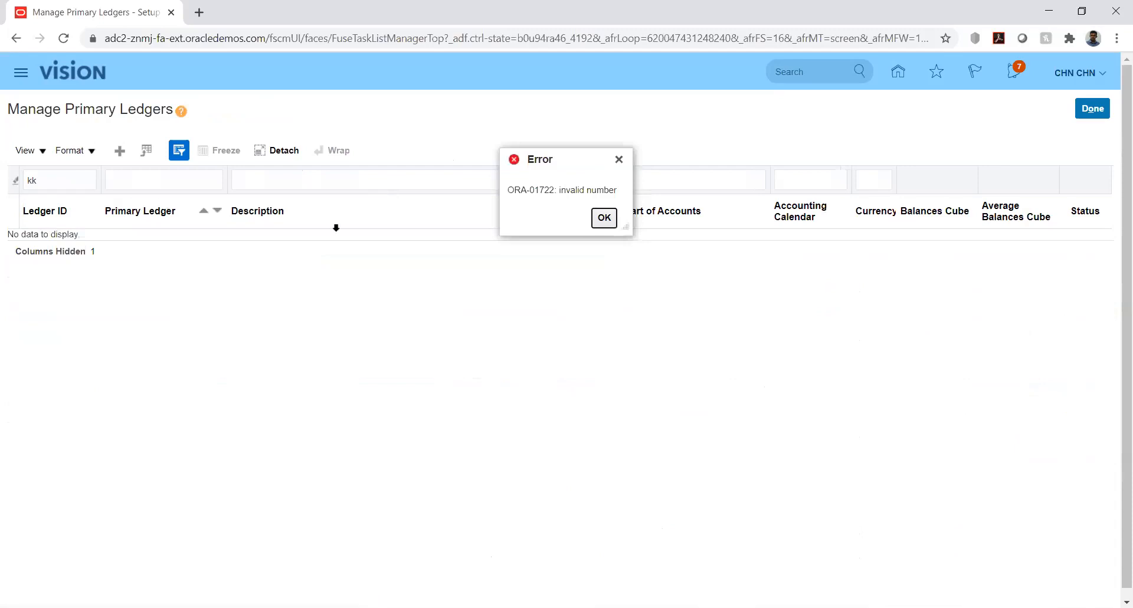
- Clear the Ledger ID filter, filter the primary ledgers by the name "kk" and hide the query-by-example row
{"action": "left_click", "coordinate": [607, 218]}
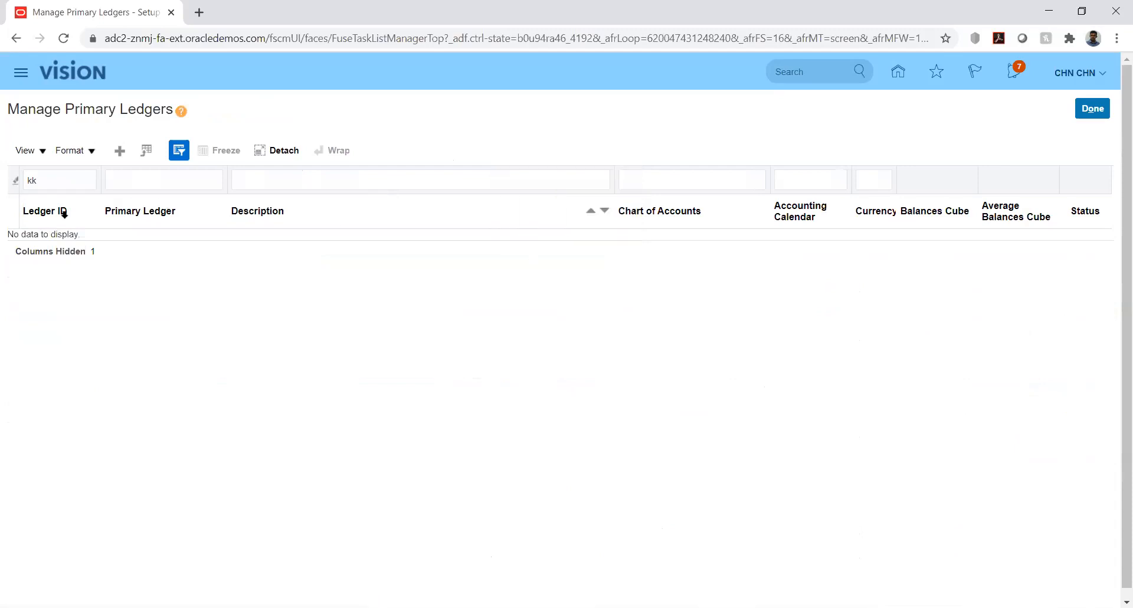
{"action": "double_click", "coordinate": [59, 180]}
{"action": "key", "text": "BackSpace"}
{"action": "key", "text": "Tab"}
{"action": "type", "text": "kk"}
{"action": "key", "text": "Return"}
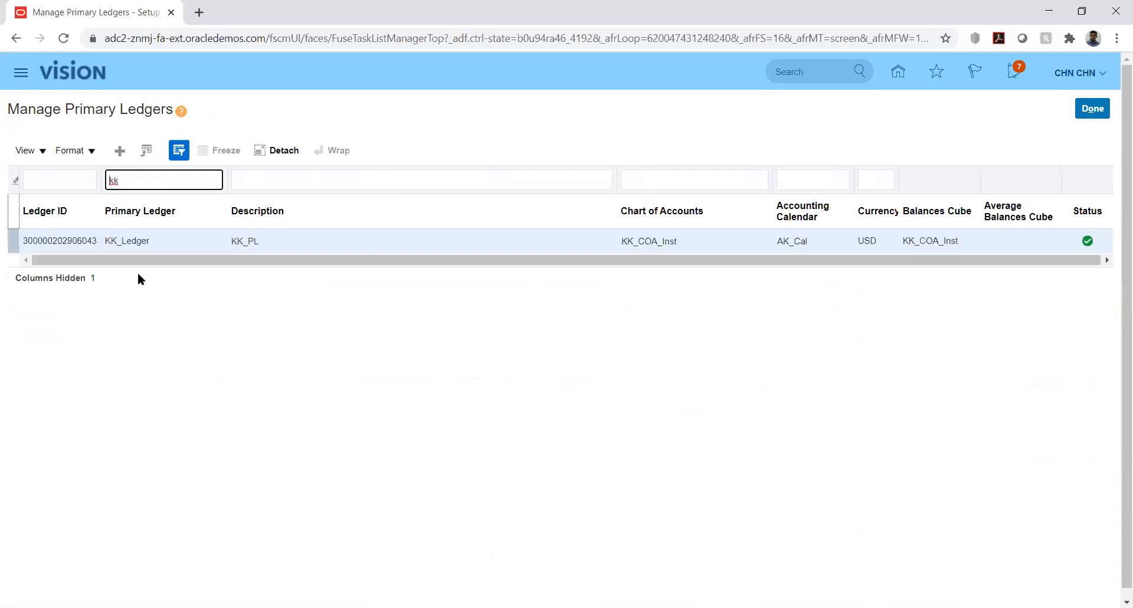
{"action": "left_click", "coordinate": [40, 150]}
{"action": "left_click", "coordinate": [76, 317]}
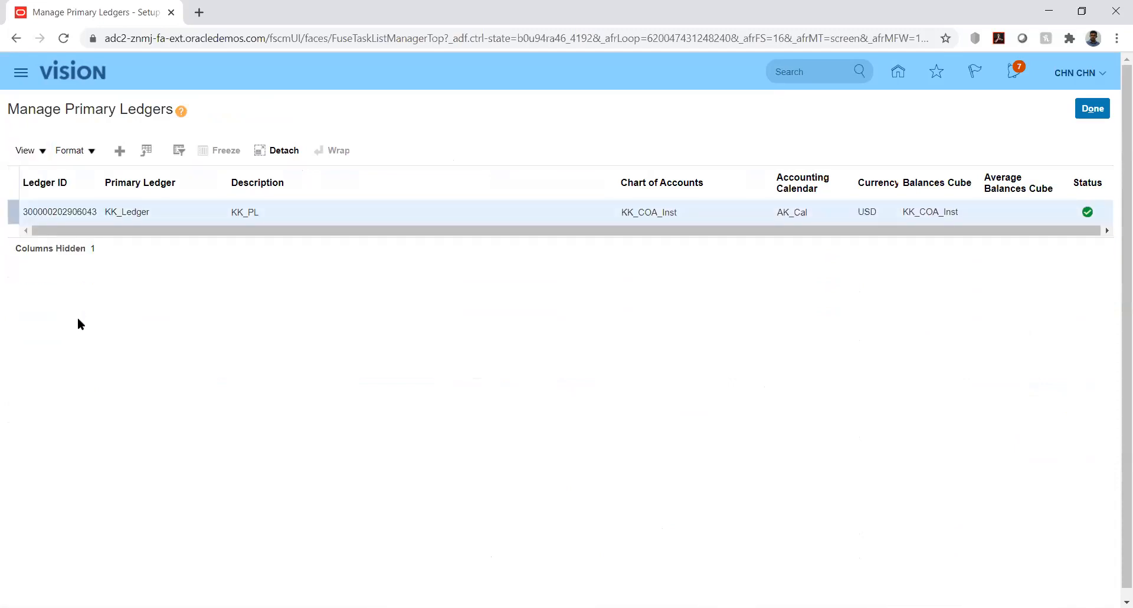
- Hide the Ledger ID column in the primary ledgers table and show it again
{"action": "left_click", "coordinate": [46, 151]}
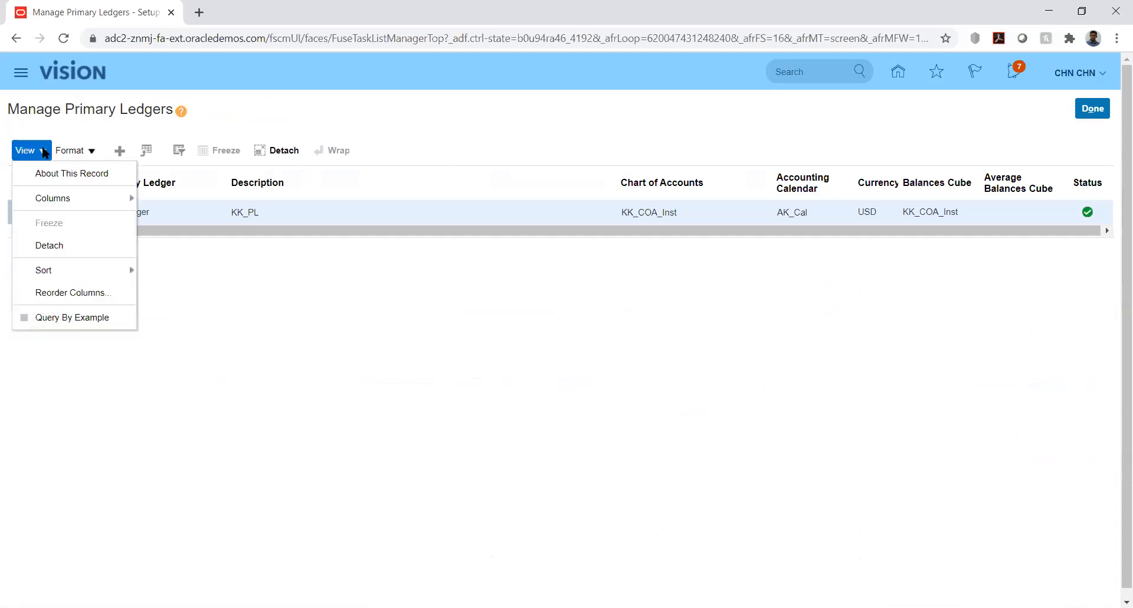
{"action": "mouse_move", "coordinate": [109, 194]}
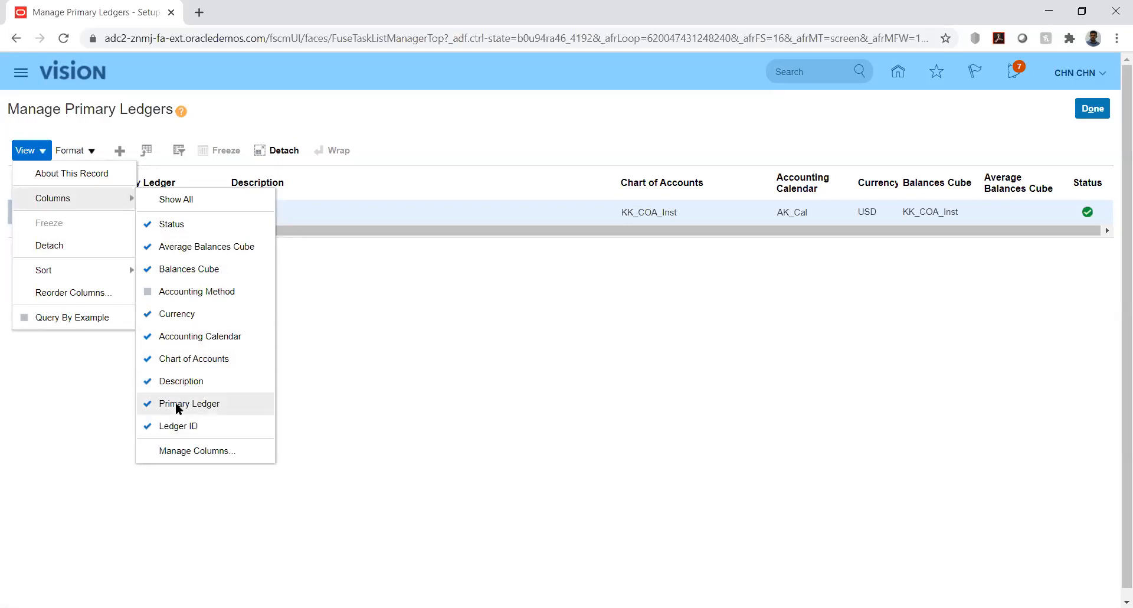
{"action": "left_click", "coordinate": [177, 426]}
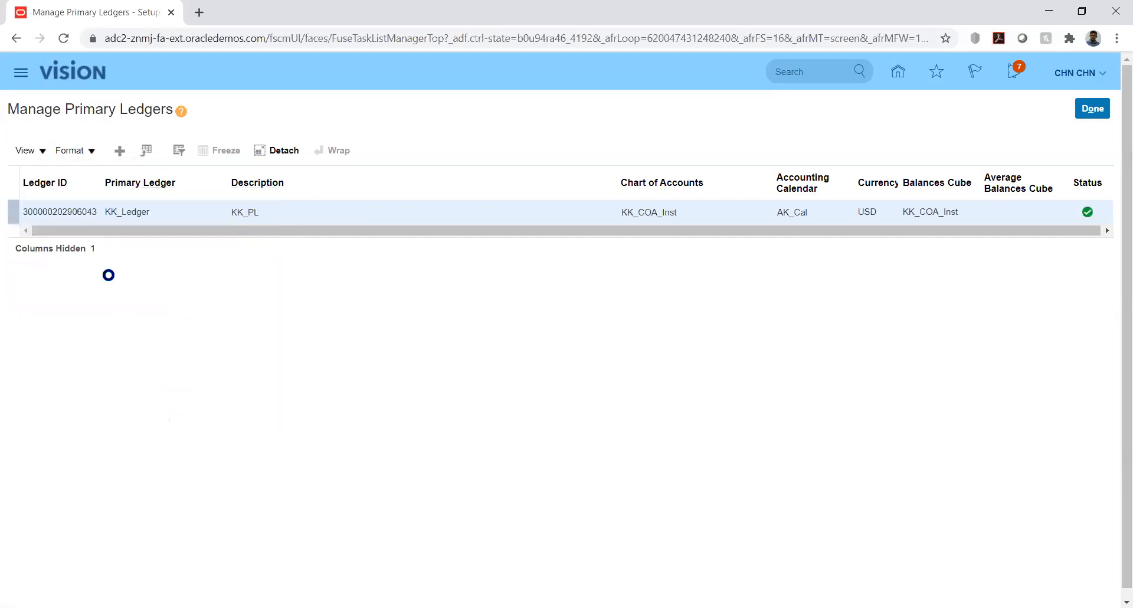
{"action": "left_click", "coordinate": [36, 149]}
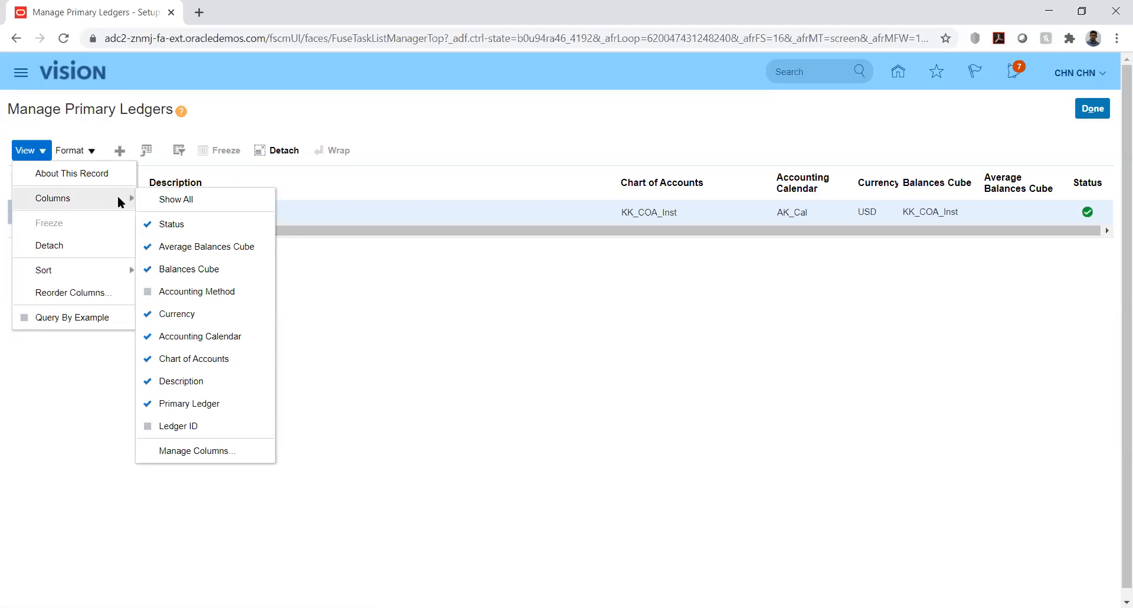
{"action": "left_click", "coordinate": [200, 424]}
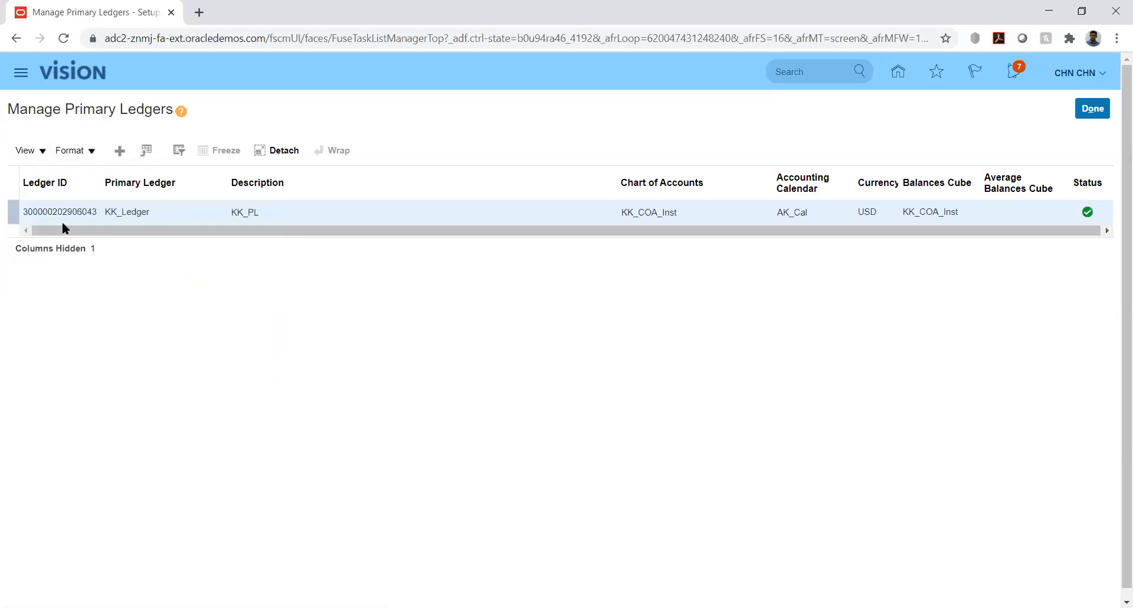
- Open the column management dialog, review the hidden and visible columns and close it without changes
{"action": "left_click", "coordinate": [44, 152]}
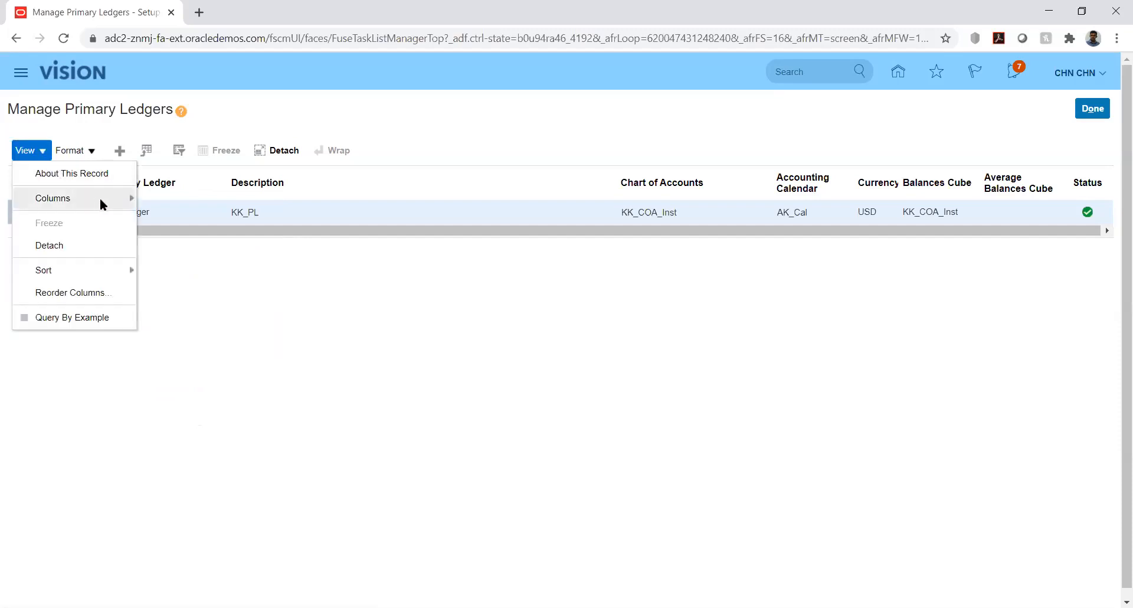
{"action": "mouse_move", "coordinate": [100, 197]}
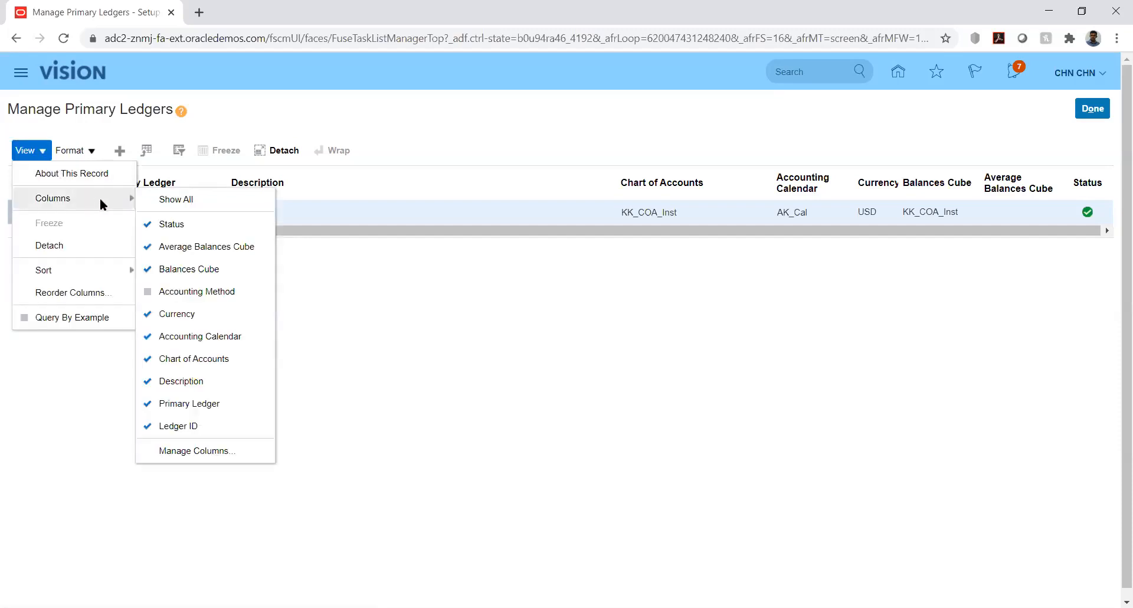
{"action": "left_click", "coordinate": [210, 451]}
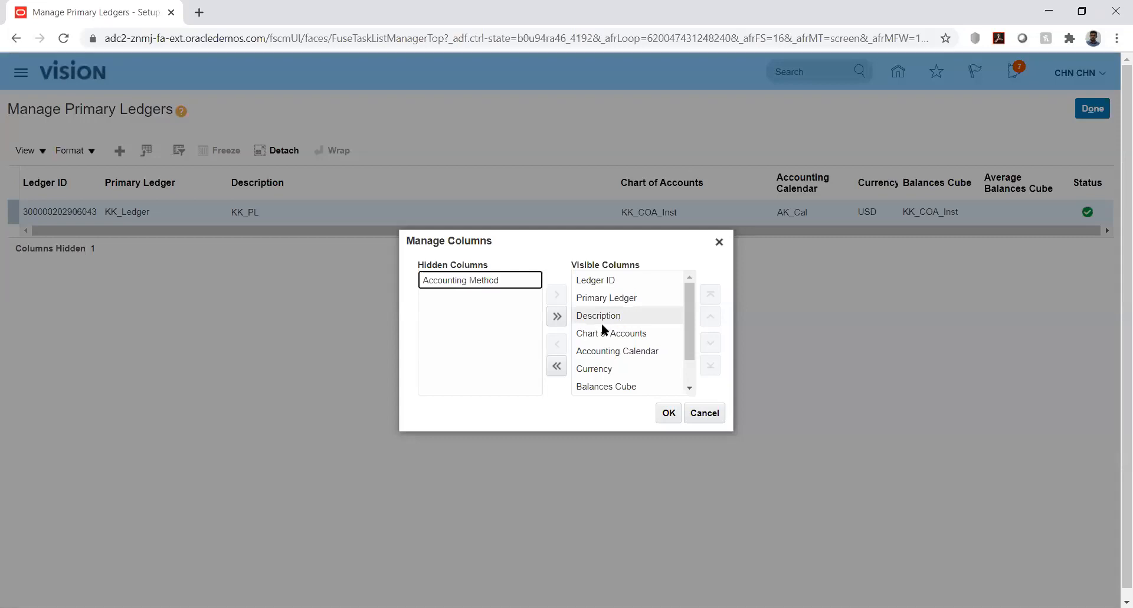
{"action": "left_click", "coordinate": [690, 387]}
{"action": "left_click_drag", "start_coordinate": [691, 372], "coordinate": [688, 327]}
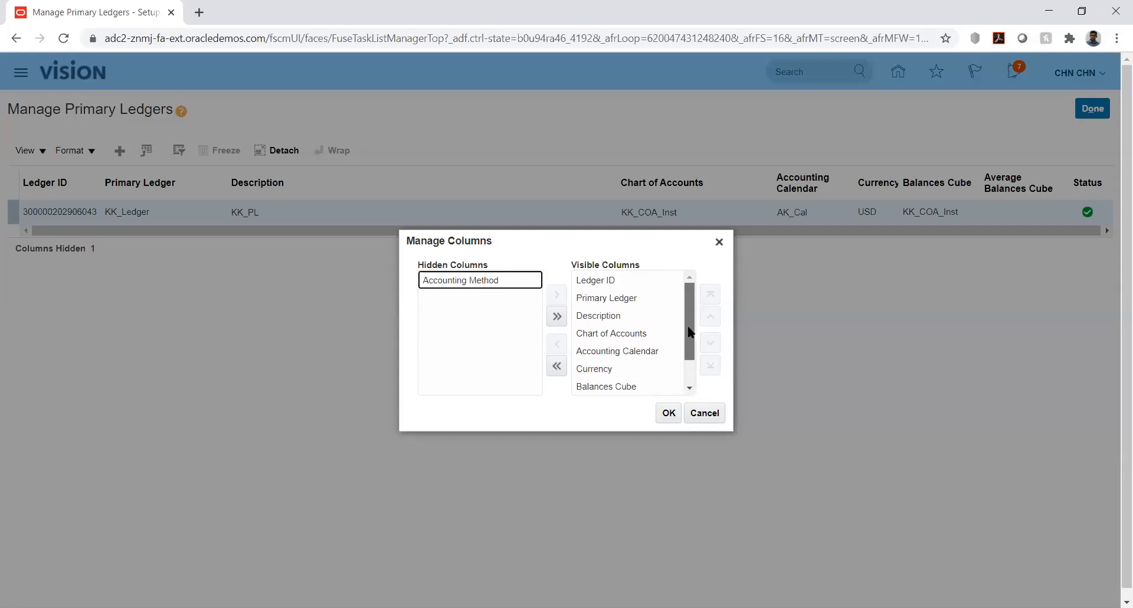
{"action": "left_click", "coordinate": [708, 414]}
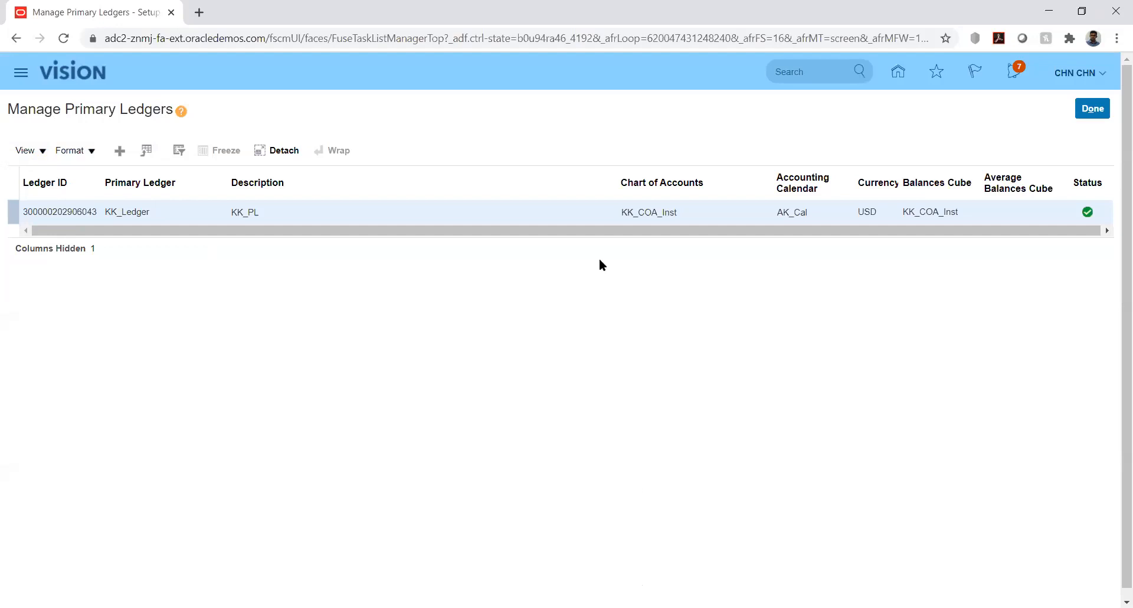
- Switch to the JournalImportTemplate workbook in Excel and examine row 5 from the Status Code through the Journal Category
{"action": "key", "text": "alt+Tab"}
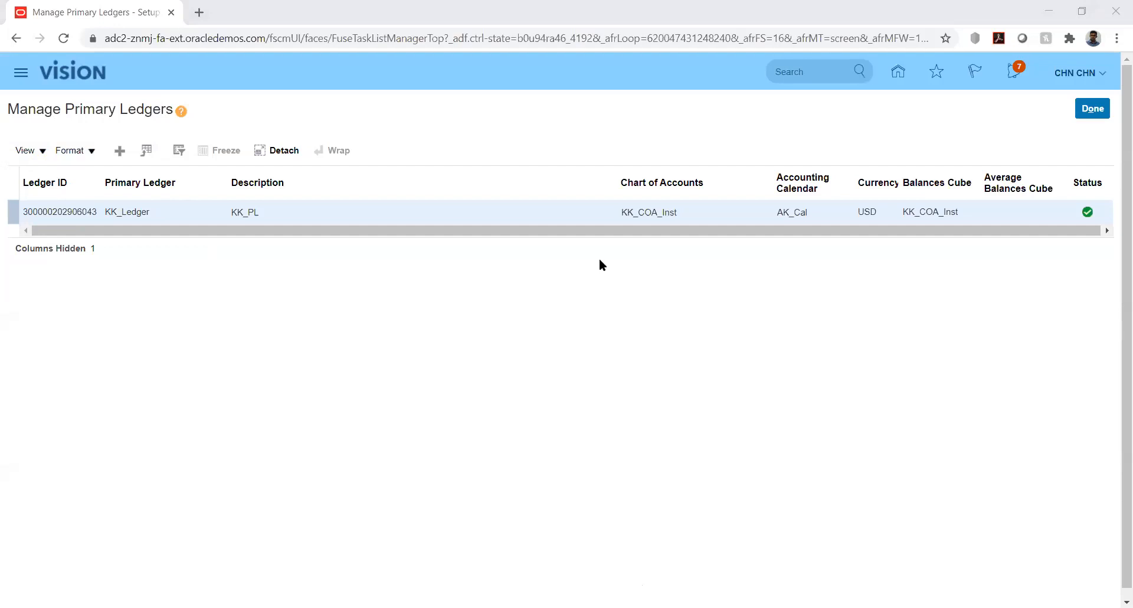
{"action": "key", "text": "alt+Tab"}
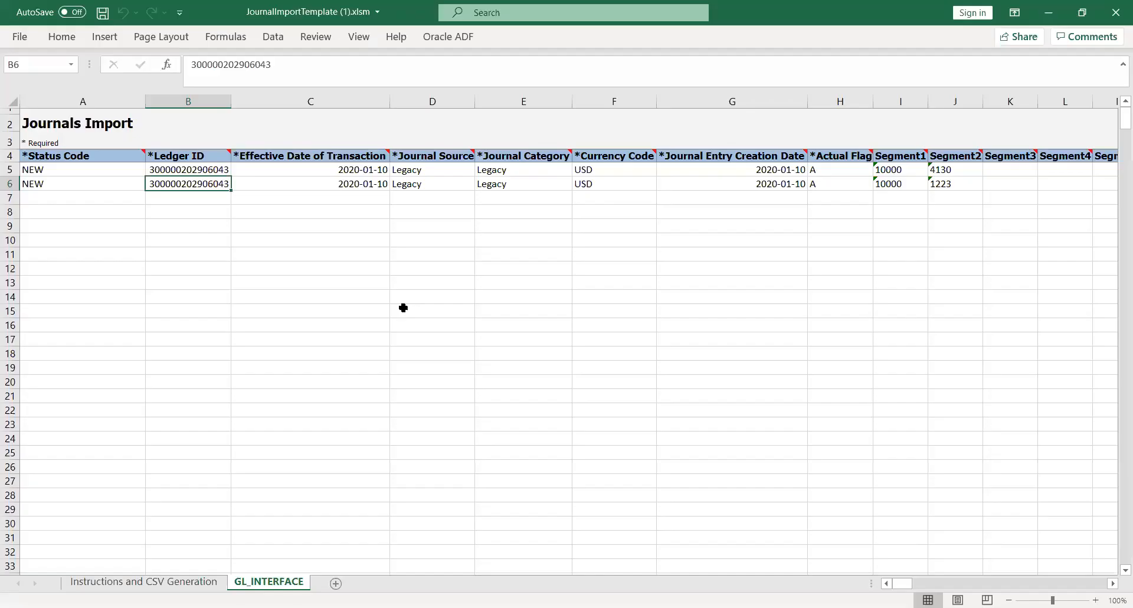
{"action": "left_click", "coordinate": [213, 243]}
{"action": "left_click", "coordinate": [173, 171]}
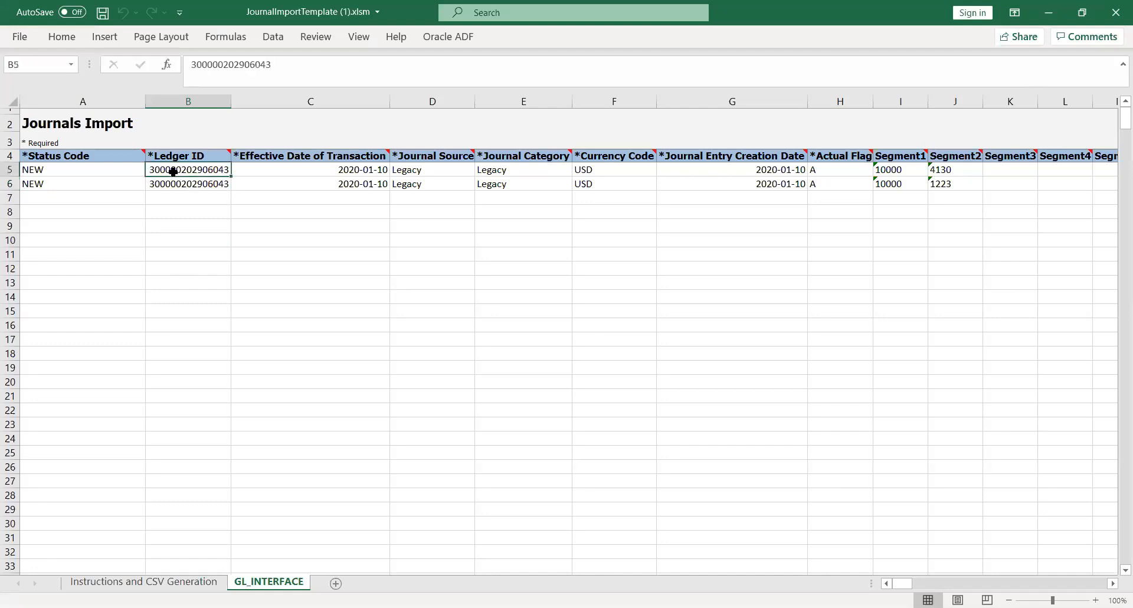
{"action": "key", "text": "Left"}
{"action": "left_click", "coordinate": [173, 172]}
{"action": "key", "text": "Right"}
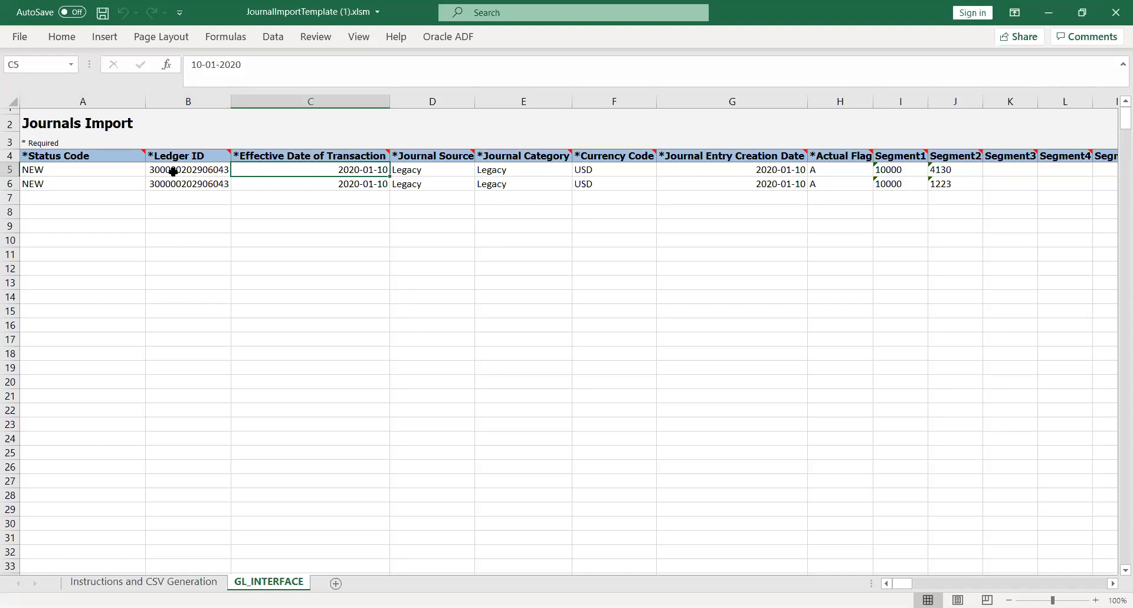
{"action": "key", "text": "Right"}
{"action": "key", "text": "Right"}
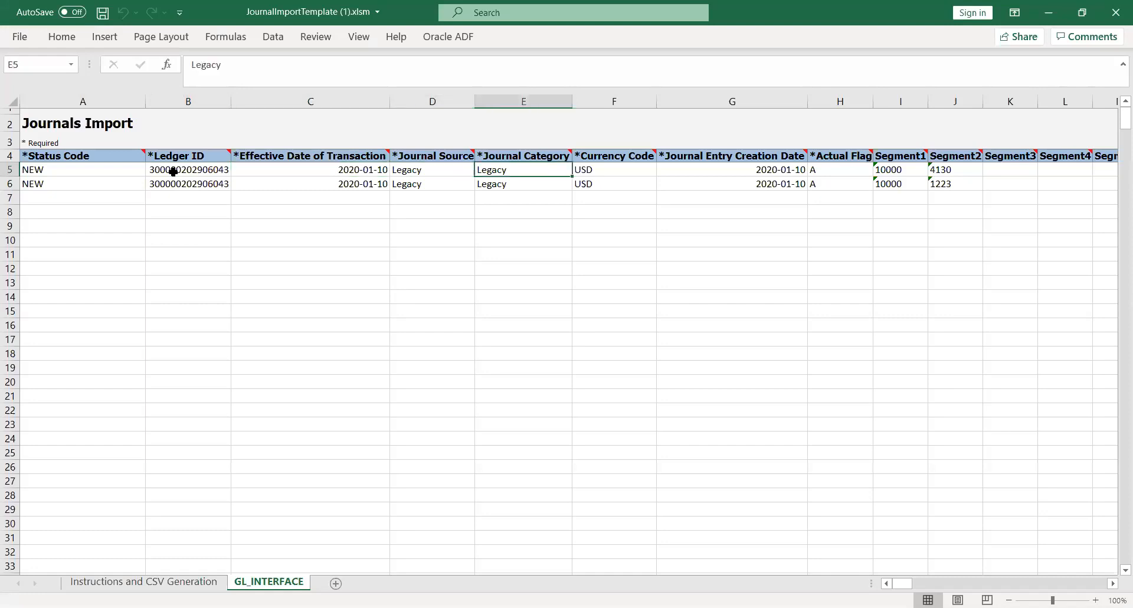
- Set the Journal Source of the first journal line (row 5) to KK_Fusion
{"action": "key", "text": "Left"}
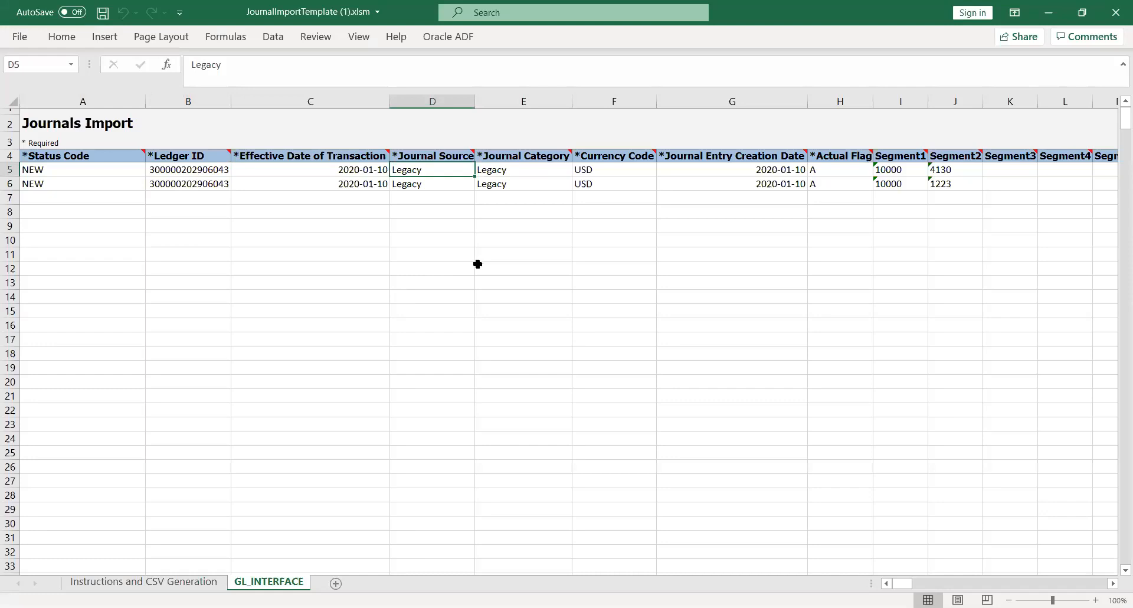
{"action": "type", "text": "KK"}
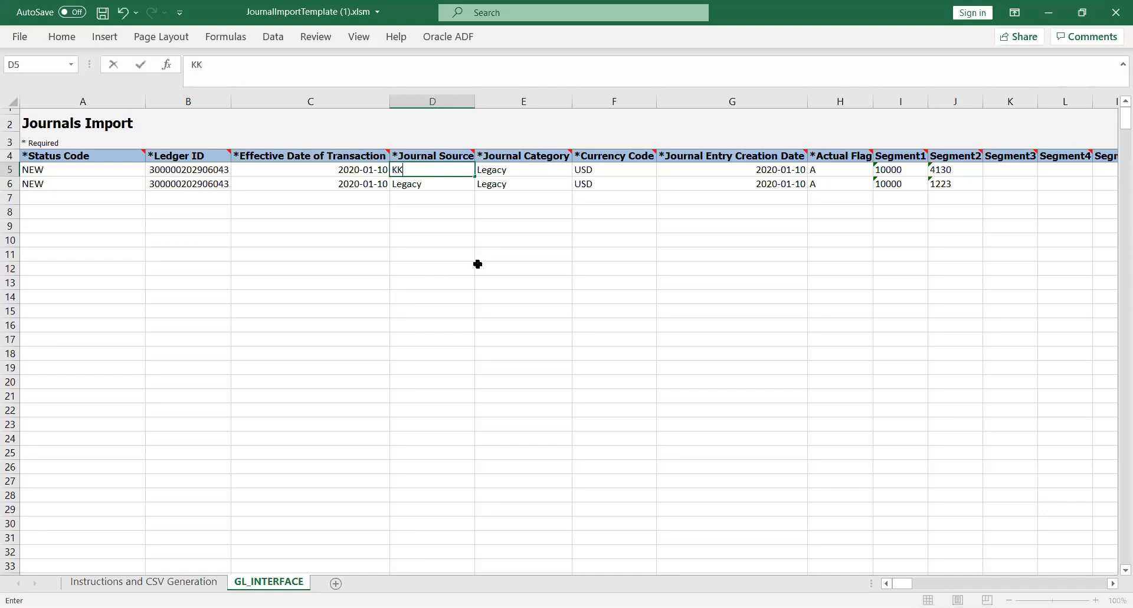
{"action": "type", "text": "_Fusion"}
{"action": "key", "text": "Tab"}
- Copy KK_Fusion to the Journal Category of row 5 and the Journal Source and Category of row 6, and save the workbook
{"action": "key", "text": "Left"}
{"action": "key", "text": "ctrl+c"}
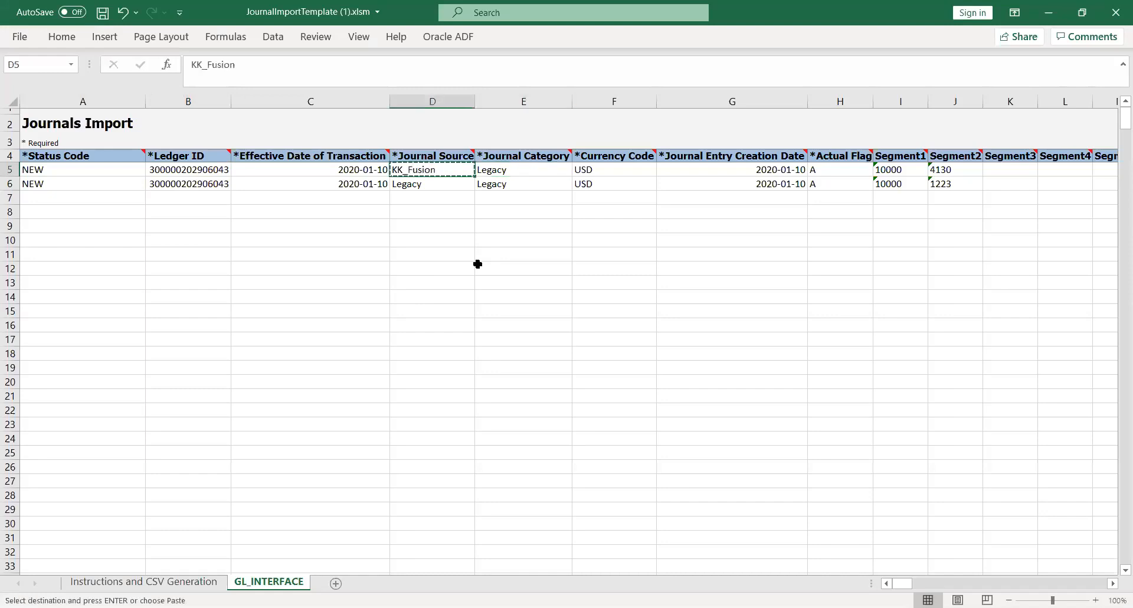
{"action": "key", "text": "Right"}
{"action": "key", "text": "ctrl+v"}
{"action": "key", "text": "Down"}
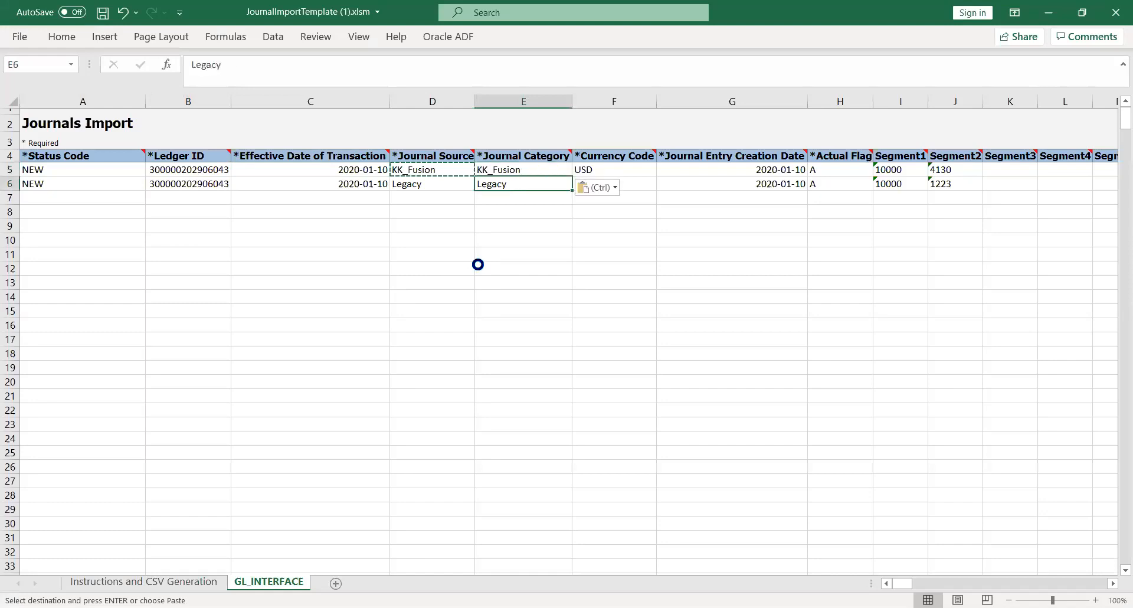
{"action": "key", "text": "ctrl+v"}
{"action": "key", "text": "Left"}
{"action": "key", "text": "ctrl+v"}
{"action": "key", "text": "Right"}
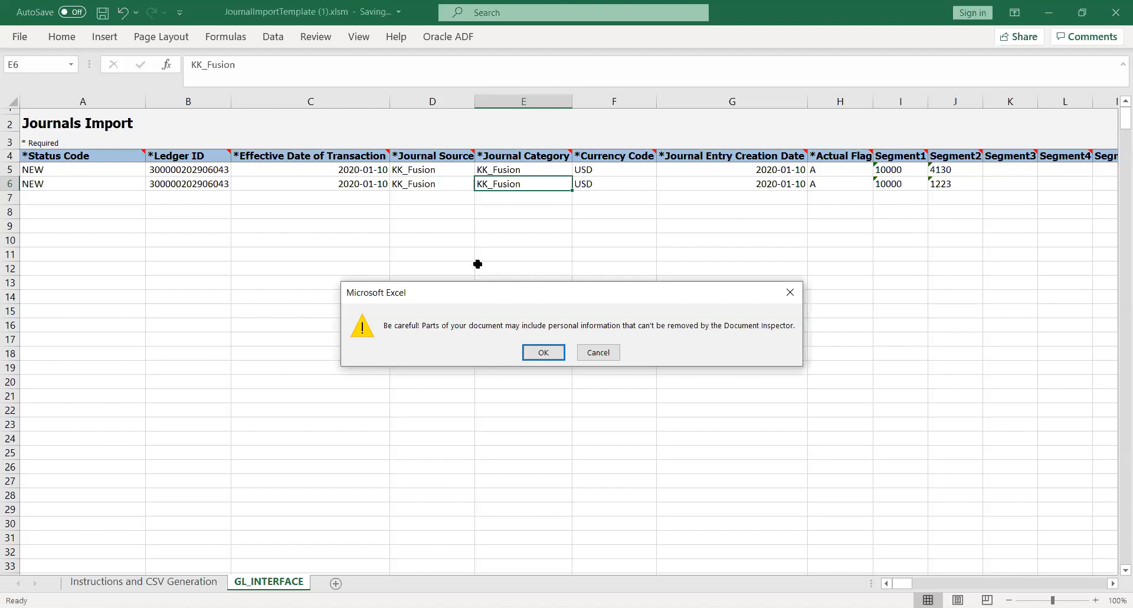
{"action": "key", "text": "Return"}
- Examine the Currency Code, Journal Entry Creation Date and Actual Flag columns of the journal lines
{"action": "key", "text": "Right"}
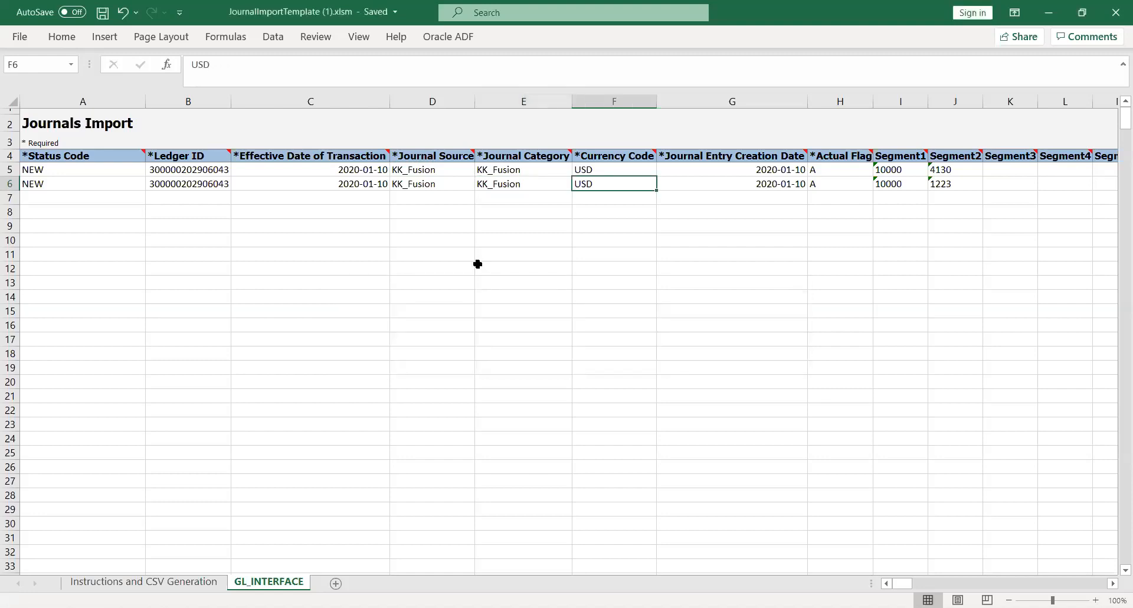
{"action": "key", "text": "Up"}
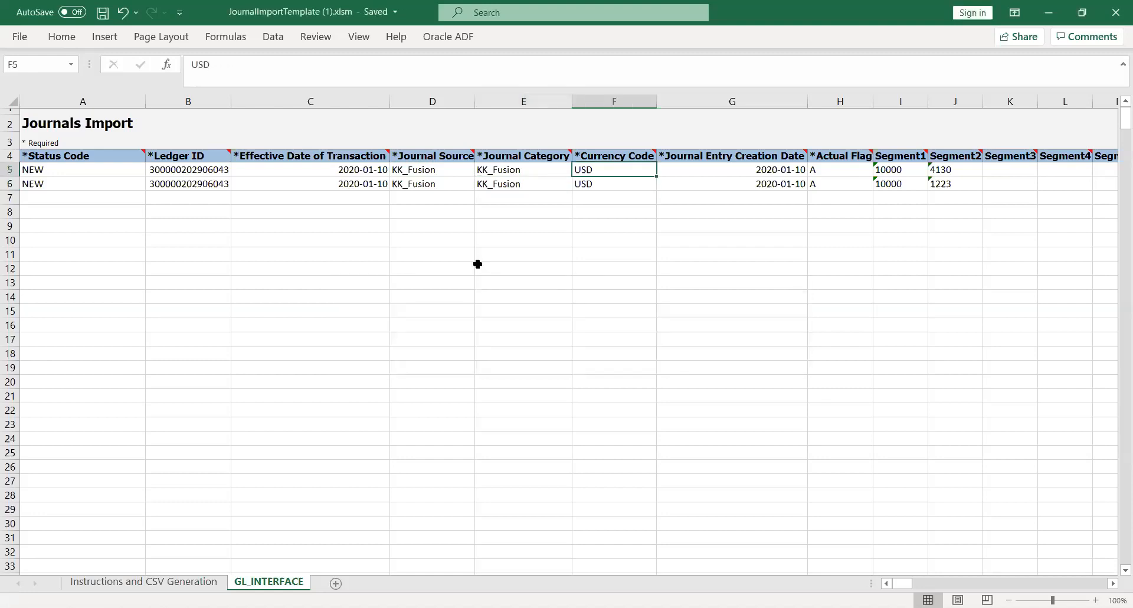
{"action": "key", "text": "Right"}
{"action": "key", "text": "Right"}
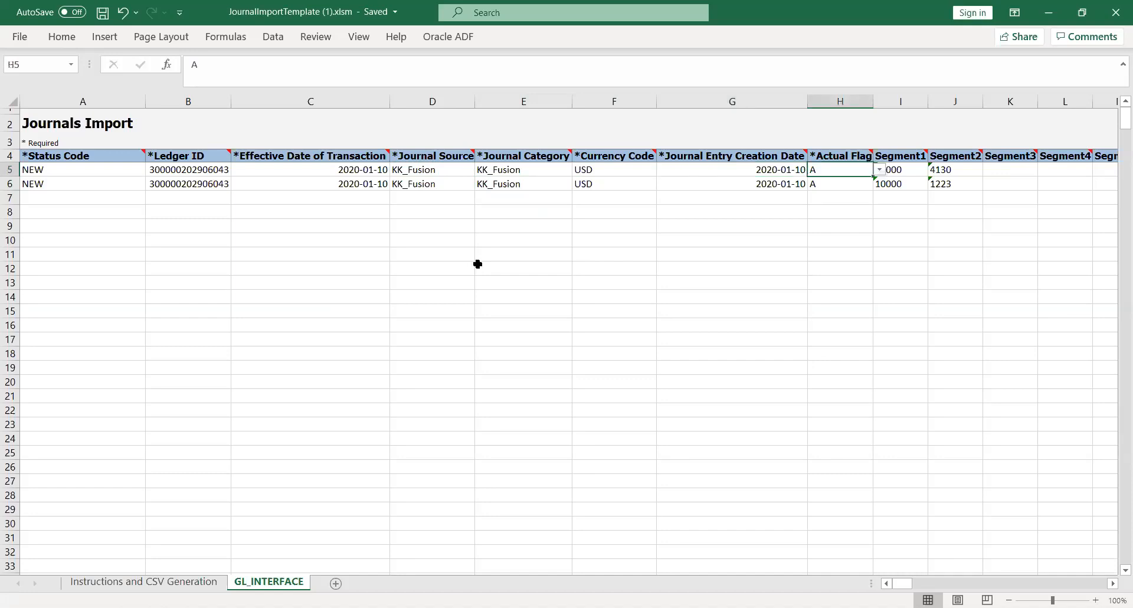
{"action": "key", "text": "Right"}
{"action": "key", "text": "Left"}
{"action": "key", "text": "Left"}
{"action": "key", "text": "Left"}
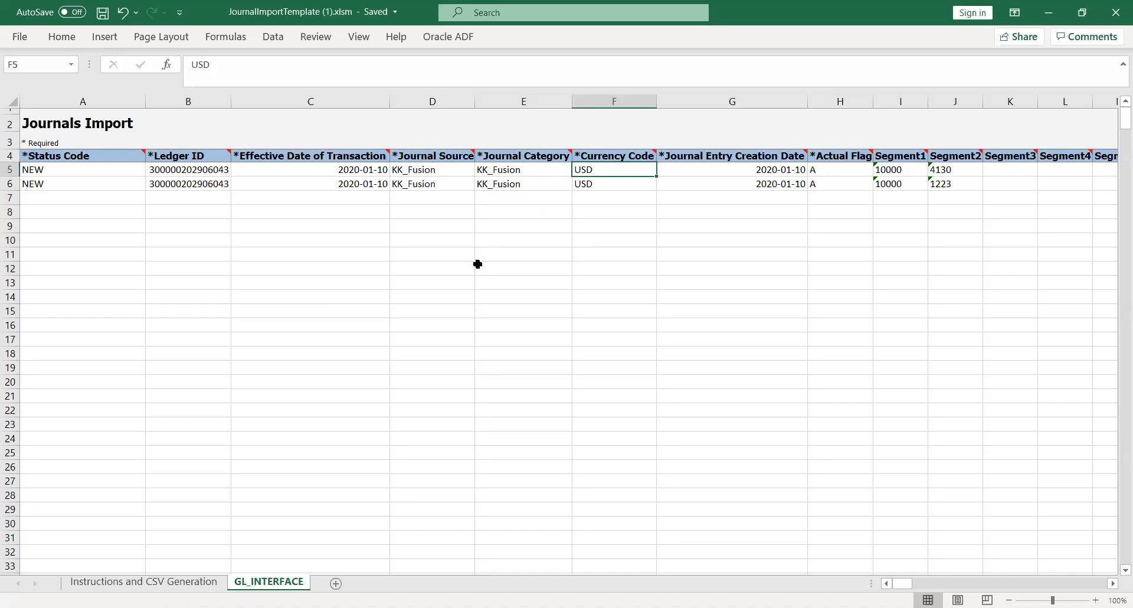
{"action": "key", "text": "Right"}
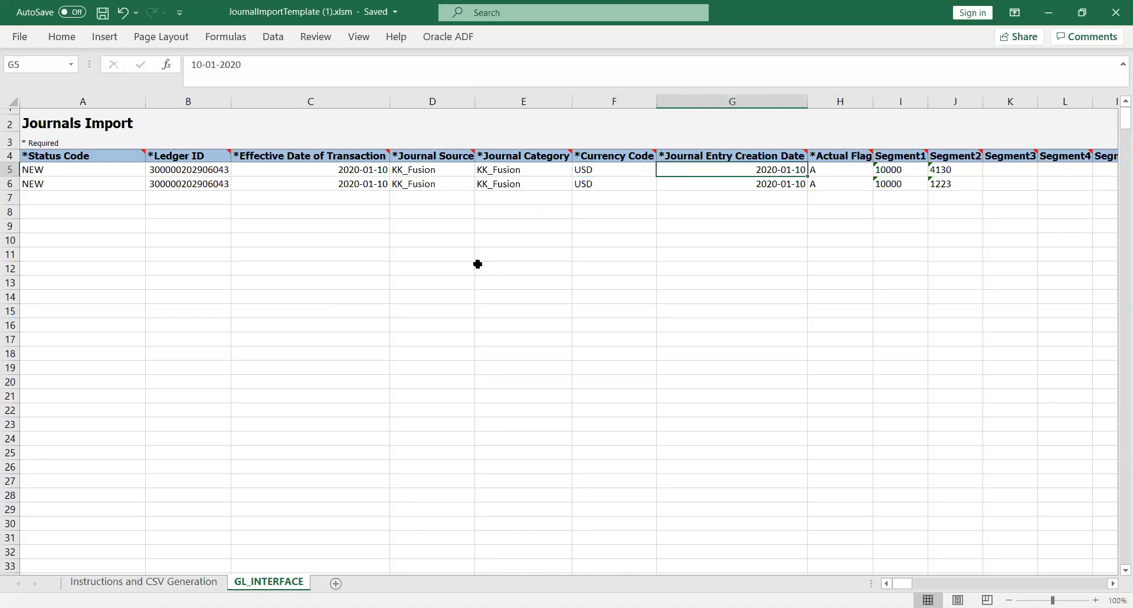
- Examine the account values in the Segment1 and Segment2 columns and the adjoining Segment3 and Segment4 columns
{"action": "key", "text": "Right"}
{"action": "key", "text": "Right"}
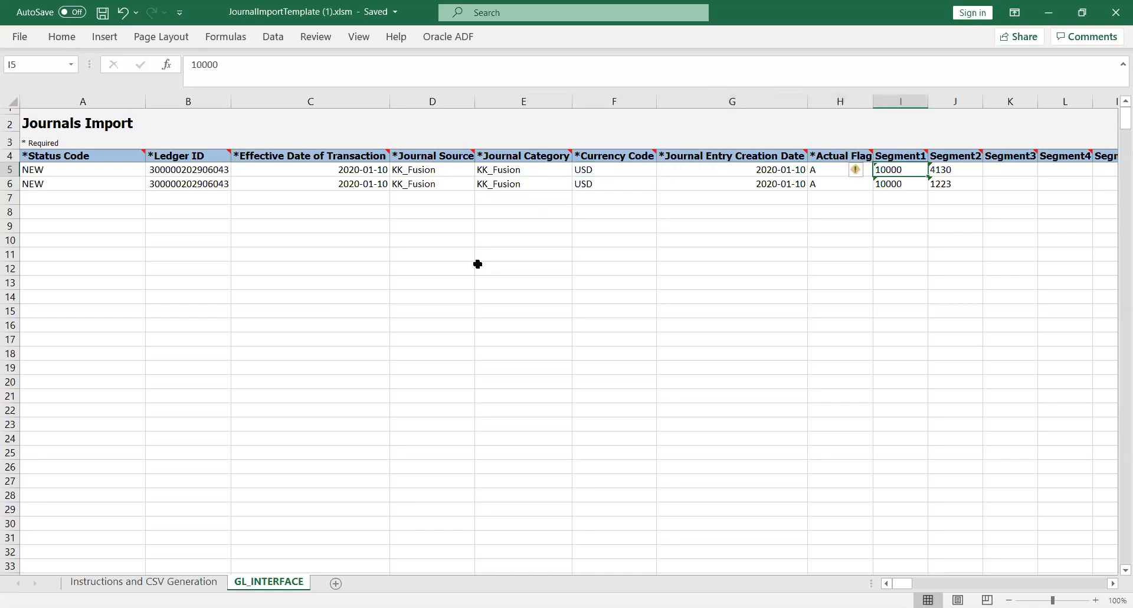
{"action": "key", "text": "Right"}
{"action": "key", "text": "Right"}
{"action": "key", "text": "Right"}
{"action": "key", "text": "Right"}
{"action": "key", "text": "Right"}
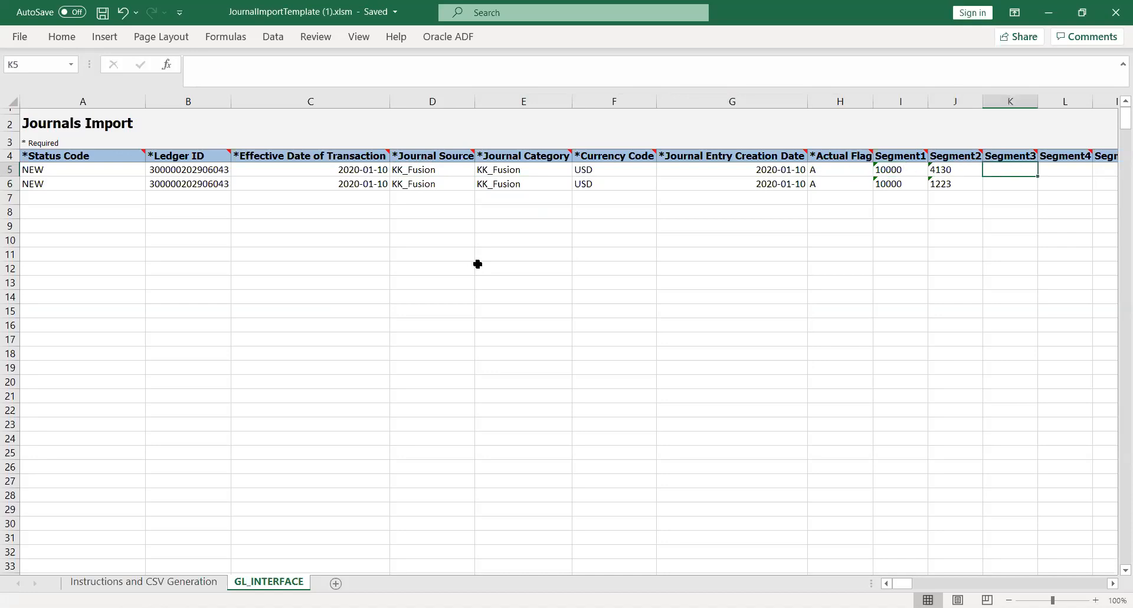
{"action": "key", "text": "Left"}
{"action": "key", "text": "Left"}
{"action": "key", "text": "Left"}
{"action": "key", "text": "Left"}
{"action": "key", "text": "Left"}
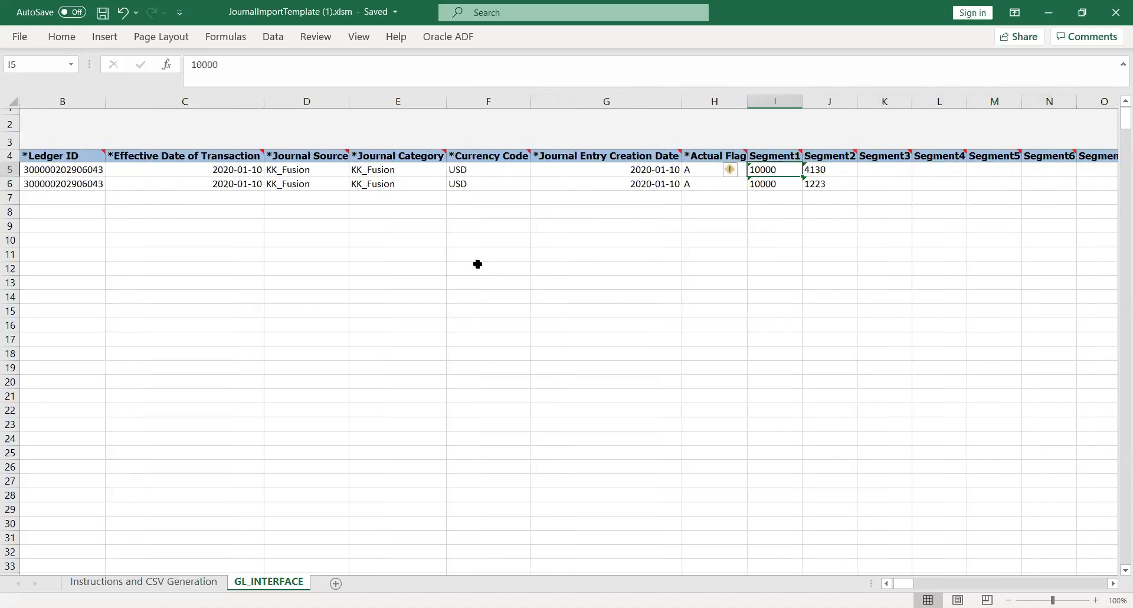
- Go through the remaining segment columns of row 5 up to Segment30
{"action": "key", "text": "Right"}
{"action": "key", "text": "Right"}
{"action": "key", "text": "Right"}
{"action": "key", "text": "Right"}
{"action": "key", "text": "Right"}
{"action": "key", "text": "Right"}
{"action": "key", "text": "Right"}
{"action": "key", "text": "Right"}
{"action": "key", "text": "Right"}
{"action": "key", "text": "Right"}
{"action": "key", "text": "Right"}
{"action": "key", "text": "Right"}
{"action": "key", "text": "Right"}
{"action": "key", "text": "Right"}
{"action": "key", "text": "Right"}
{"action": "key", "text": "Right"}
{"action": "key", "text": "Right"}
{"action": "key", "text": "Right"}
{"action": "key", "text": "Right"}
{"action": "key", "text": "Right"}
{"action": "key", "text": "Right"}
{"action": "key", "text": "Right"}
{"action": "key", "text": "Right"}
{"action": "key", "text": "Right"}
{"action": "key", "text": "Right"}
{"action": "key", "text": "Right"}
{"action": "key", "text": "Right"}
{"action": "key", "text": "Right"}
{"action": "key", "text": "Right"}
{"action": "key", "text": "Right"}
{"action": "key", "text": "Right"}
{"action": "key", "text": "Left"}
{"action": "key", "text": "Left"}
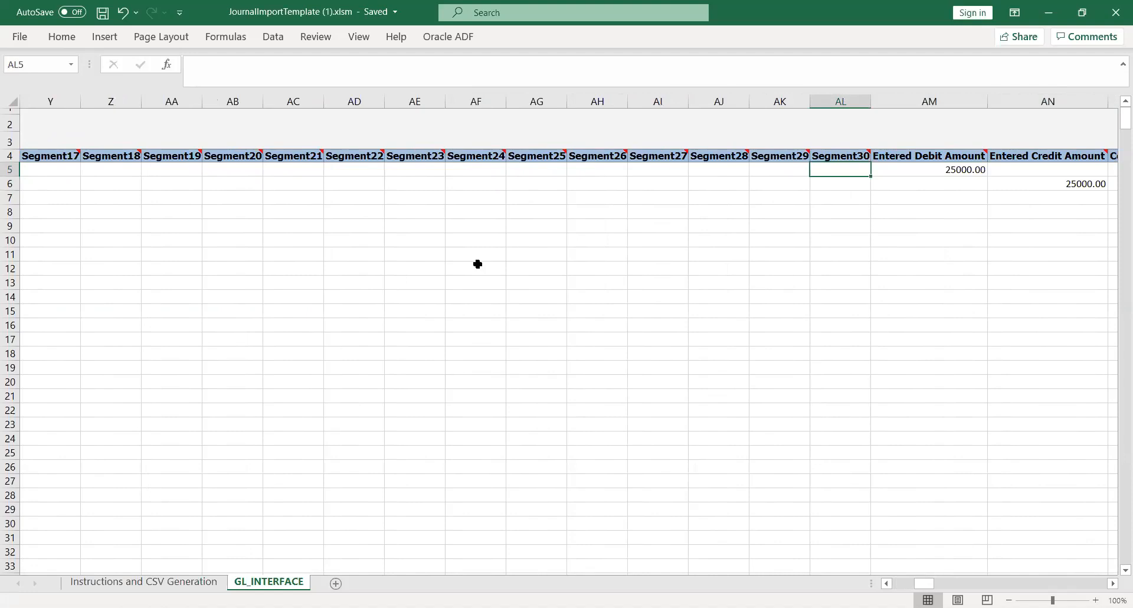
- Examine the Entered Debit and Credit Amount columns and the Converted Debit and Credit Amount columns
{"action": "key", "text": "Right"}
{"action": "key", "text": "Right"}
{"action": "key", "text": "Left"}
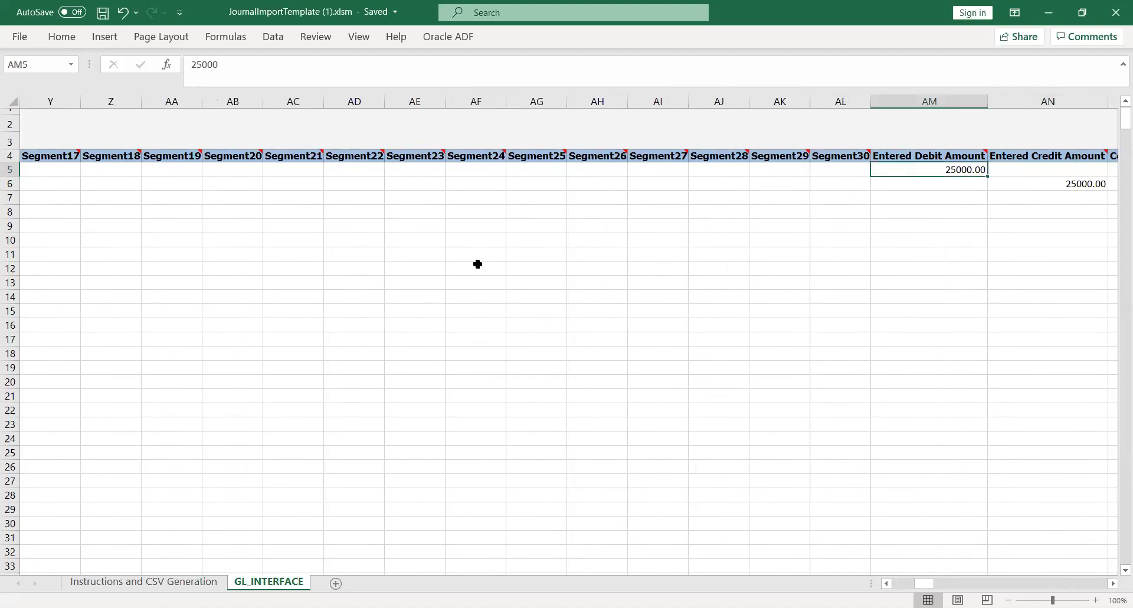
{"action": "key", "text": "Right"}
{"action": "key", "text": "Right"}
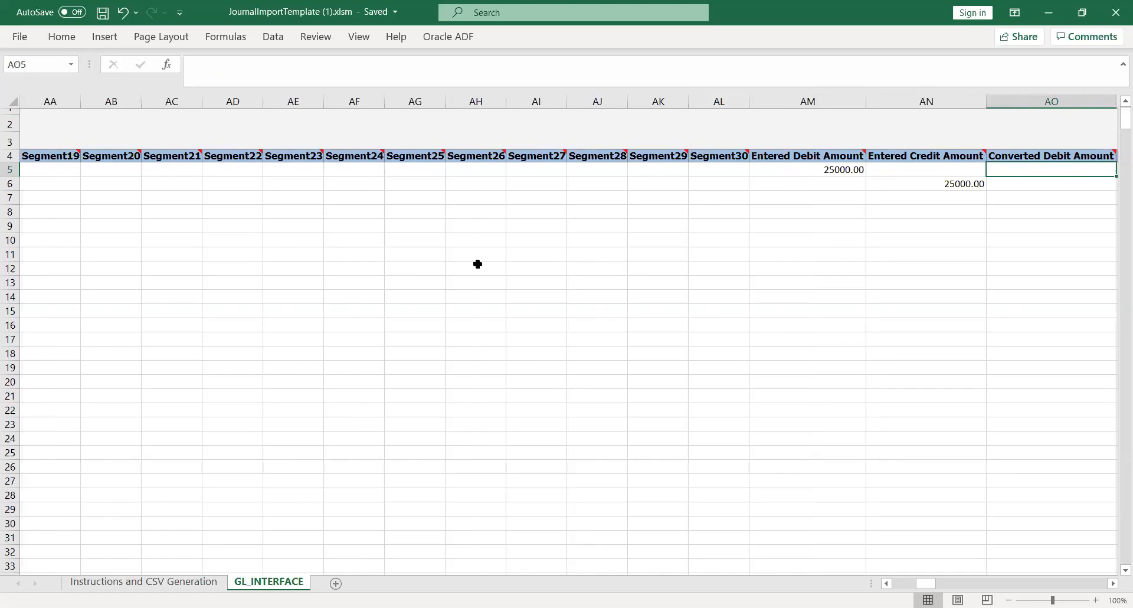
{"action": "key", "text": "Right"}
{"action": "key", "text": "Left"}
{"action": "key", "text": "Left"}
{"action": "key", "text": "Left"}
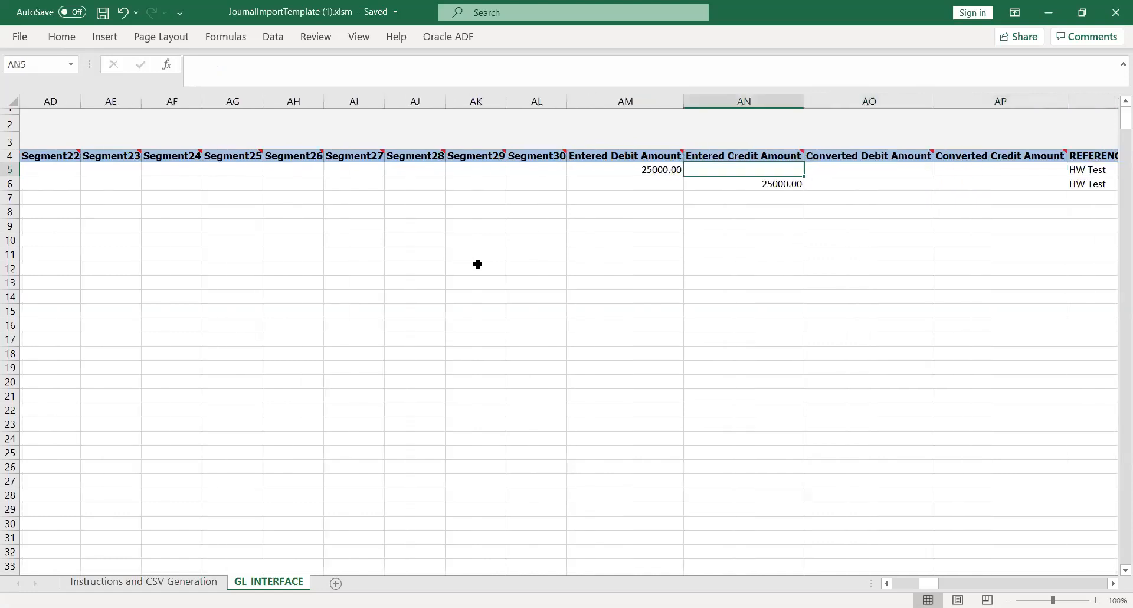
{"action": "key", "text": "Right"}
{"action": "key", "text": "Right"}
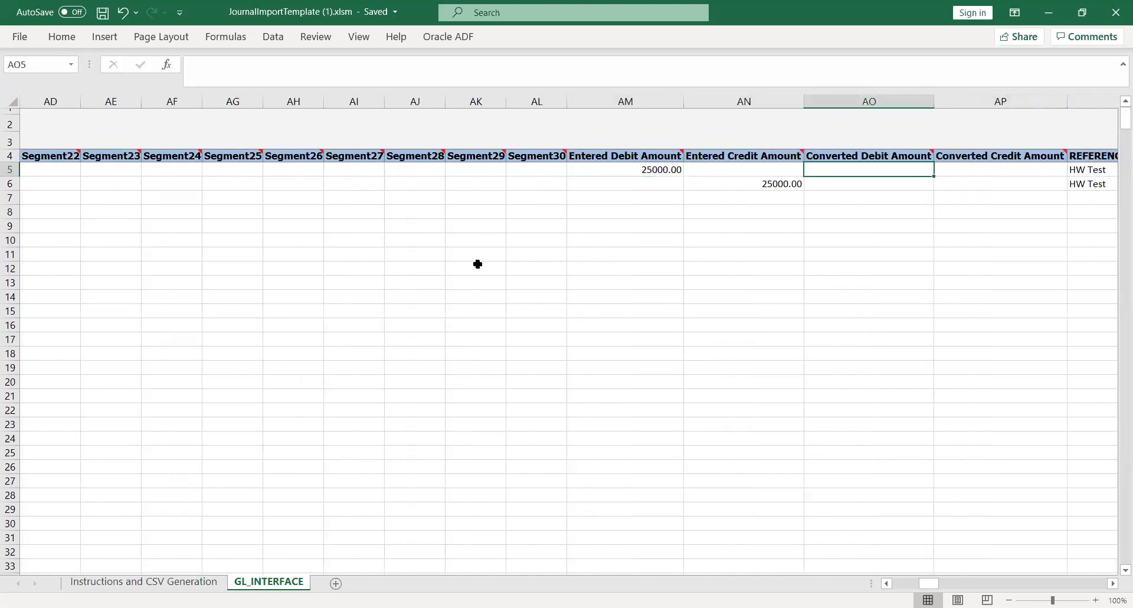
- Examine the REFERENCE1 (Batch Name) and REFERENCE2 (Batch Description) values of the journal lines
{"action": "key", "text": "Right"}
{"action": "key", "text": "Right"}
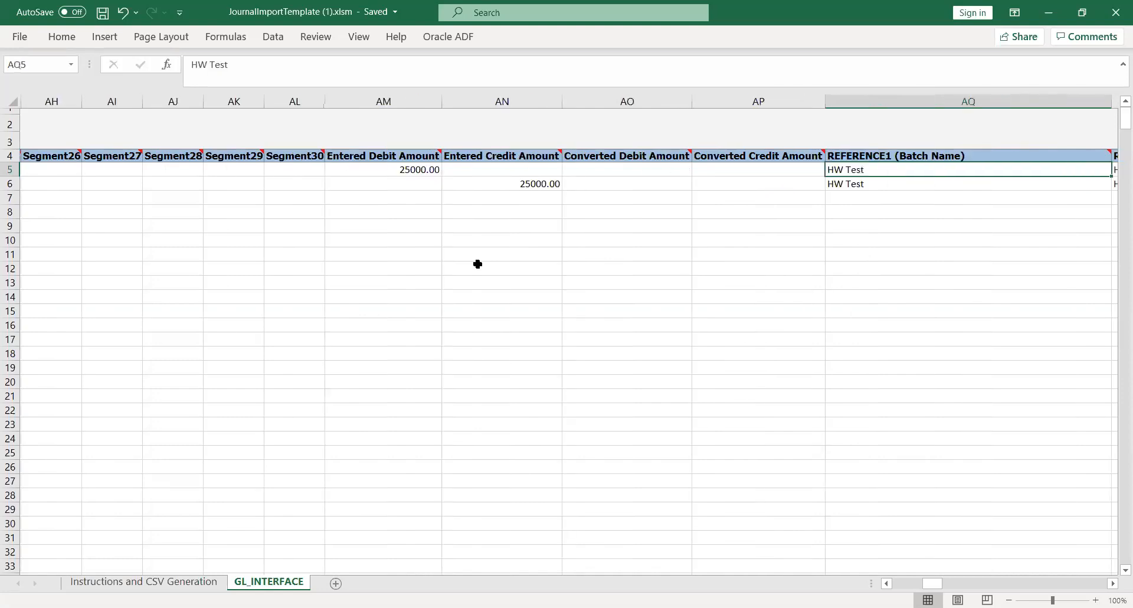
{"action": "key", "text": "Right"}
{"action": "key", "text": "Left"}
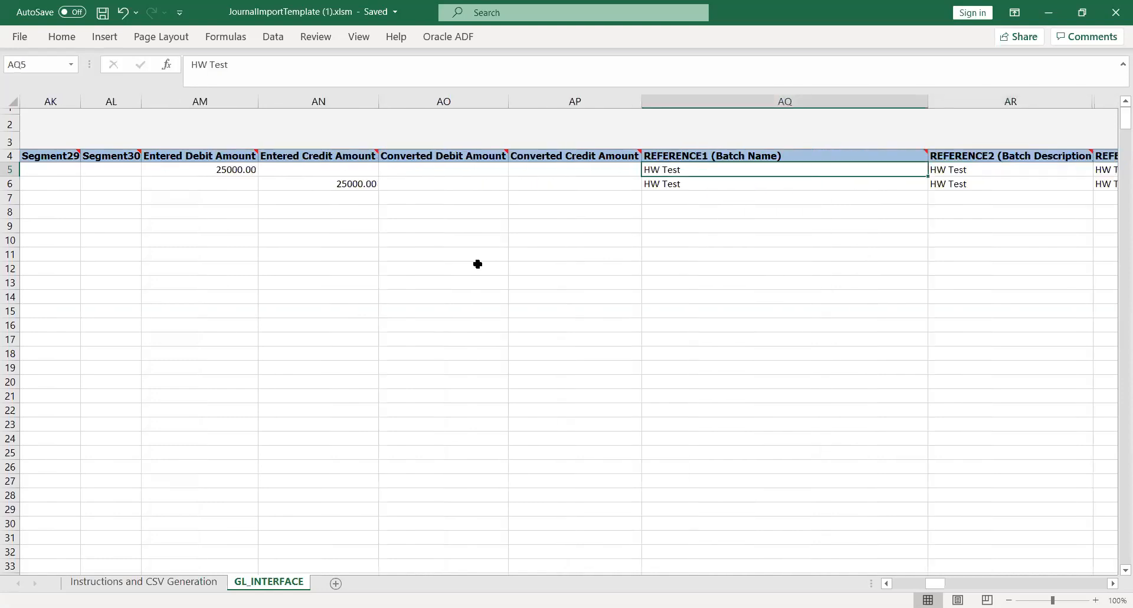
{"action": "key", "text": "Right"}
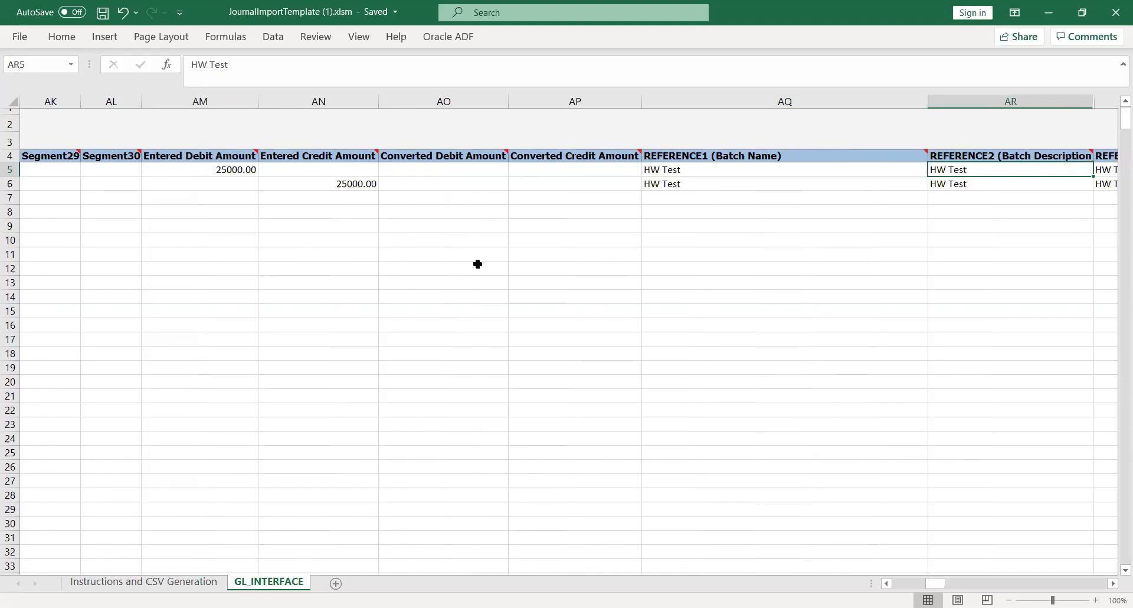
- Examine the Journal Entry Name and description columns and the remaining reference columns up to REFERENCE10 (Journal Entry Line Description)
{"action": "key", "text": "Right"}
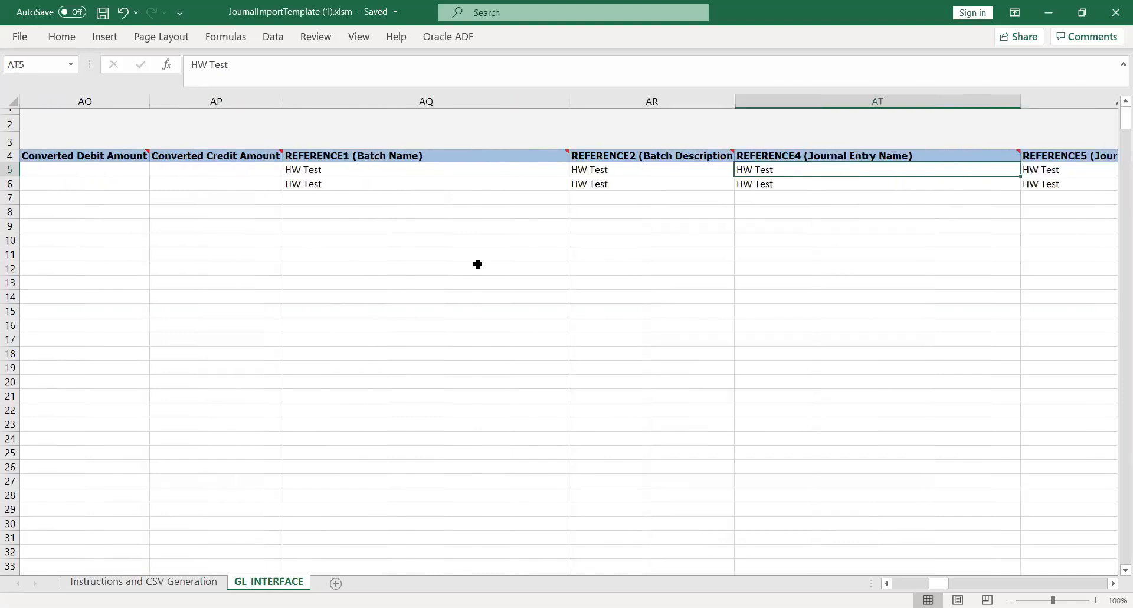
{"action": "key", "text": "Right"}
{"action": "key", "text": "Right"}
{"action": "key", "text": "Left"}
{"action": "key", "text": "Left"}
- Set the Interface Group Identifier of both journal lines to 8091
{"action": "key", "text": "Right"}
{"action": "key", "text": "Right"}
{"action": "key", "text": "Right"}
{"action": "key", "text": "Right"}
{"action": "key", "text": "Right"}
{"action": "key", "text": "Right"}
{"action": "key", "text": "Right"}
{"action": "key", "text": "Right"}
{"action": "key", "text": "Right"}
{"action": "key", "text": "Right"}
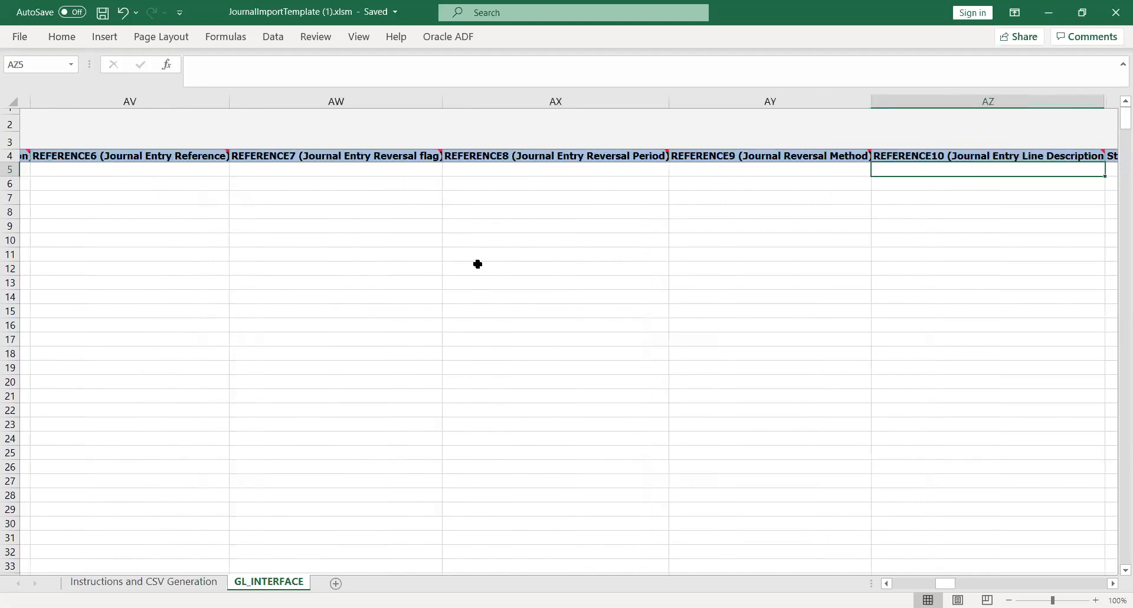
{"action": "key", "text": "Right"}
{"action": "key", "text": "Right"}
{"action": "key", "text": "Right"}
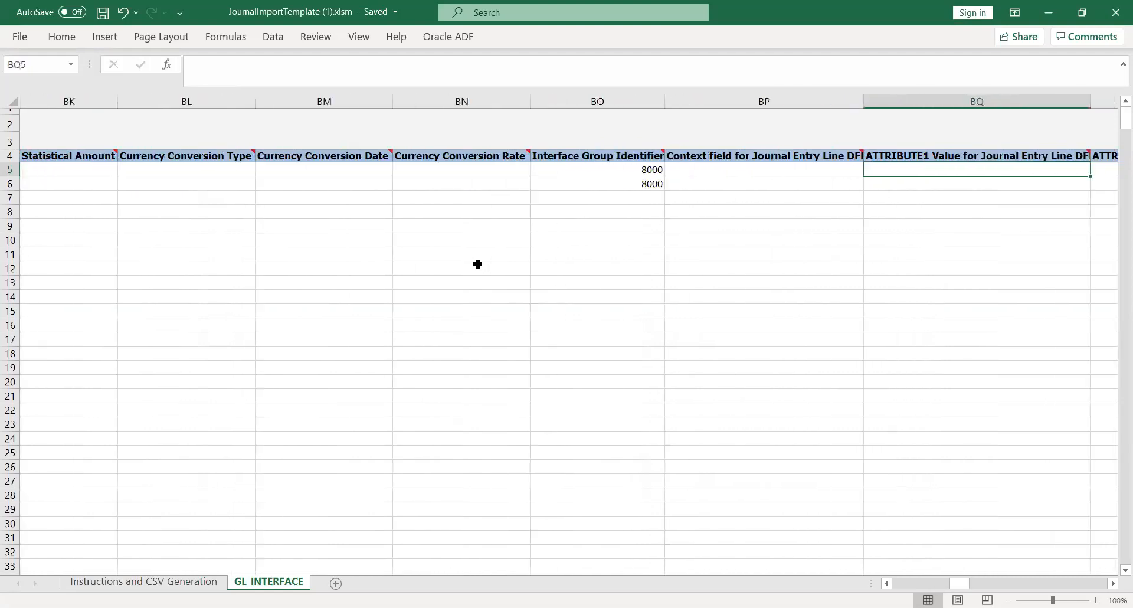
{"action": "key", "text": "Left"}
{"action": "key", "text": "Left"}
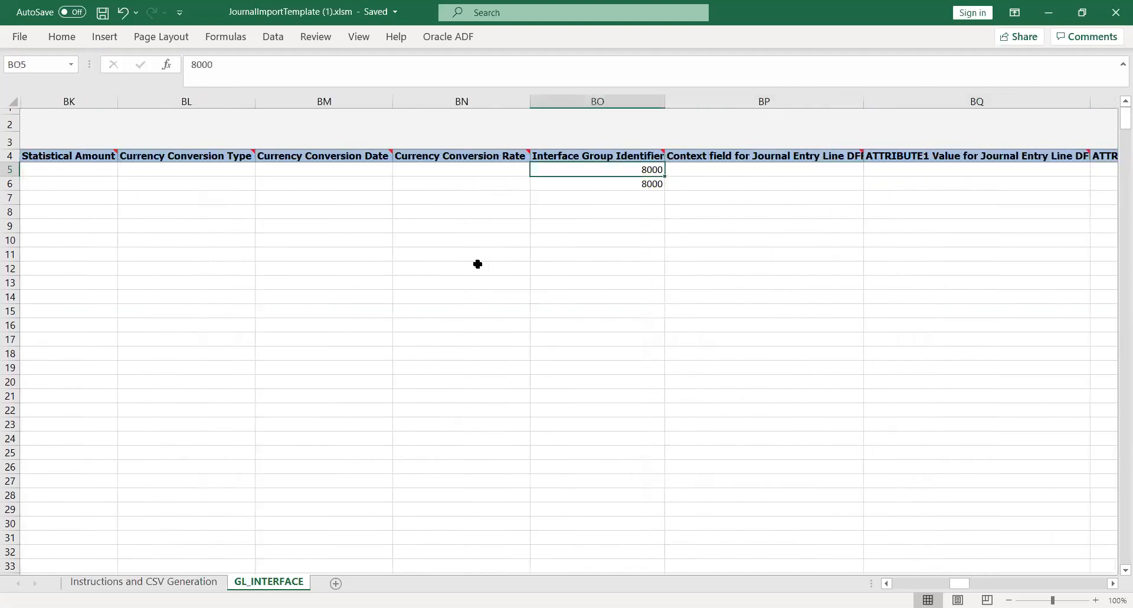
{"action": "type", "text": "8091"}
{"action": "key", "text": "Tab"}
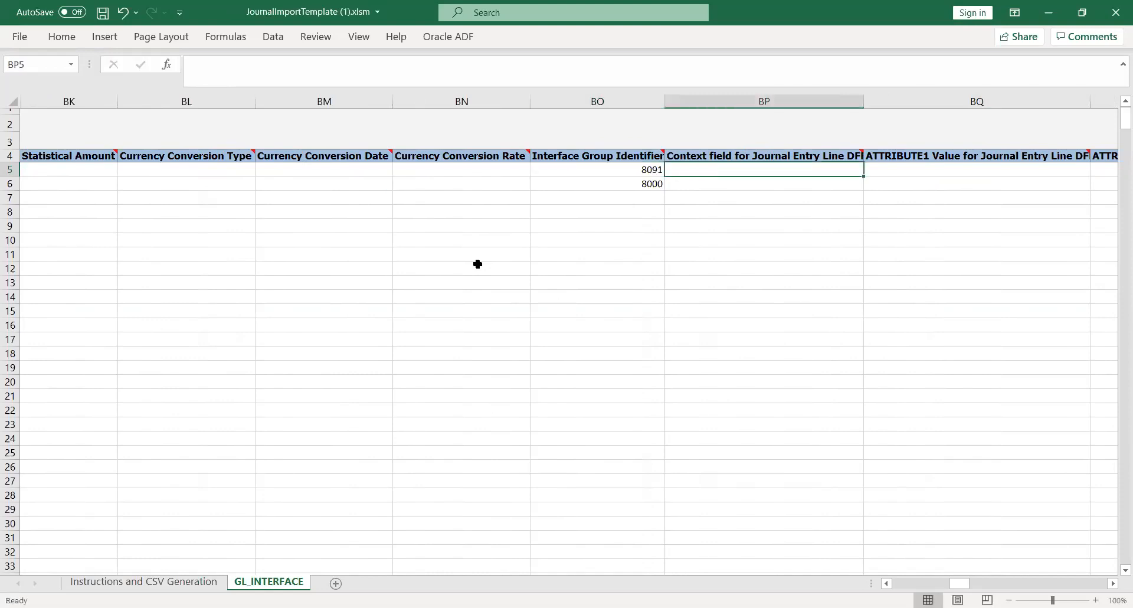
{"action": "key", "text": "Return"}
{"action": "type", "text": "8091"}
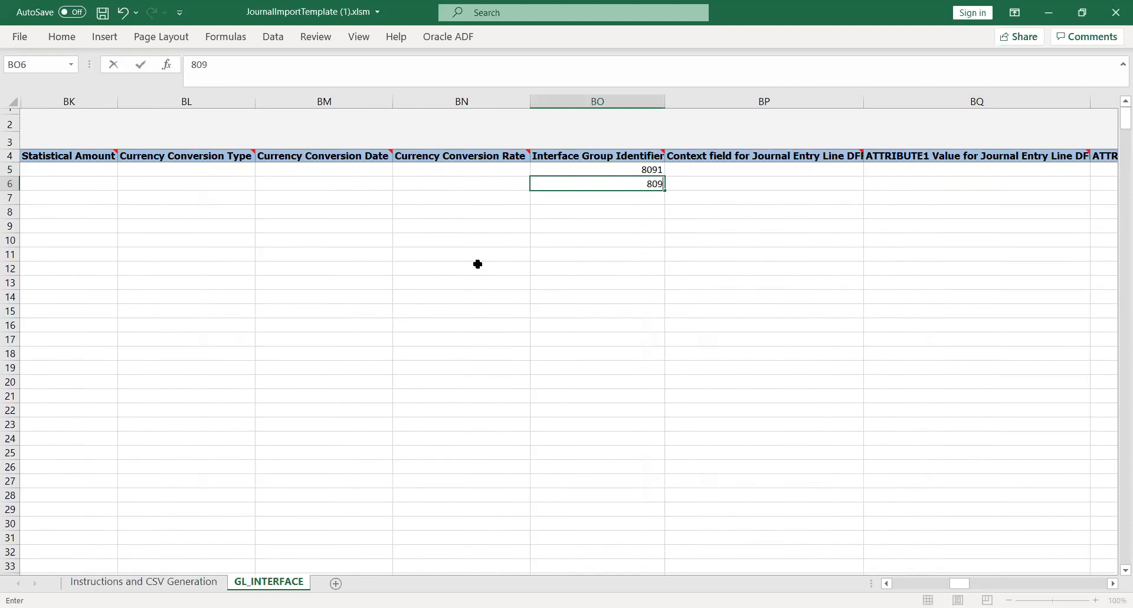
{"action": "key", "text": "Tab"}
- Go through the Journal Entry Line DFF and Captured Information DFF attribute columns of row 6 up to Ledger Name
{"action": "key", "text": "Tab"}
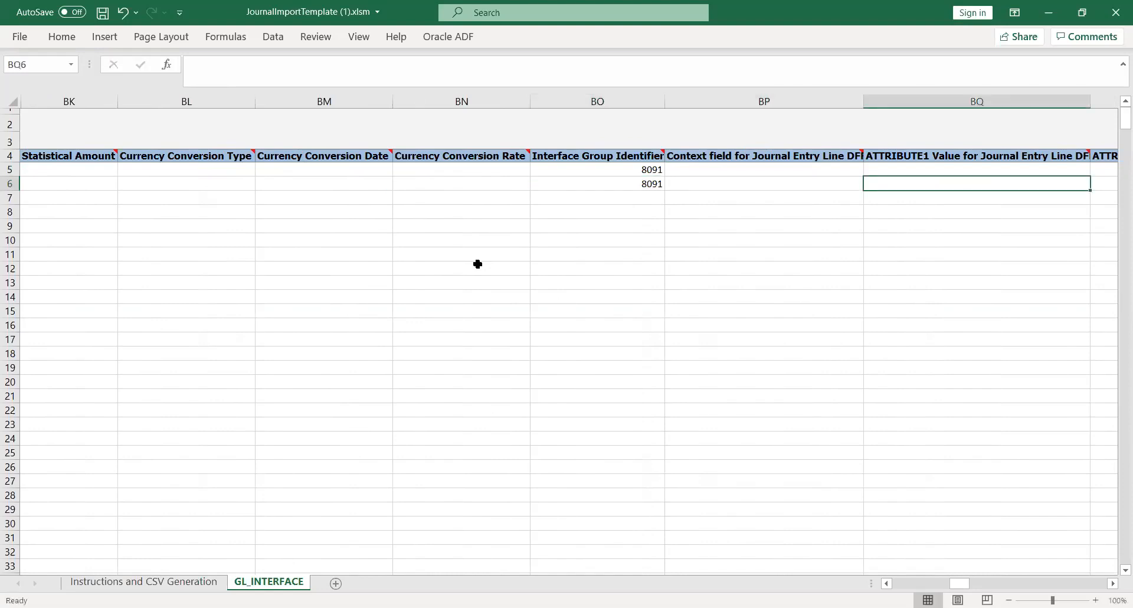
{"action": "key", "text": "Tab"}
{"action": "key", "text": "Tab"}
{"action": "key", "text": "Tab"}
{"action": "key", "text": "Tab"}
{"action": "key", "text": "Tab"}
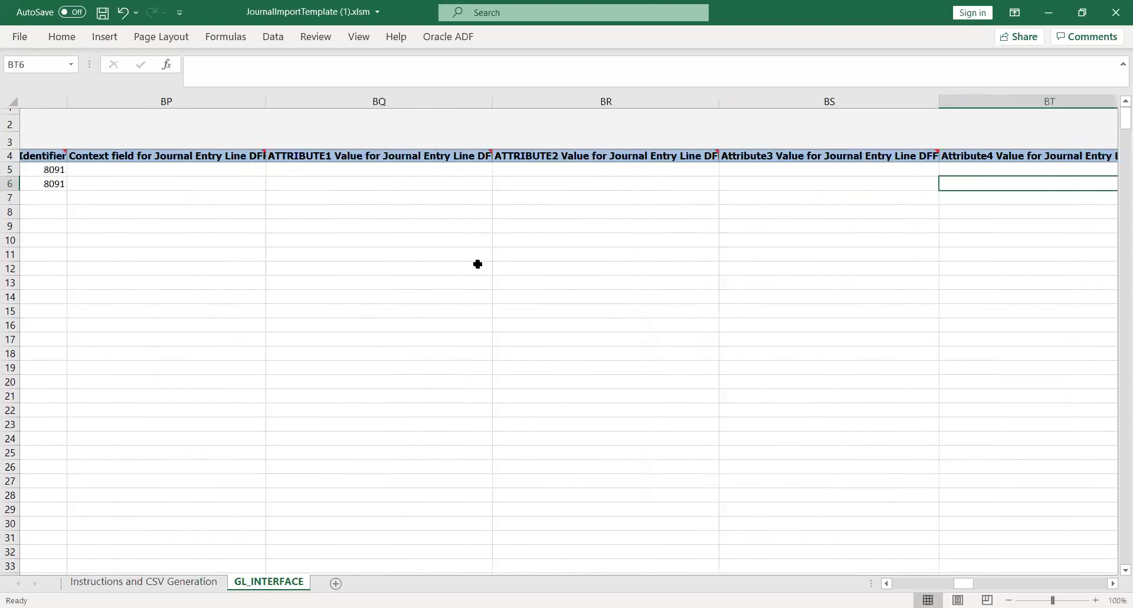
{"action": "key", "text": "Tab"}
{"action": "key", "text": "Tab"}
{"action": "key", "text": "Tab"}
{"action": "key", "text": "Tab"}
{"action": "key", "text": "Tab"}
{"action": "key", "text": "Tab"}
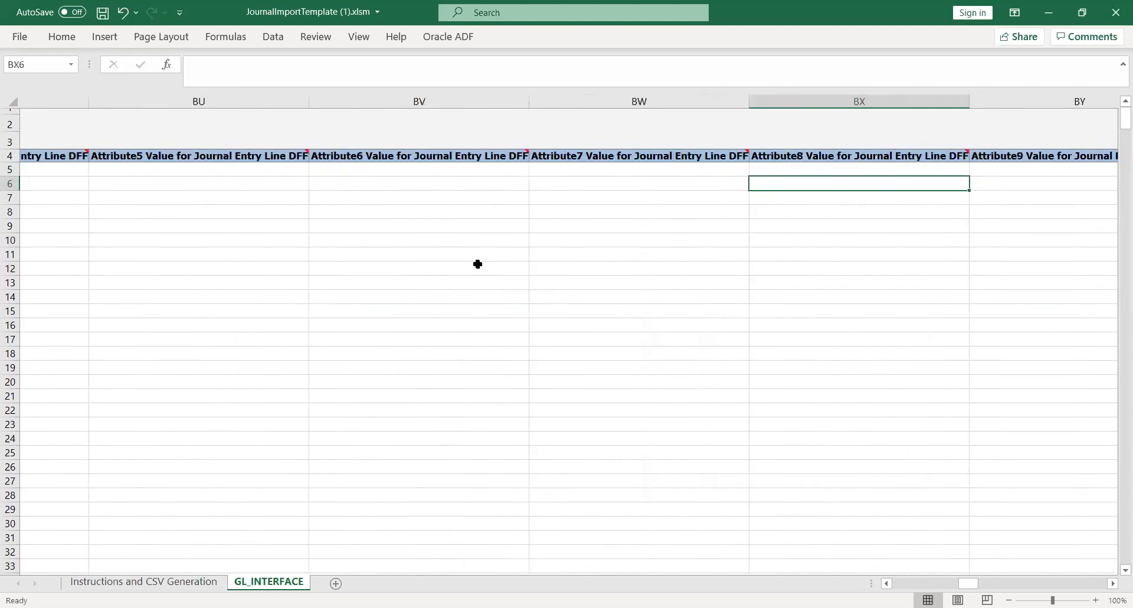
{"action": "key", "text": "Tab"}
{"action": "key", "text": "Tab"}
{"action": "key", "text": "Tab"}
{"action": "key", "text": "Tab"}
{"action": "key", "text": "Tab"}
{"action": "key", "text": "Tab"}
{"action": "key", "text": "Tab"}
{"action": "key", "text": "Tab"}
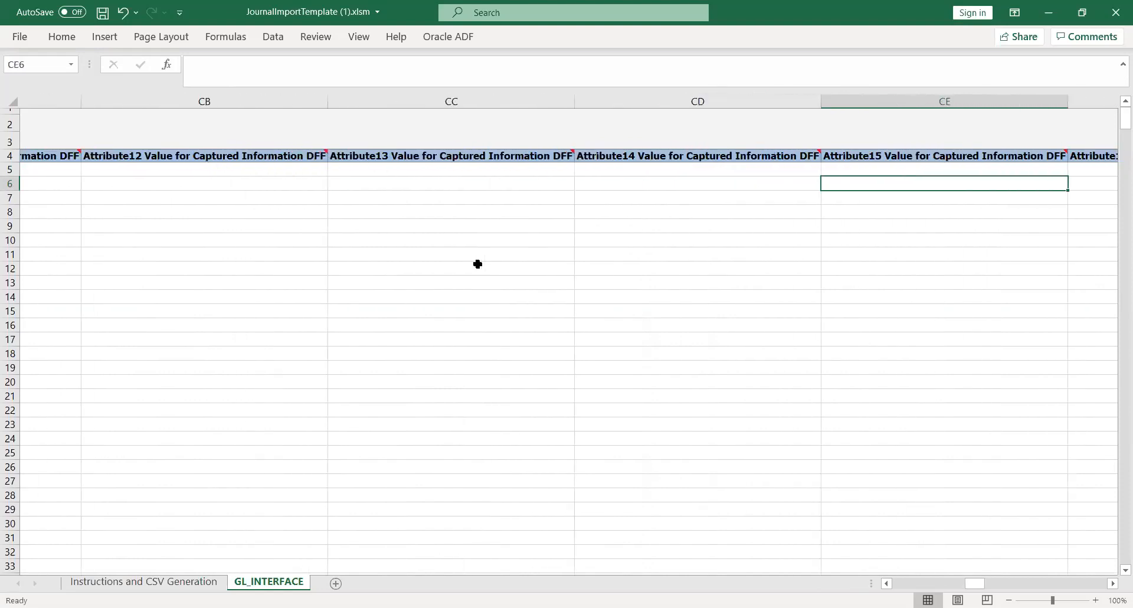
{"action": "key", "text": "Right"}
{"action": "key", "text": "Right"}
{"action": "key", "text": "Right"}
{"action": "key", "text": "Right"}
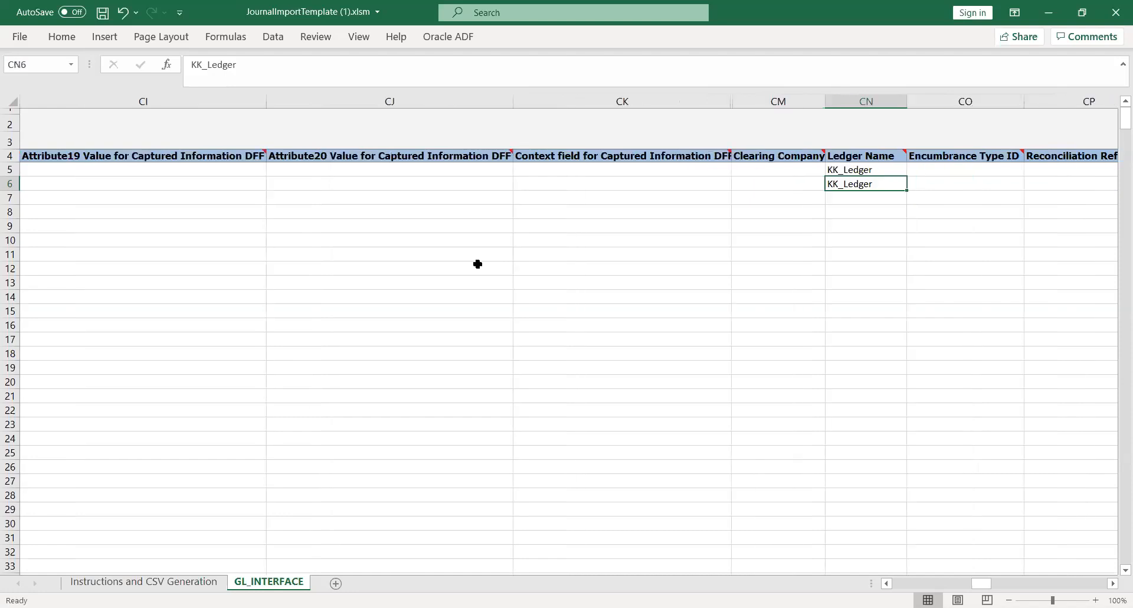
- Examine the Ledger Name values of both journal lines and the adjoining Encumbrance Type ID column
{"action": "key", "text": "Left"}
{"action": "key", "text": "Up"}
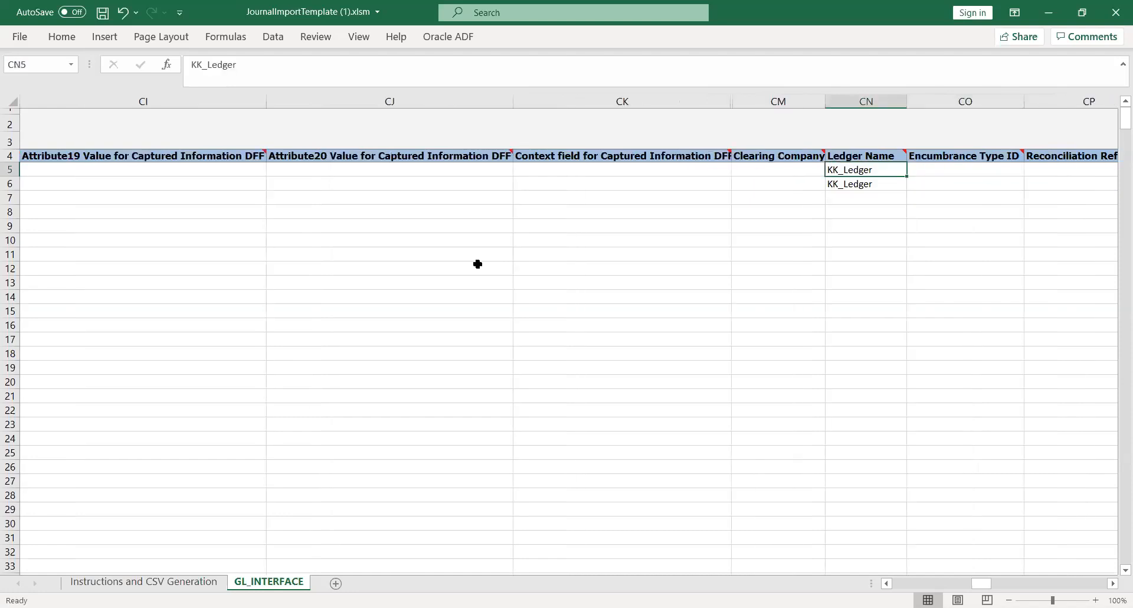
{"action": "key", "text": "Right"}
{"action": "key", "text": "Right"}
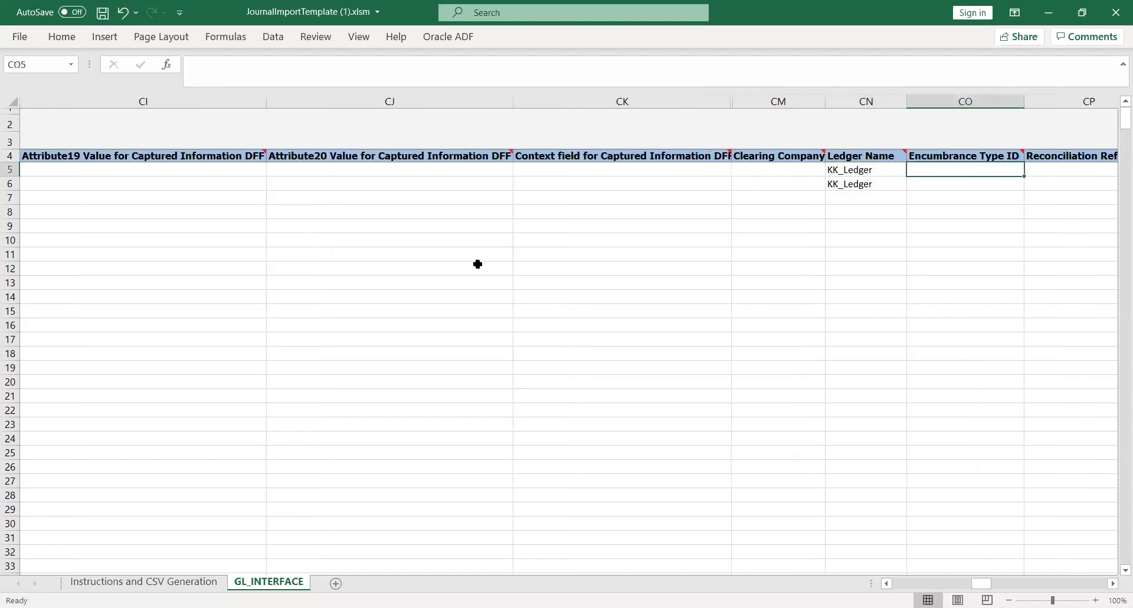
{"action": "key", "text": "Left"}
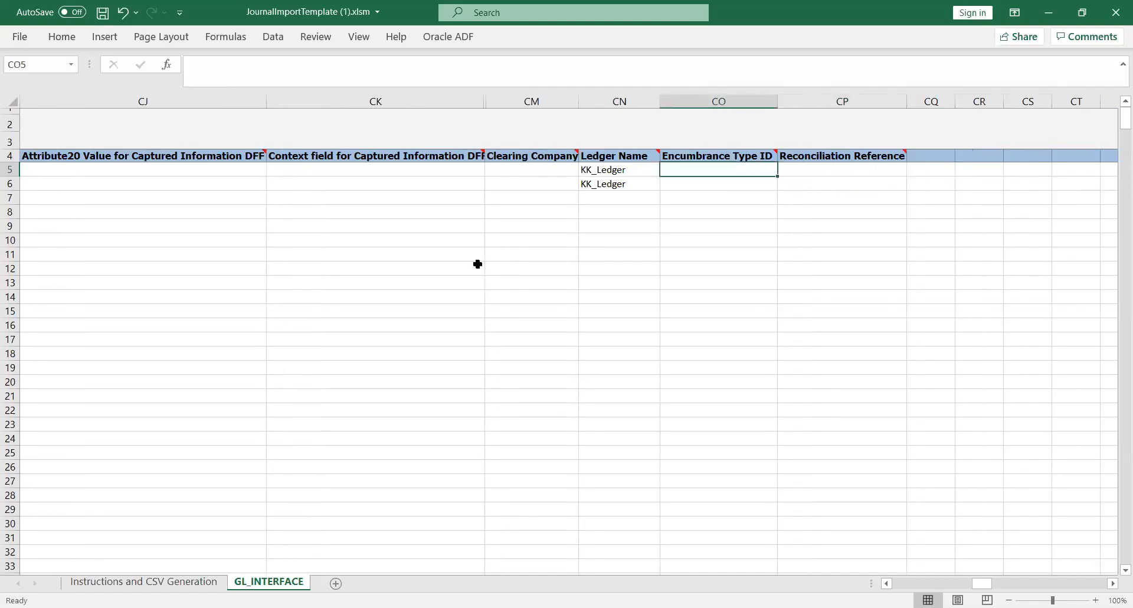
{"action": "key", "text": "Left"}
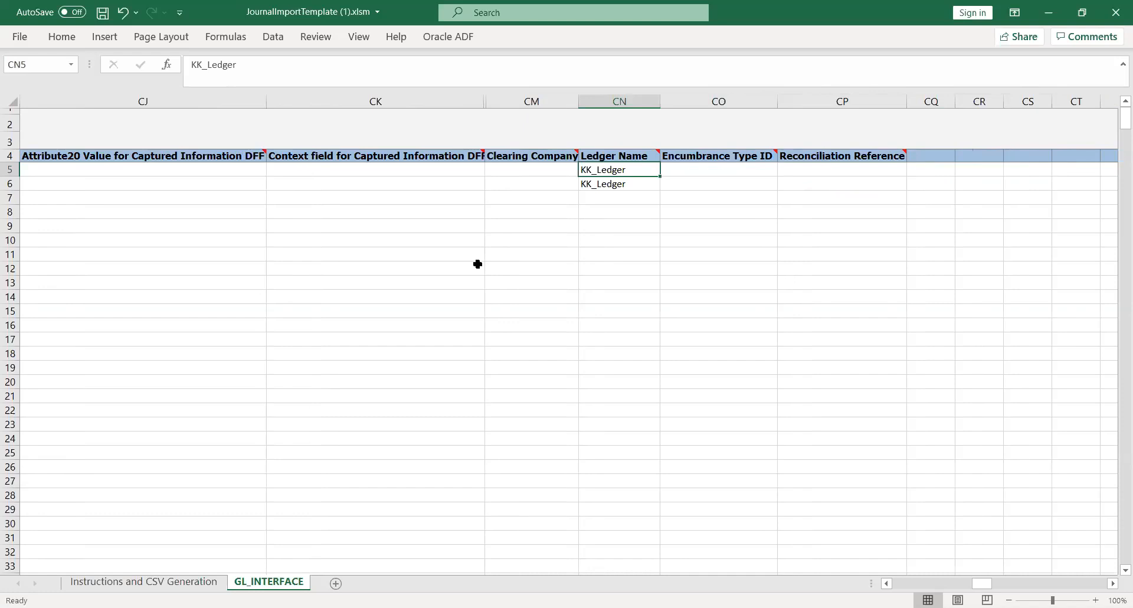
- Return to the start of the journal lines and examine the Status Code and Ledger ID columns
{"action": "key", "text": "Left"}
{"action": "key", "text": "Left"}
{"action": "key", "text": "Left"}
{"action": "key", "text": "Left"}
{"action": "key", "text": "Left"}
{"action": "key", "text": "Left"}
{"action": "key", "text": "Left"}
{"action": "key", "text": "Left"}
{"action": "key", "text": "Left"}
{"action": "key", "text": "Left"}
{"action": "key", "text": "Left"}
{"action": "key", "text": "Left"}
{"action": "key", "text": "Left"}
{"action": "key", "text": "Left"}
{"action": "key", "text": "Left"}
{"action": "key", "text": "Left"}
{"action": "key", "text": "Left"}
{"action": "key", "text": "Left"}
{"action": "key", "text": "Left"}
{"action": "key", "text": "Left"}
{"action": "key", "text": "Left"}
{"action": "key", "text": "Left"}
{"action": "key", "text": "Left"}
{"action": "key", "text": "Left"}
{"action": "key", "text": "Left"}
{"action": "key", "text": "Left"}
{"action": "key", "text": "Left"}
{"action": "key", "text": "Left"}
{"action": "key", "text": "Left"}
{"action": "key", "text": "Left"}
{"action": "key", "text": "Left"}
{"action": "key", "text": "Left"}
{"action": "key", "text": "Left"}
{"action": "key", "text": "Left"}
{"action": "key", "text": "Left"}
{"action": "key", "text": "Left"}
{"action": "key", "text": "Left"}
{"action": "key", "text": "Left"}
{"action": "key", "text": "Left"}
{"action": "key", "text": "Left"}
{"action": "key", "text": "Left"}
{"action": "key", "text": "Left"}
{"action": "key", "text": "Left"}
{"action": "key", "text": "Left"}
{"action": "key", "text": "Left"}
{"action": "key", "text": "Left"}
{"action": "key", "text": "Left"}
{"action": "key", "text": "Left"}
{"action": "key", "text": "Left"}
{"action": "key", "text": "Left"}
{"action": "key", "text": "Left"}
{"action": "key", "text": "Left"}
{"action": "key", "text": "Left"}
{"action": "key", "text": "Left"}
{"action": "key", "text": "Left"}
{"action": "key", "text": "Left"}
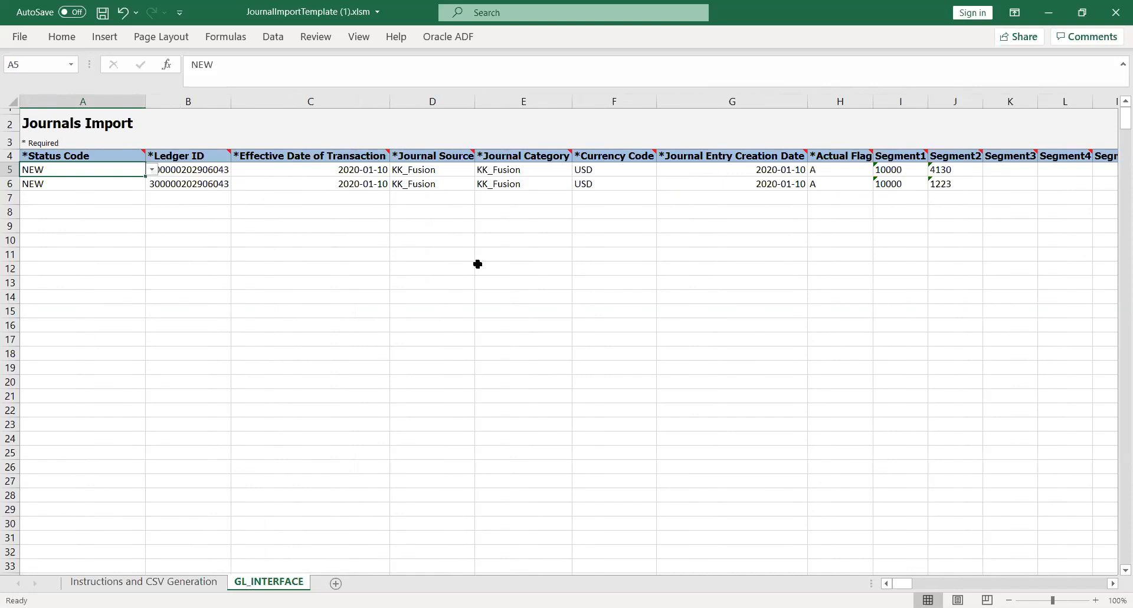
{"action": "key", "text": "Right"}
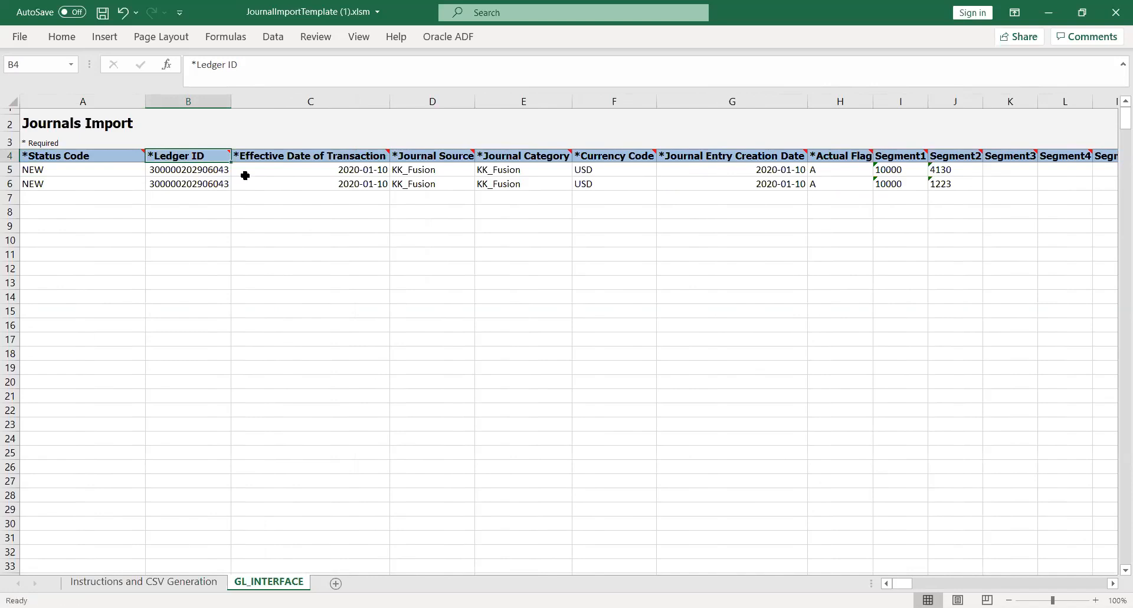
{"action": "key", "text": "Left"}
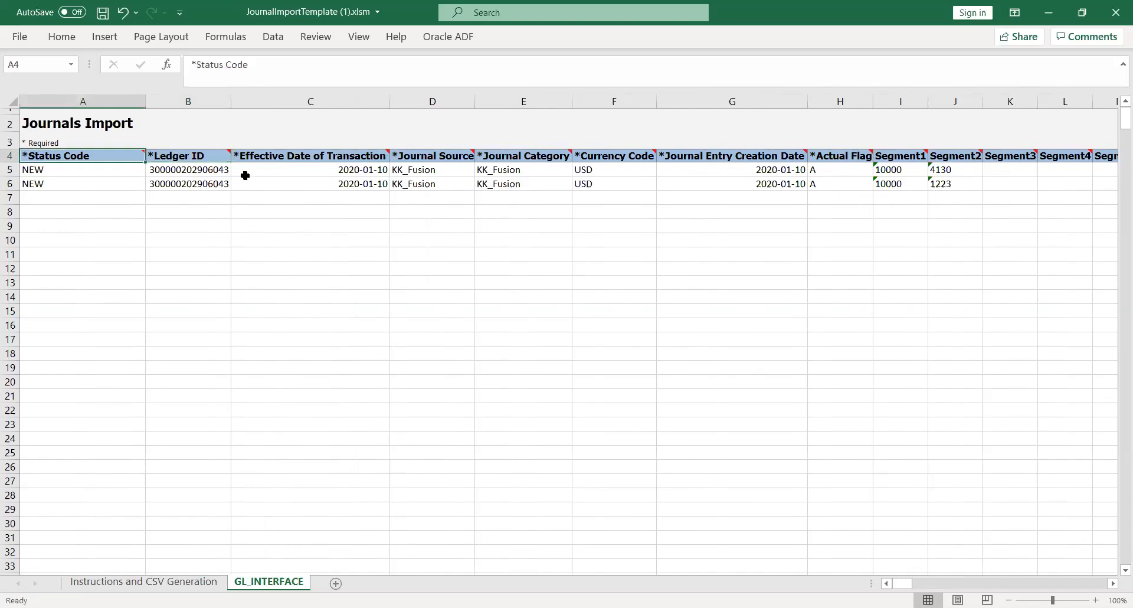
- Review the required column headers in row 4 from Ledger ID through Actual Flag
{"action": "key", "text": "Right"}
{"action": "key", "text": "Right"}
{"action": "key", "text": "Right"}
{"action": "key", "text": "Right"}
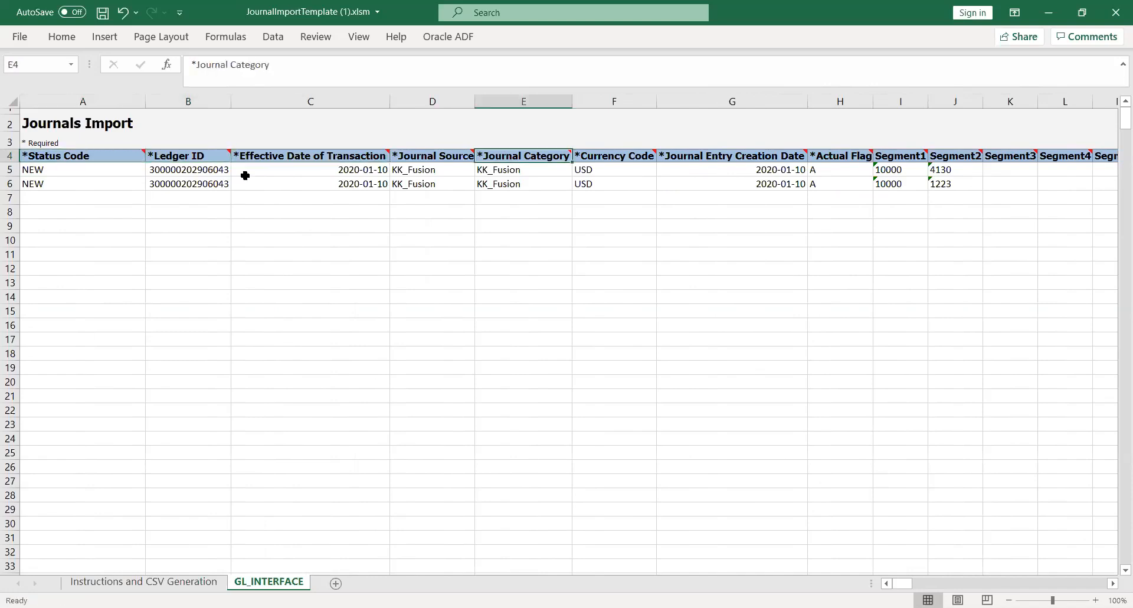
{"action": "key", "text": "Right"}
{"action": "key", "text": "Right"}
{"action": "key", "text": "Right"}
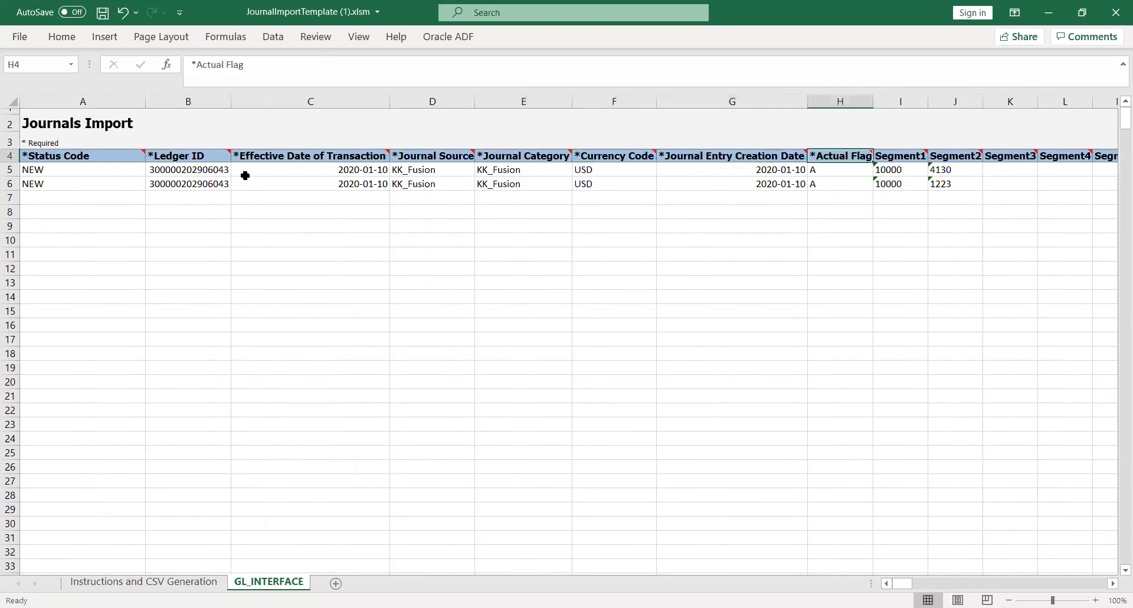
{"action": "key", "text": "Left"}
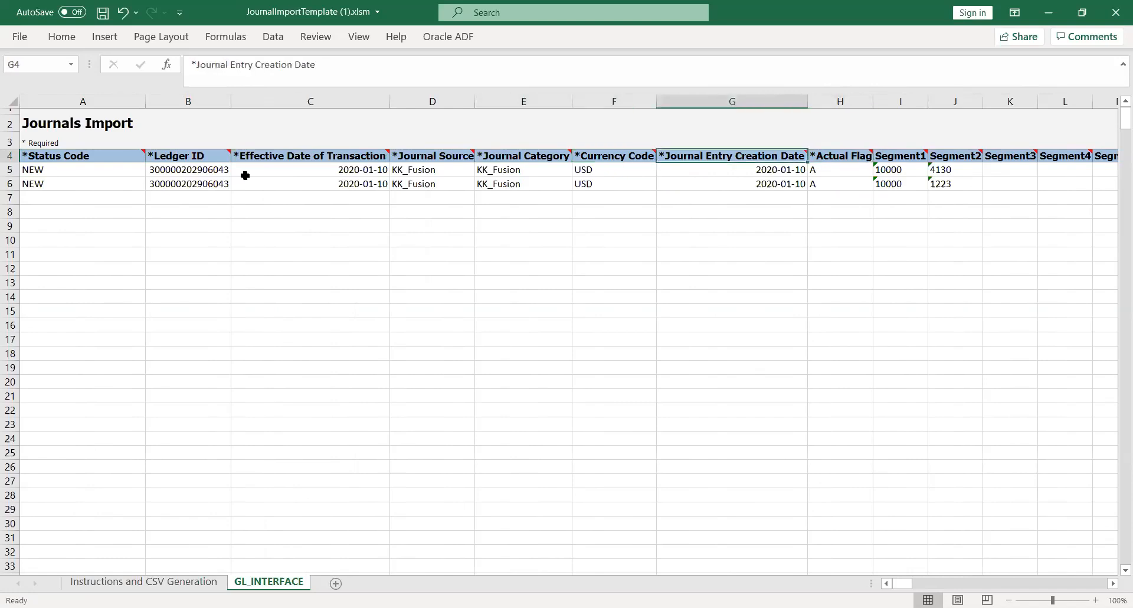
{"action": "key", "text": "Left"}
{"action": "key", "text": "Left"}
{"action": "key", "text": "Left"}
{"action": "key", "text": "Right"}
{"action": "key", "text": "Right"}
{"action": "key", "text": "Right"}
{"action": "key", "text": "Right"}
{"action": "key", "text": "Right"}
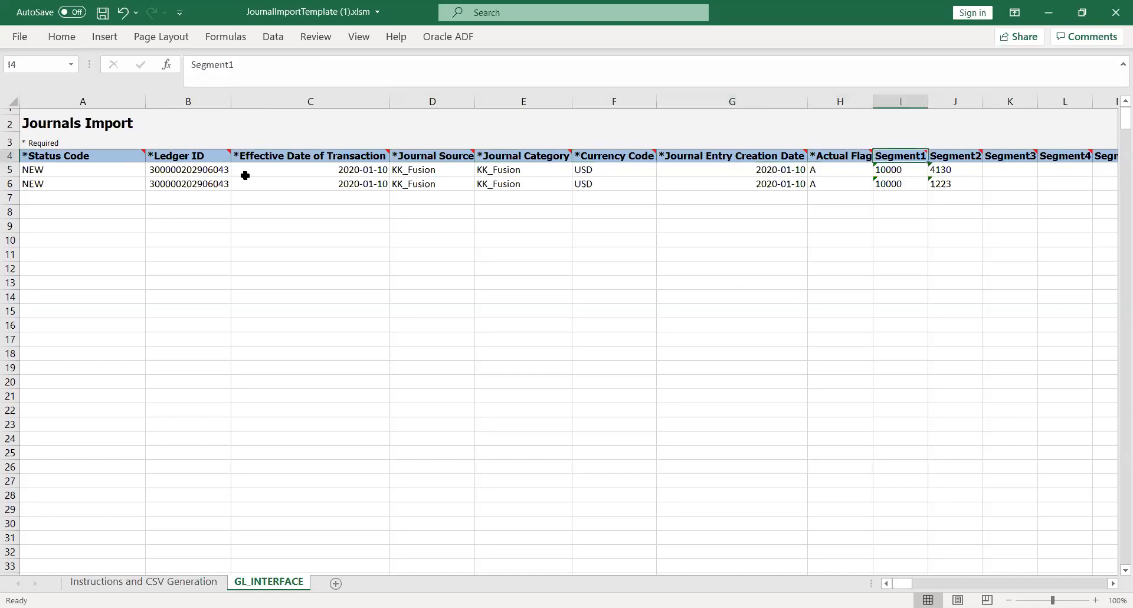
{"action": "key", "text": "Left"}
{"action": "key", "text": "Left"}
{"action": "key", "text": "Left"}
{"action": "key", "text": "Left"}
{"action": "key", "text": "Left"}
{"action": "key", "text": "Left"}
{"action": "key", "text": "Left"}
{"action": "key", "text": "Left"}
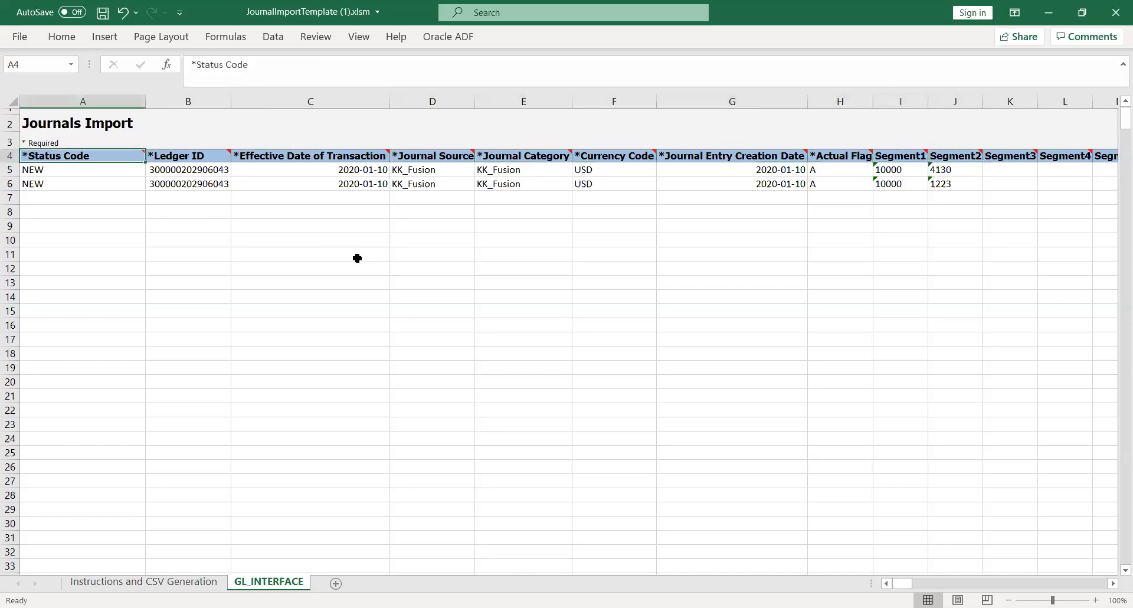
- Check the Effective Date of Transaction in row 5 and its neighbouring required values
{"action": "left_click", "coordinate": [467, 244]}
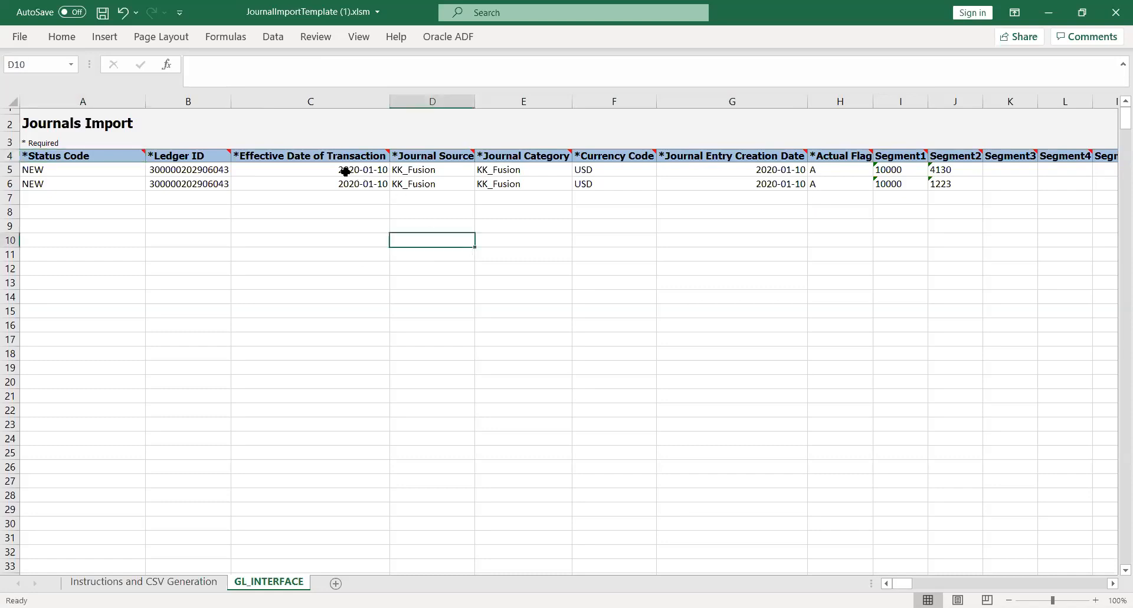
{"action": "left_click", "coordinate": [326, 171]}
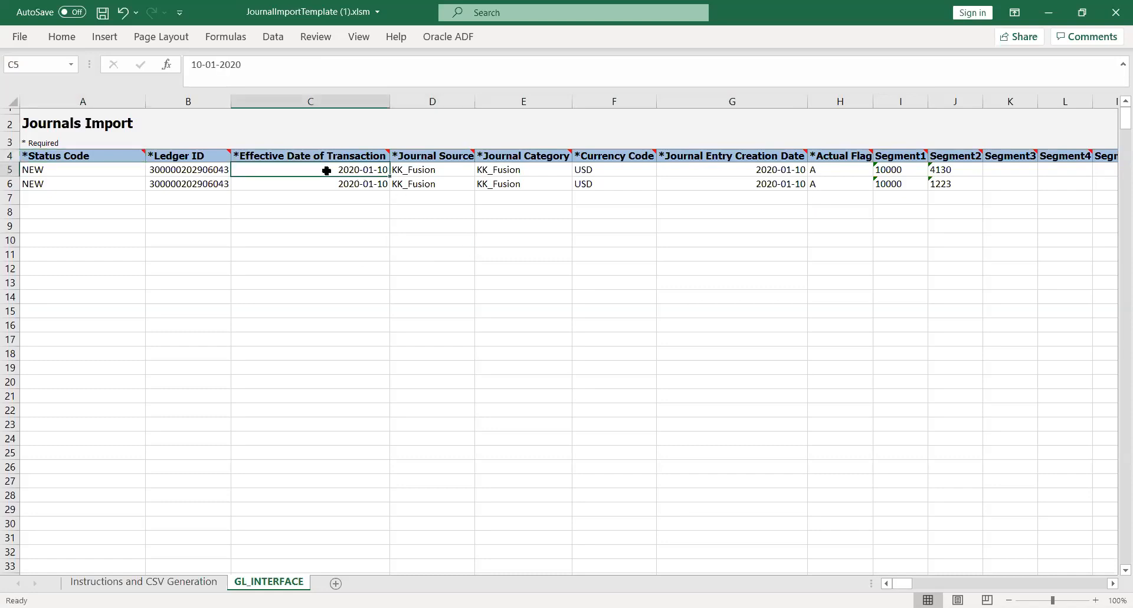
{"action": "key", "text": "Left"}
{"action": "key", "text": "Left"}
{"action": "key", "text": "Right"}
{"action": "key", "text": "Right"}
{"action": "left_click", "coordinate": [521, 225]}
{"action": "left_click", "coordinate": [159, 586]}
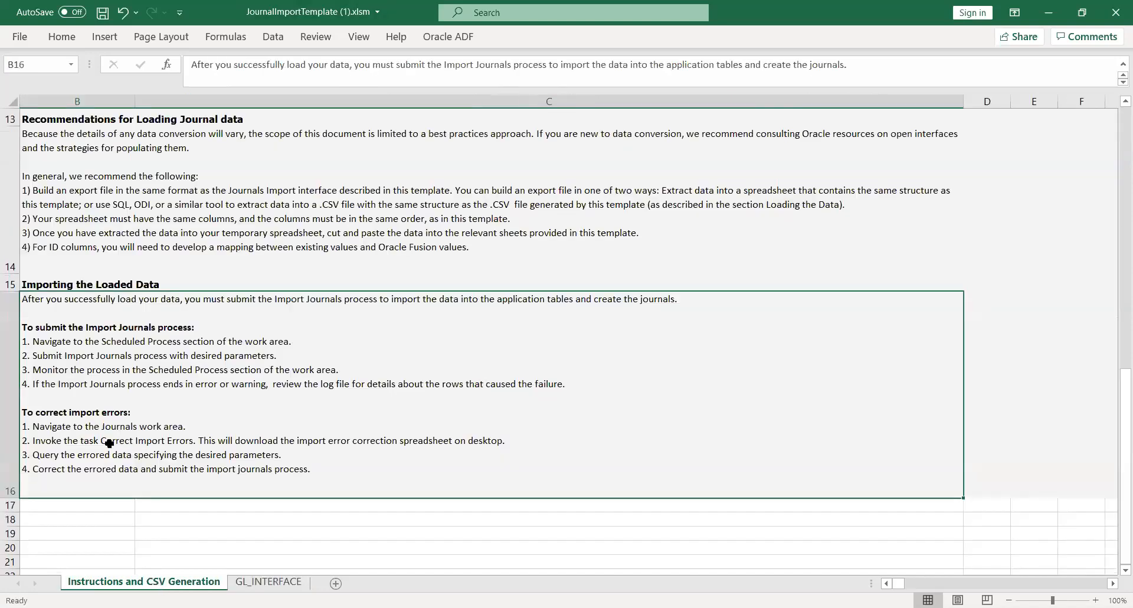
{"action": "left_click", "coordinate": [263, 584]}
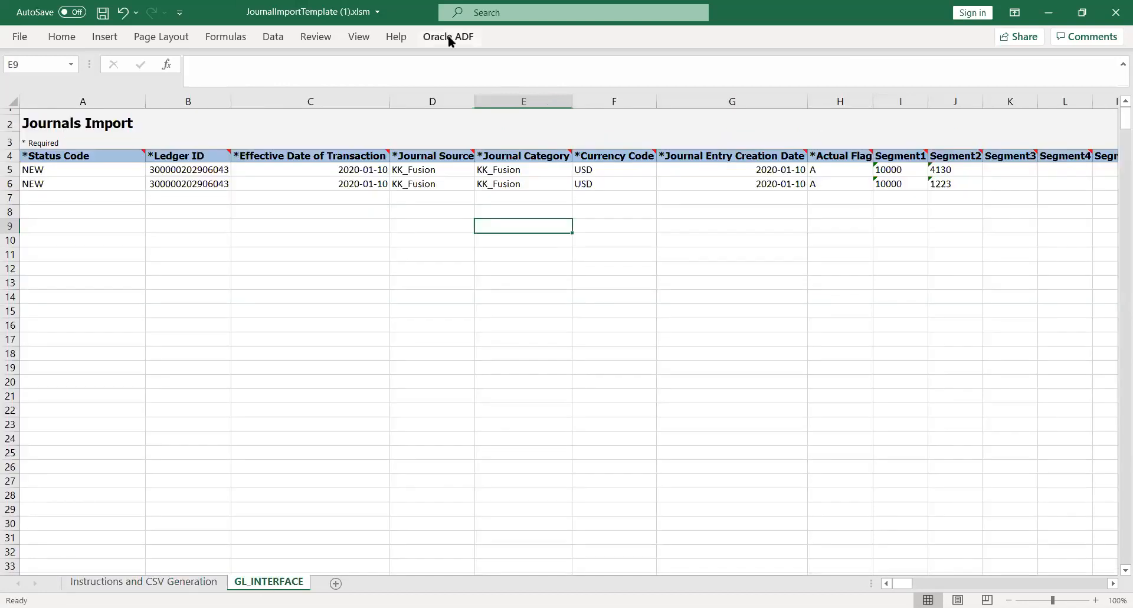
{"action": "left_click", "coordinate": [448, 36]}
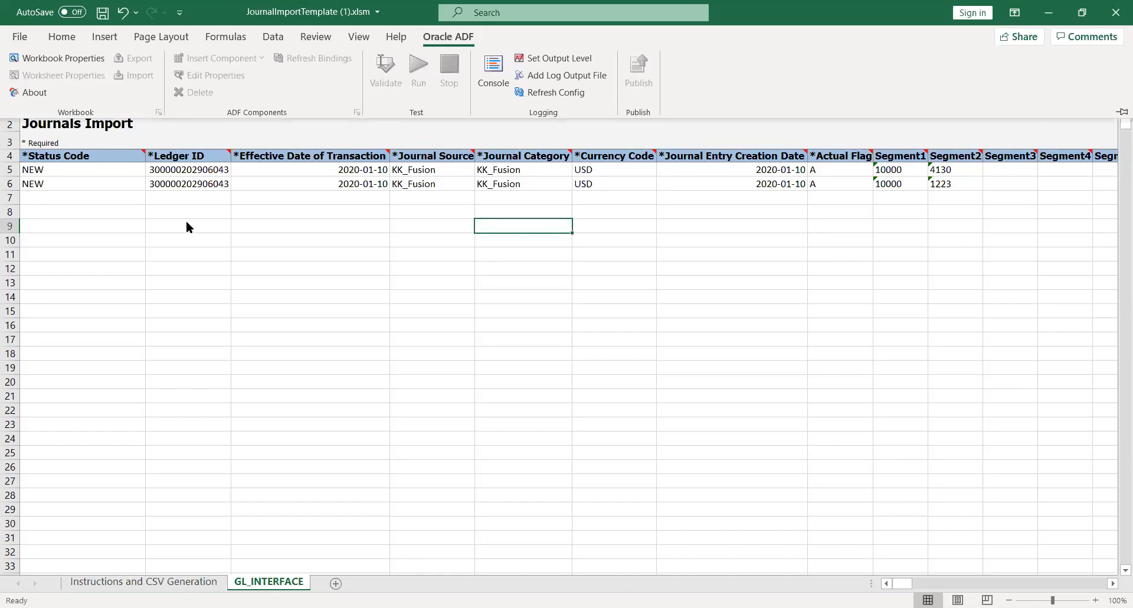
{"action": "left_click", "coordinate": [26, 34]}
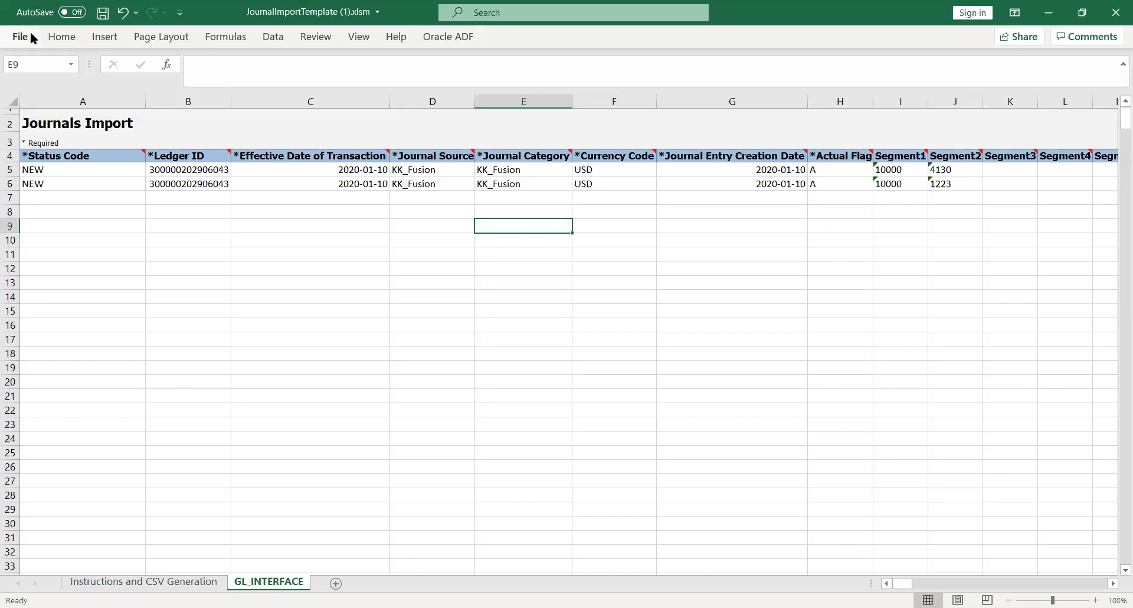
- Generate the CSV file from the instructions sheet and save it as GlInterface.csv in a new folder inside JV2
{"action": "left_click", "coordinate": [144, 582]}
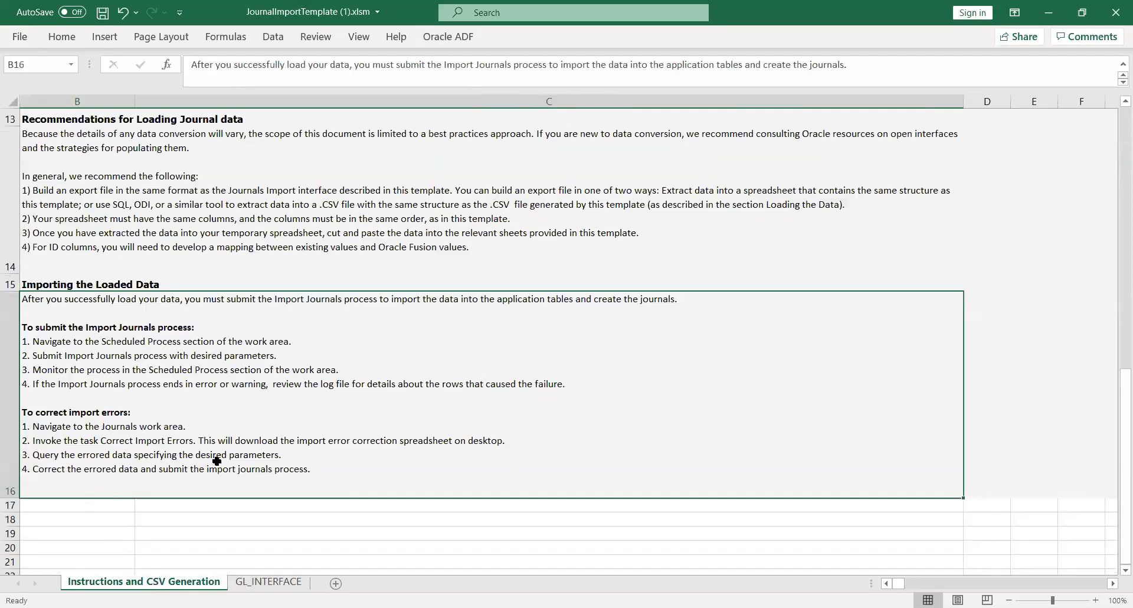
{"action": "left_click_drag", "start_coordinate": [1115, 475], "coordinate": [1114, 366]}
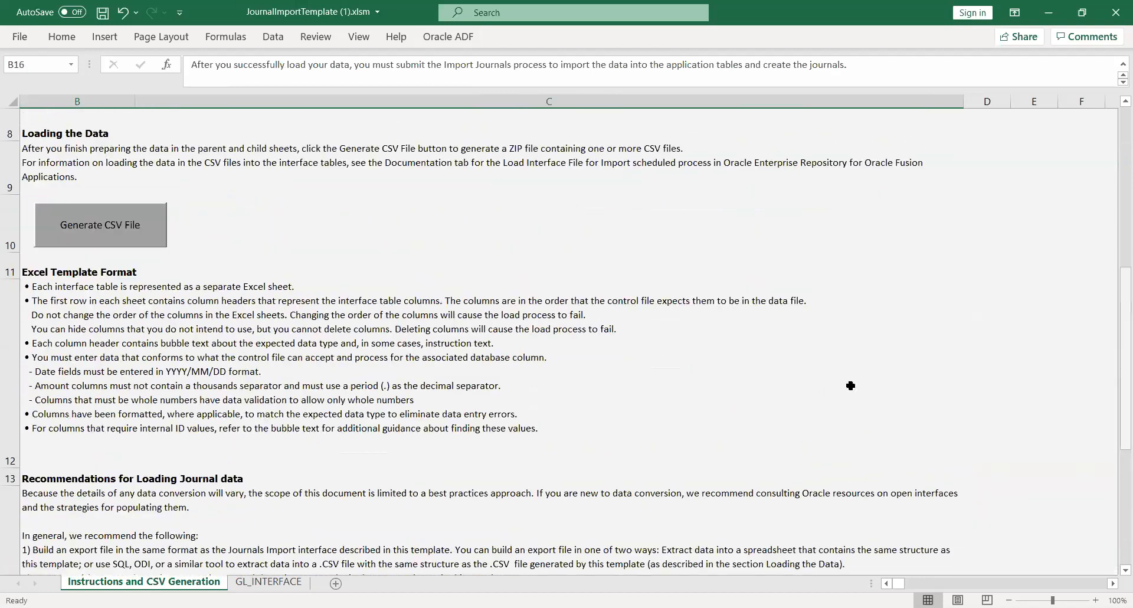
{"action": "left_click", "coordinate": [103, 240]}
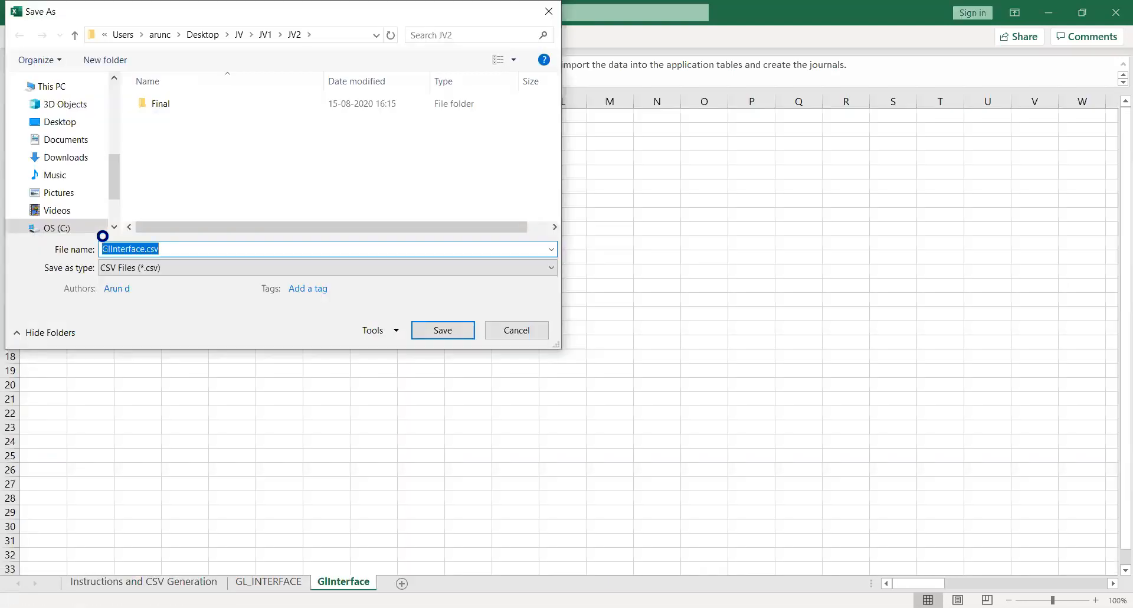
{"action": "right_click", "coordinate": [175, 165]}
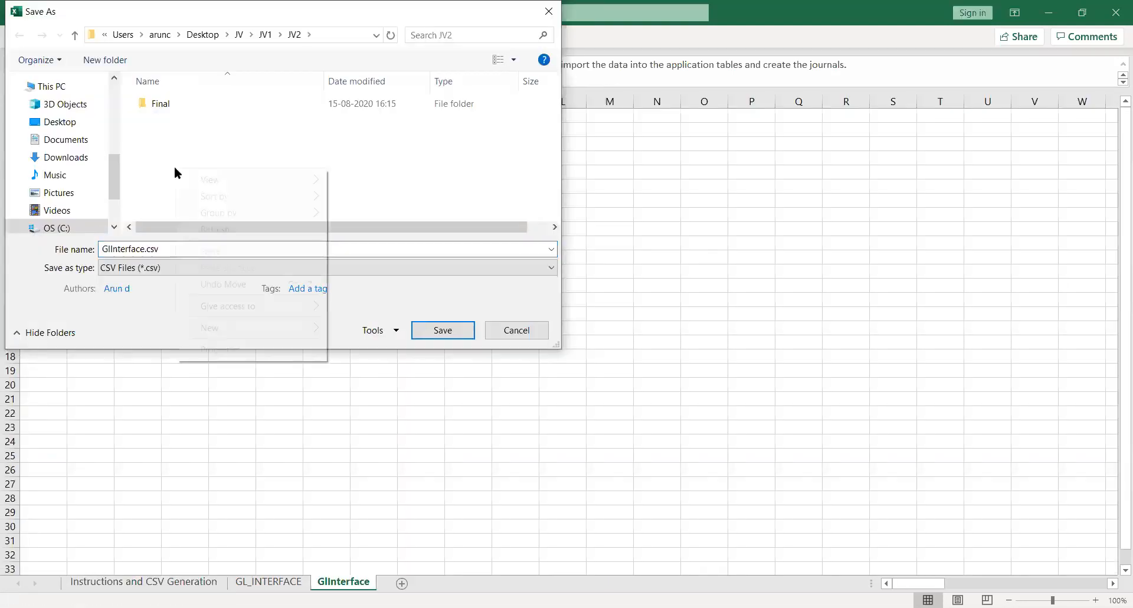
{"action": "mouse_move", "coordinate": [273, 324]}
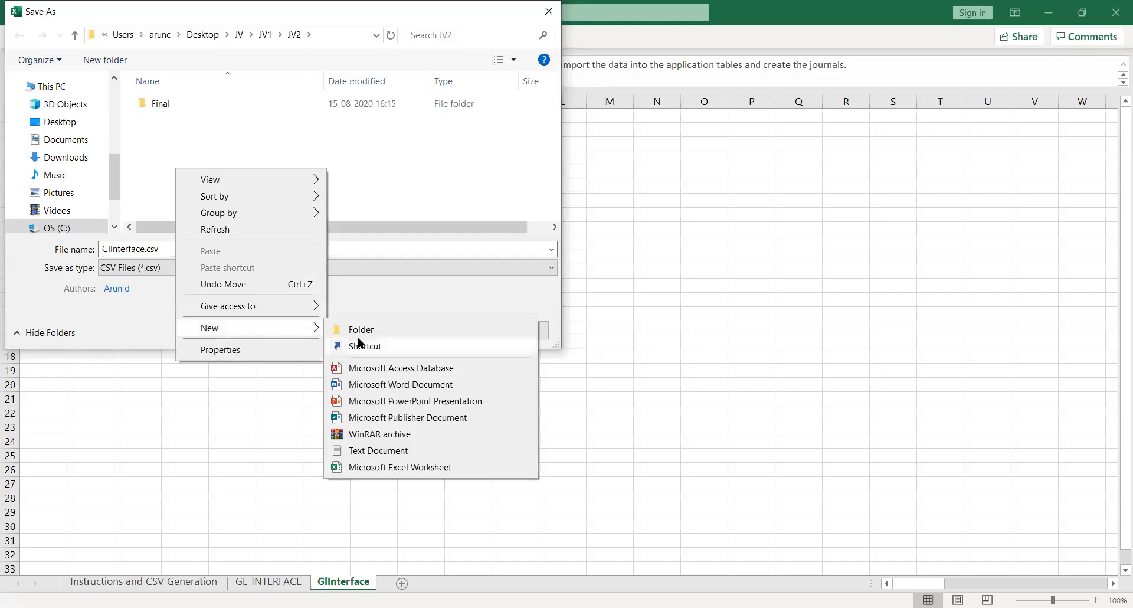
{"action": "left_click", "coordinate": [373, 331]}
{"action": "key", "text": "Return"}
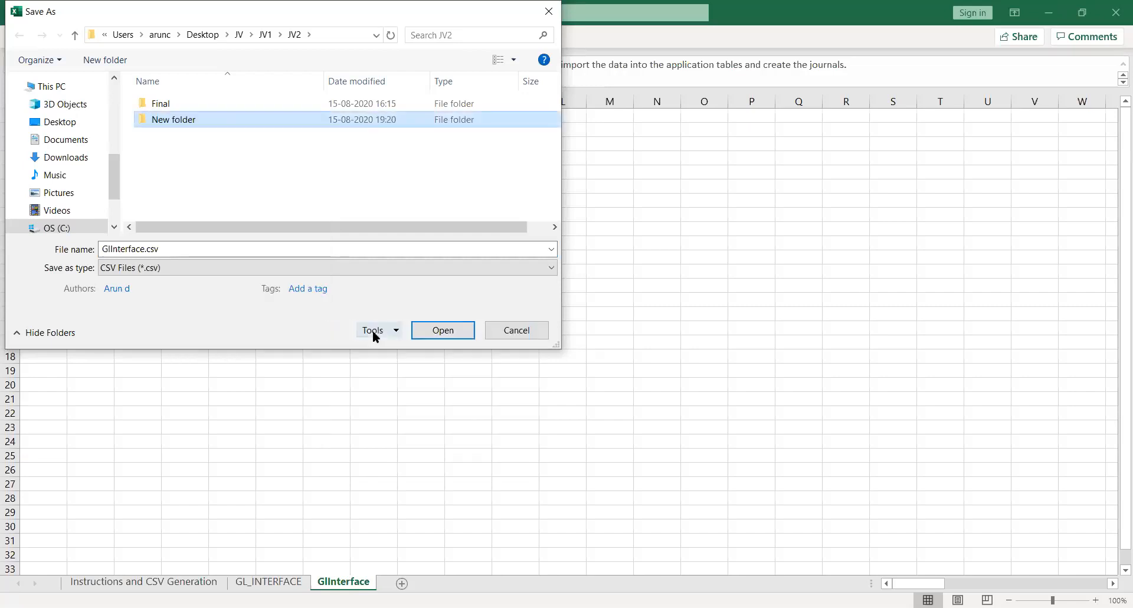
{"action": "key", "text": "Return"}
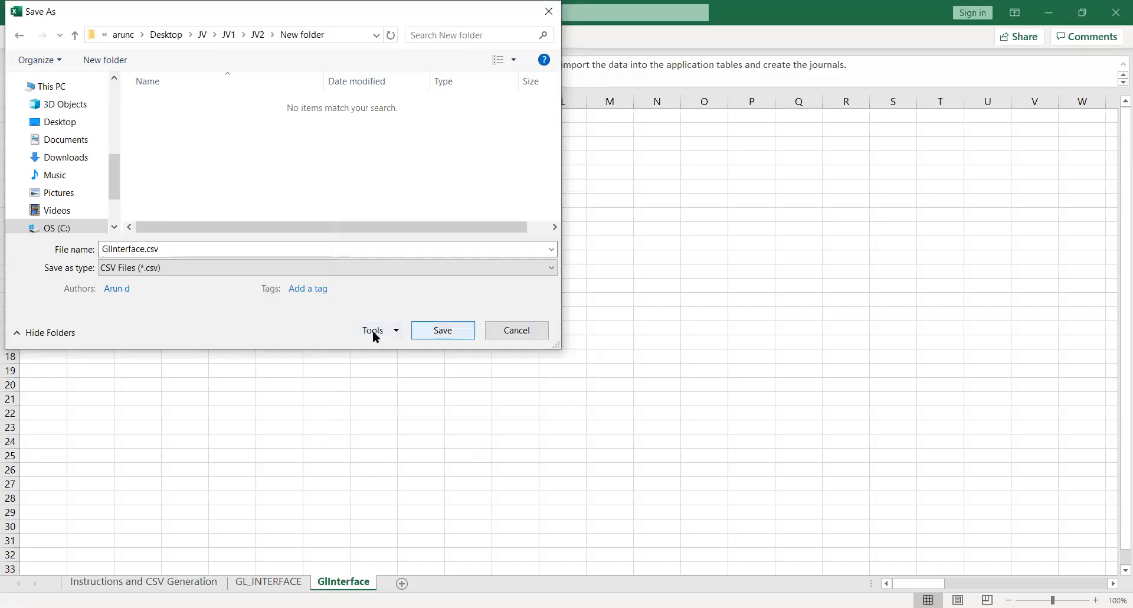
{"action": "left_click", "coordinate": [448, 330]}
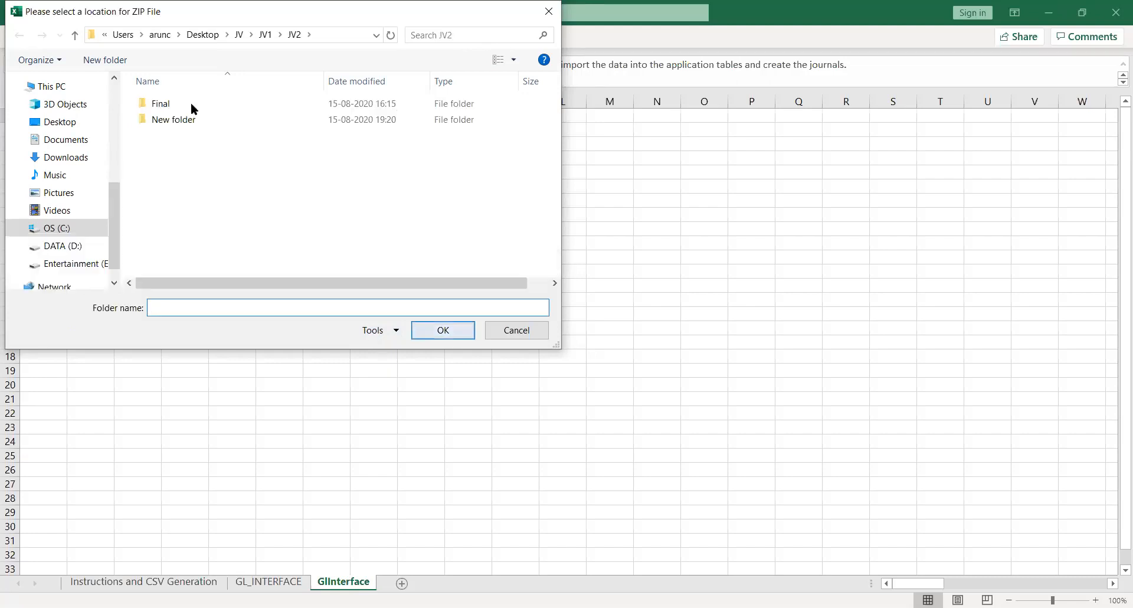
- Create a subfolder named 12 inside New folder and choose it as the location for the ZIP file
{"action": "double_click", "coordinate": [167, 120]}
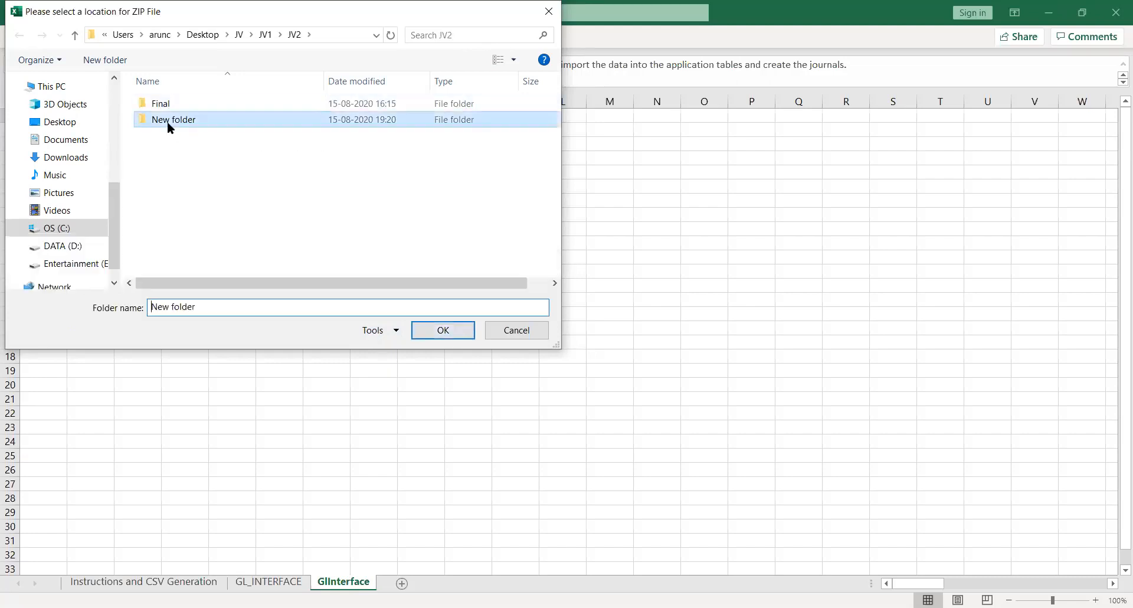
{"action": "right_click", "coordinate": [166, 123]}
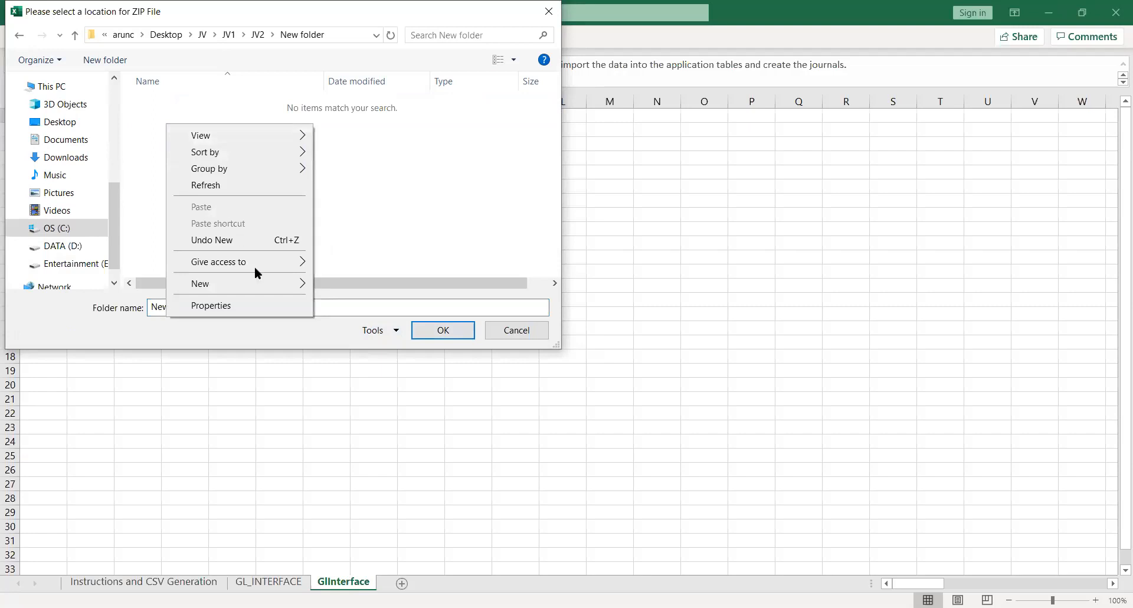
{"action": "mouse_move", "coordinate": [303, 283]}
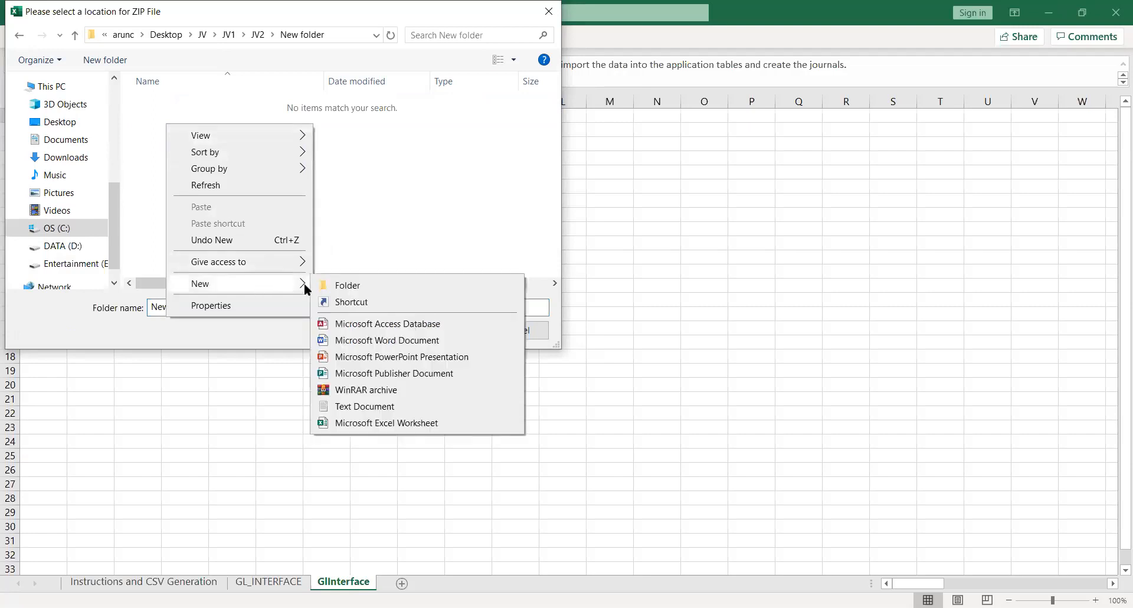
{"action": "left_click", "coordinate": [338, 285]}
{"action": "type", "text": "12"}
{"action": "key", "text": "Return"}
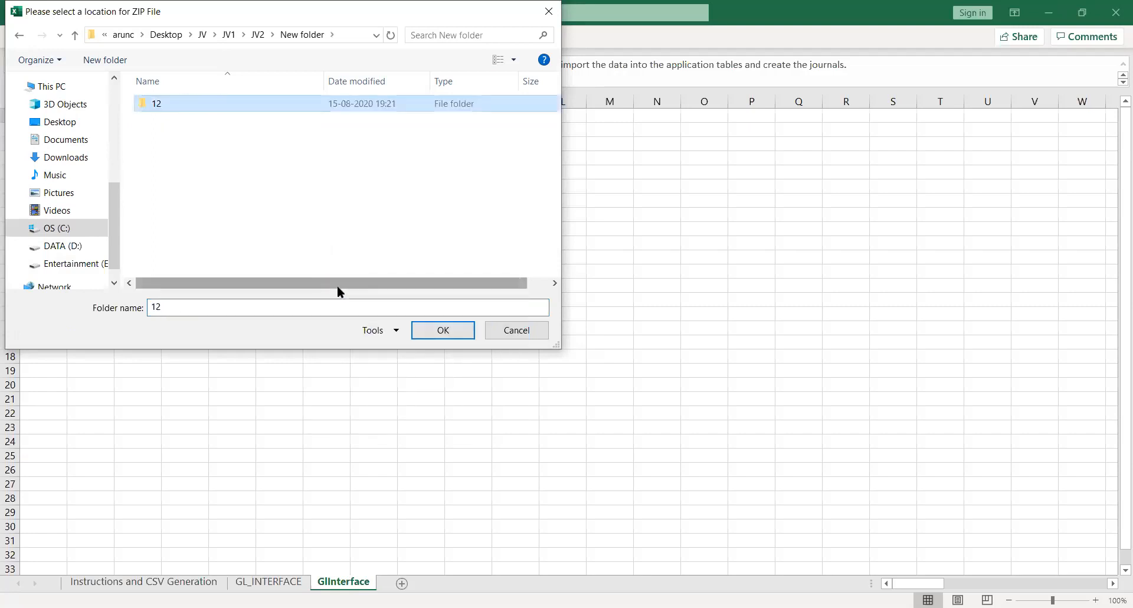
{"action": "left_click", "coordinate": [445, 338]}
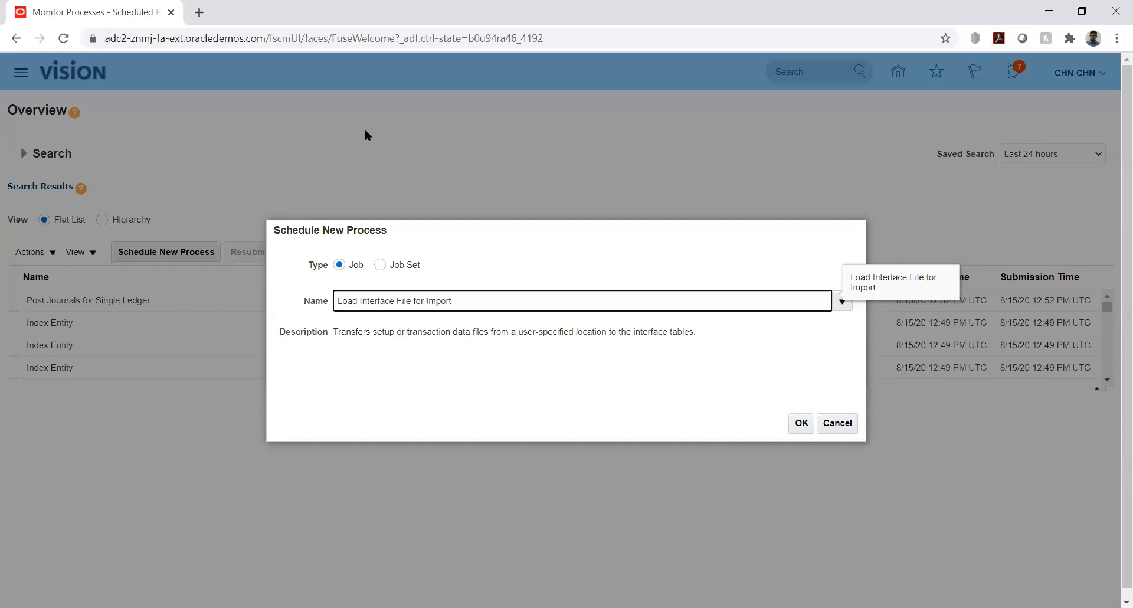
- Open the Load Interface File for Import process in Oracle Fusion and set its Import Process to Import Journals
{"action": "key", "text": "Return"}
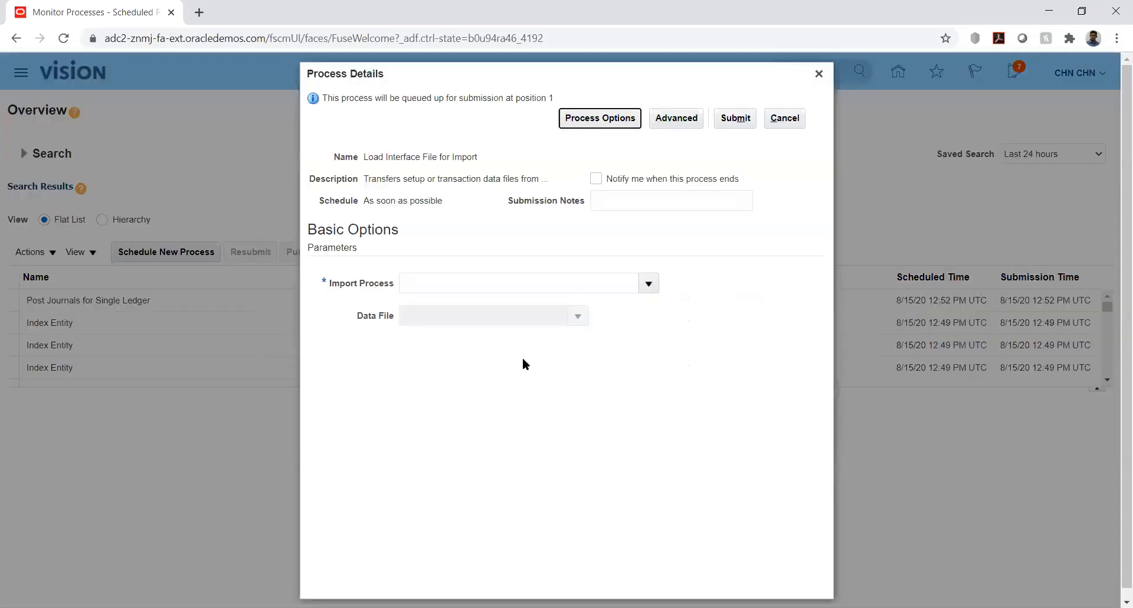
{"action": "left_click", "coordinate": [645, 284]}
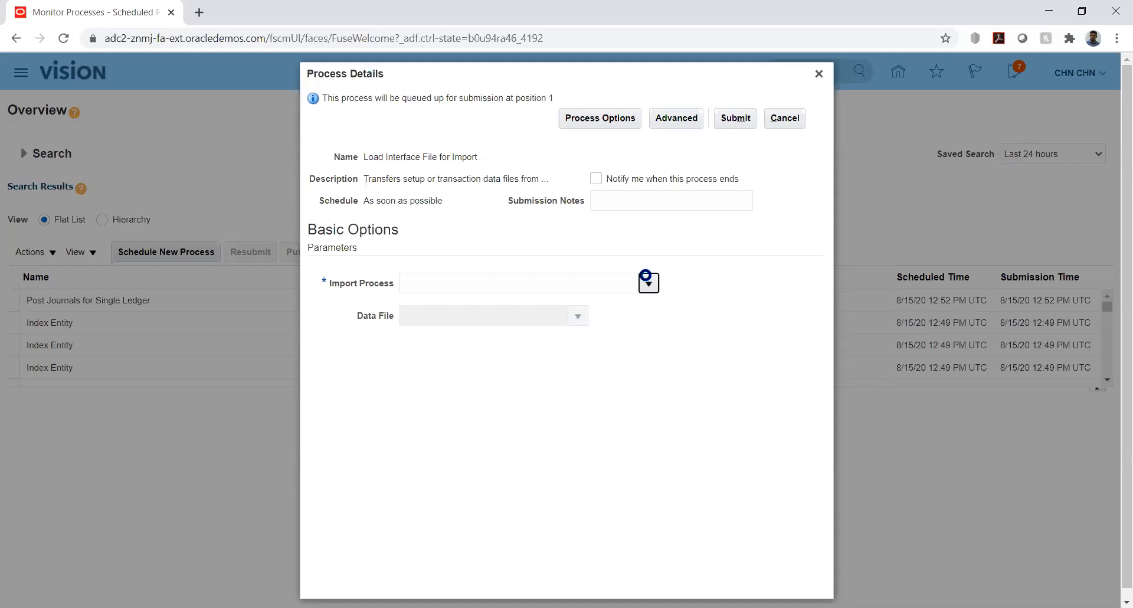
{"action": "left_click", "coordinate": [648, 282]}
{"action": "left_click", "coordinate": [421, 529]}
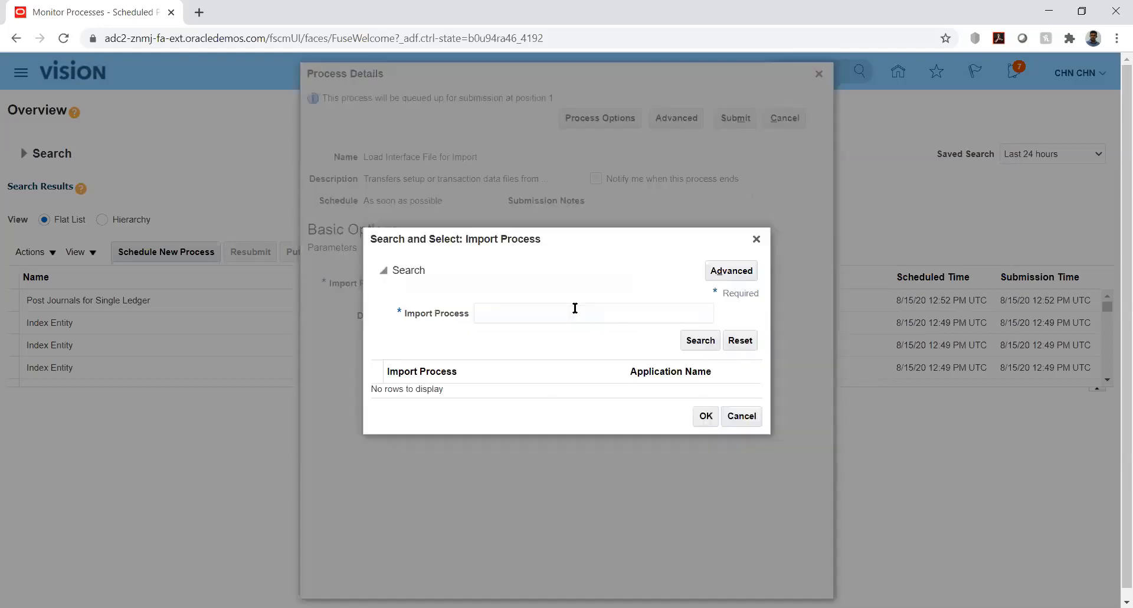
{"action": "left_click", "coordinate": [568, 309]}
{"action": "type", "text": "Import Journal"}
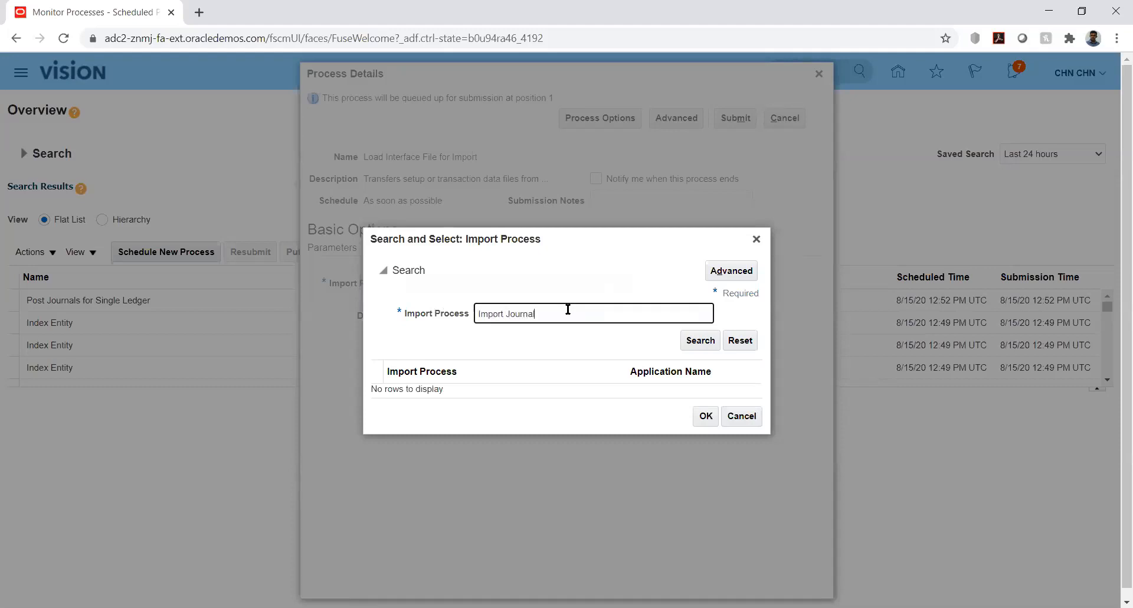
{"action": "key", "text": "Return"}
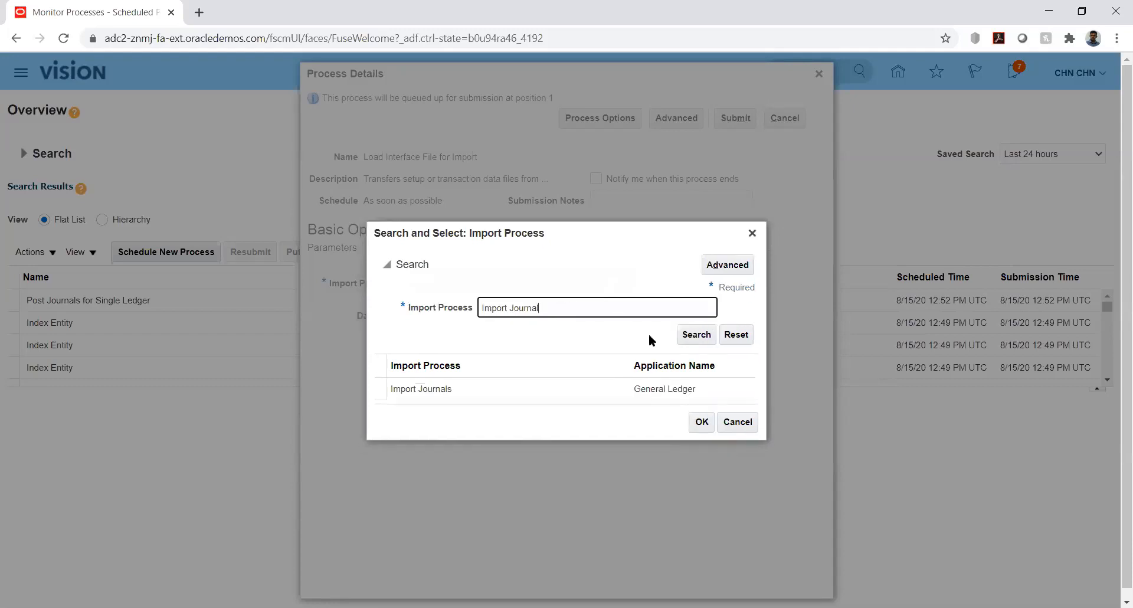
{"action": "double_click", "coordinate": [496, 389]}
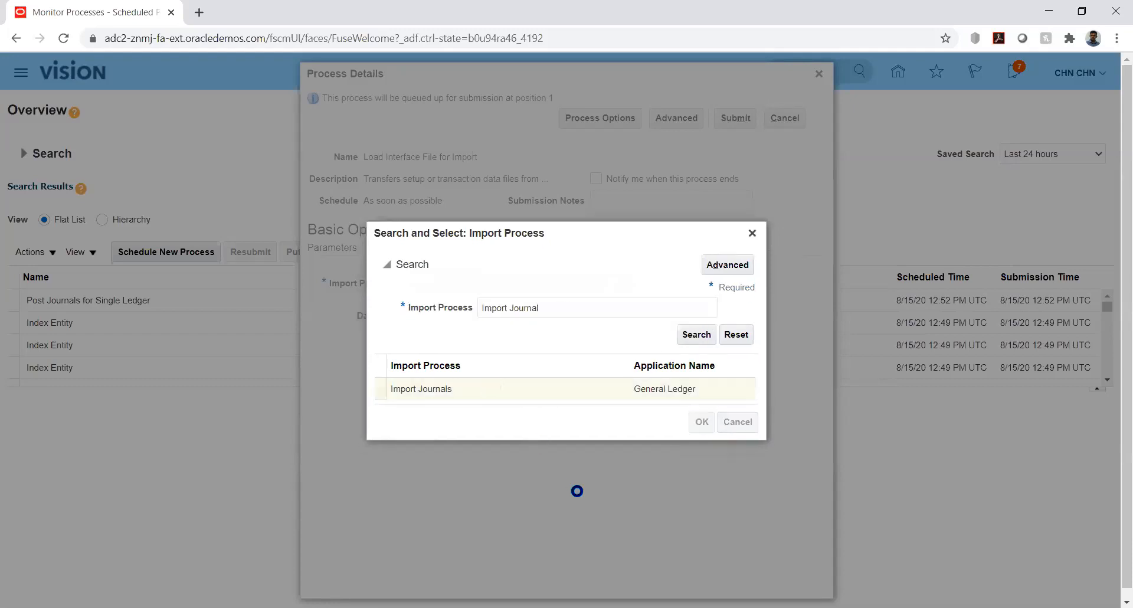
- Upload GlInterface.zip from subfolder 12 of New folder as the data file and submit the process
{"action": "left_click", "coordinate": [578, 316]}
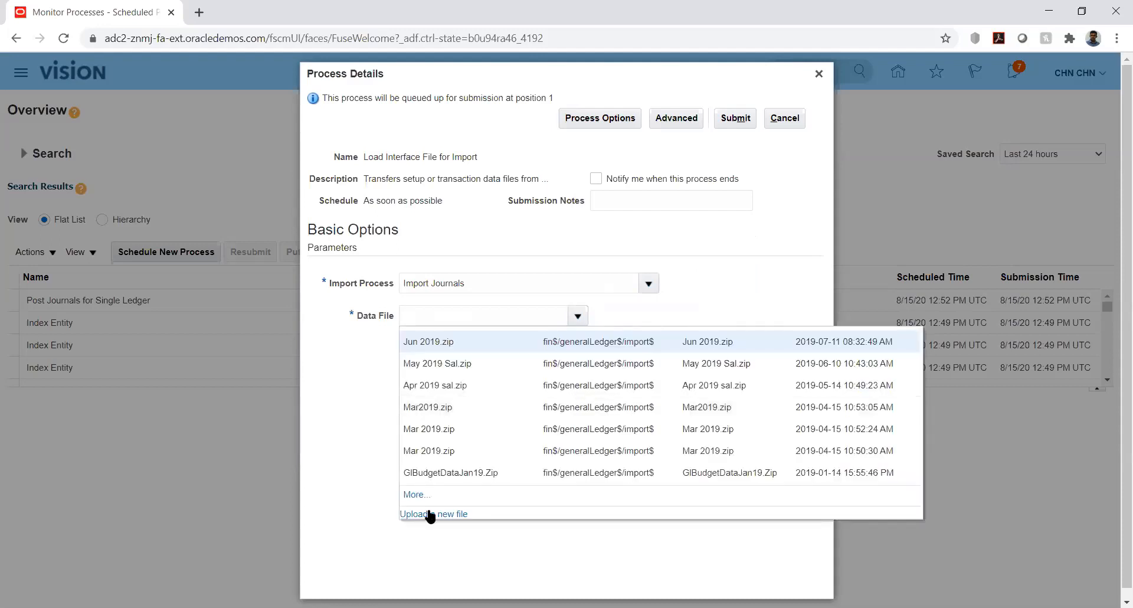
{"action": "left_click", "coordinate": [430, 514]}
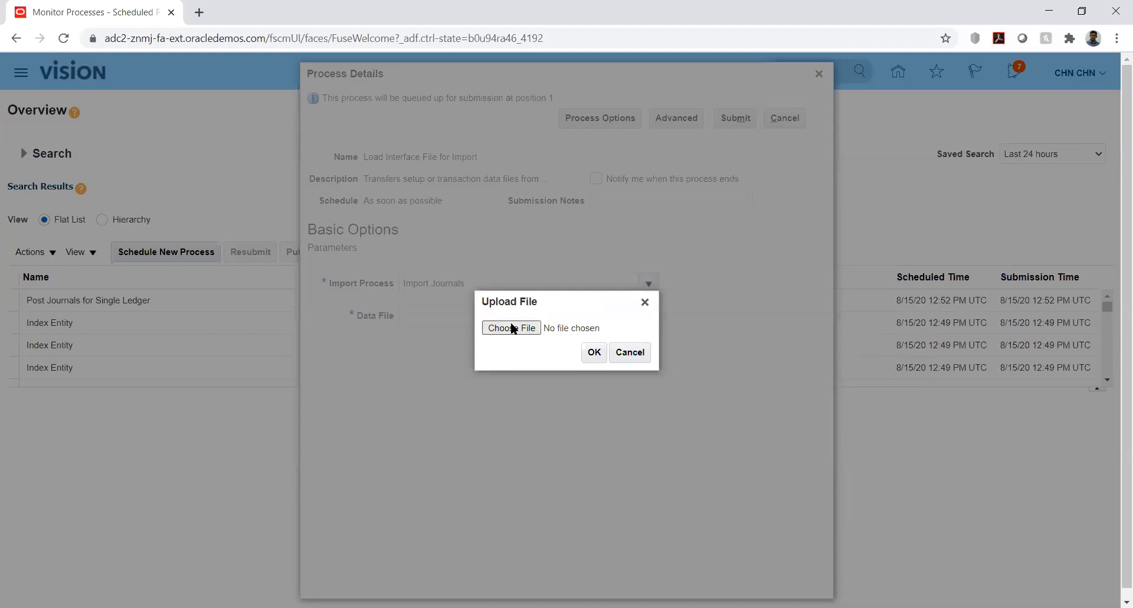
{"action": "left_click", "coordinate": [511, 329]}
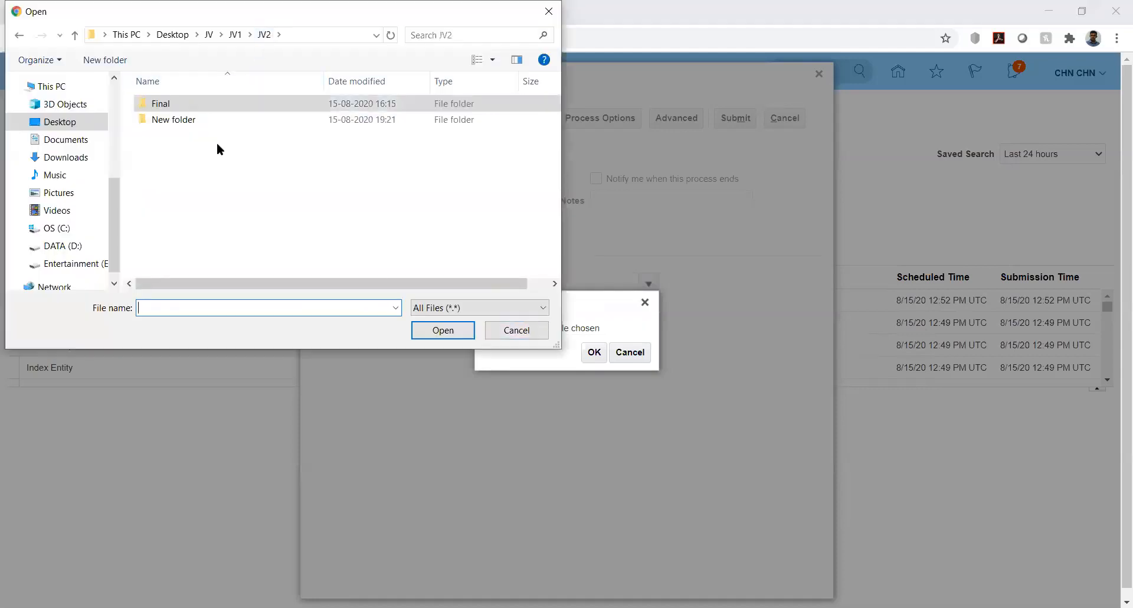
{"action": "double_click", "coordinate": [165, 118]}
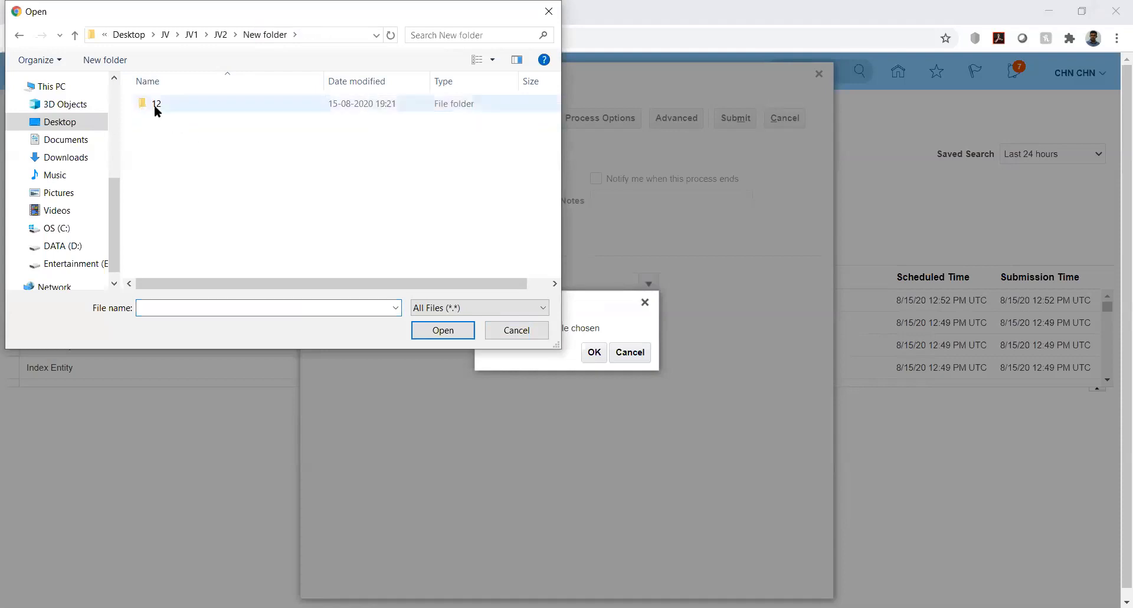
{"action": "double_click", "coordinate": [154, 104]}
{"action": "left_click", "coordinate": [154, 104]}
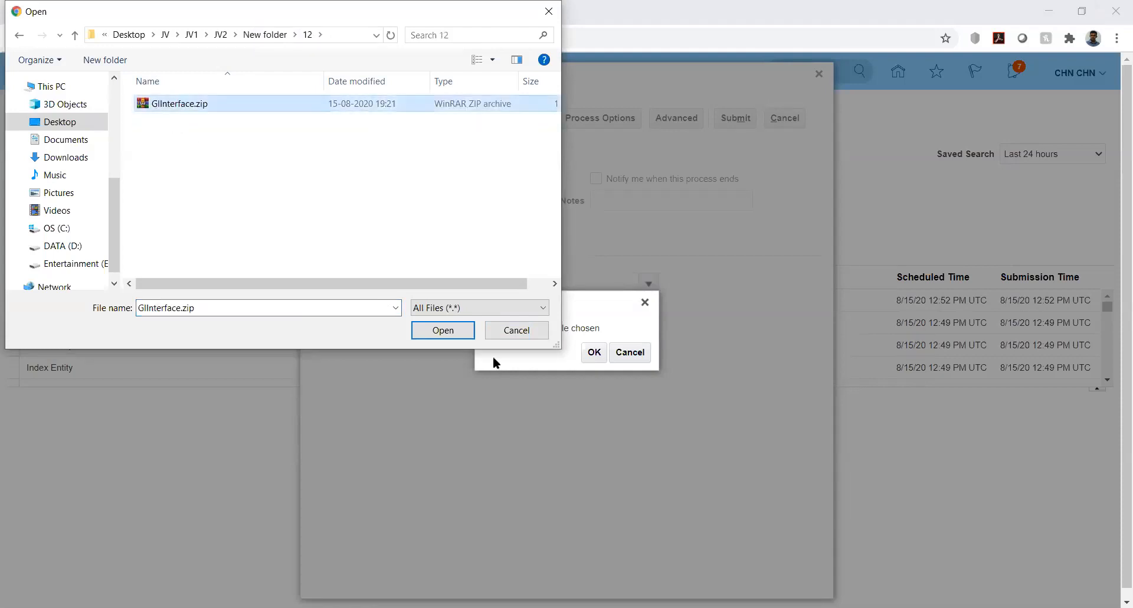
{"action": "left_click", "coordinate": [443, 330]}
{"action": "left_click", "coordinate": [593, 352]}
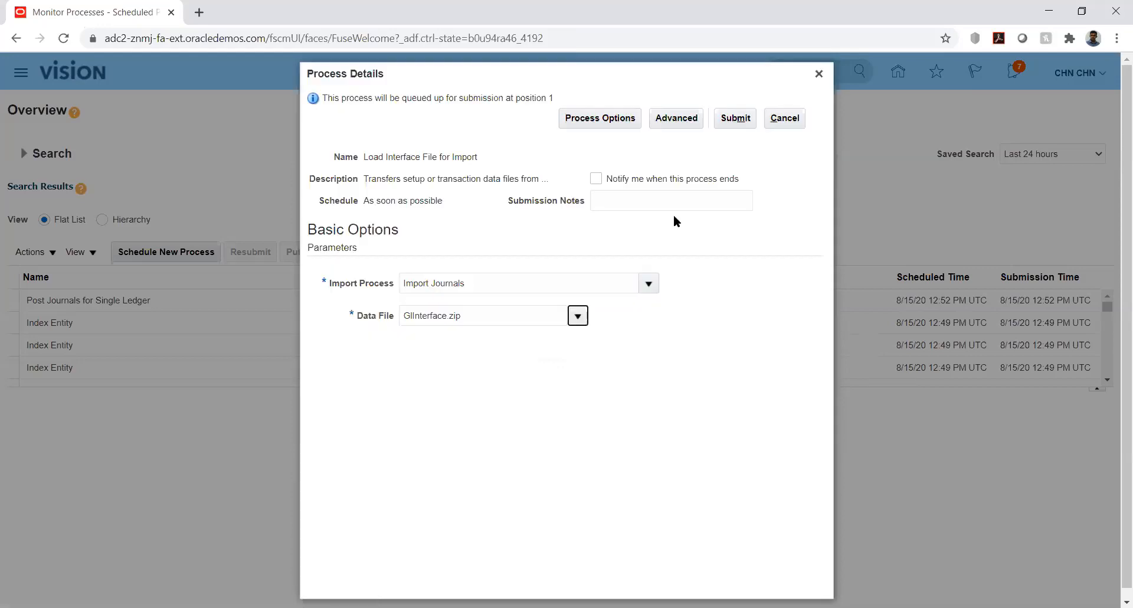
{"action": "left_click", "coordinate": [728, 119]}
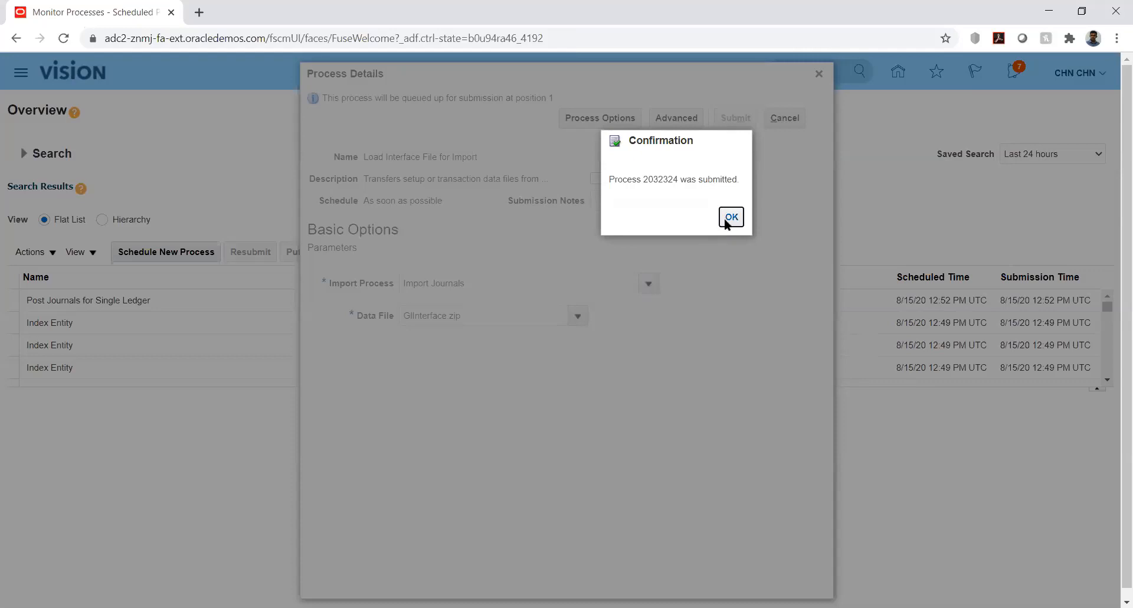
{"action": "left_click", "coordinate": [725, 218]}
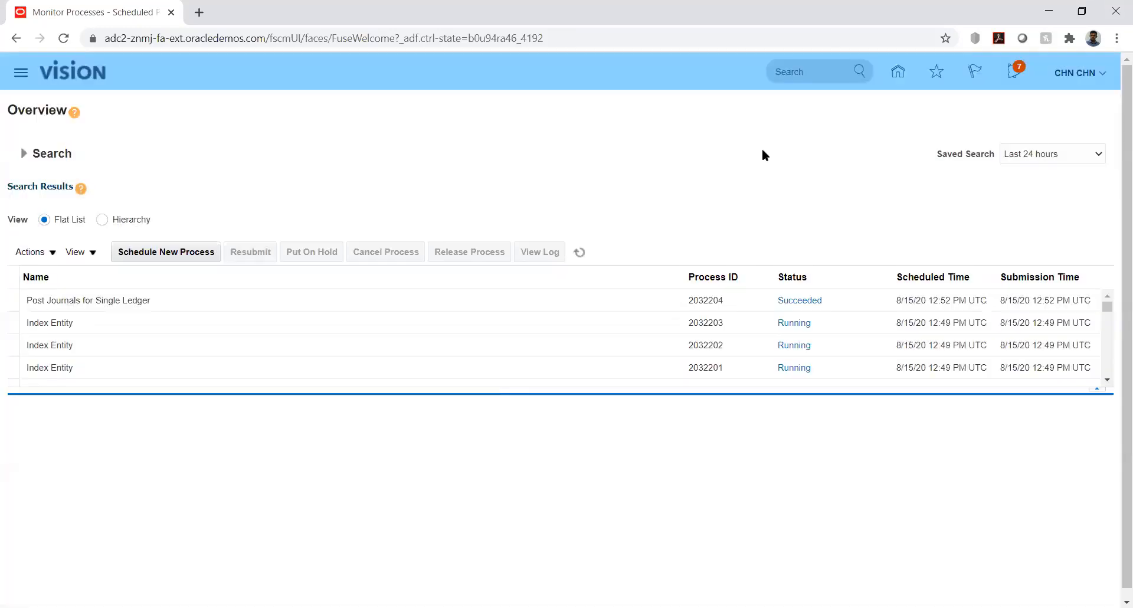
- Refresh the scheduled process list repeatedly to monitor the status of the Load Interface File for Import process
{"action": "left_click", "coordinate": [581, 250]}
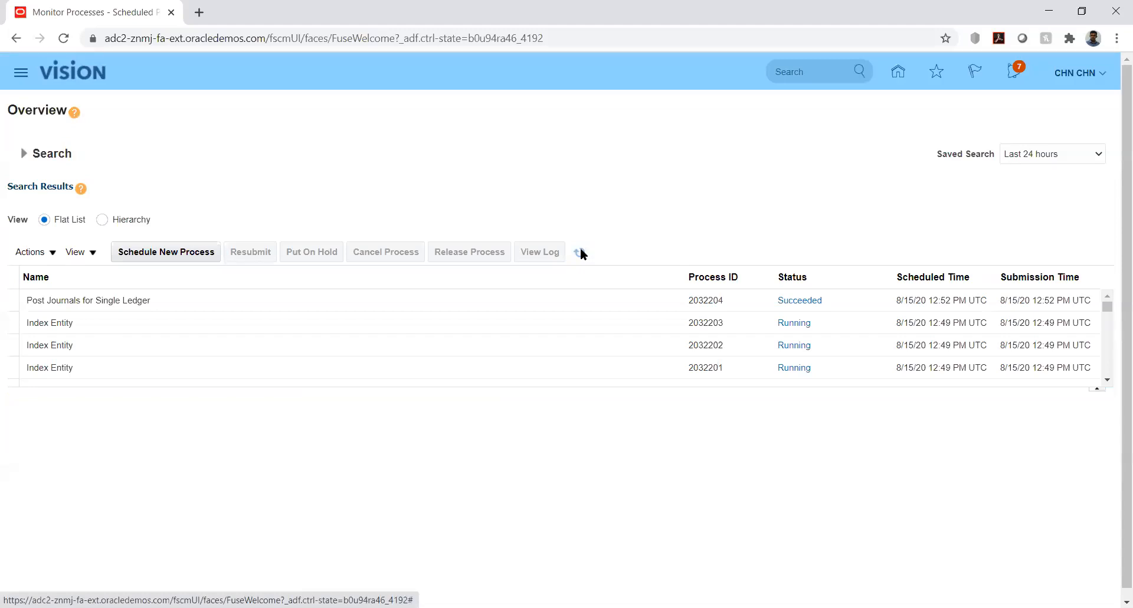
{"action": "left_click", "coordinate": [580, 252]}
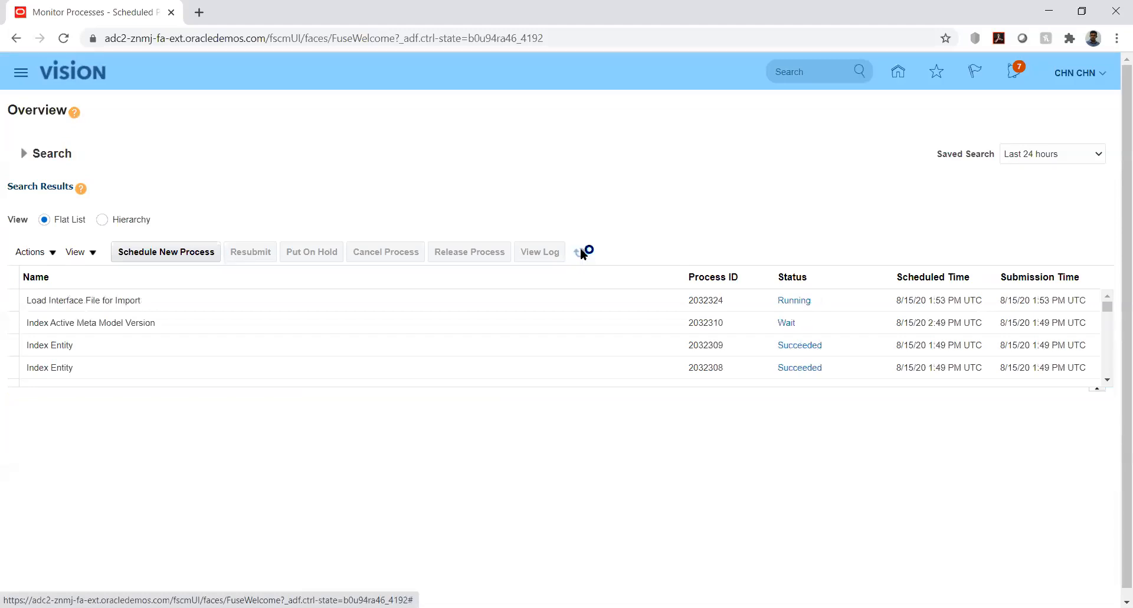
{"action": "left_click", "coordinate": [581, 252]}
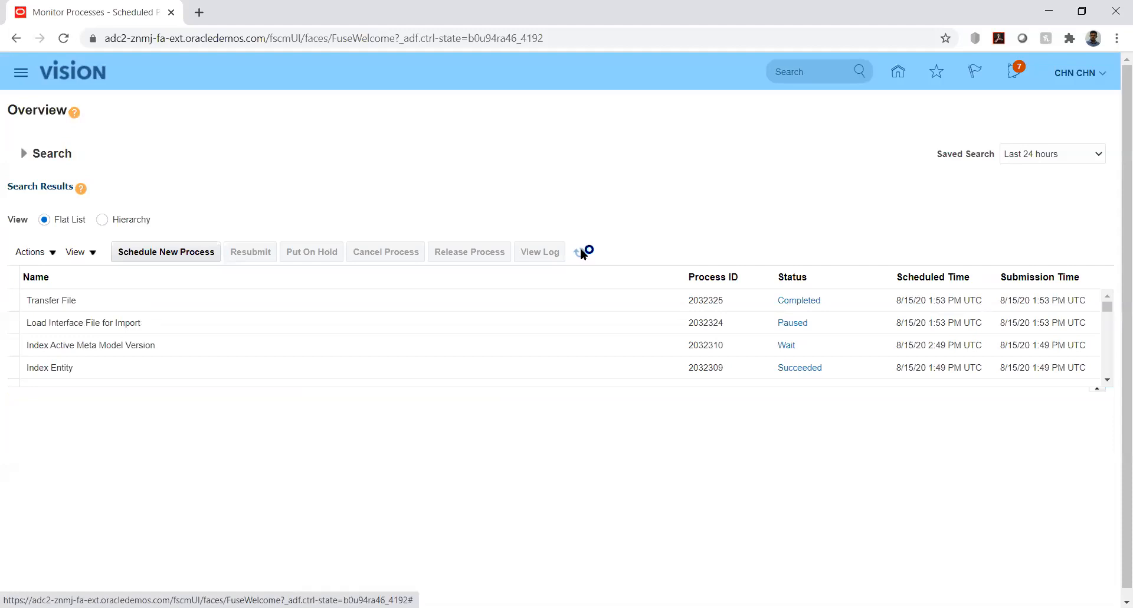
{"action": "left_click", "coordinate": [581, 252]}
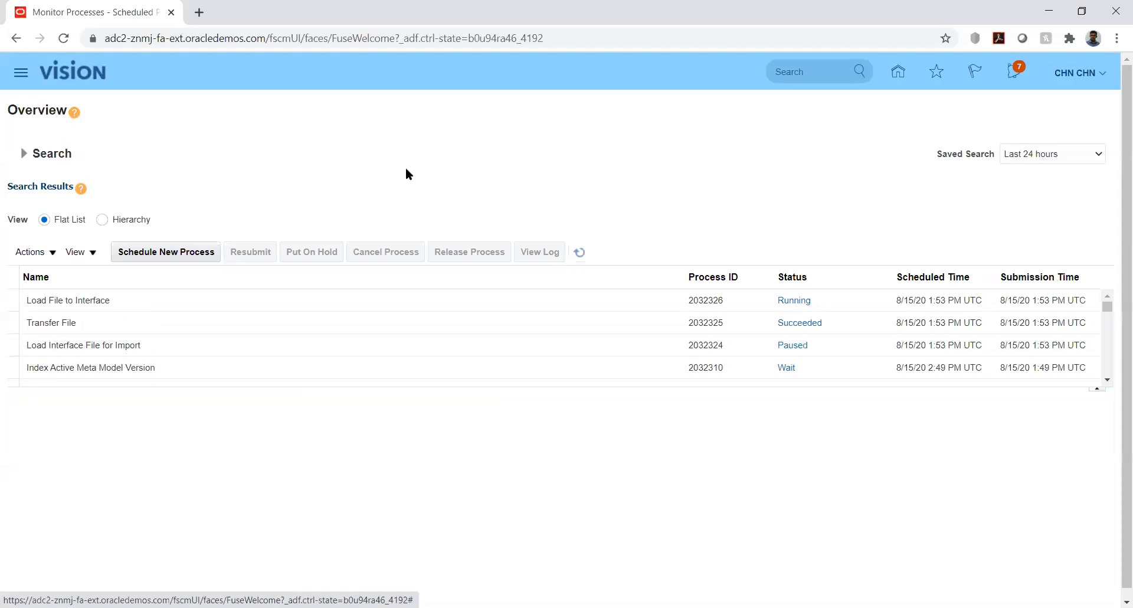
{"action": "left_click", "coordinate": [200, 253]}
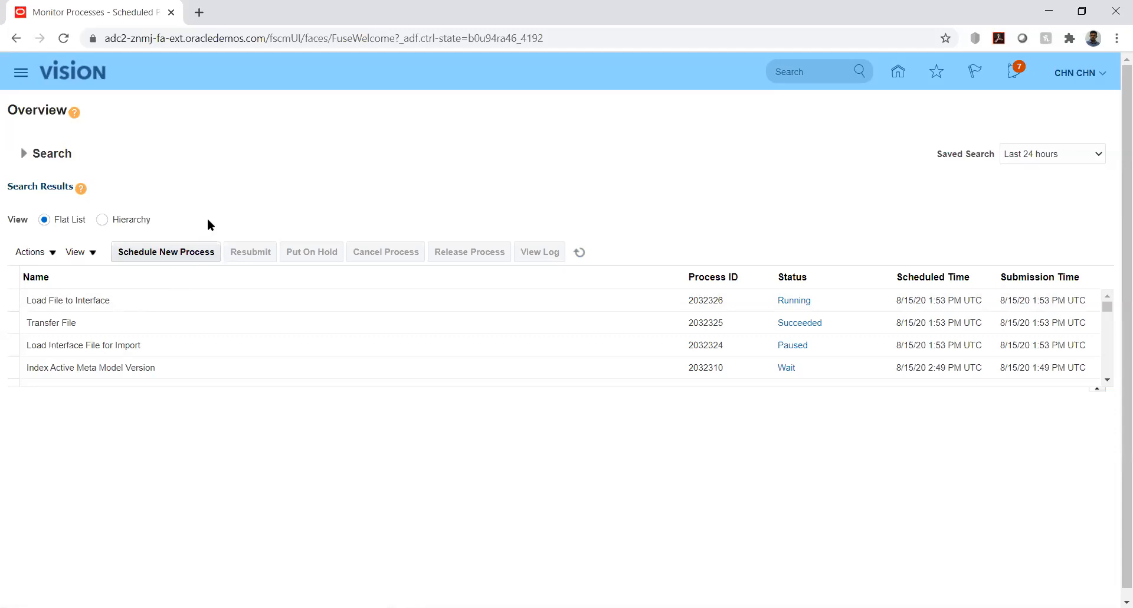
{"action": "left_click", "coordinate": [579, 253]}
- Display the scheduled processes in Hierarchy view and refresh the list to check the Load Interface File for Import process
{"action": "left_click", "coordinate": [102, 220]}
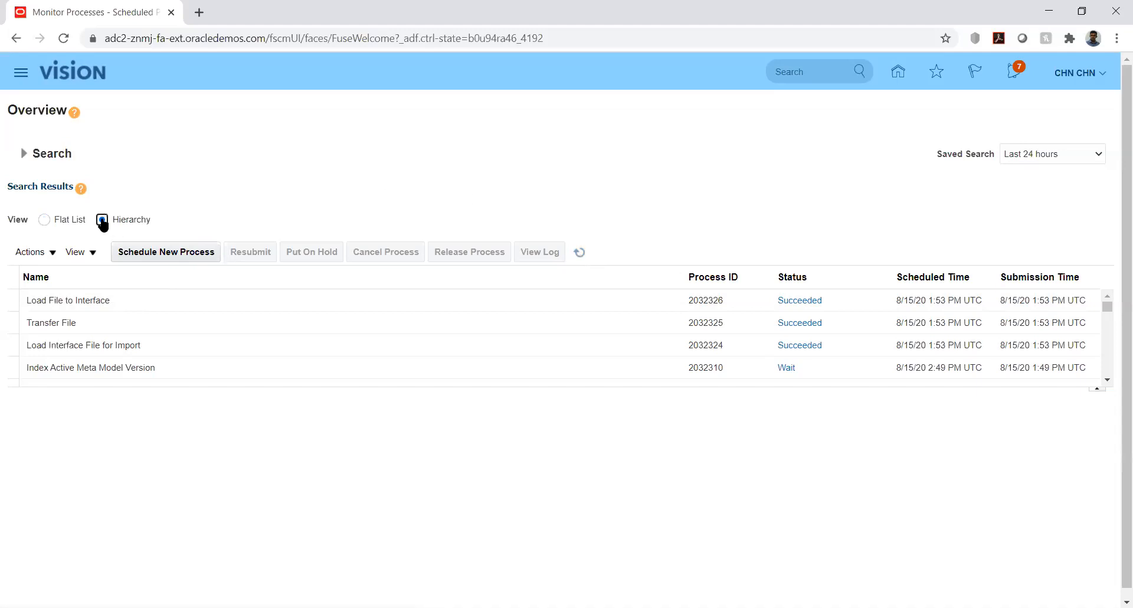
{"action": "left_click", "coordinate": [132, 293]}
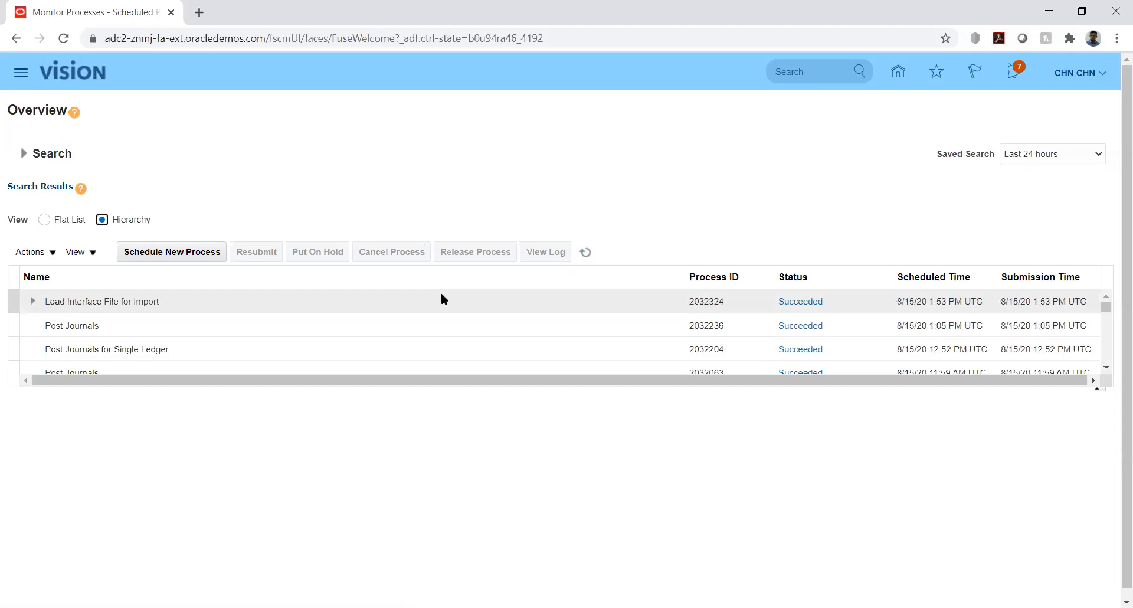
{"action": "left_click", "coordinate": [593, 252]}
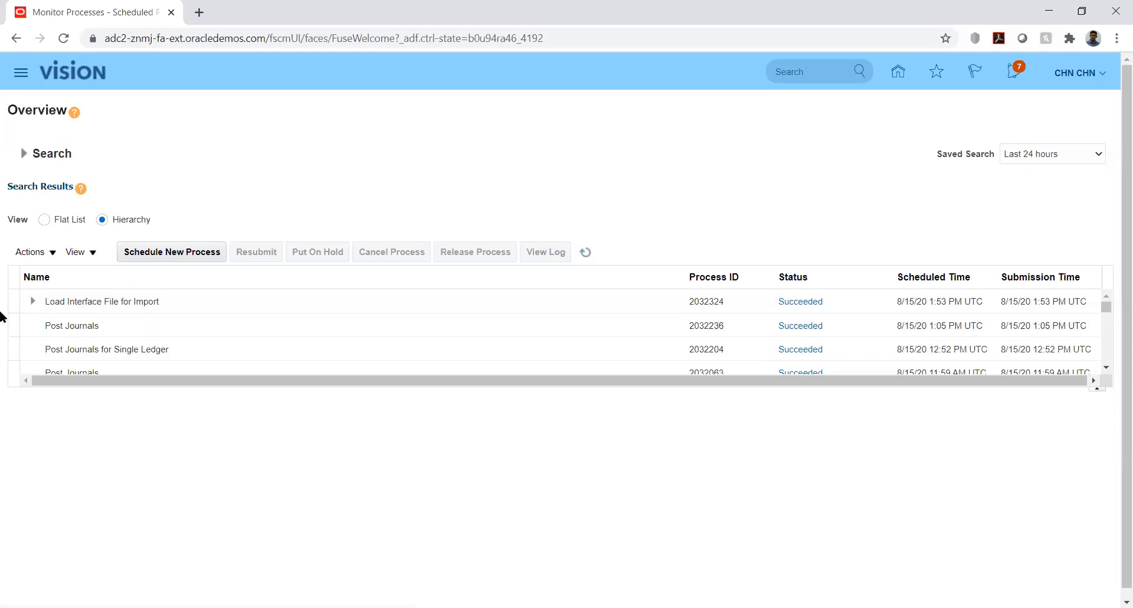
- Expand the Load Interface File for Import process to check the status of its child processes, and collapse it again
{"action": "left_click", "coordinate": [32, 301]}
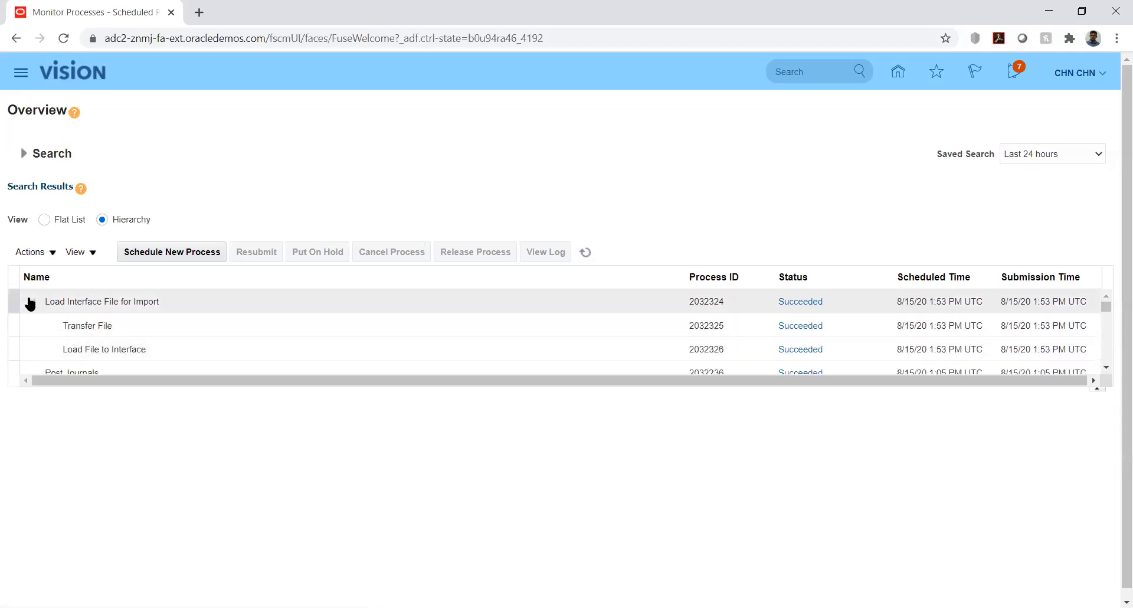
{"action": "left_click", "coordinate": [30, 301]}
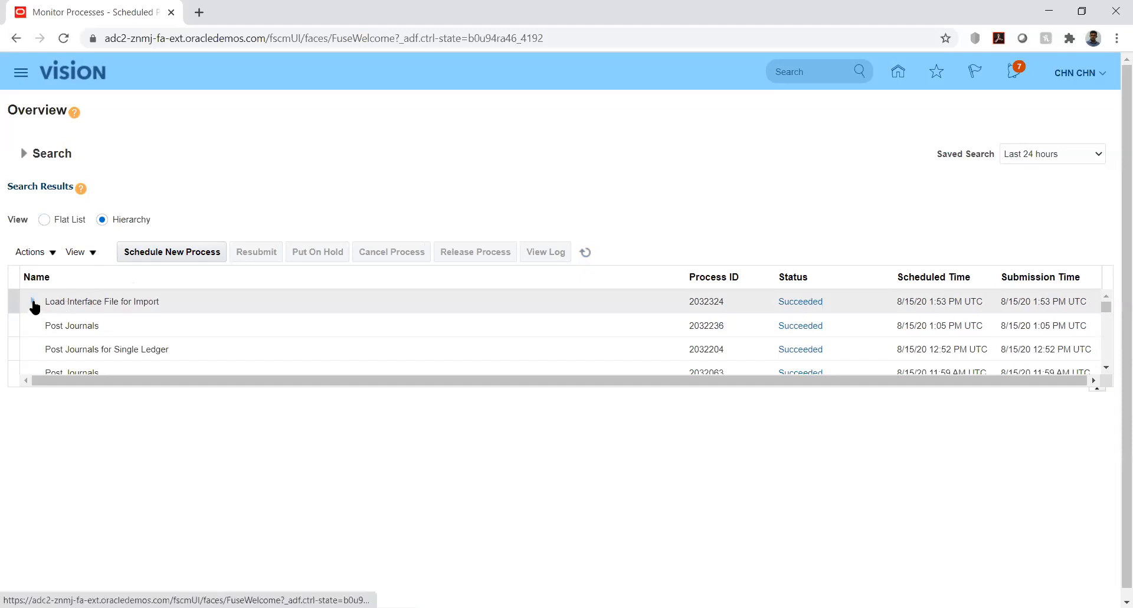
{"action": "left_click", "coordinate": [32, 304]}
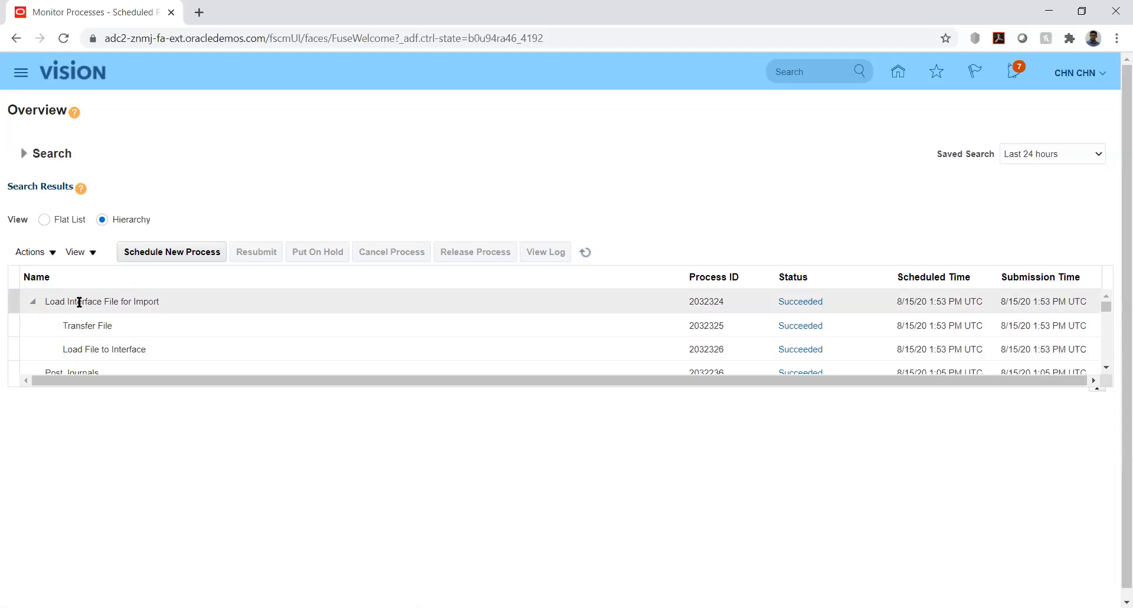
{"action": "left_click", "coordinate": [33, 303]}
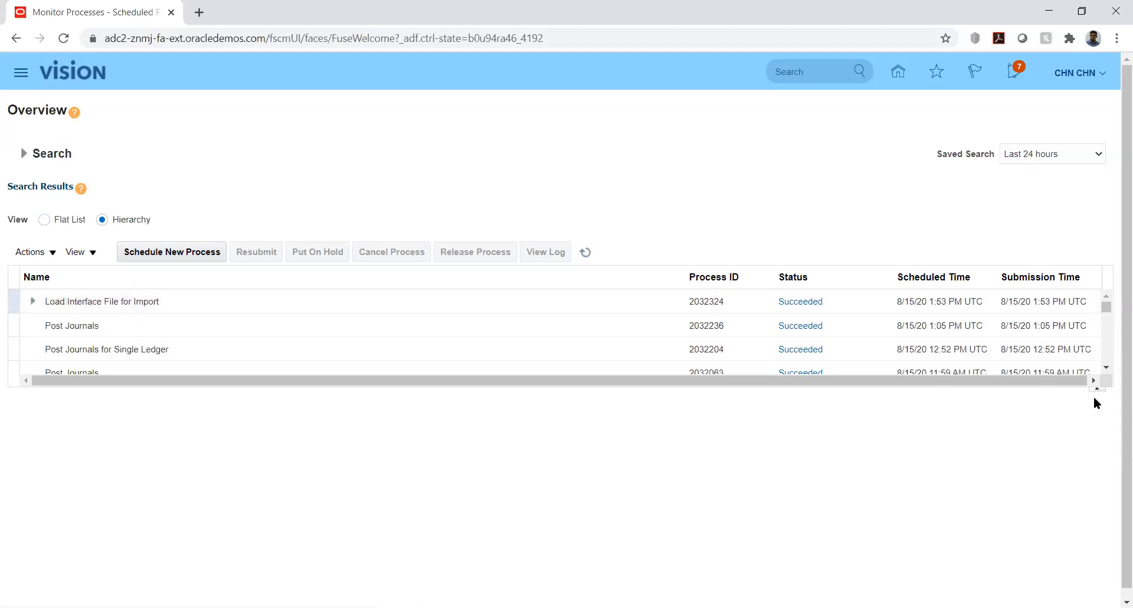
{"action": "left_click", "coordinate": [1108, 308]}
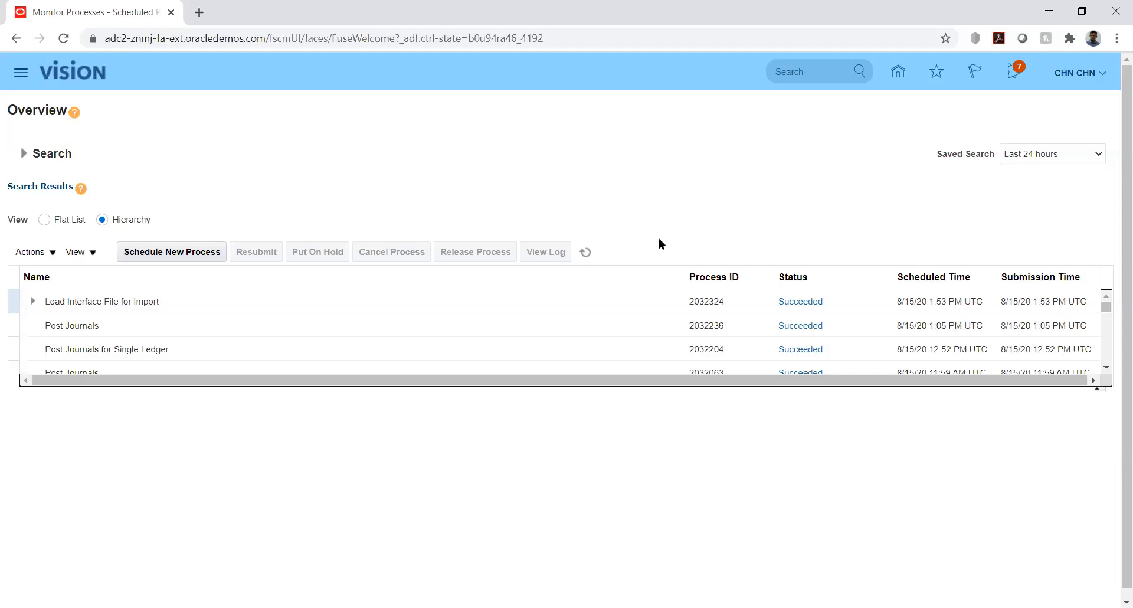
- Return to the home page and open the Import Journals process from the General Accounting Journals work area
{"action": "left_click", "coordinate": [899, 73]}
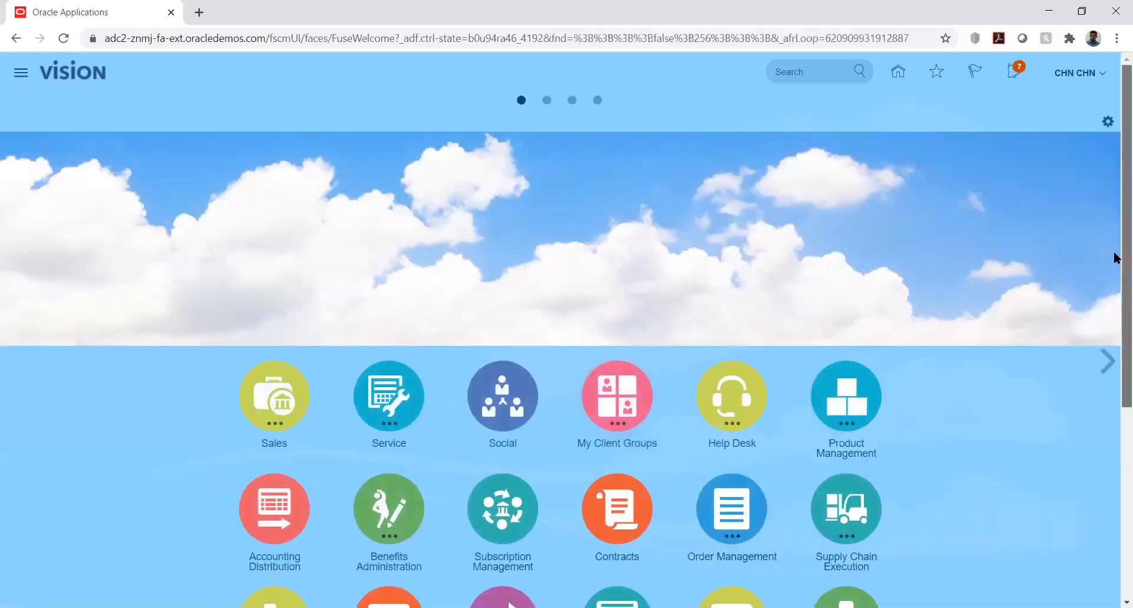
{"action": "left_click_drag", "start_coordinate": [1116, 259], "coordinate": [1116, 426]}
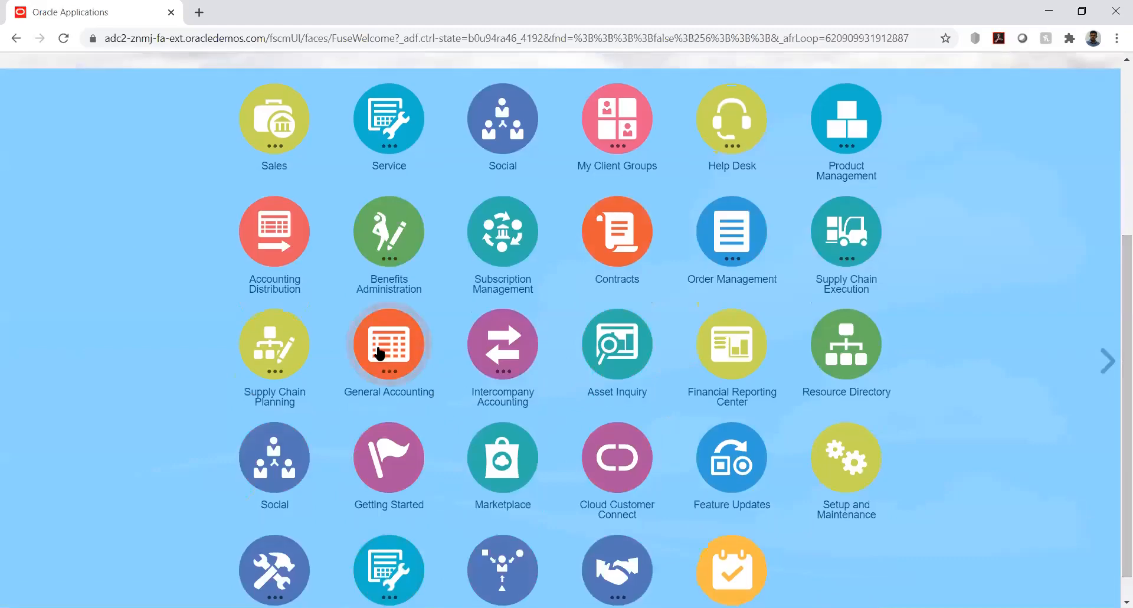
{"action": "left_click", "coordinate": [381, 353]}
{"action": "left_click", "coordinate": [391, 449]}
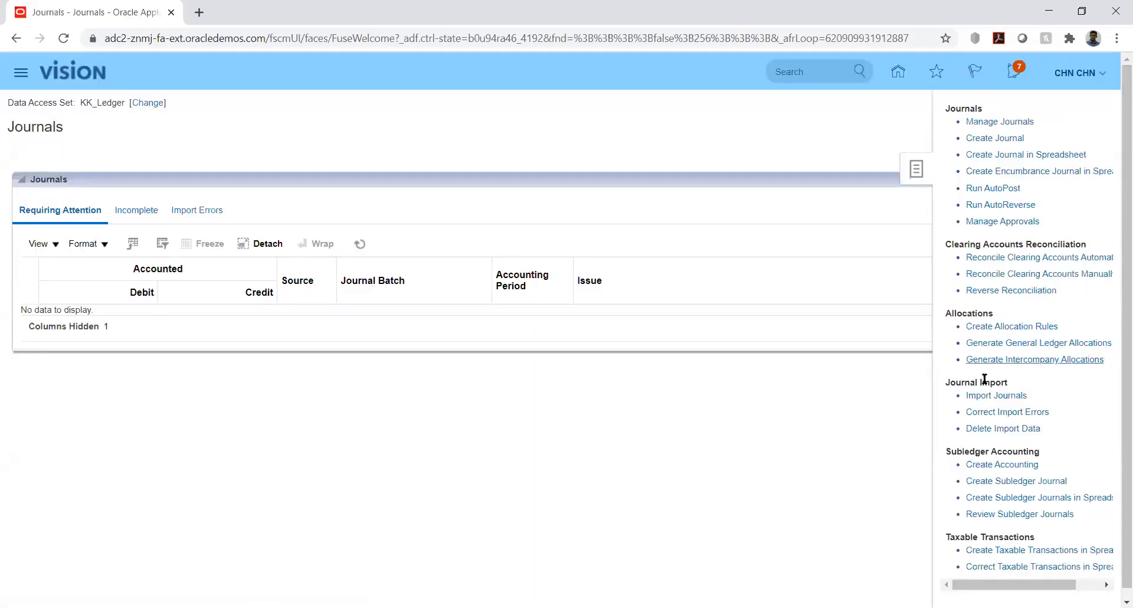
{"action": "left_click", "coordinate": [993, 396]}
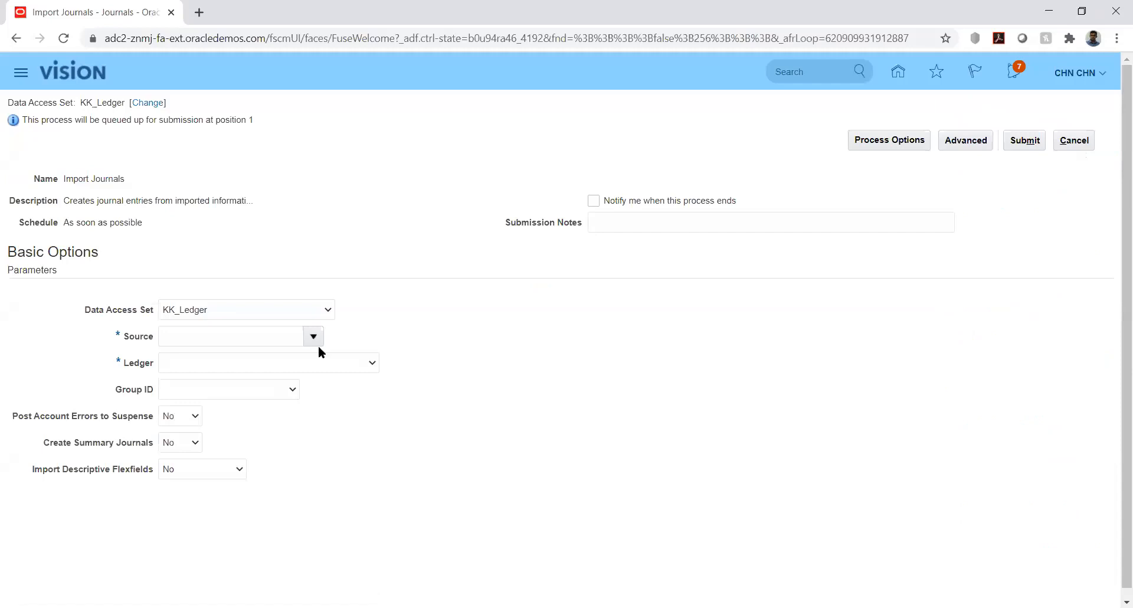
- Set the Source parameter of the Import Journals process to KK_Fusion
{"action": "left_click", "coordinate": [286, 334]}
{"action": "type", "text": "KK"}
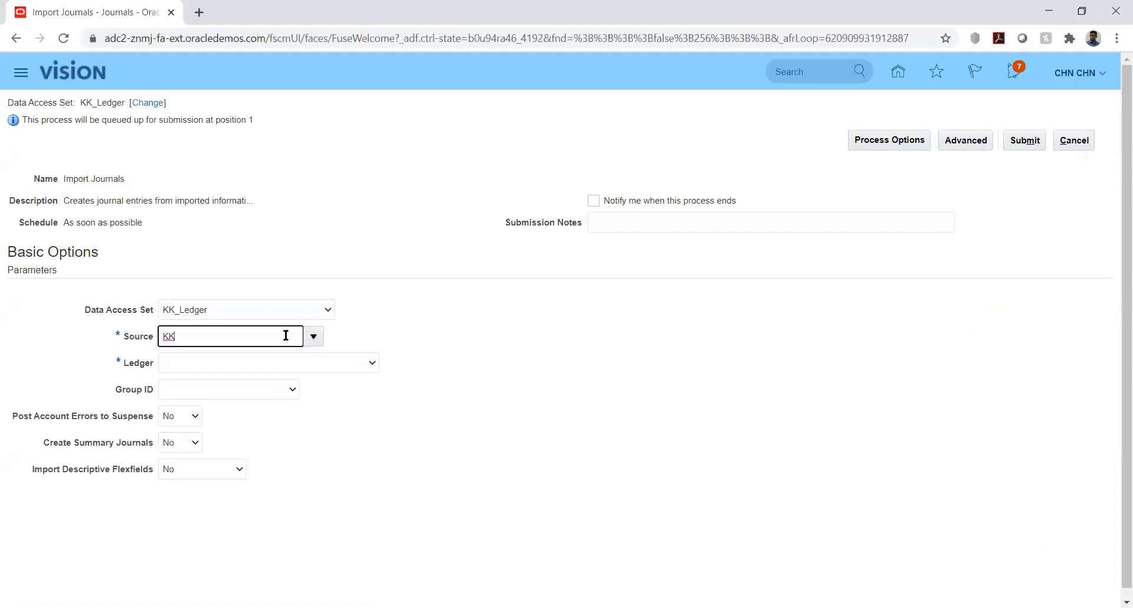
{"action": "type", "text": "_"}
{"action": "type", "text": "le"}
{"action": "key", "text": "BackSpace"}
{"action": "key", "text": "BackSpace"}
{"action": "type", "text": "Fusion"}
{"action": "key", "text": "Tab"}
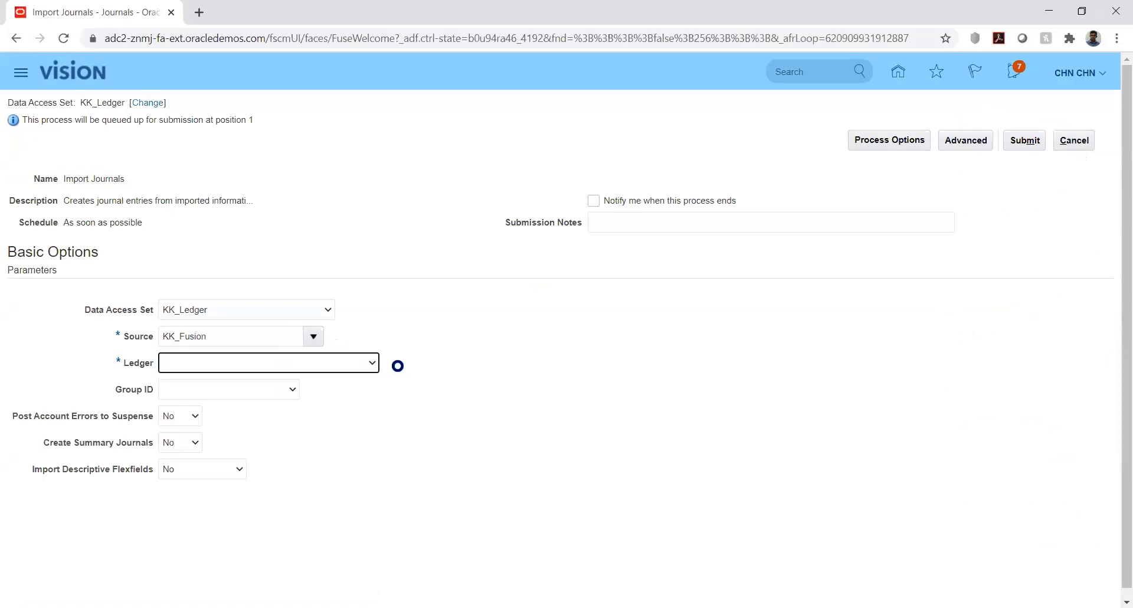
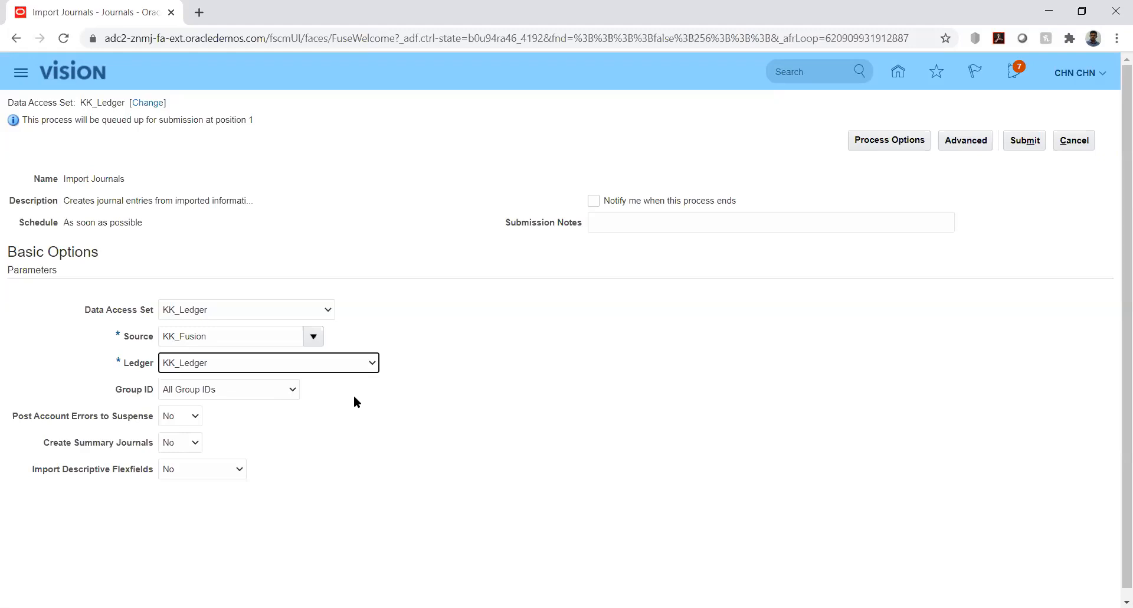
- Set the Group ID parameter to 8091 for the KK_Ledger ledger and submit the Import Journals process
{"action": "left_click", "coordinate": [360, 390]}
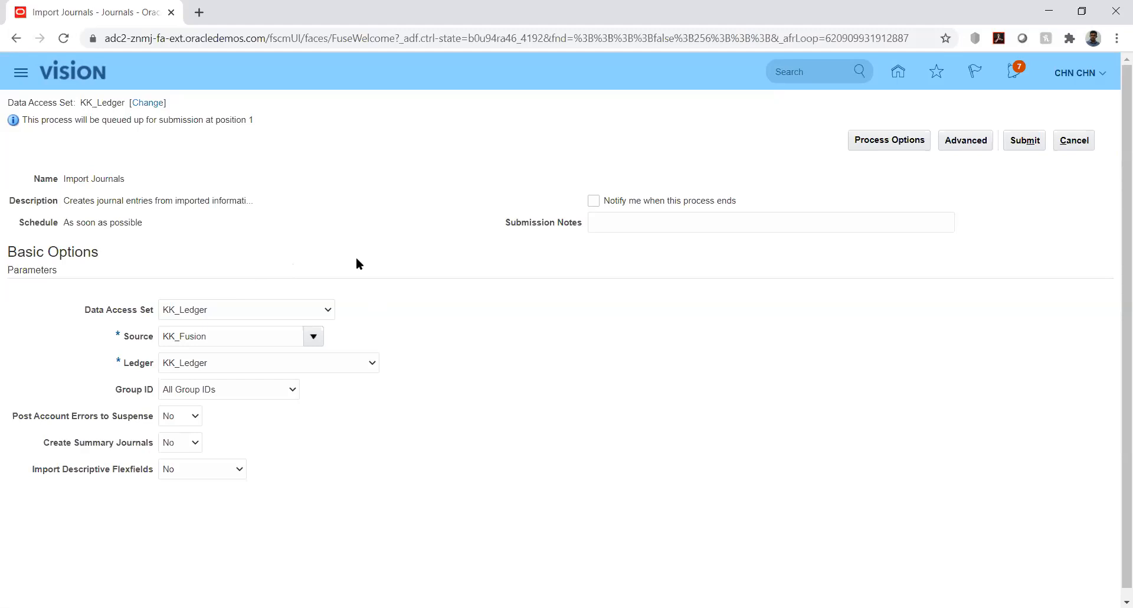
{"action": "left_click", "coordinate": [281, 389]}
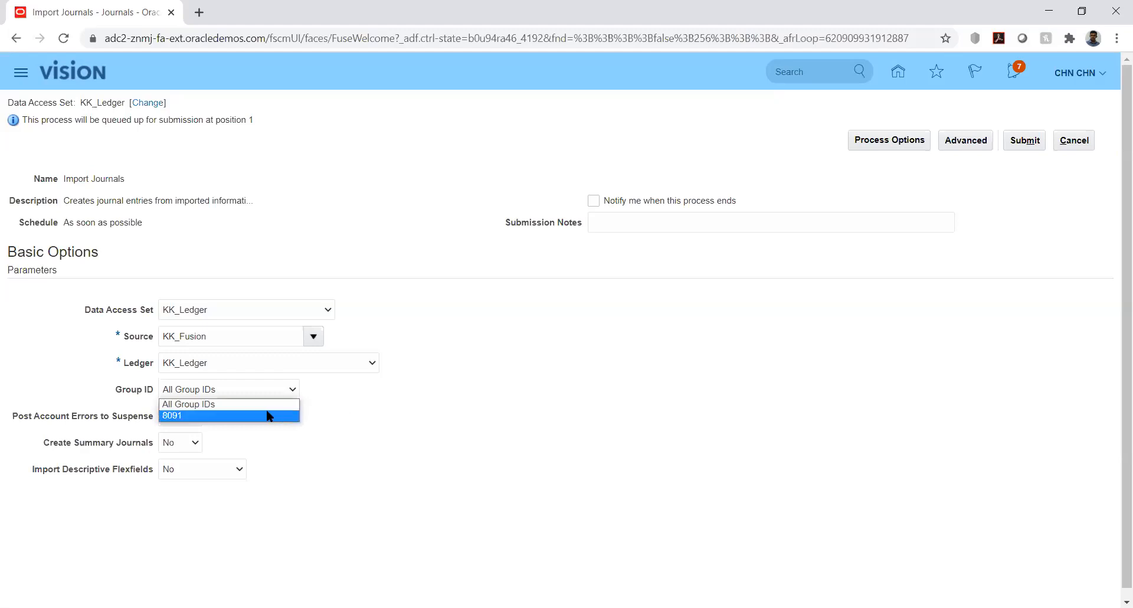
{"action": "left_click", "coordinate": [190, 416]}
{"action": "left_click", "coordinate": [402, 409]}
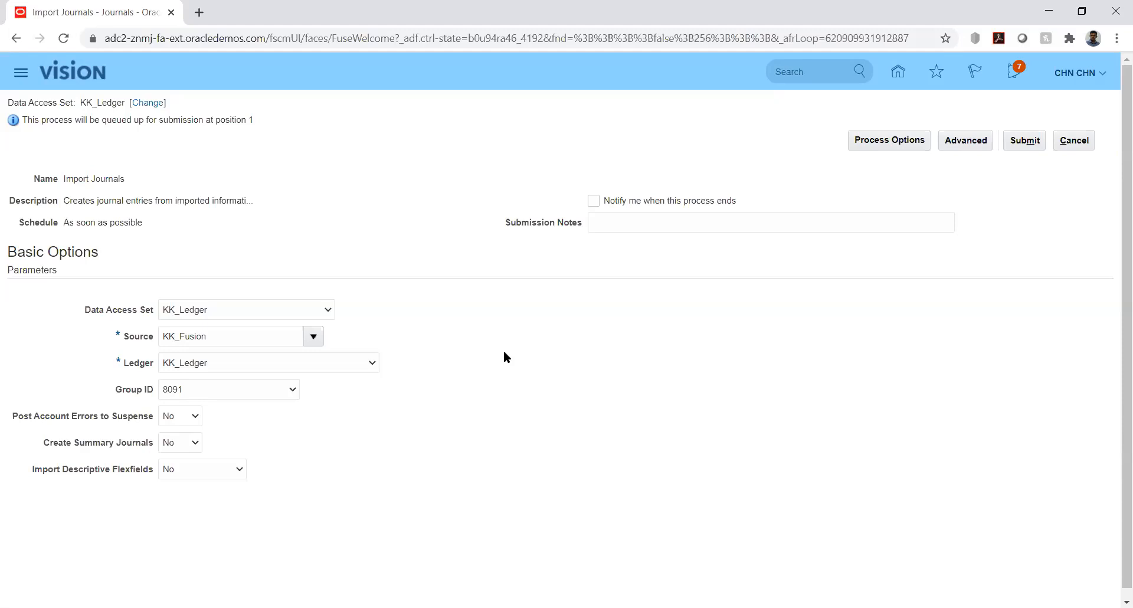
{"action": "left_click", "coordinate": [292, 390]}
{"action": "left_click", "coordinate": [369, 396]}
{"action": "left_click", "coordinate": [1024, 142]}
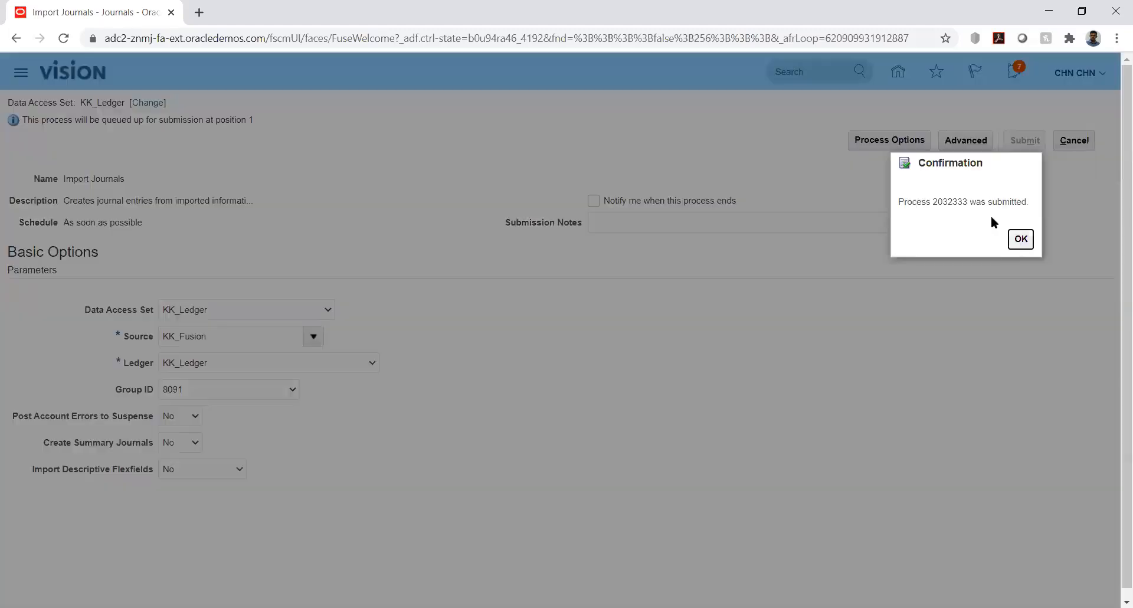
{"action": "left_click", "coordinate": [1021, 239]}
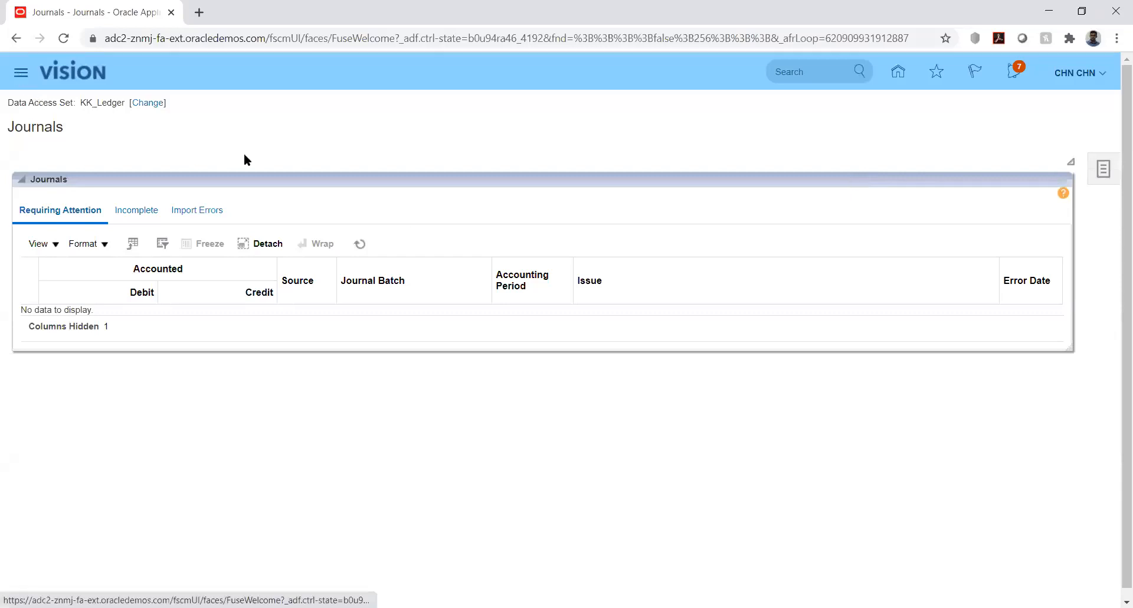
- Open Scheduled Processes and refresh the list to check the status of the Import Journals process
{"action": "left_click", "coordinate": [20, 73]}
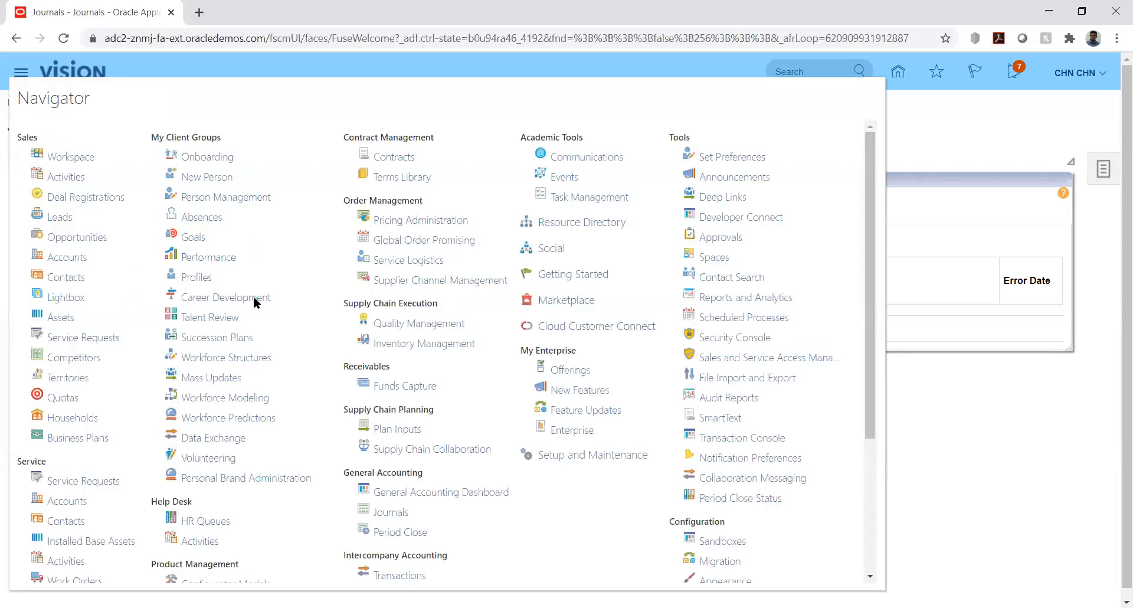
{"action": "left_click", "coordinate": [738, 319]}
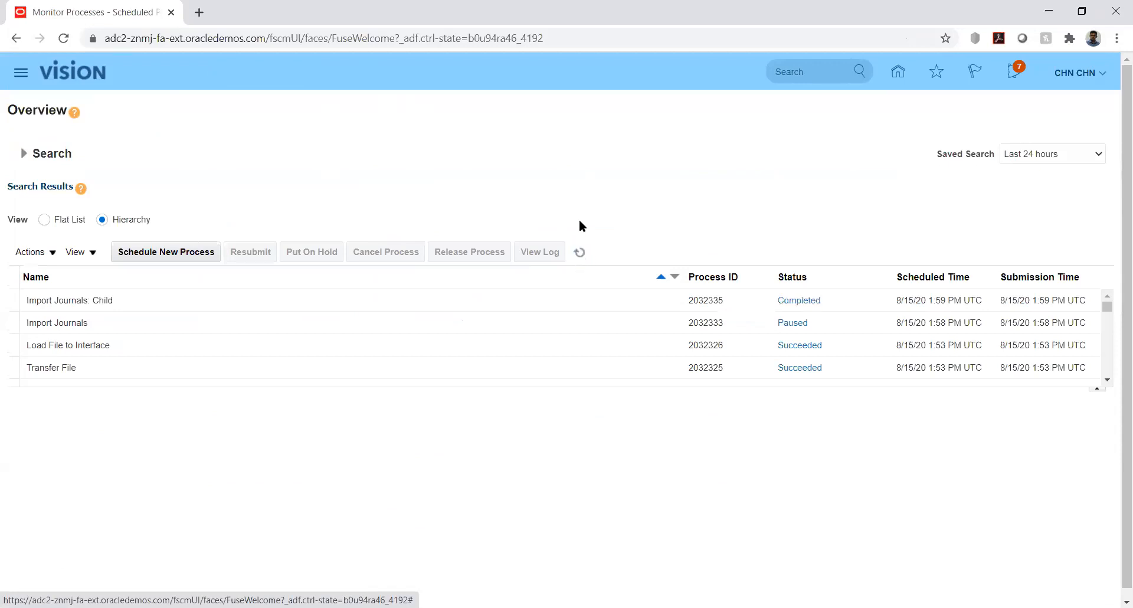
{"action": "left_click", "coordinate": [579, 252]}
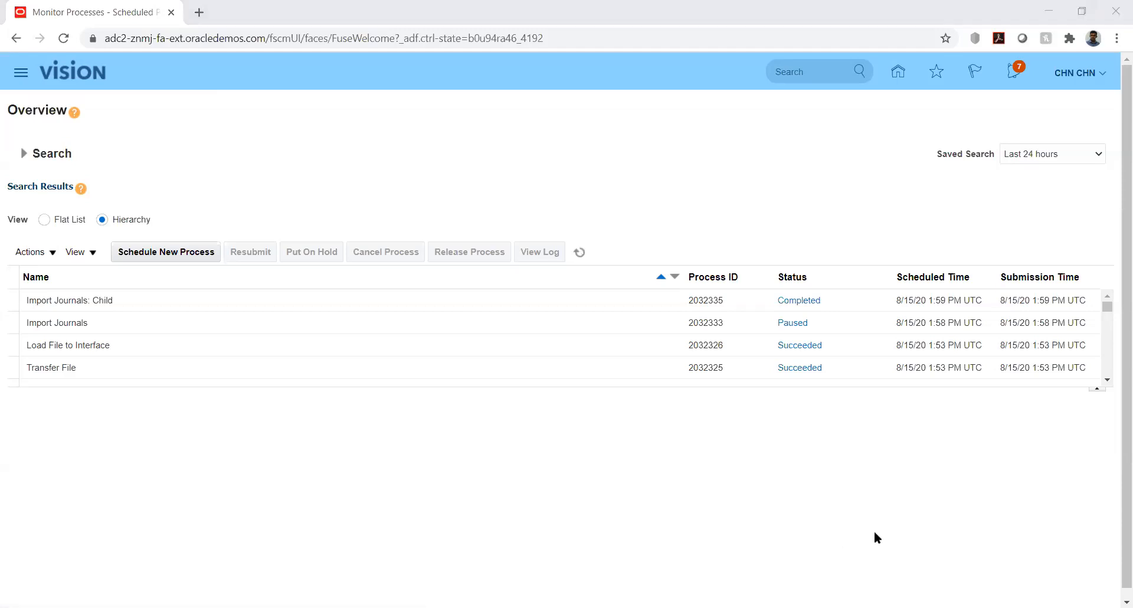
- Switch to the journal import template in Excel and follow the second journal line on the GL_INTERFACE sheet across to the batch reference columns
{"action": "key", "text": "alt+Tab"}
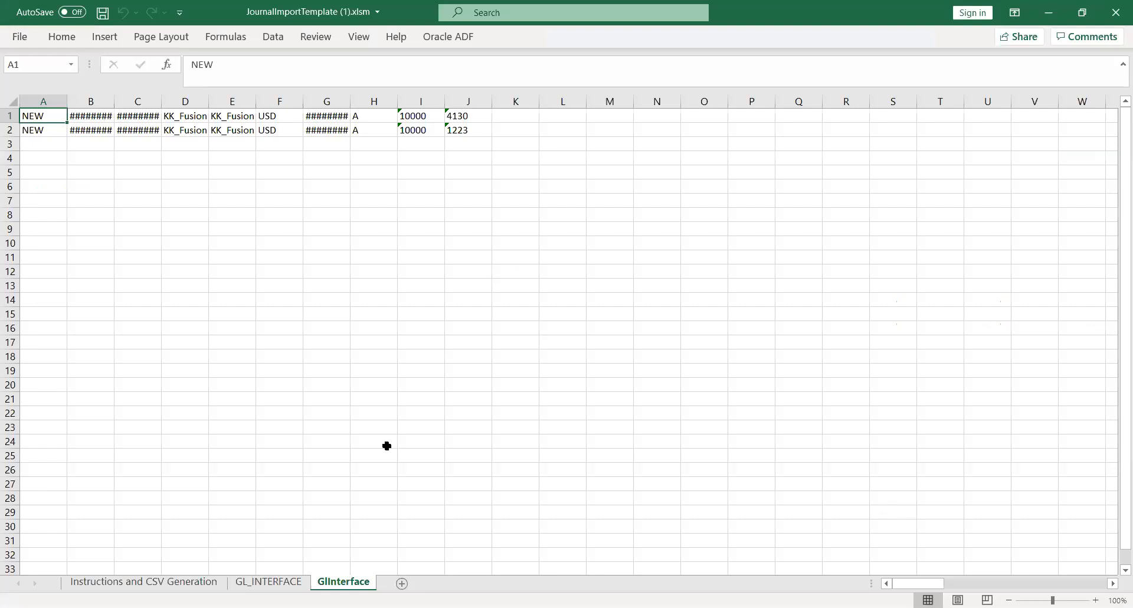
{"action": "left_click", "coordinate": [276, 582]}
{"action": "left_click", "coordinate": [537, 260]}
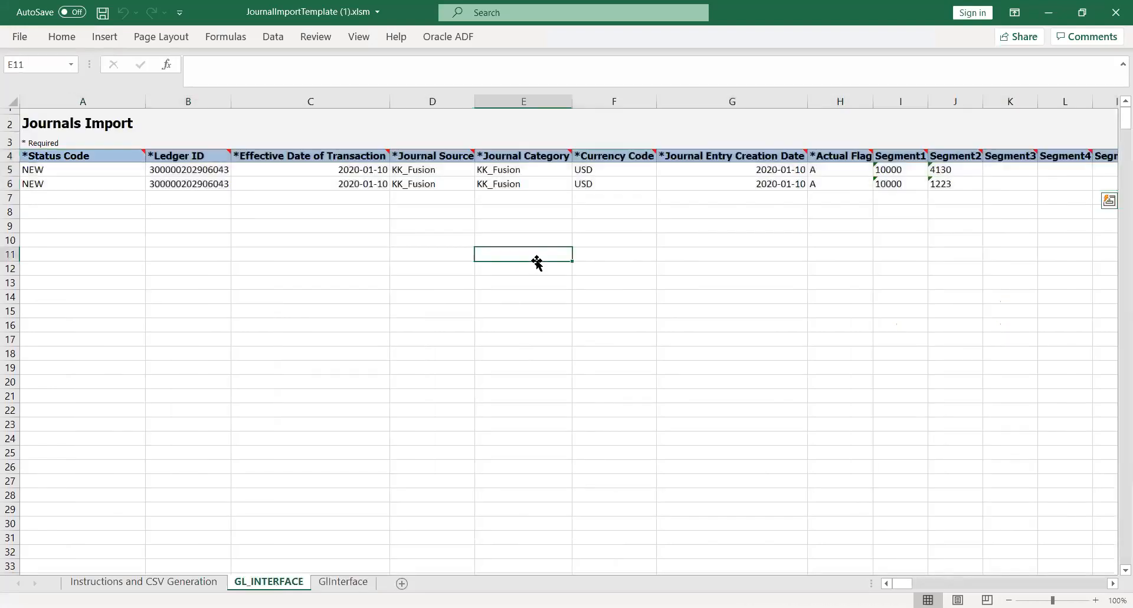
{"action": "left_click", "coordinate": [533, 186]}
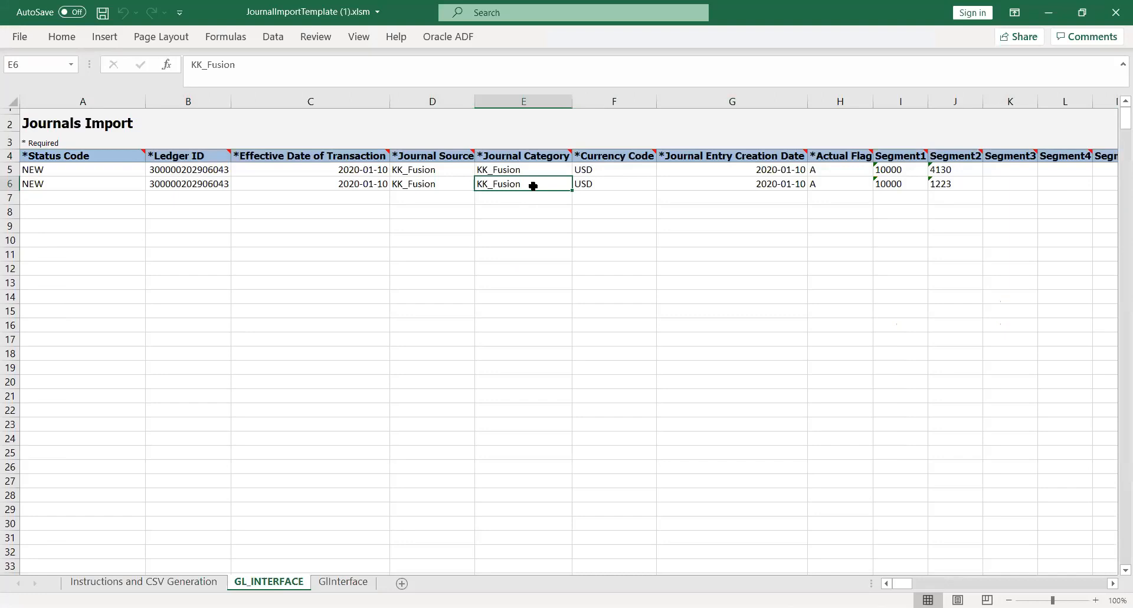
{"action": "key", "text": "Right"}
{"action": "key", "text": "Right"}
{"action": "key", "text": "Right"}
{"action": "key", "text": "Right"}
{"action": "key", "text": "Right"}
{"action": "key", "text": "Right"}
{"action": "key", "text": "Right"}
{"action": "key", "text": "Right"}
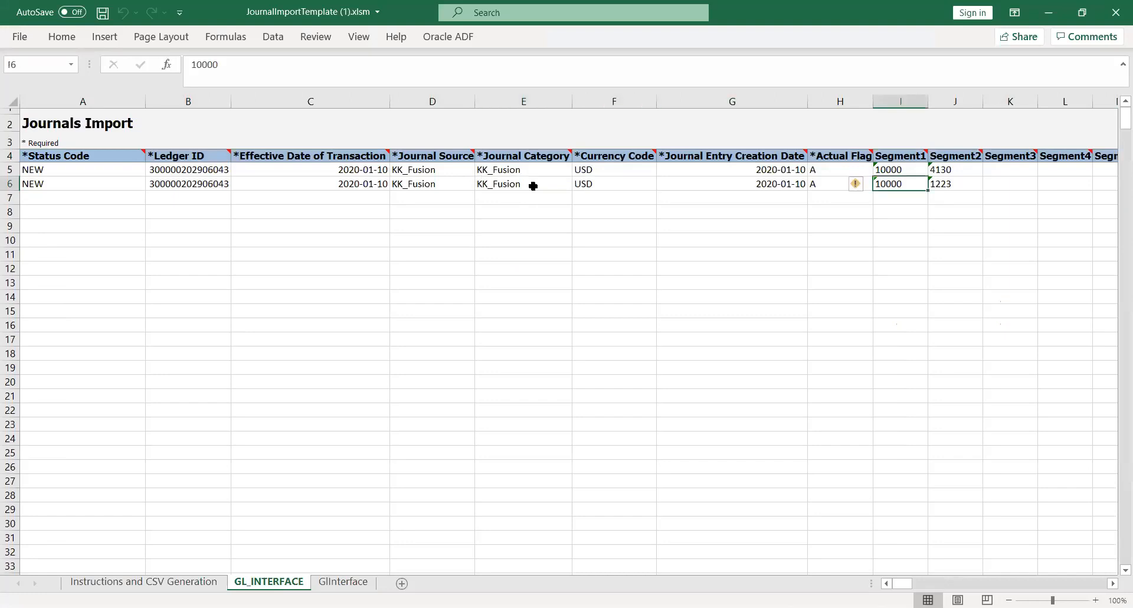
{"action": "key", "text": "Right"}
{"action": "key", "text": "Right"}
{"action": "key", "text": "Right"}
{"action": "key", "text": "Right"}
{"action": "key", "text": "Right"}
{"action": "key", "text": "Right"}
{"action": "key", "text": "Right"}
{"action": "key", "text": "Right"}
{"action": "key", "text": "Right"}
{"action": "key", "text": "Right"}
{"action": "key", "text": "Right"}
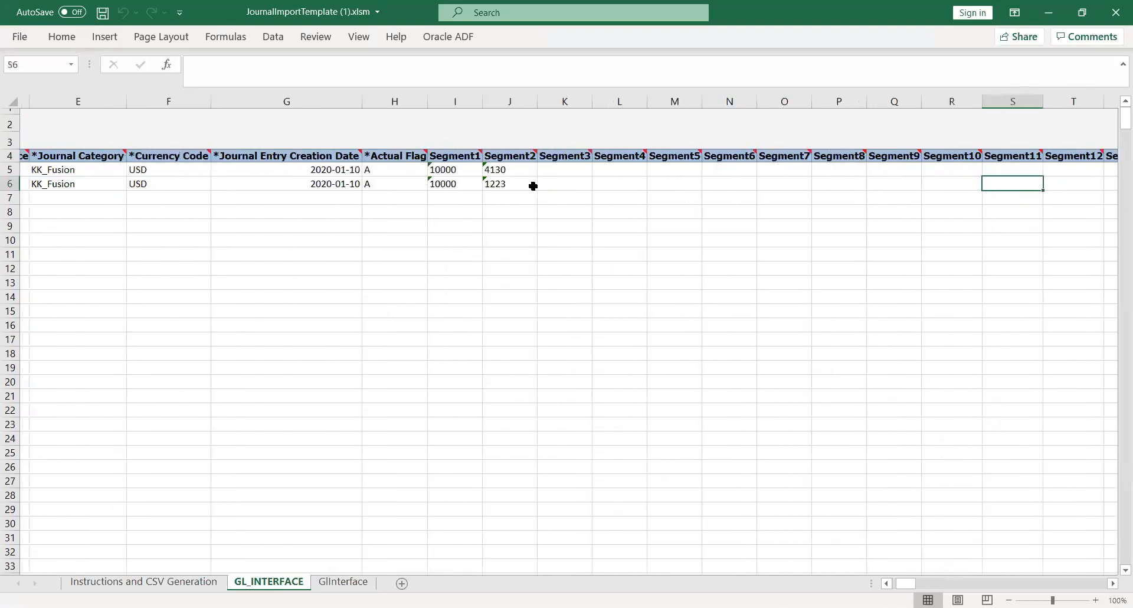
{"action": "key", "text": "Right"}
{"action": "key", "text": "Right"}
{"action": "key", "text": "Right"}
{"action": "key", "text": "Right"}
{"action": "key", "text": "Right"}
{"action": "key", "text": "Right"}
{"action": "key", "text": "Right"}
{"action": "key", "text": "Right"}
{"action": "key", "text": "Right"}
{"action": "key", "text": "Right"}
{"action": "key", "text": "Right"}
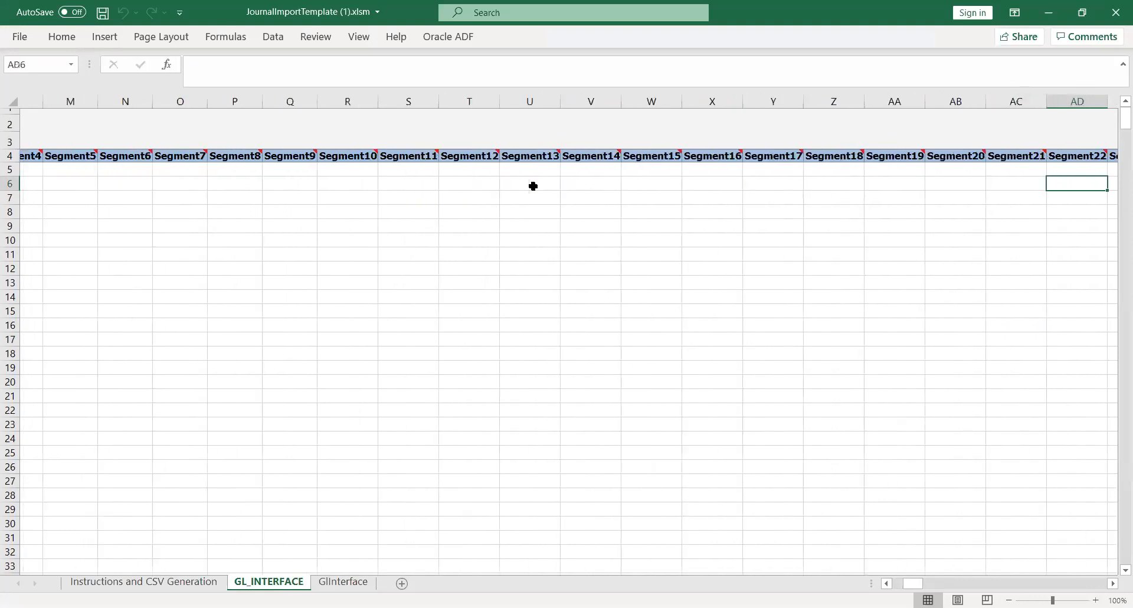
{"action": "key", "text": "Right"}
{"action": "key", "text": "Right"}
{"action": "key", "text": "Right"}
{"action": "key", "text": "Right"}
{"action": "key", "text": "Right"}
{"action": "key", "text": "Right"}
{"action": "key", "text": "Right"}
{"action": "key", "text": "Right"}
{"action": "key", "text": "Right"}
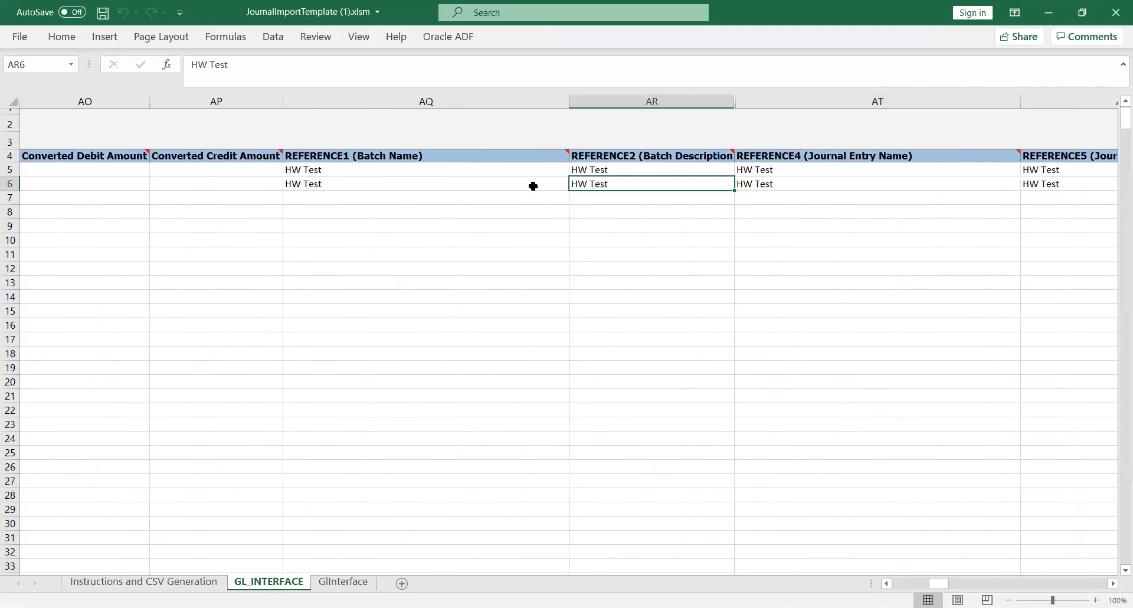
- Examine the REFERENCE1, REFERENCE2, REFERENCE4 and REFERENCE5 headers for the batch and journal entry names and descriptions
{"action": "key", "text": "Left"}
{"action": "key", "text": "Up"}
{"action": "key", "text": "Up"}
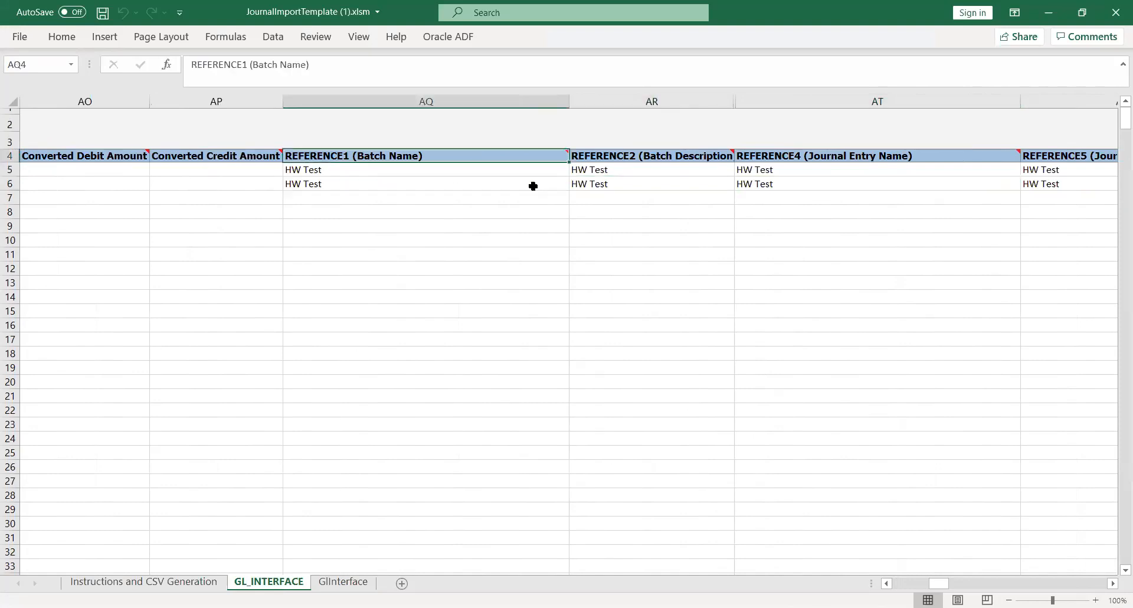
{"action": "key", "text": "Right"}
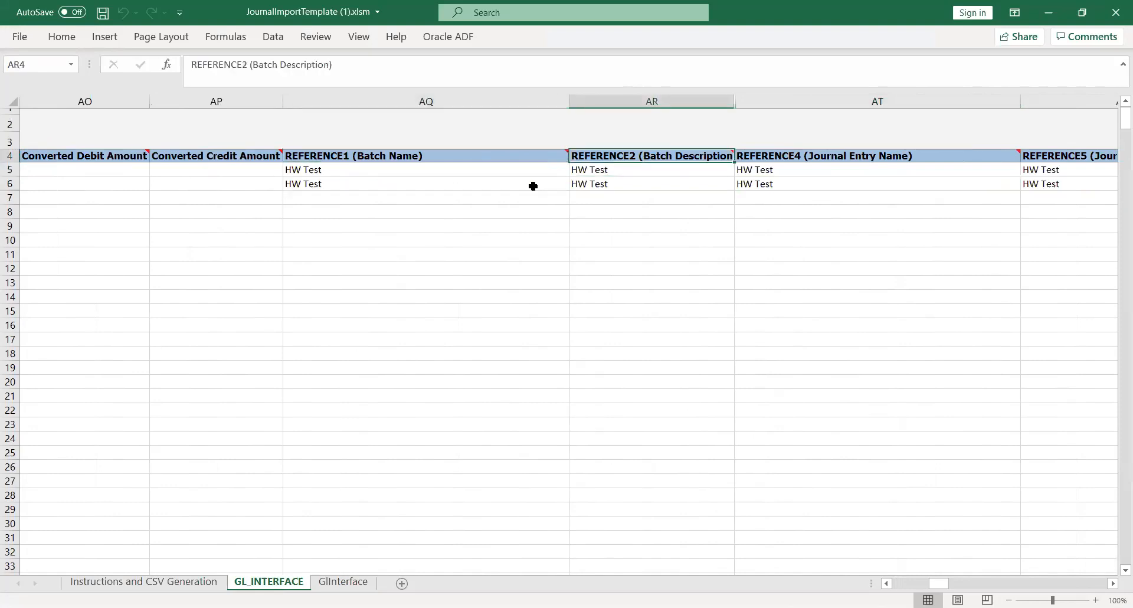
{"action": "key", "text": "Right"}
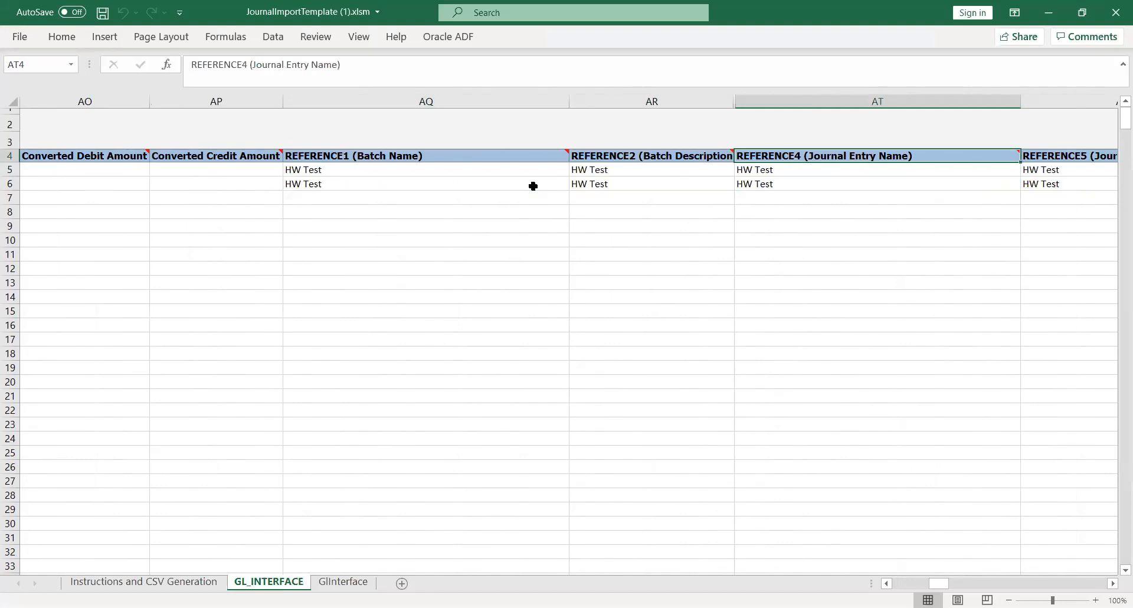
{"action": "key", "text": "Right"}
{"action": "key", "text": "Right"}
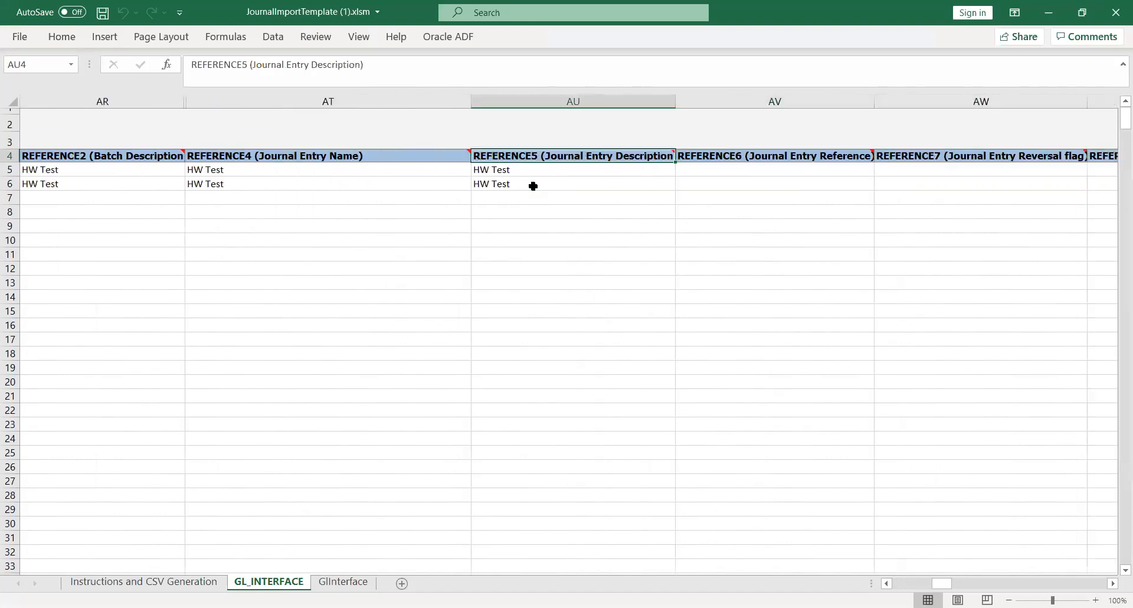
{"action": "key", "text": "Left"}
{"action": "key", "text": "Left"}
{"action": "key", "text": "Left"}
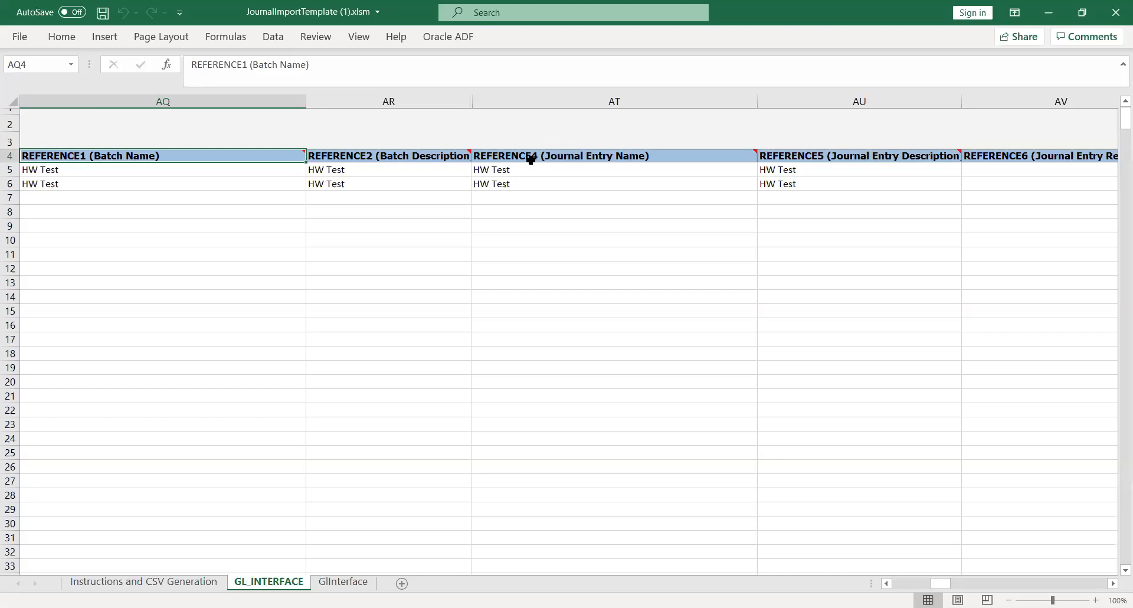
- Switch back to Oracle Fusion in the browser and refresh the scheduled processes list again
{"action": "key", "text": "alt+Tab"}
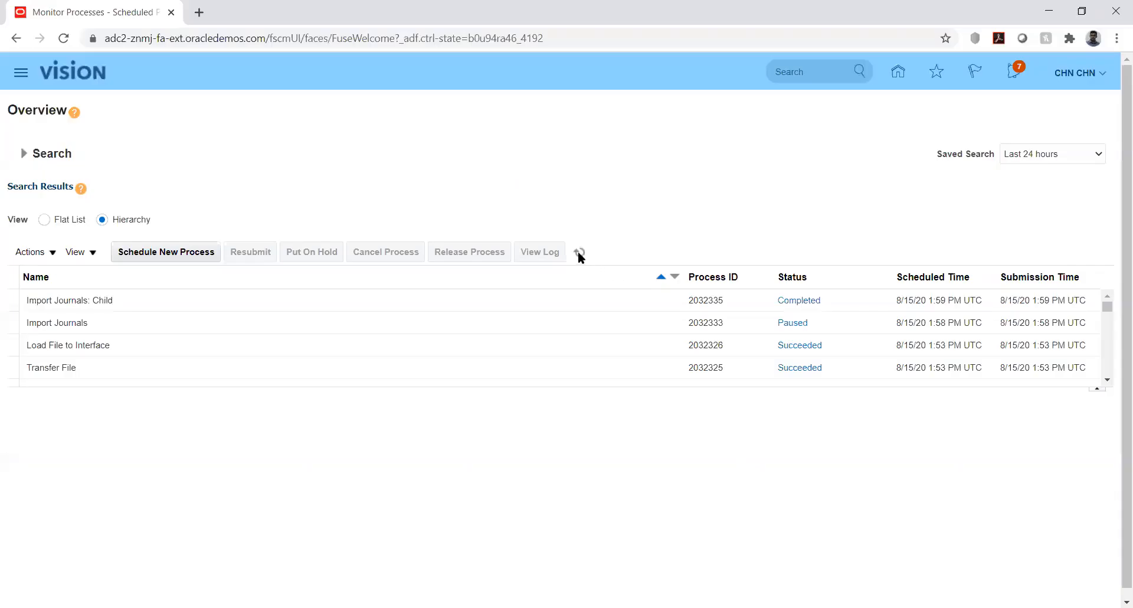
{"action": "left_click", "coordinate": [579, 252]}
- Open Manage Journals from the General Accounting Journals work area and search the journals of accounting period Feb-20
{"action": "left_click", "coordinate": [898, 74]}
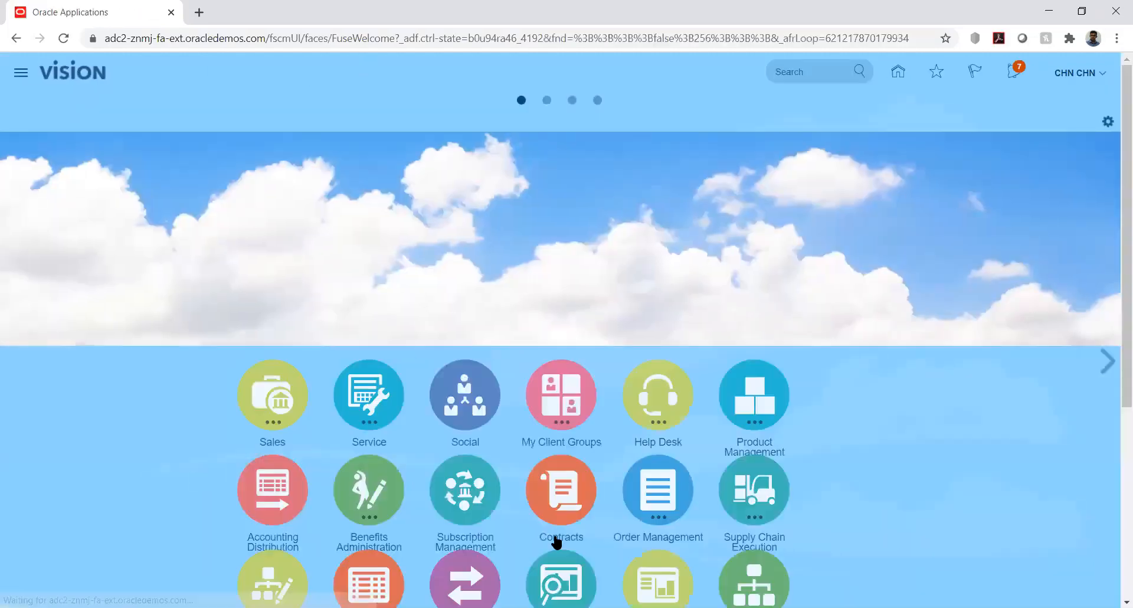
{"action": "scroll", "coordinate": [1117, 425], "scroll_direction": "down", "scroll_amount": 5}
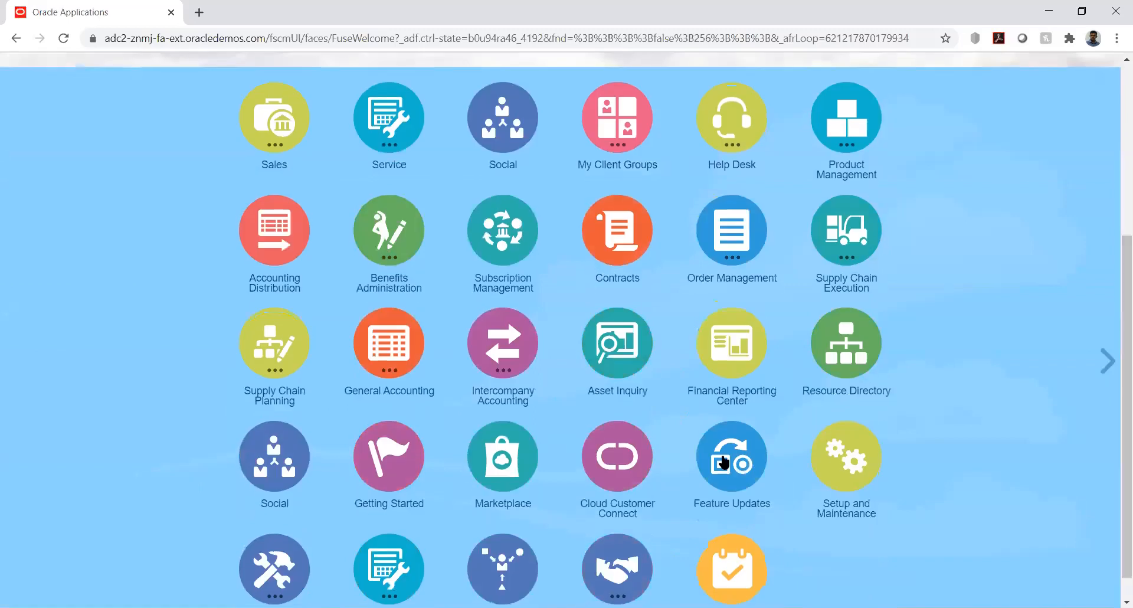
{"action": "left_click", "coordinate": [396, 348]}
{"action": "left_click", "coordinate": [390, 437]}
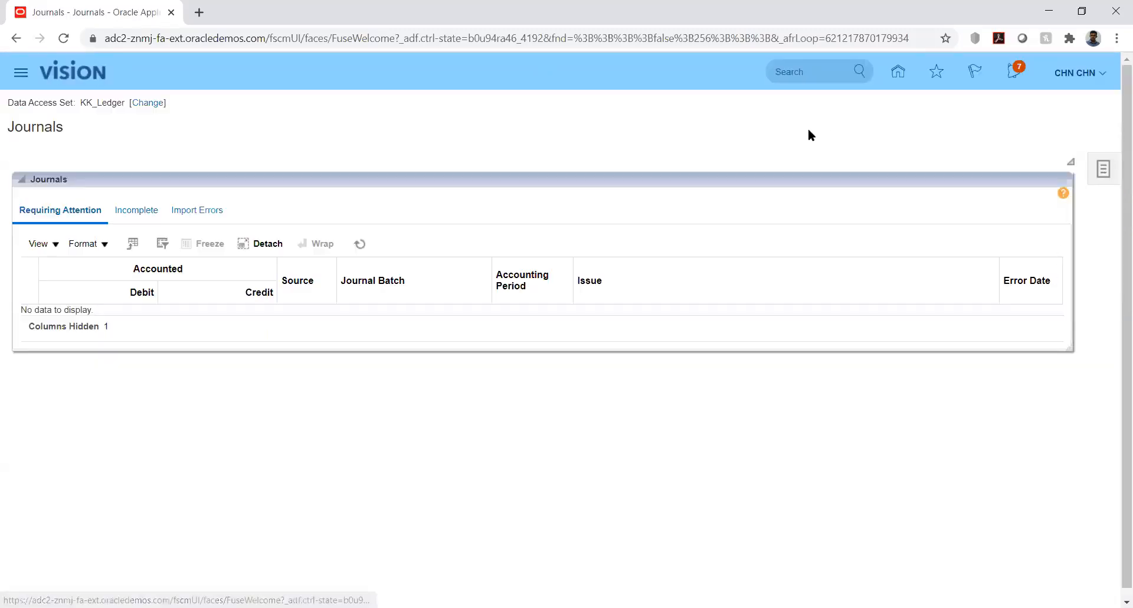
{"action": "left_click", "coordinate": [1104, 170]}
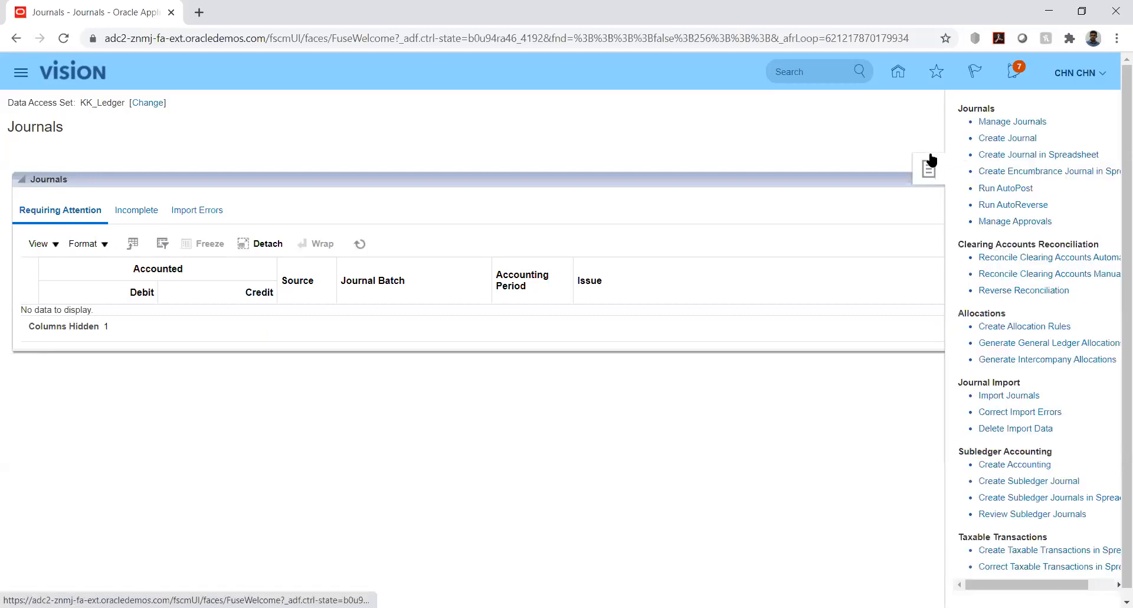
{"action": "left_click", "coordinate": [998, 123]}
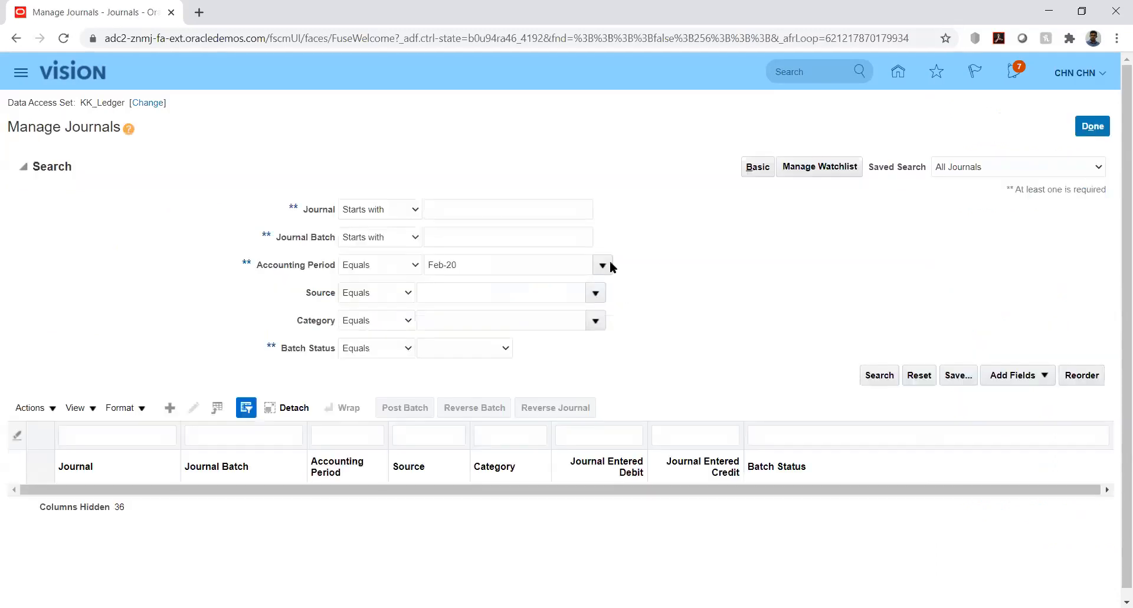
{"action": "left_click", "coordinate": [877, 376]}
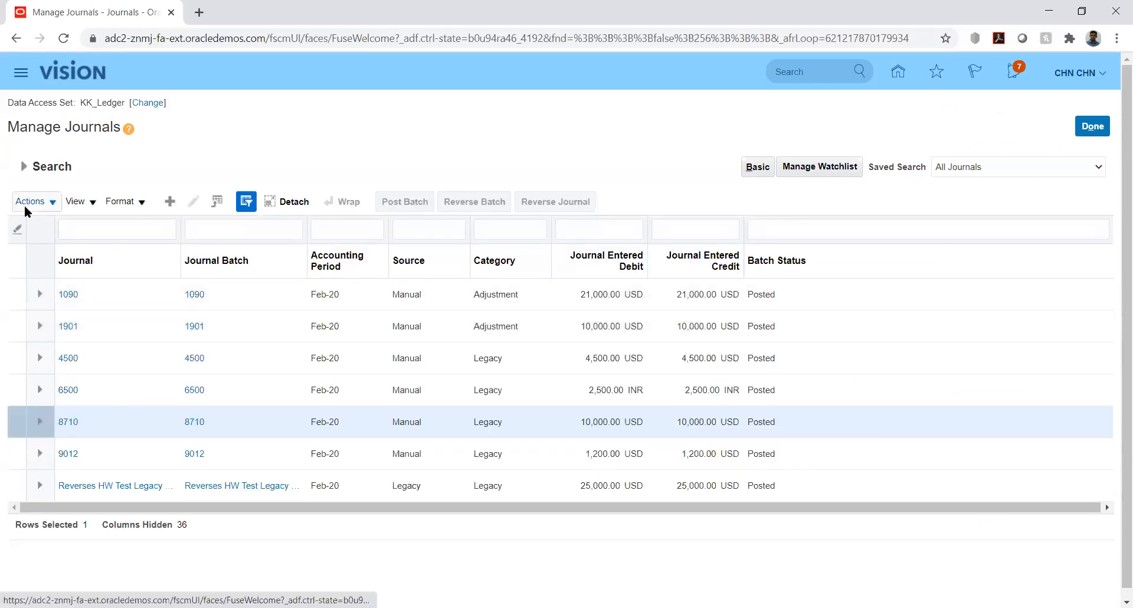
- Change the accounting period criterion to Jan-20 and search the journals again
{"action": "left_click", "coordinate": [24, 165]}
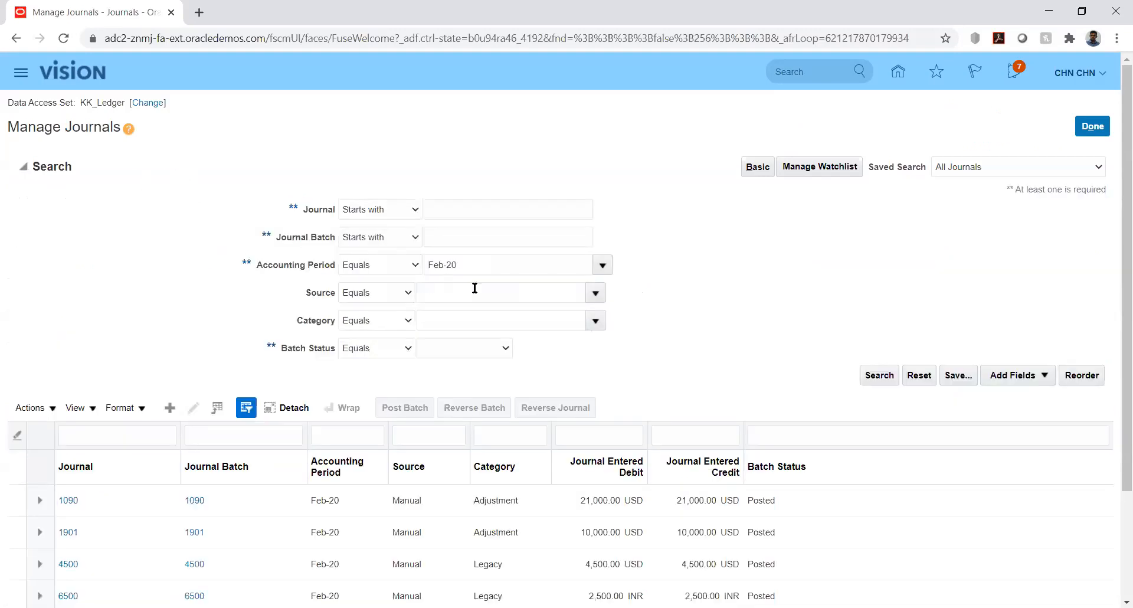
{"action": "left_click", "coordinate": [605, 265]}
{"action": "left_click", "coordinate": [880, 378]}
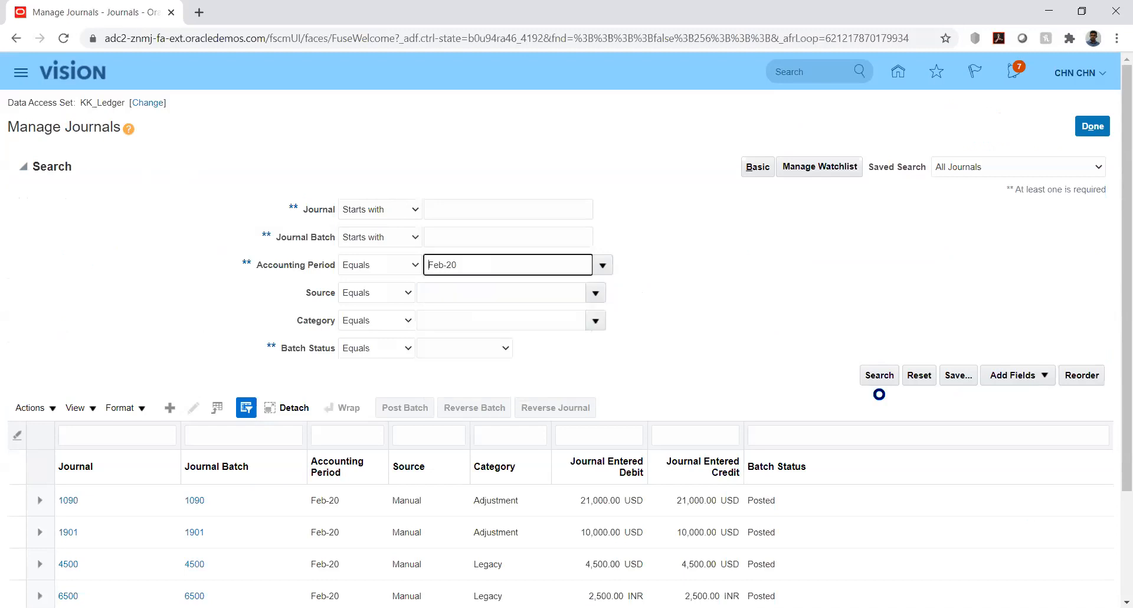
{"action": "left_click", "coordinate": [880, 376]}
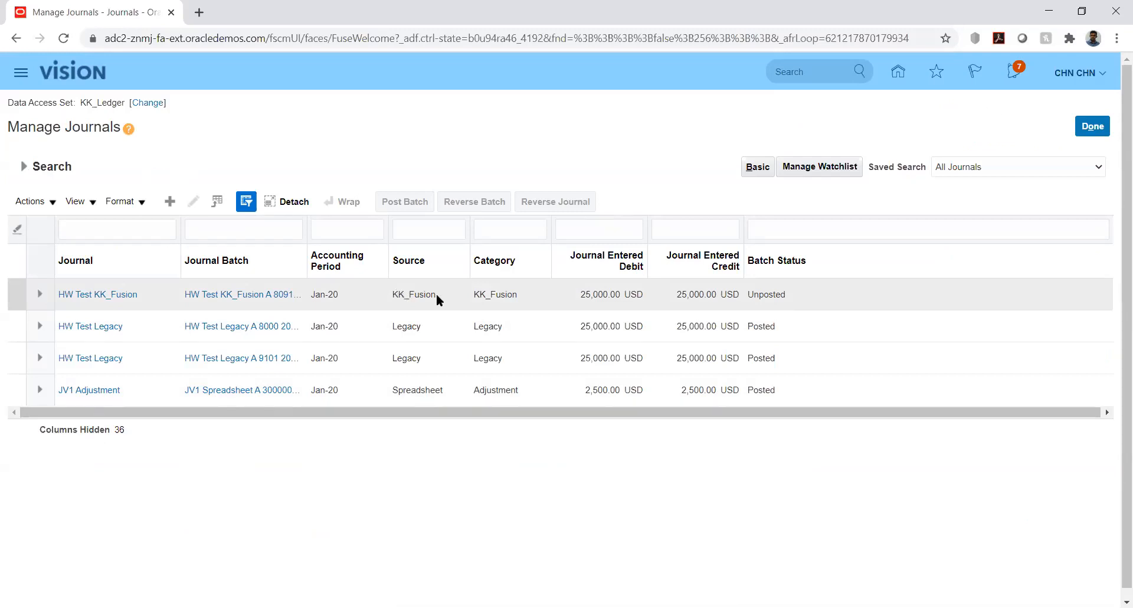
- Open the HW Test KK_Fusion journal and examine its full journal batch name without changing it
{"action": "left_click", "coordinate": [109, 293]}
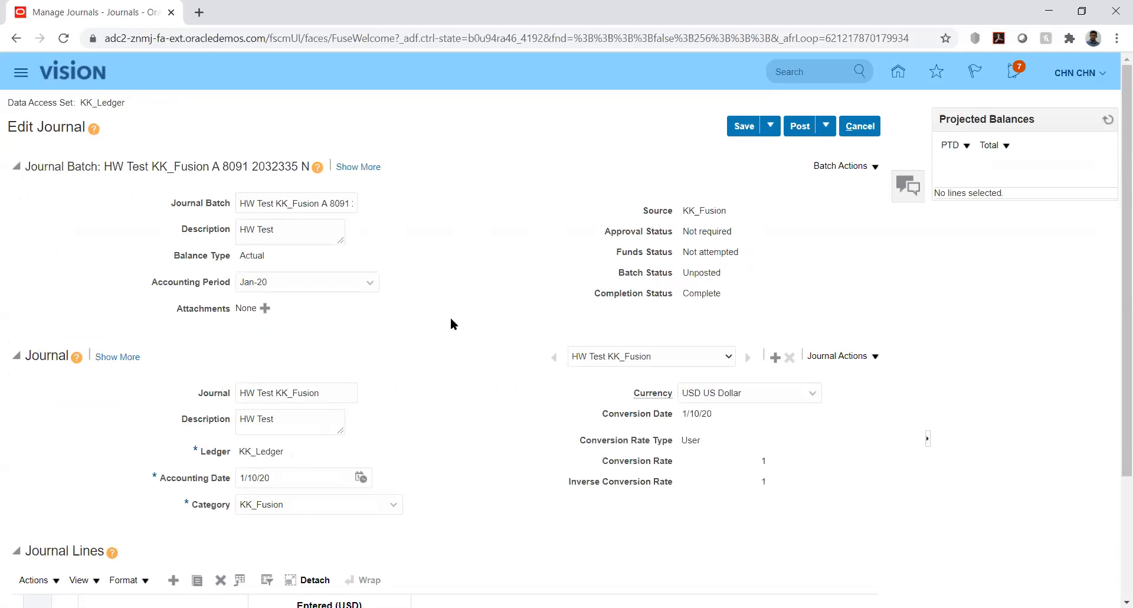
{"action": "double_click", "coordinate": [279, 204]}
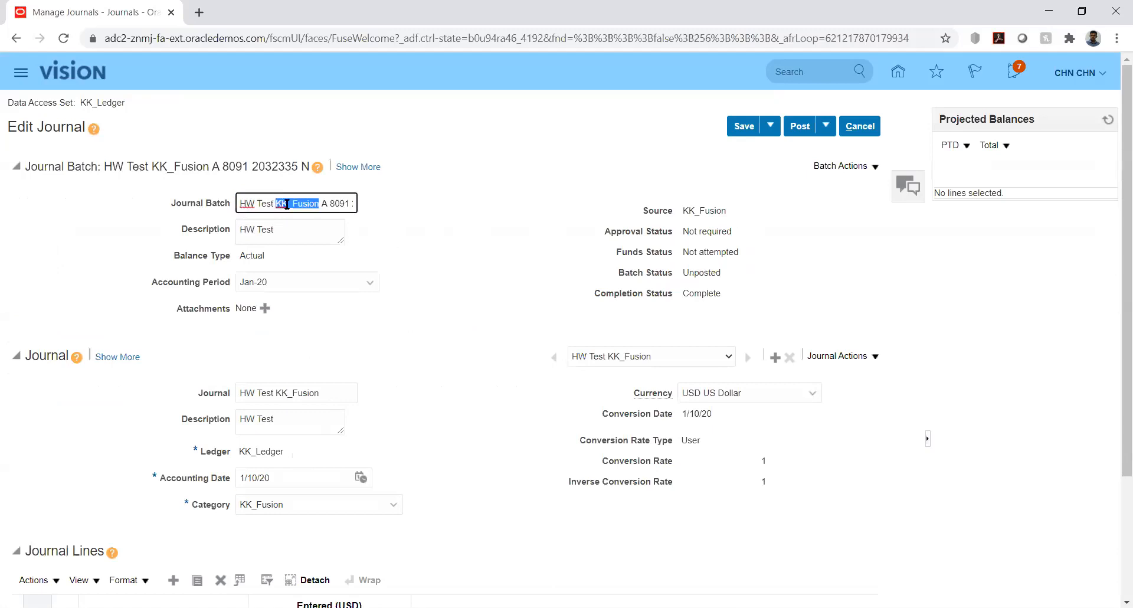
{"action": "left_click", "coordinate": [329, 203]}
{"action": "key", "text": "Right"}
{"action": "key", "text": "Right"}
{"action": "key", "text": "Right"}
{"action": "key", "text": "Right"}
{"action": "key", "text": "Right"}
{"action": "key", "text": "Right"}
{"action": "key", "text": "Right"}
{"action": "key", "text": "Right"}
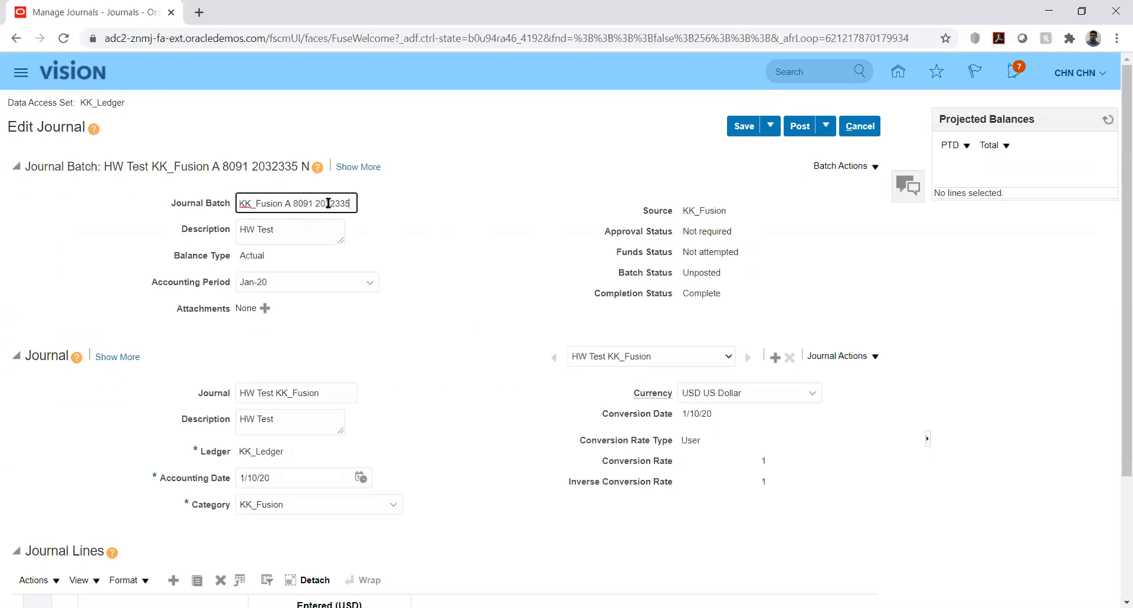
{"action": "key", "text": "Home"}
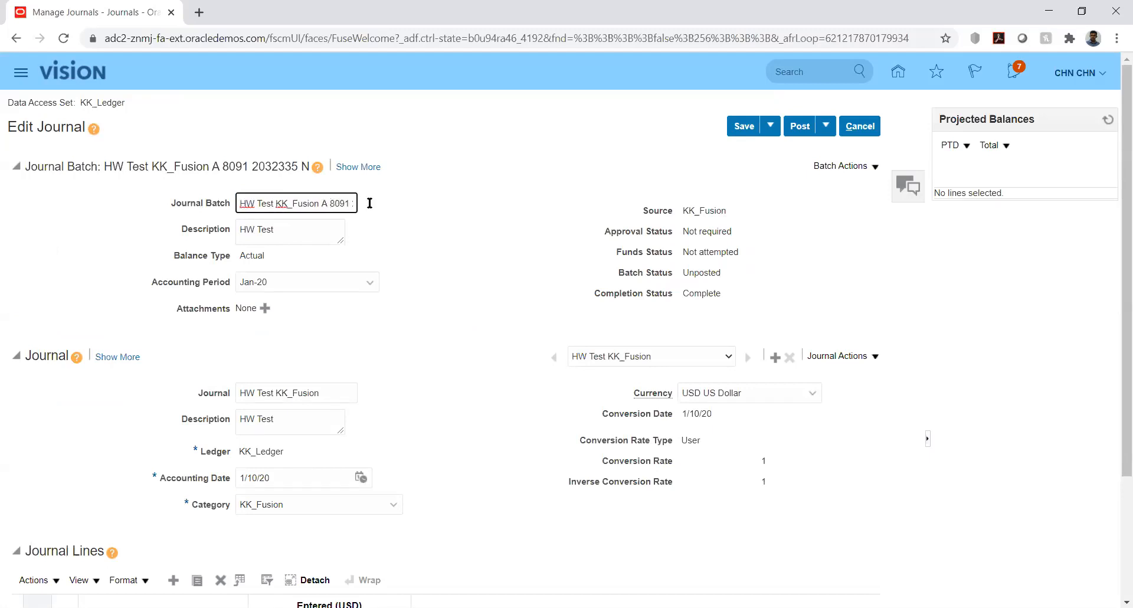
{"action": "left_click", "coordinate": [477, 218]}
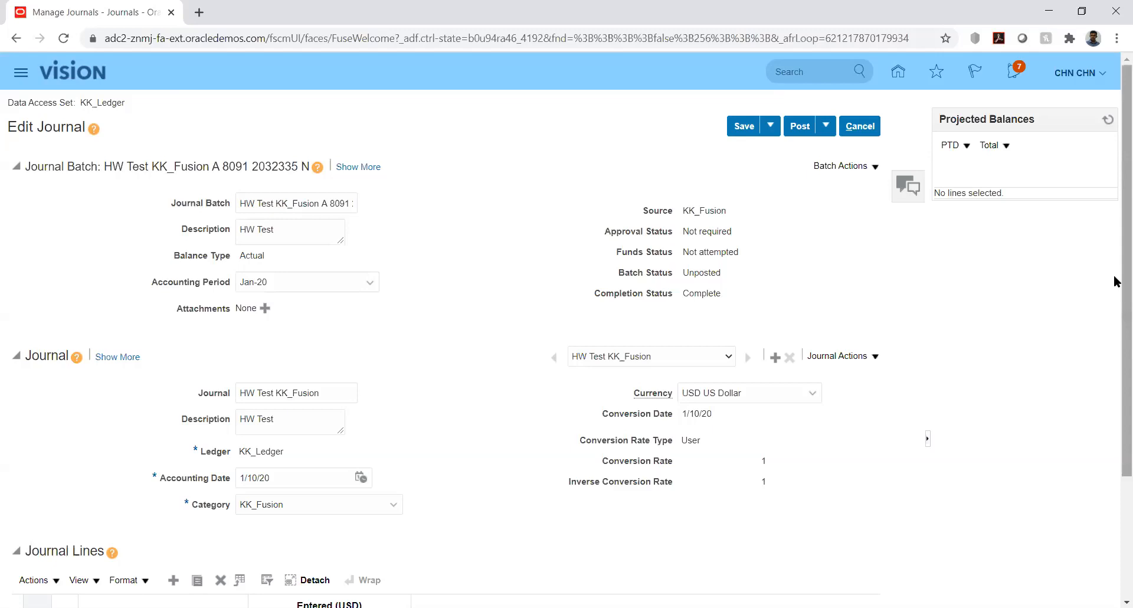
- Examine the HW Test KK_Fusion journal's lines and header, and highlight the group identifier in its batch name
{"action": "left_click_drag", "start_coordinate": [1117, 281], "coordinate": [1118, 417]}
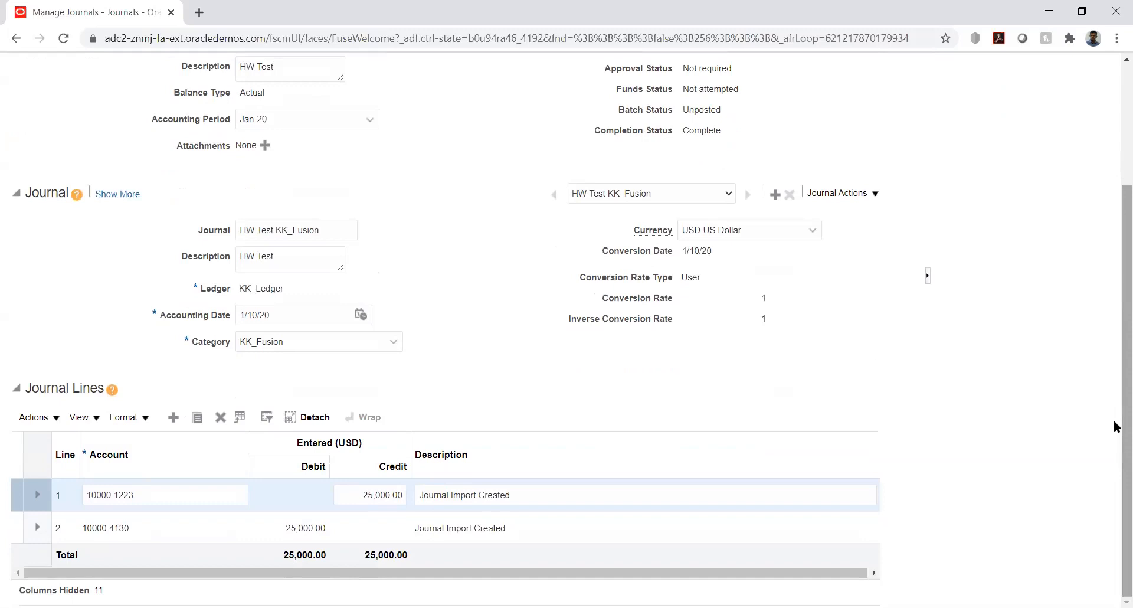
{"action": "left_click_drag", "start_coordinate": [1116, 426], "coordinate": [1116, 333]}
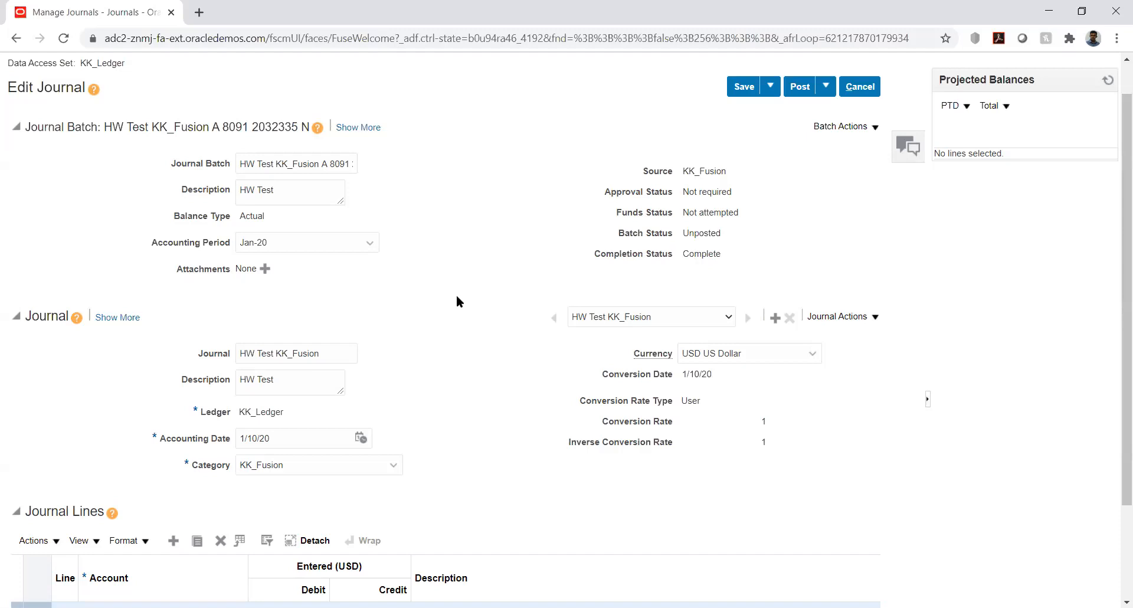
{"action": "double_click", "coordinate": [230, 124]}
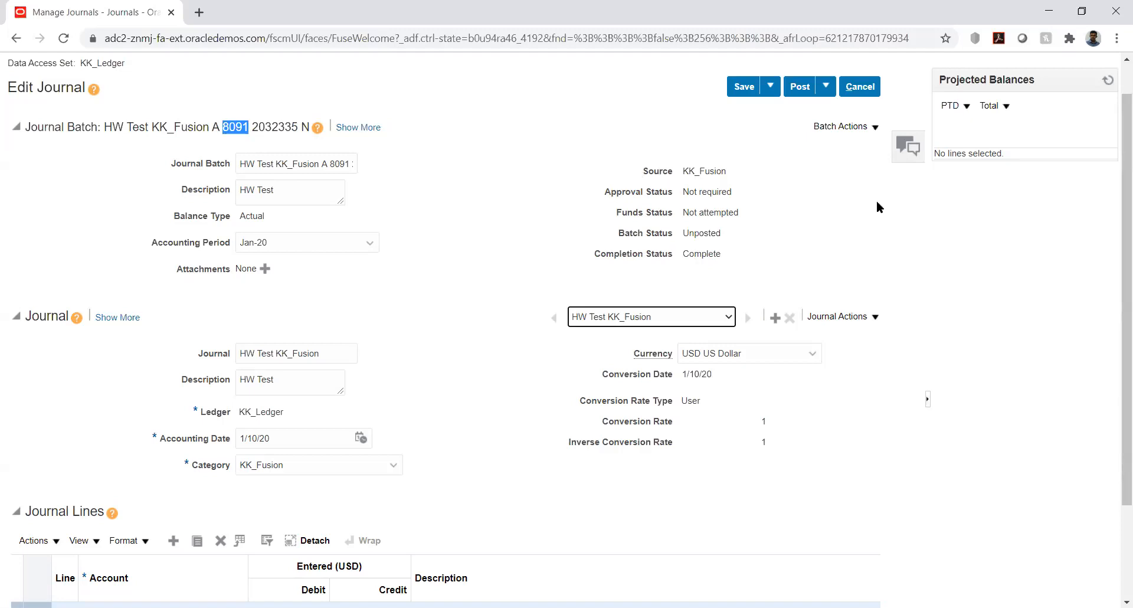
{"action": "left_click", "coordinate": [1035, 227]}
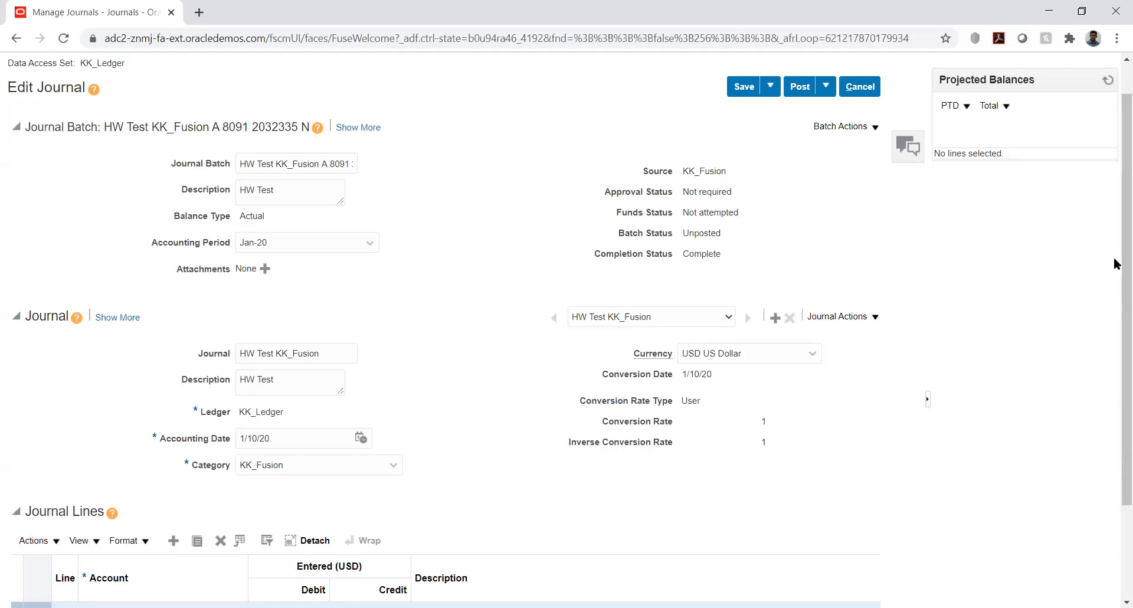
- Post the HW Test KK_Fusion journal batch and return to the journal list
{"action": "left_click_drag", "start_coordinate": [1117, 258], "coordinate": [1114, 231]}
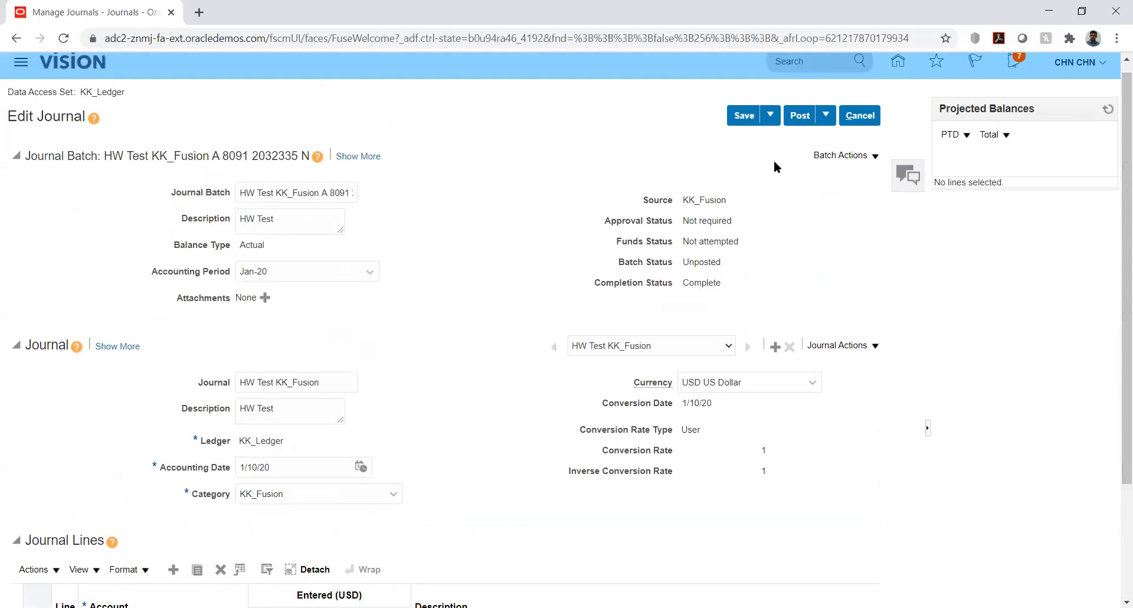
{"action": "left_click", "coordinate": [798, 113]}
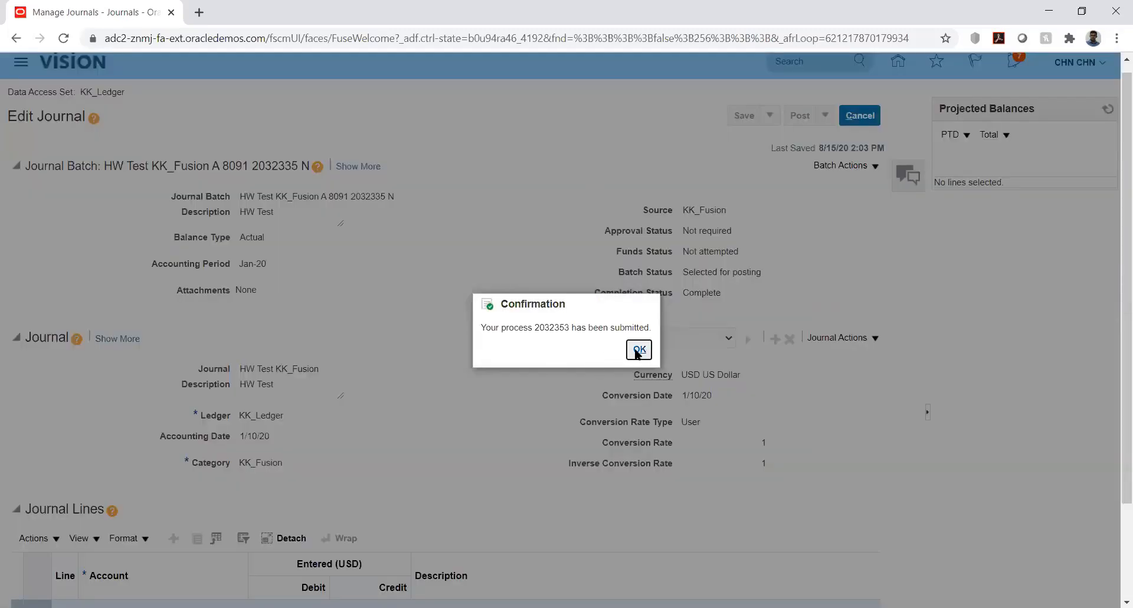
{"action": "left_click", "coordinate": [639, 351]}
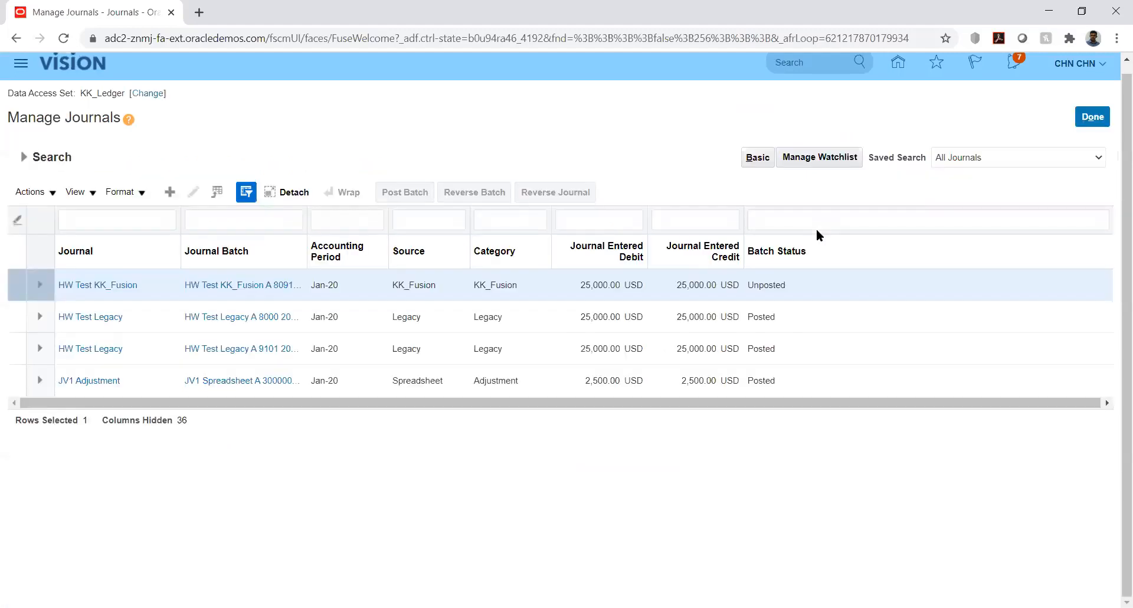
- Leave and reopen Manage Journals, search accounting period Jan-20, and check the HW Test KK_Fusion journal's batch status
{"action": "left_click", "coordinate": [1090, 118]}
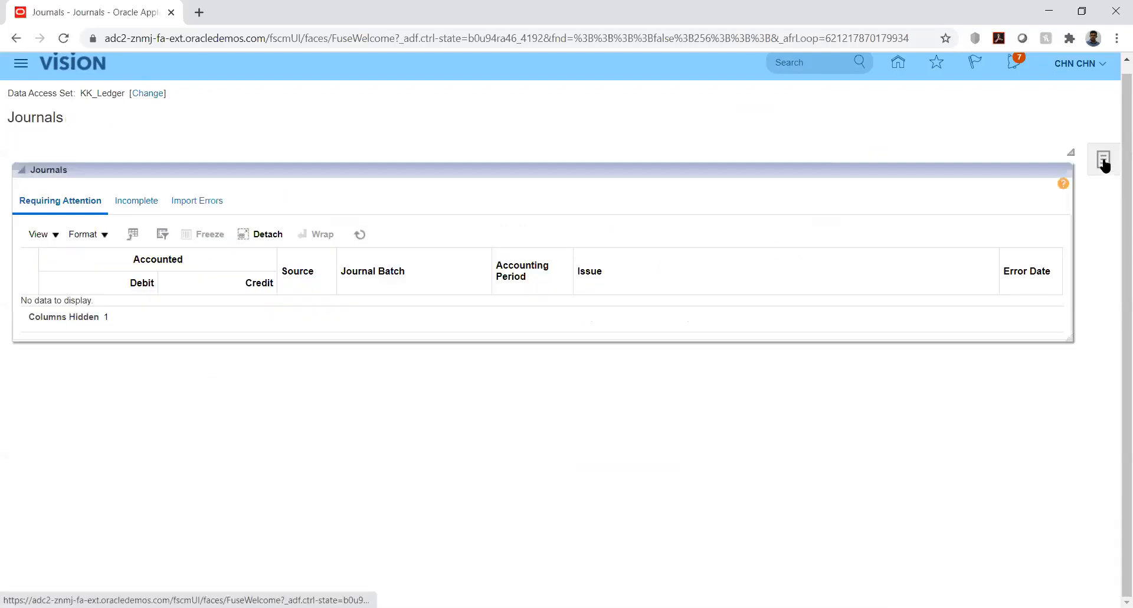
{"action": "left_click", "coordinate": [1104, 163]}
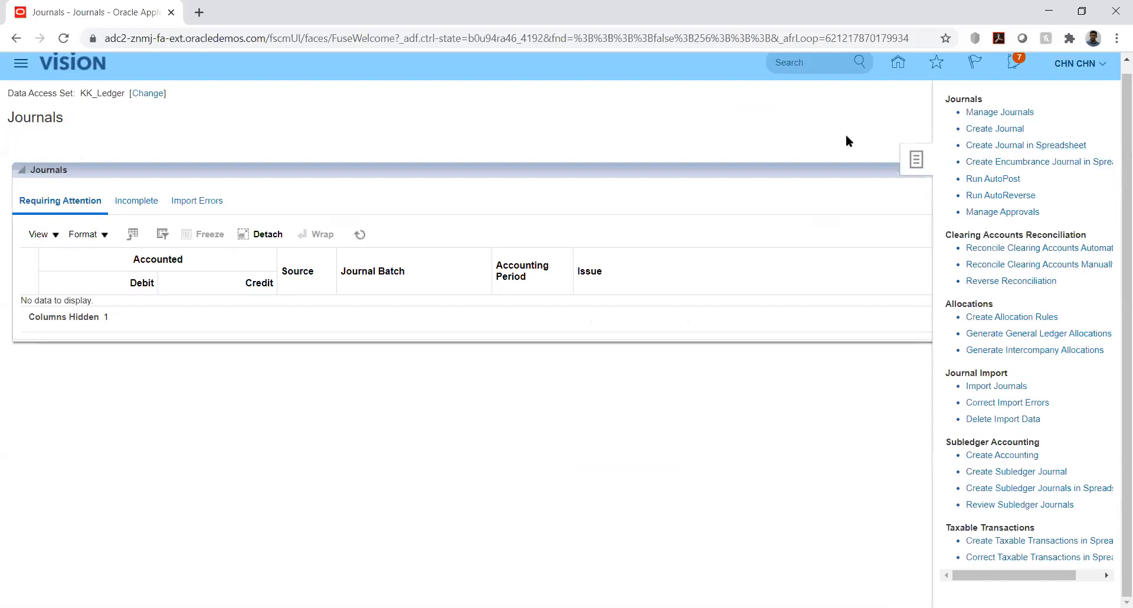
{"action": "left_click", "coordinate": [821, 118]}
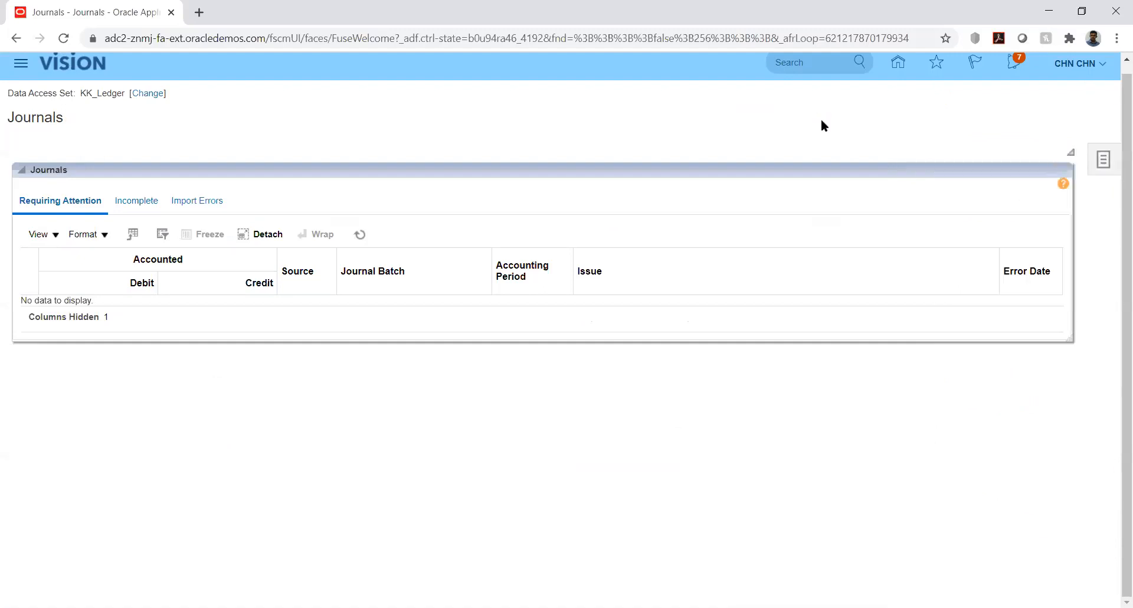
{"action": "left_click", "coordinate": [1100, 163]}
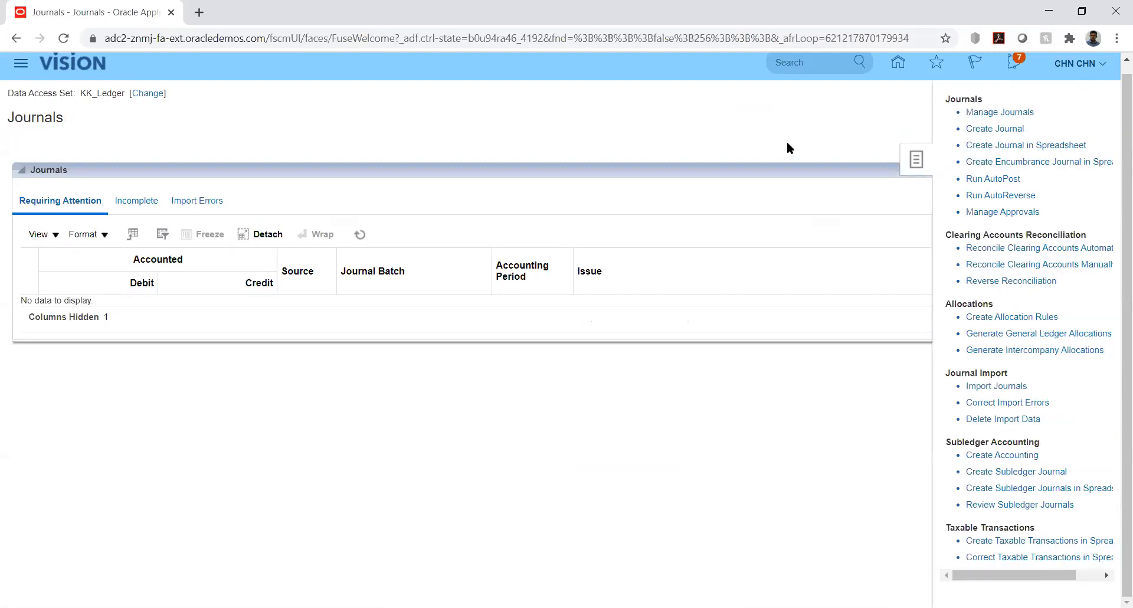
{"action": "left_click", "coordinate": [600, 260]}
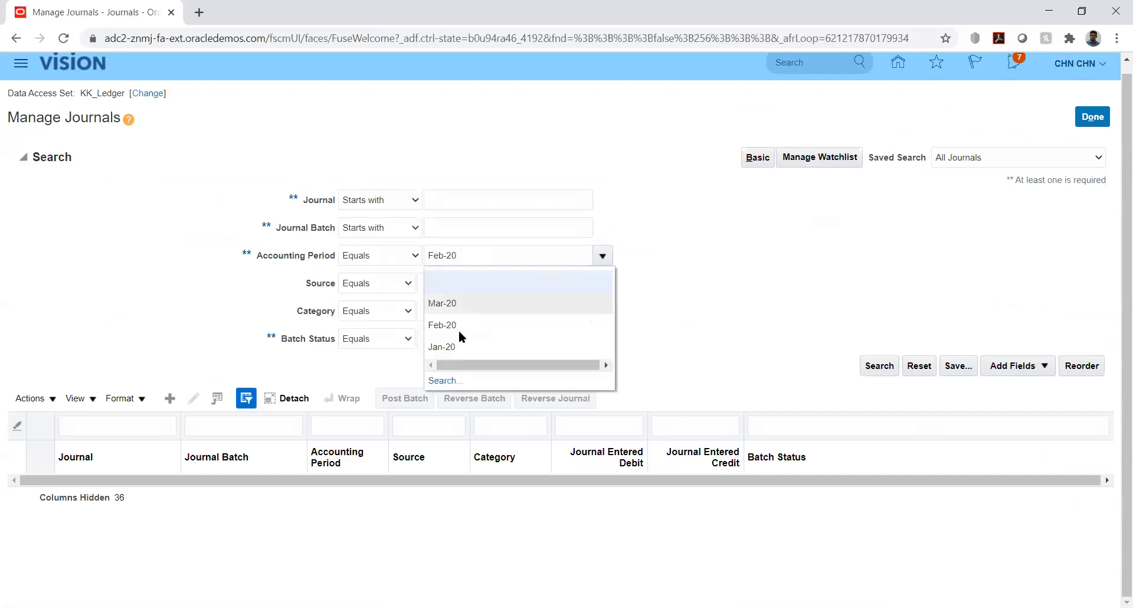
{"action": "left_click", "coordinate": [466, 346]}
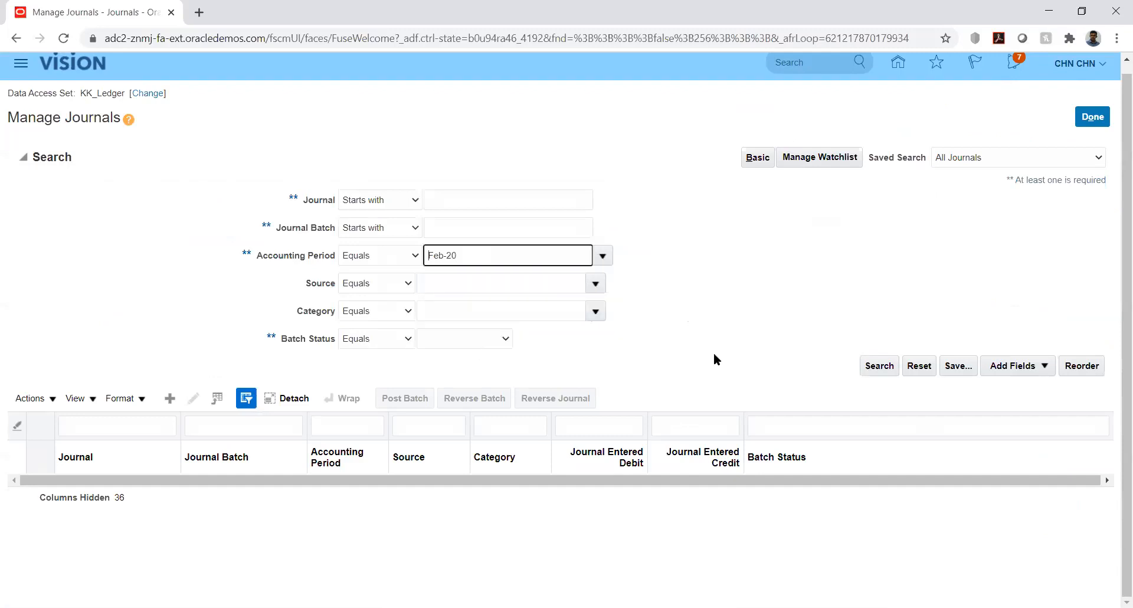
{"action": "left_click", "coordinate": [876, 365]}
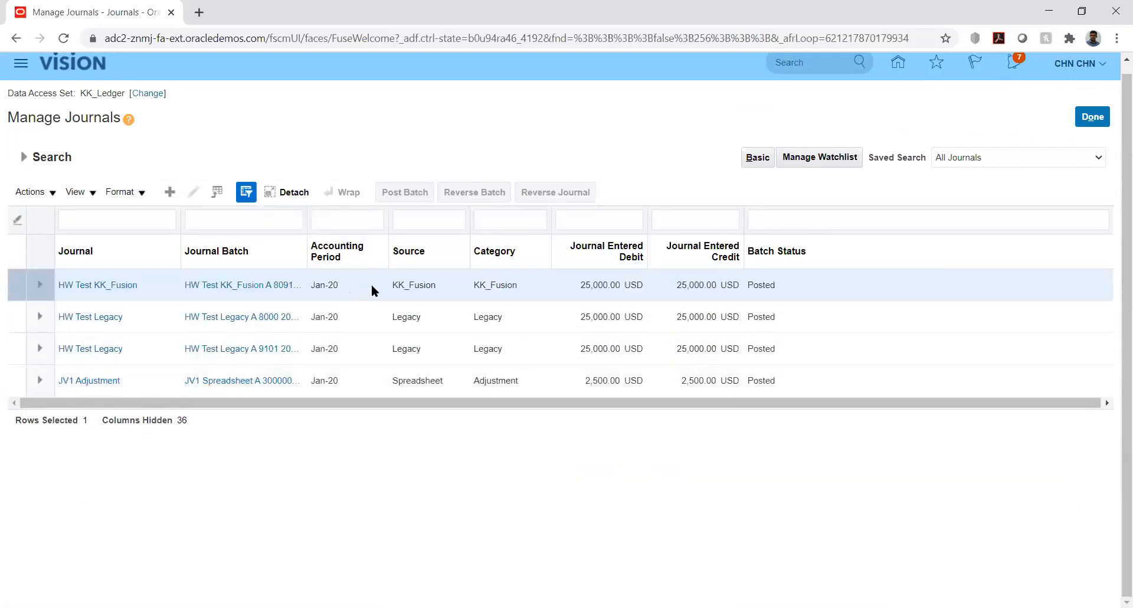
{"action": "left_click", "coordinate": [374, 284]}
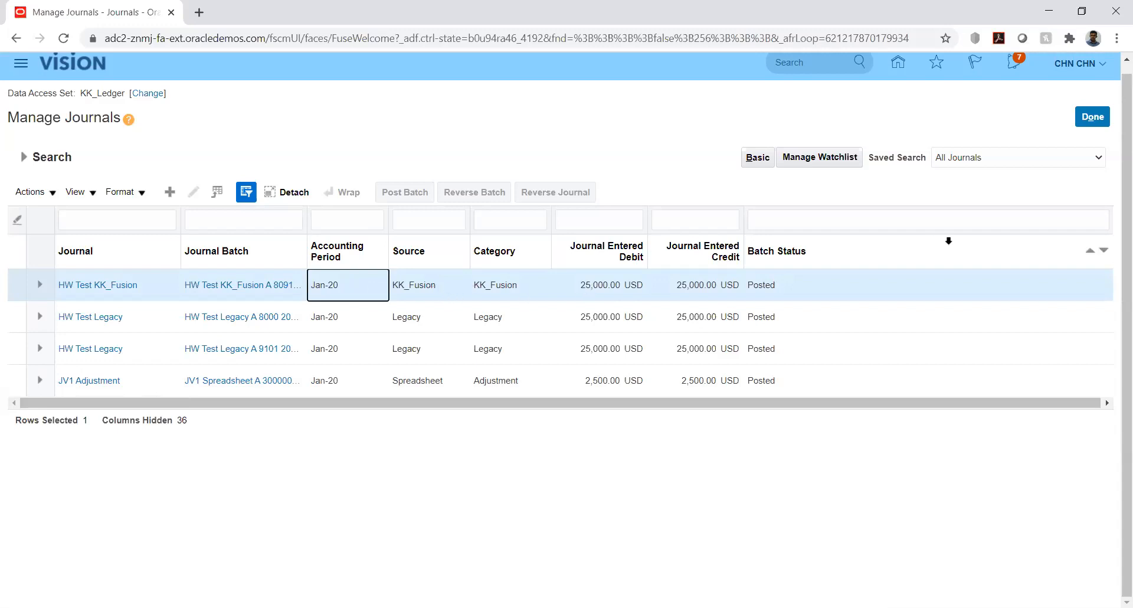
- Open the HW Test KK_Fusion journal and reverse its batch into period Jan-20 using the reversal method Switch DR or CR
{"action": "left_click", "coordinate": [108, 285]}
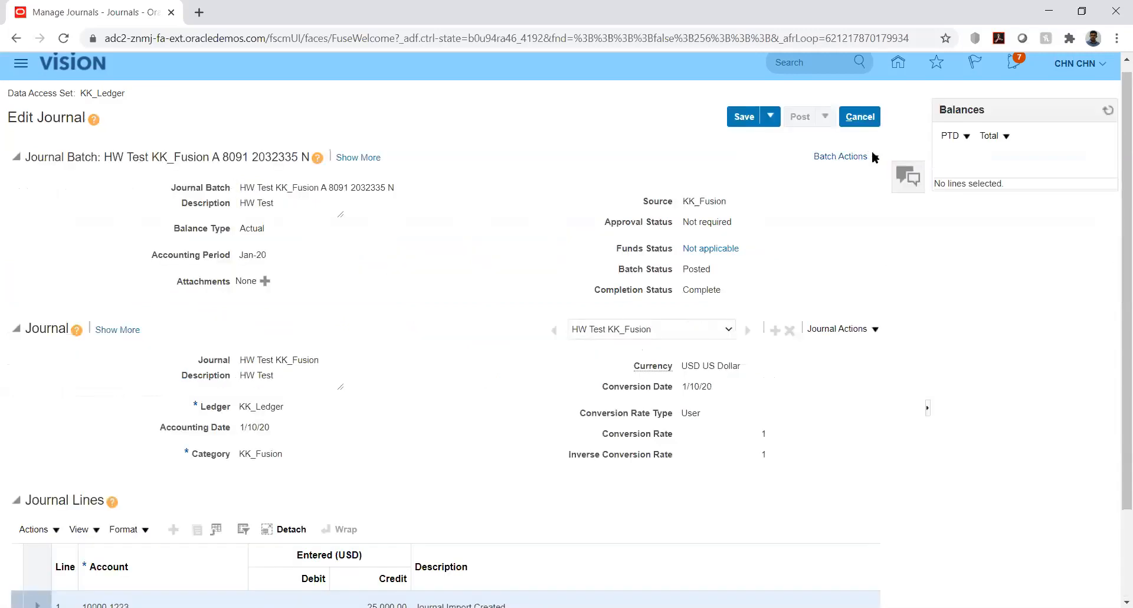
{"action": "left_click", "coordinate": [872, 154]}
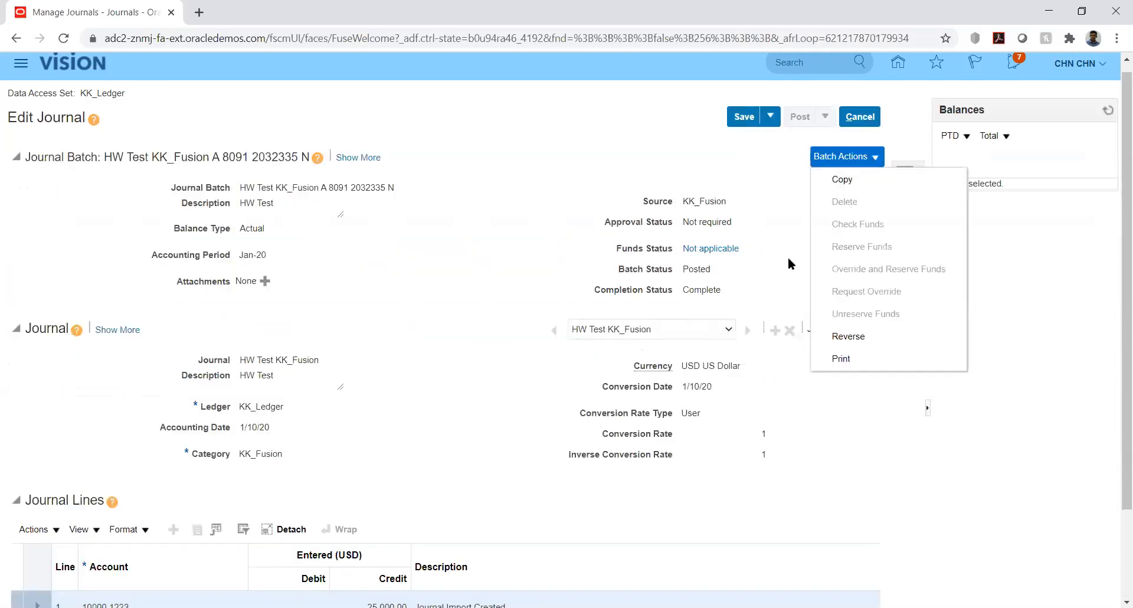
{"action": "left_click", "coordinate": [863, 337]}
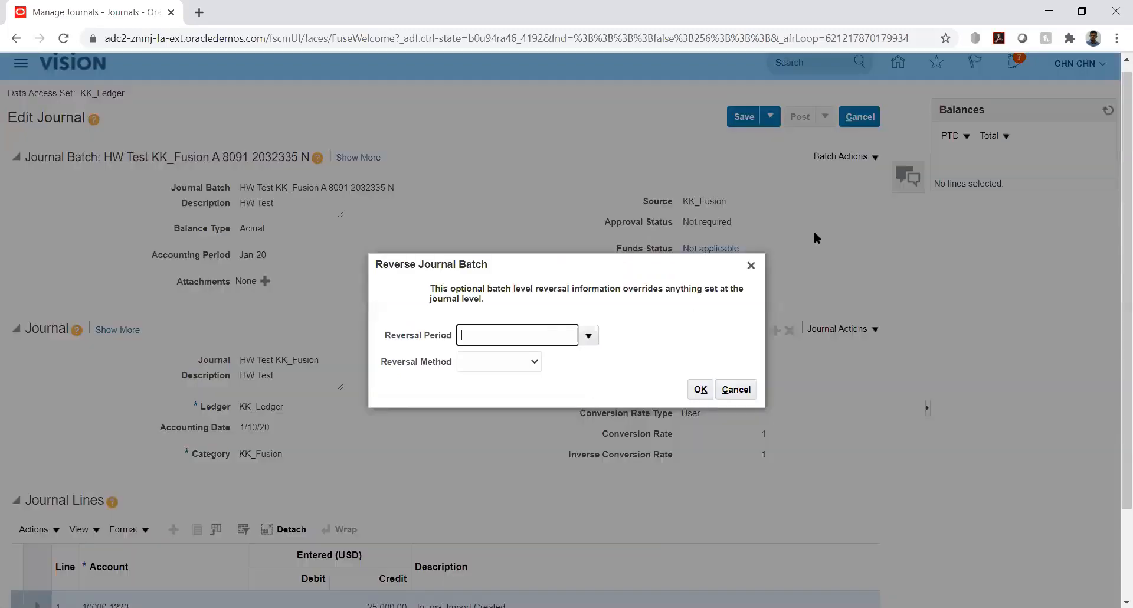
{"action": "left_click", "coordinate": [588, 336]}
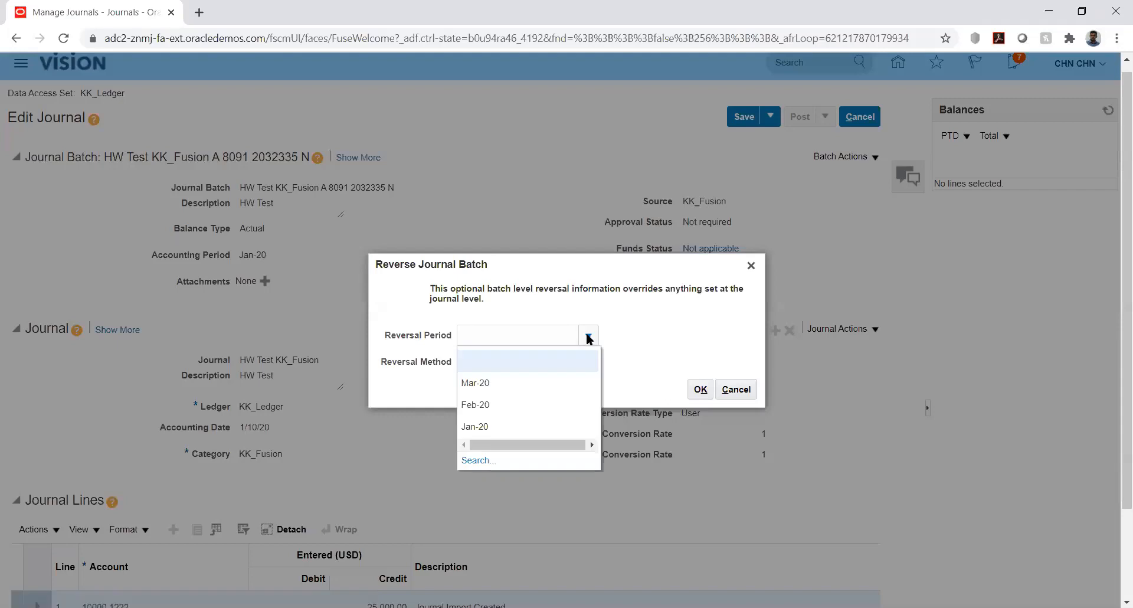
{"action": "left_click", "coordinate": [617, 325]}
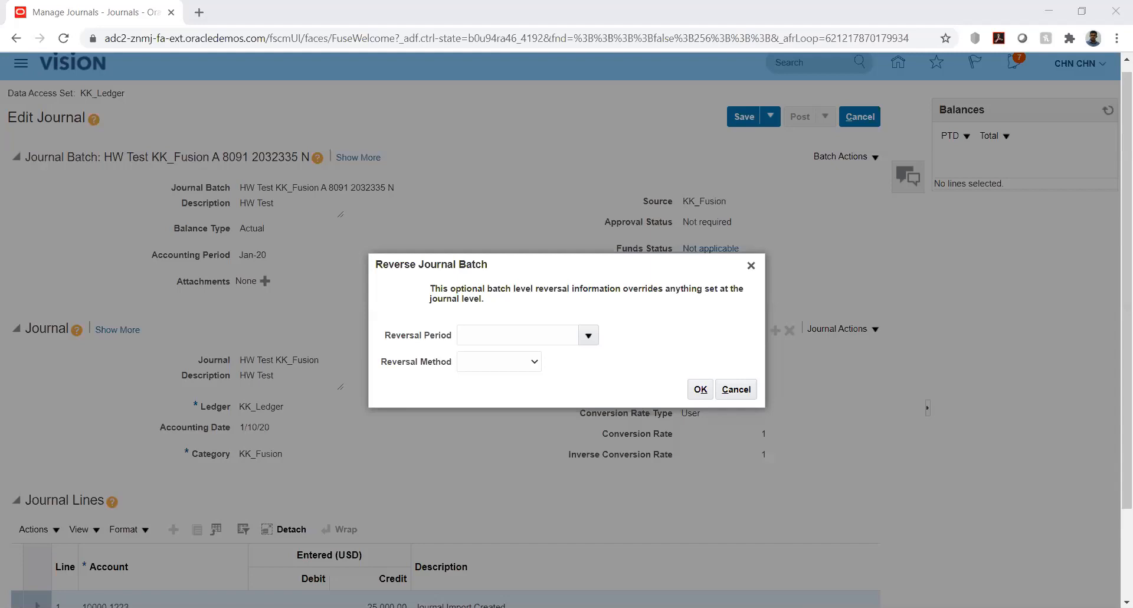
{"action": "left_click", "coordinate": [587, 337]}
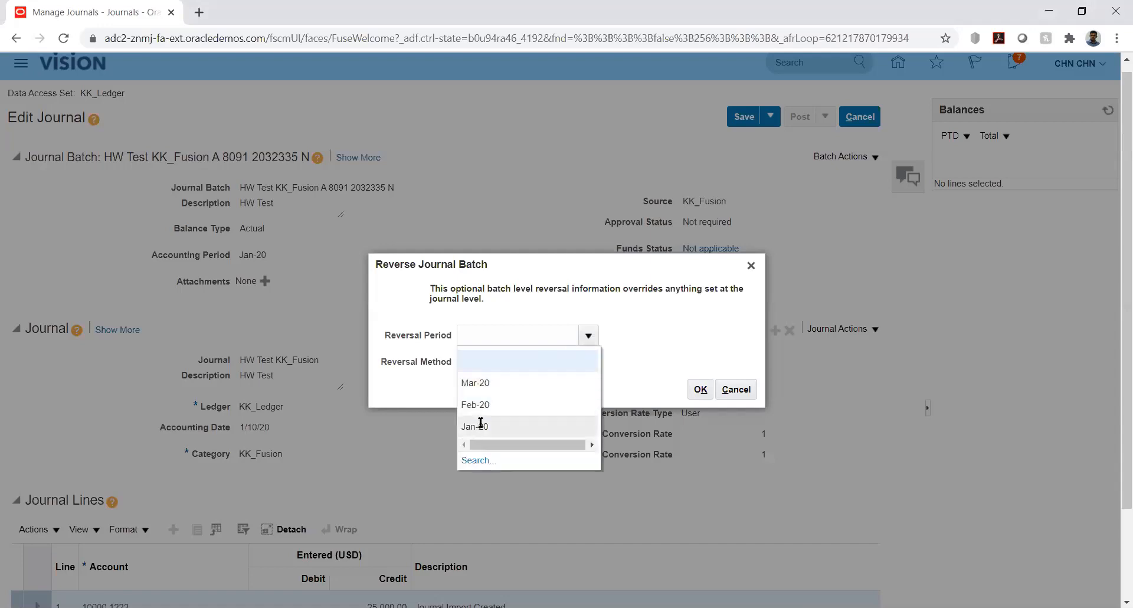
{"action": "left_click", "coordinate": [481, 424]}
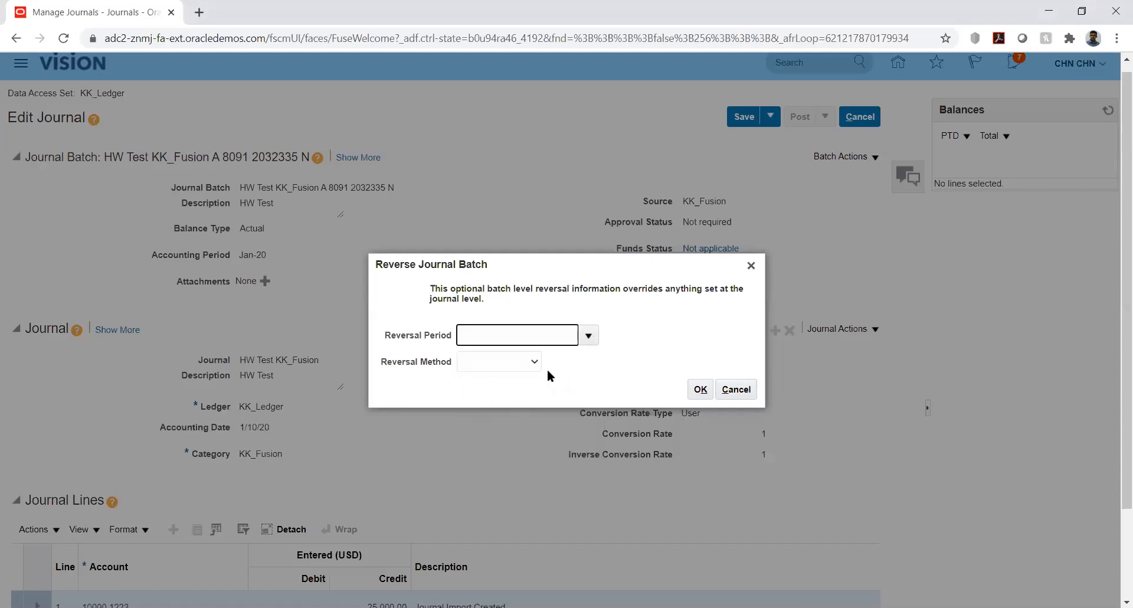
{"action": "left_click", "coordinate": [527, 363]}
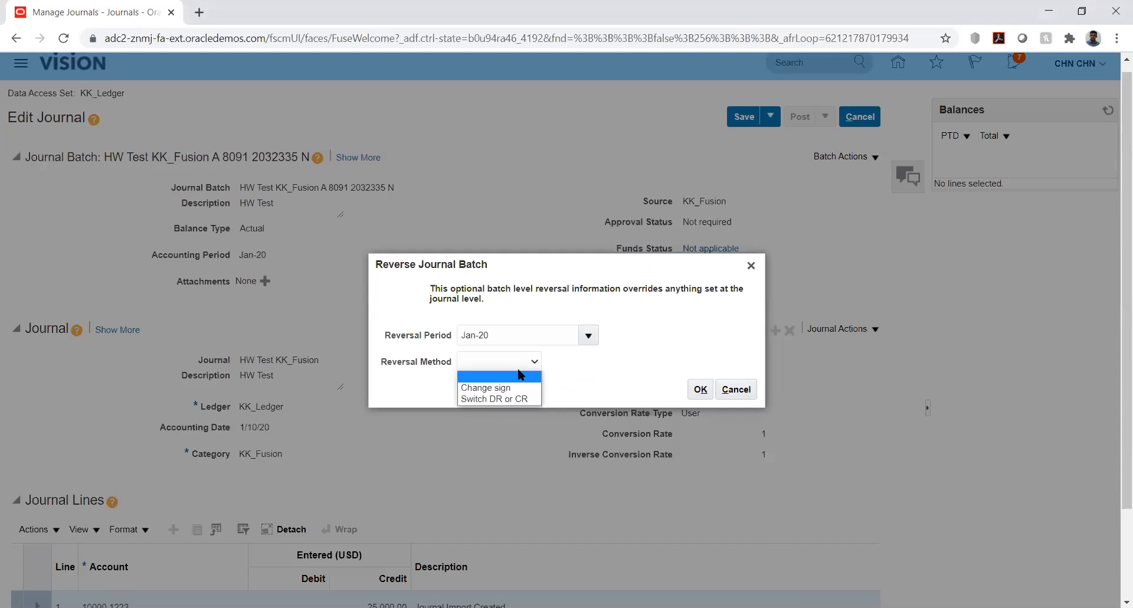
{"action": "left_click", "coordinate": [490, 399]}
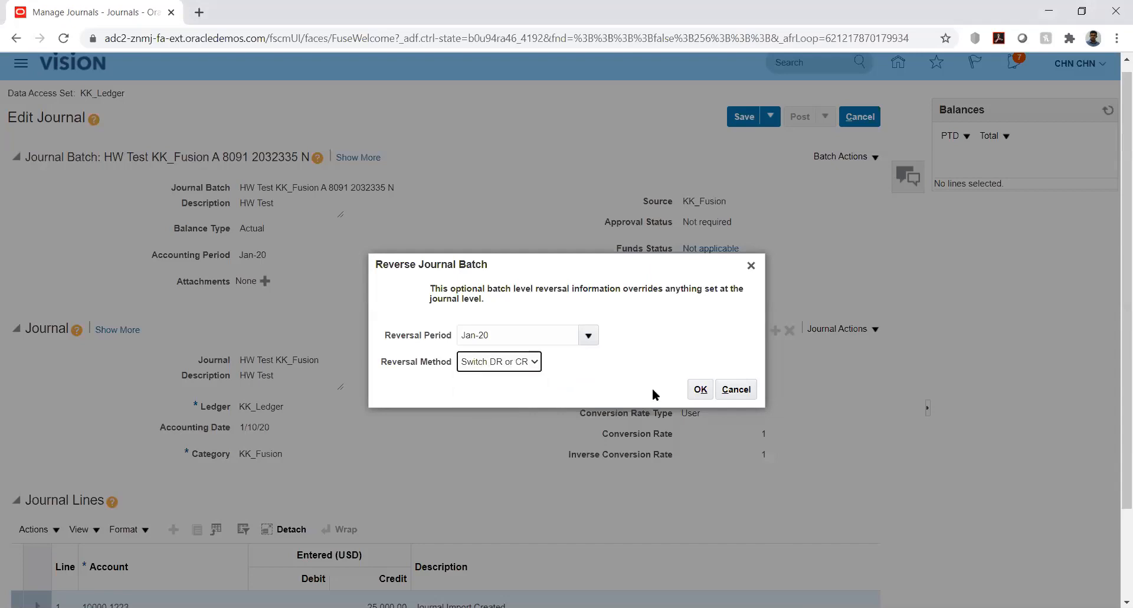
{"action": "left_click", "coordinate": [700, 389]}
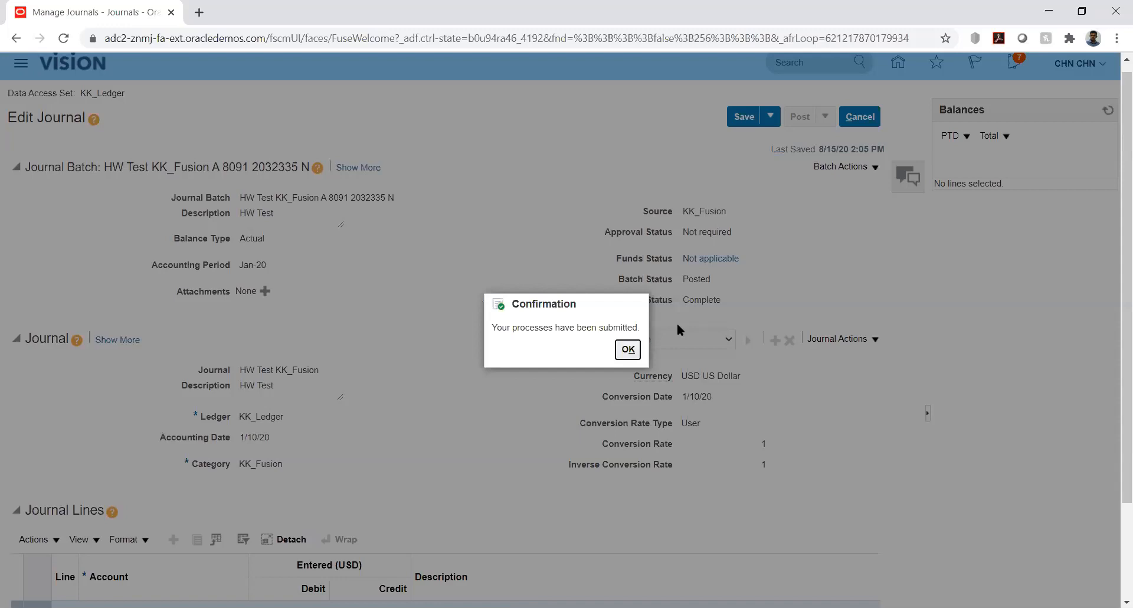
{"action": "left_click", "coordinate": [627, 351]}
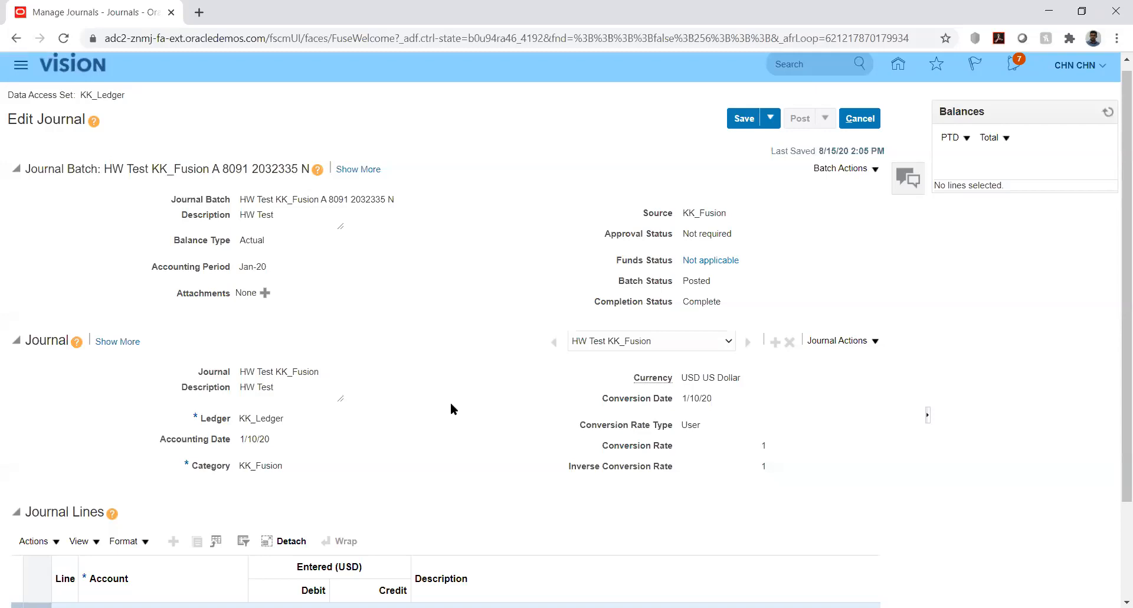
- Save and close the HW Test KK_Fusion journal, and exit Manage Journals
{"action": "left_click", "coordinate": [771, 118]}
{"action": "left_click", "coordinate": [766, 138]}
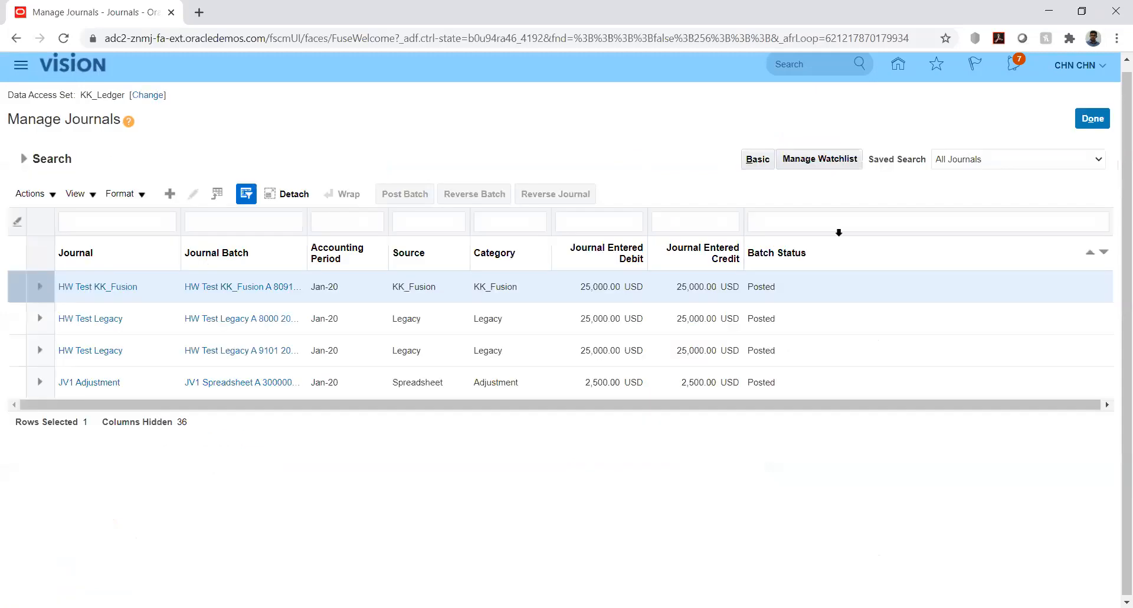
{"action": "left_click", "coordinate": [1092, 120]}
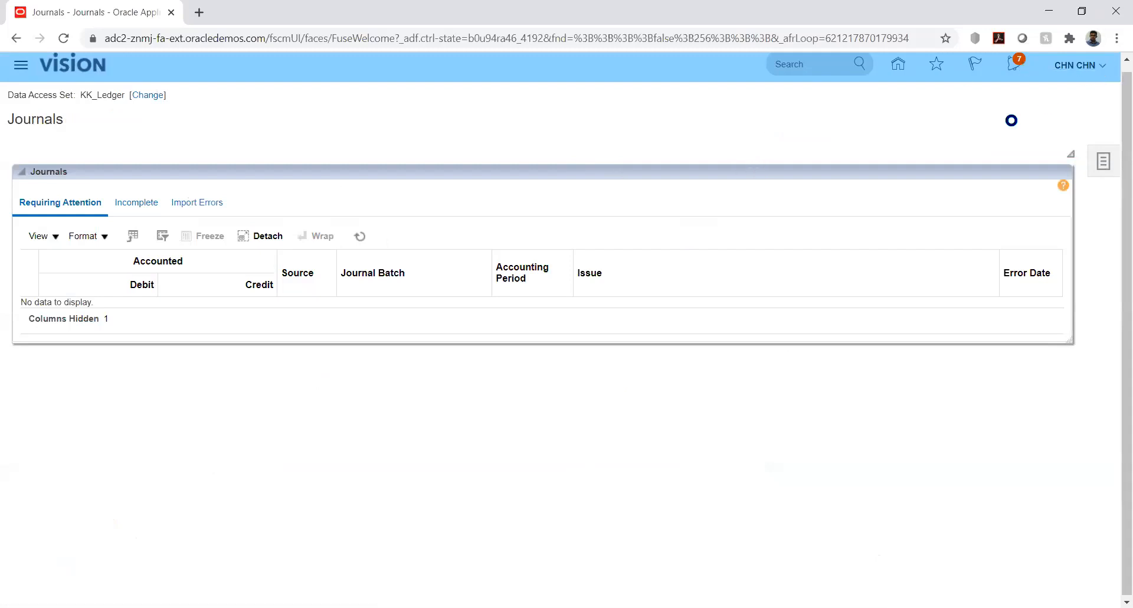
- Open Manage Implementation Projects in Setup and Maintenance and search for projects by the name kk
{"action": "left_click", "coordinate": [830, 279]}
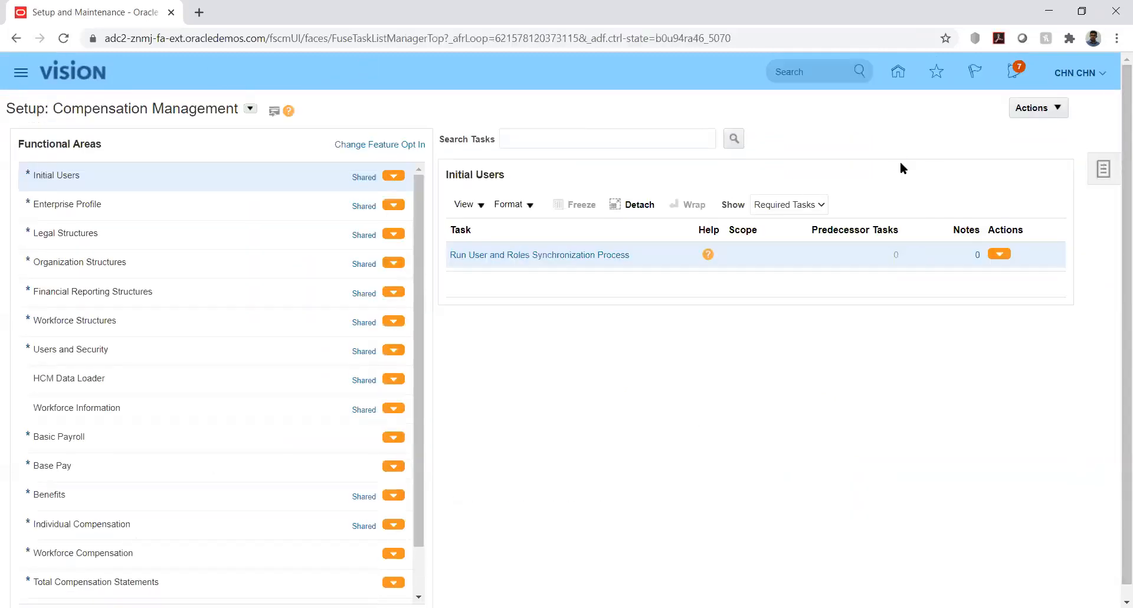
{"action": "left_click", "coordinate": [1104, 169]}
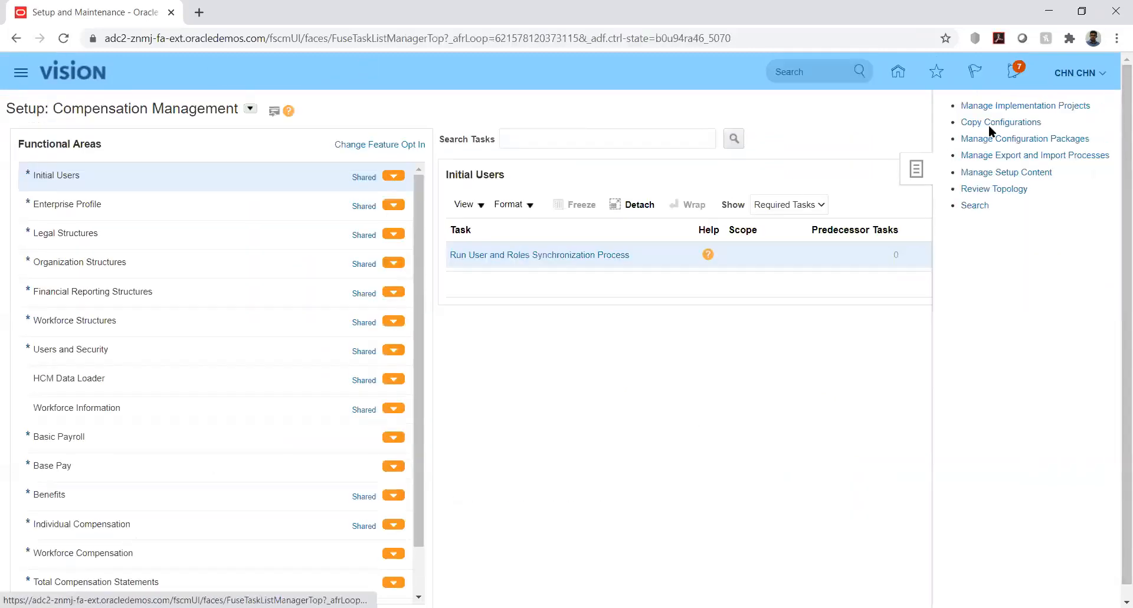
{"action": "left_click", "coordinate": [1032, 109]}
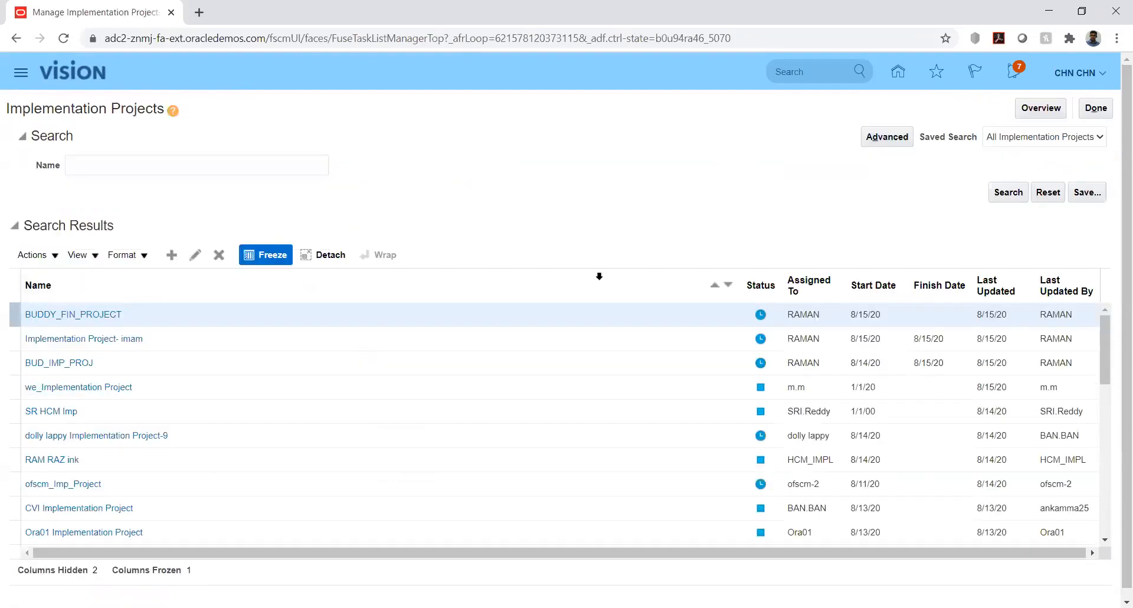
{"action": "left_click", "coordinate": [144, 167]}
{"action": "type", "text": "kk"}
{"action": "key", "text": "Return"}
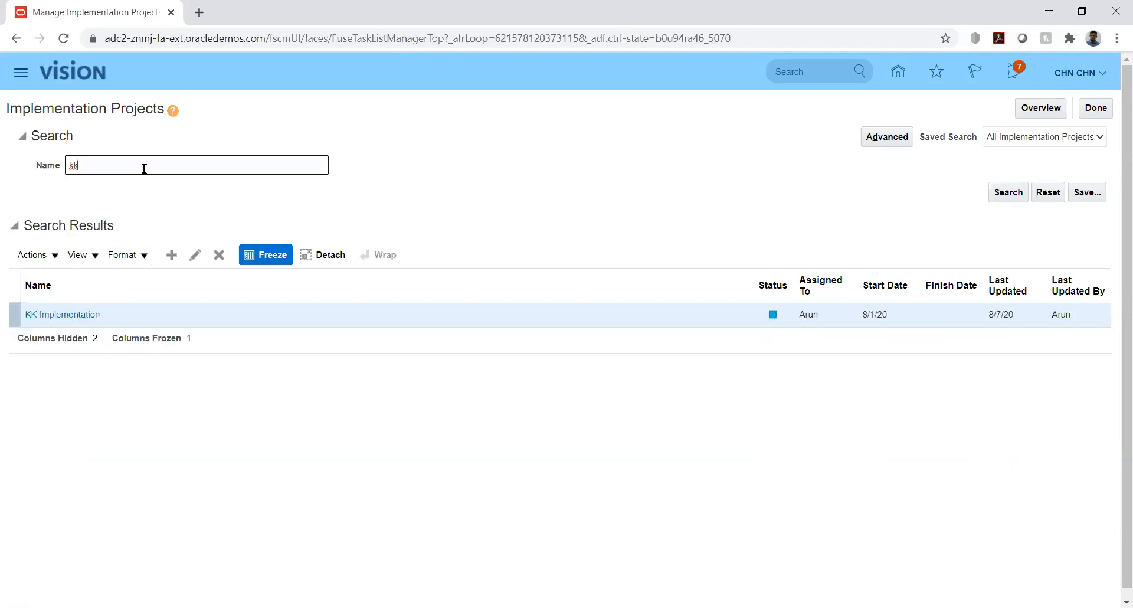
- Open the KK Implementation project and go to Manage Journal Reversal Criteria Sets under Define Ledgers, Define General Ledger Options
{"action": "left_click", "coordinate": [62, 317]}
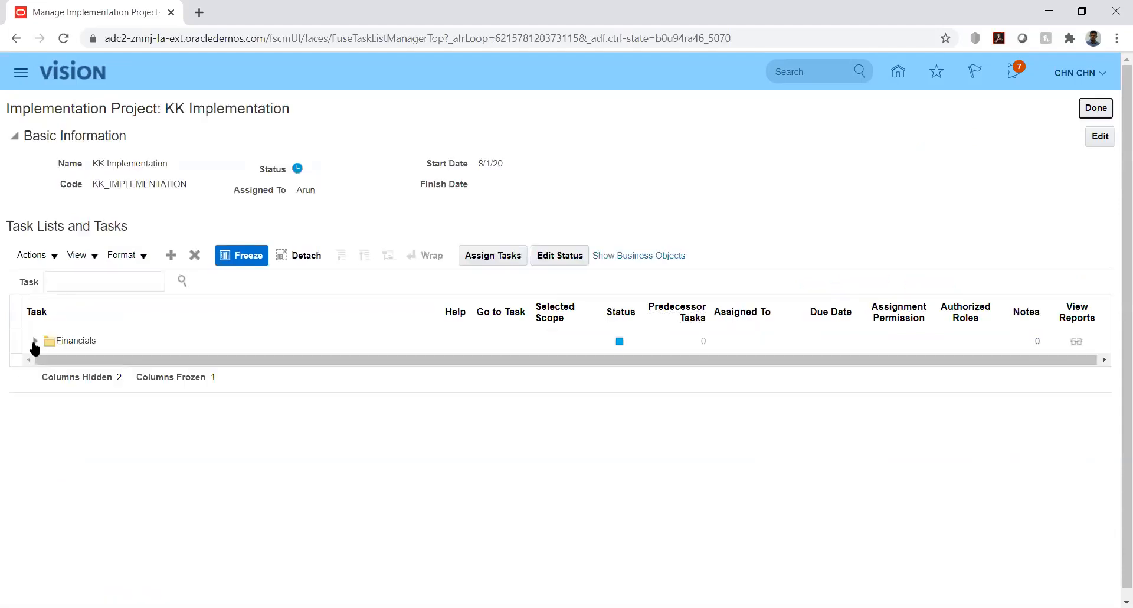
{"action": "left_click", "coordinate": [34, 345]}
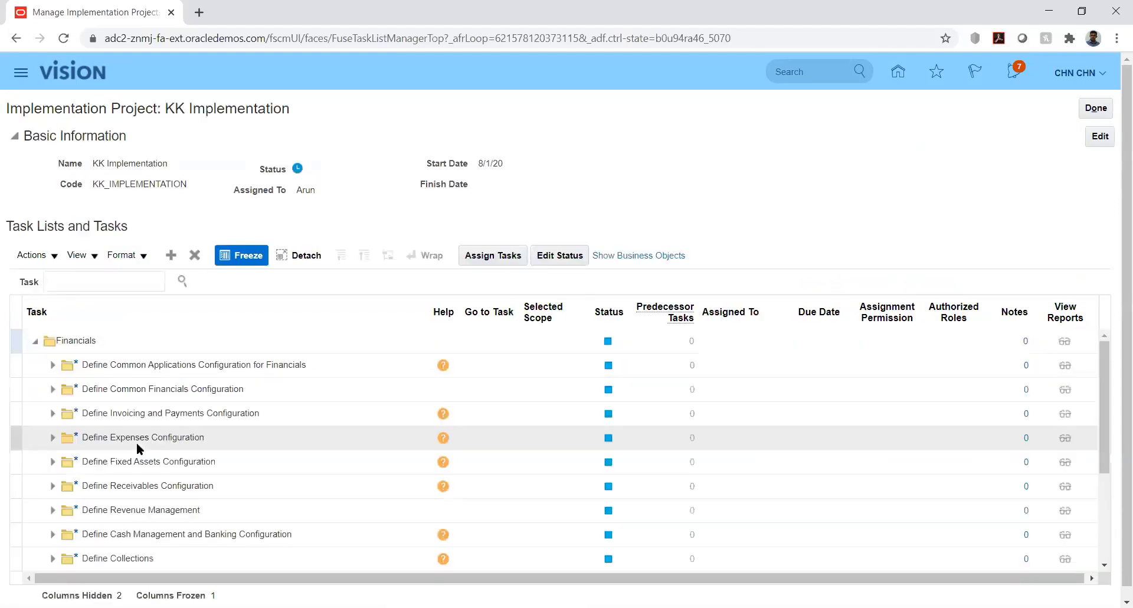
{"action": "left_click", "coordinate": [50, 365]}
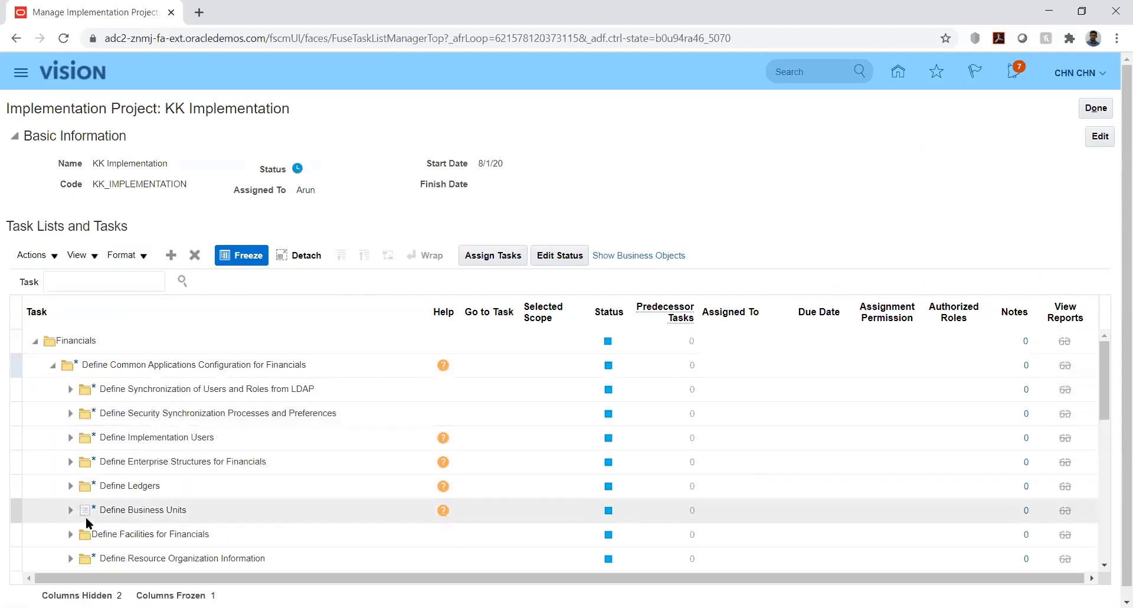
{"action": "left_click", "coordinate": [71, 486]}
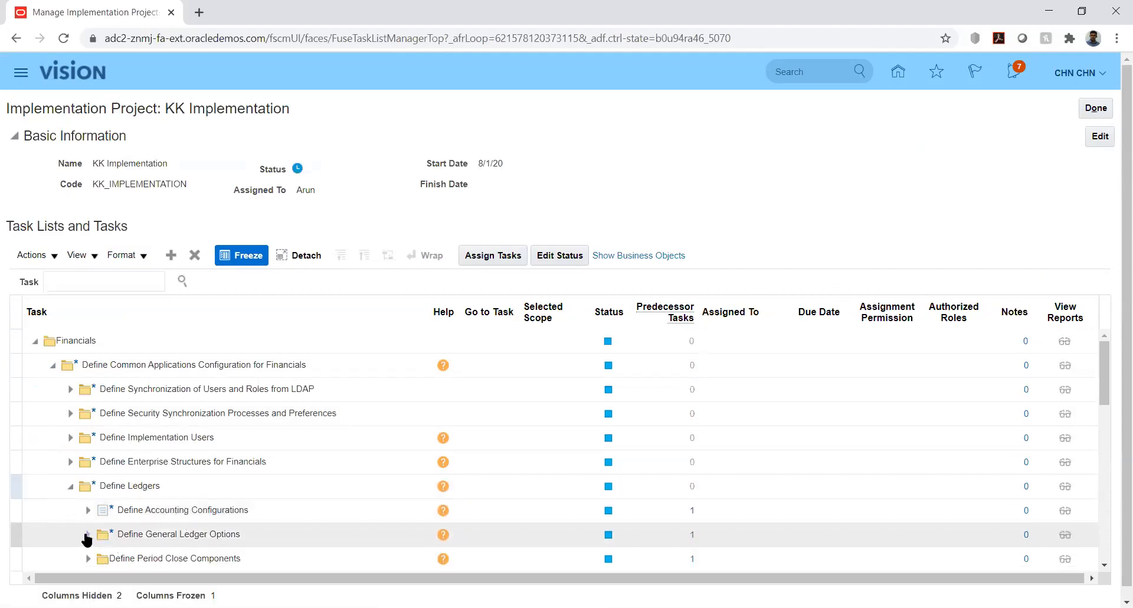
{"action": "left_click", "coordinate": [87, 536]}
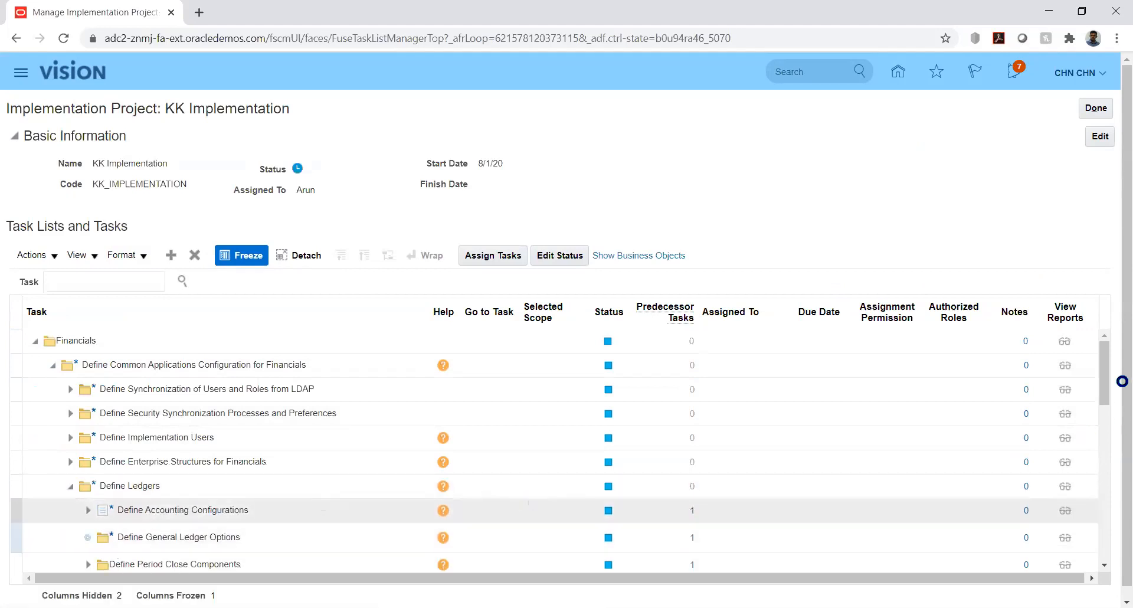
{"action": "left_click_drag", "start_coordinate": [1108, 380], "coordinate": [1114, 409]}
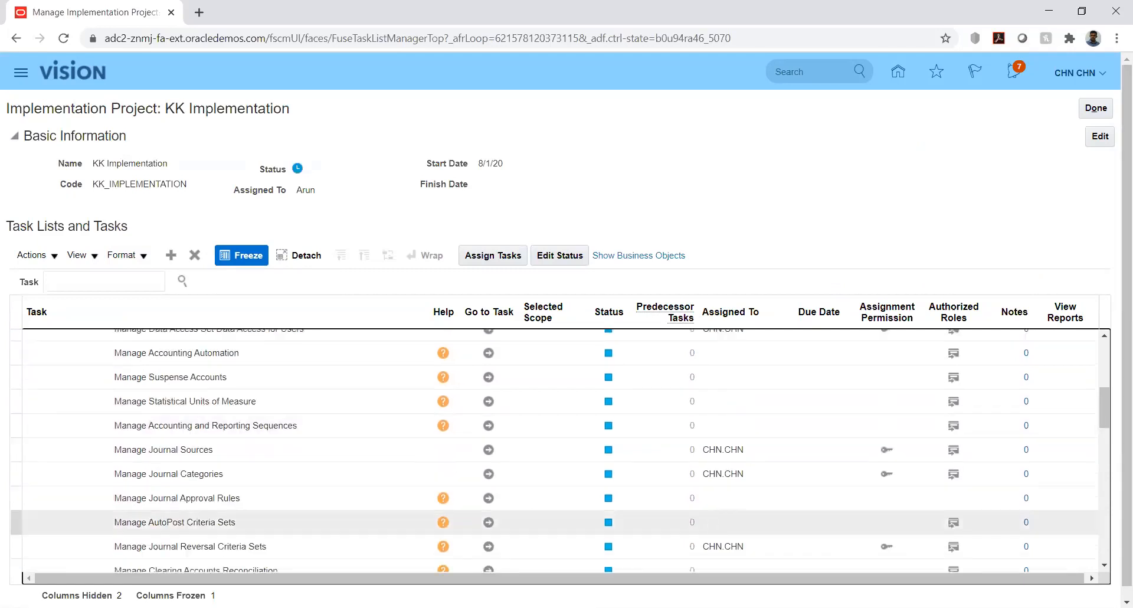
{"action": "left_click", "coordinate": [488, 548]}
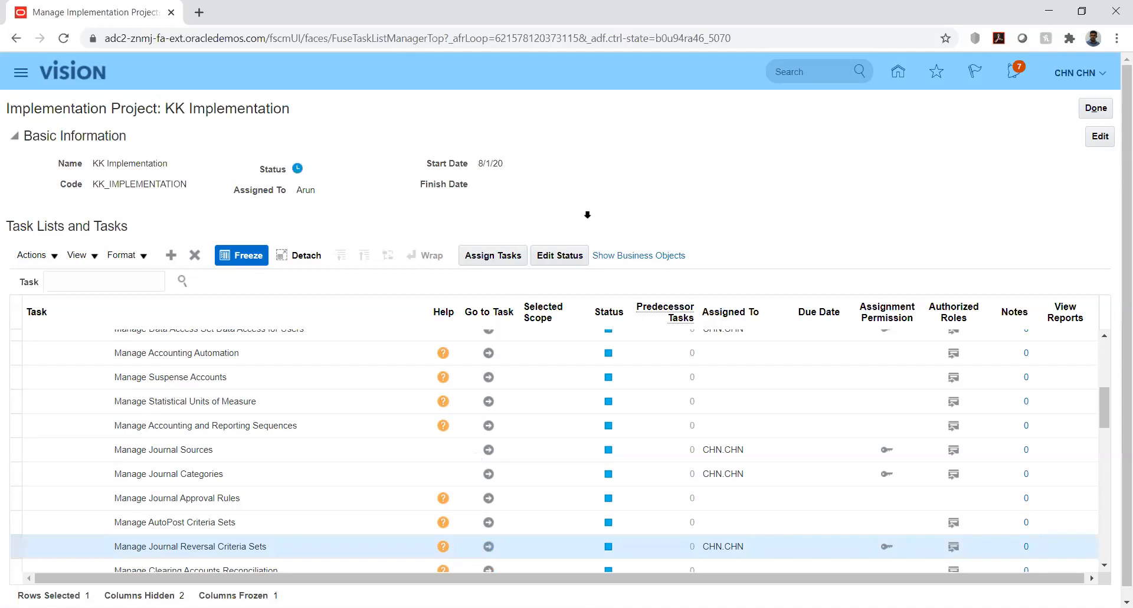
- Filter the journal reversal criteria sets by the name kk and open the KK set for editing
{"action": "left_click", "coordinate": [184, 180]}
{"action": "type", "text": "kk"}
{"action": "key", "text": "Return"}
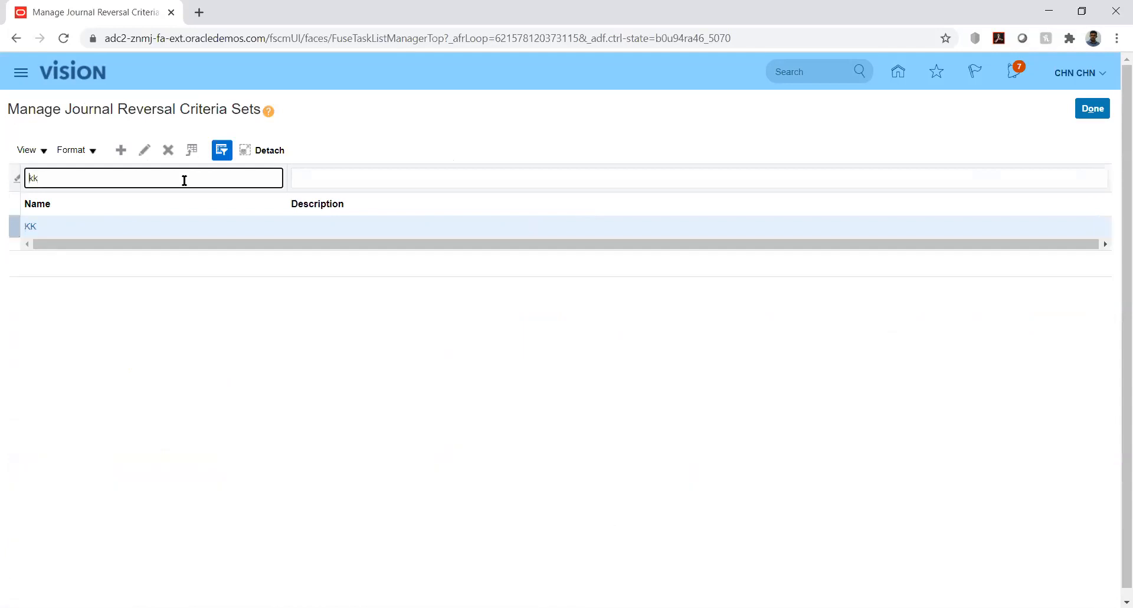
{"action": "left_click", "coordinate": [31, 227]}
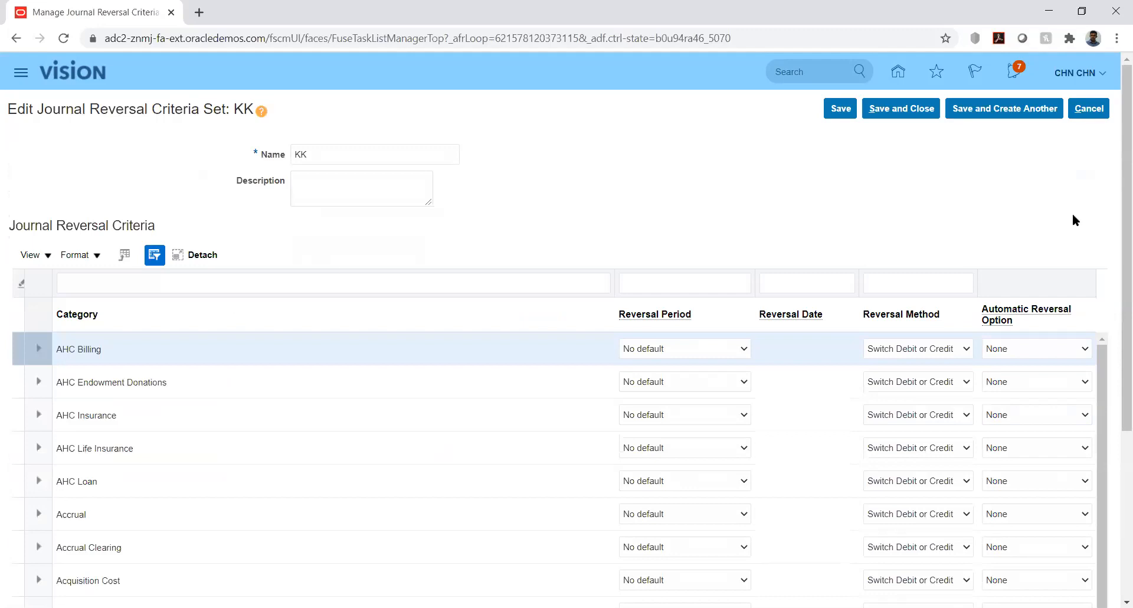
- Filter the journal reversal criteria of the KK set by the category KK_Fusion
{"action": "mouse_move", "coordinate": [1115, 229]}
{"action": "left_mouse_down"}
{"action": "mouse_move", "coordinate": [1115, 270]}
{"action": "mouse_move", "coordinate": [1115, 235]}
{"action": "left_mouse_up"}
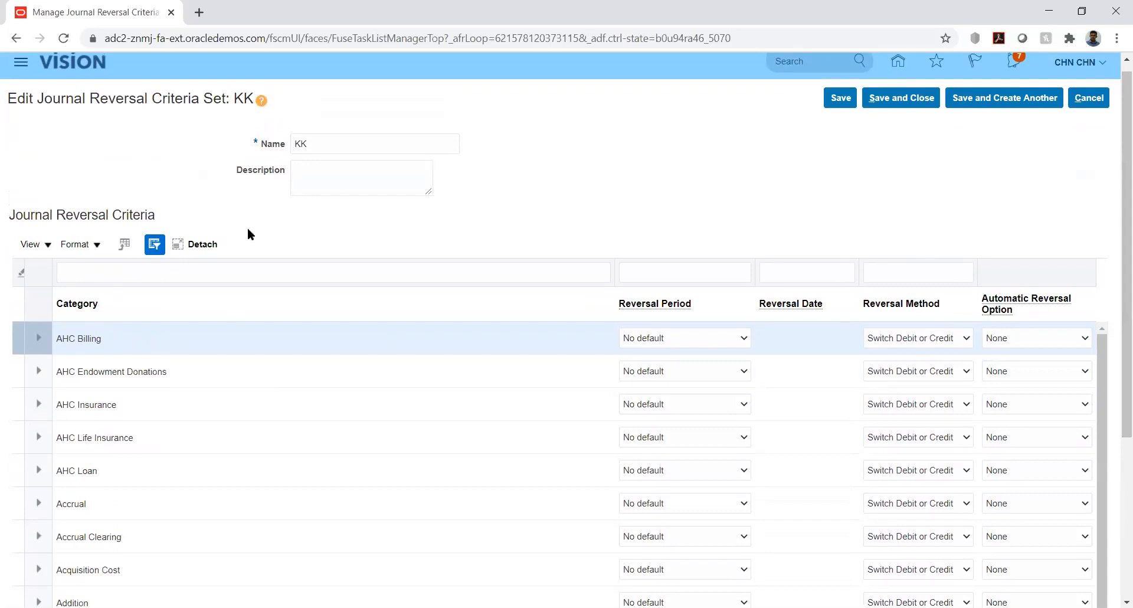
{"action": "left_click", "coordinate": [124, 269]}
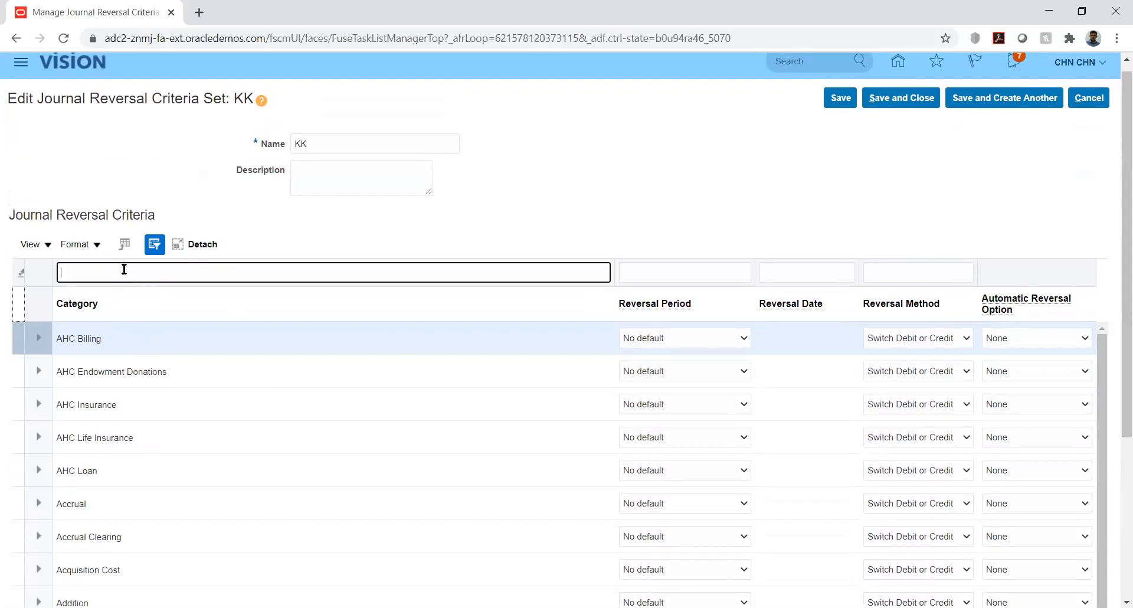
{"action": "type", "text": "KK_Fusion"}
{"action": "key", "text": "Return"}
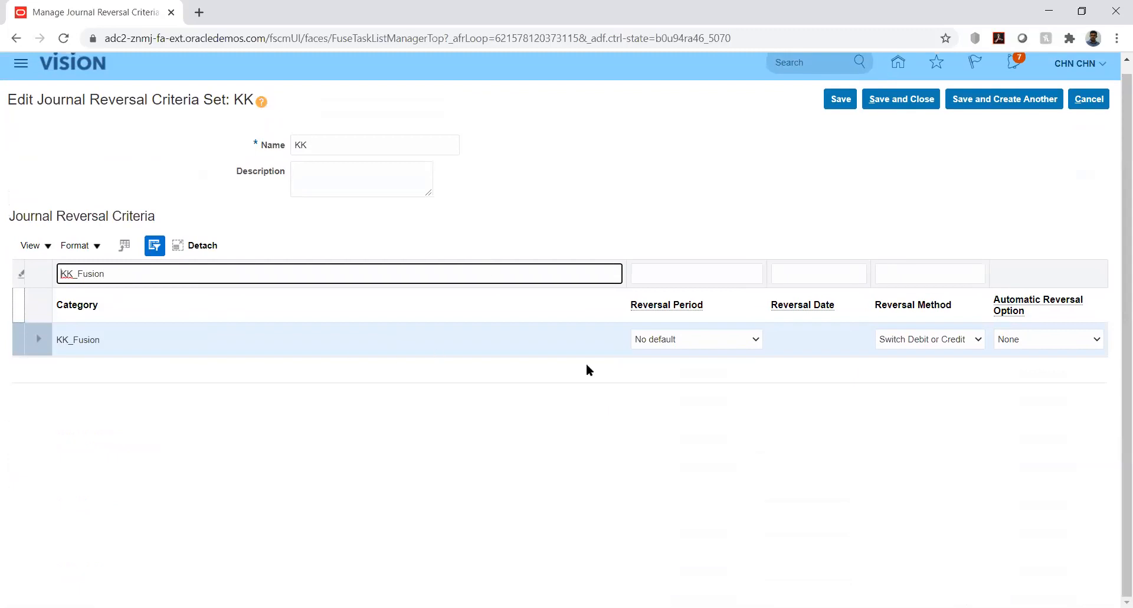
- Try setting the KK_Fusion category's reversal period to Next period
{"action": "left_click", "coordinate": [757, 340]}
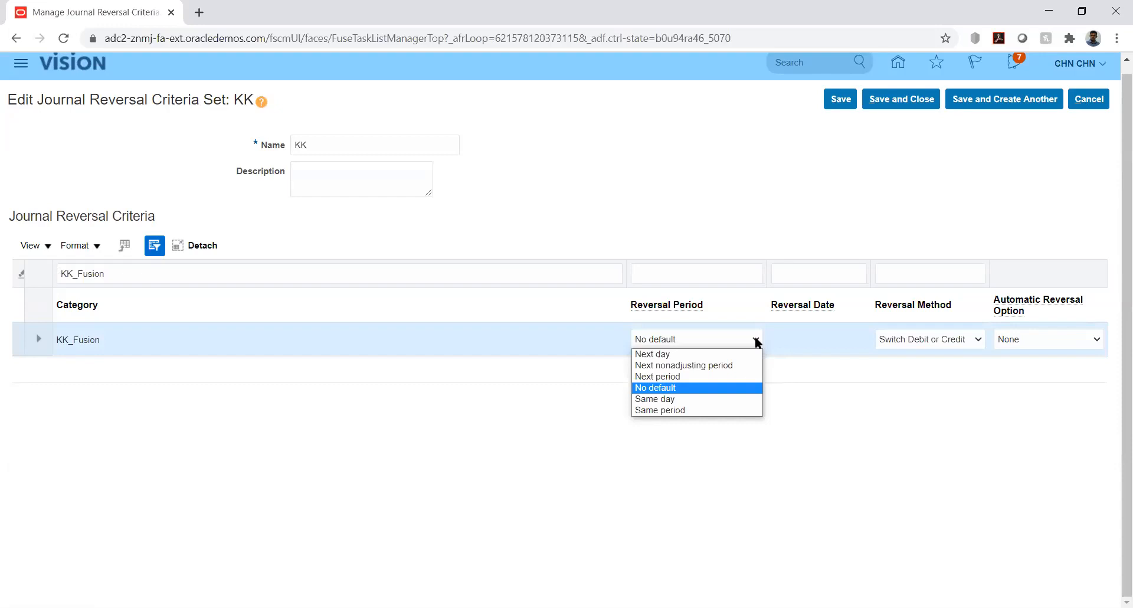
{"action": "left_click", "coordinate": [826, 388]}
{"action": "left_click", "coordinate": [753, 337]}
{"action": "left_click", "coordinate": [681, 378]}
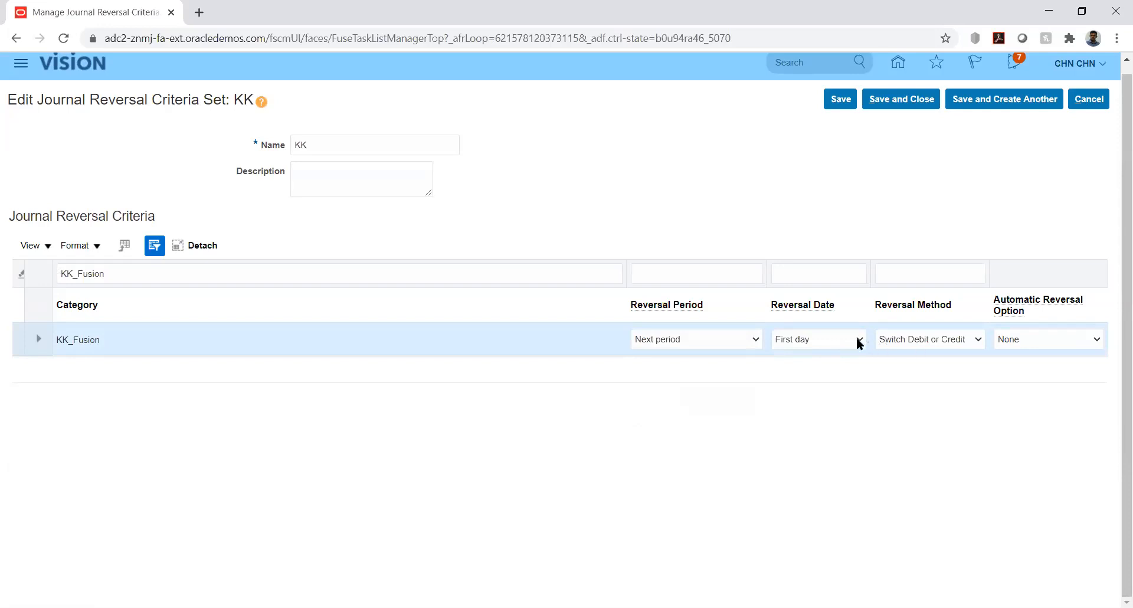
- Review the reversal method and automatic reversal choices for KK_Fusion, and leave the criteria sets without saving
{"action": "left_click", "coordinate": [959, 341]}
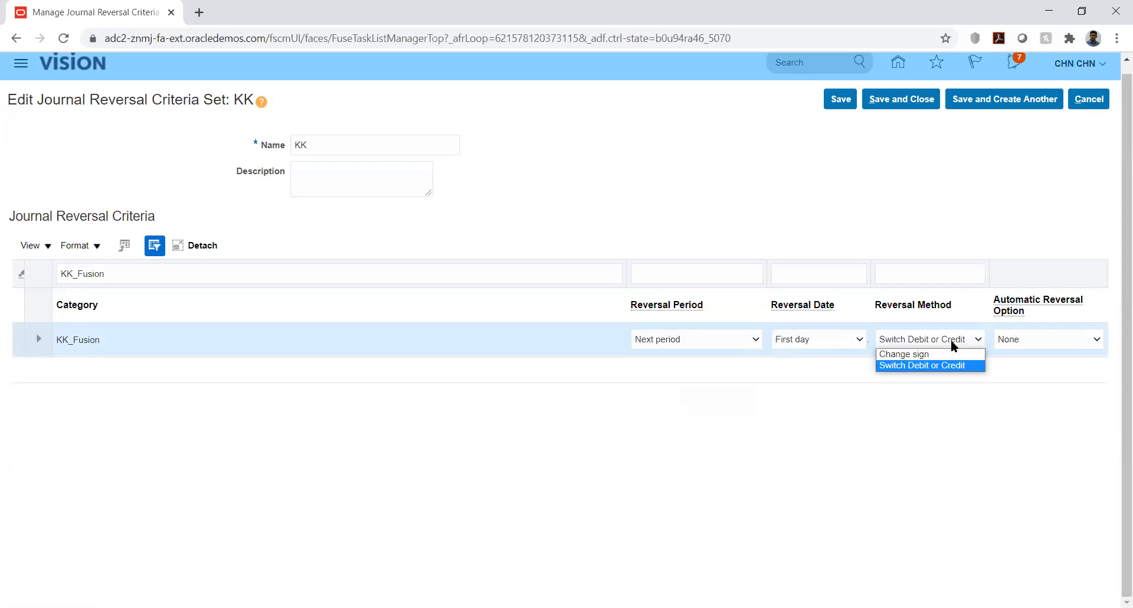
{"action": "left_click", "coordinate": [951, 338]}
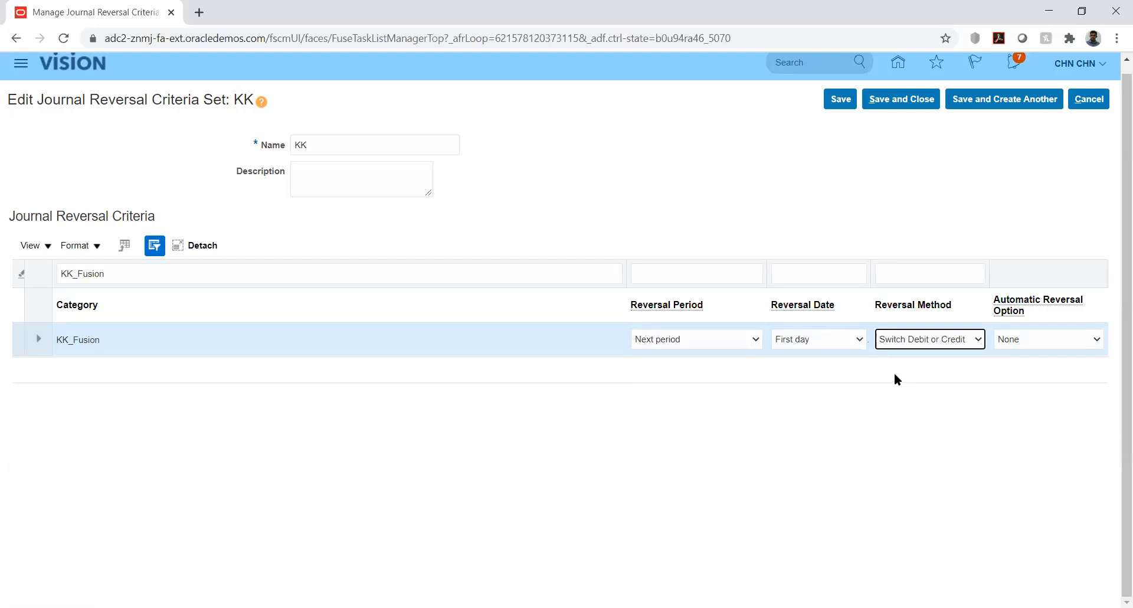
{"action": "left_click", "coordinate": [1082, 340]}
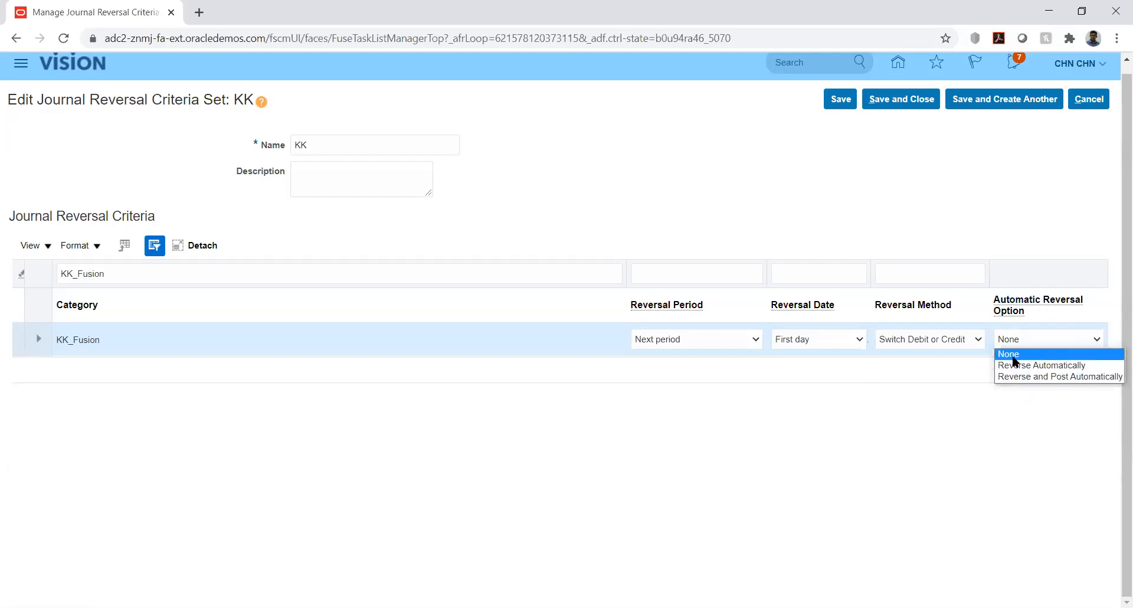
{"action": "left_click", "coordinate": [786, 416]}
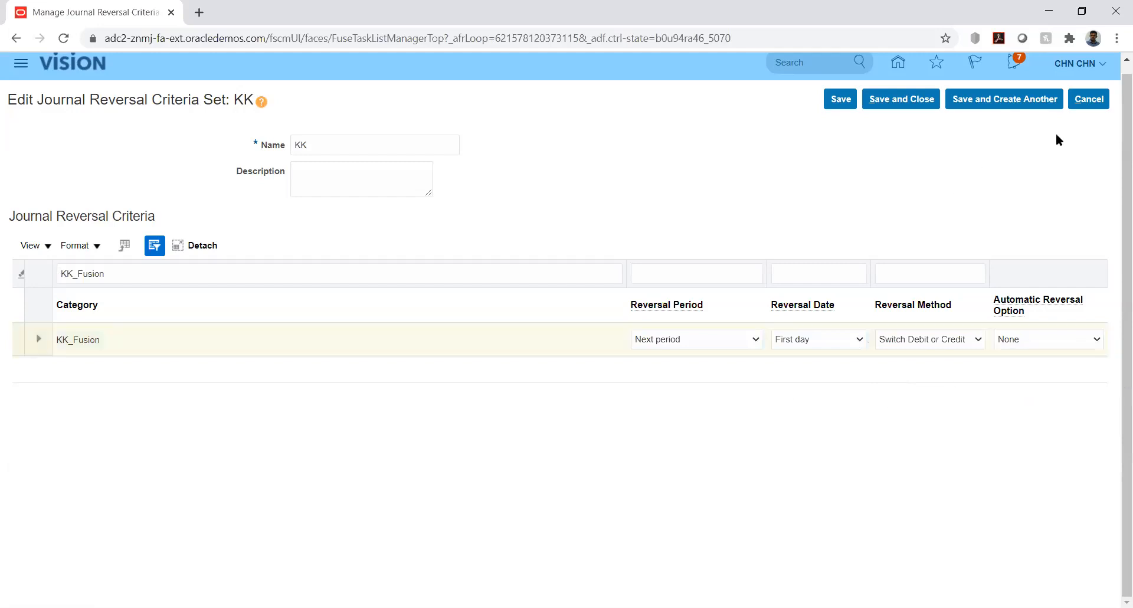
{"action": "left_click", "coordinate": [1090, 99]}
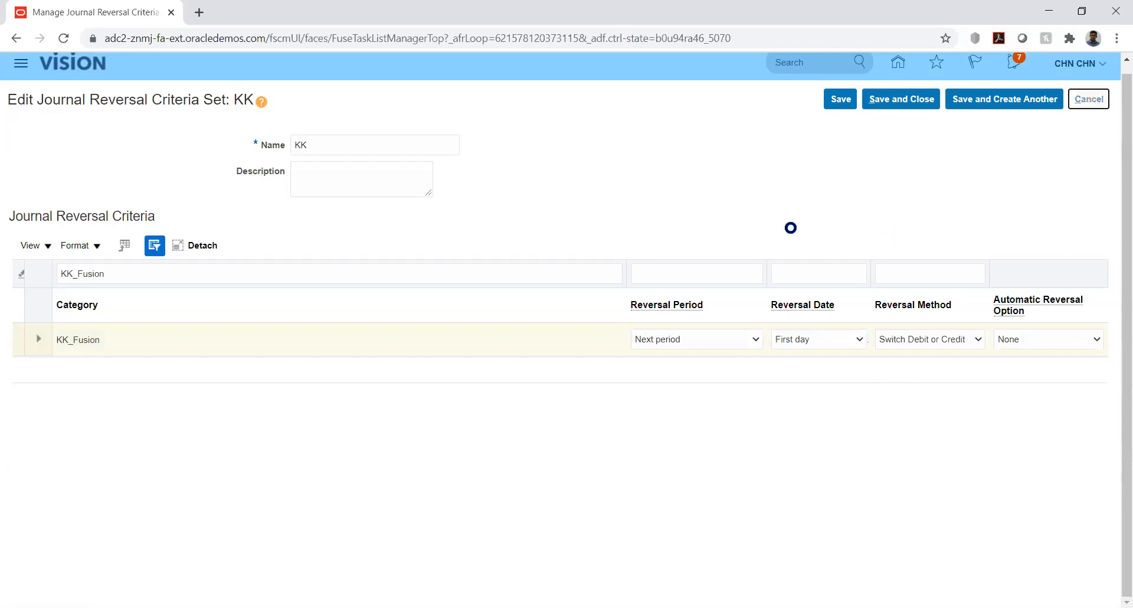
{"action": "left_click", "coordinate": [1095, 101]}
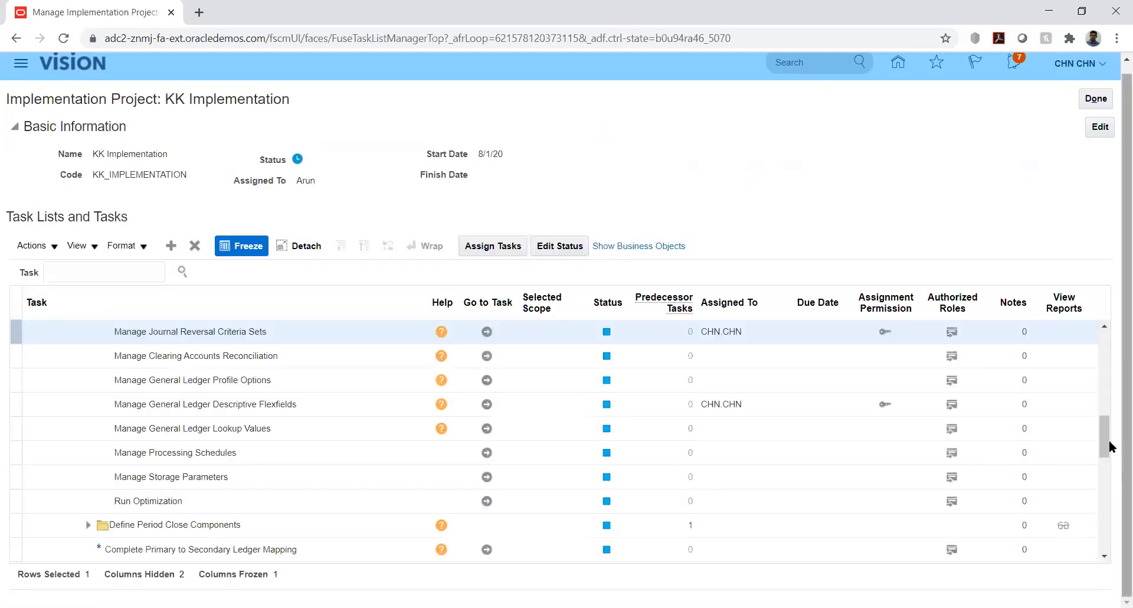
- Expand Define Accounting Configurations under Define Ledgers and open the Specify Ledger Options task for KK_Ledger
{"action": "left_click_drag", "start_coordinate": [1105, 440], "coordinate": [1105, 421]}
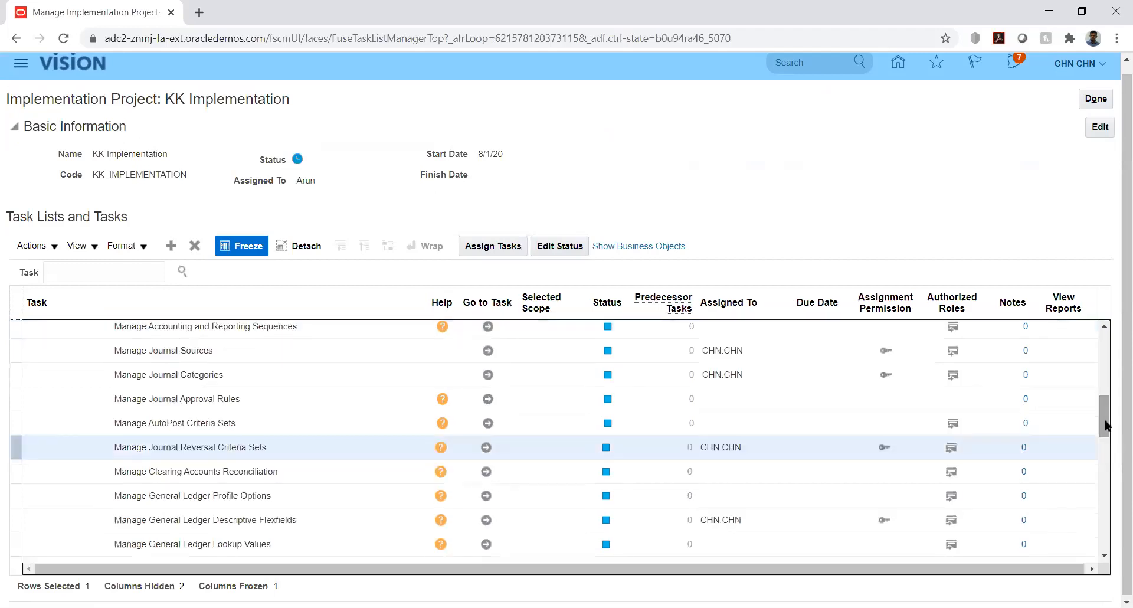
{"action": "left_click_drag", "start_coordinate": [1106, 425], "coordinate": [1106, 397]}
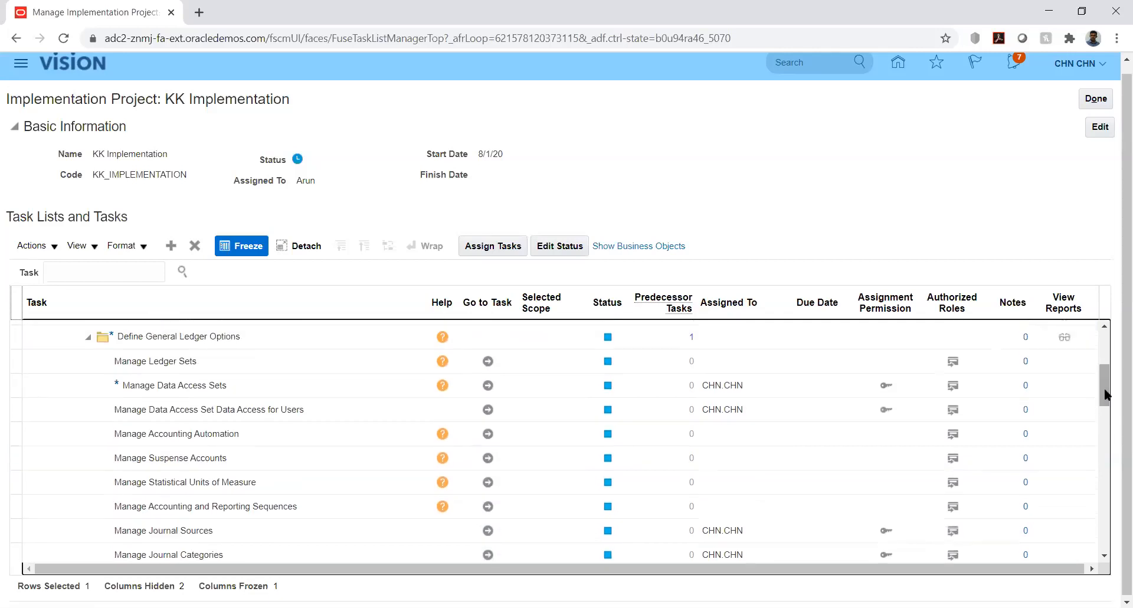
{"action": "left_click_drag", "start_coordinate": [1105, 395], "coordinate": [1106, 381]}
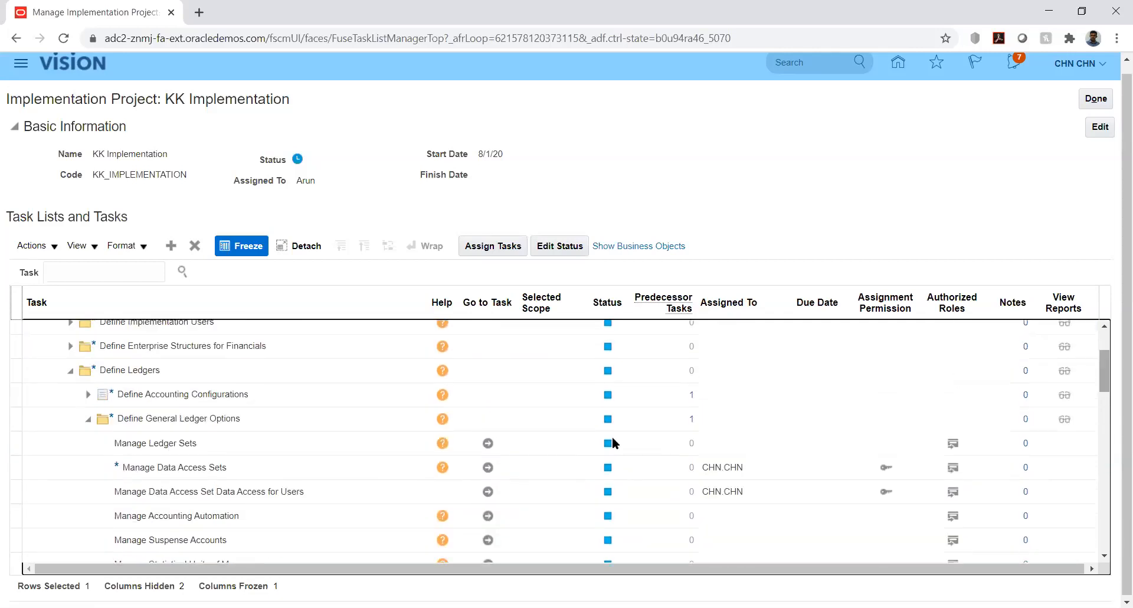
{"action": "left_click", "coordinate": [117, 397]}
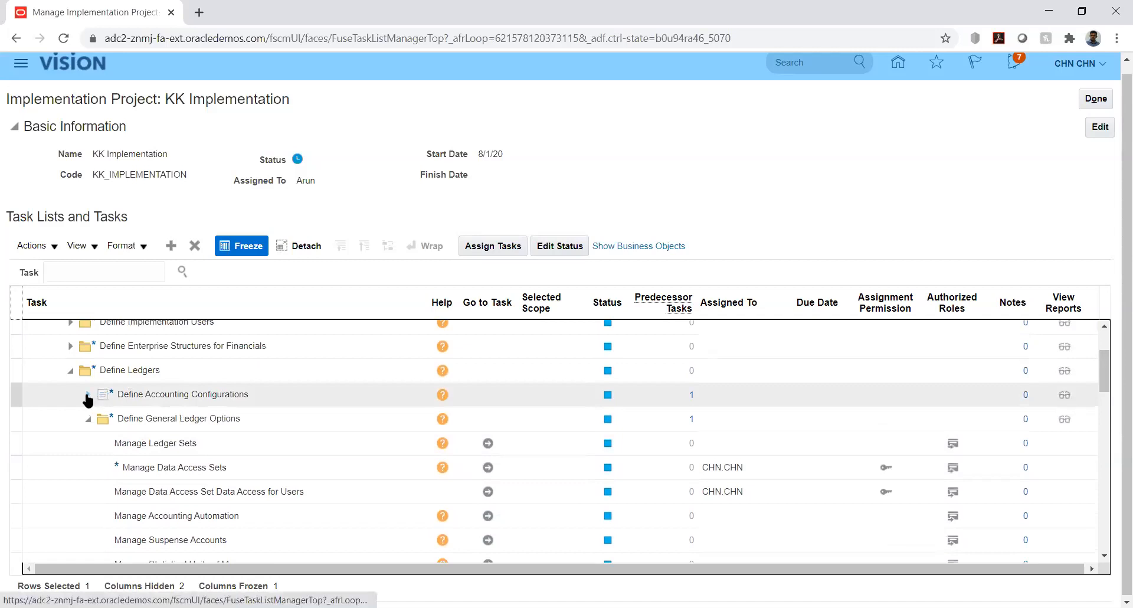
{"action": "left_click", "coordinate": [88, 399]}
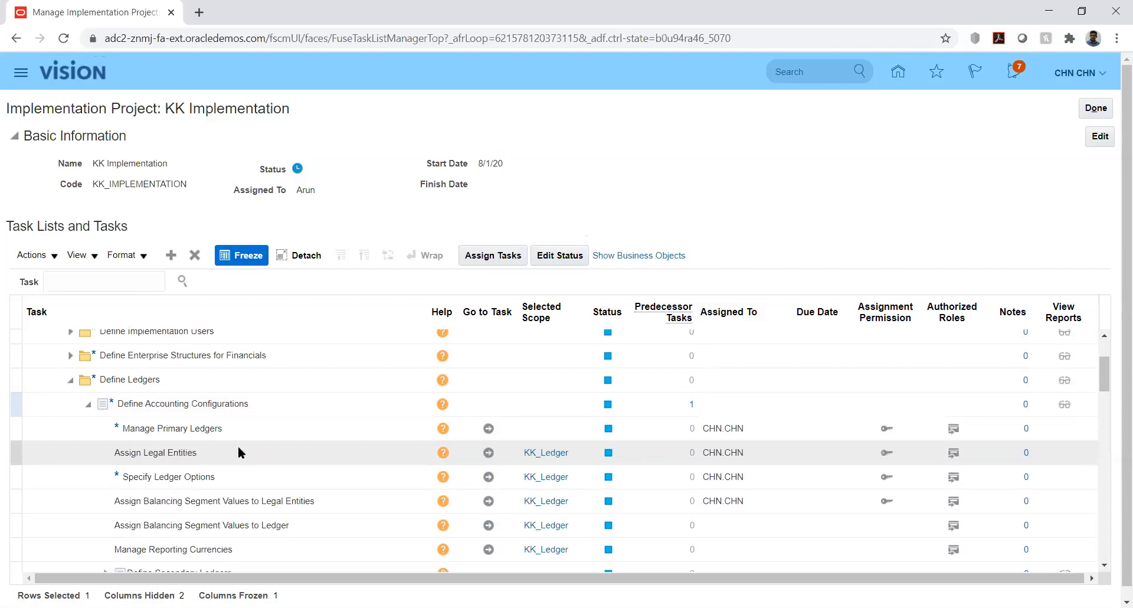
{"action": "left_click", "coordinate": [489, 476]}
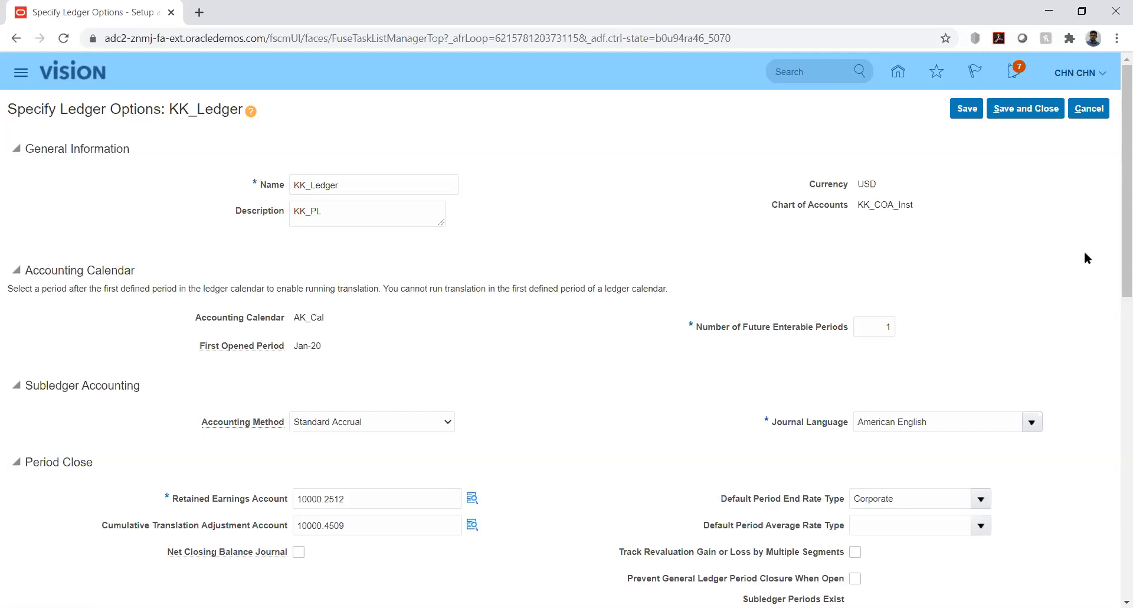
- Review the reversal and sequencing settings of KK_Ledger, and save and close its ledger options
{"action": "left_click_drag", "start_coordinate": [1117, 249], "coordinate": [1115, 491]}
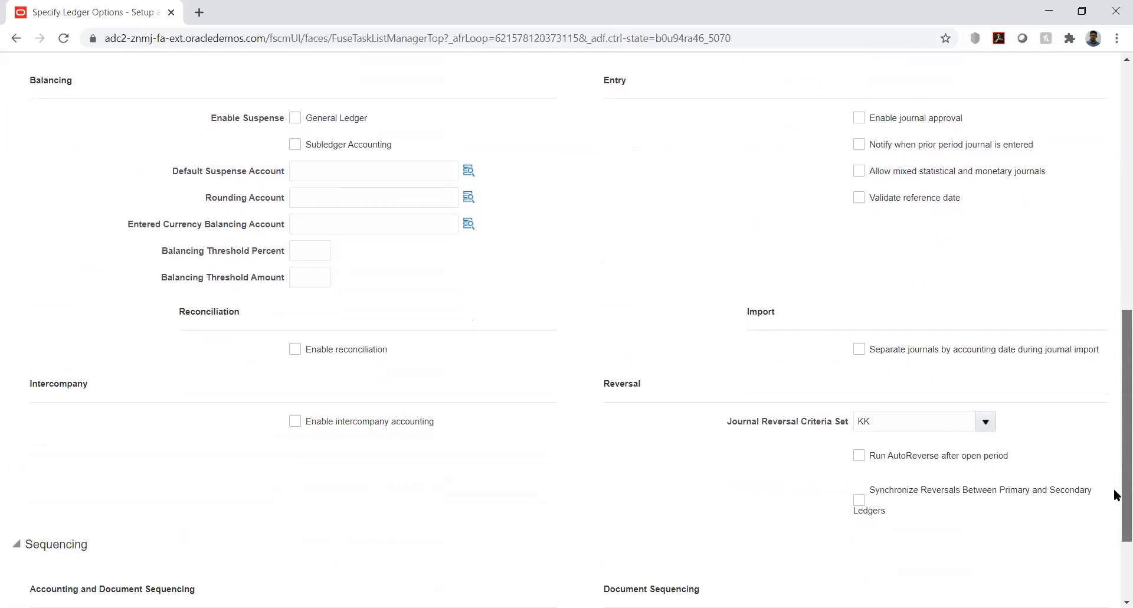
{"action": "left_click_drag", "start_coordinate": [1116, 495], "coordinate": [1115, 551]}
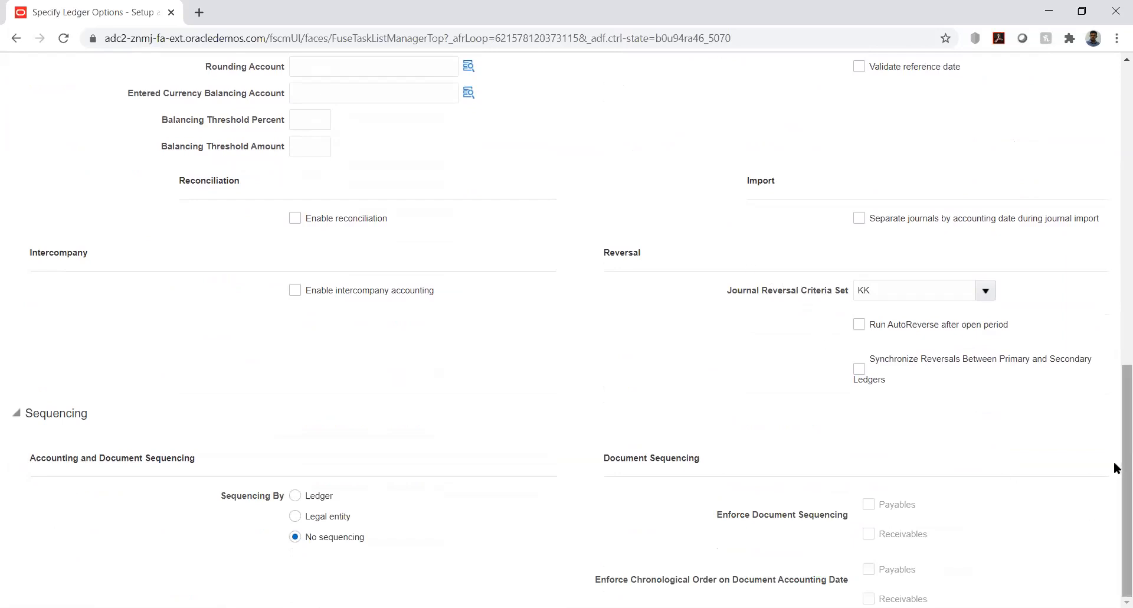
{"action": "left_click_drag", "start_coordinate": [1114, 468], "coordinate": [1114, 168]}
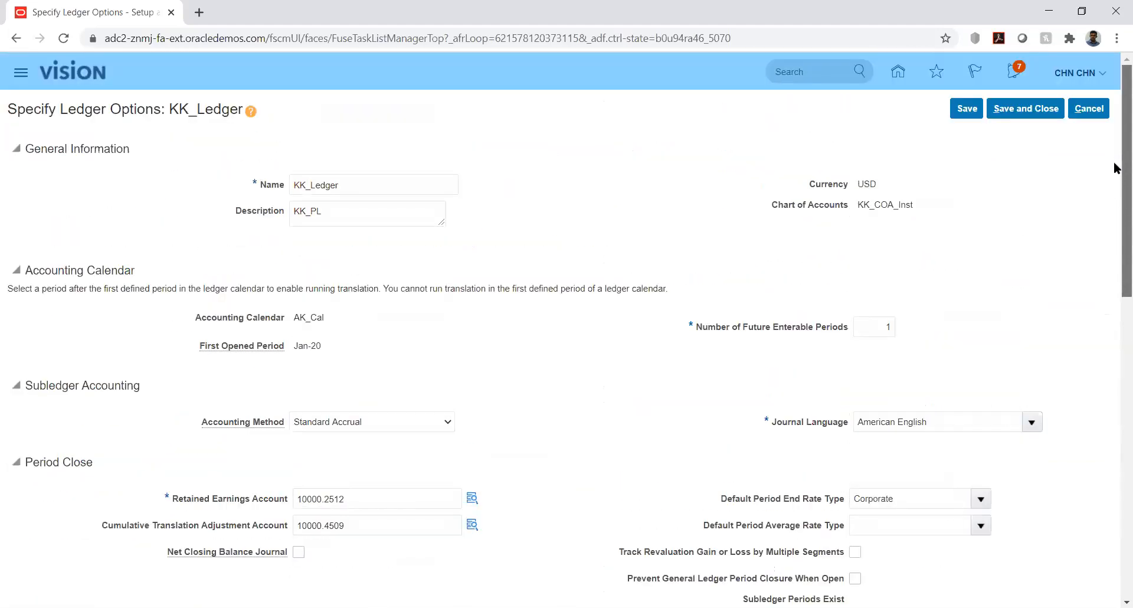
{"action": "left_click", "coordinate": [1025, 107]}
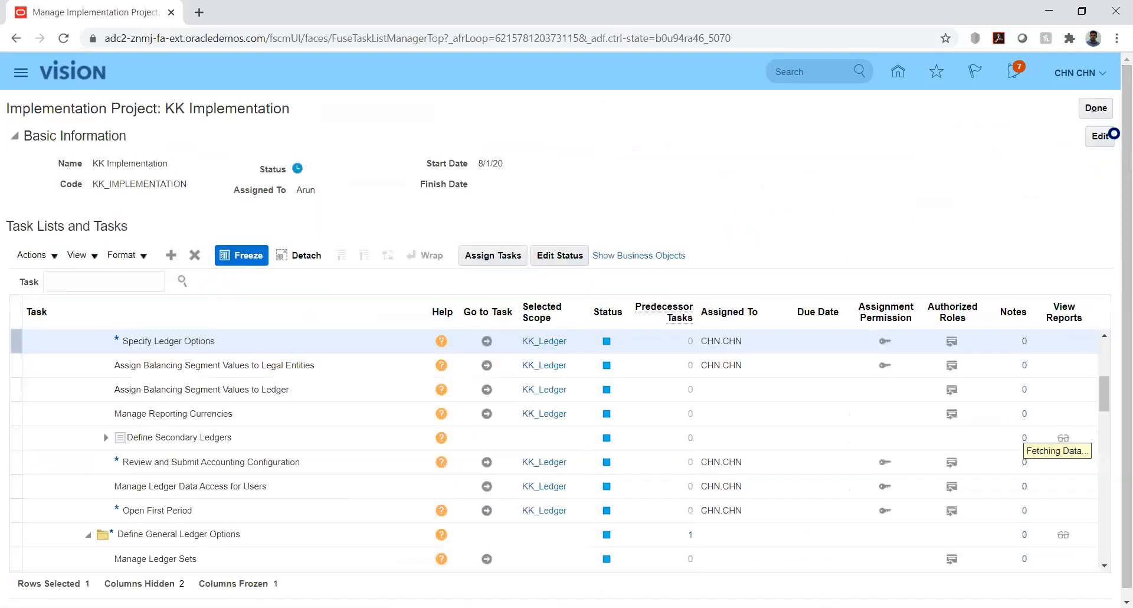
- Reopen the ledger options of KK_Ledger, check the Journal Reversal Criteria Set under Reversal, and save and close them
{"action": "left_click", "coordinate": [485, 342]}
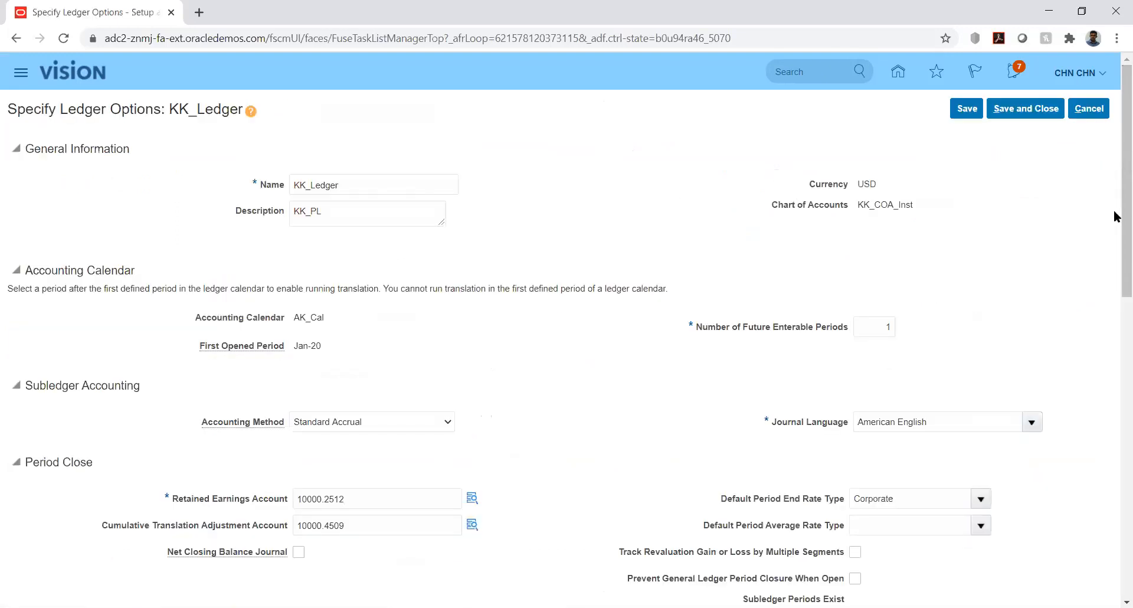
{"action": "left_click_drag", "start_coordinate": [1116, 207], "coordinate": [1116, 500]}
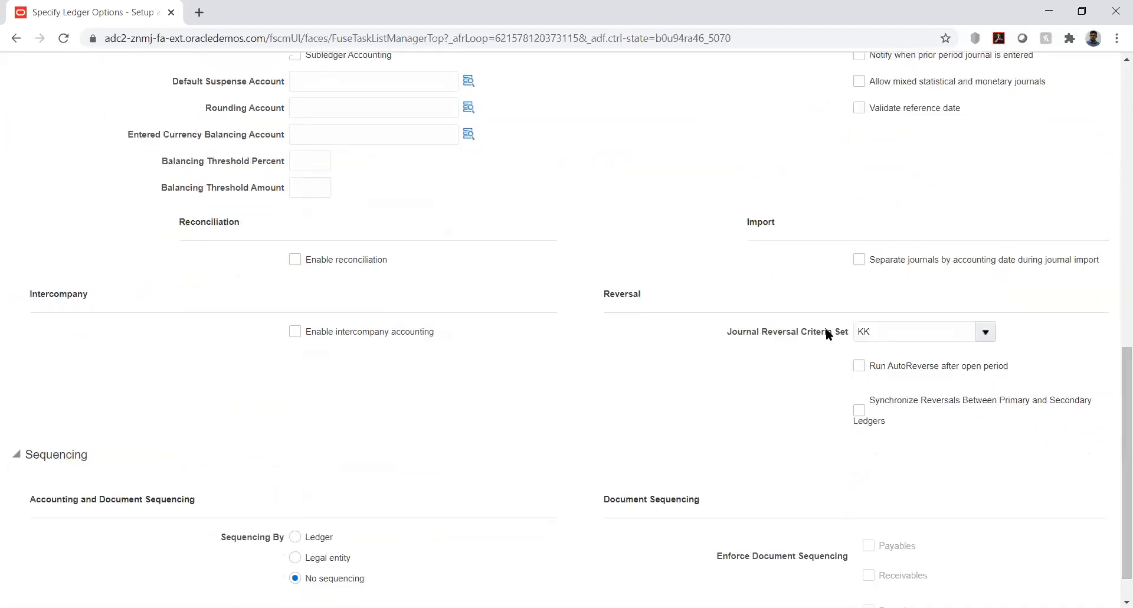
{"action": "double_click", "coordinate": [888, 331]}
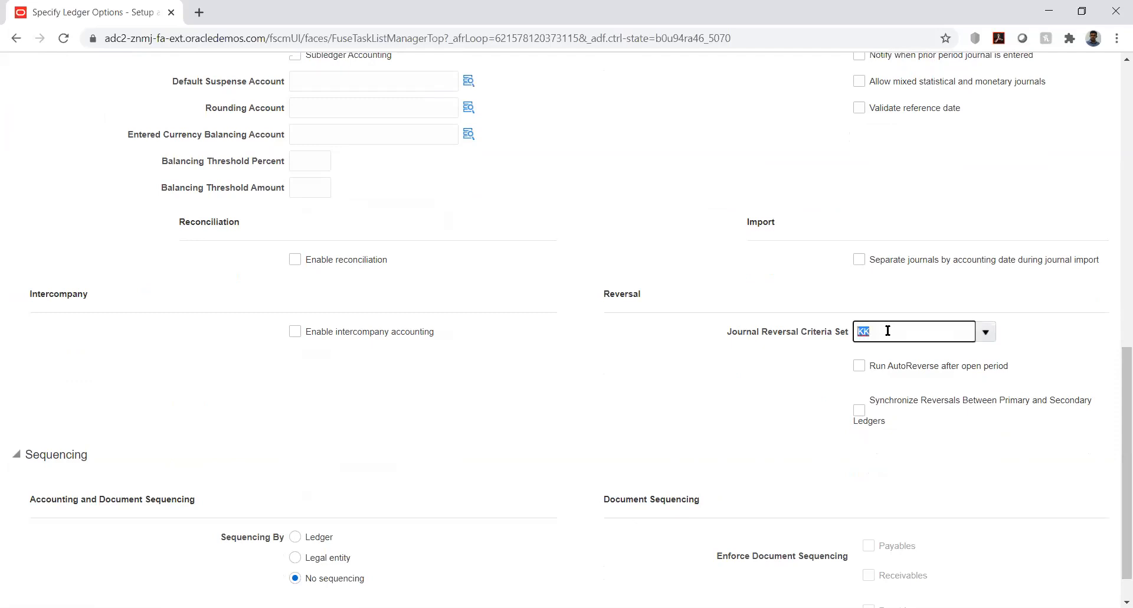
{"action": "left_click", "coordinate": [788, 385]}
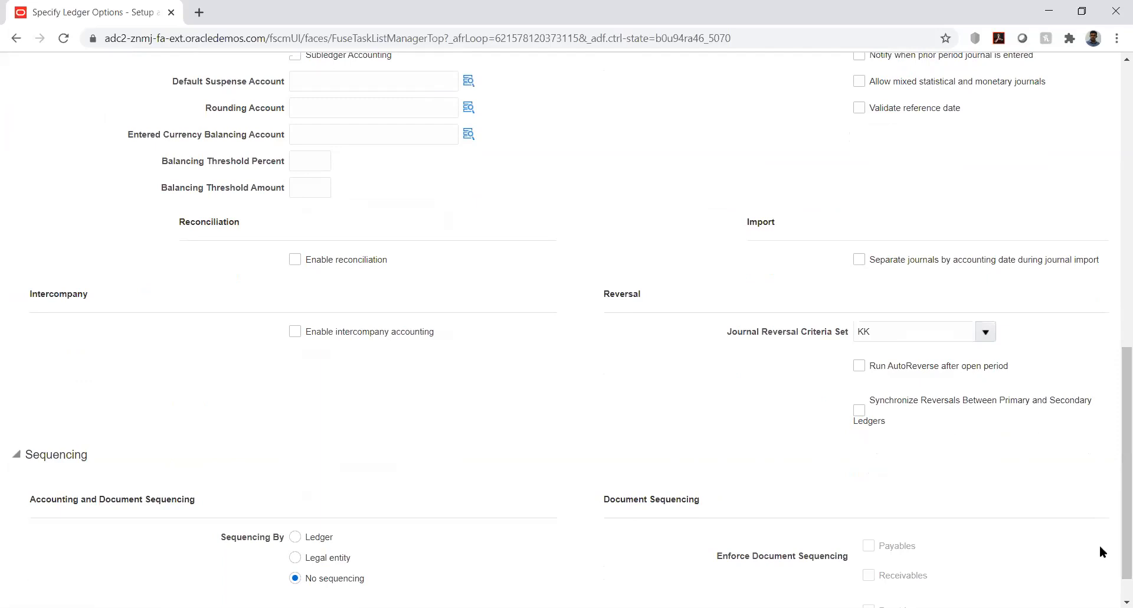
{"action": "left_click_drag", "start_coordinate": [1114, 494], "coordinate": [1115, 65]}
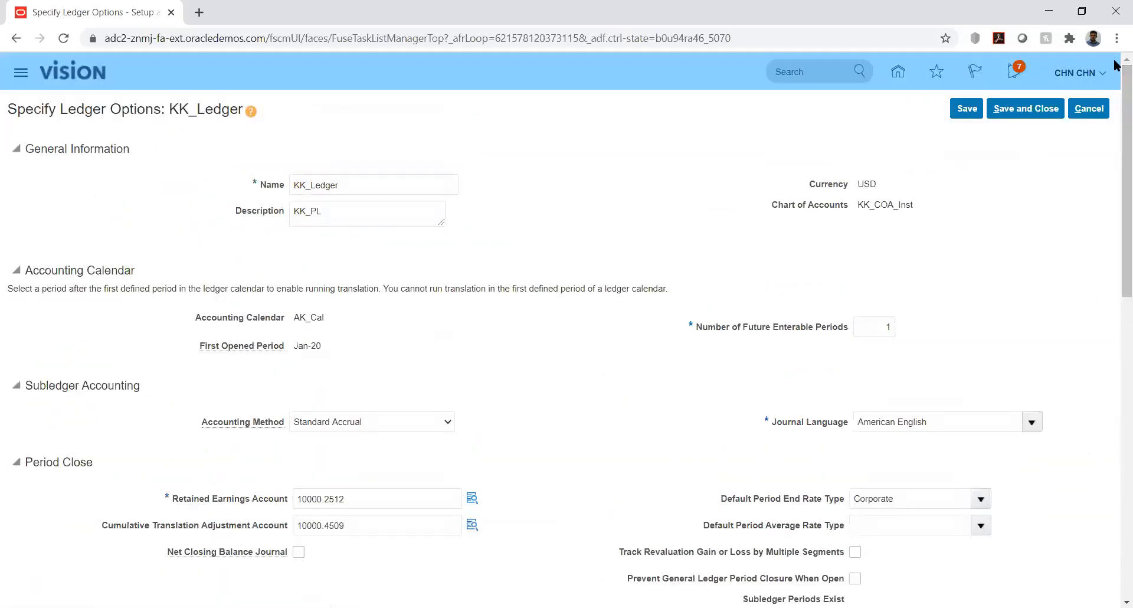
{"action": "left_click", "coordinate": [1022, 109]}
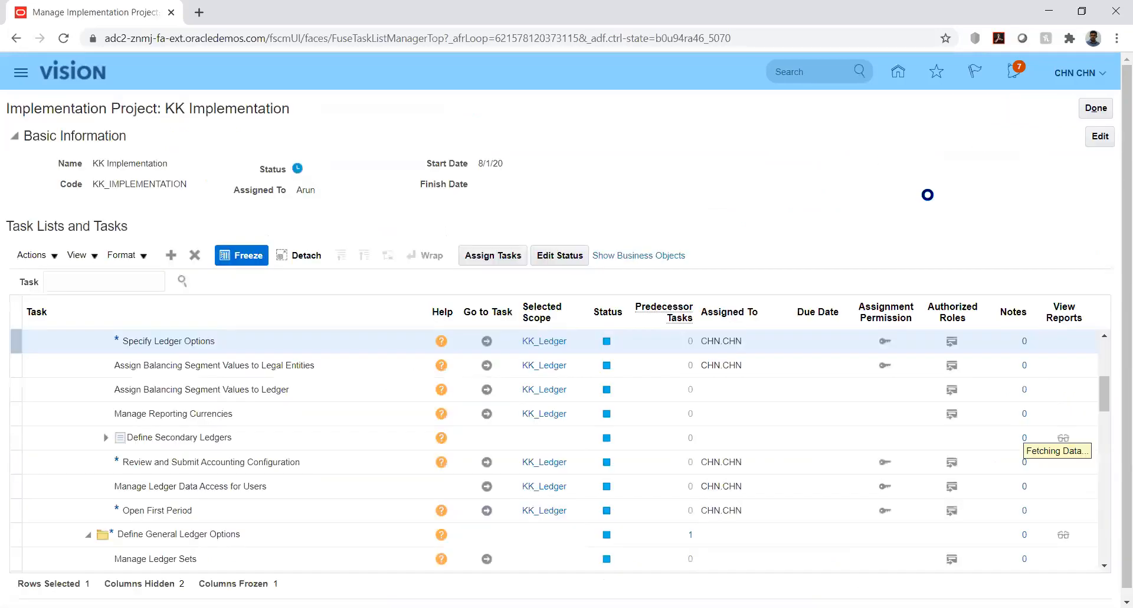
- Close the KK Implementation project and the project list, and return to the home page
{"action": "left_click", "coordinate": [1094, 109]}
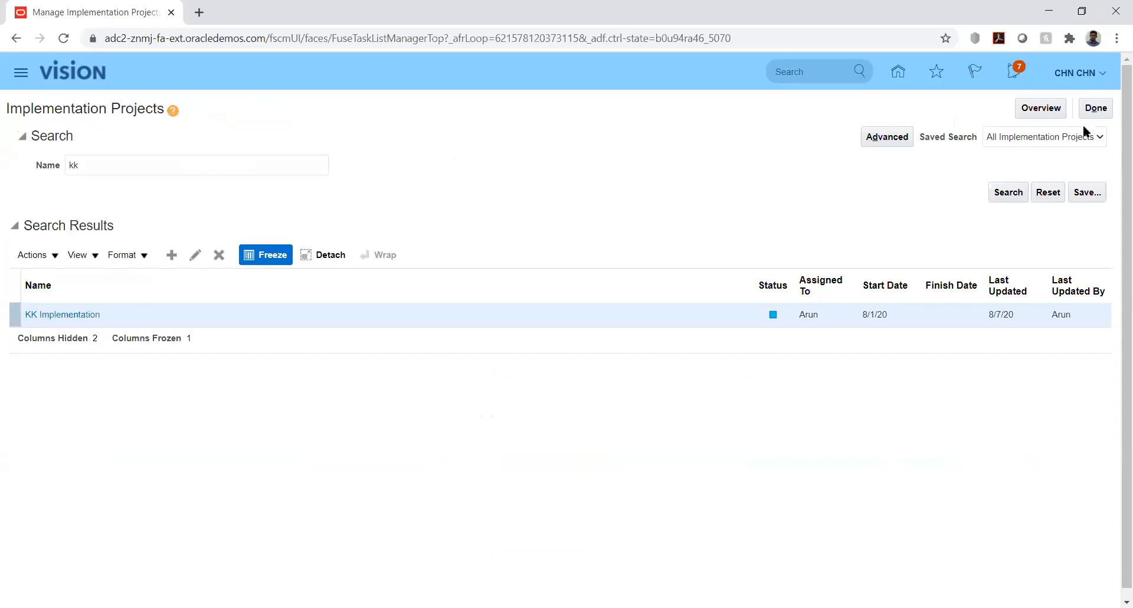
{"action": "left_click", "coordinate": [1092, 109]}
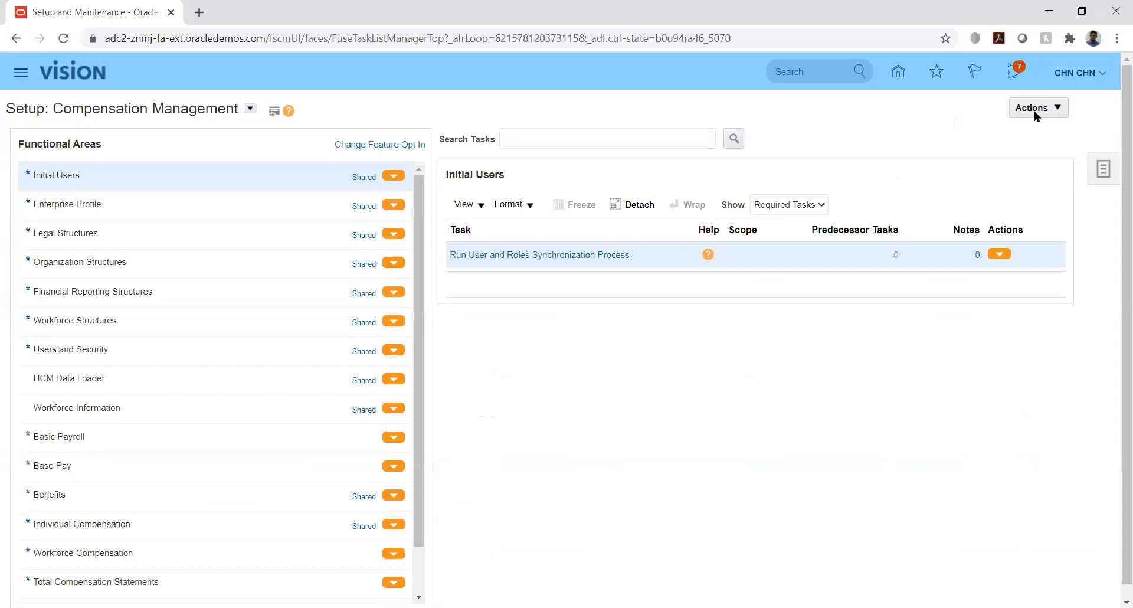
{"action": "left_click", "coordinate": [898, 74]}
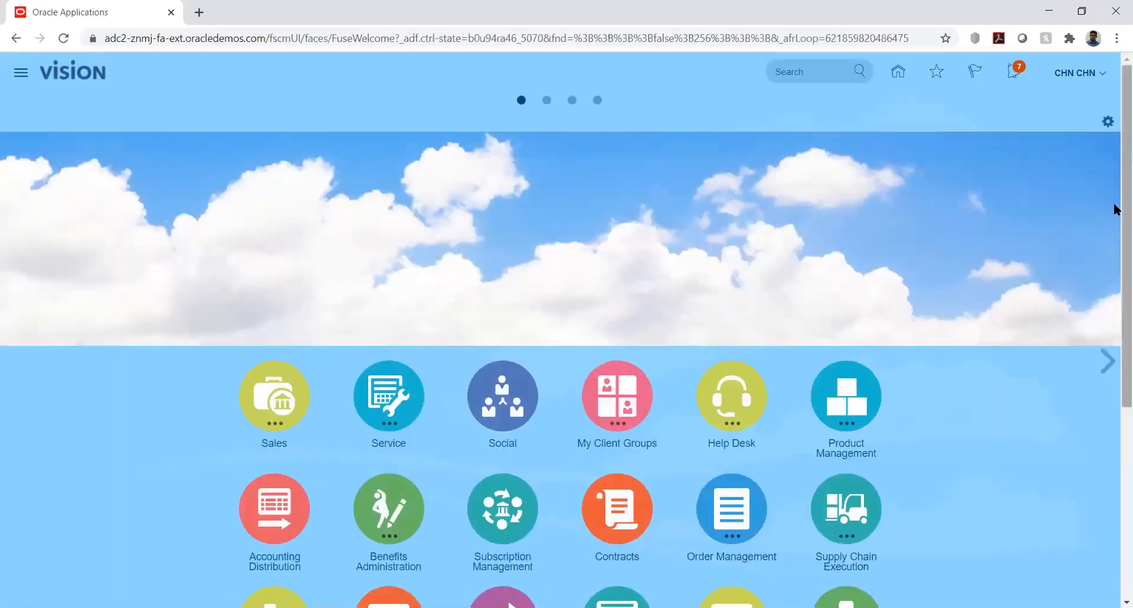
- Open the Journals work area under General Accounting and start creating a new journal
{"action": "left_click_drag", "start_coordinate": [1118, 207], "coordinate": [1115, 423]}
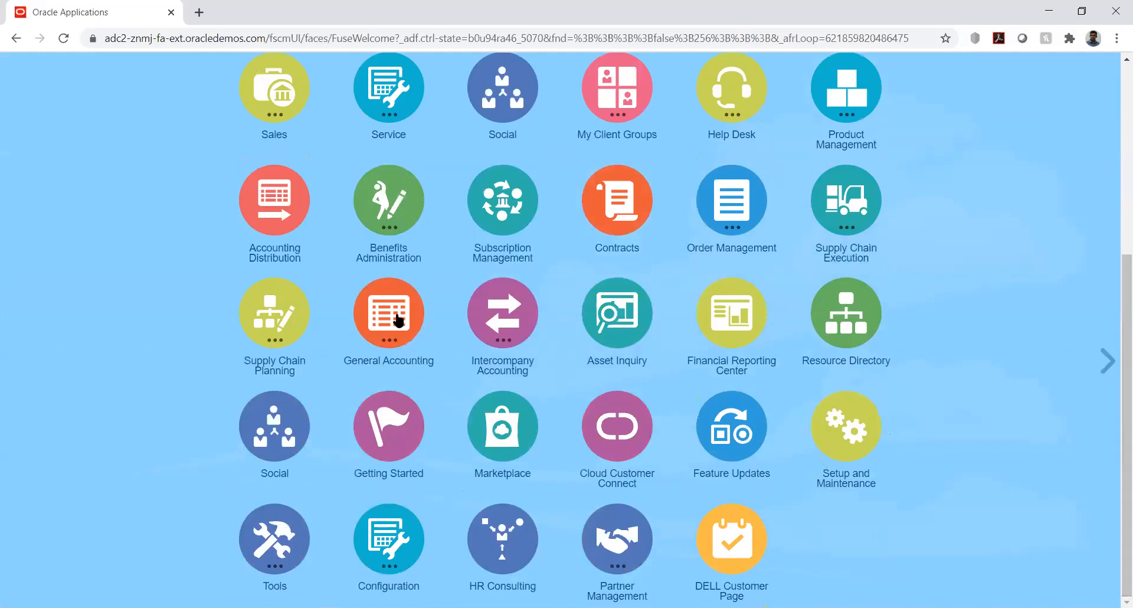
{"action": "left_click", "coordinate": [413, 361]}
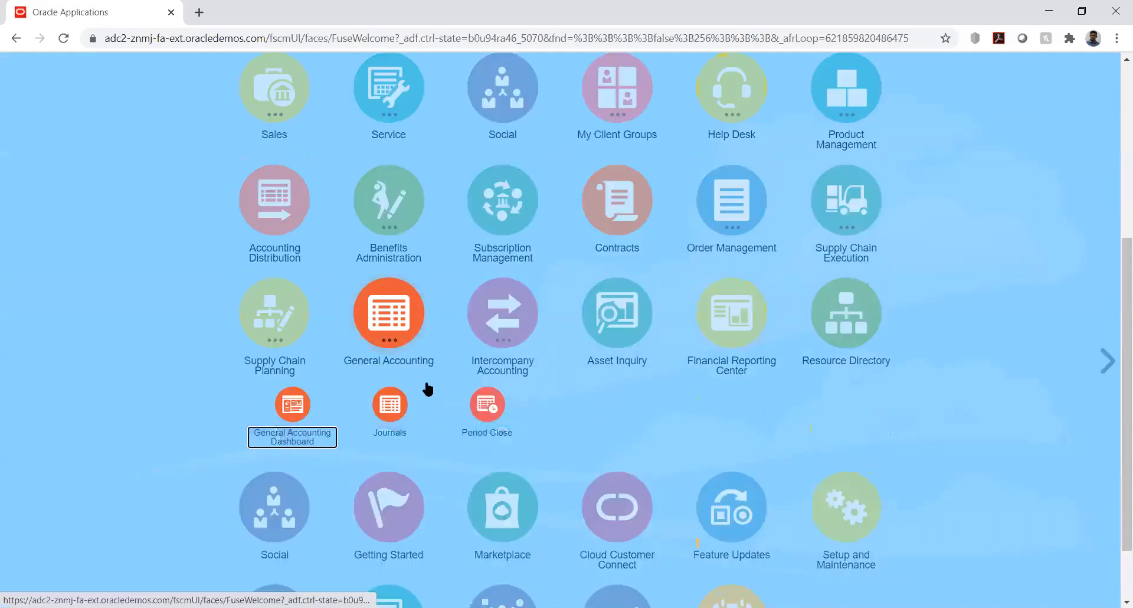
{"action": "left_click", "coordinate": [390, 404]}
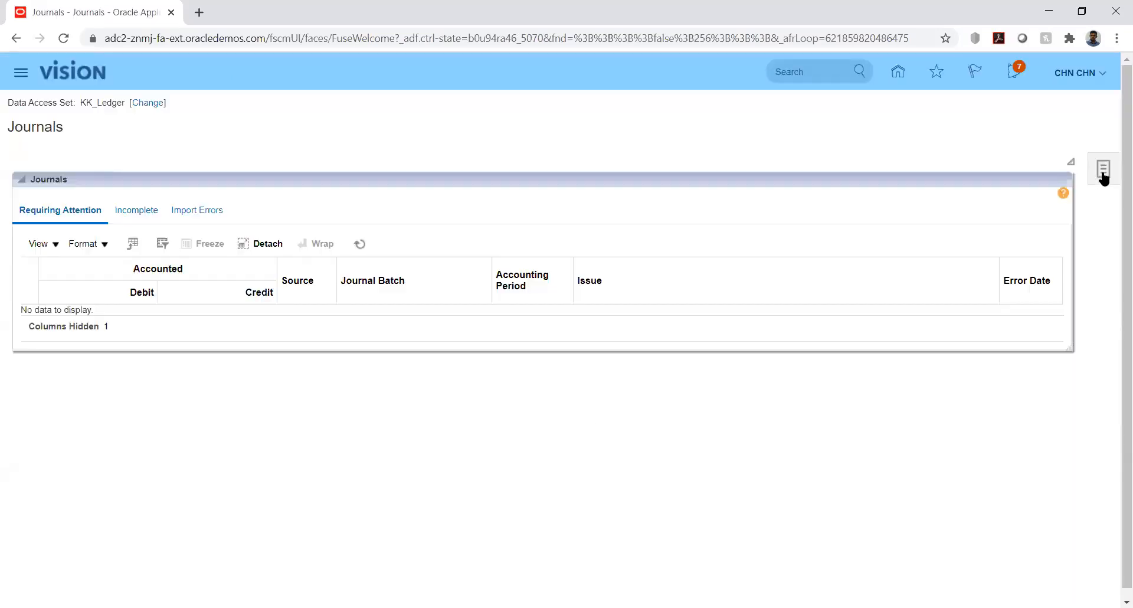
{"action": "left_click", "coordinate": [1104, 172]}
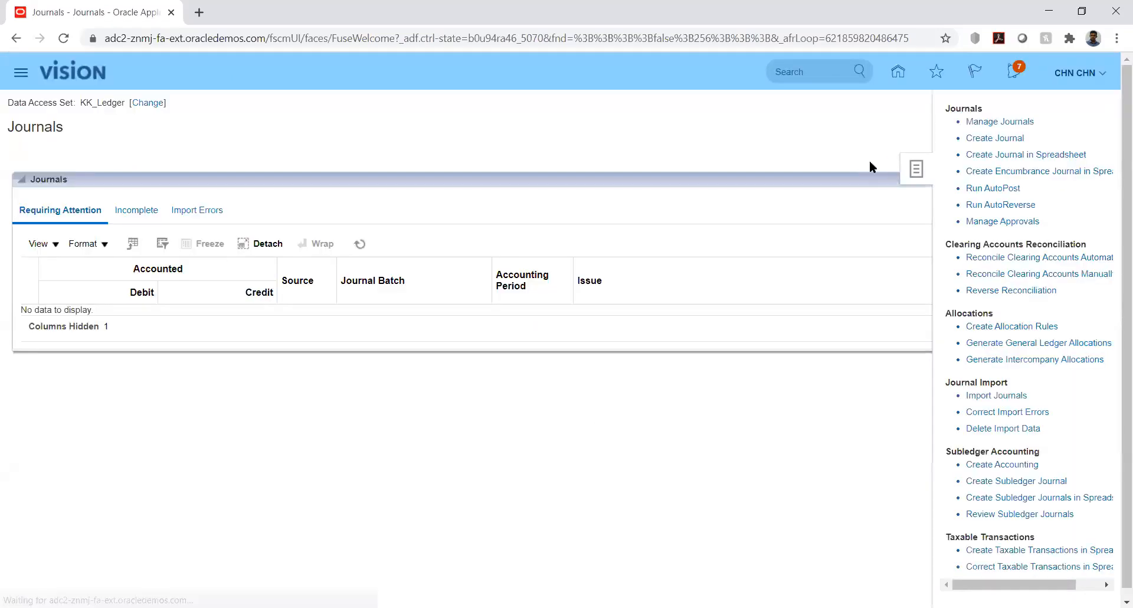
{"action": "left_click", "coordinate": [998, 140]}
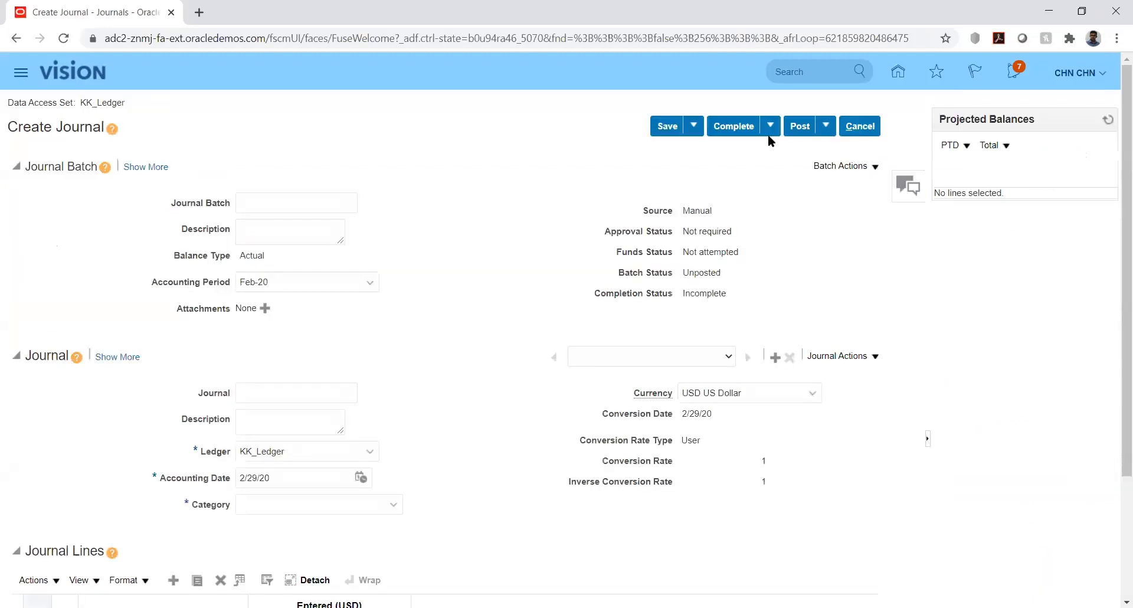
- Enter 6090 as both the journal batch name and the journal name
{"action": "left_click", "coordinate": [305, 205]}
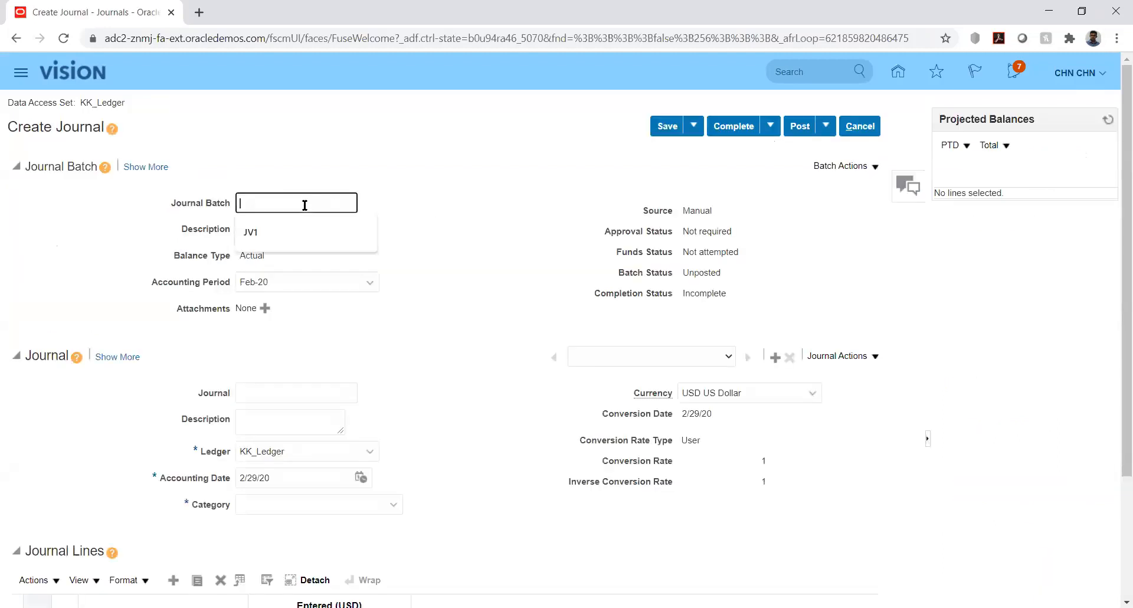
{"action": "type", "text": "6090"}
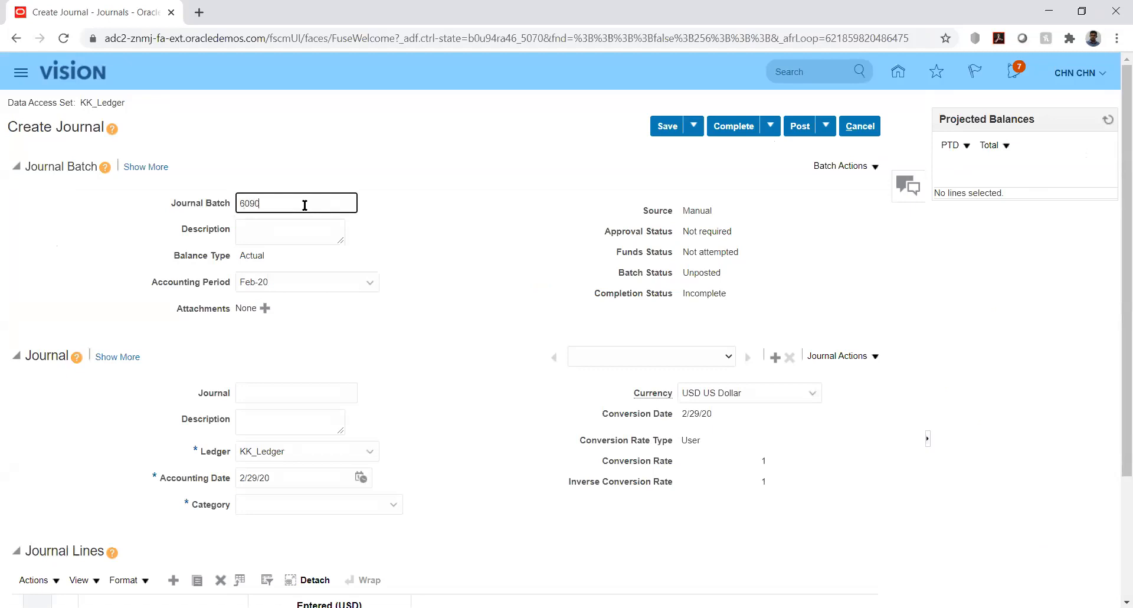
{"action": "left_click", "coordinate": [294, 391]}
{"action": "type", "text": "6090"}
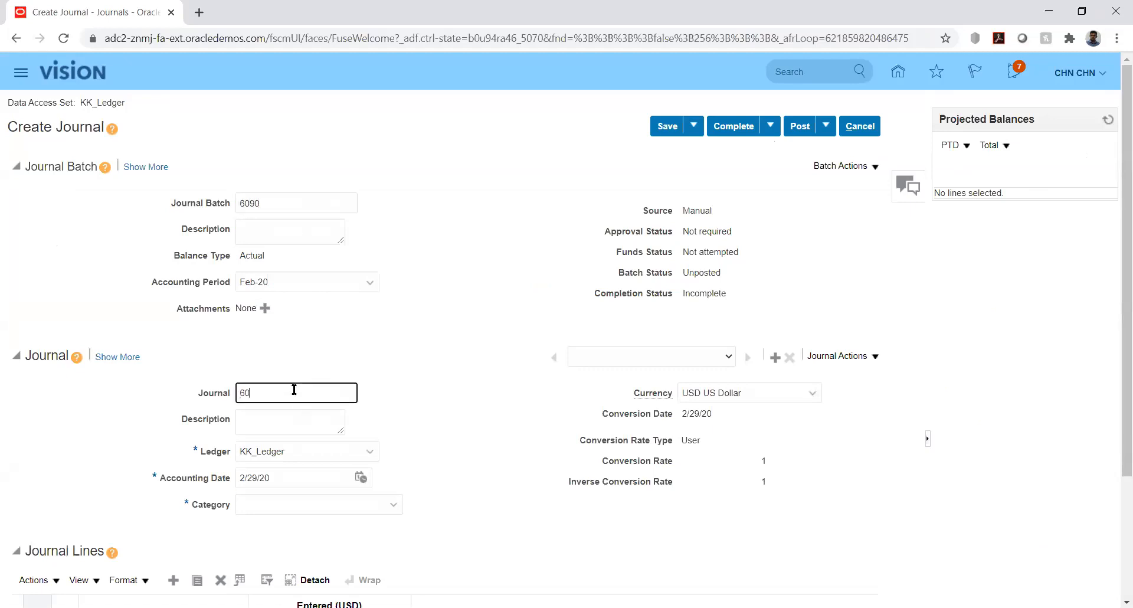
{"action": "left_click", "coordinate": [453, 391]}
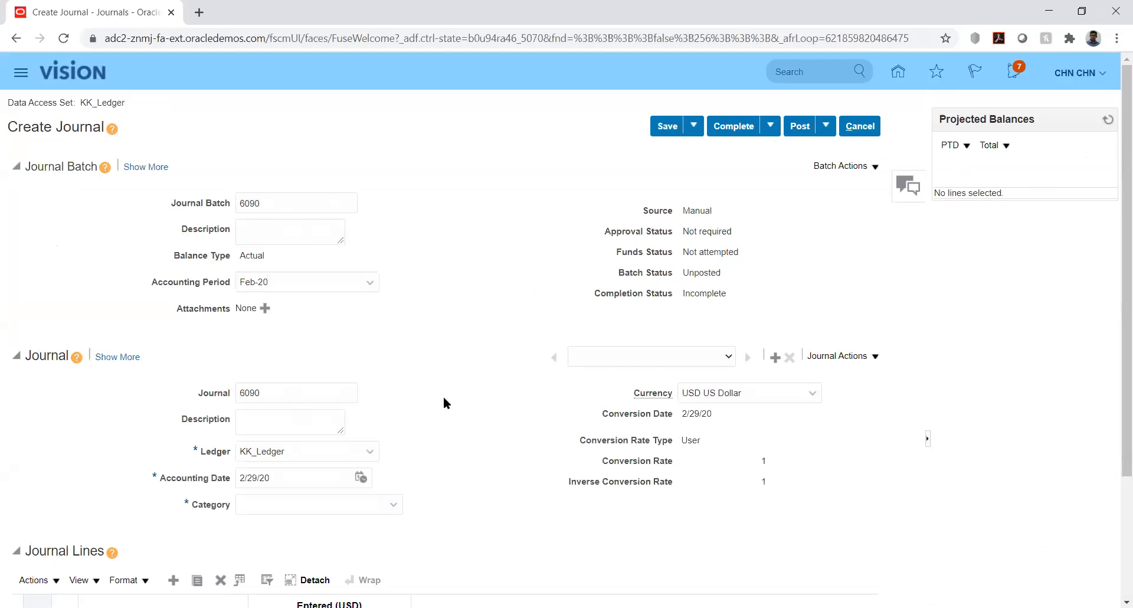
- Clear the names from the Journal Batch and Journal fields of the new journal
{"action": "double_click", "coordinate": [271, 202]}
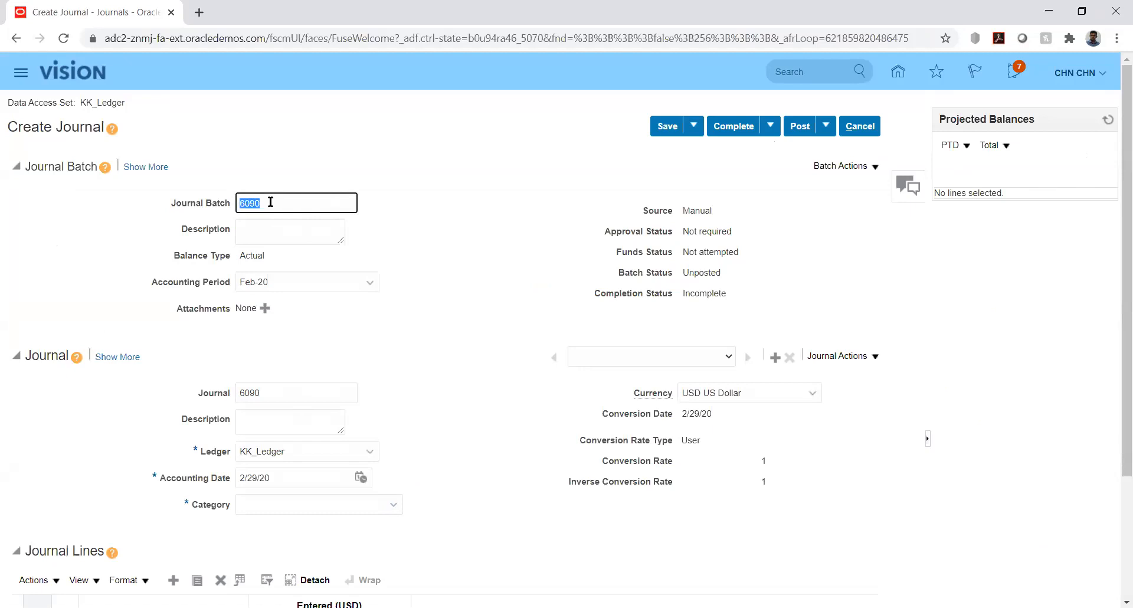
{"action": "key", "text": "BackSpace"}
{"action": "key", "text": "Tab"}
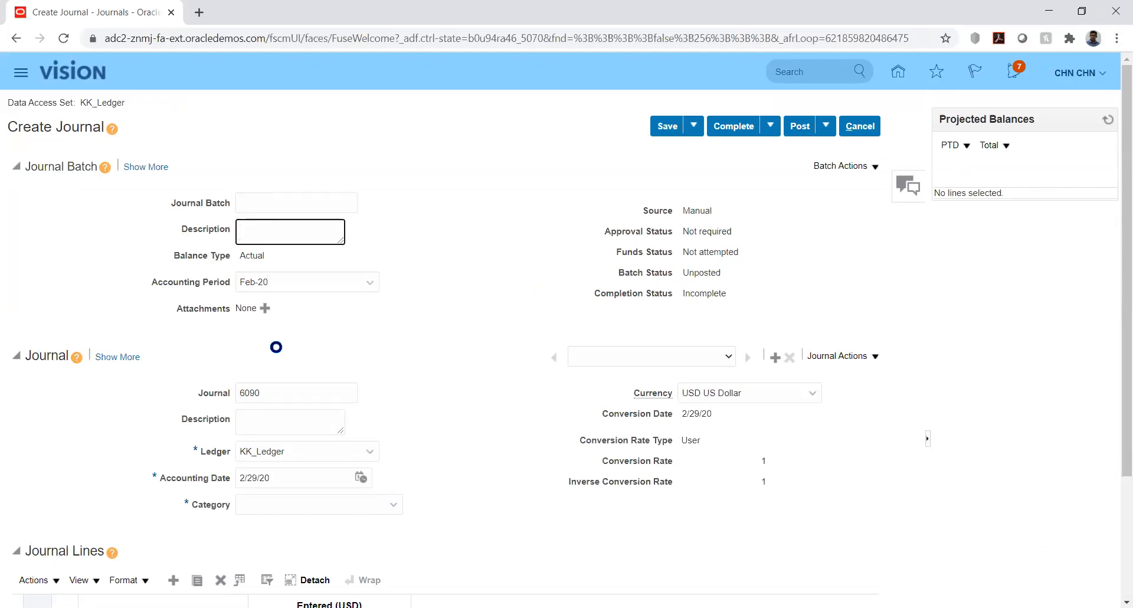
{"action": "double_click", "coordinate": [277, 390]}
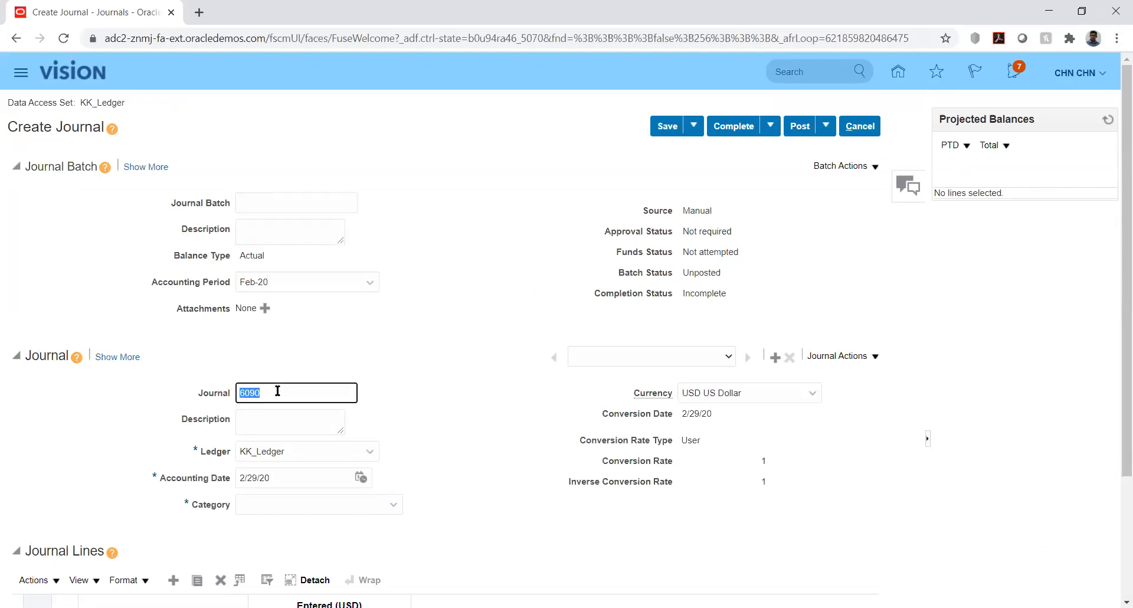
{"action": "key", "text": "BackSpace"}
{"action": "key", "text": "Tab"}
{"action": "left_click", "coordinate": [490, 394]}
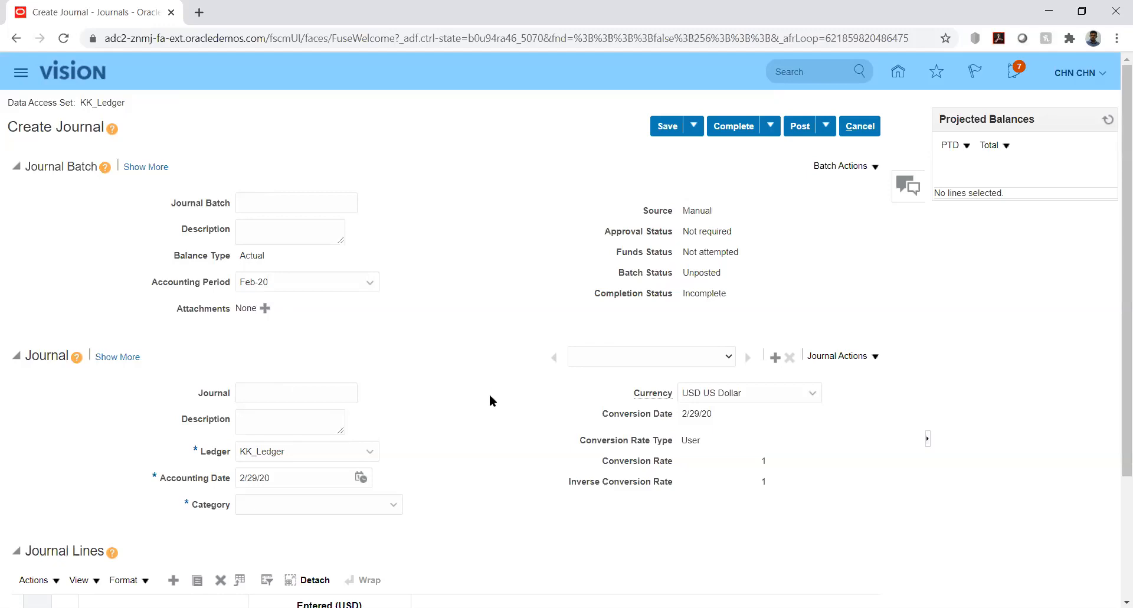
- Set the account of journal line 1 to 10000.1223
{"action": "scroll", "coordinate": [1118, 354], "scroll_direction": "down", "scroll_amount": 3}
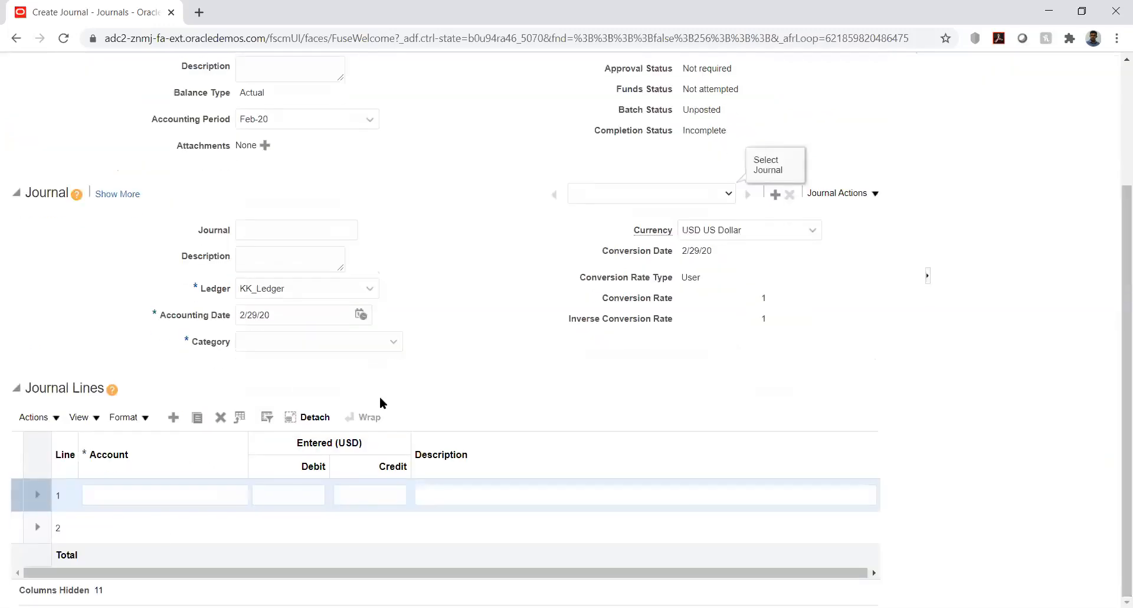
{"action": "left_click", "coordinate": [121, 486]}
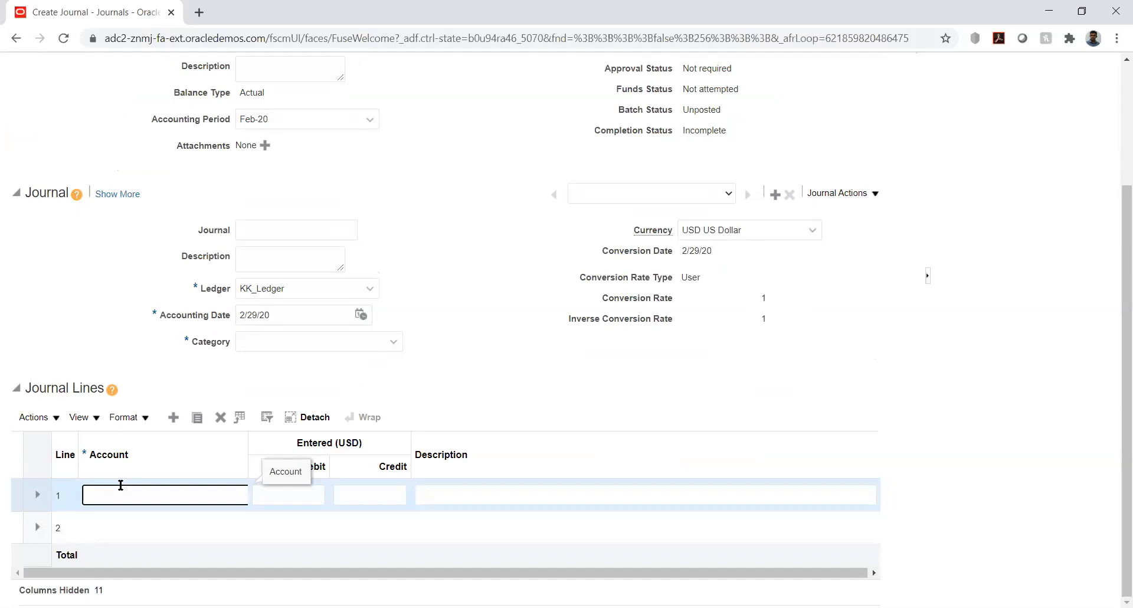
{"action": "type", "text": "10000.1223"}
{"action": "key", "text": "Tab"}
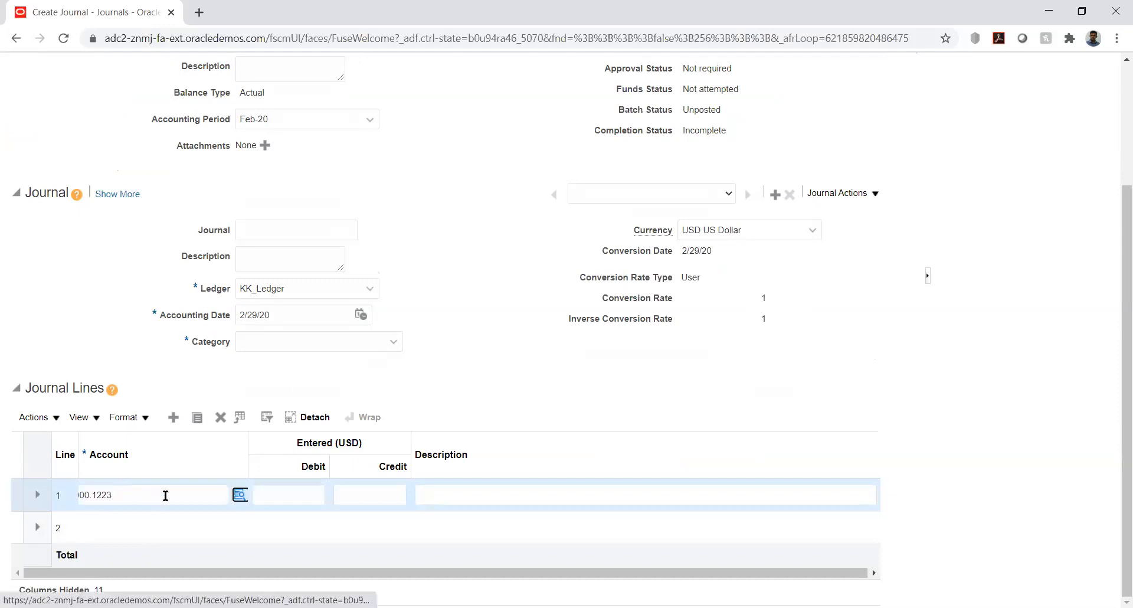
- Enter a debit of 1250.00 USD on journal line 1
{"action": "type", "text": "12"}
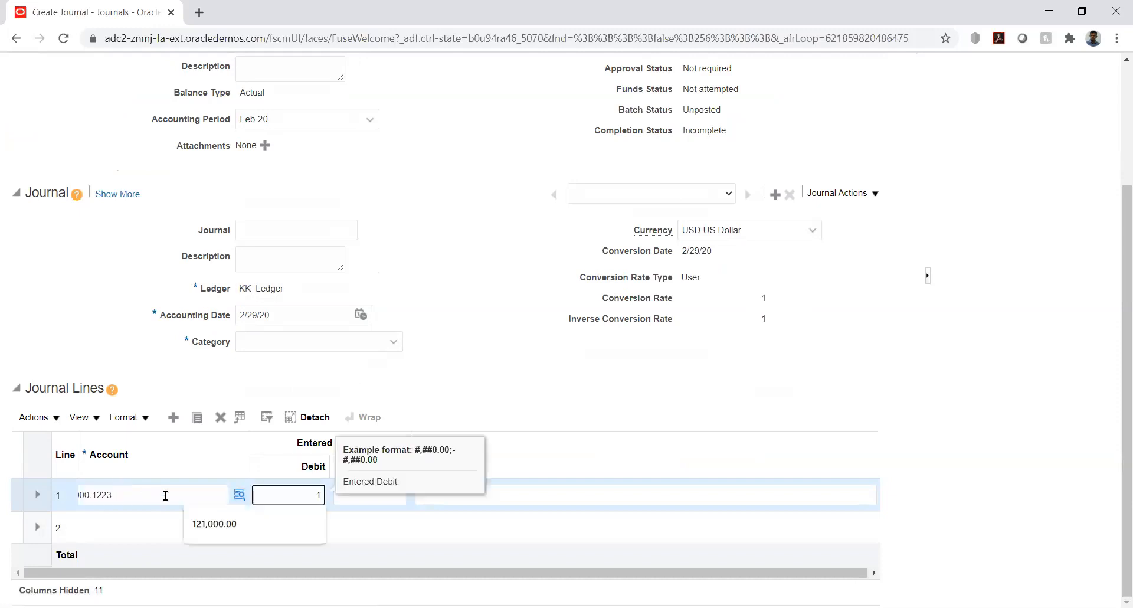
{"action": "key", "text": "Tab"}
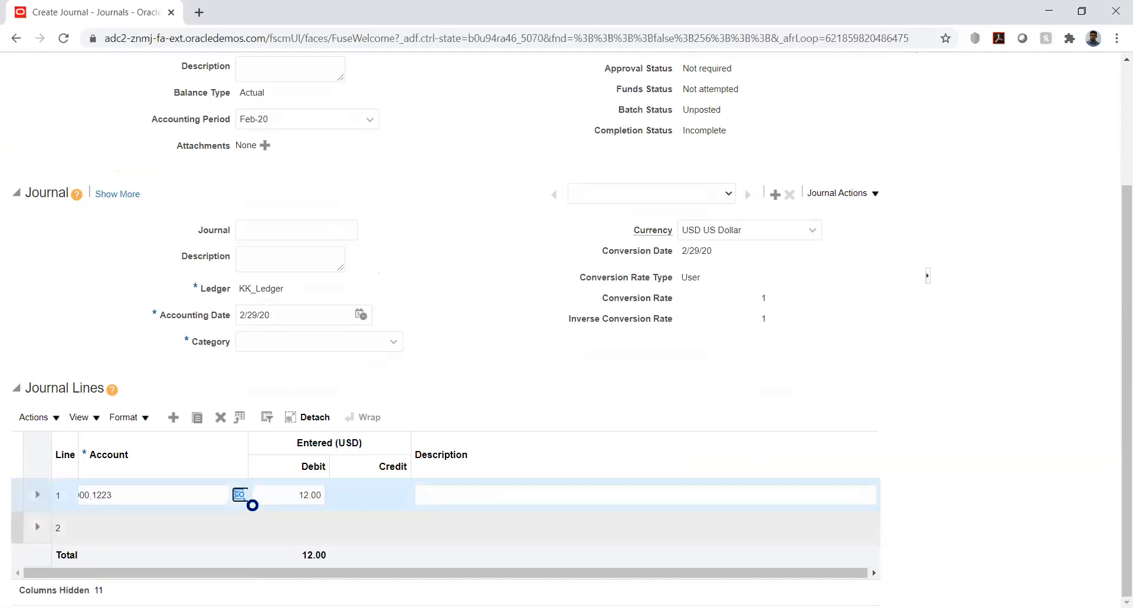
{"action": "left_click", "coordinate": [308, 494]}
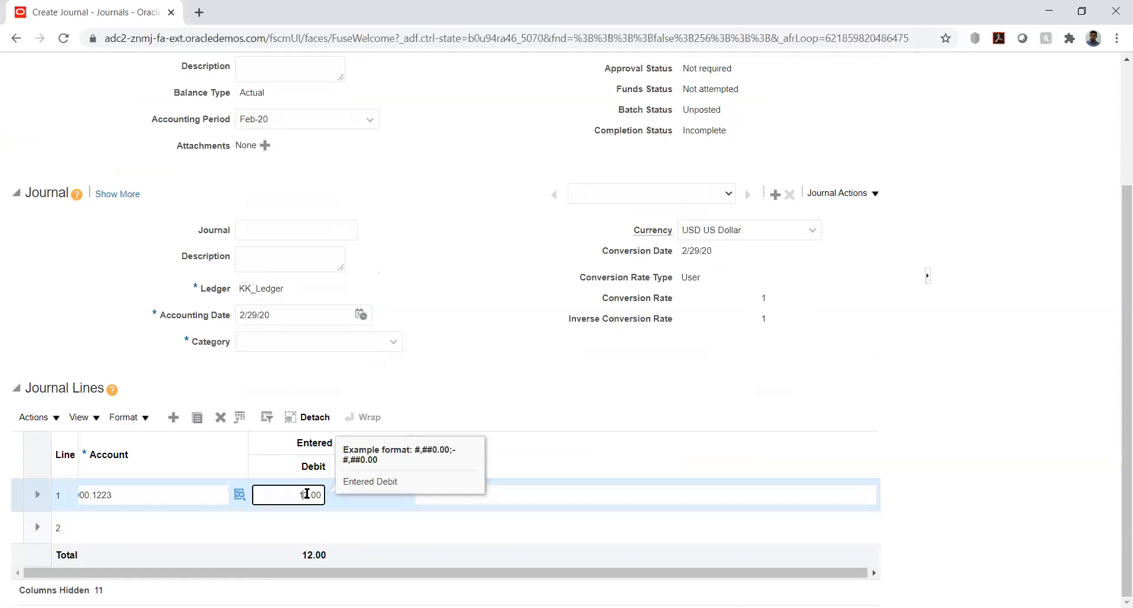
{"action": "type", "text": "50"}
{"action": "key", "text": "Tab"}
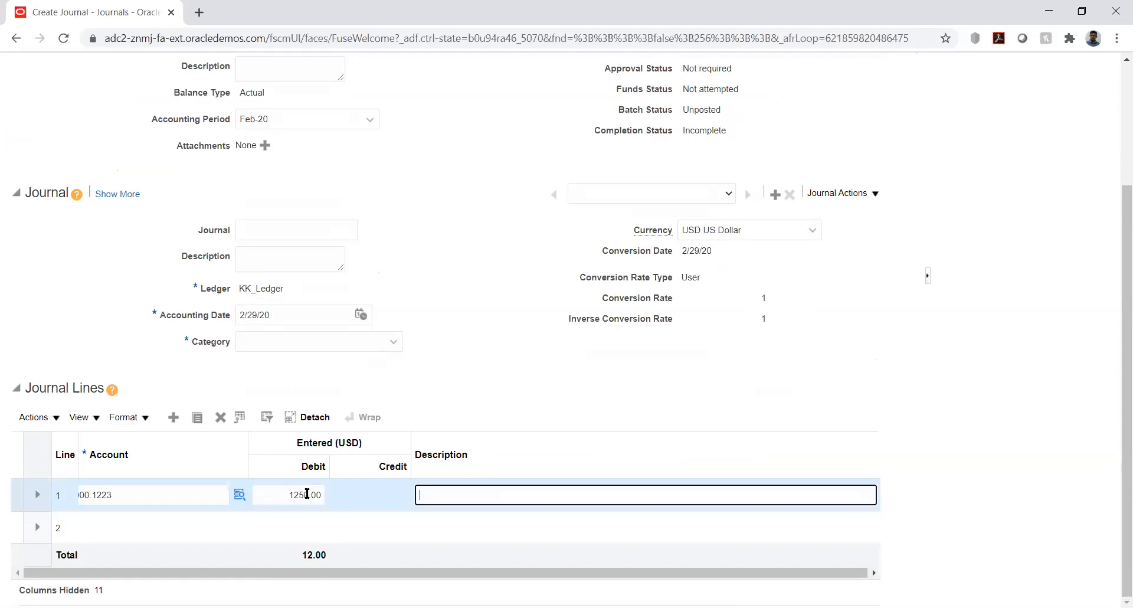
- Set the account of journal line 2 to company segment KK_COM 10000 and account segment KK_ACC 2000
{"action": "left_click", "coordinate": [134, 527]}
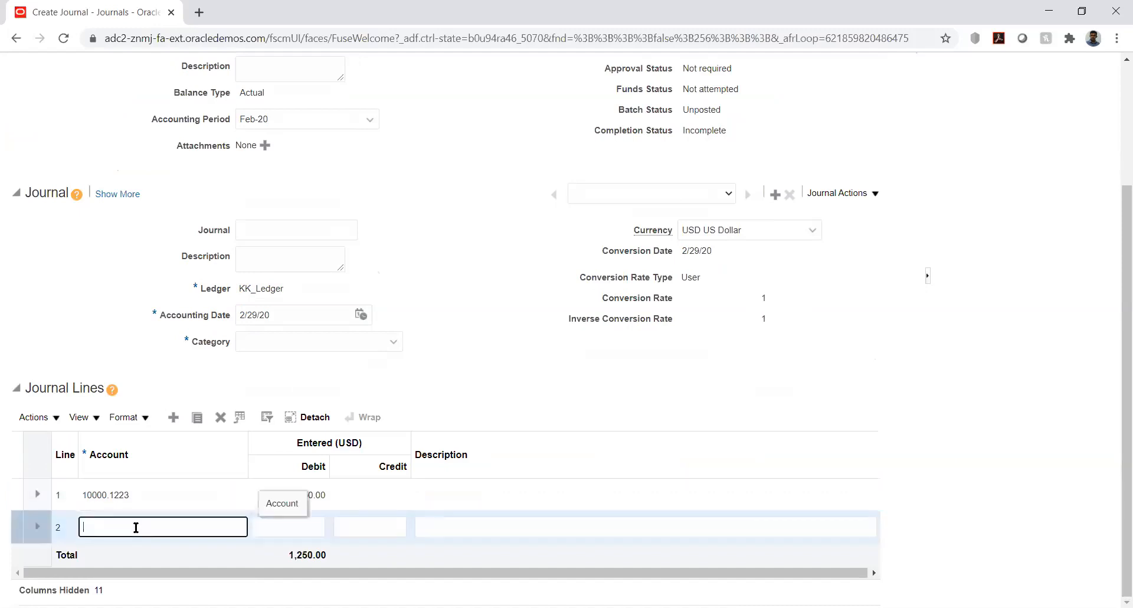
{"action": "type", "text": "10000."}
{"action": "key", "text": "Tab"}
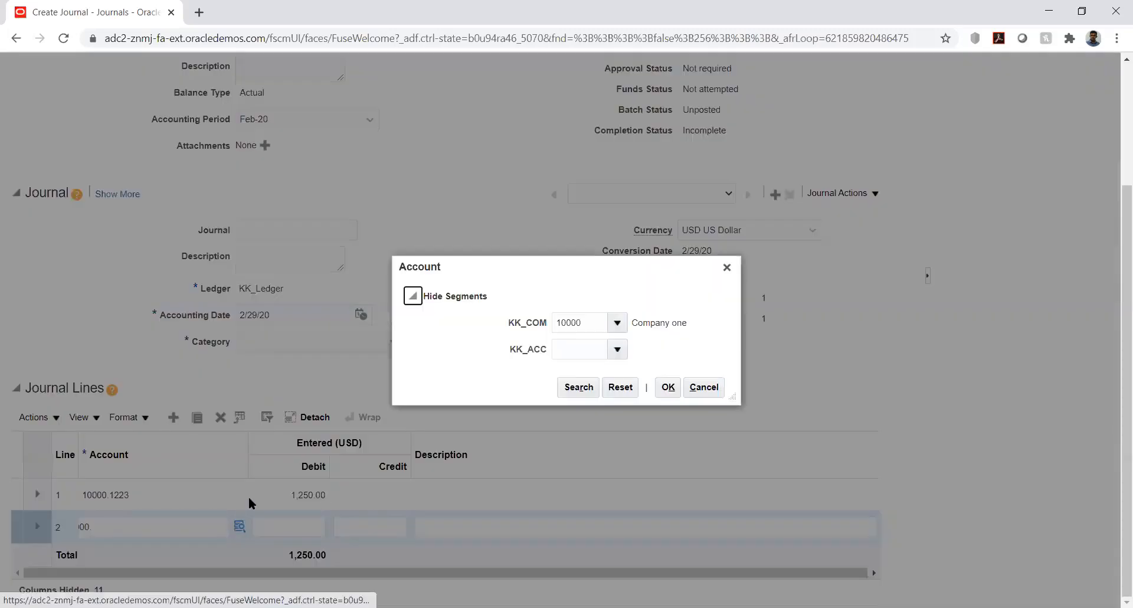
{"action": "left_click", "coordinate": [583, 353]}
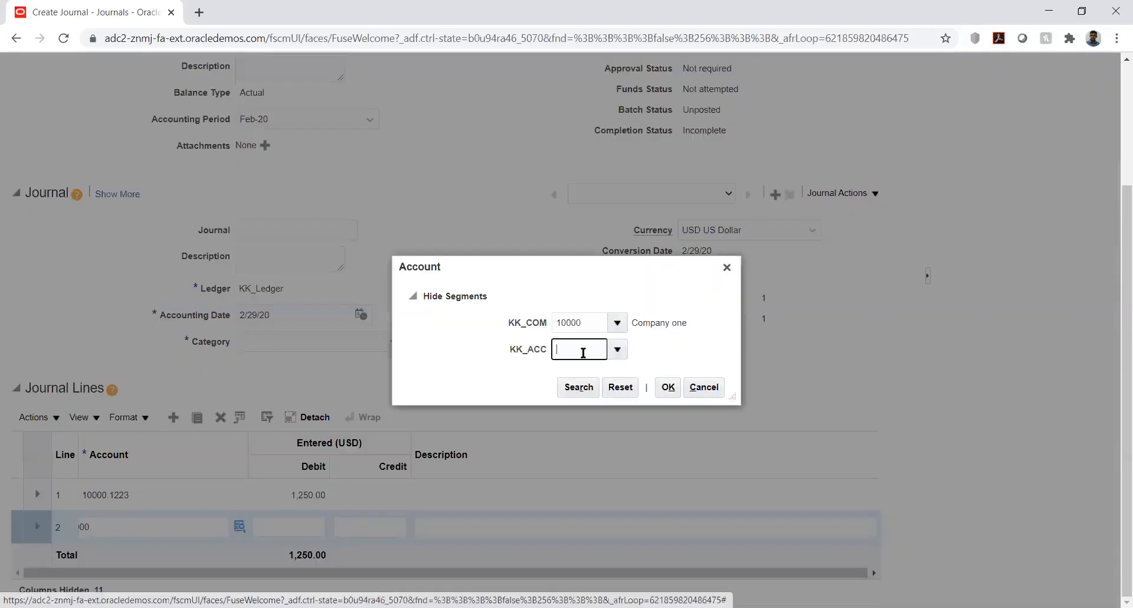
{"action": "type", "text": "2"}
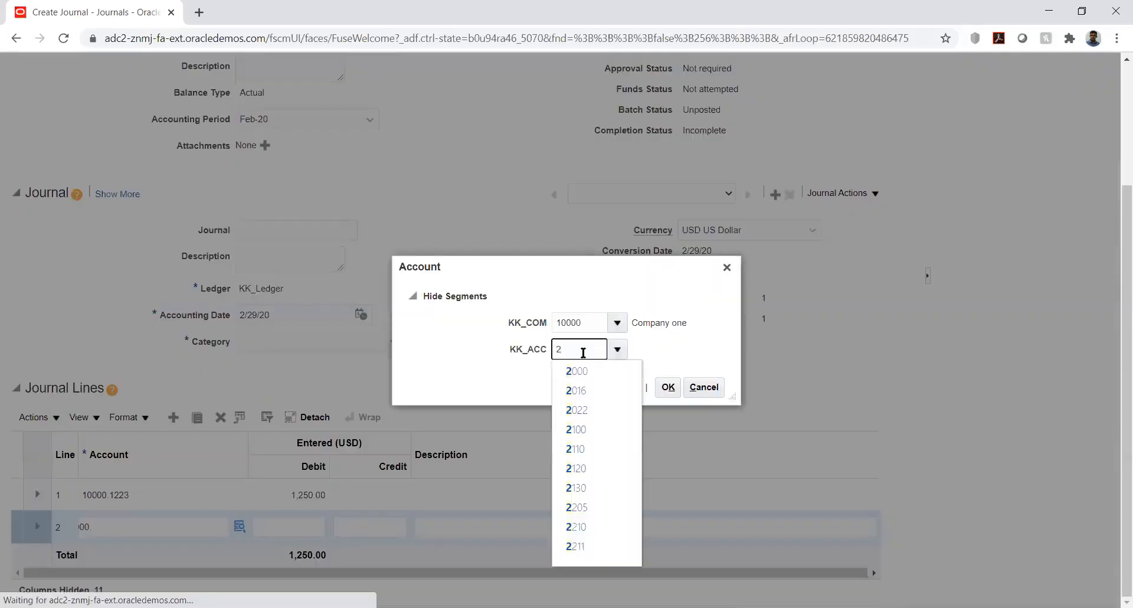
{"action": "left_click", "coordinate": [581, 372]}
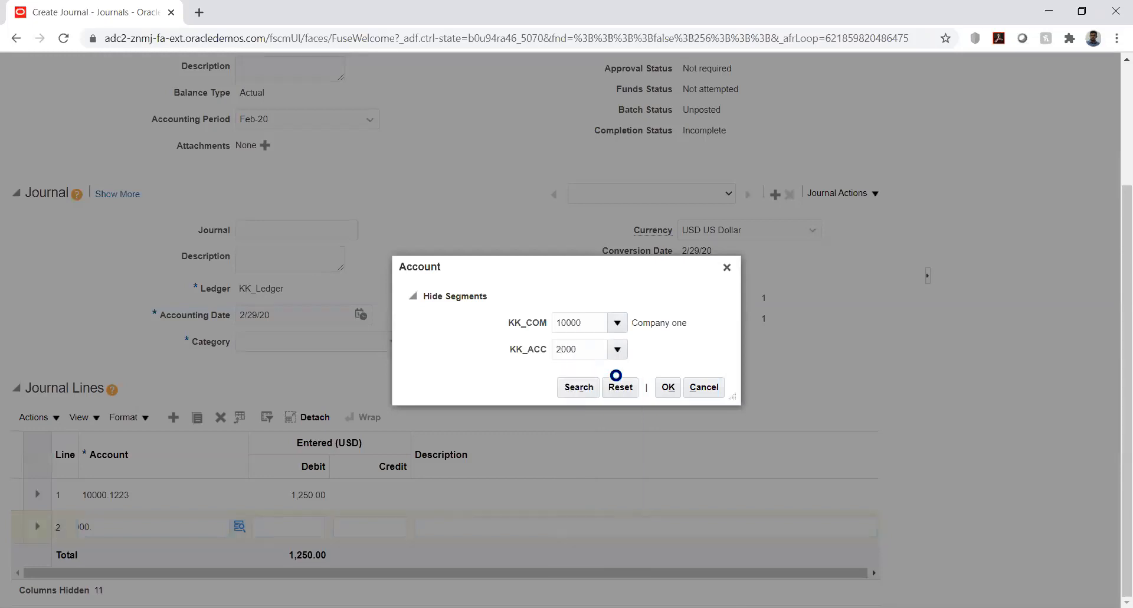
{"action": "left_click", "coordinate": [668, 389]}
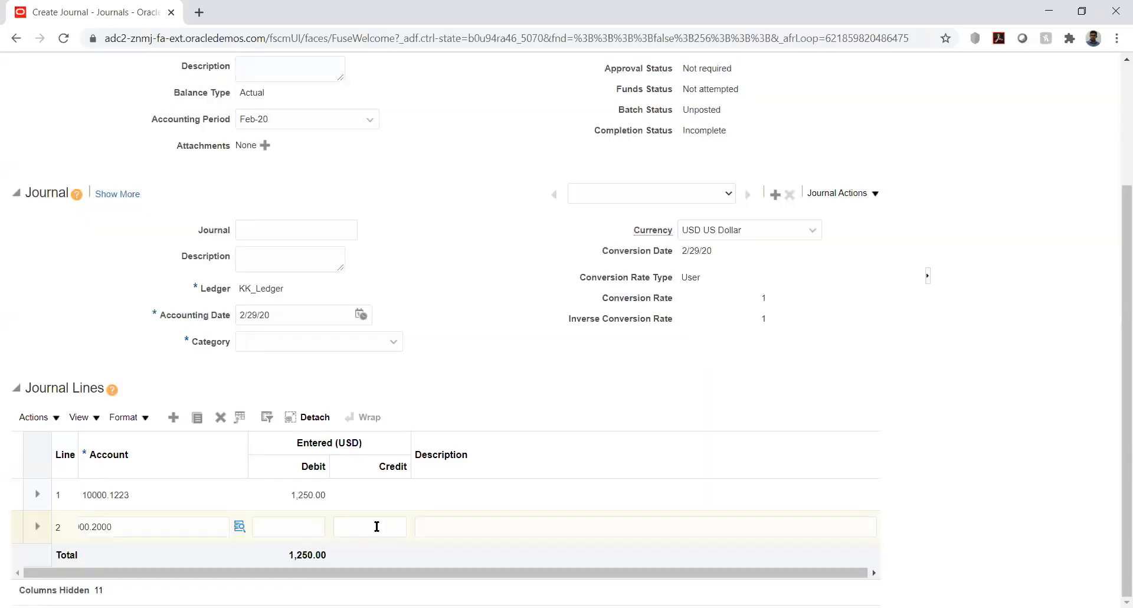
- Enter a credit of 1250.00 USD on journal line 2
{"action": "left_click", "coordinate": [376, 526]}
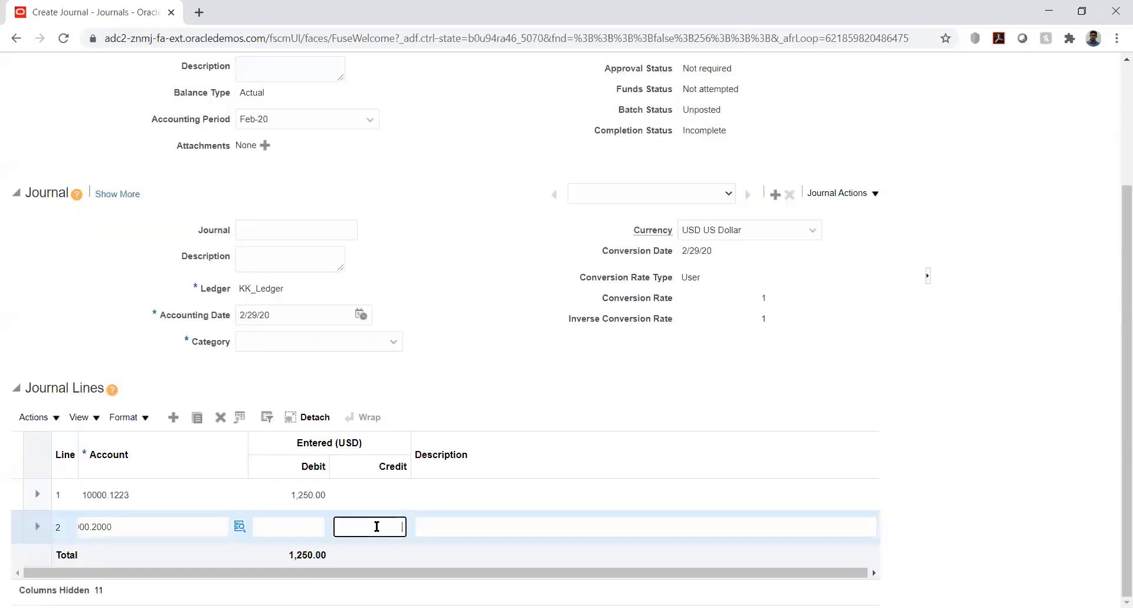
{"action": "type", "text": "1250"}
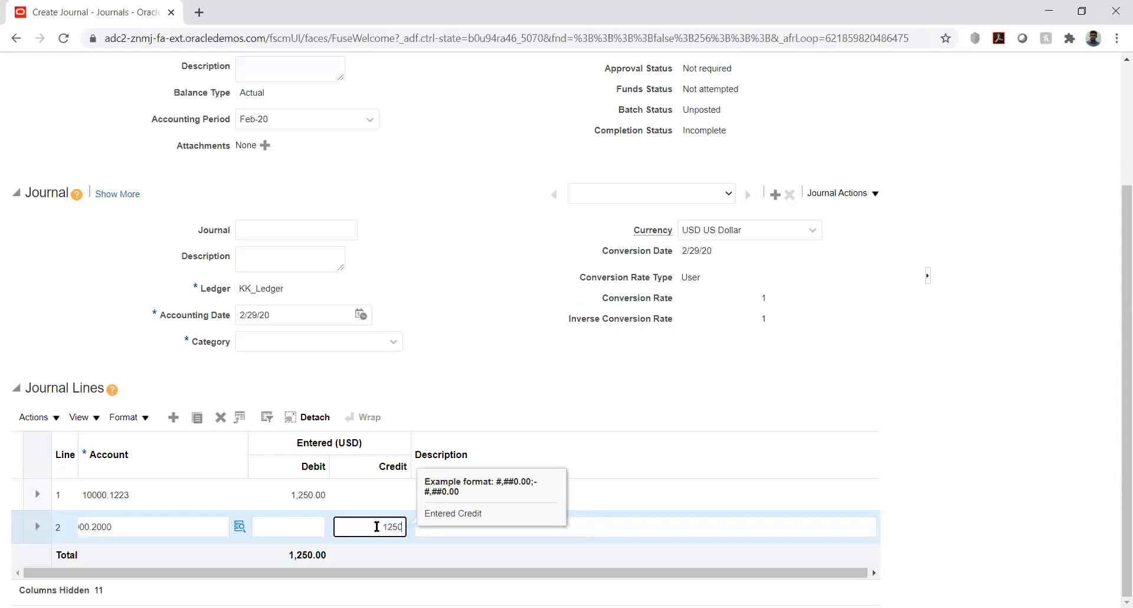
{"action": "key", "text": "Tab"}
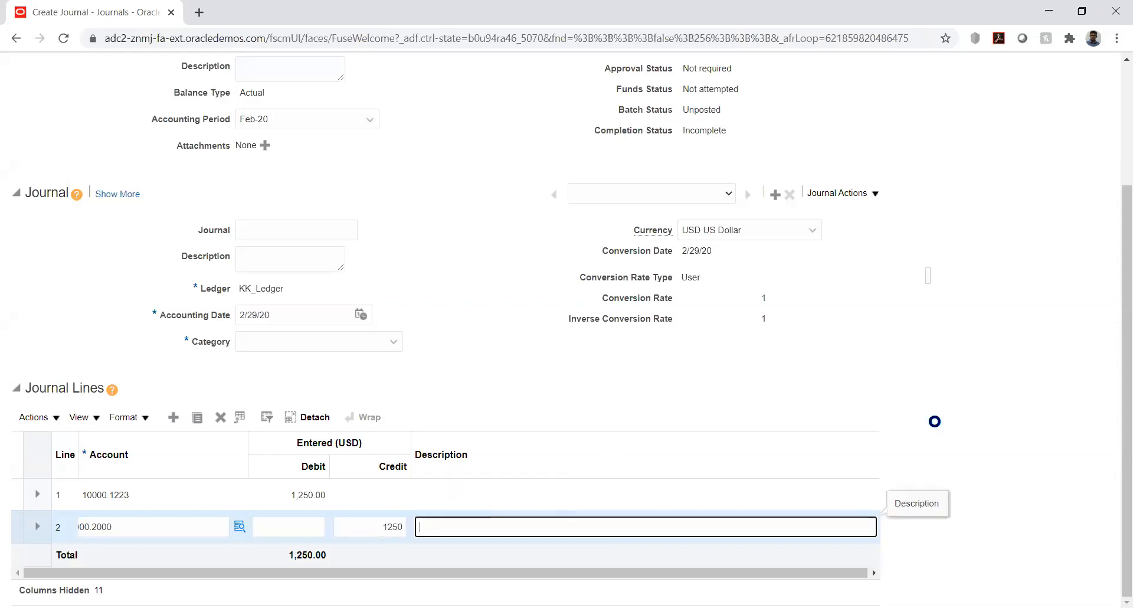
{"action": "left_click", "coordinate": [1027, 345]}
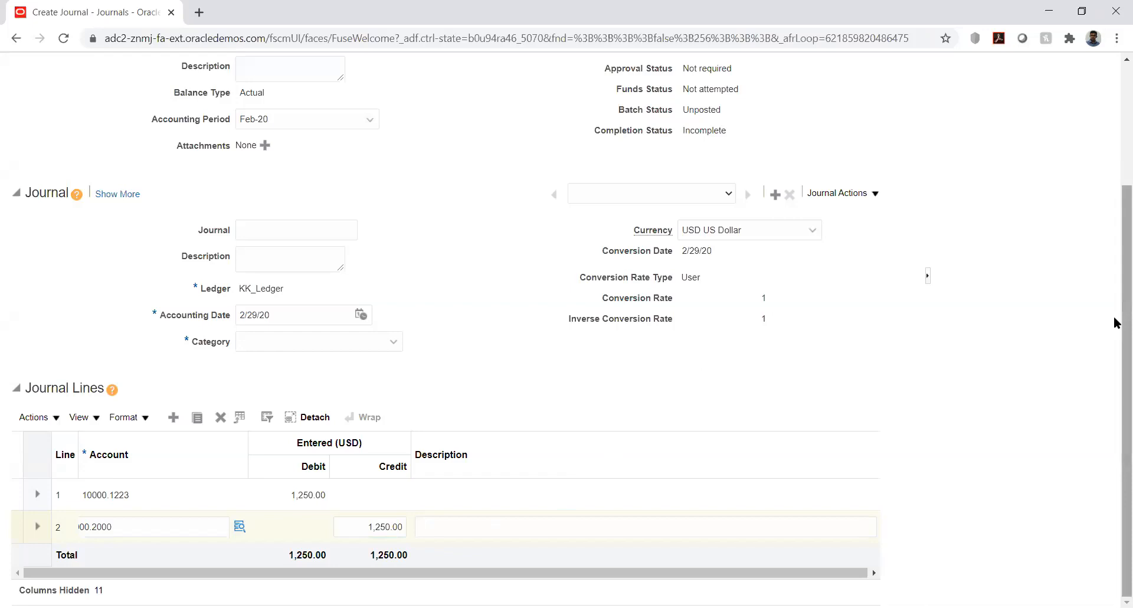
- Set the journal's category to KK_Fusion, post the journal and close it
{"action": "left_click_drag", "start_coordinate": [1118, 323], "coordinate": [1116, 195]}
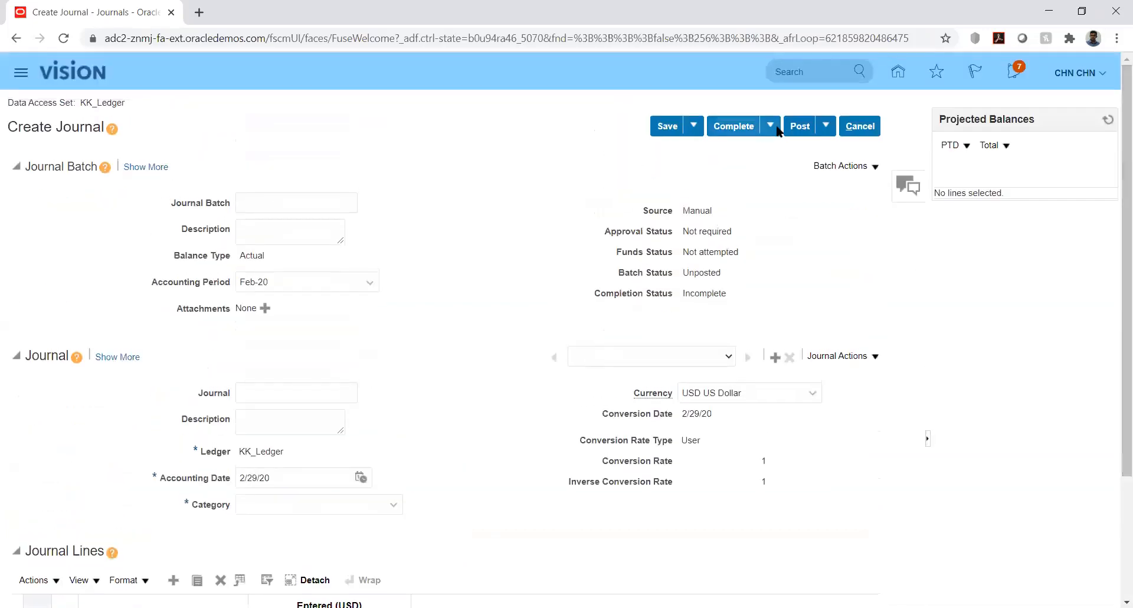
{"action": "left_click", "coordinate": [801, 128]}
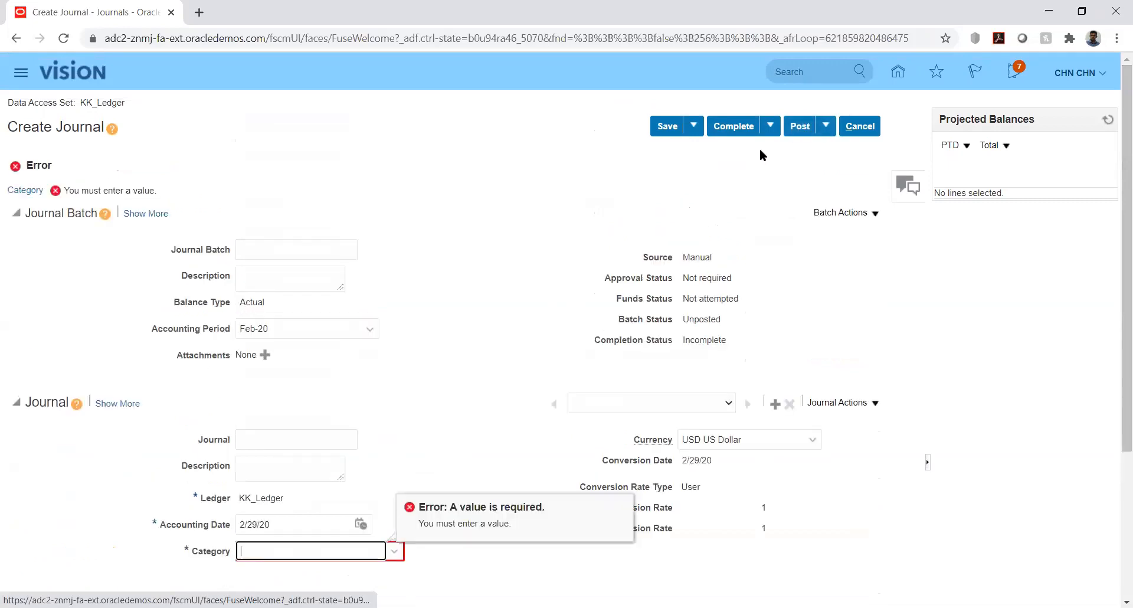
{"action": "type", "text": "K"}
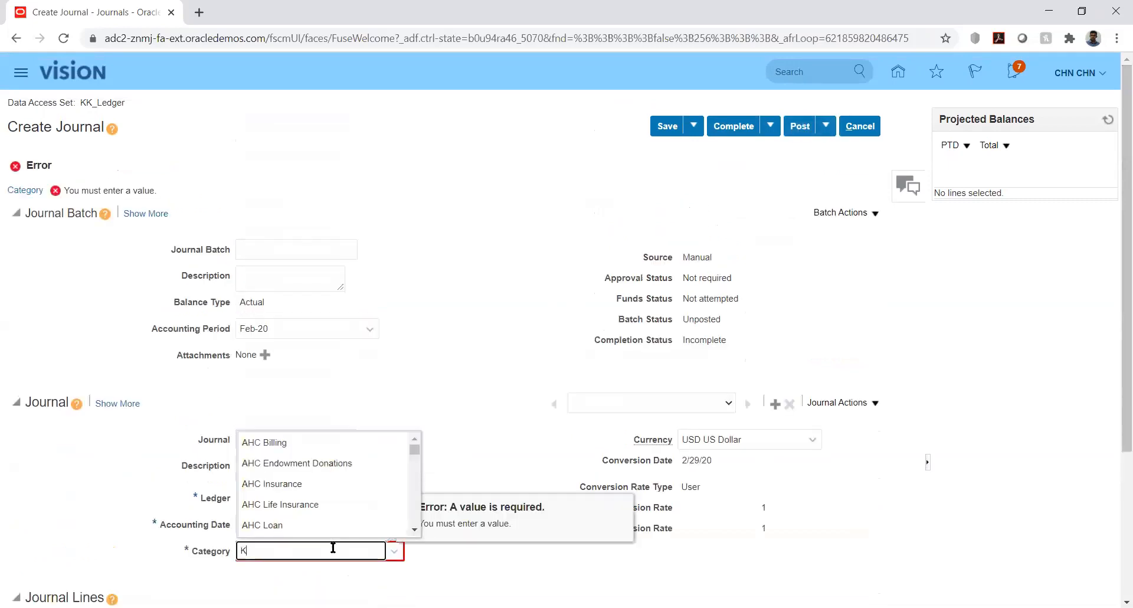
{"action": "type", "text": "K"}
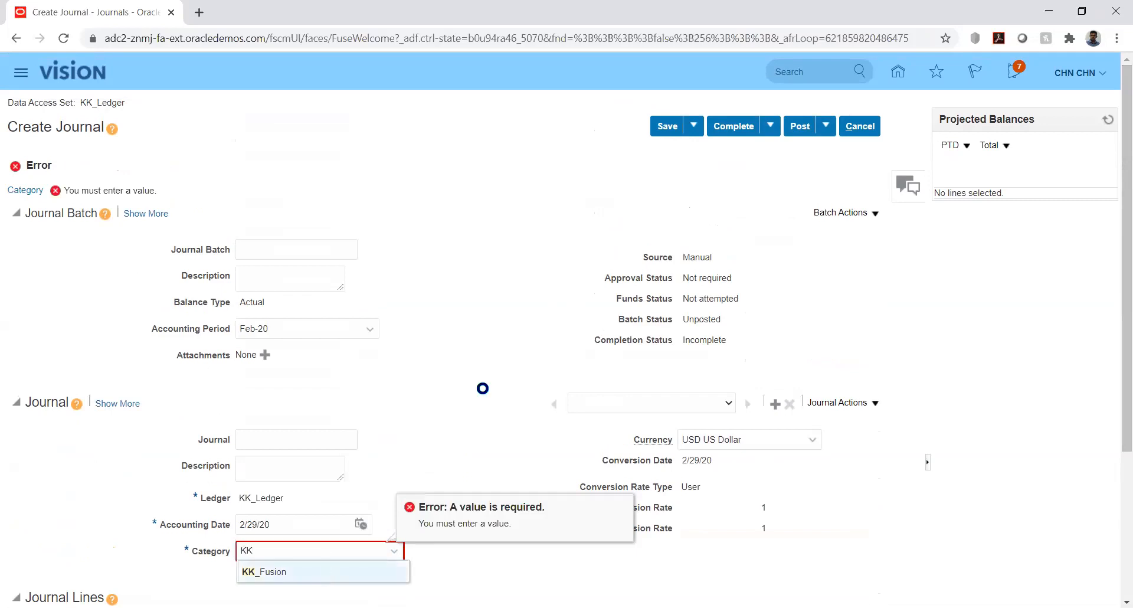
{"action": "left_click", "coordinate": [323, 570]}
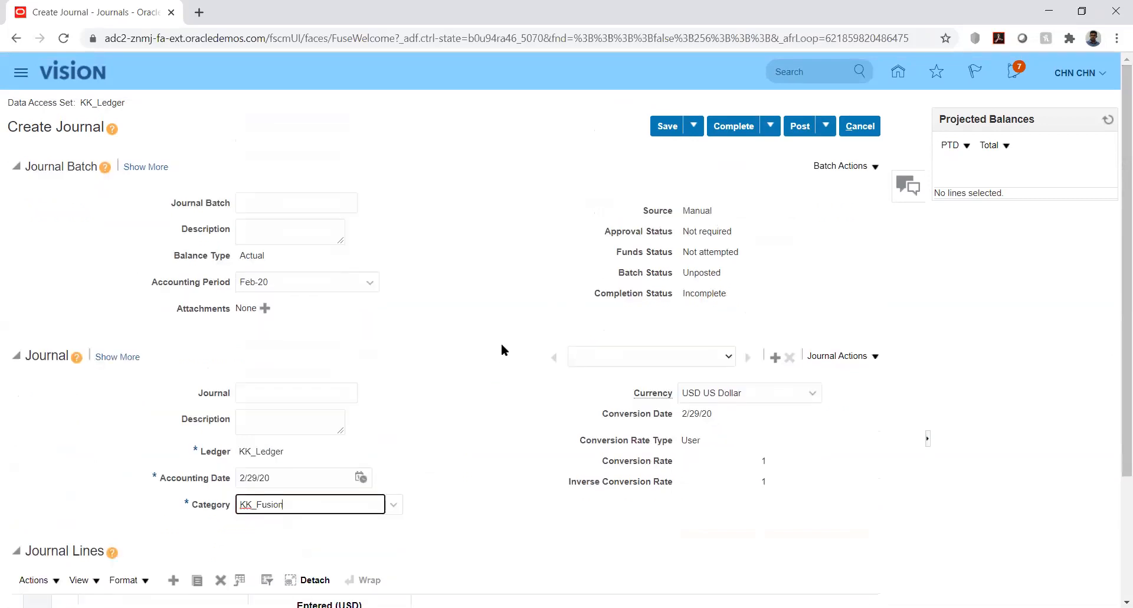
{"action": "left_click", "coordinate": [800, 126]}
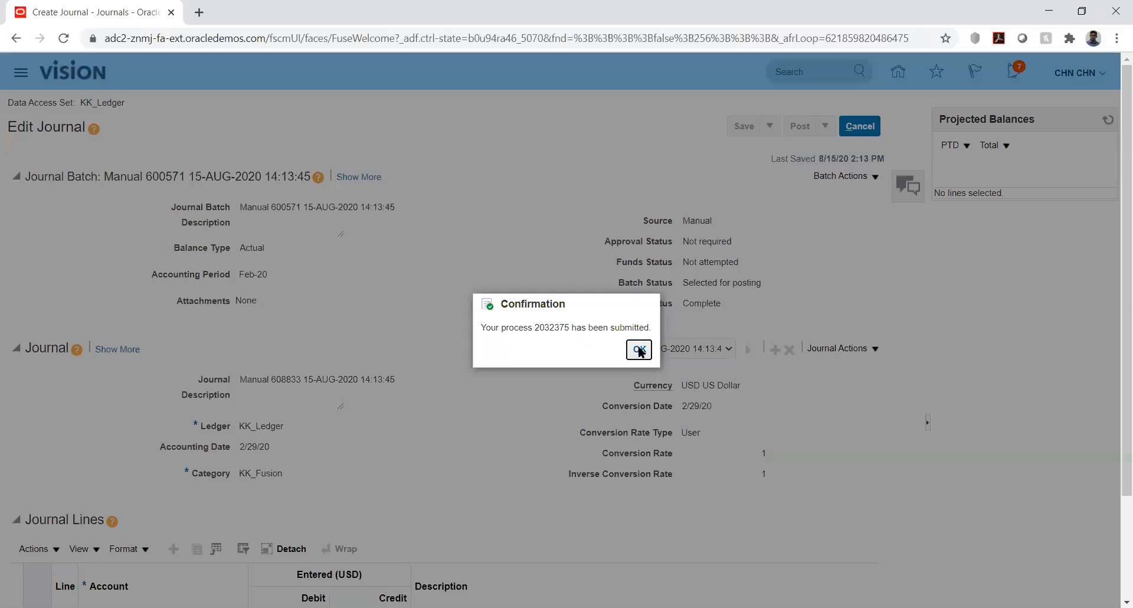
{"action": "left_click", "coordinate": [640, 350]}
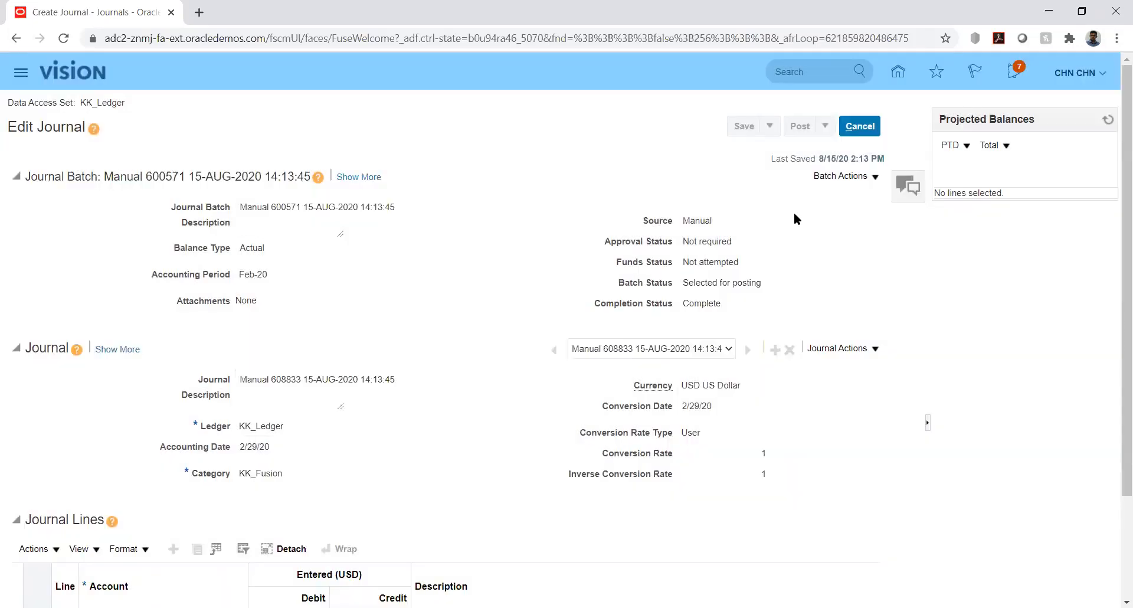
{"action": "left_click", "coordinate": [862, 127]}
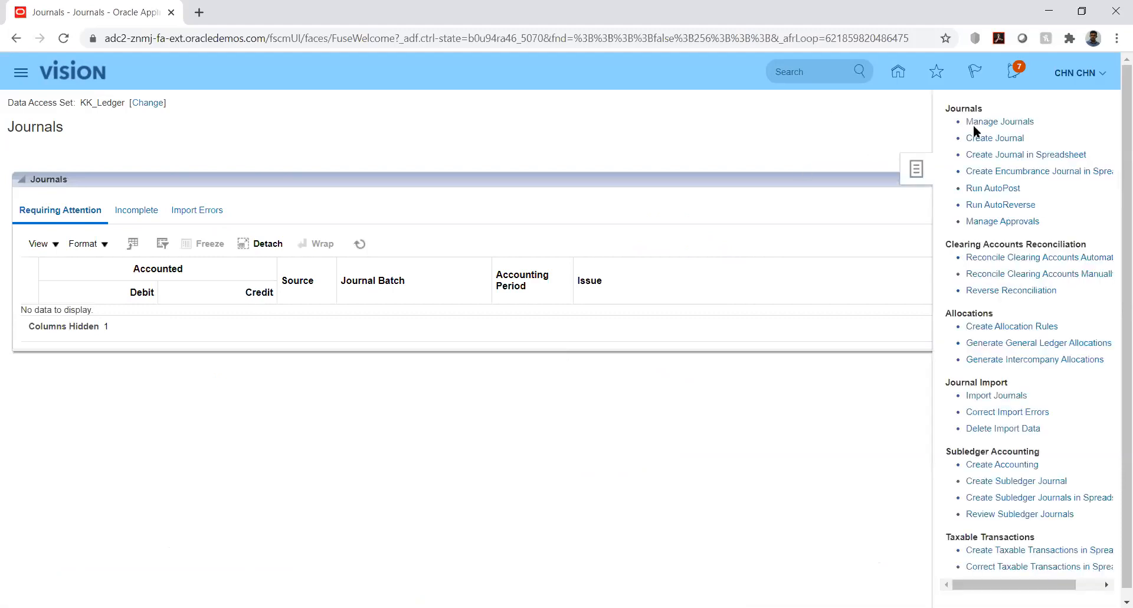
{"action": "left_click", "coordinate": [992, 125]}
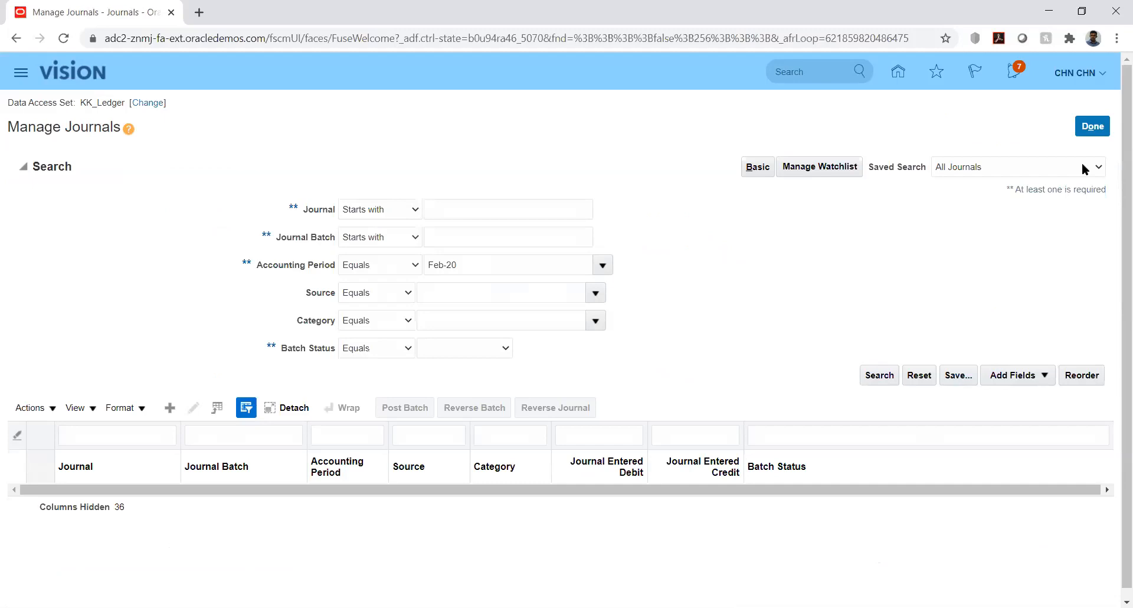
{"action": "left_click", "coordinate": [1094, 130]}
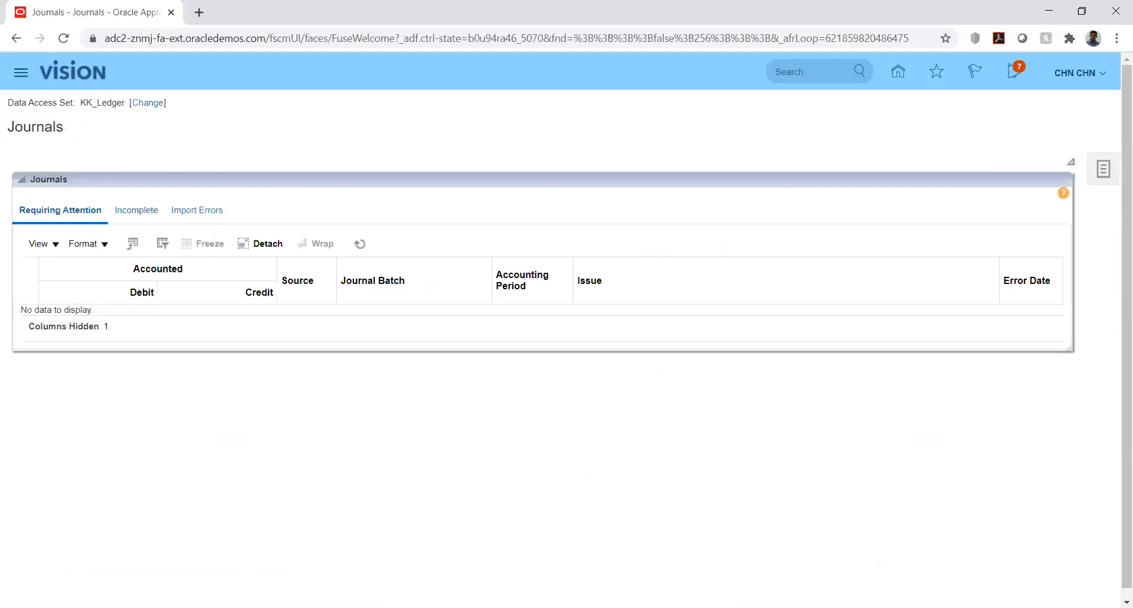
{"action": "key", "text": "alt+Tab"}
- Go to Setup and Maintenance from the home page and open the list of implementation projects
{"action": "left_click", "coordinate": [898, 69]}
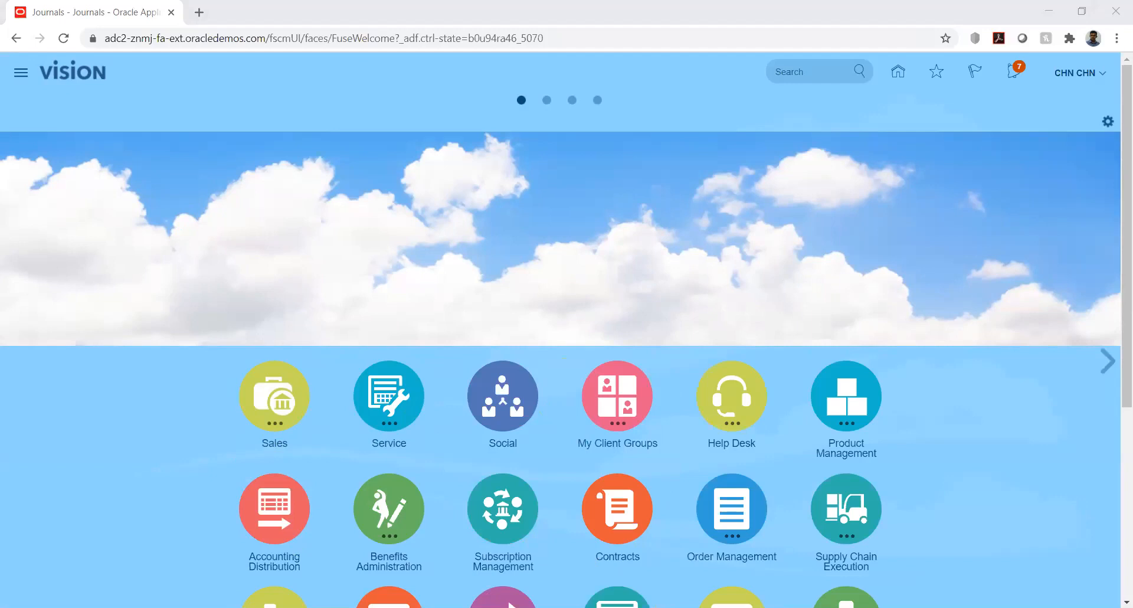
{"action": "left_click", "coordinate": [1103, 77]}
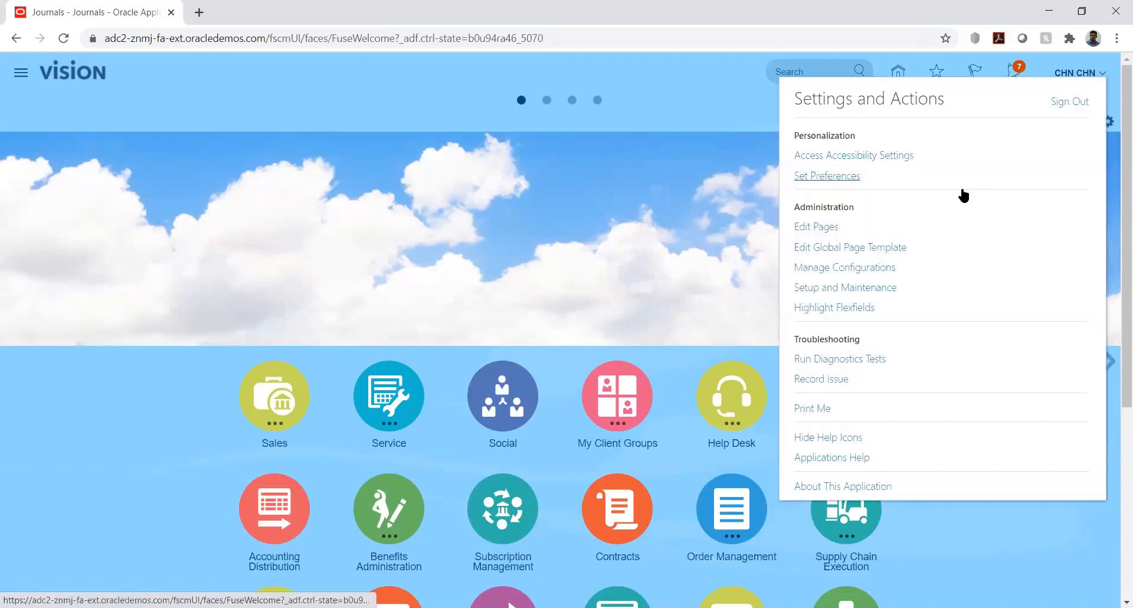
{"action": "left_click", "coordinate": [845, 288]}
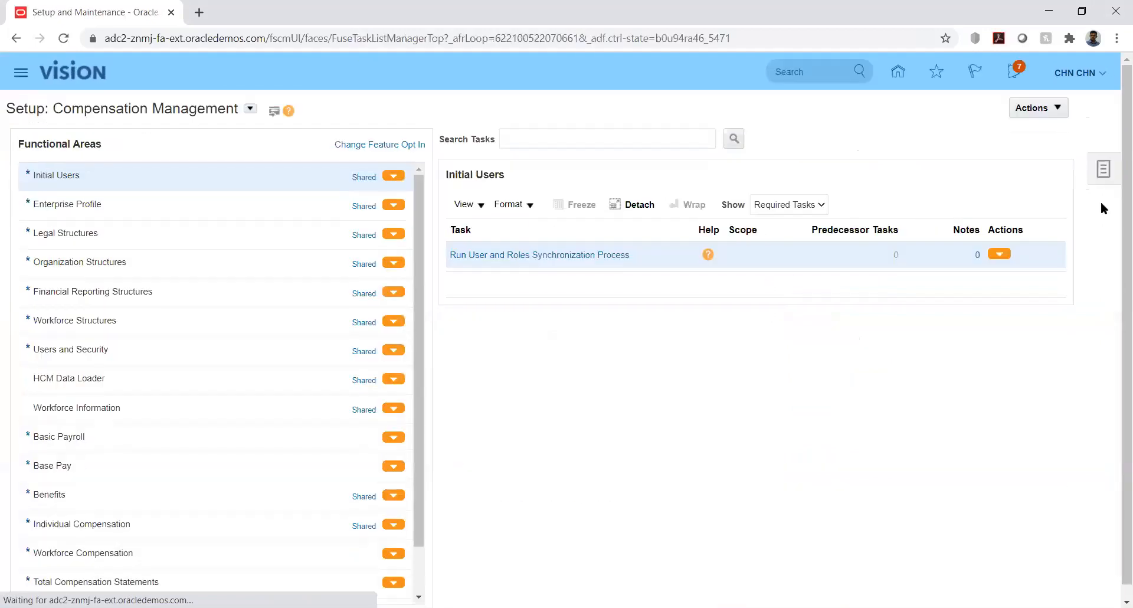
{"action": "left_click", "coordinate": [1108, 172]}
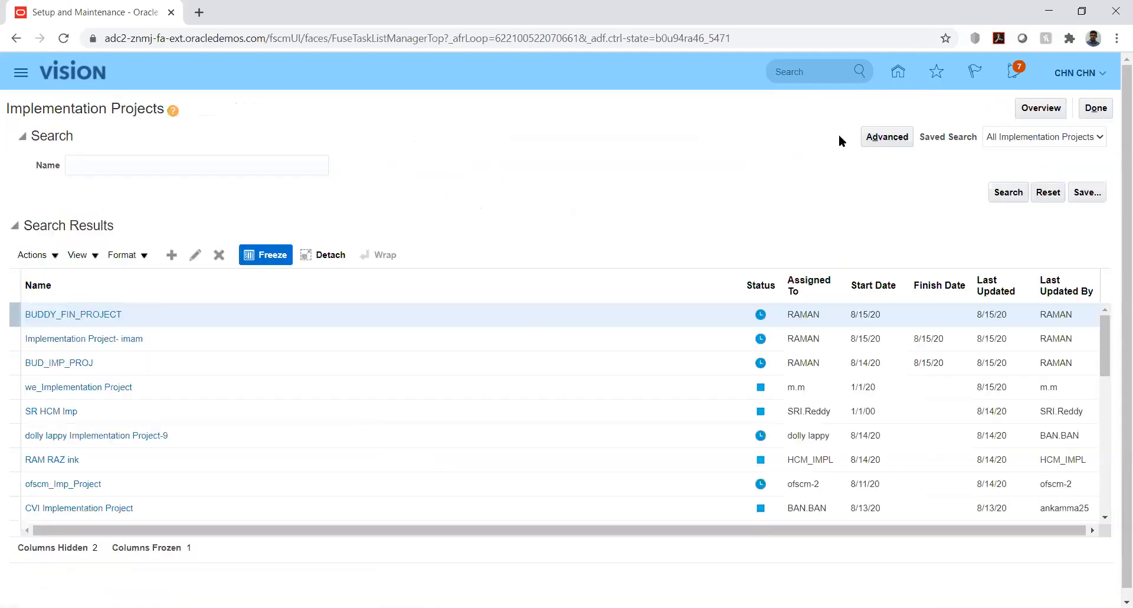
- Search the implementation projects for "kk" and open the KK Implementation project
{"action": "left_click", "coordinate": [166, 162]}
{"action": "type", "text": "kk"}
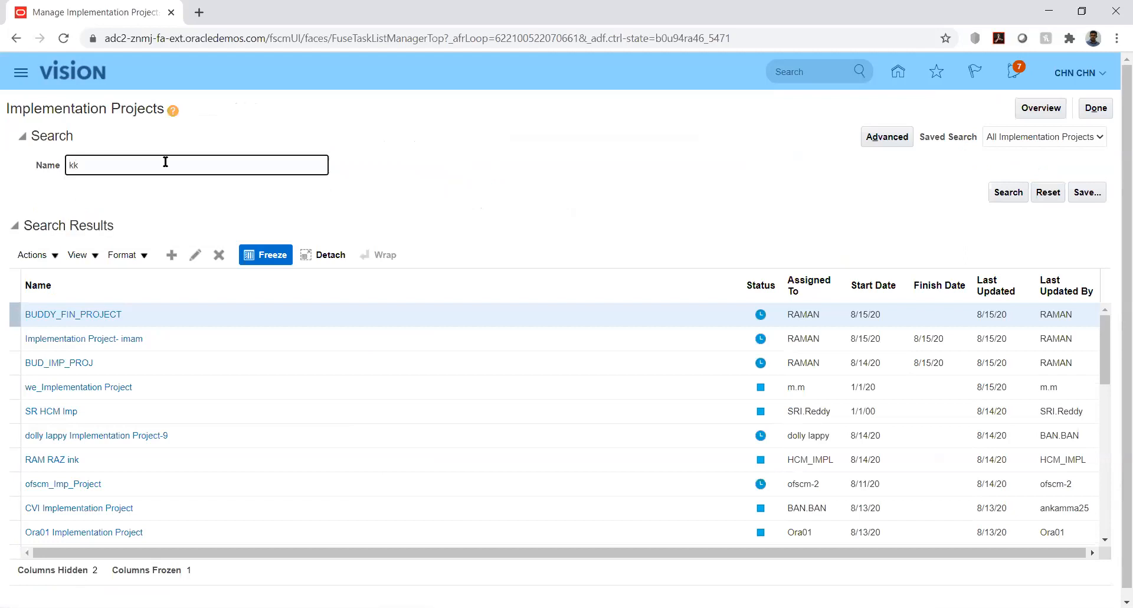
{"action": "key", "text": "Return"}
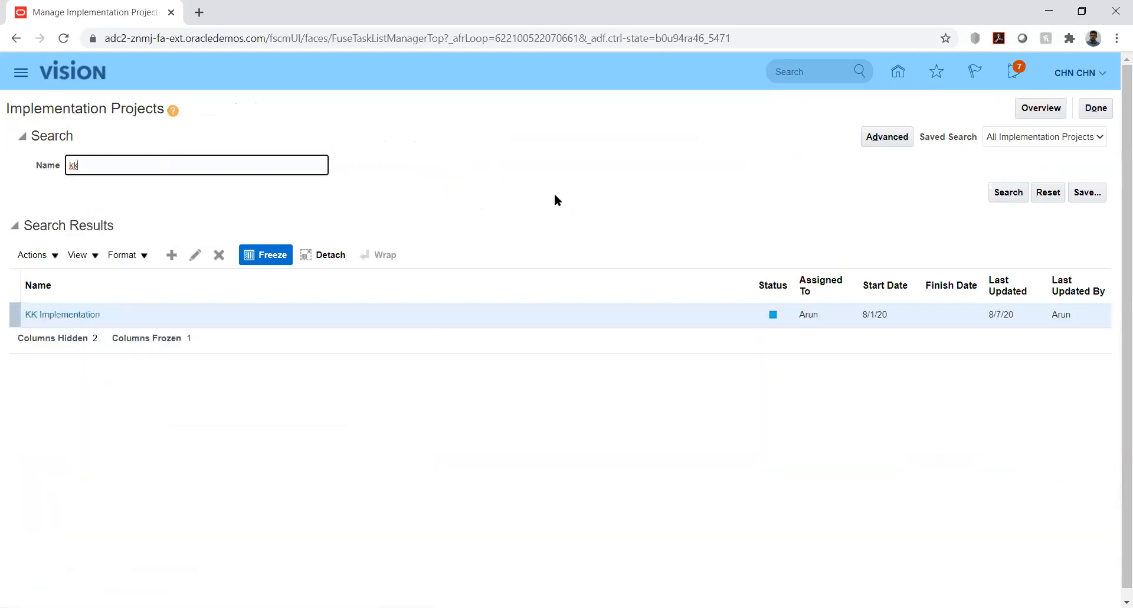
{"action": "left_click", "coordinate": [79, 315]}
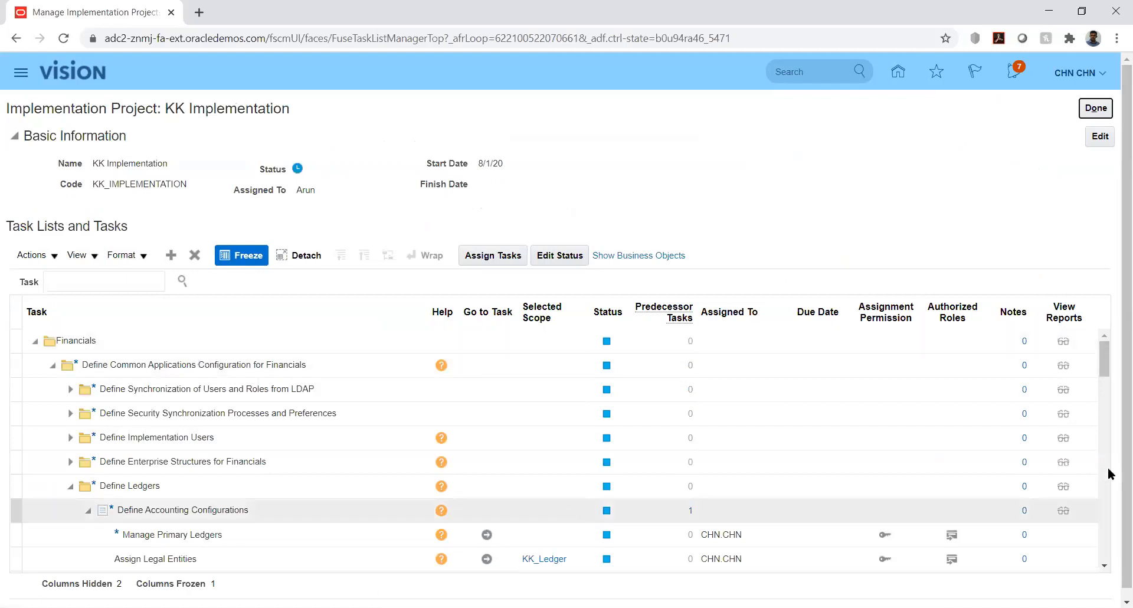
- Expand Define Enterprise Structures for Financials, Define Financial Reporting Structures and Define Currencies in the project's task list
{"action": "left_click", "coordinate": [1106, 373]}
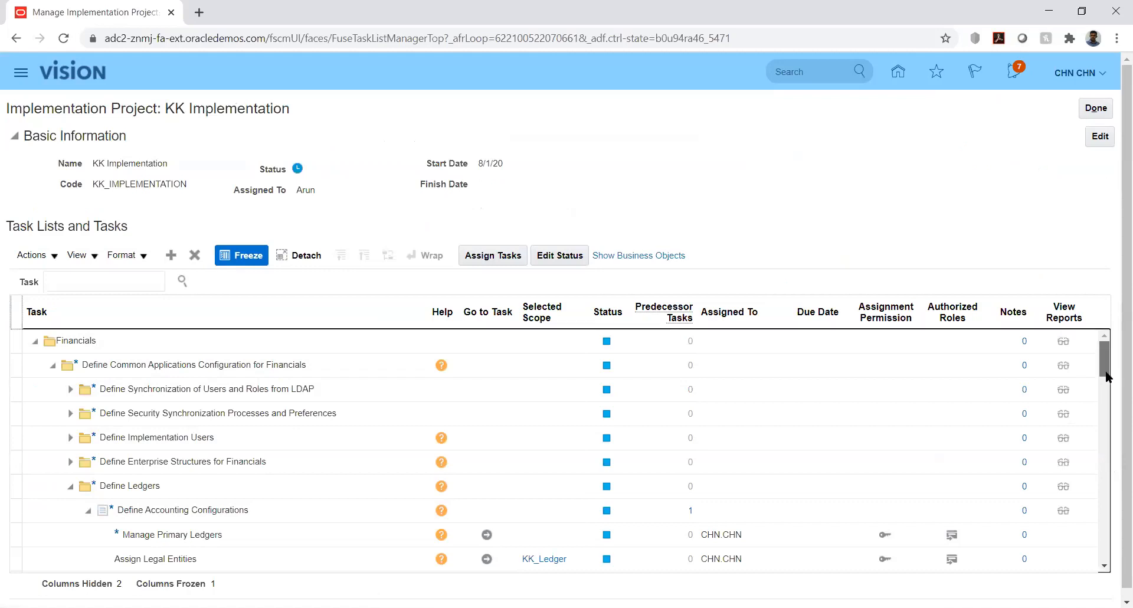
{"action": "left_click", "coordinate": [69, 463]}
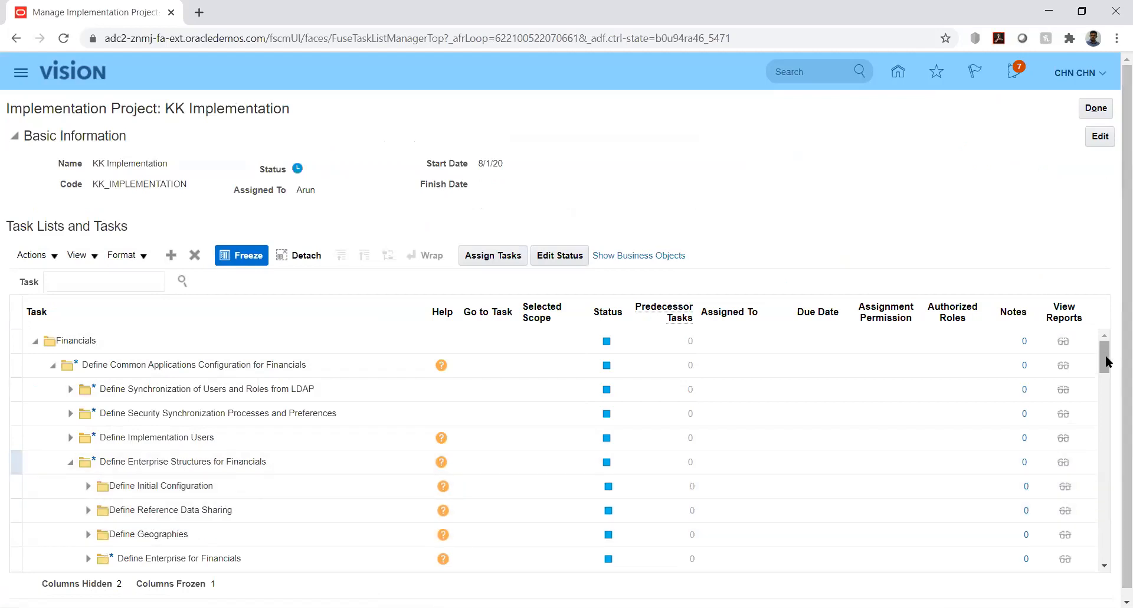
{"action": "mouse_move", "coordinate": [1109, 370]}
{"action": "left_mouse_down"}
{"action": "mouse_move", "coordinate": [1114, 387]}
{"action": "mouse_move", "coordinate": [1114, 377]}
{"action": "left_mouse_up"}
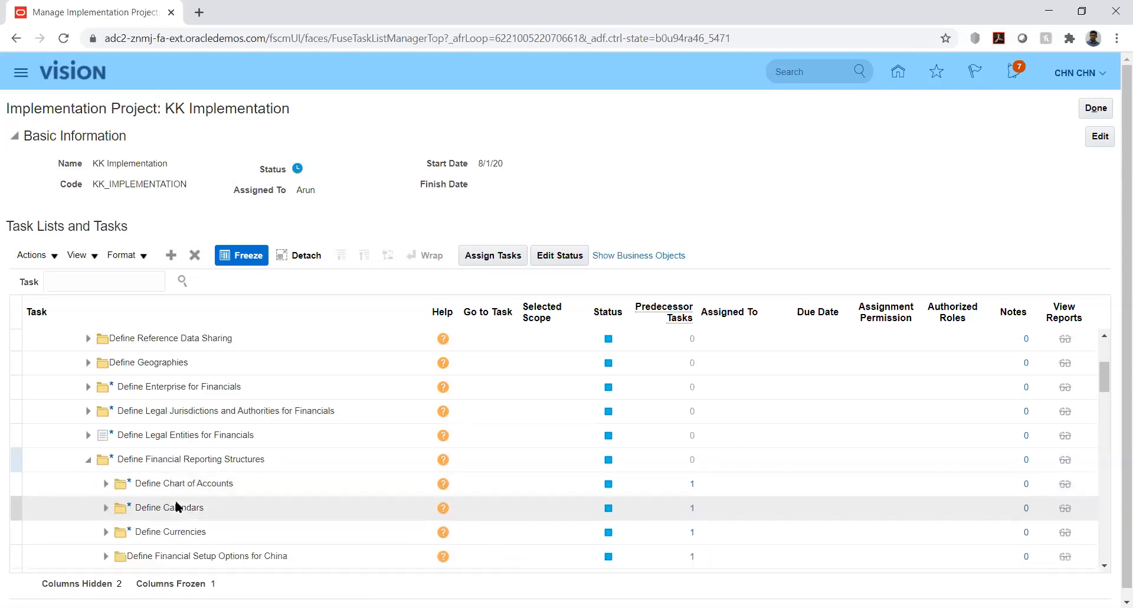
{"action": "left_click", "coordinate": [106, 533]}
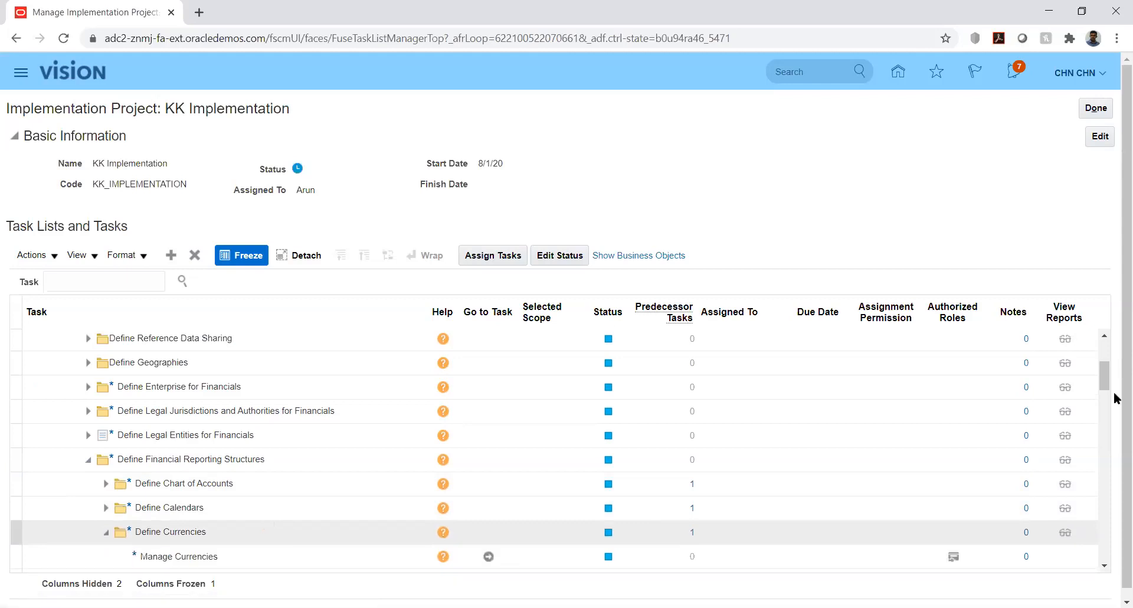
- Open the Manage Conversion Rate Types task under Define Currencies
{"action": "left_click", "coordinate": [1103, 363]}
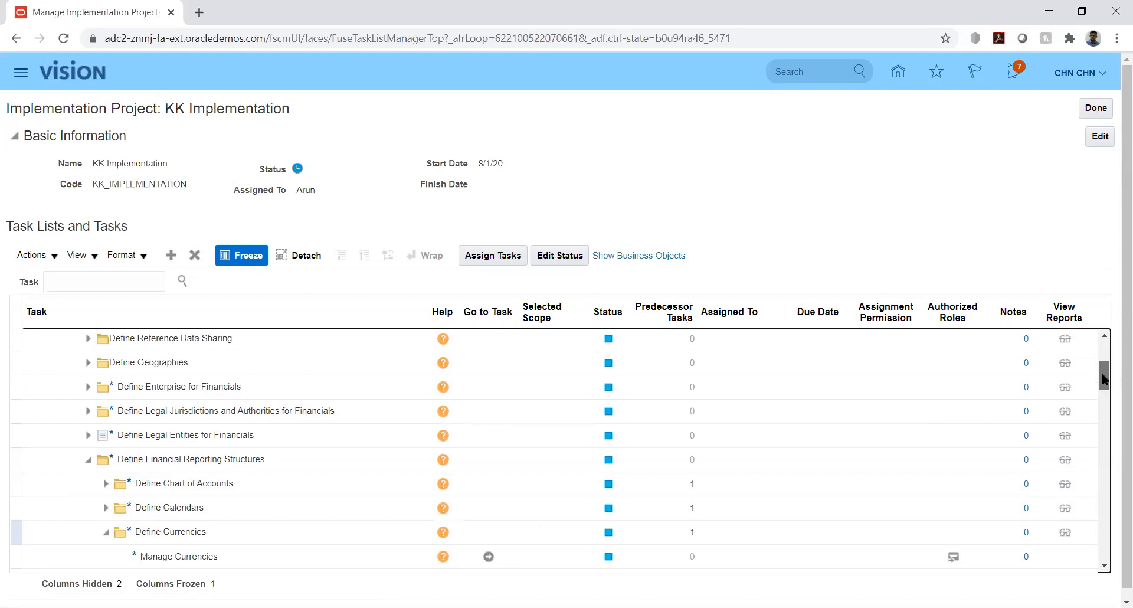
{"action": "scroll", "coordinate": [1106, 391], "scroll_direction": "down", "scroll_amount": 5}
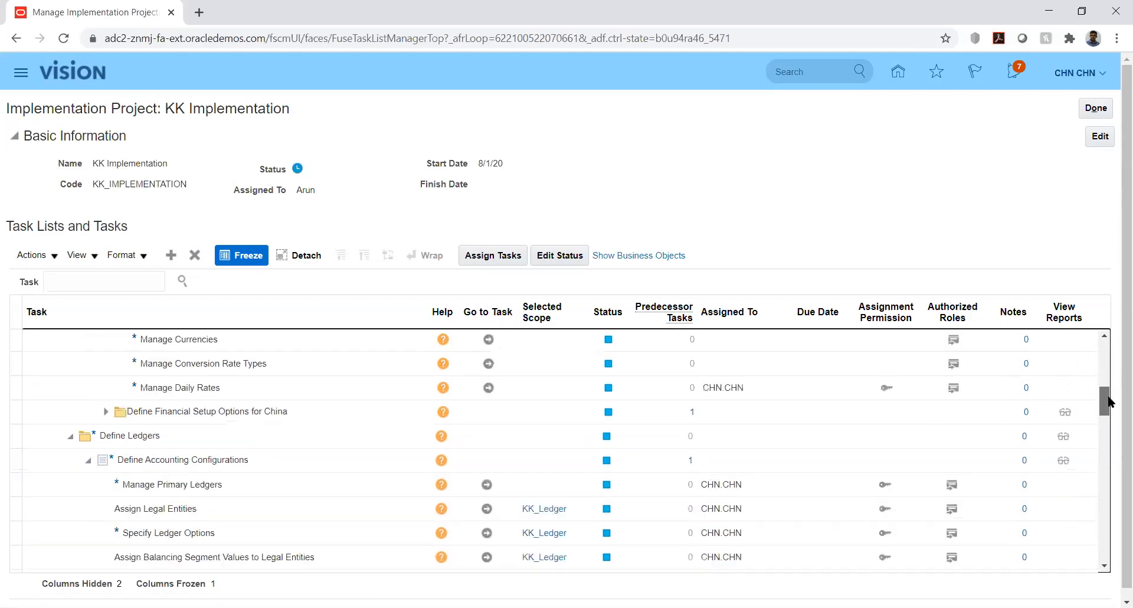
{"action": "left_click", "coordinate": [1105, 338]}
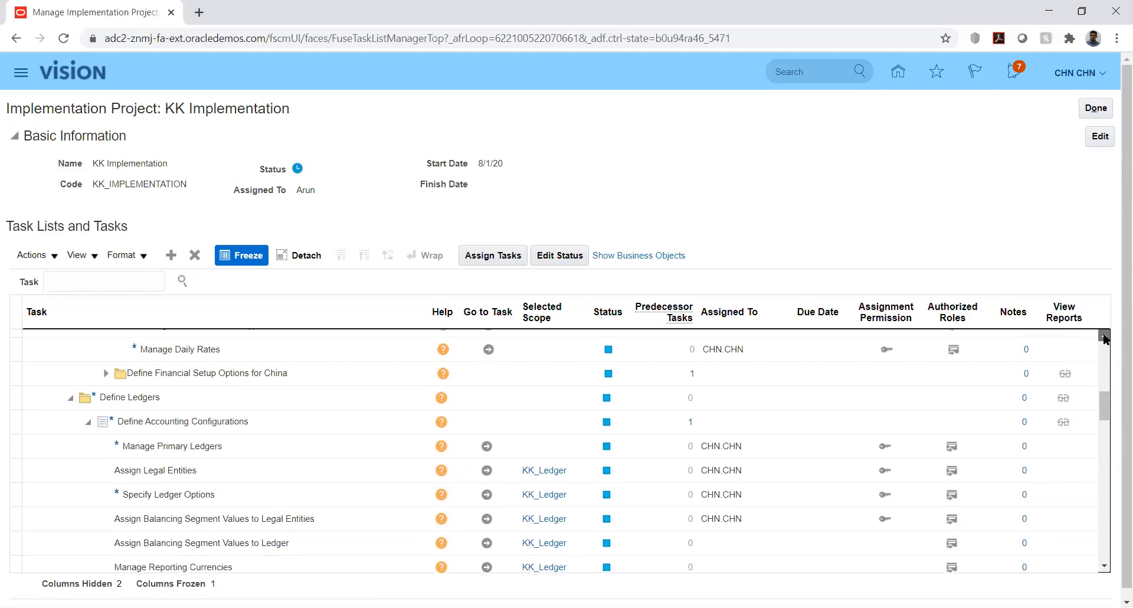
{"action": "left_click", "coordinate": [1105, 338]}
{"action": "scroll", "coordinate": [398, 564], "scroll_direction": "up", "scroll_amount": 1}
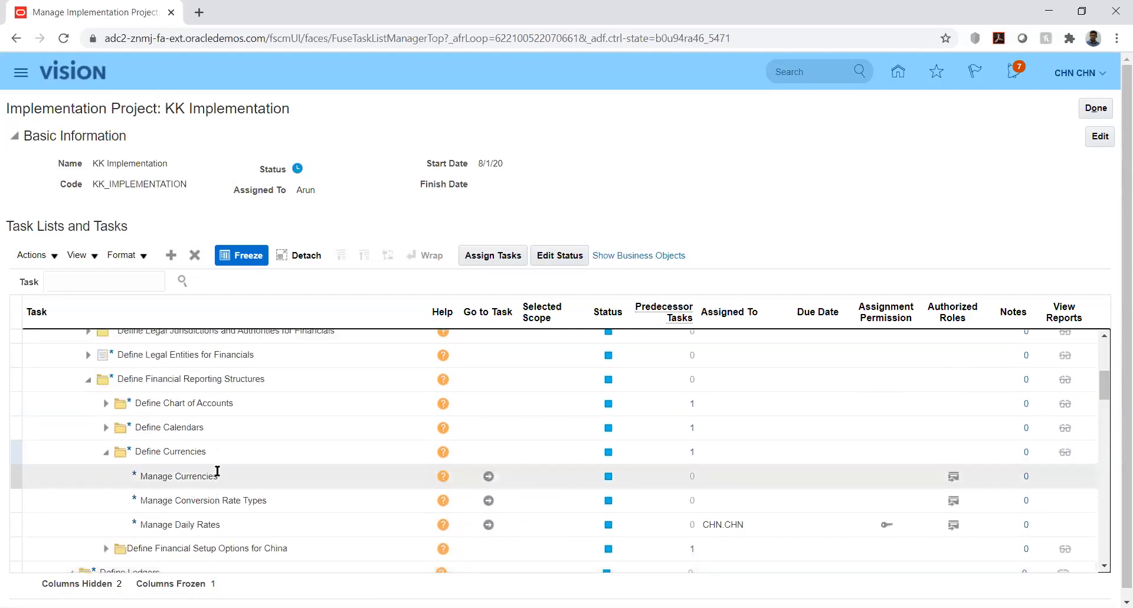
{"action": "left_click", "coordinate": [489, 500]}
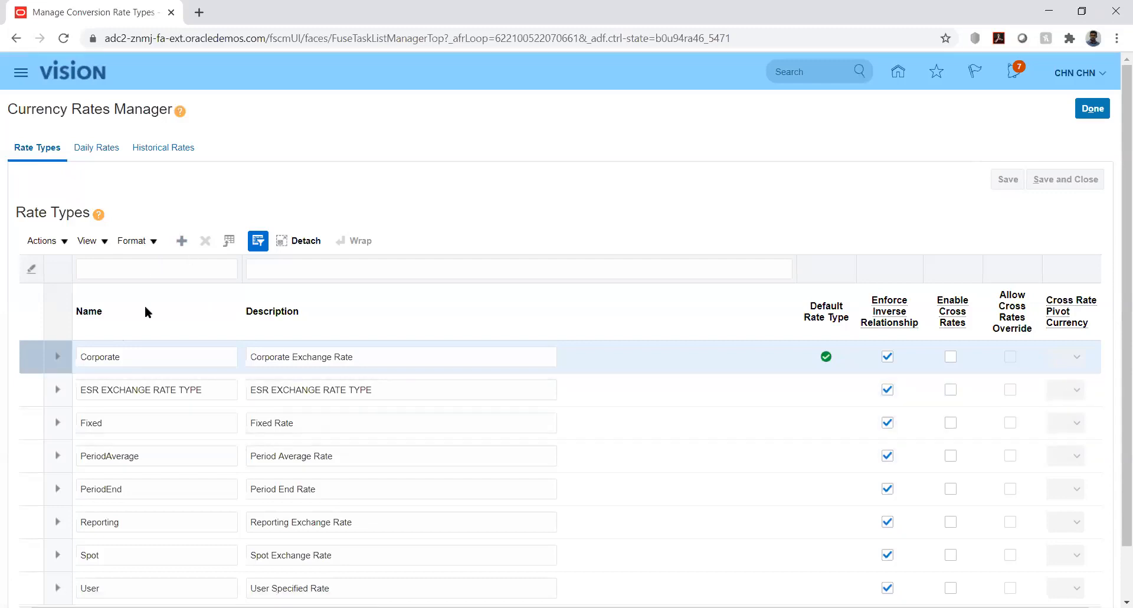
- Open the daily rates search and set From Currency to USD - US Dollar and To Currency to INR - Indian Rupee
{"action": "left_click", "coordinate": [94, 147]}
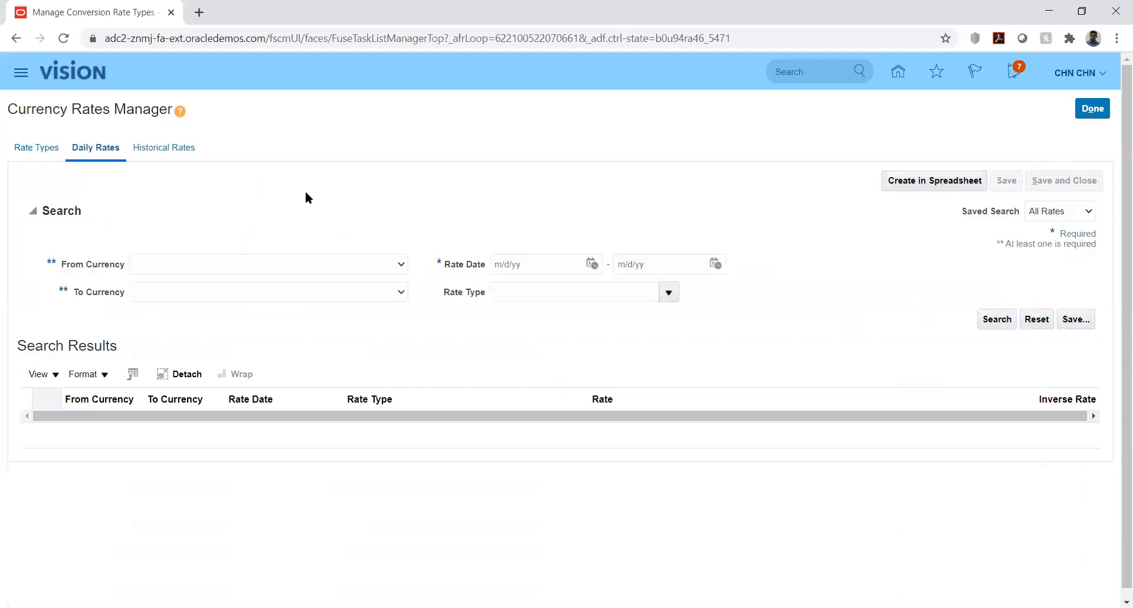
{"action": "left_click", "coordinate": [354, 265]}
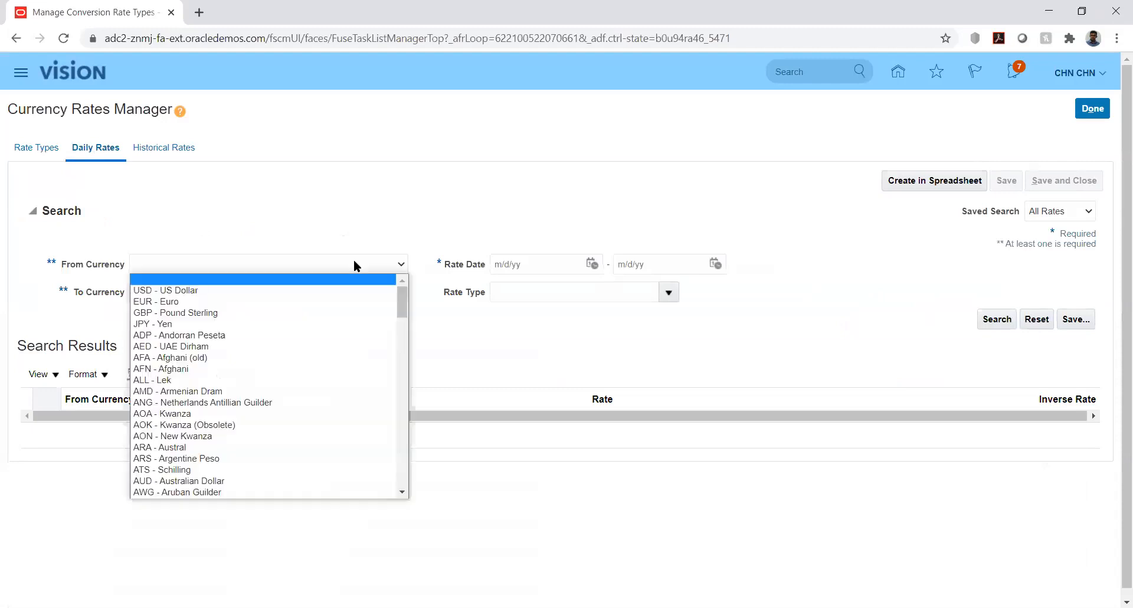
{"action": "left_click", "coordinate": [317, 289]}
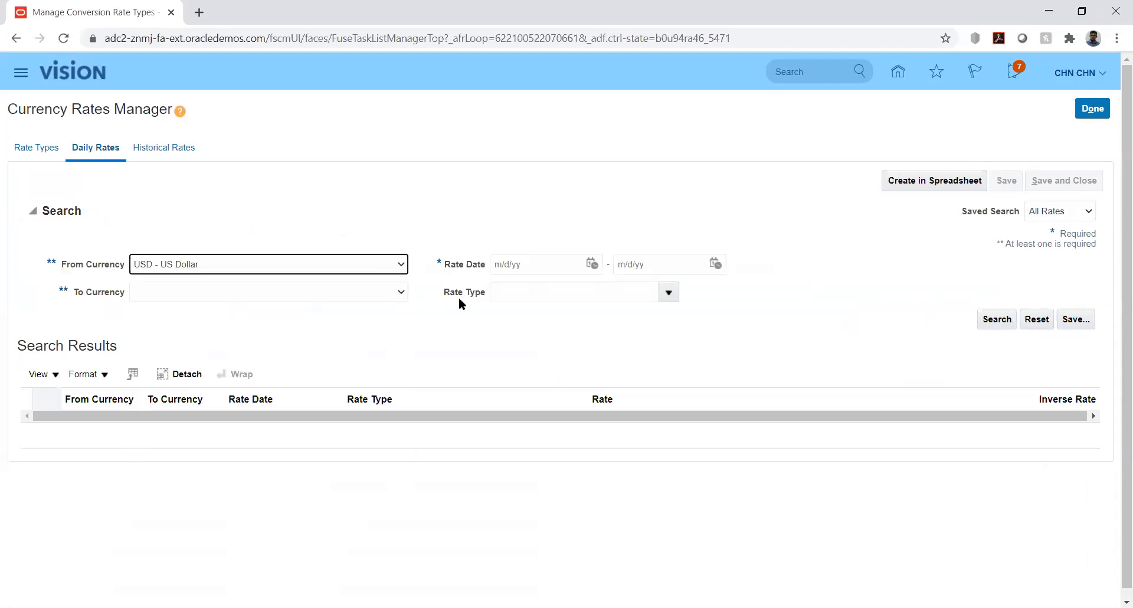
{"action": "left_click", "coordinate": [363, 294]}
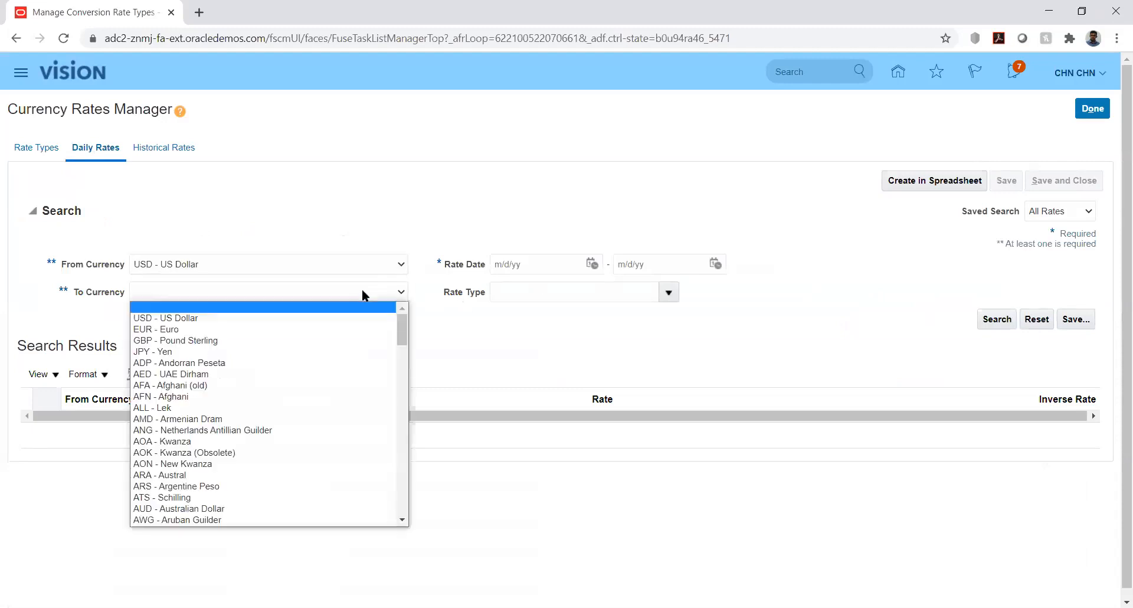
{"action": "key", "text": "i"}
{"action": "key", "text": "Down"}
{"action": "key", "text": "Down"}
{"action": "key", "text": "Down"}
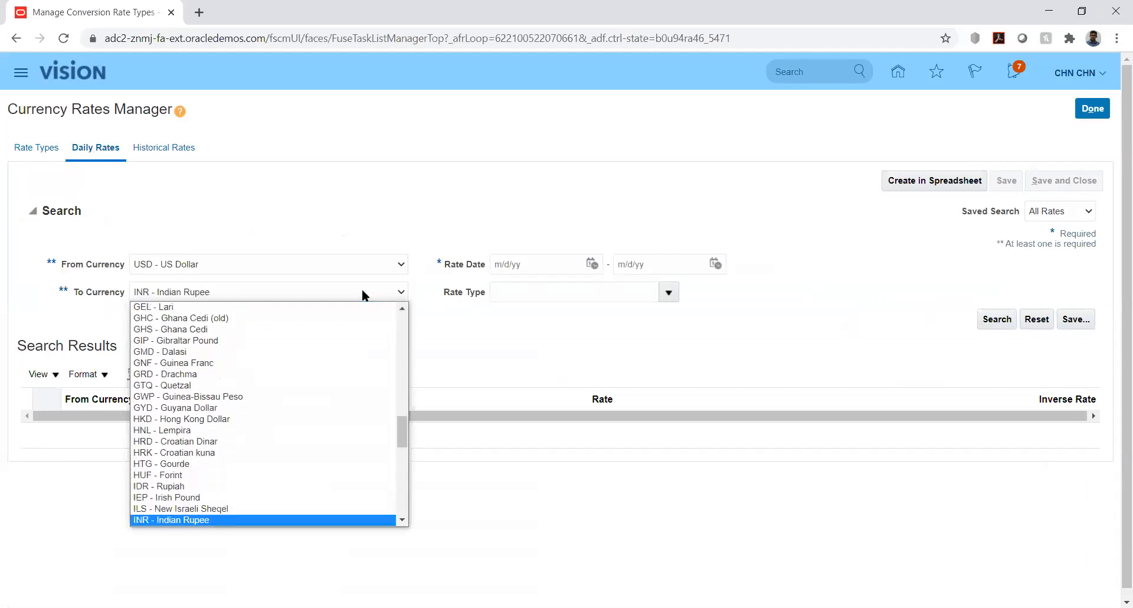
{"action": "key", "text": "Return"}
- Set the rate date range to 1/1/20 through 2/29/20 and run the daily rates search
{"action": "left_click", "coordinate": [591, 264]}
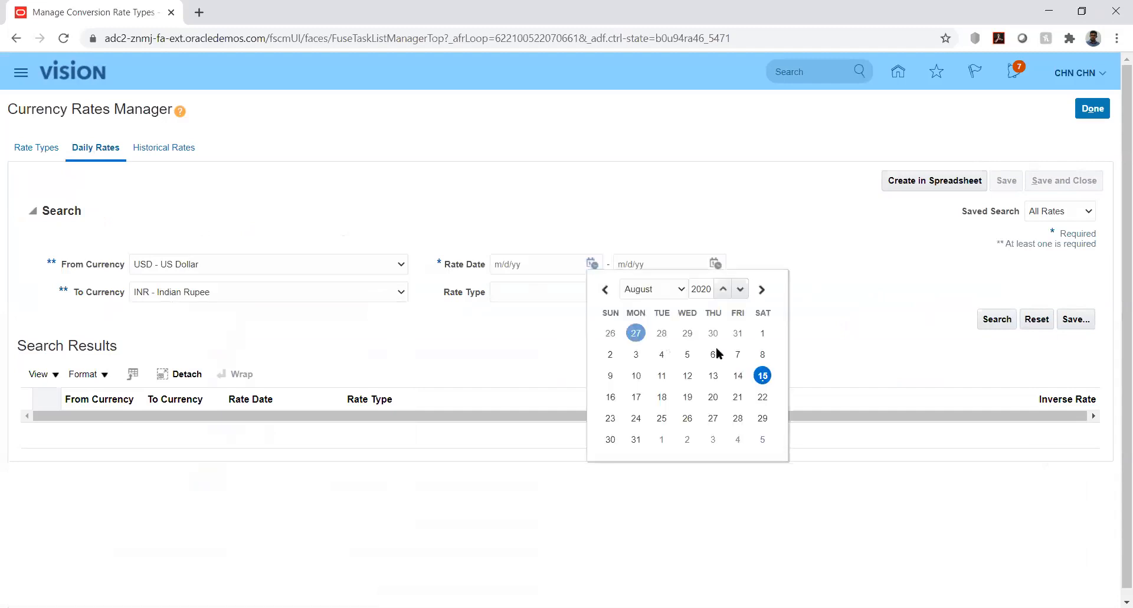
{"action": "left_click", "coordinate": [662, 290]}
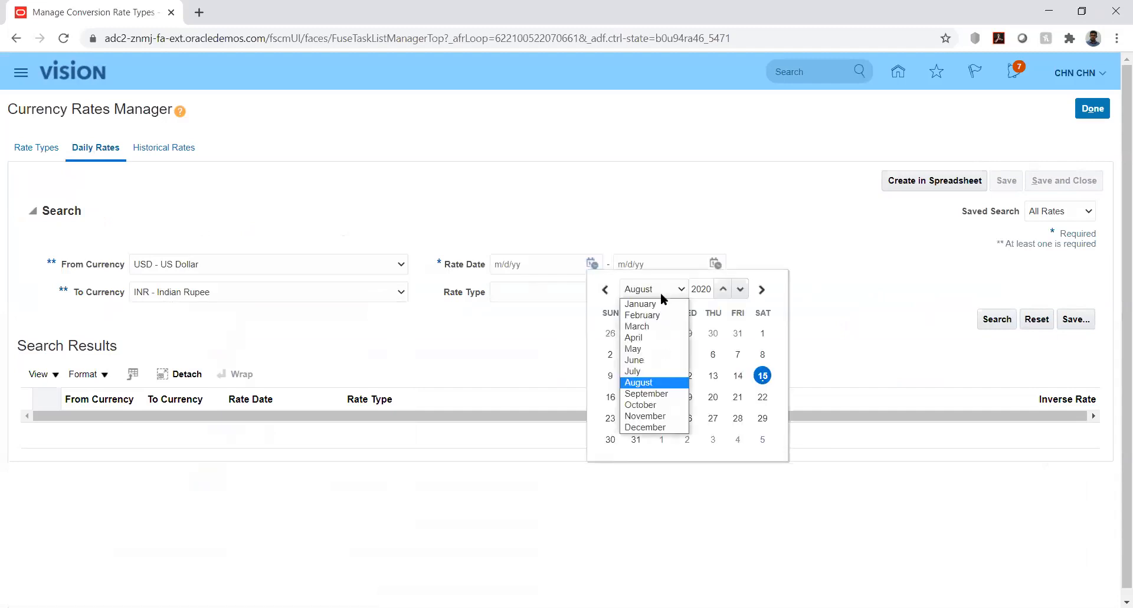
{"action": "left_click", "coordinate": [659, 303]}
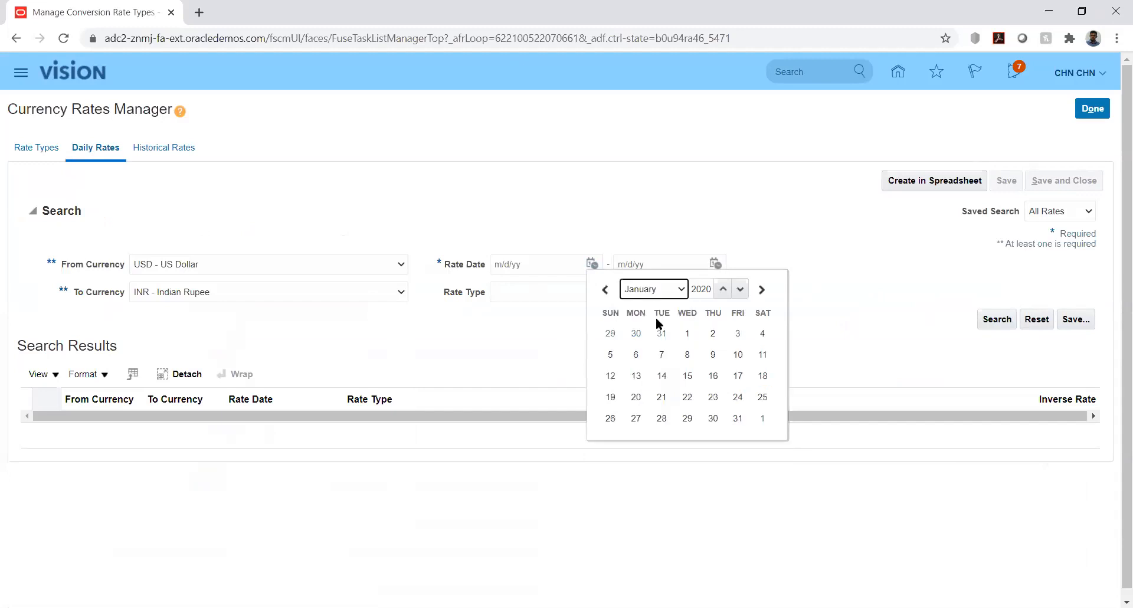
{"action": "left_click", "coordinate": [687, 334]}
{"action": "left_click", "coordinate": [714, 264]}
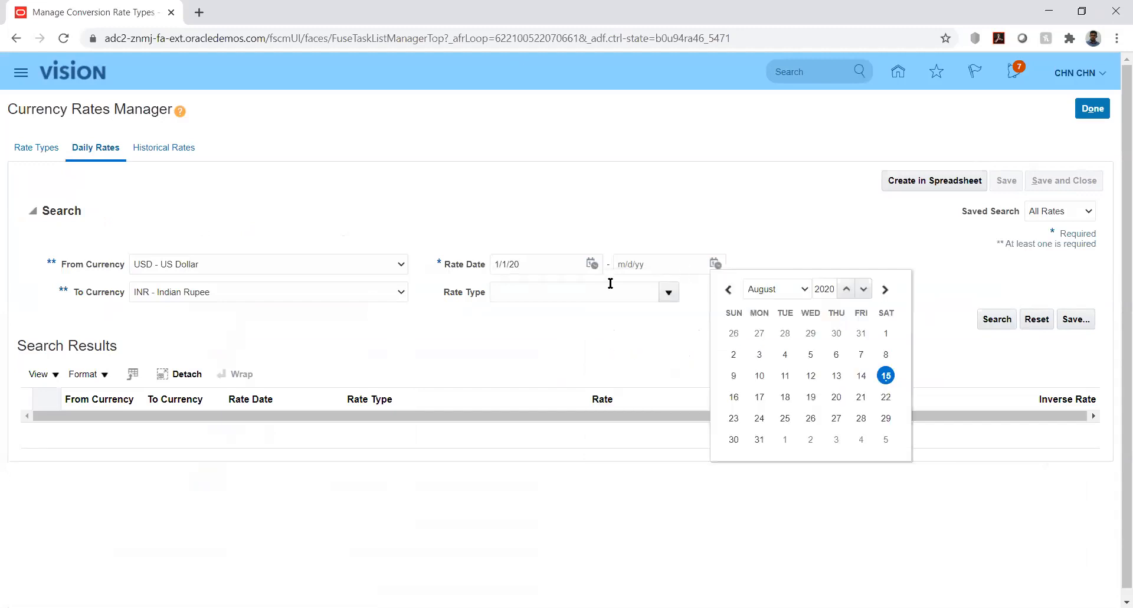
{"action": "left_click", "coordinate": [774, 289]}
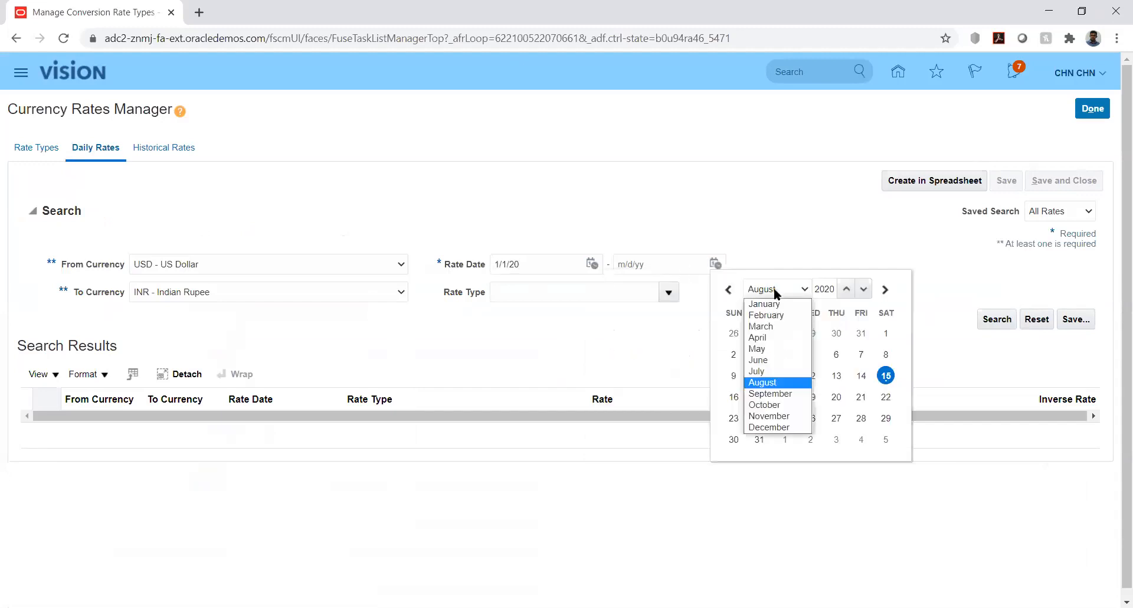
{"action": "left_click", "coordinate": [764, 316]}
{"action": "left_click", "coordinate": [885, 419]}
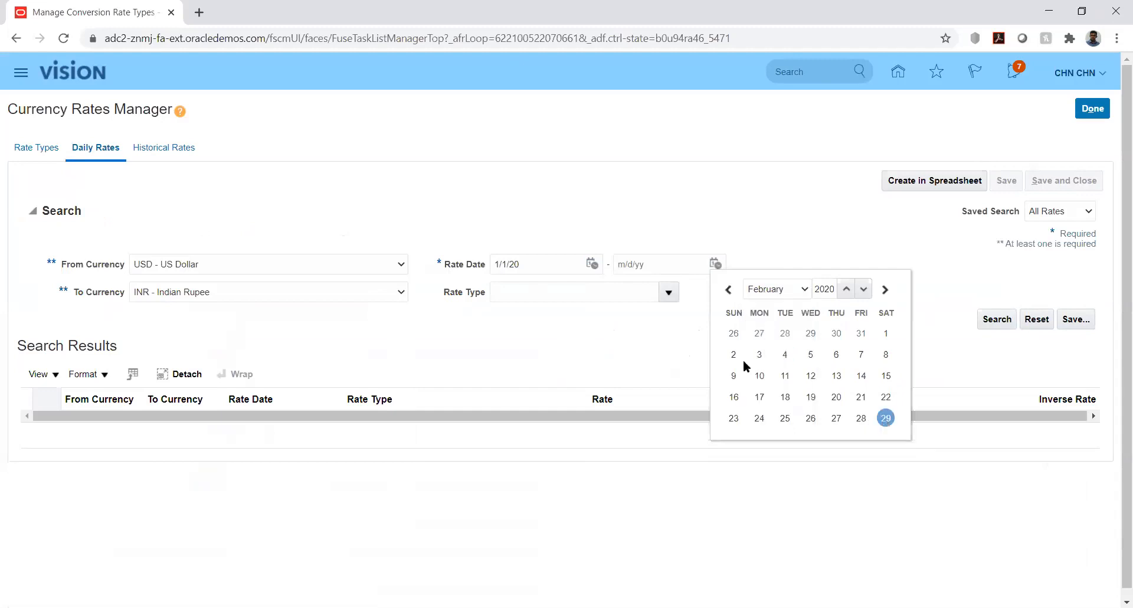
{"action": "left_click", "coordinate": [994, 319]}
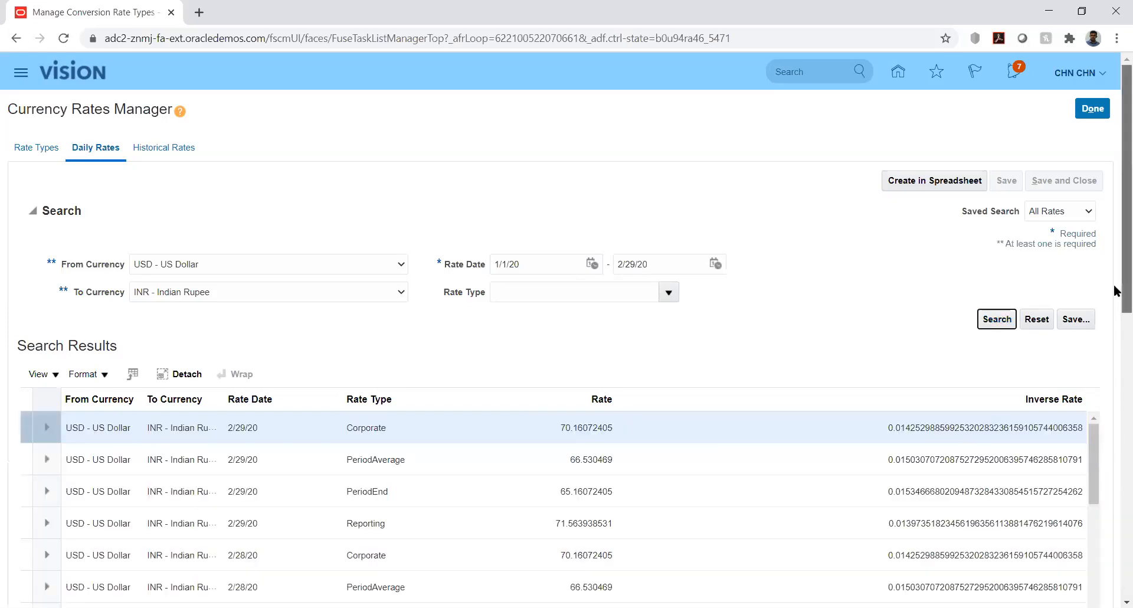
- Generate the spreadsheet for creating daily rates and open the downloaded CreateDailyRates.xlsx file
{"action": "left_click_drag", "start_coordinate": [1115, 290], "coordinate": [1115, 363]}
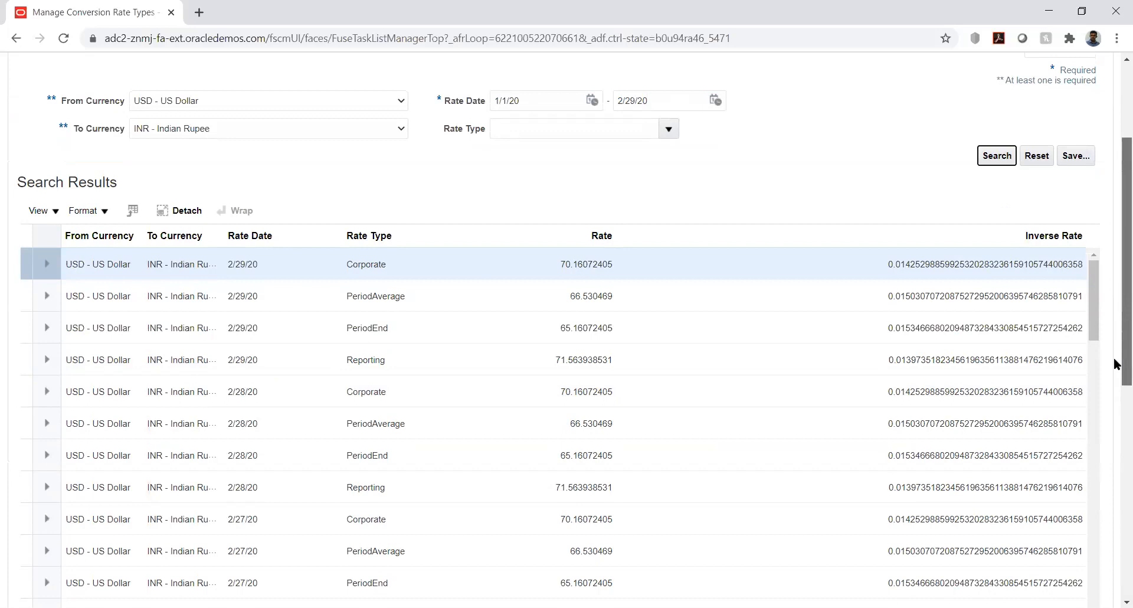
{"action": "left_click_drag", "start_coordinate": [1116, 363], "coordinate": [1115, 284]}
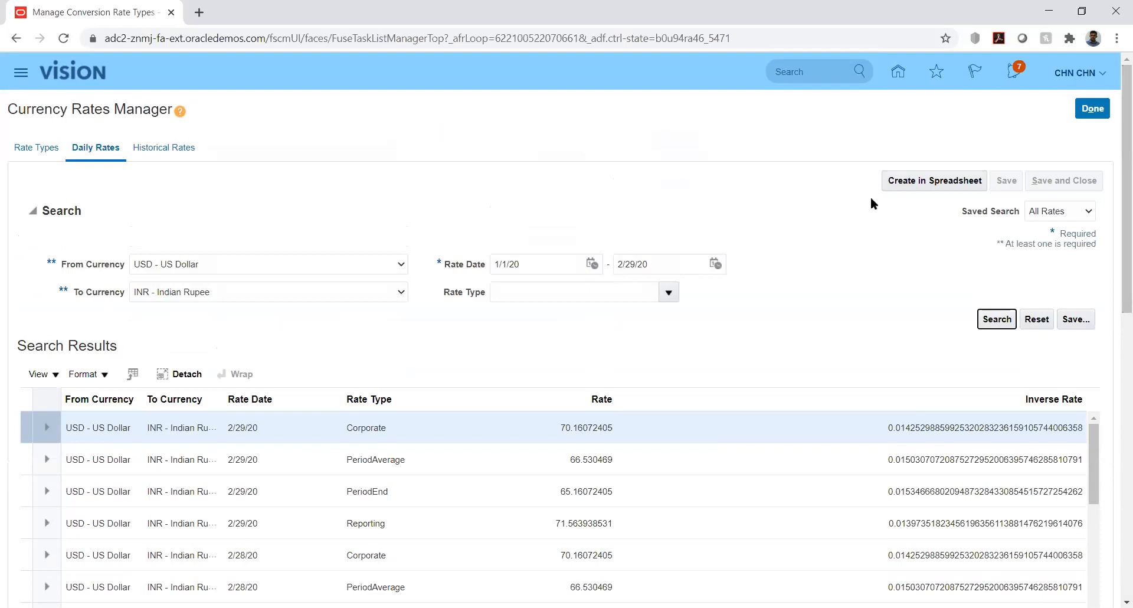
{"action": "left_click", "coordinate": [909, 182]}
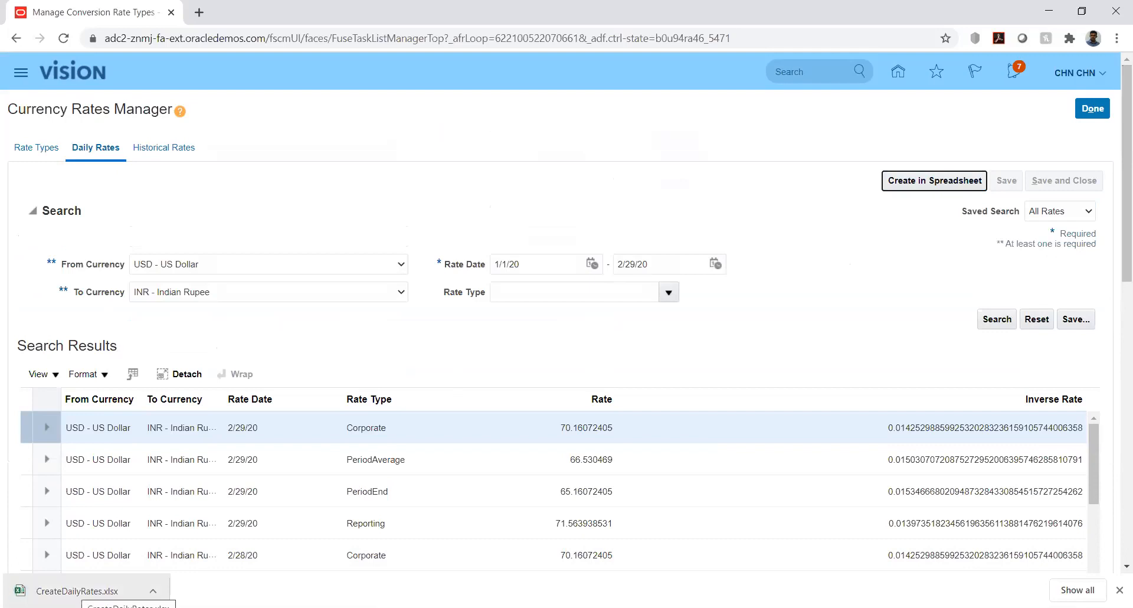
{"action": "left_click", "coordinate": [80, 590]}
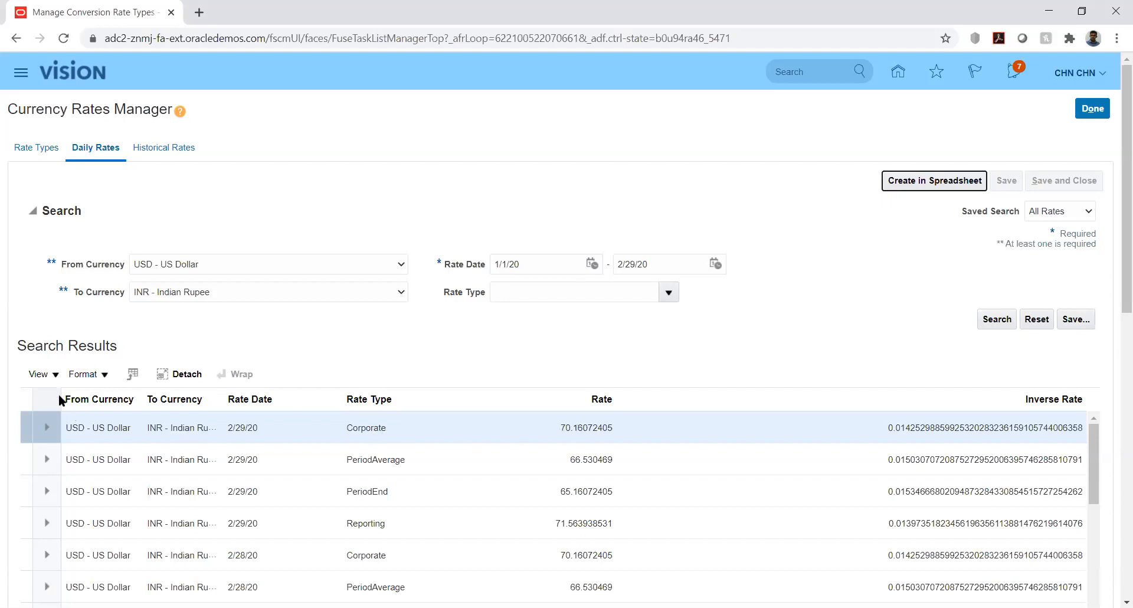
{"action": "left_click", "coordinate": [52, 375]}
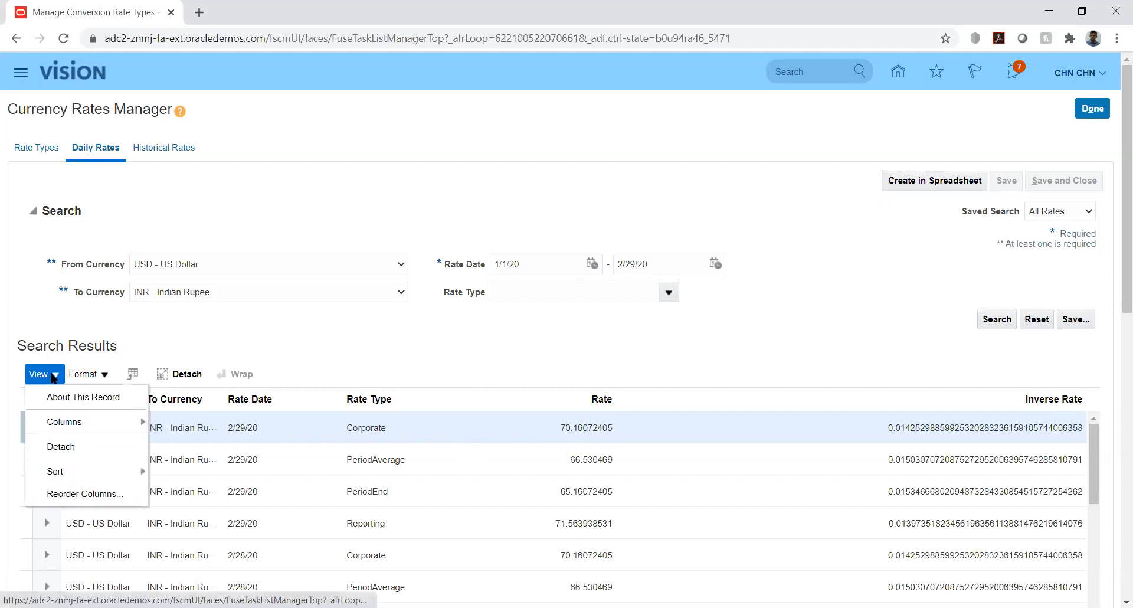
{"action": "left_click", "coordinate": [325, 325]}
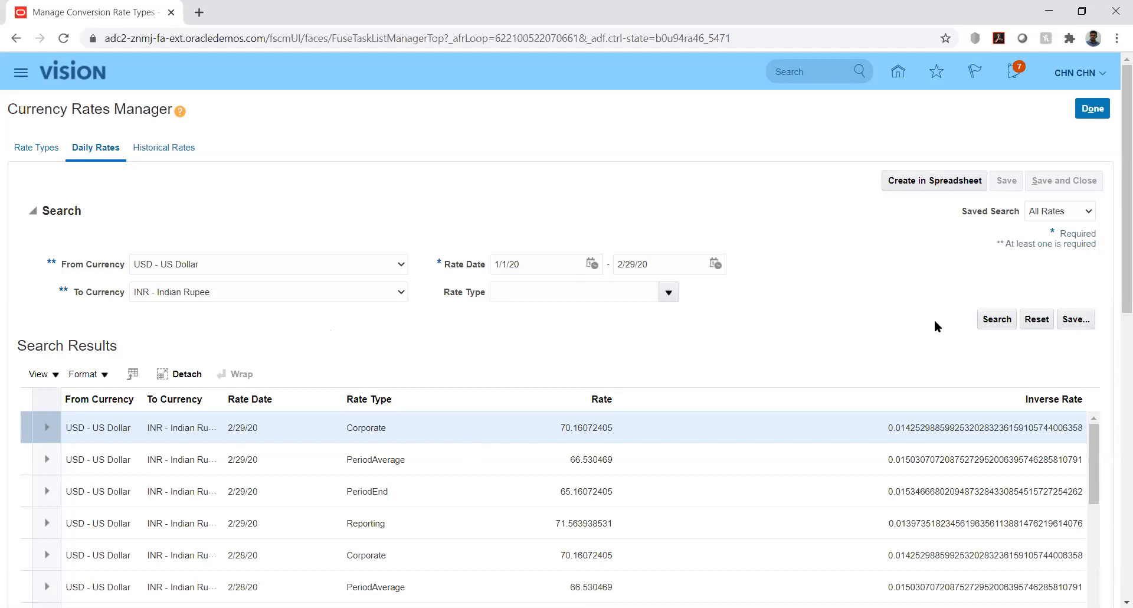
{"action": "left_click", "coordinate": [53, 378]}
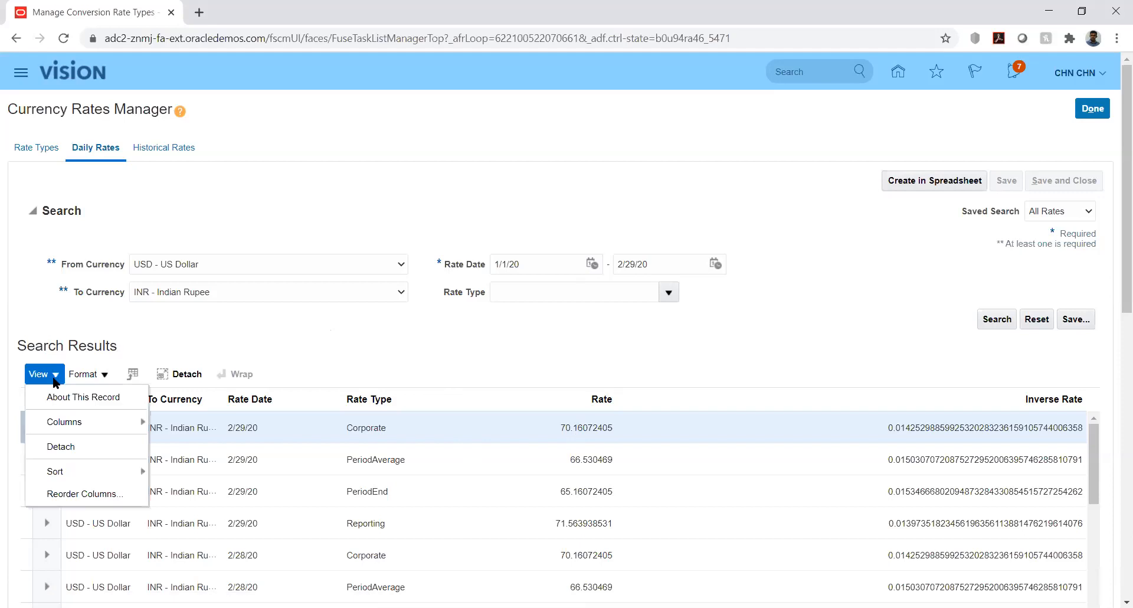
{"action": "left_click", "coordinate": [102, 378]}
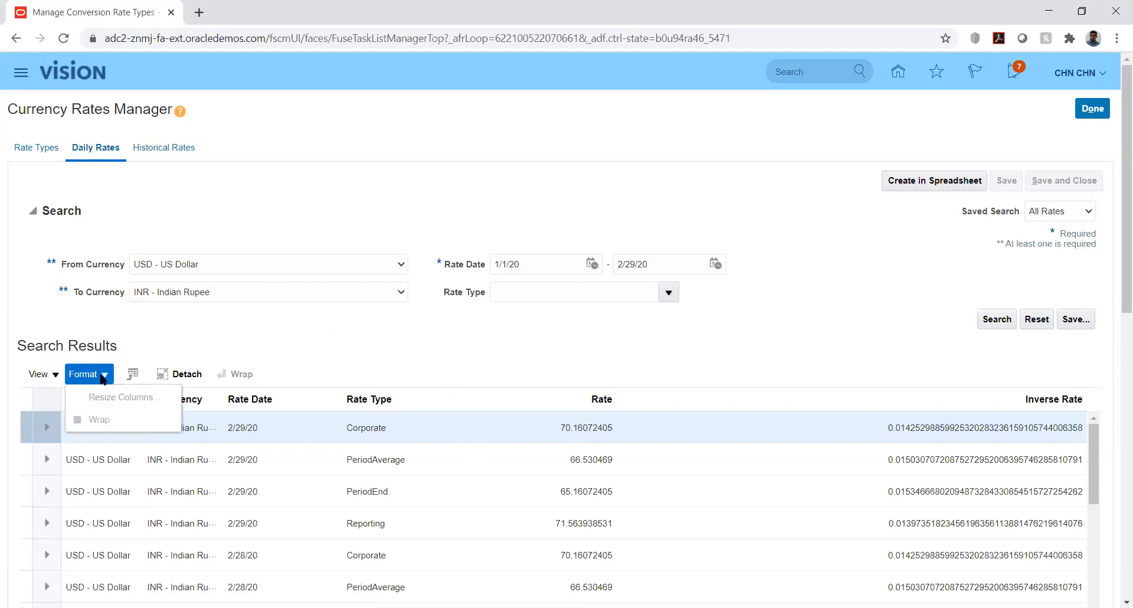
{"action": "left_click", "coordinate": [53, 378]}
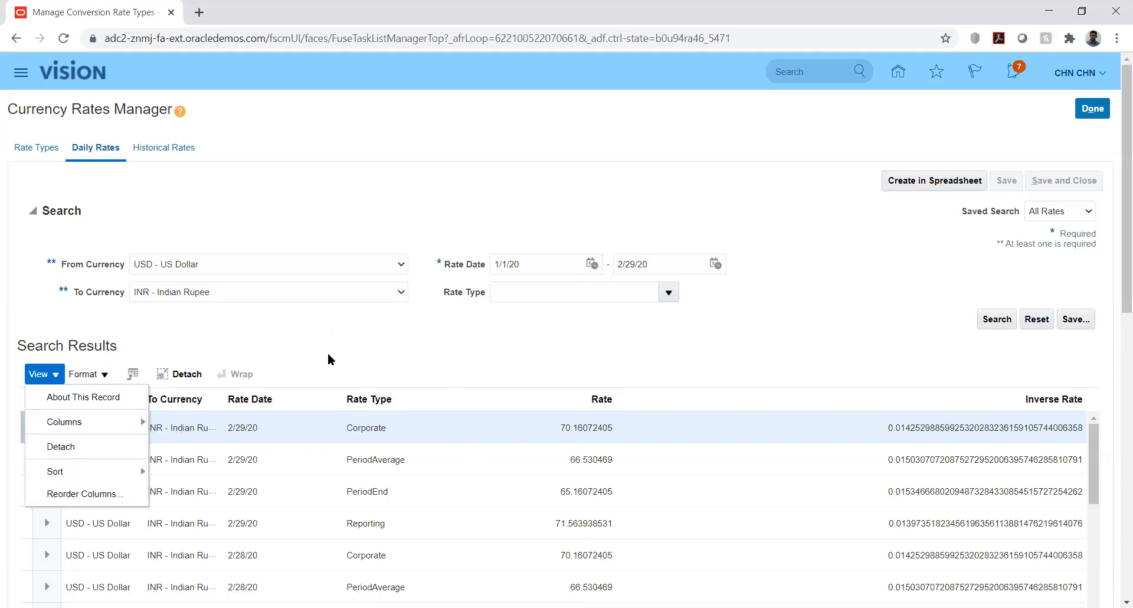
{"action": "left_click", "coordinate": [511, 353]}
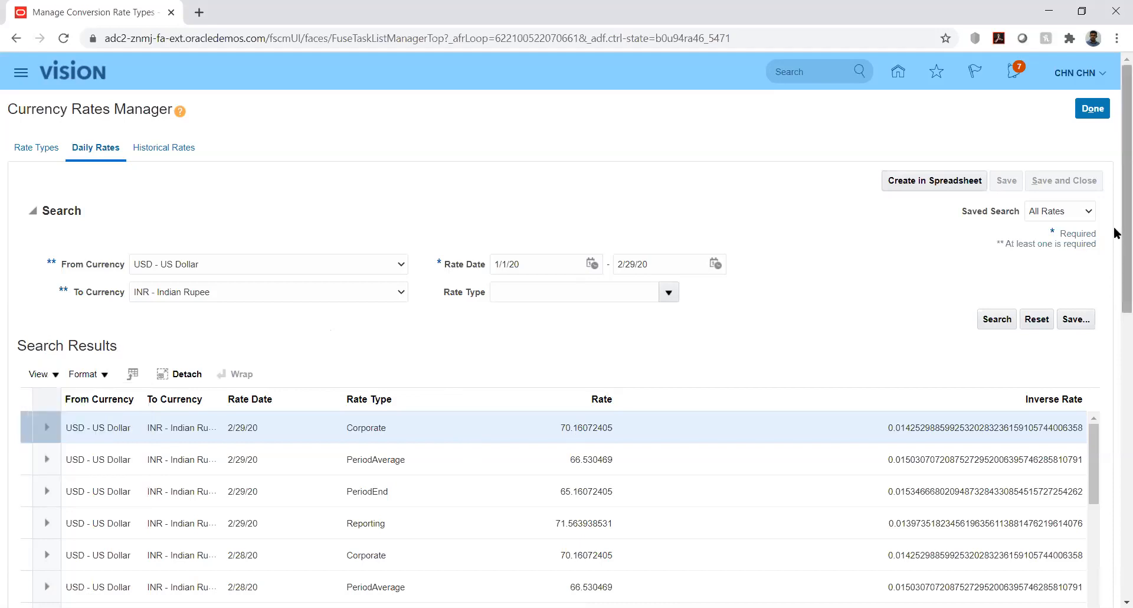
- Examine the editable rate and inverse rate fields of the 2/29/20 Corporate row in the USD-to-INR daily rates results
{"action": "scroll", "coordinate": [1116, 260], "scroll_direction": "down", "scroll_amount": 2}
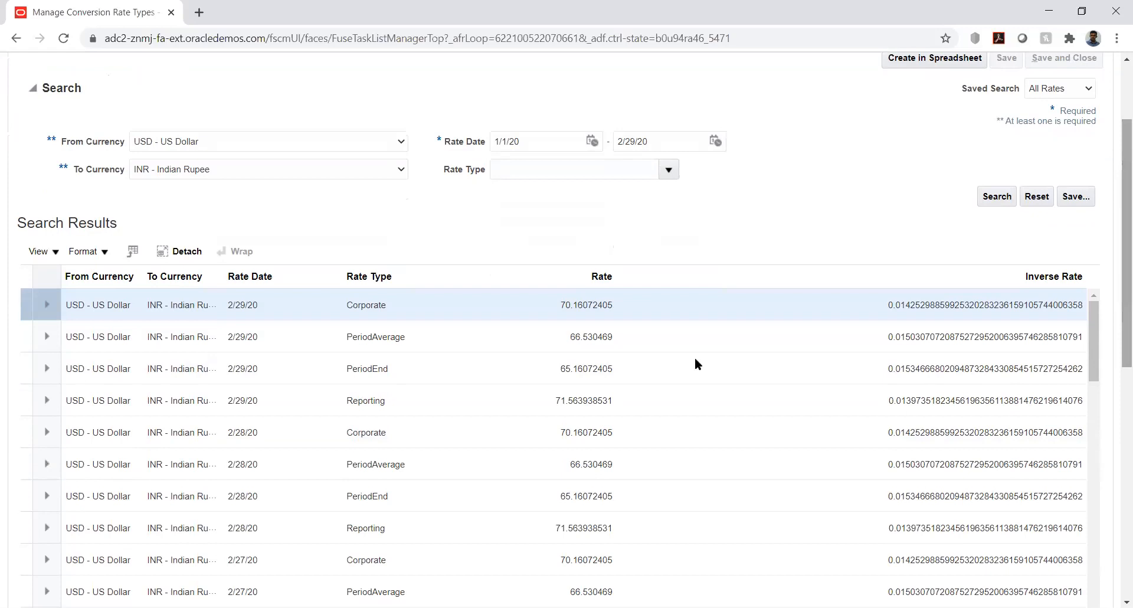
{"action": "left_click", "coordinate": [628, 305]}
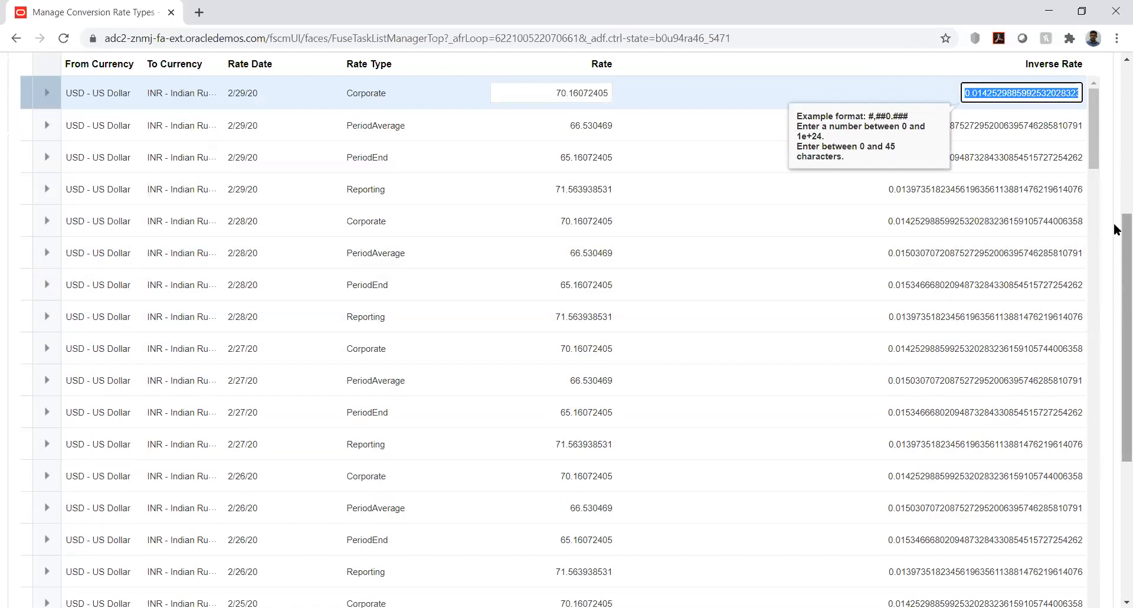
{"action": "left_click_drag", "start_coordinate": [1114, 222], "coordinate": [1115, 151]}
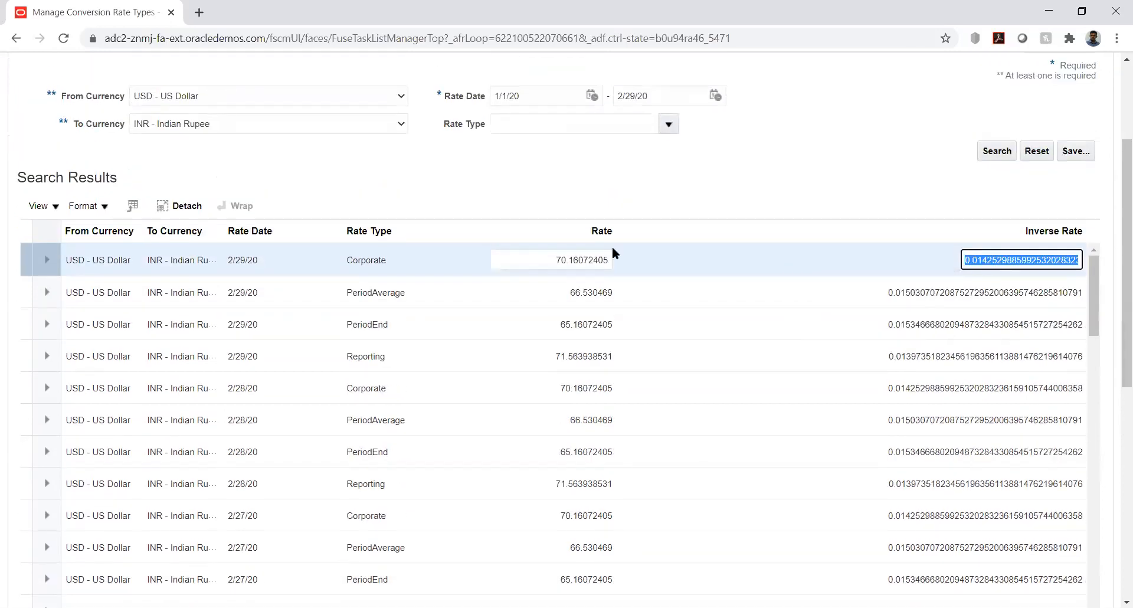
{"action": "left_click", "coordinate": [384, 258]}
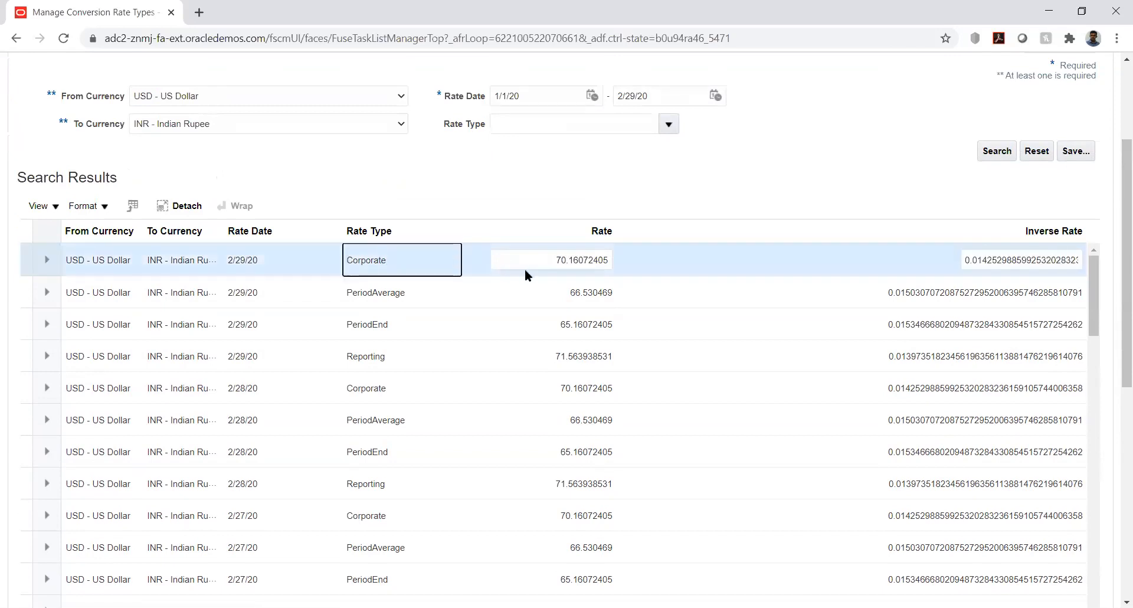
{"action": "left_click", "coordinate": [553, 258]}
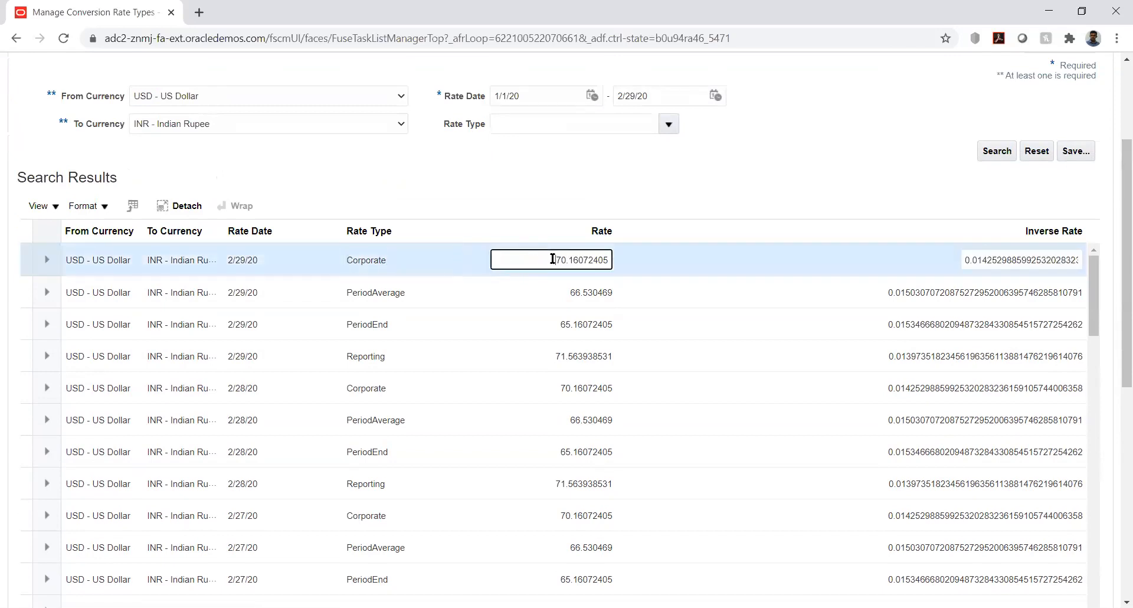
{"action": "double_click", "coordinate": [553, 259]}
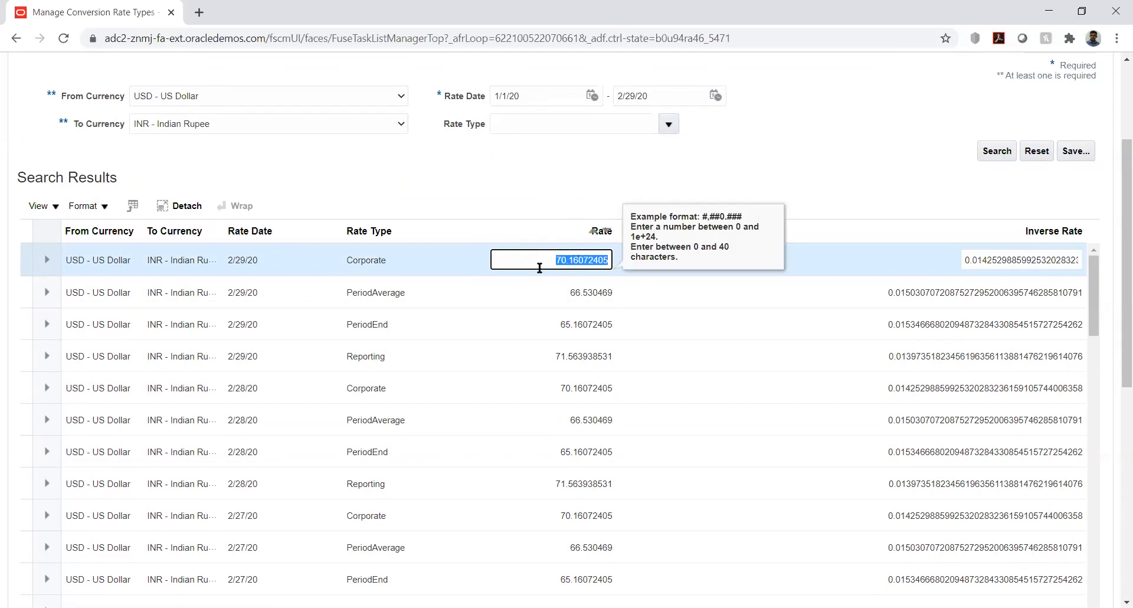
{"action": "left_click", "coordinate": [634, 179]}
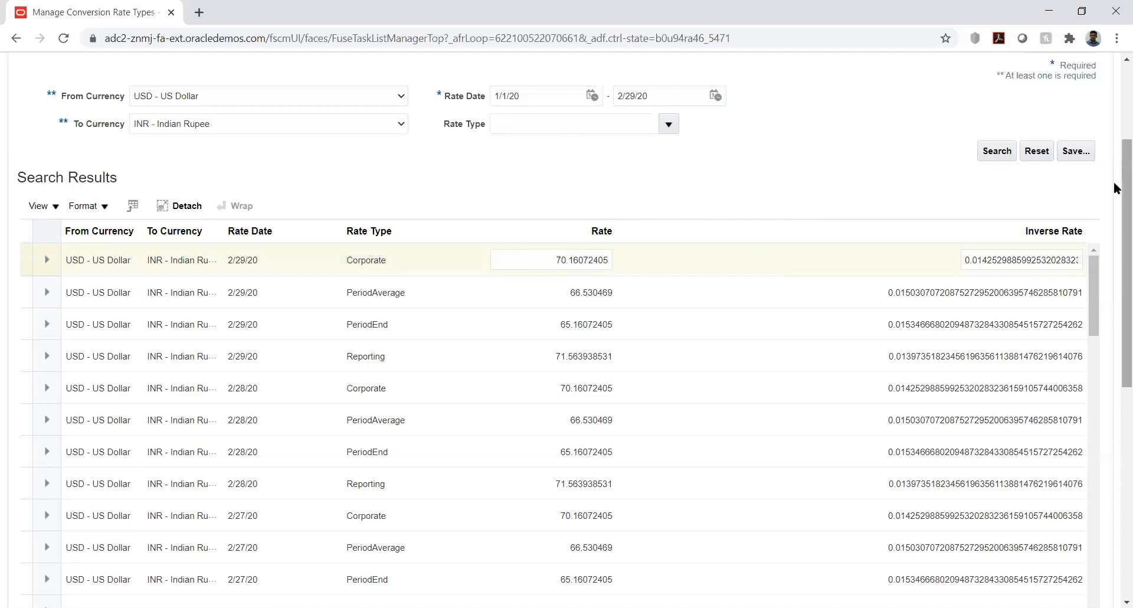
{"action": "scroll", "coordinate": [1115, 127], "scroll_direction": "up", "scroll_amount": 3}
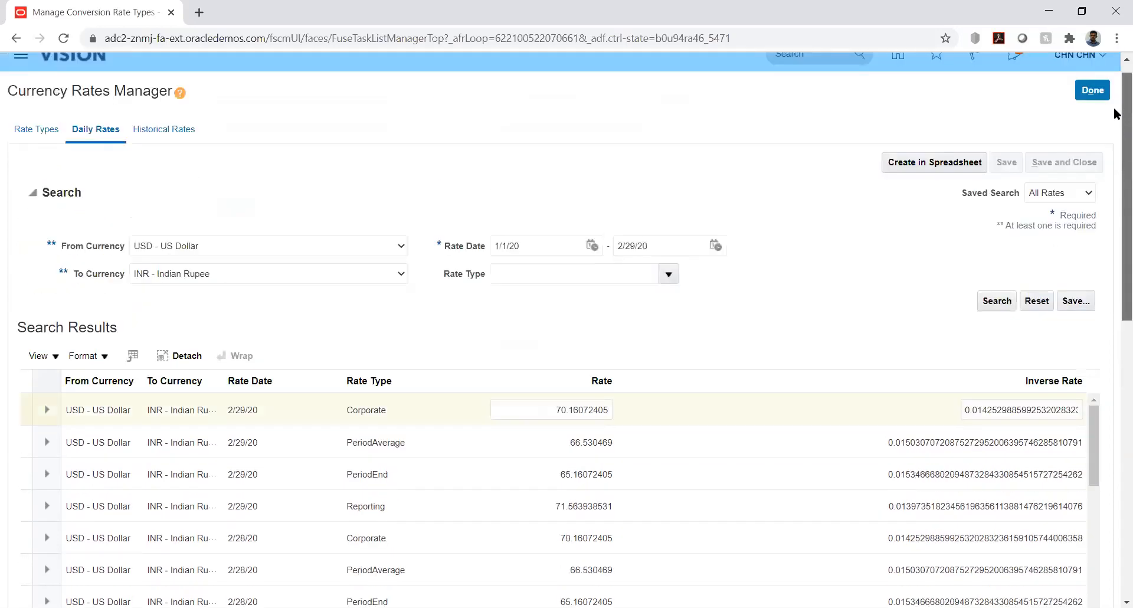
{"action": "scroll", "coordinate": [1115, 113], "scroll_direction": "up", "scroll_amount": 1}
{"action": "scroll", "coordinate": [1115, 130], "scroll_direction": "down", "scroll_amount": 3}
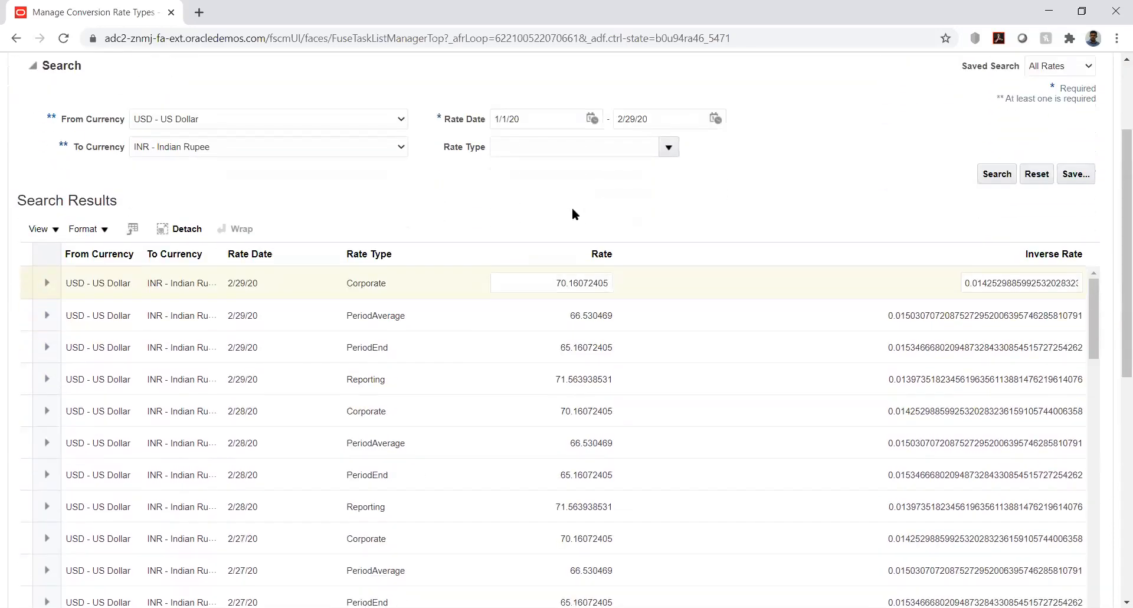
{"action": "left_click", "coordinate": [579, 279]}
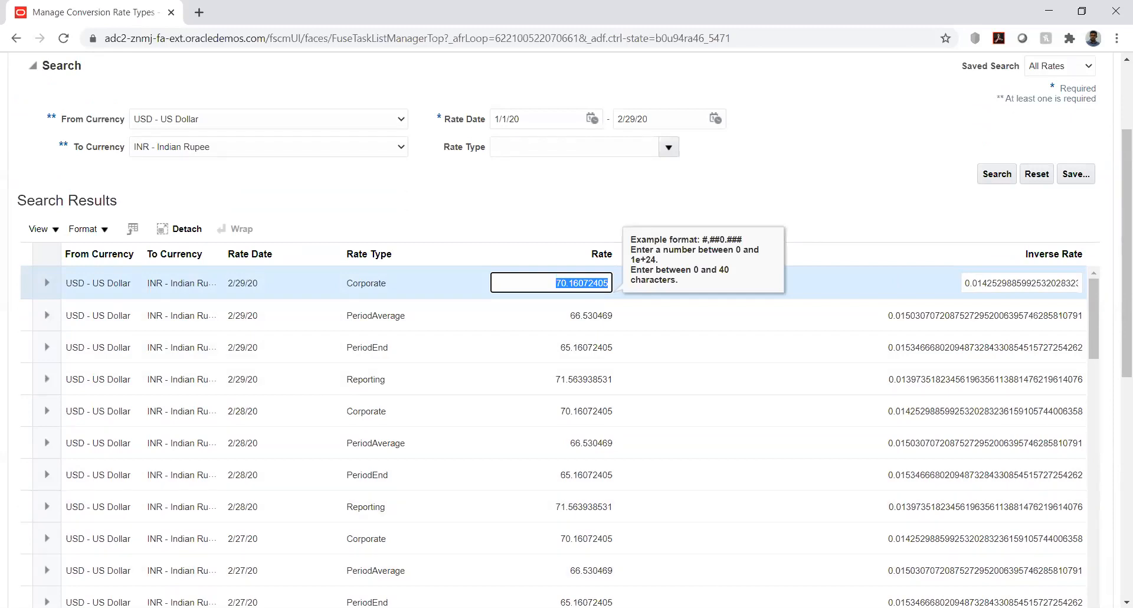
{"action": "key", "text": "alt+Tab"}
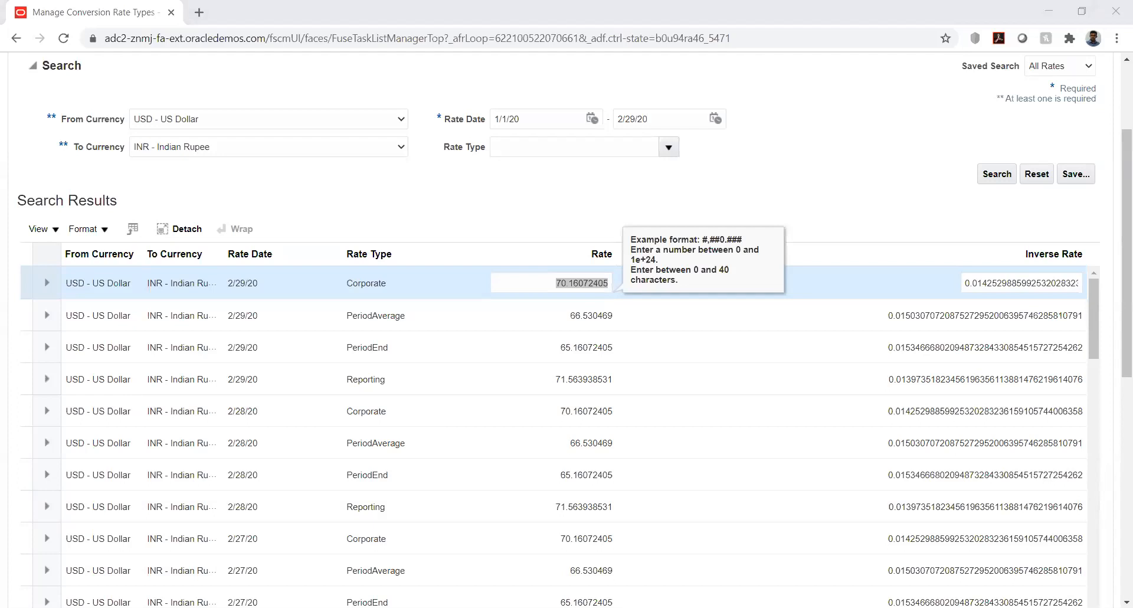
{"action": "key", "text": "alt+Tab"}
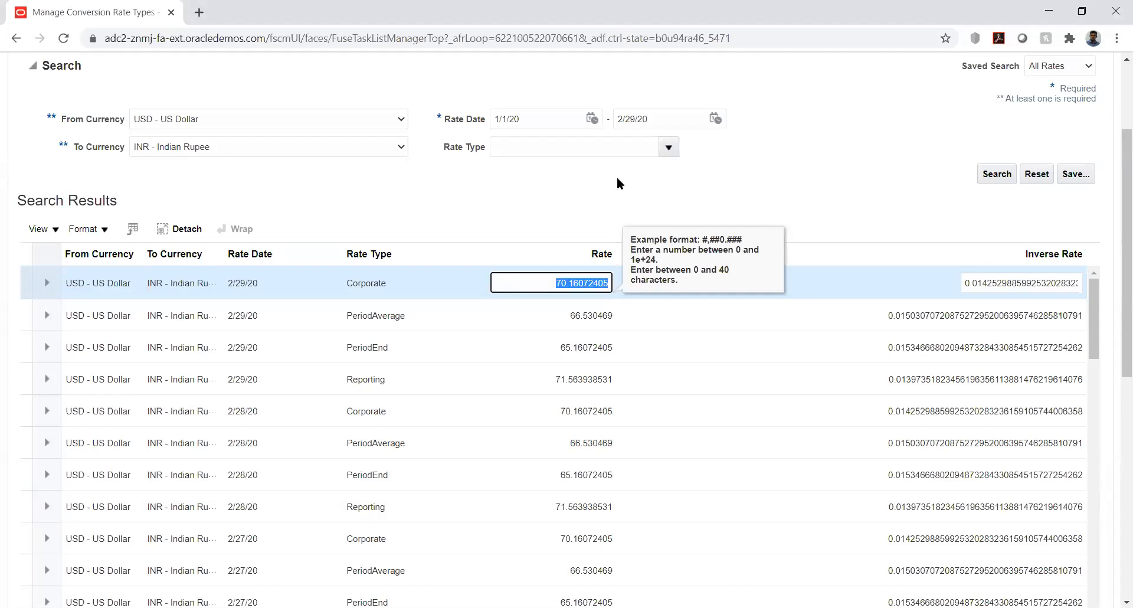
{"action": "left_click", "coordinate": [569, 190]}
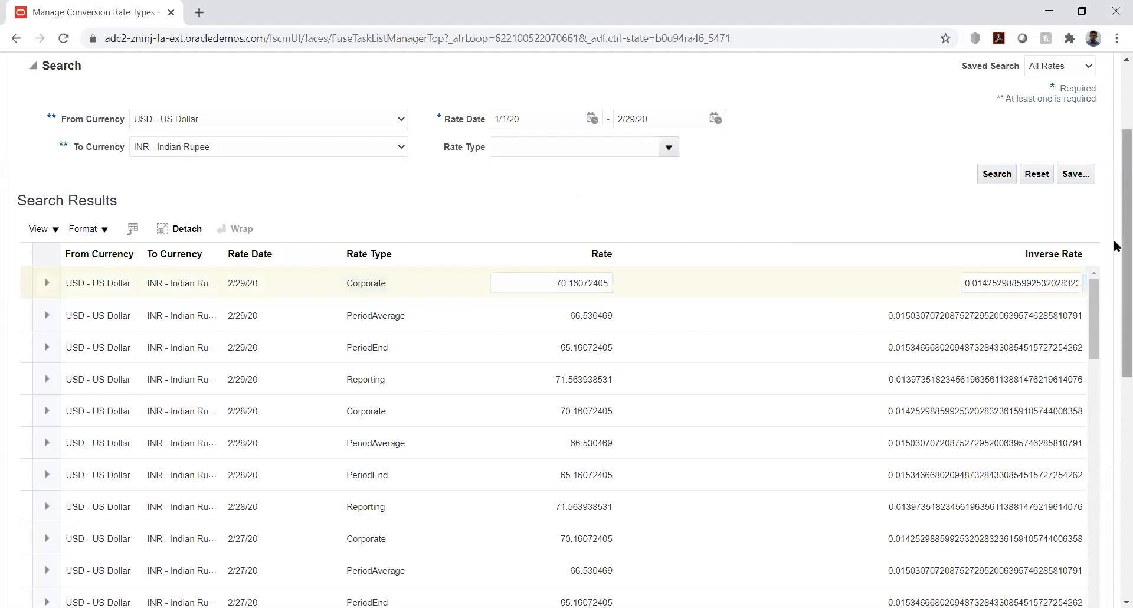
{"action": "left_click_drag", "start_coordinate": [1116, 239], "coordinate": [1115, 147]}
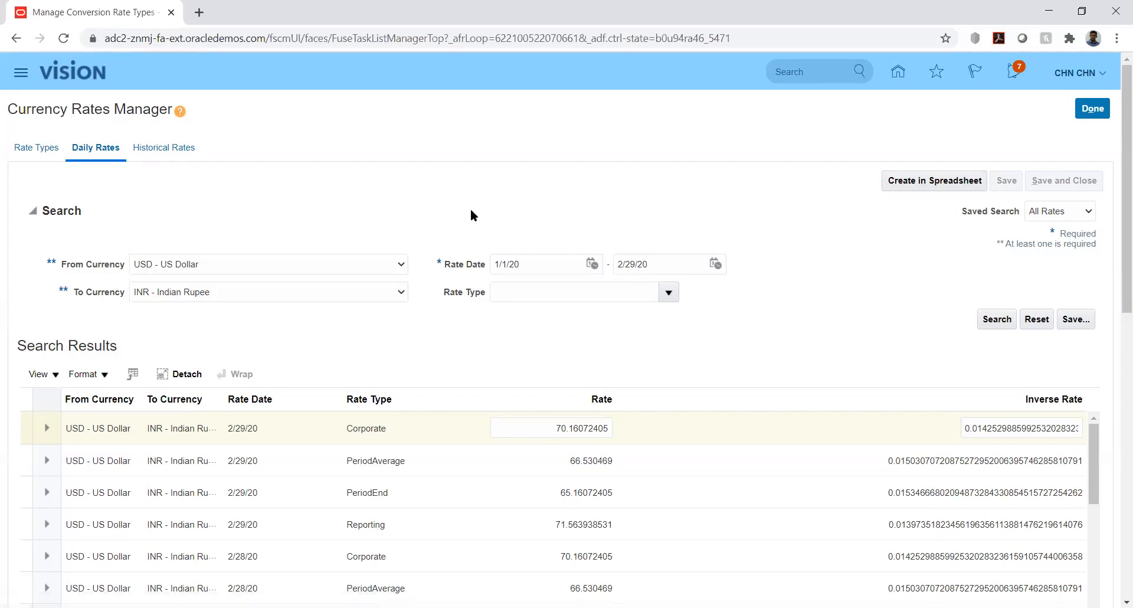
{"action": "left_click", "coordinate": [39, 148]}
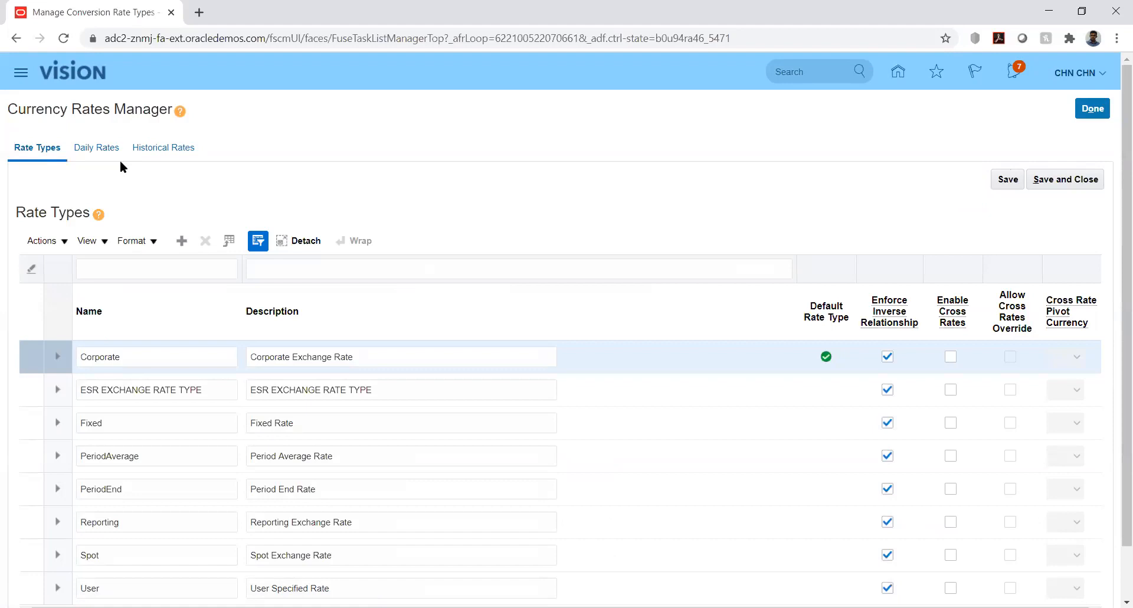
{"action": "left_click", "coordinate": [83, 148]}
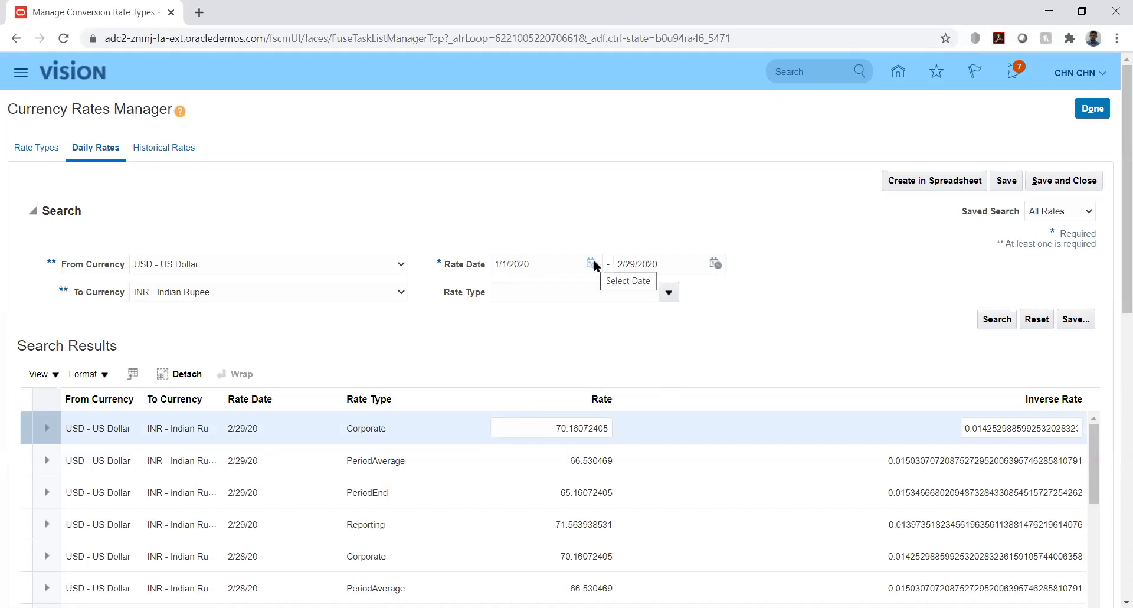
{"action": "left_click", "coordinate": [362, 290]}
{"action": "scroll", "coordinate": [386, 302], "scroll_direction": "up", "scroll_amount": 1}
{"action": "key", "text": "k"}
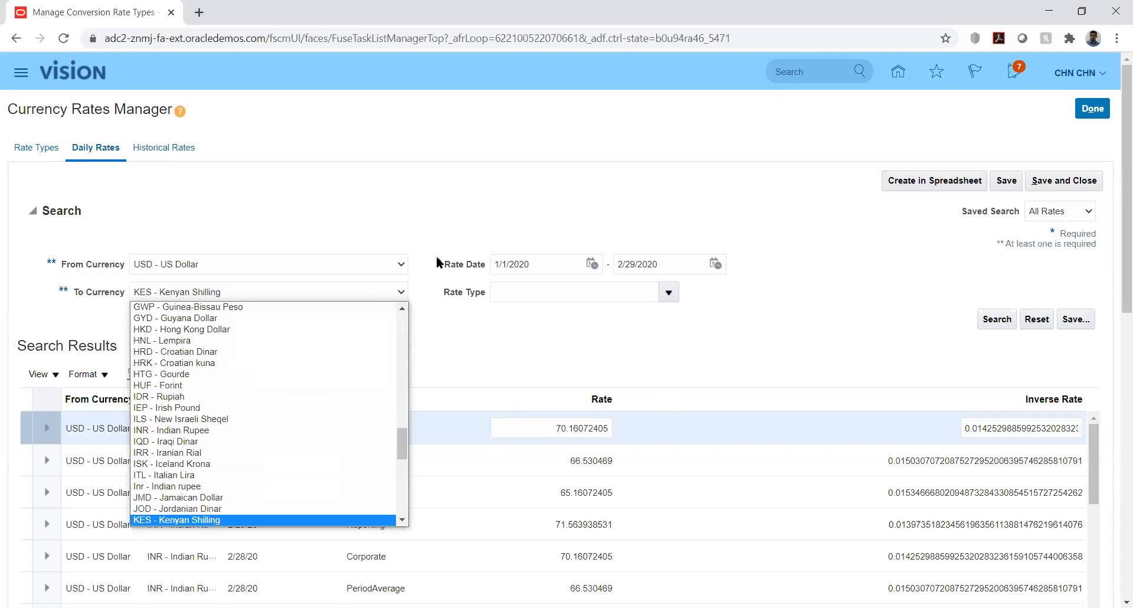
{"action": "left_click", "coordinate": [417, 210]}
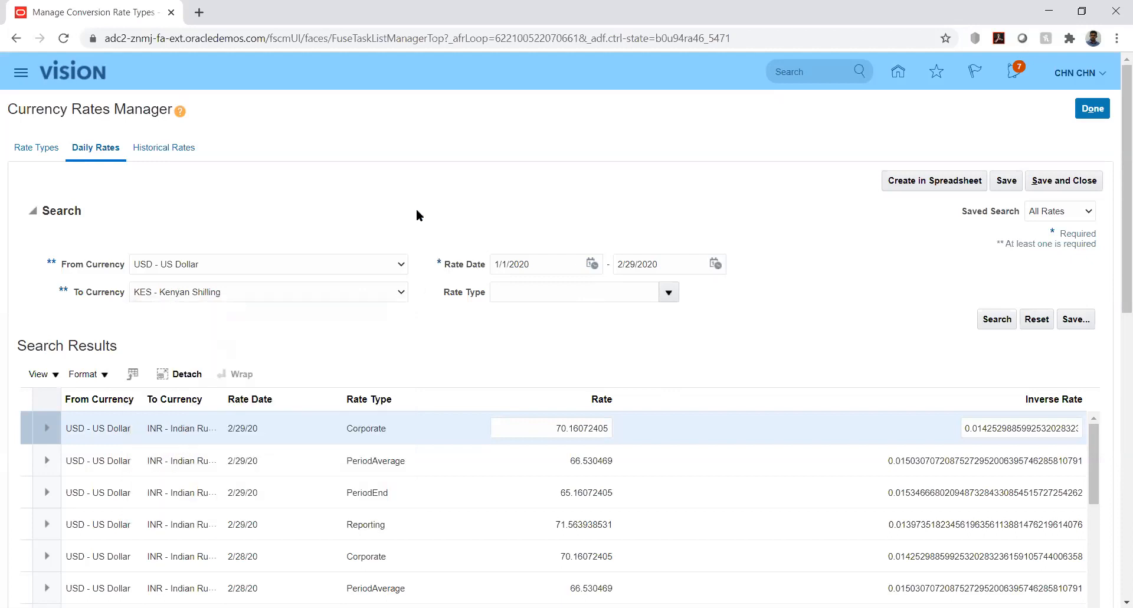
- Close the currency rates manager, then reopen the Manage Conversion Rate Types task and display its daily rates search
{"action": "left_click", "coordinate": [1091, 110]}
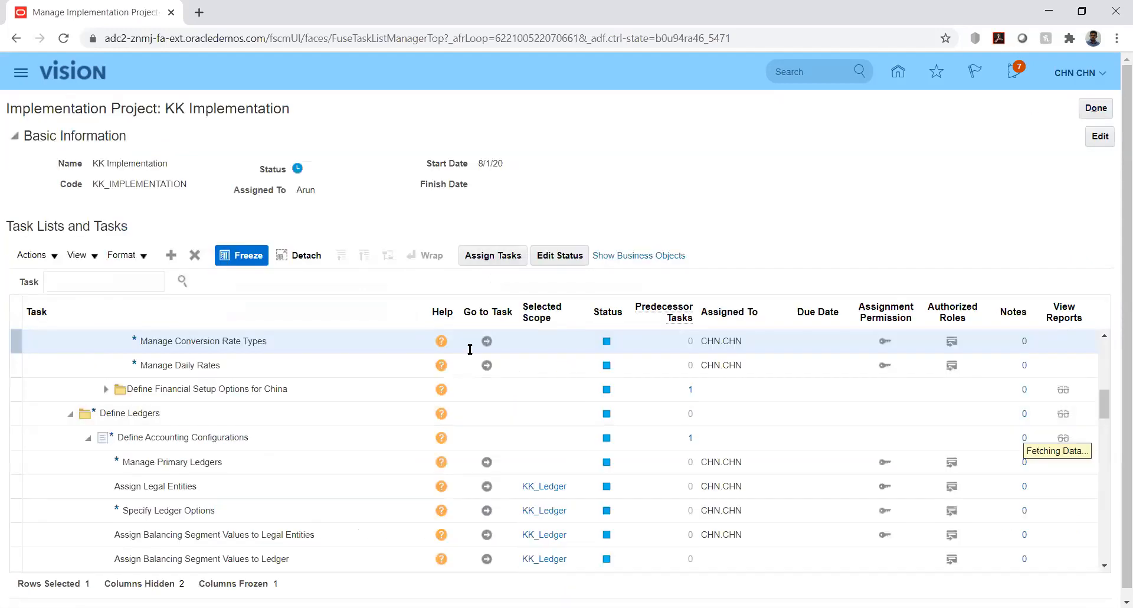
{"action": "left_click", "coordinate": [486, 343]}
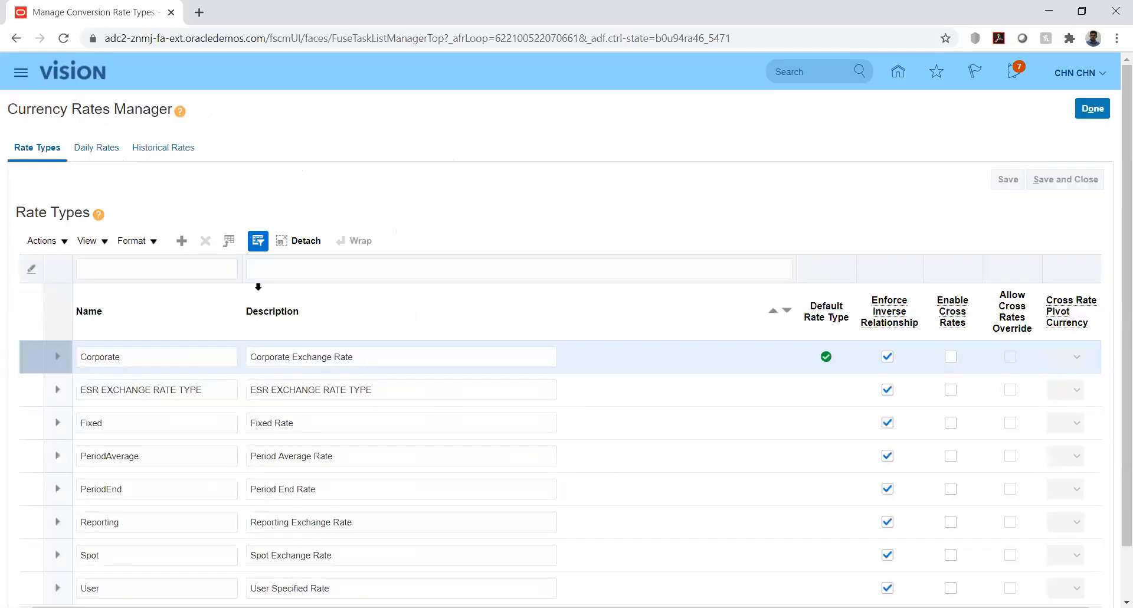
{"action": "left_click", "coordinate": [97, 149]}
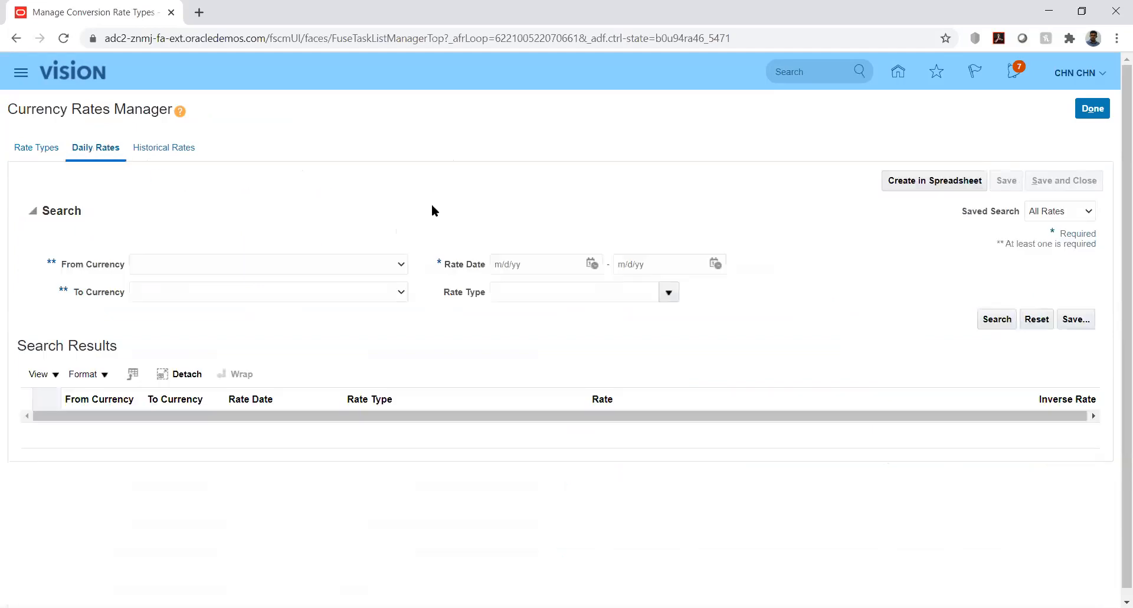
- Set the daily rates search to From Currency USD - US Dollar and To Currency AED - UAE Dirham
{"action": "left_click", "coordinate": [398, 274]}
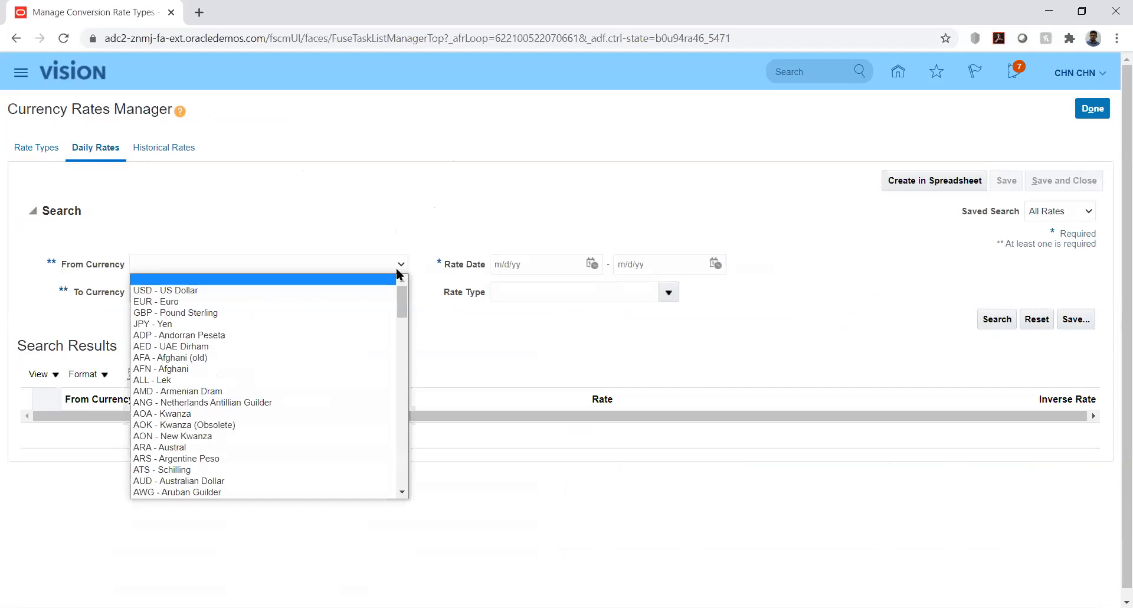
{"action": "key", "text": "Down"}
{"action": "key", "text": "Return"}
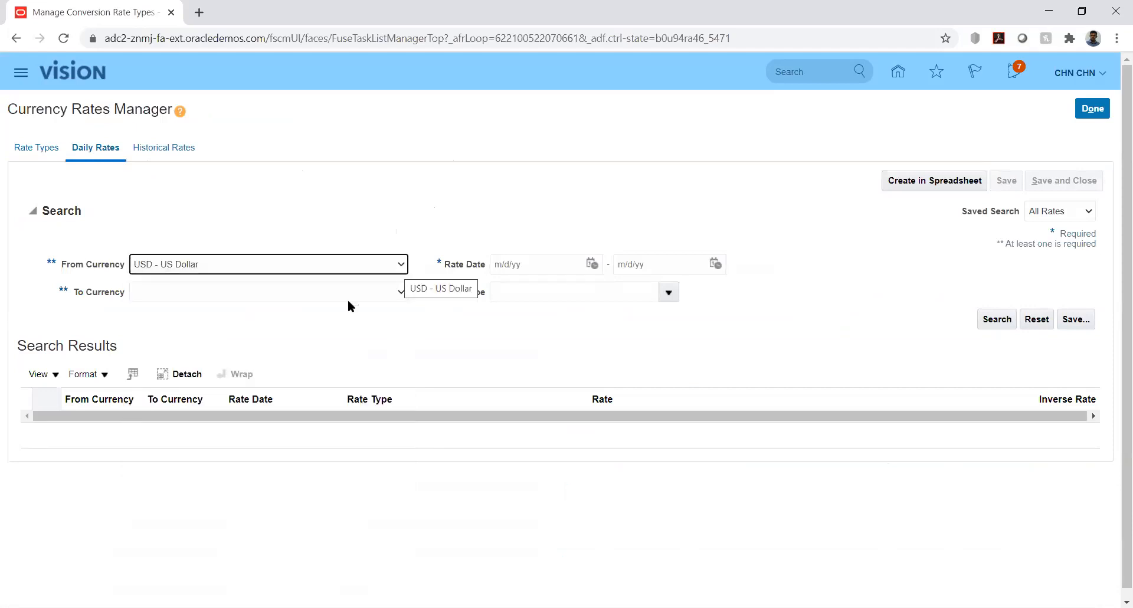
{"action": "left_click", "coordinate": [402, 293]}
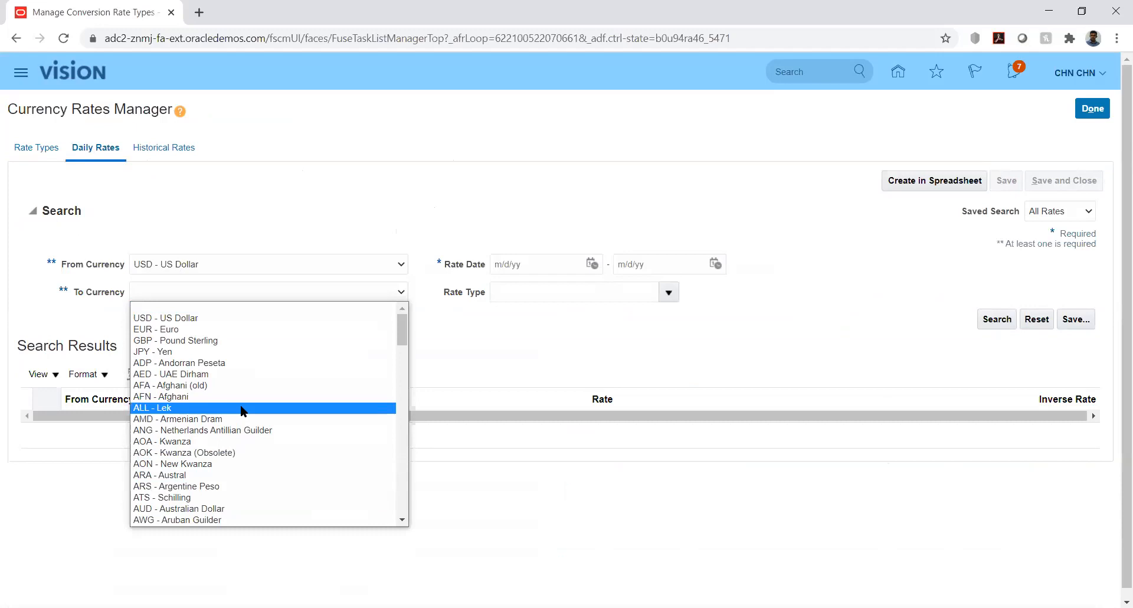
{"action": "key", "text": "Down"}
{"action": "key", "text": "Down"}
{"action": "key", "text": "Down"}
{"action": "key", "text": "Down"}
{"action": "key", "text": "Down"}
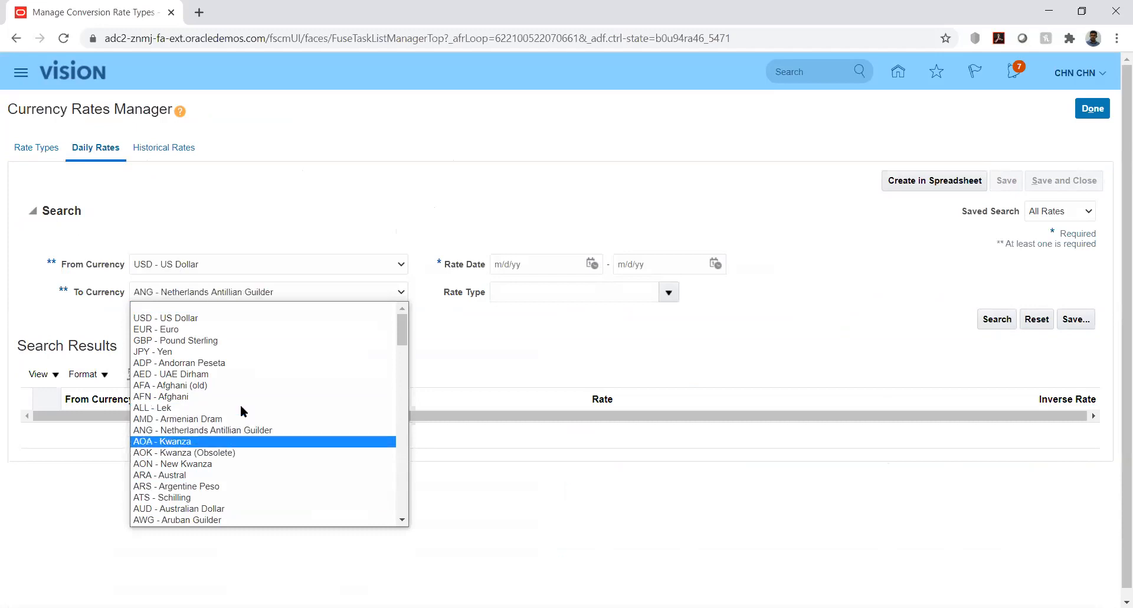
{"action": "key", "text": "Down"}
{"action": "key", "text": "Down"}
{"action": "key", "text": "Down"}
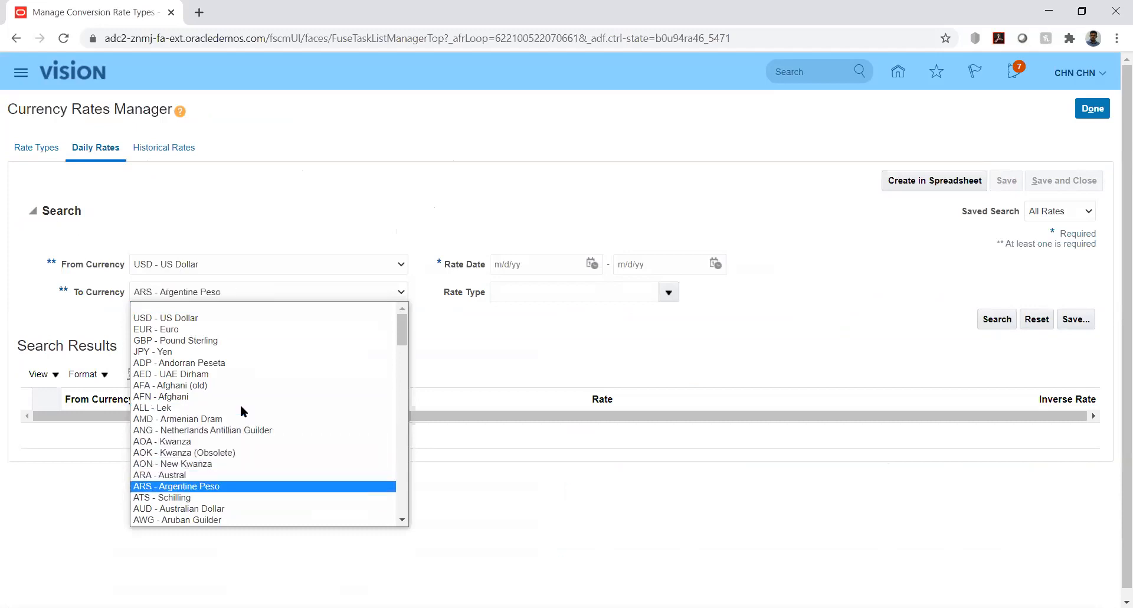
{"action": "key", "text": "a"}
{"action": "key", "text": "a"}
{"action": "key", "text": "a"}
{"action": "key", "text": "a"}
{"action": "key", "text": "a"}
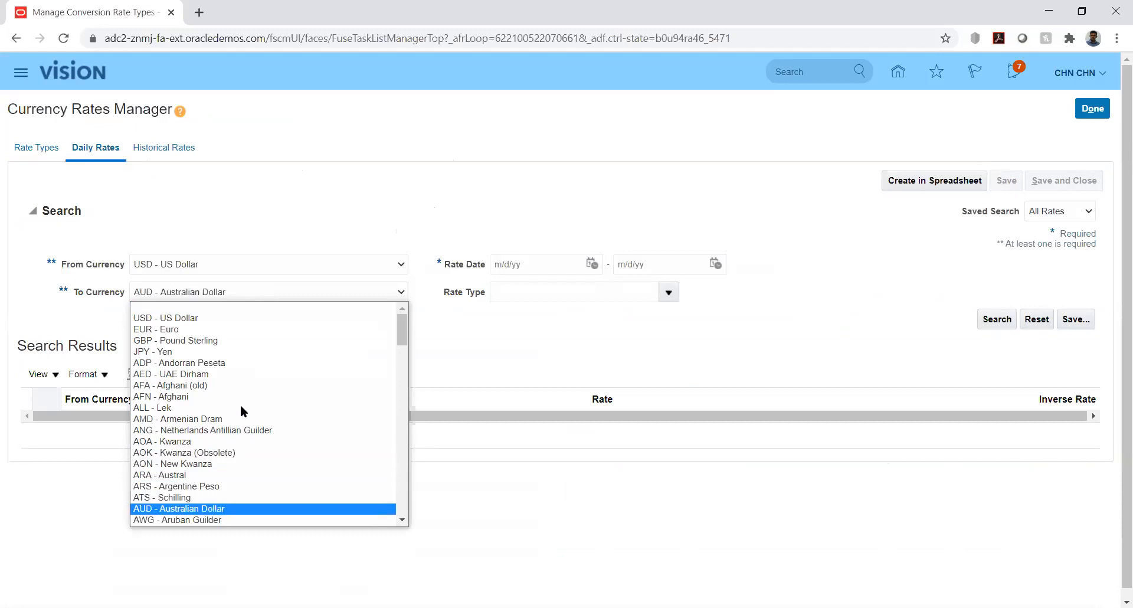
{"action": "key", "text": "a"}
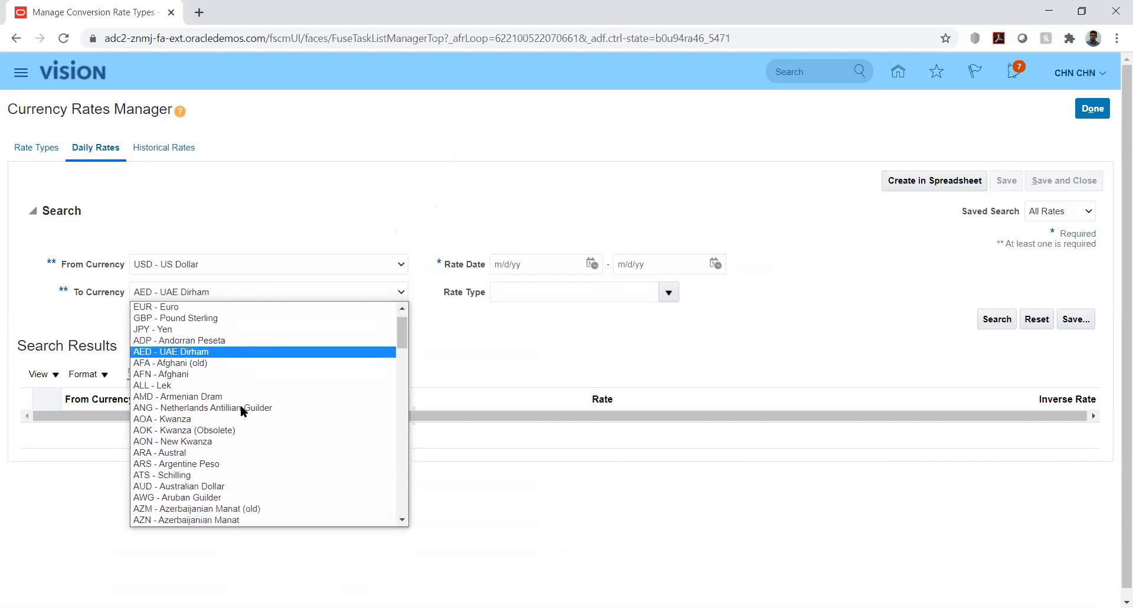
{"action": "key", "text": "Return"}
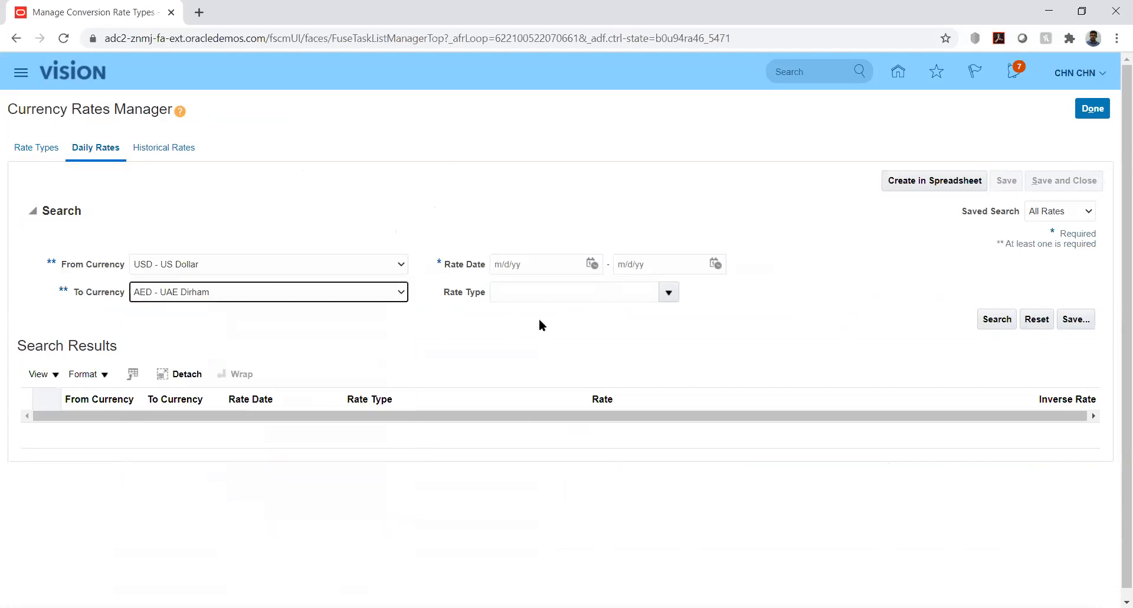
- Set the rate date range to 8/1/20 through 8/31/20 and run the daily rates search
{"action": "left_click", "coordinate": [592, 264]}
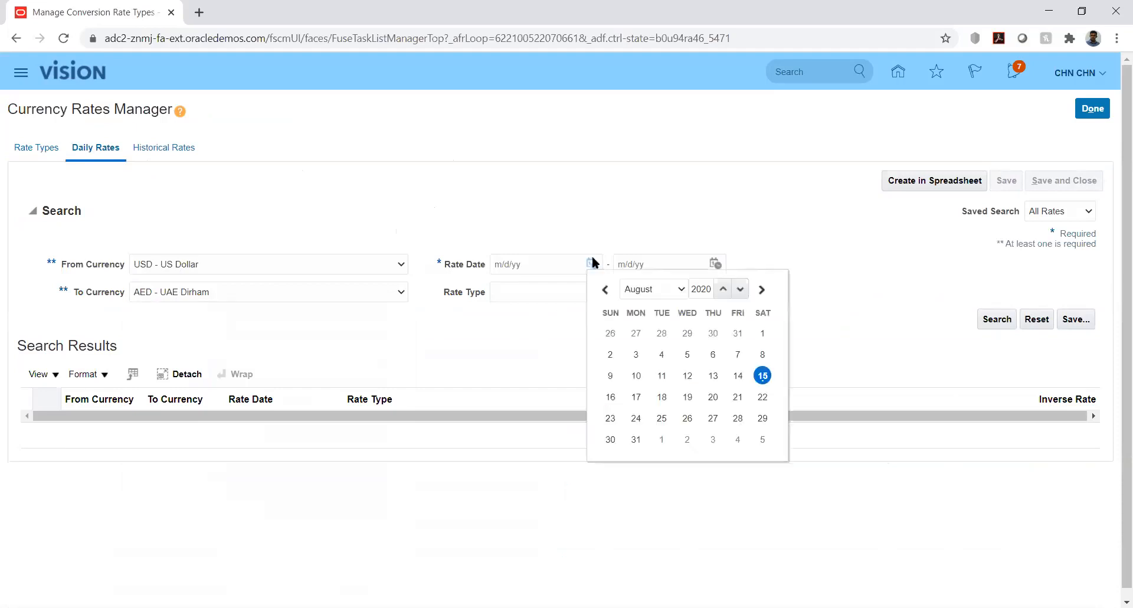
{"action": "left_click", "coordinate": [763, 332]}
{"action": "left_click", "coordinate": [715, 264]}
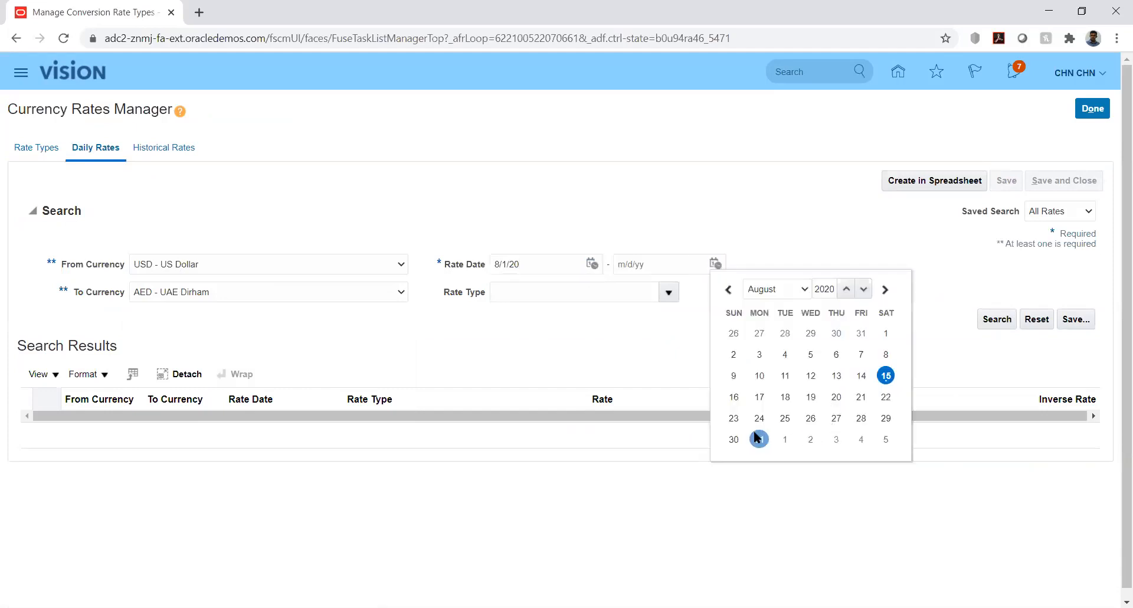
{"action": "left_click", "coordinate": [759, 439]}
{"action": "left_click", "coordinate": [995, 319]}
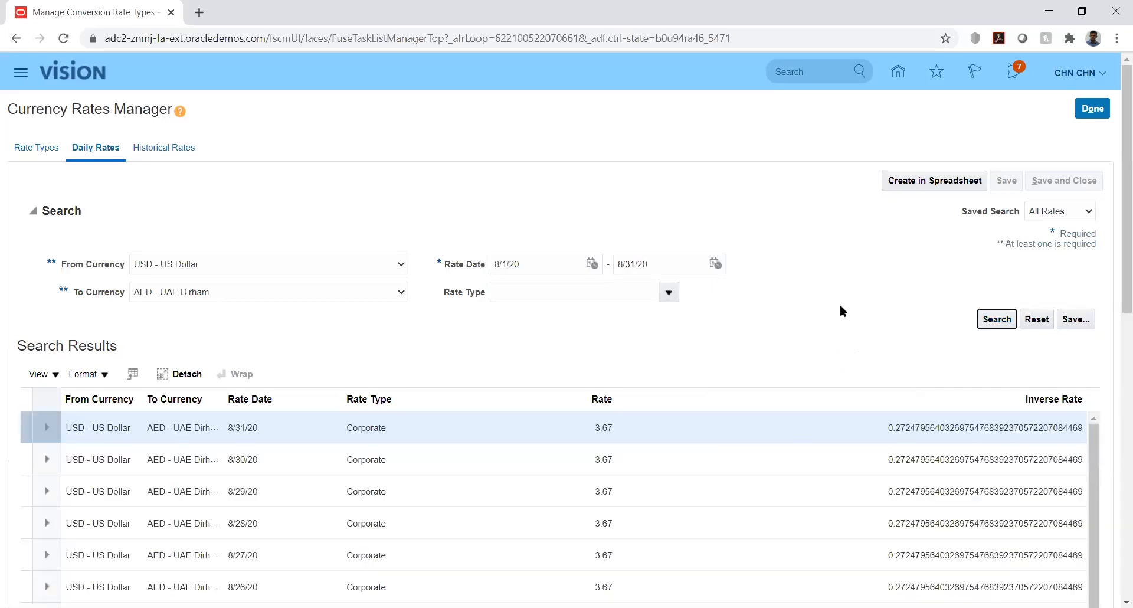
- Look through the USD-to-AED daily rates results and examine the description of the Fixed rate type
{"action": "left_click_drag", "start_coordinate": [1117, 293], "coordinate": [1117, 572]}
{"action": "left_click_drag", "start_coordinate": [1118, 510], "coordinate": [1100, 215]}
{"action": "left_click", "coordinate": [36, 148]}
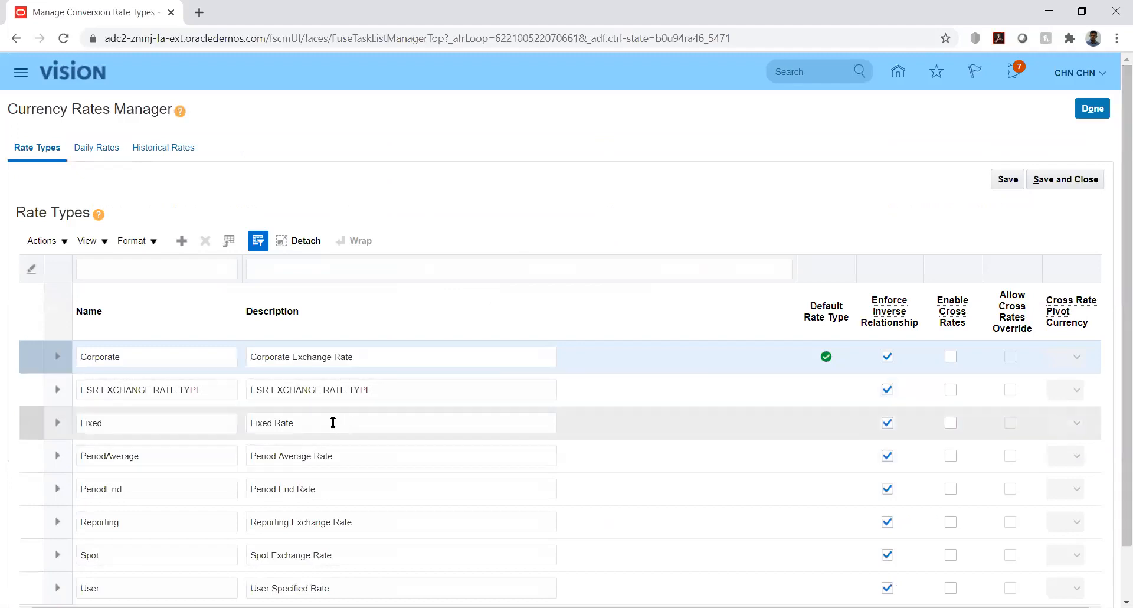
{"action": "double_click", "coordinate": [333, 423]}
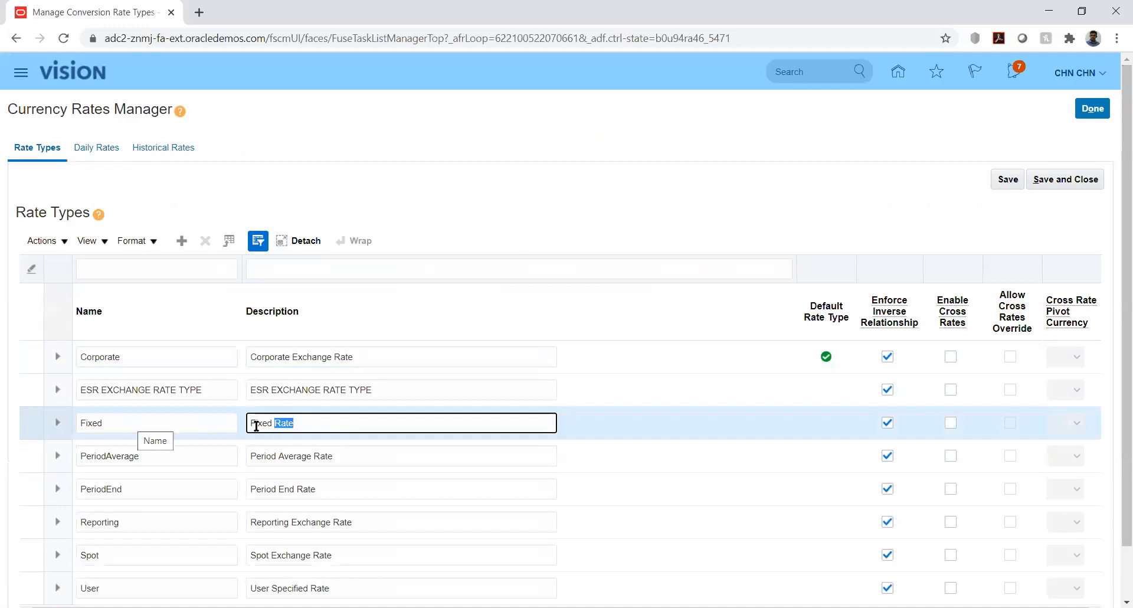
{"action": "left_click_drag", "start_coordinate": [253, 423], "coordinate": [312, 425]}
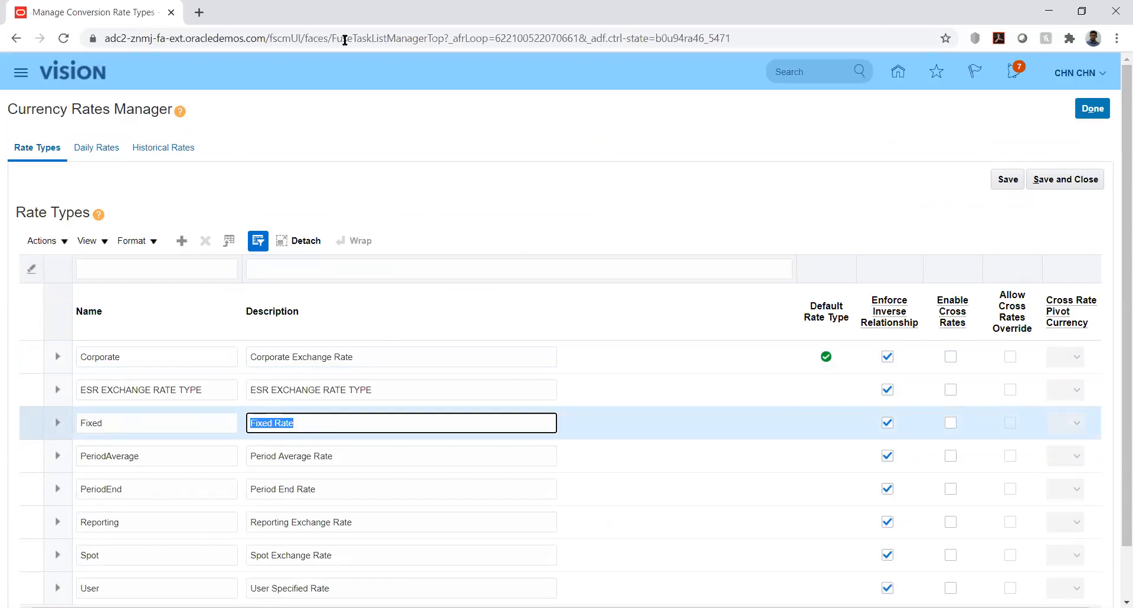
- Switch to CreateDailyRates.xlsx in Excel, enable editing and sign in with the account user name and password
{"action": "key", "text": "alt+Tab"}
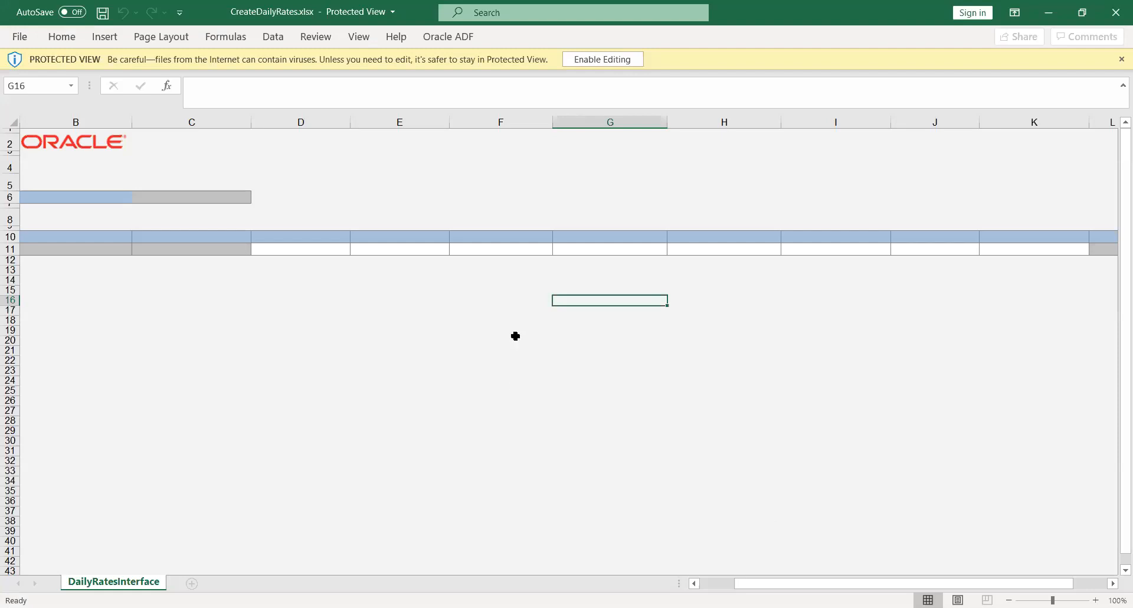
{"action": "left_click", "coordinate": [585, 58]}
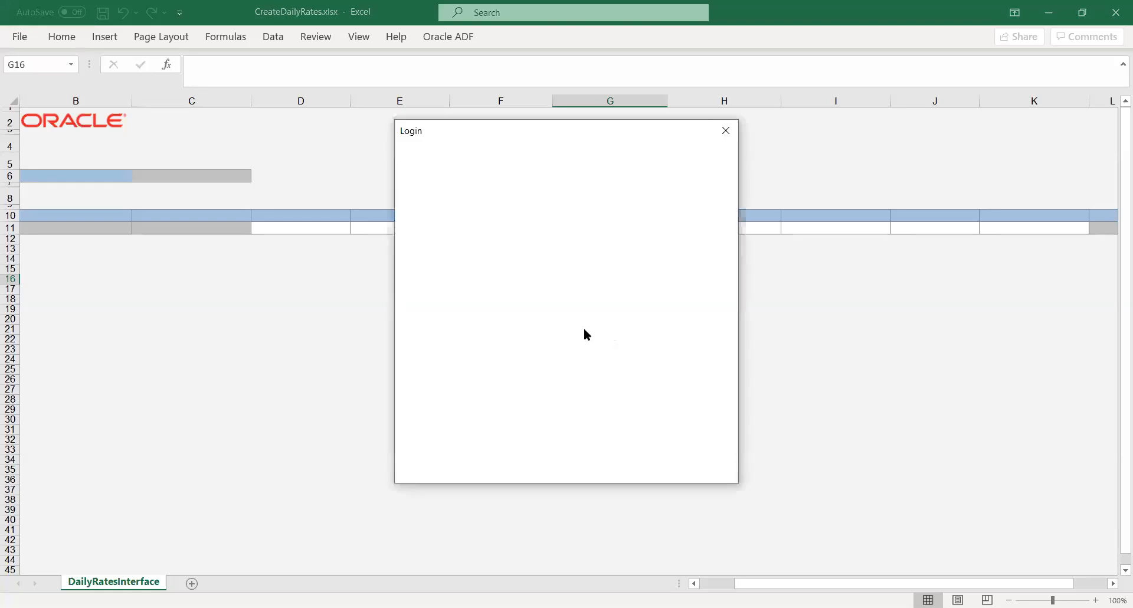
{"action": "type", "text": "CHN.CHN"}
{"action": "key", "text": "Tab"}
{"action": "type", "text": "•••••••••"}
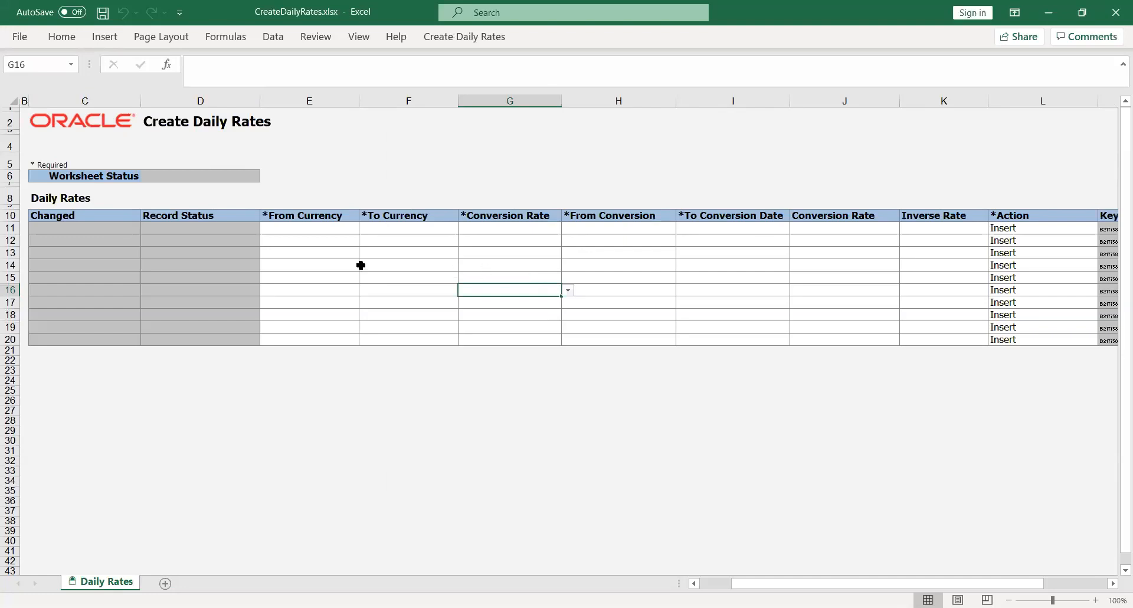
- Set From Currency to USD and To Currency to AED in the first row of the daily rates sheet
{"action": "left_click", "coordinate": [307, 232]}
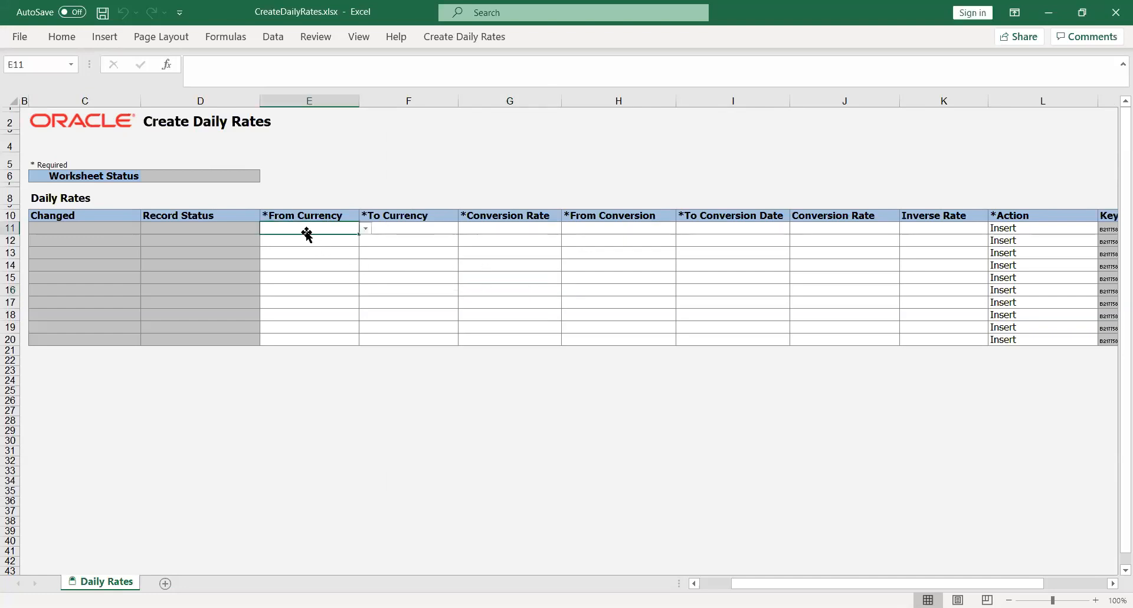
{"action": "left_click", "coordinate": [365, 228]}
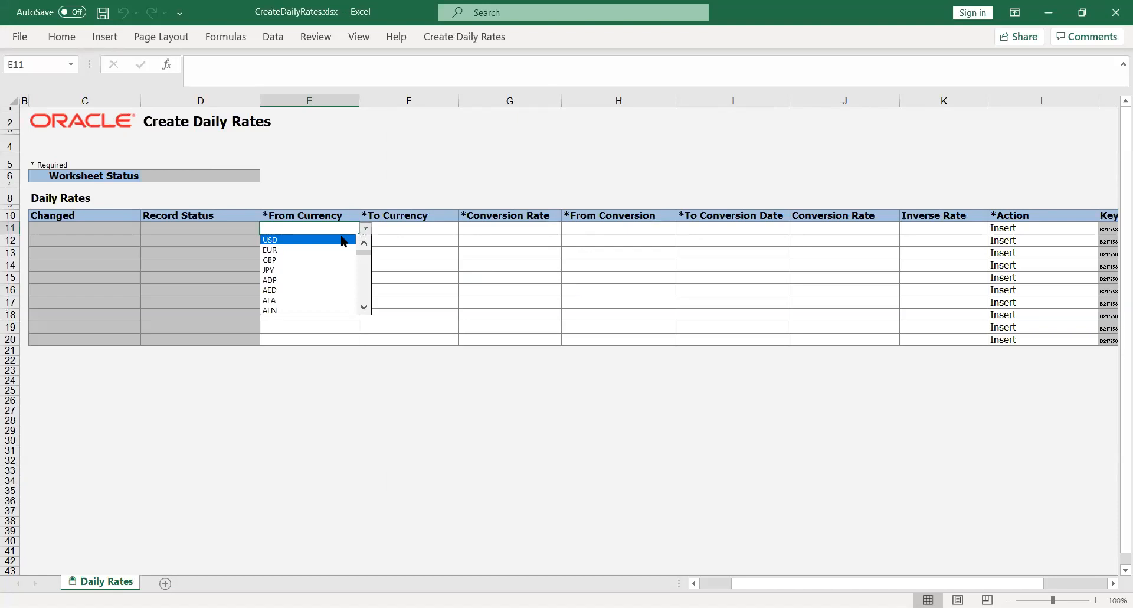
{"action": "key", "text": "Return"}
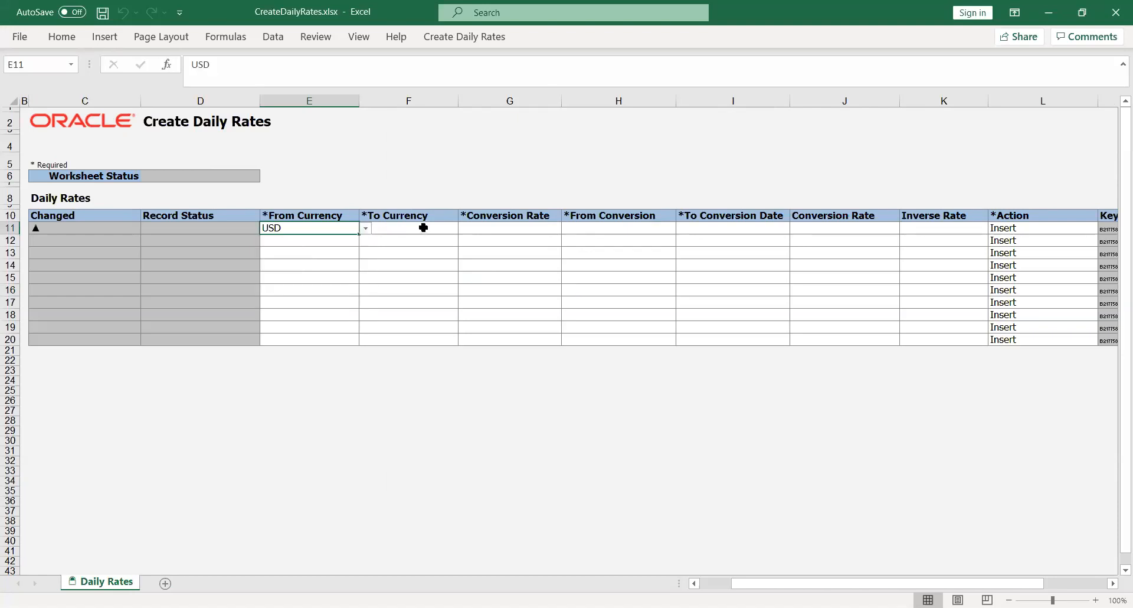
{"action": "left_click", "coordinate": [425, 227]}
{"action": "left_click", "coordinate": [464, 231]}
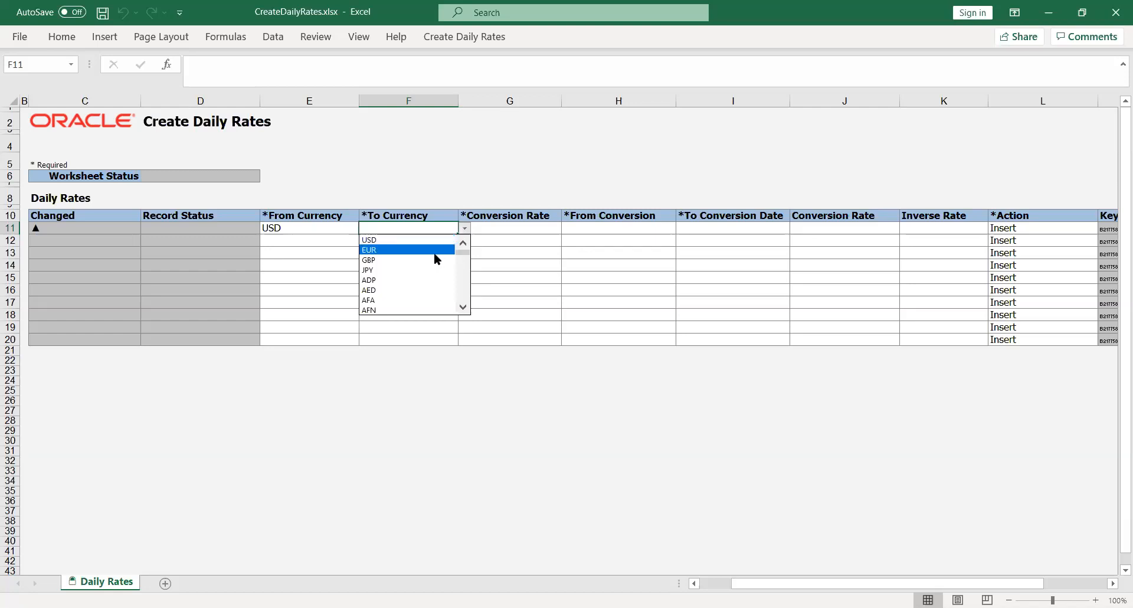
{"action": "left_click", "coordinate": [442, 290]}
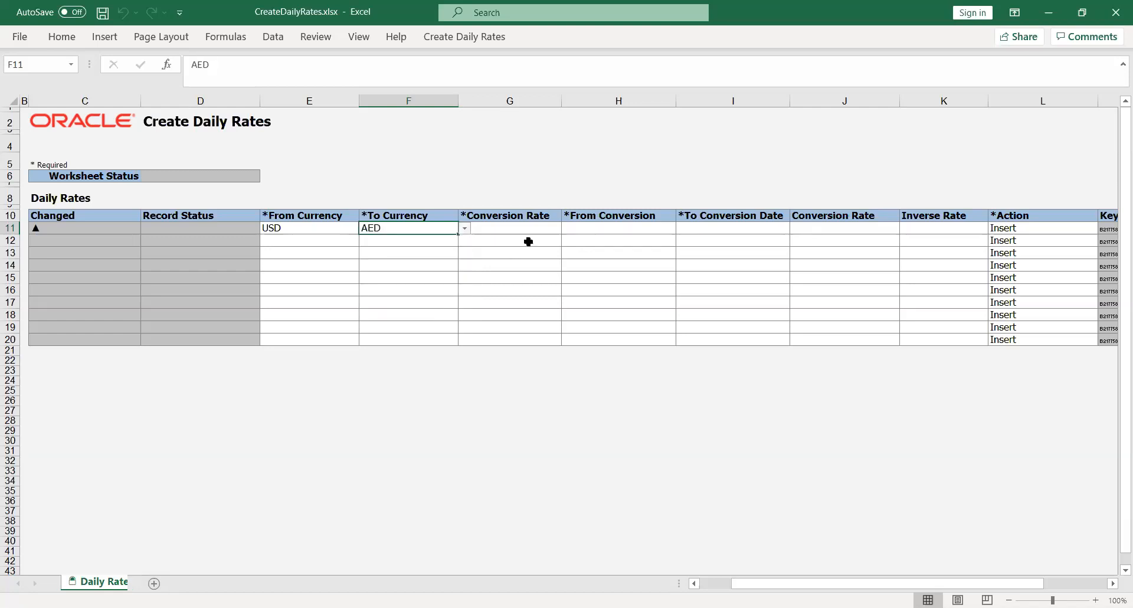
- Choose Reporting as the conversion rate type for the USD-to-AED row
{"action": "left_click", "coordinate": [552, 227]}
{"action": "left_click", "coordinate": [567, 229]}
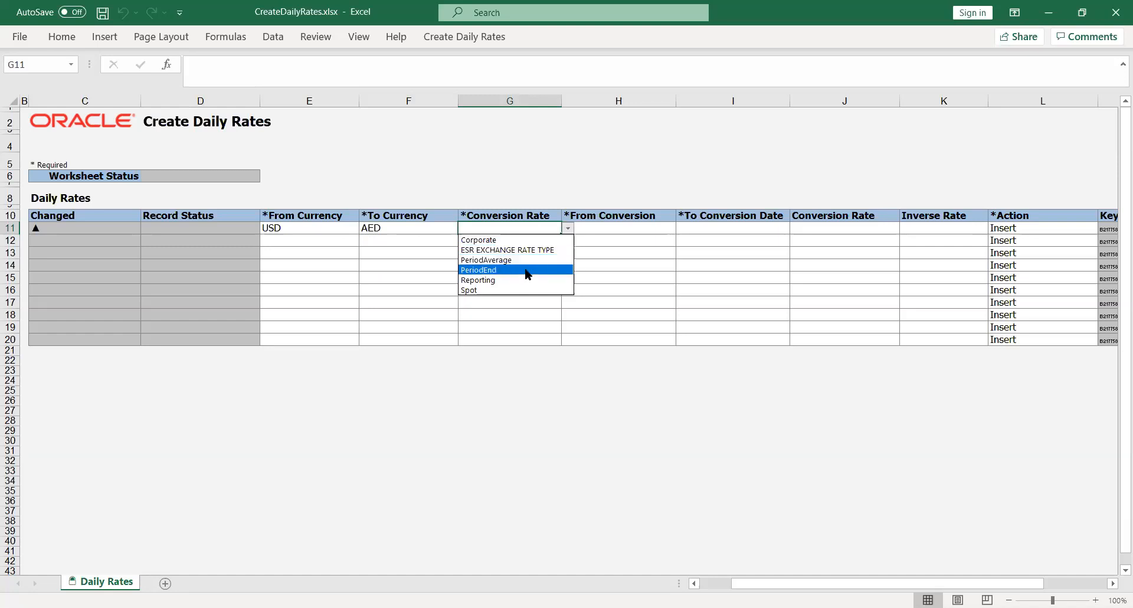
{"action": "left_click", "coordinate": [515, 281]}
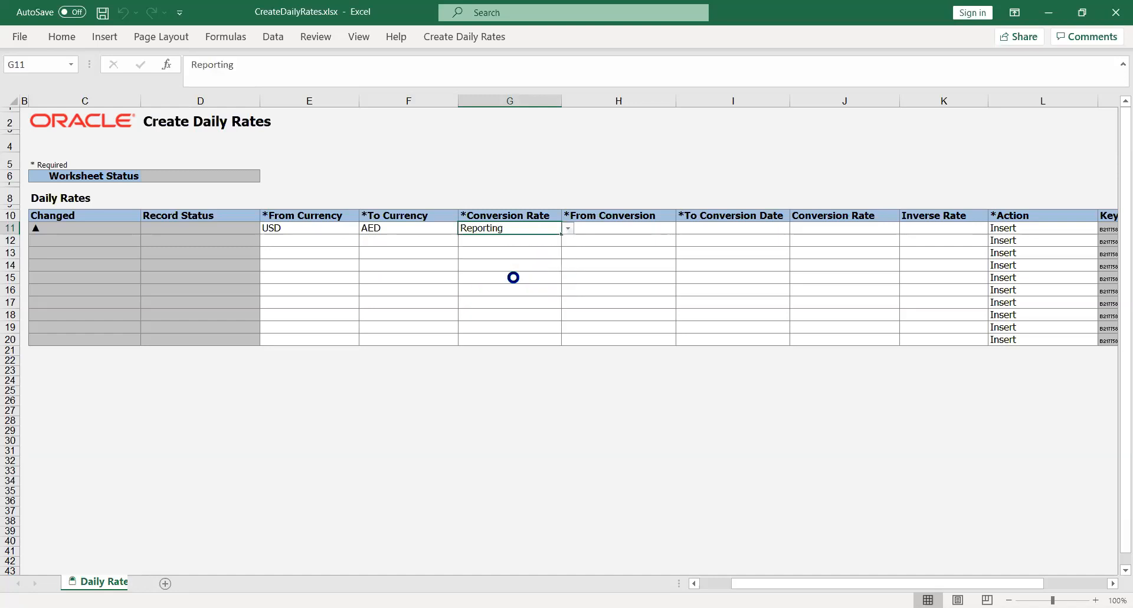
- Enter USD in the From Conversion cell and AED in the To Conversion Date cell of the first row
{"action": "left_click", "coordinate": [631, 228]}
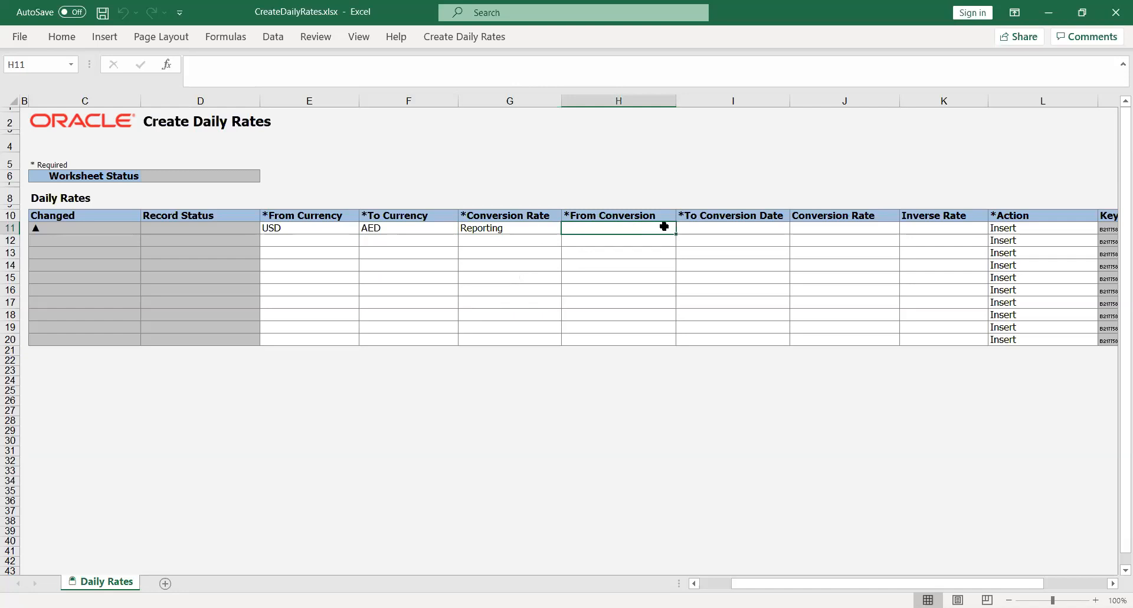
{"action": "type", "text": "USD"}
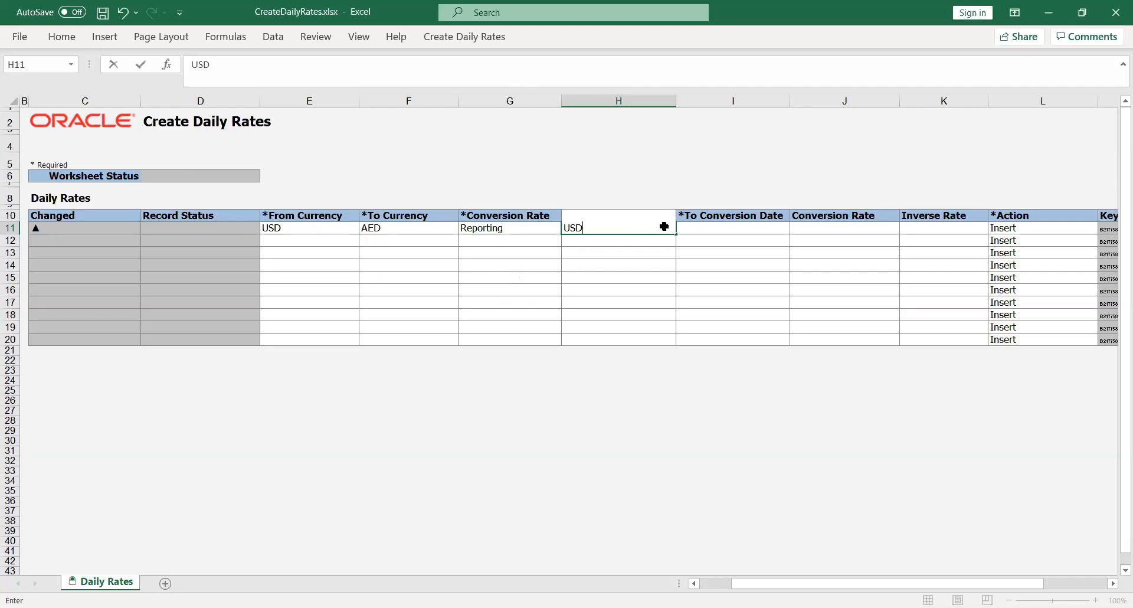
{"action": "key", "text": "Tab"}
{"action": "type", "text": "AED"}
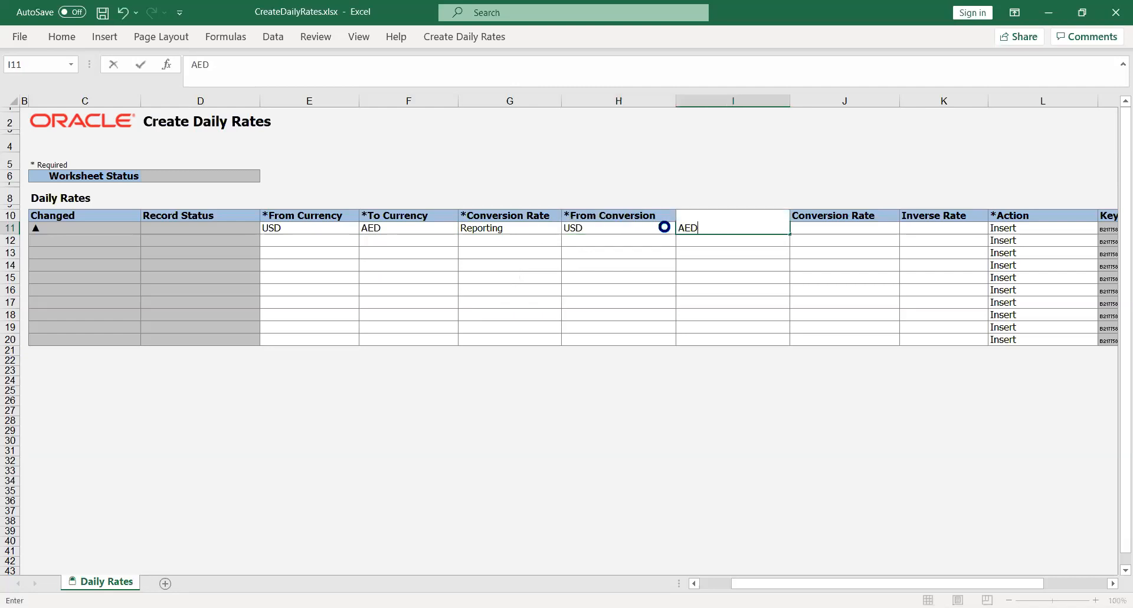
{"action": "key", "text": "Tab"}
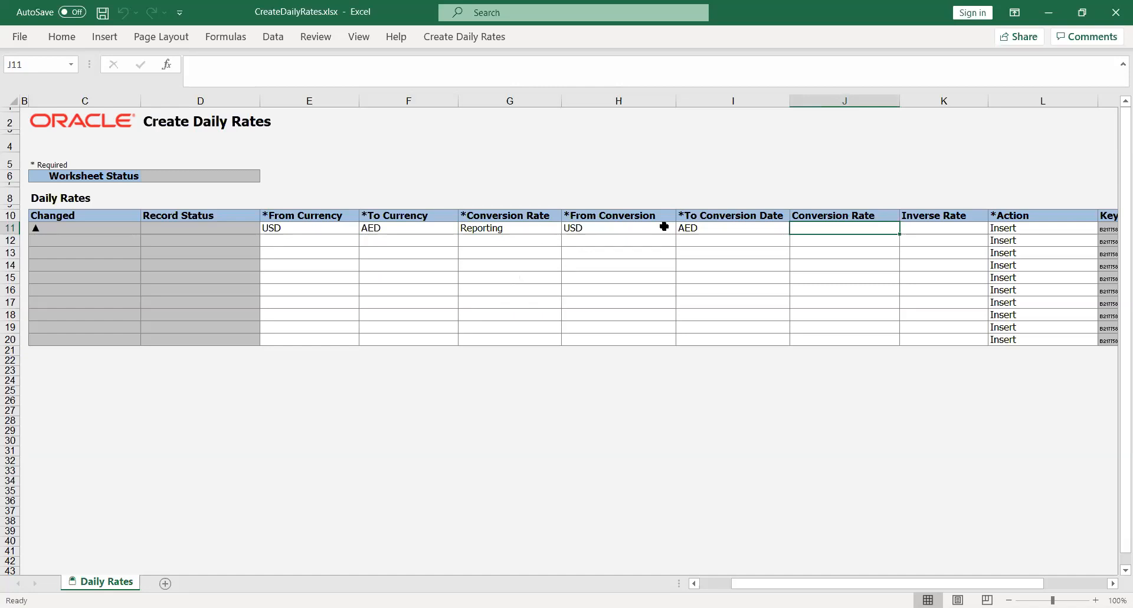
- Set the Conversion Rate of the first daily rates row to 25, leaving its Inverse Rate empty
{"action": "type", "text": "25"}
{"action": "key", "text": "Tab"}
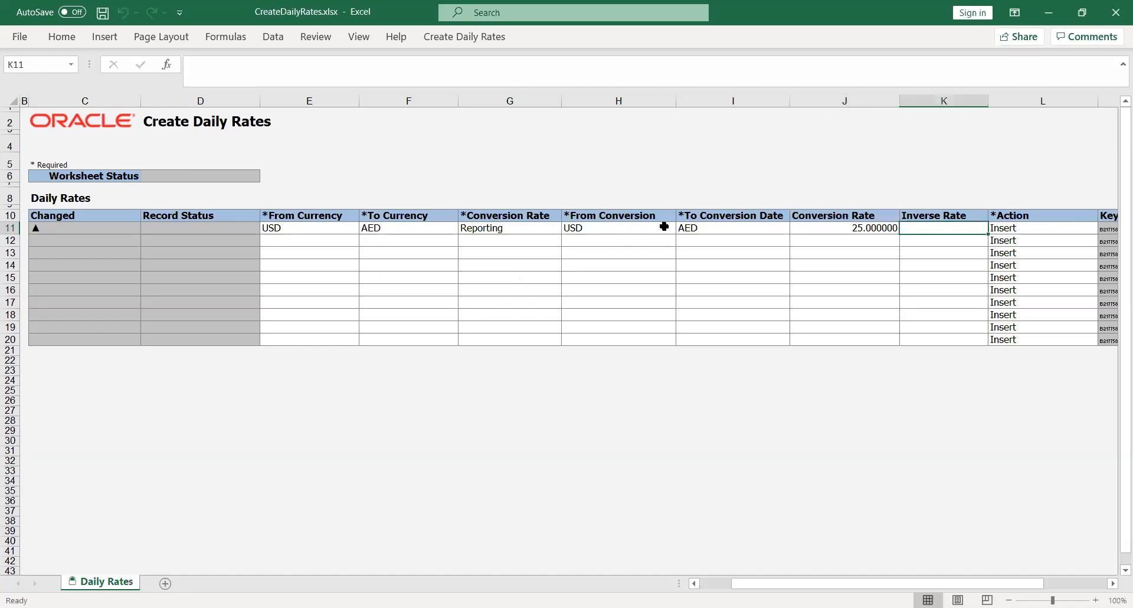
{"action": "key", "text": "Tab"}
{"action": "key", "text": "Return"}
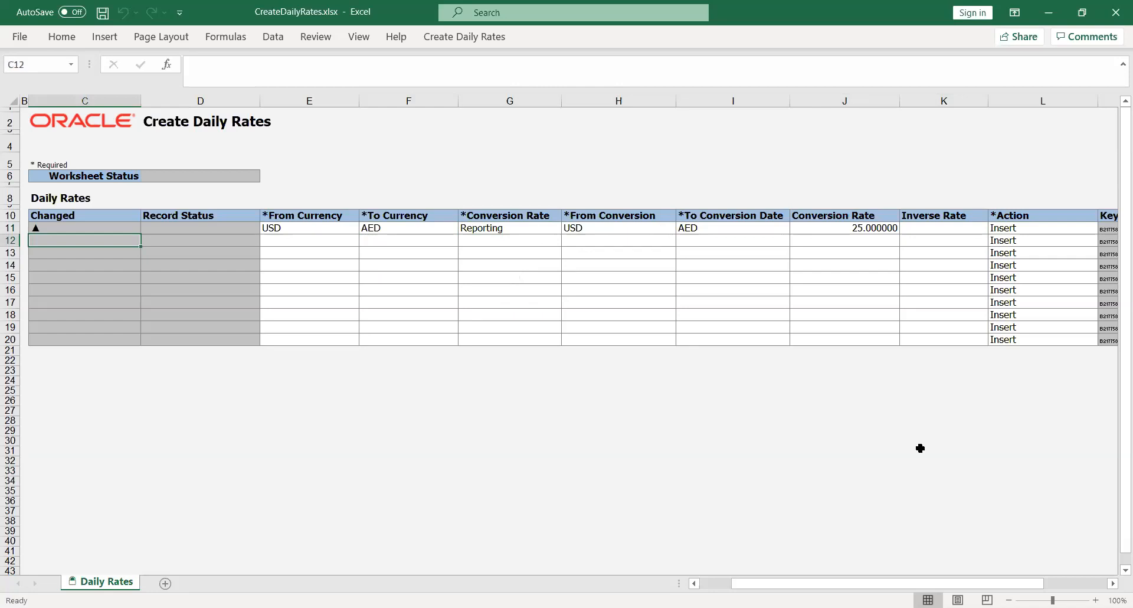
{"action": "left_click_drag", "start_coordinate": [842, 585], "coordinate": [726, 605]}
{"action": "left_click", "coordinate": [473, 481]}
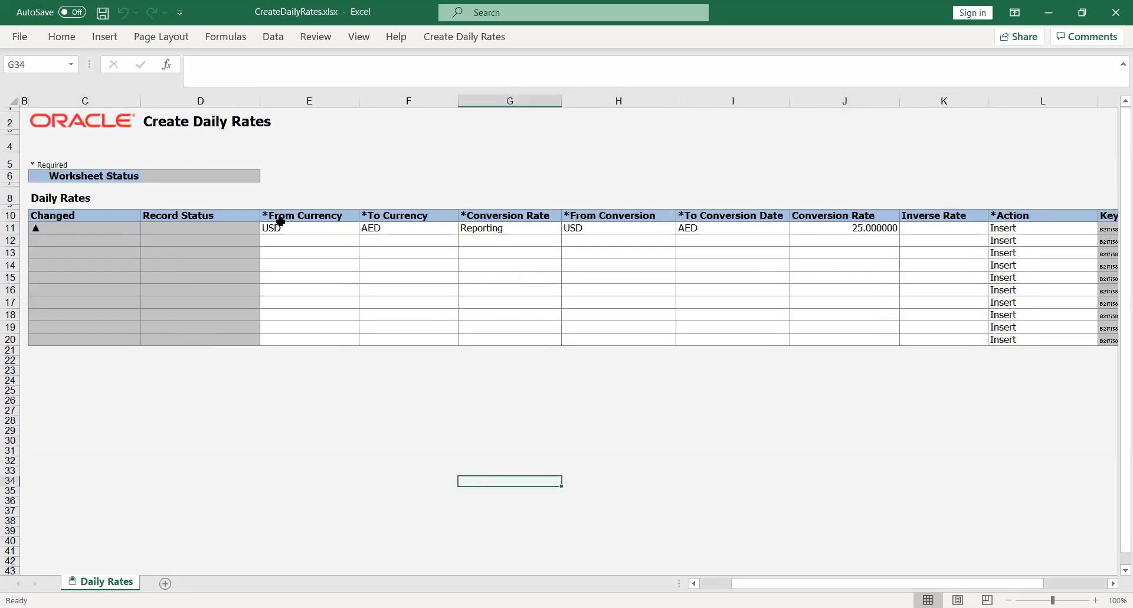
- Replace the first row's From Conversion entry with the date 01-Aug-2020
{"action": "left_click", "coordinate": [468, 36]}
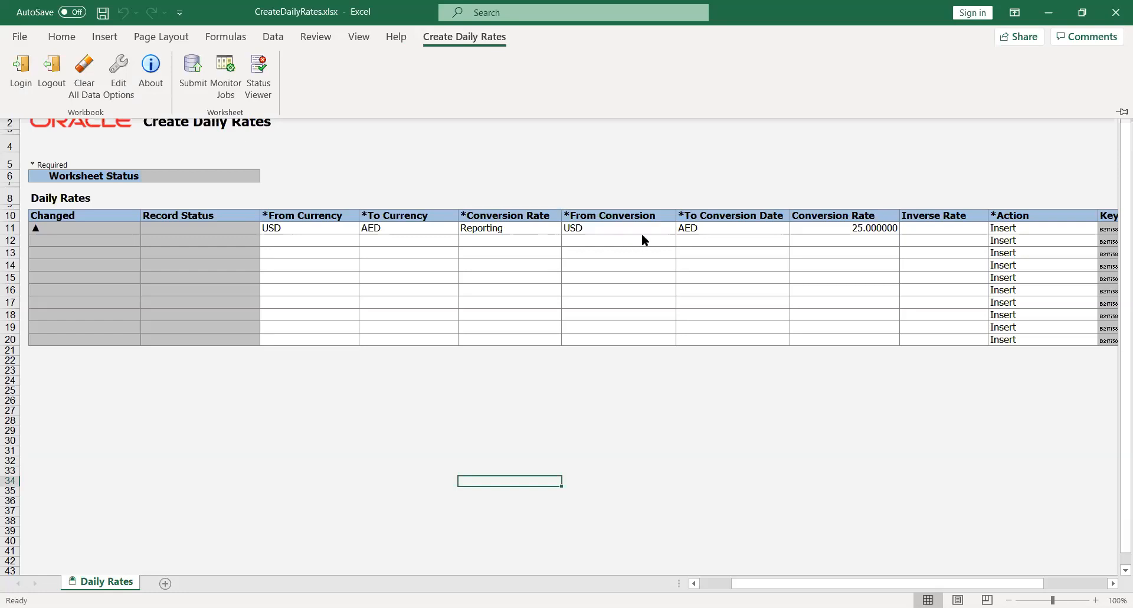
{"action": "left_click", "coordinate": [587, 225]}
{"action": "left_click", "coordinate": [587, 226]}
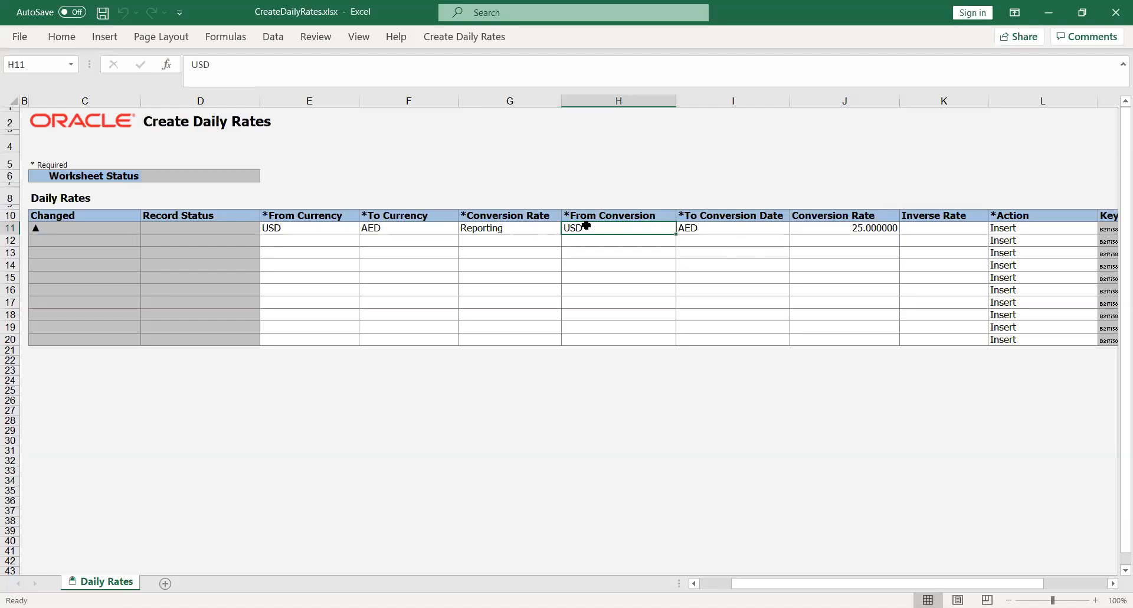
{"action": "type", "text": "01"}
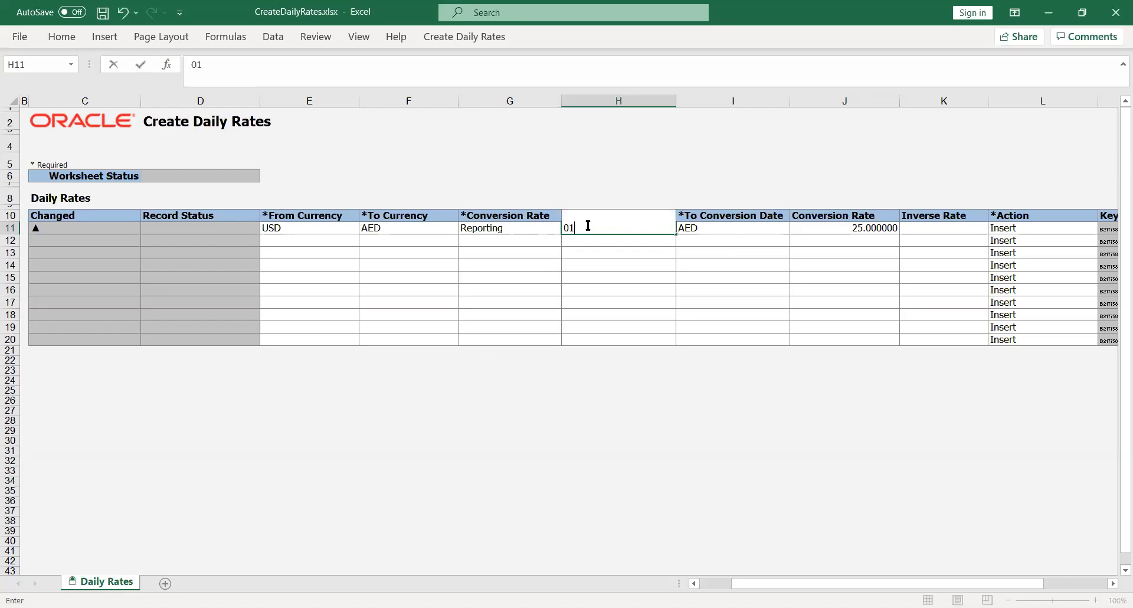
{"action": "type", "text": "-Aug-2020"}
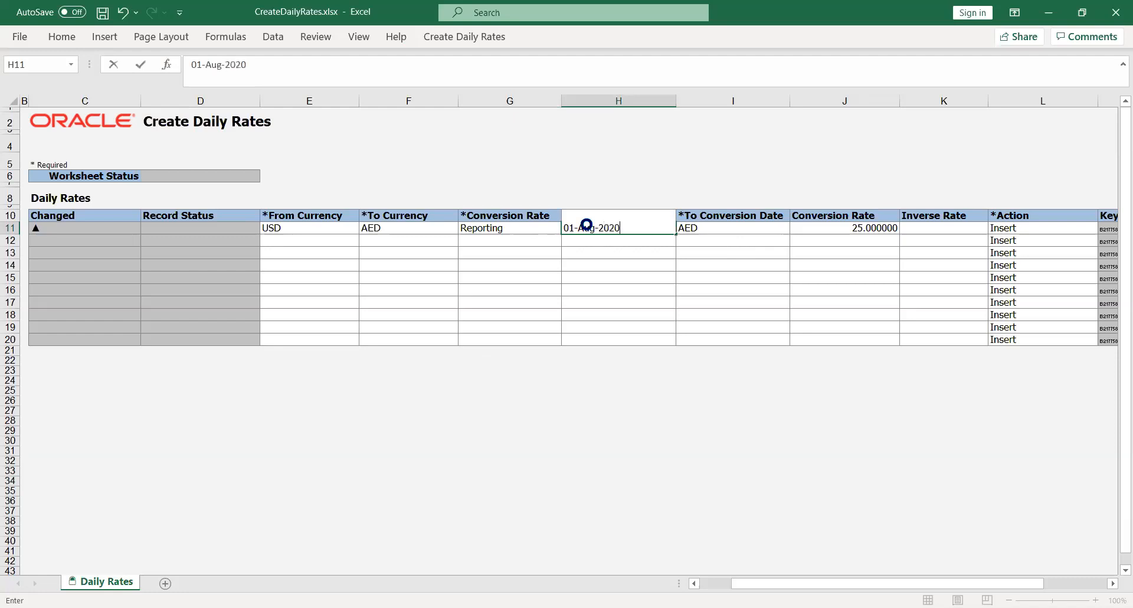
{"action": "key", "text": "Tab"}
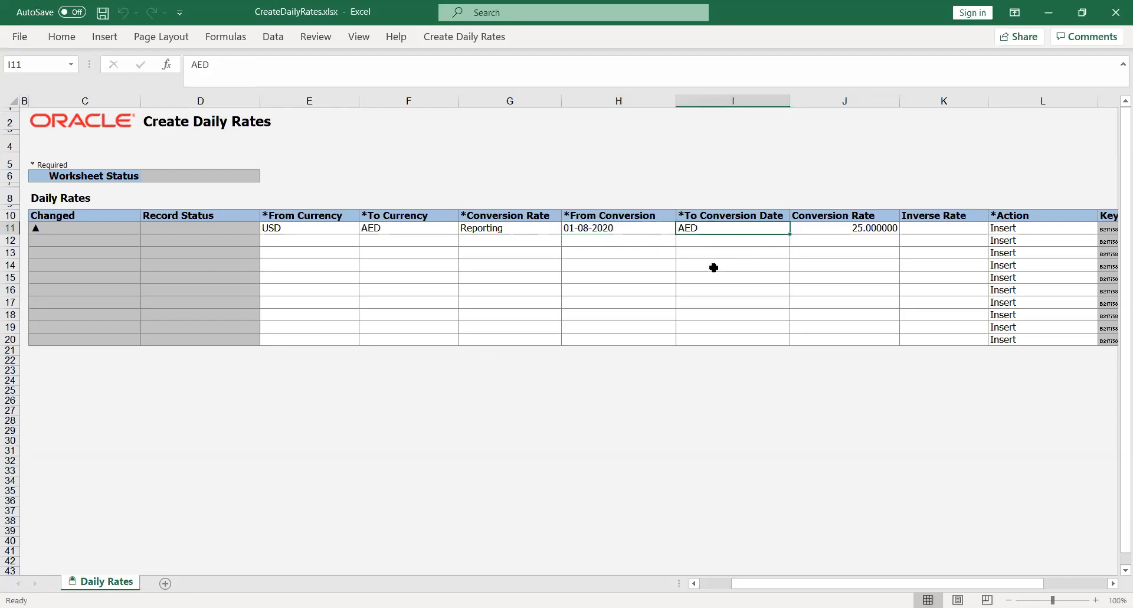
- Replace the first row's To Conversion Date entry with 31-Aug-2020
{"action": "type", "text": "31-"}
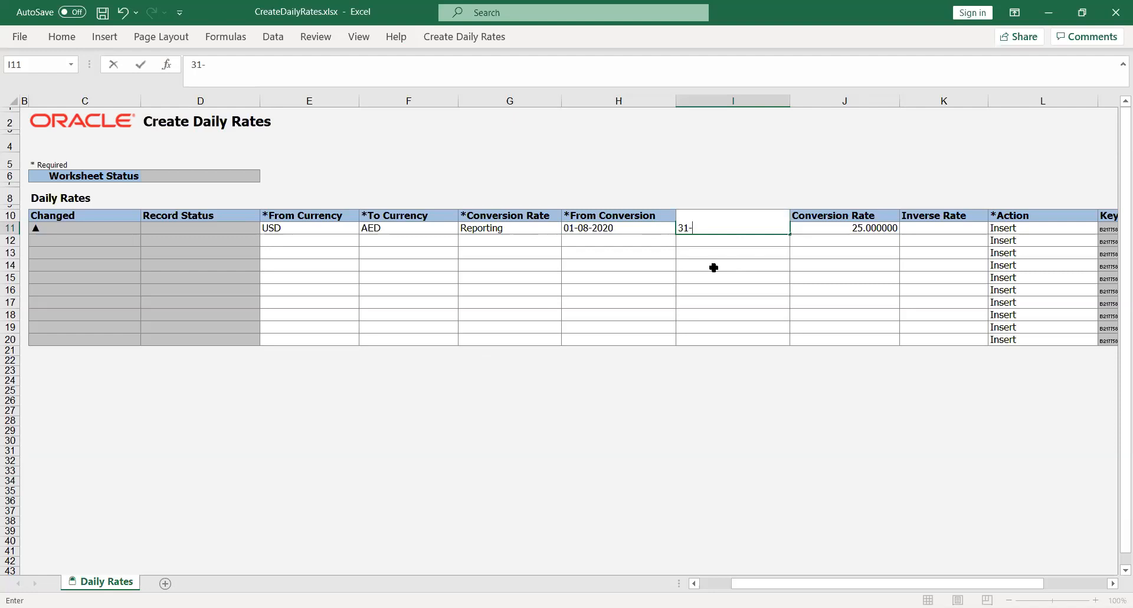
{"action": "type", "text": "Aug-2020"}
{"action": "key", "text": "Tab"}
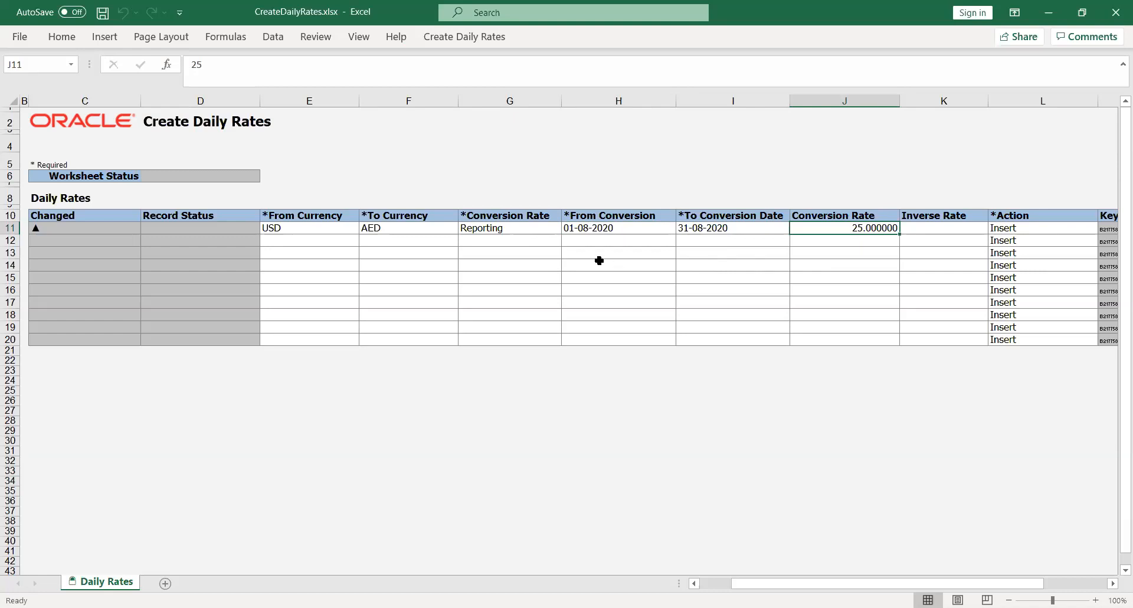
- Submit the daily rates worksheet with automatic submission of the daily rates import program, and dismiss the confirmation
{"action": "left_click", "coordinate": [455, 36]}
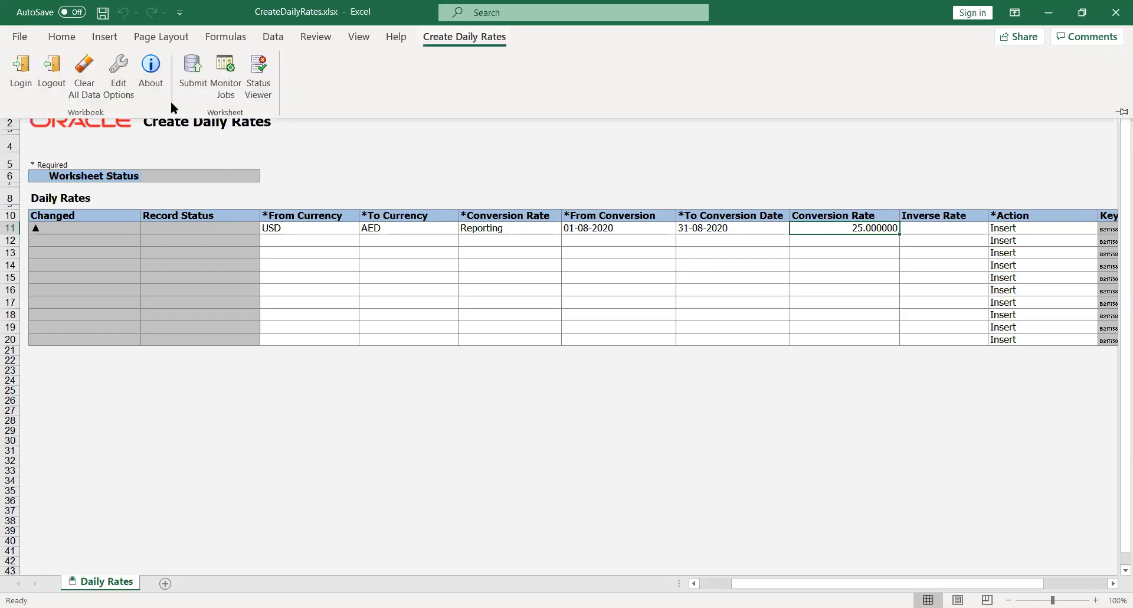
{"action": "left_click", "coordinate": [193, 67]}
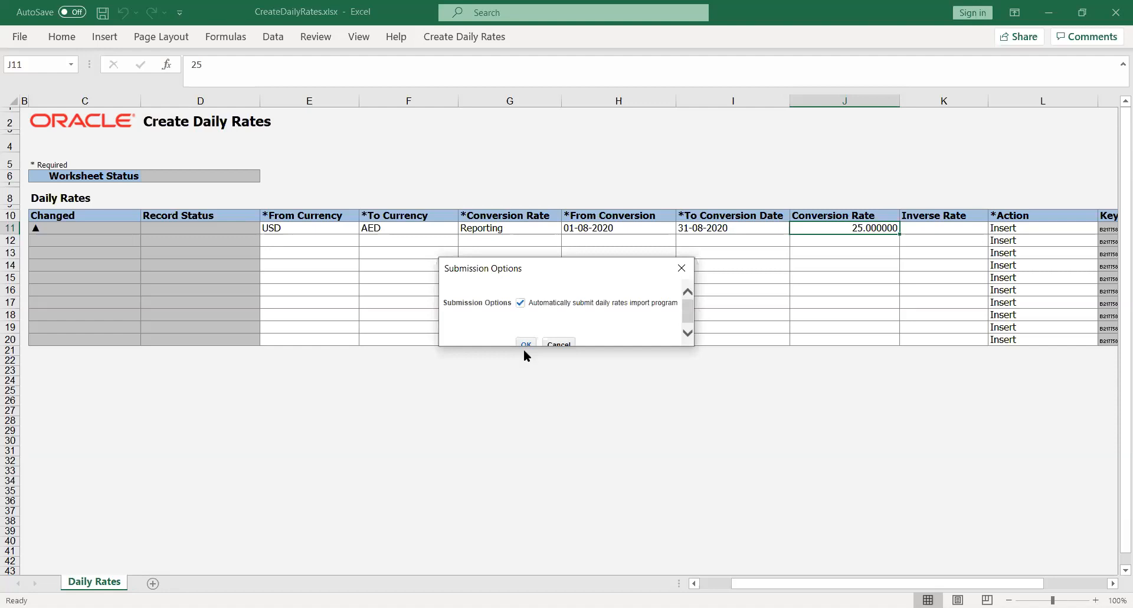
{"action": "left_click", "coordinate": [524, 343]}
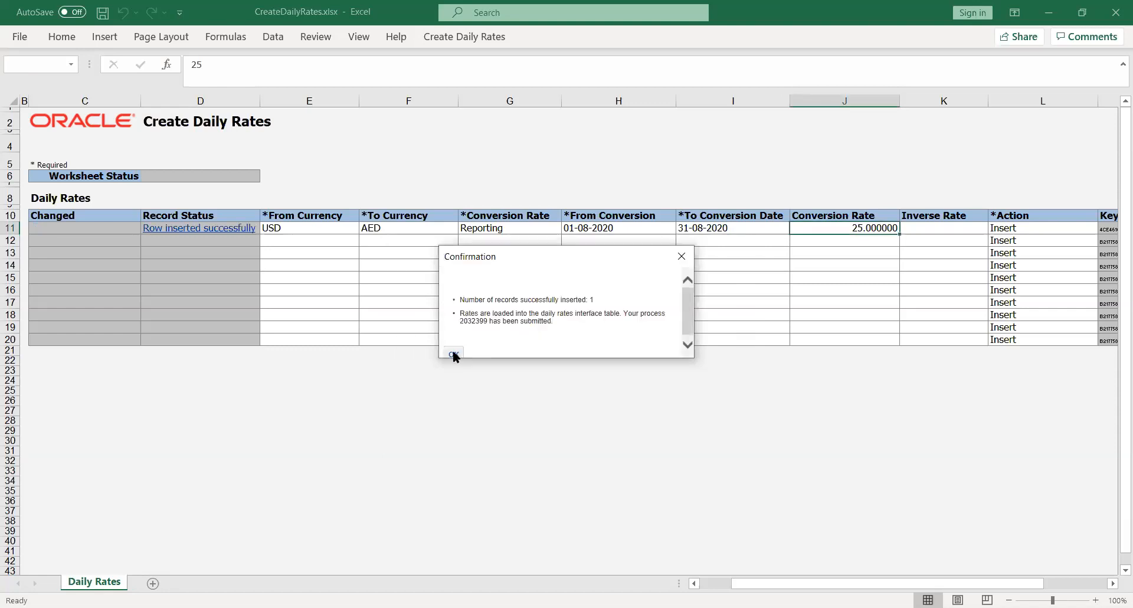
{"action": "left_click", "coordinate": [453, 353]}
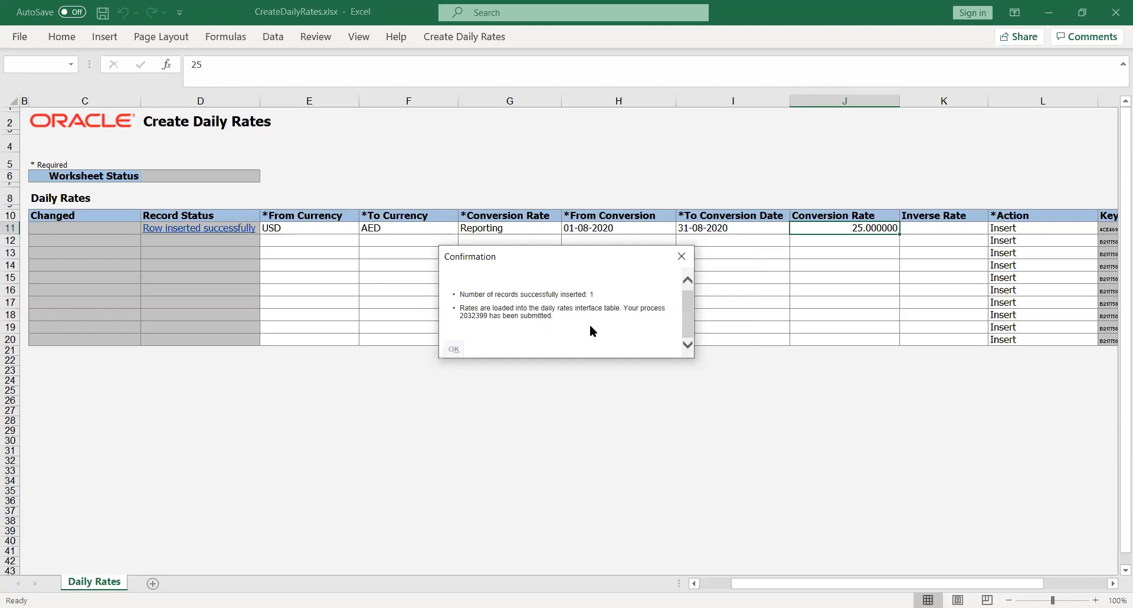
{"action": "left_click", "coordinate": [512, 419]}
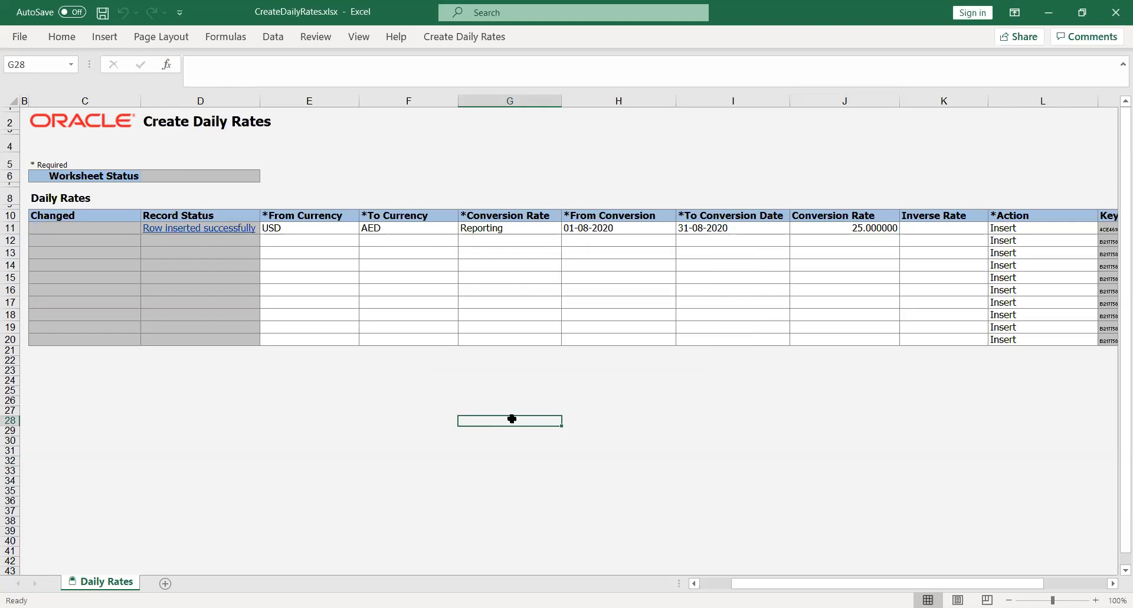
- Switch to Oracle Fusion in the browser, open Scheduled Processes and refresh the process list to check the daily rates import
{"action": "key", "text": "alt+Tab"}
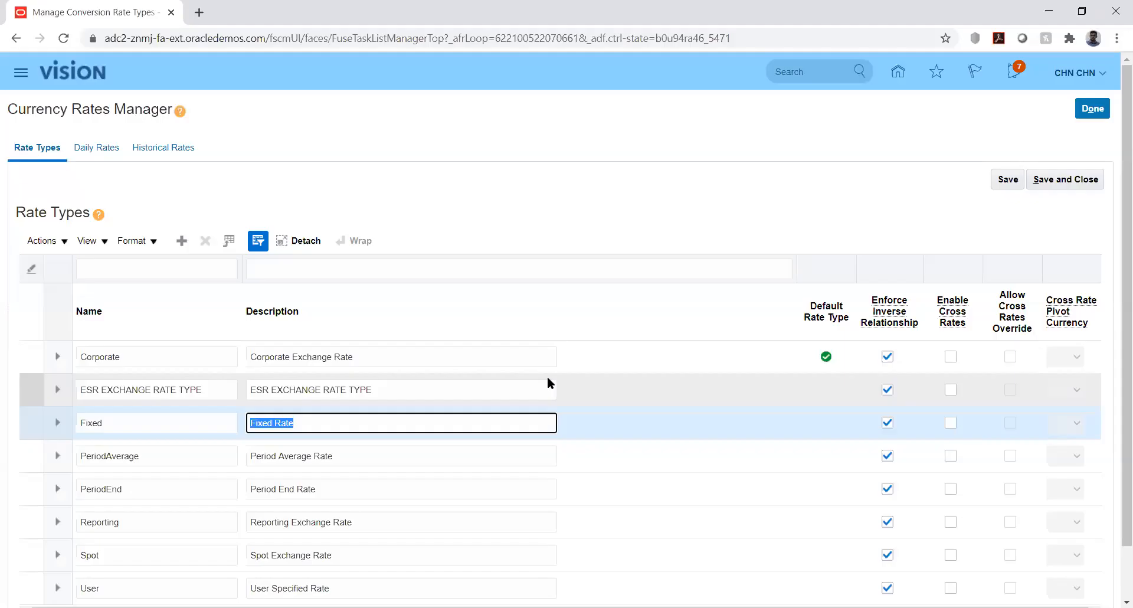
{"action": "left_click", "coordinate": [530, 179]}
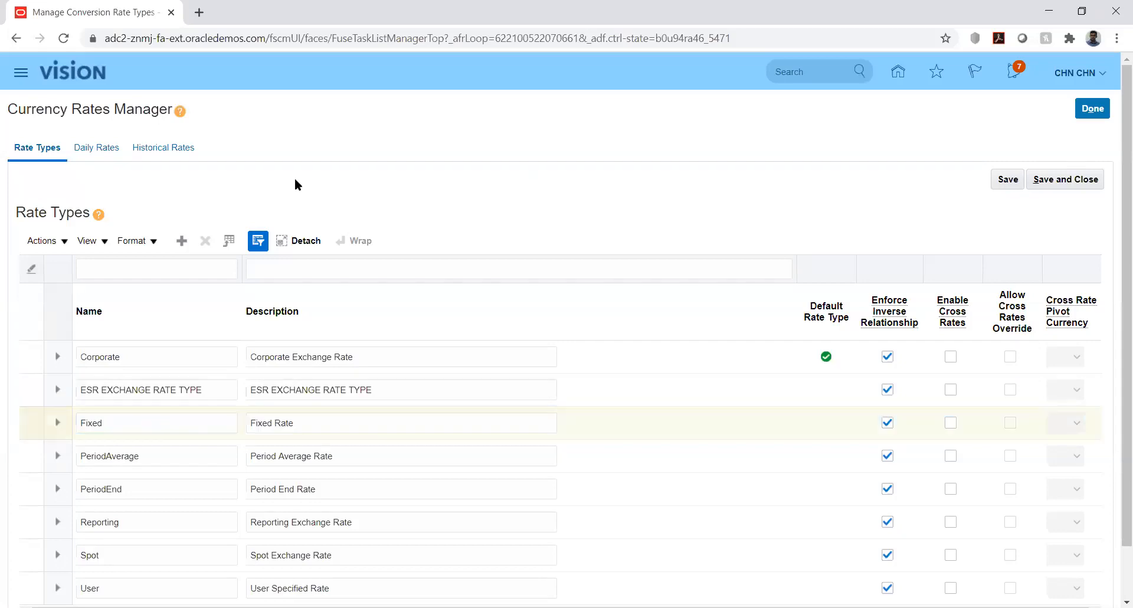
{"action": "left_click", "coordinate": [21, 72]}
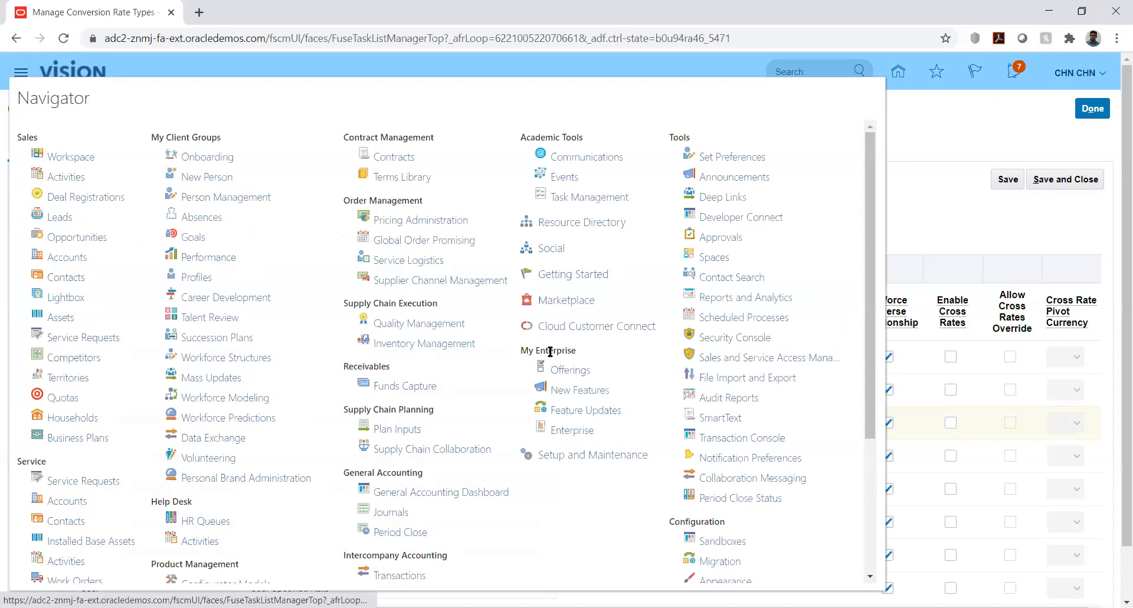
{"action": "left_click", "coordinate": [736, 319]}
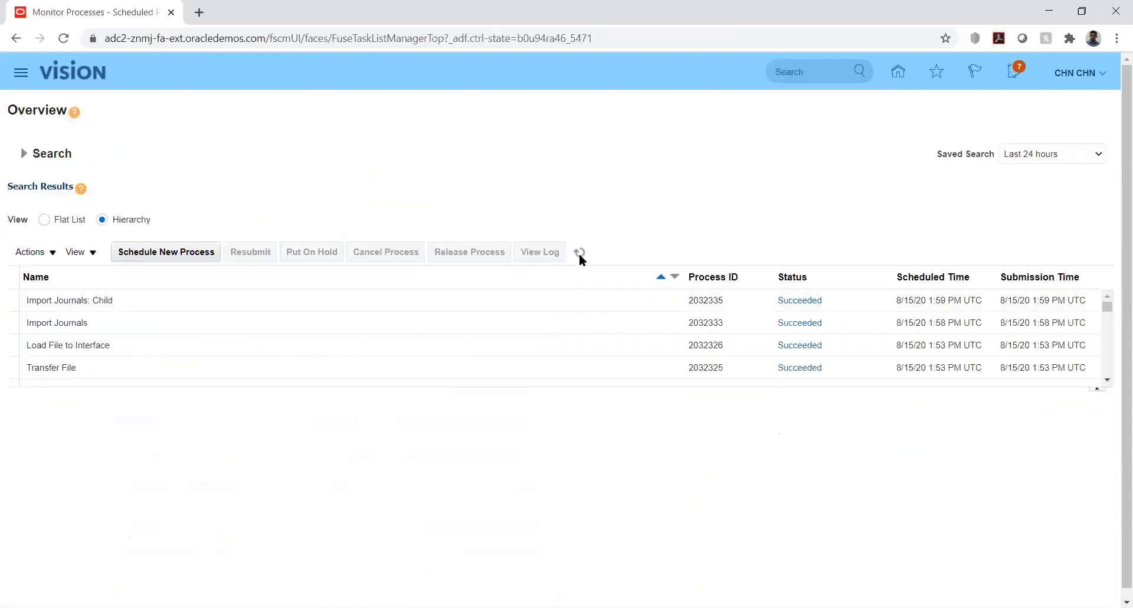
{"action": "left_click", "coordinate": [579, 252]}
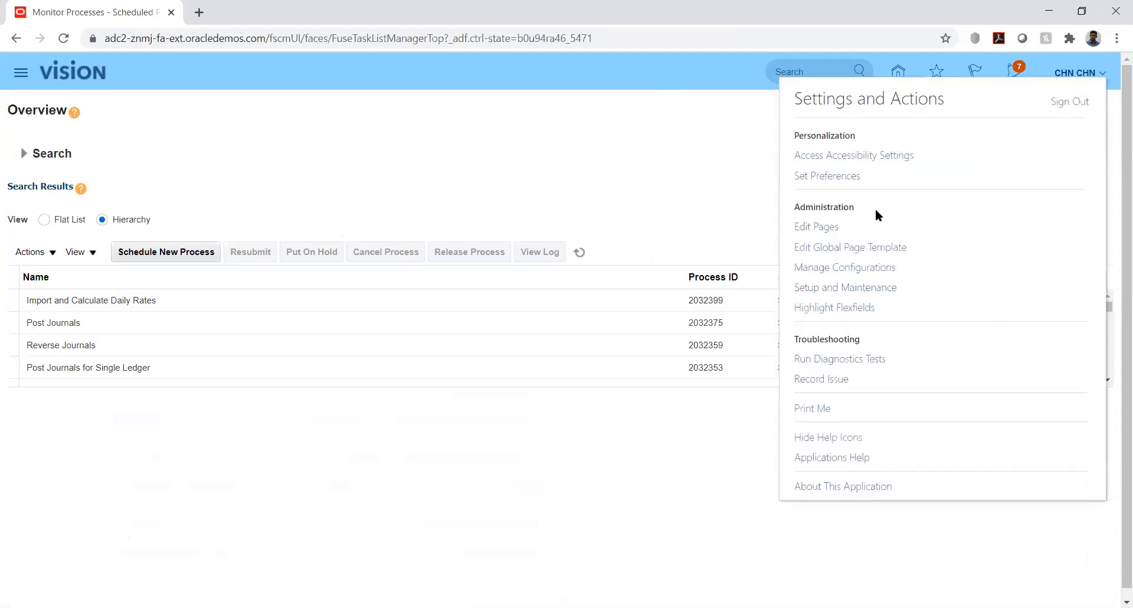
- Search the Setup and Maintenance tasks for %mana%curr%, and look at the Manage Currencies task before closing it
{"action": "left_click", "coordinate": [859, 288]}
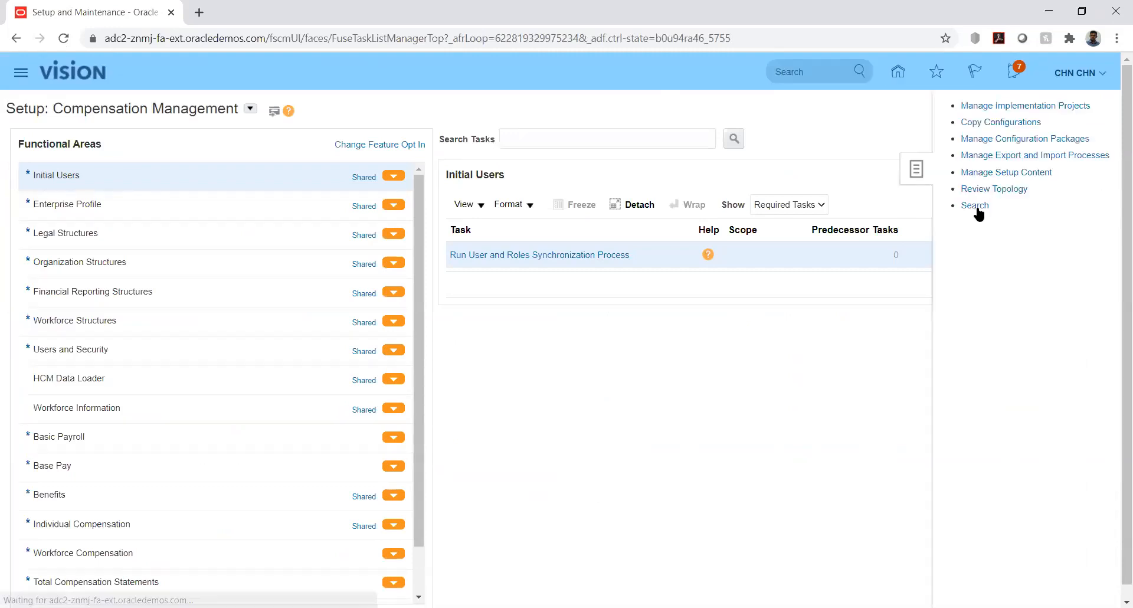
{"action": "left_click", "coordinate": [975, 206]}
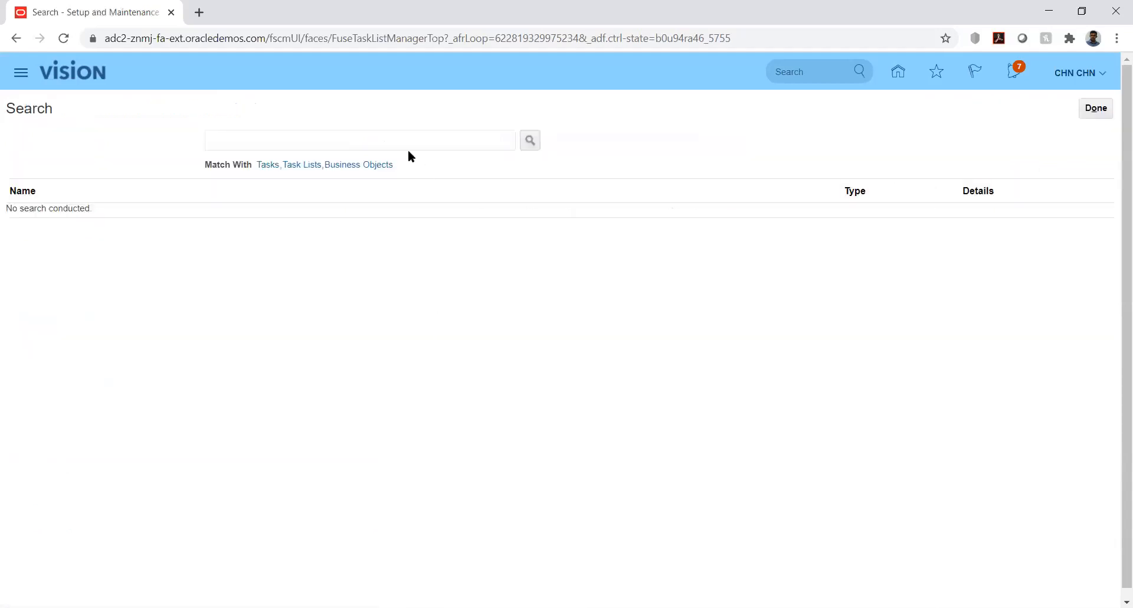
{"action": "left_click", "coordinate": [406, 146]}
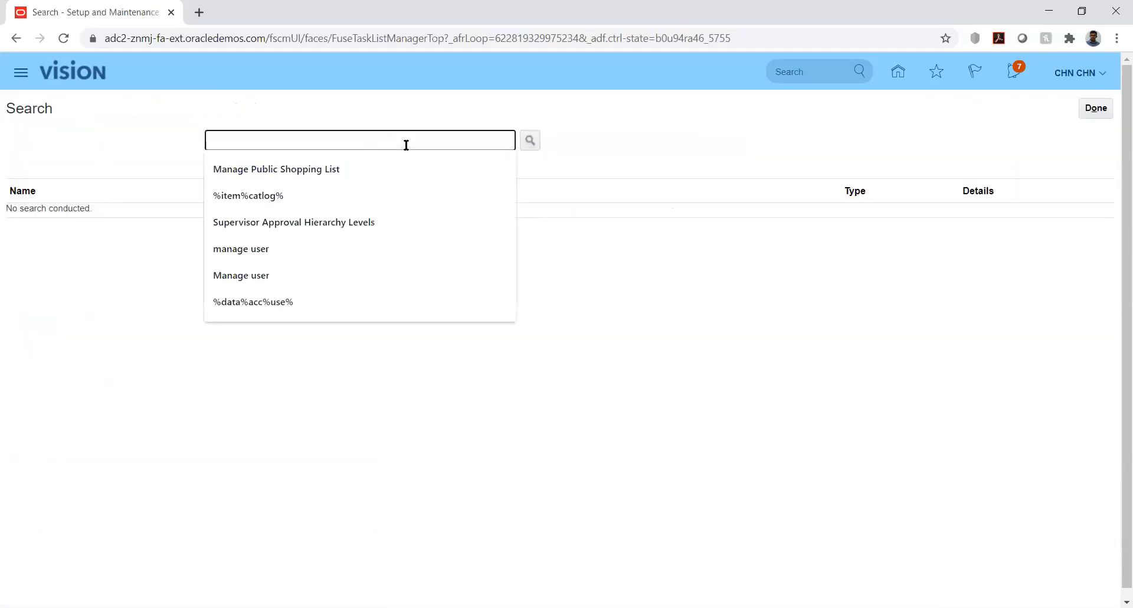
{"action": "type", "text": "%mana%"}
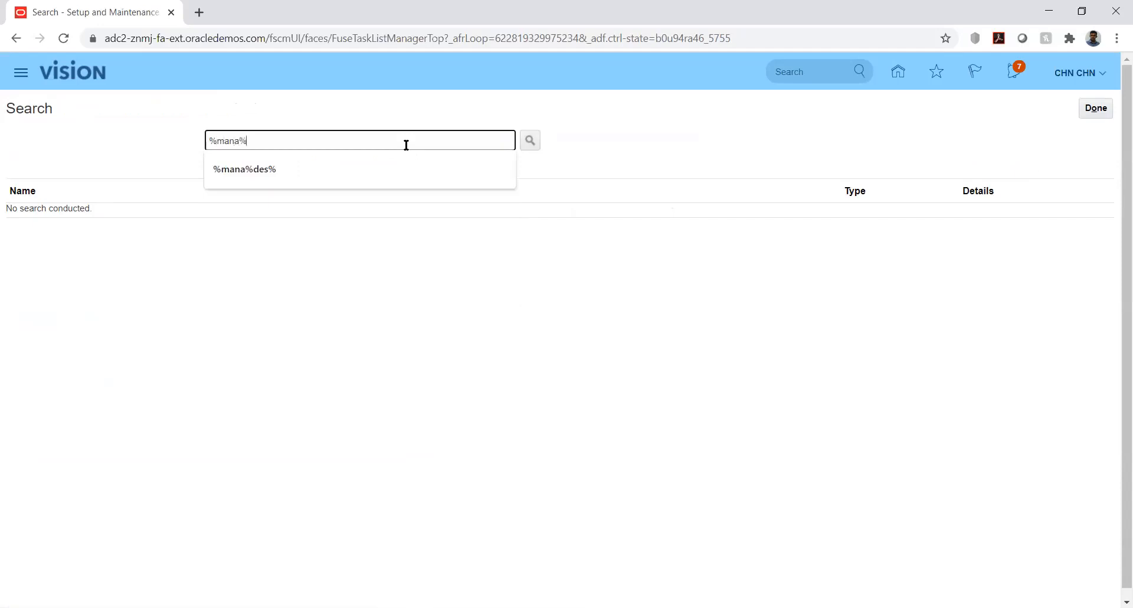
{"action": "type", "text": "curr%"}
{"action": "key", "text": "Return"}
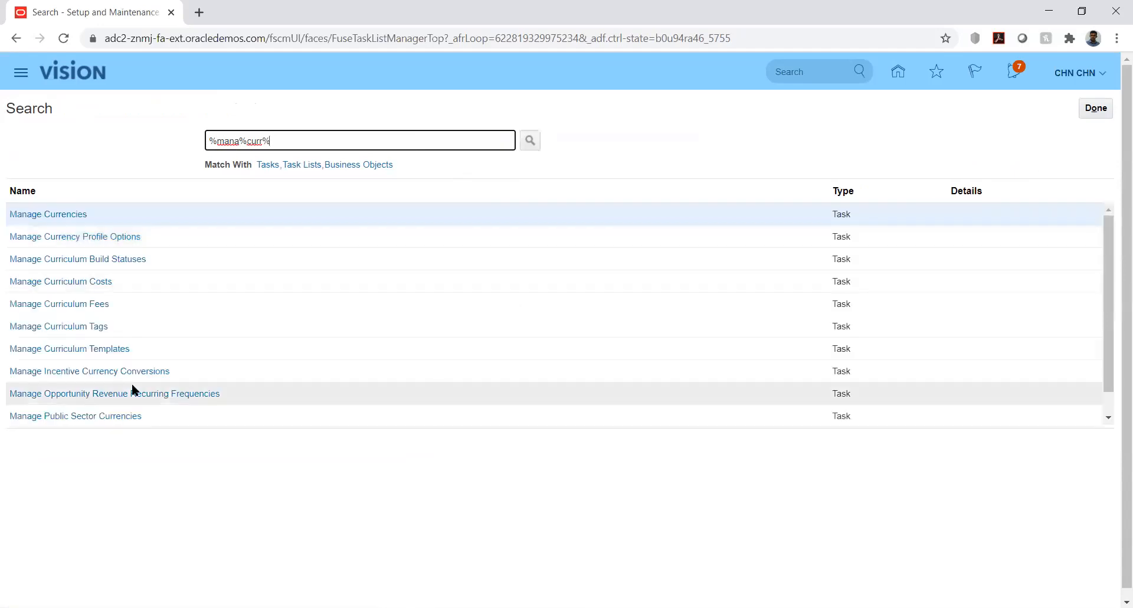
{"action": "left_click", "coordinate": [62, 215]}
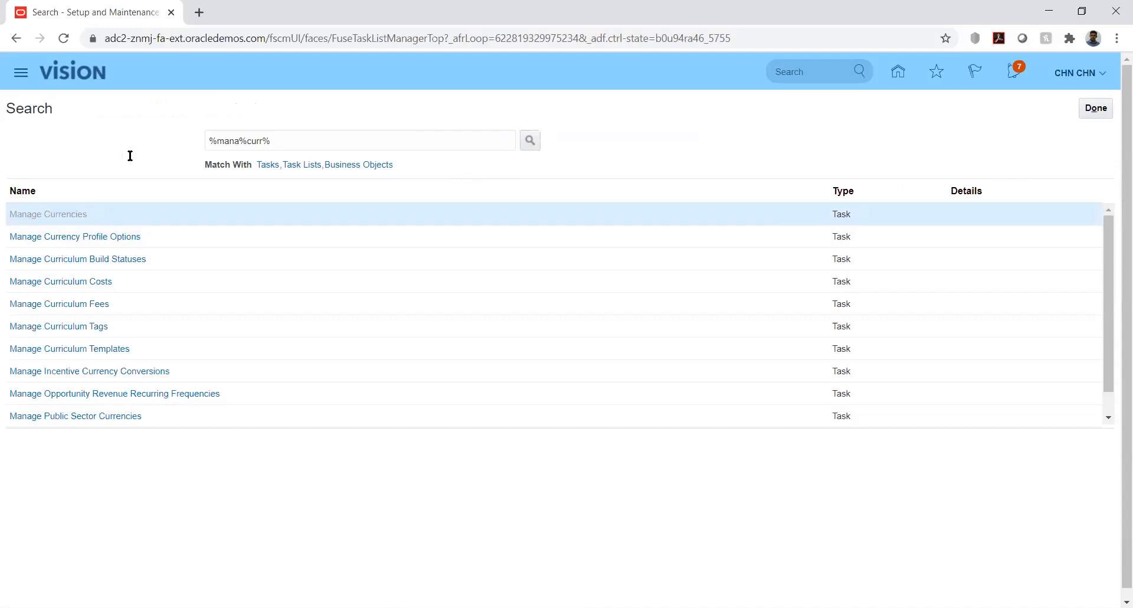
{"action": "left_click", "coordinate": [1094, 109]}
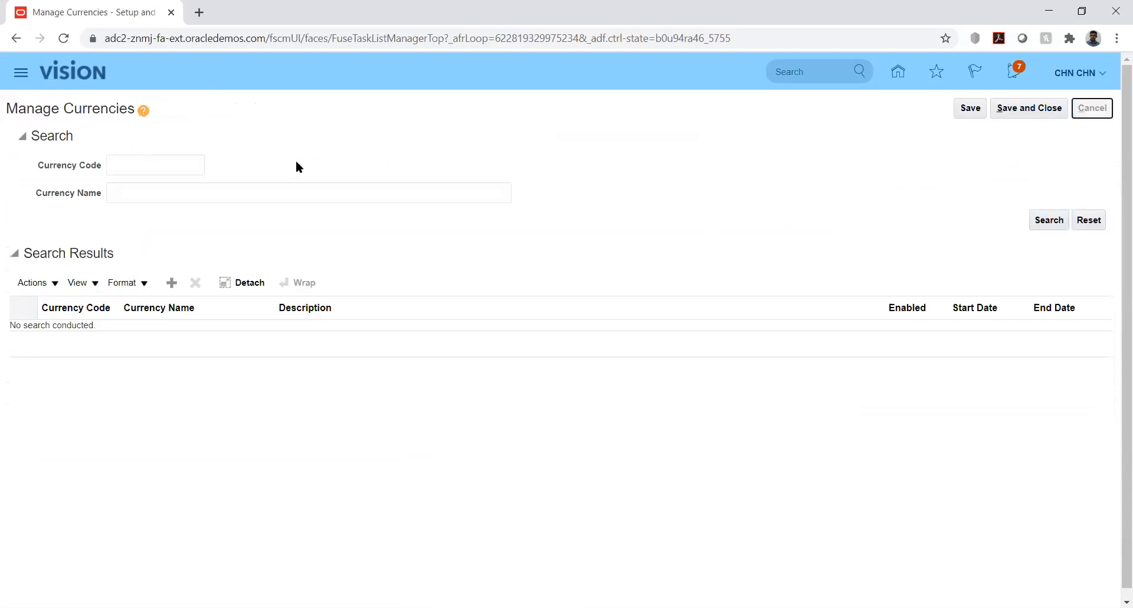
- Search the setup tasks for %mana%rat% and return to the Setup and Maintenance overview
{"action": "left_click", "coordinate": [263, 141]}
{"action": "key", "text": "BackSpace"}
{"action": "key", "text": "BackSpace"}
{"action": "key", "text": "BackSpace"}
{"action": "type", "text": "at"}
{"action": "key", "text": "Return"}
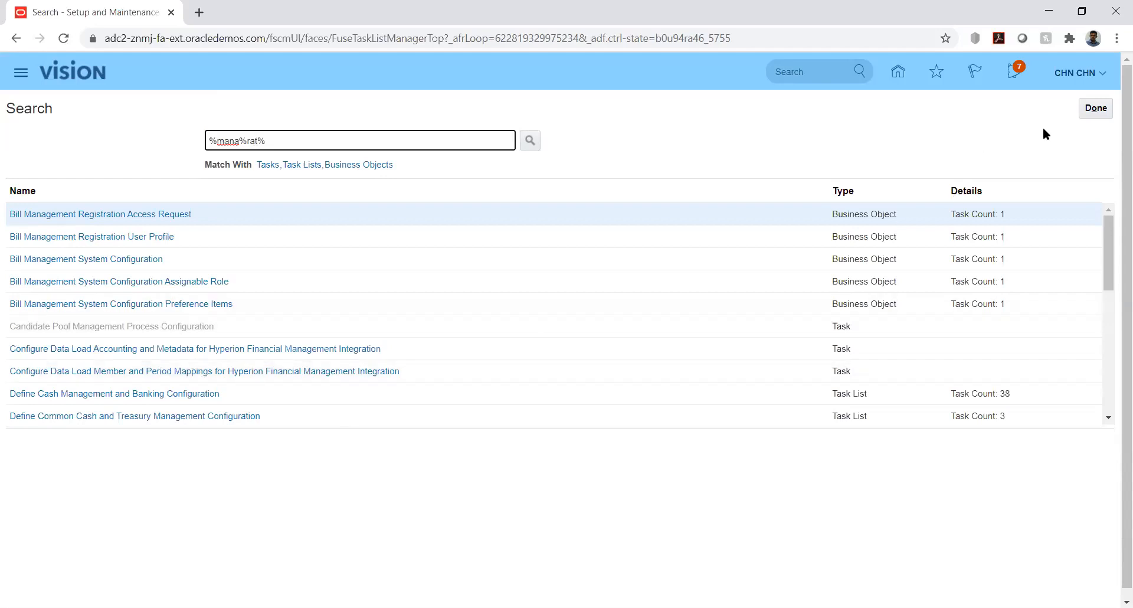
{"action": "left_click", "coordinate": [1097, 108]}
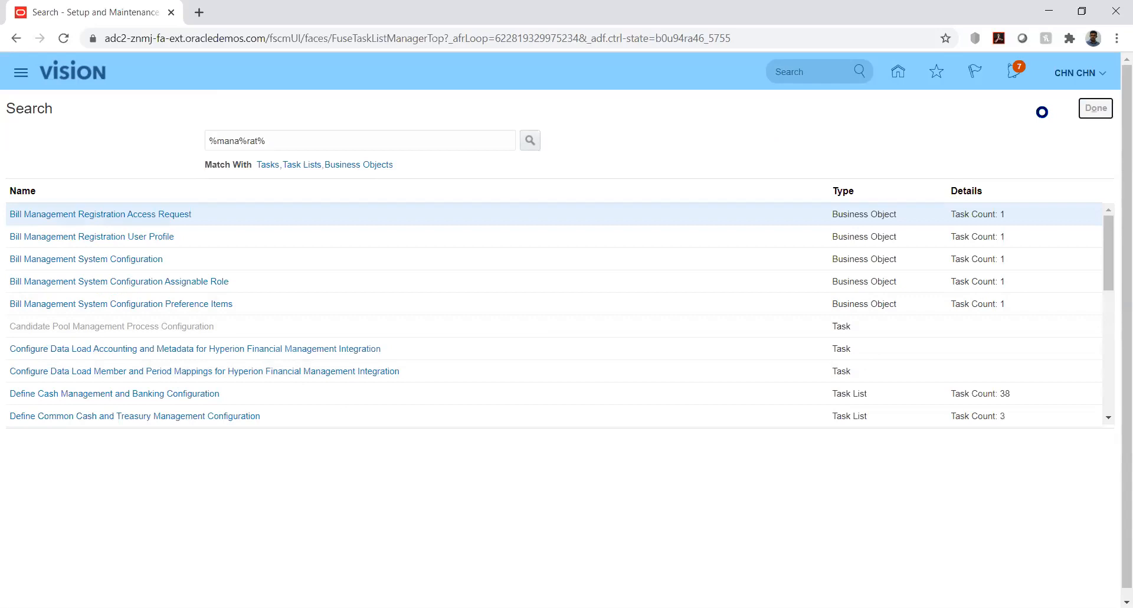
{"action": "left_click", "coordinate": [1096, 109]}
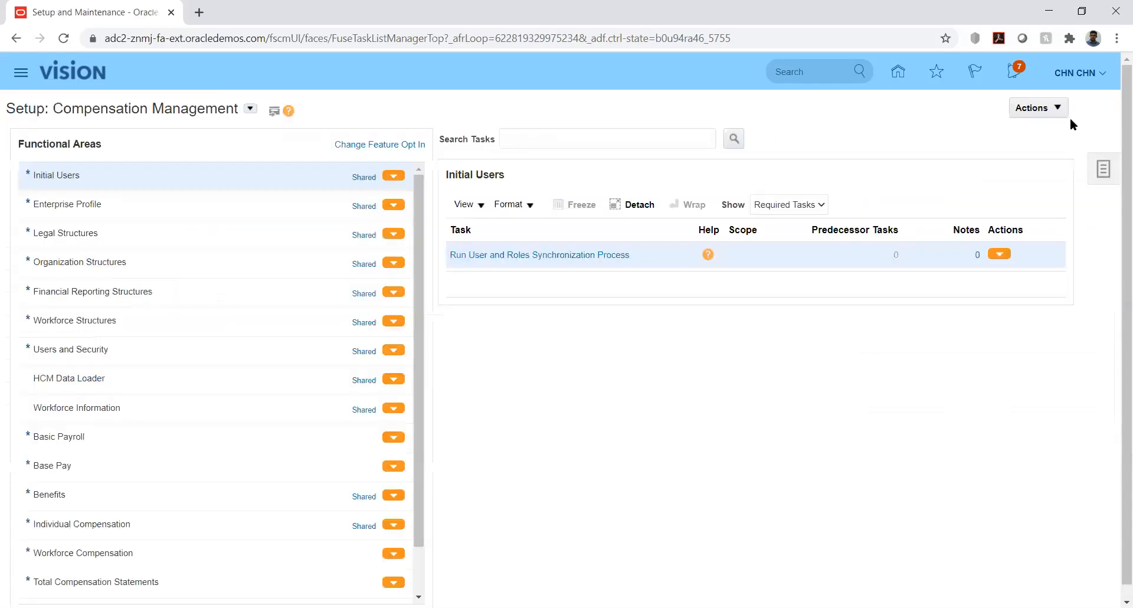
- Search the implementation projects for kk and open the KK Implementation project
{"action": "left_click", "coordinate": [1102, 169]}
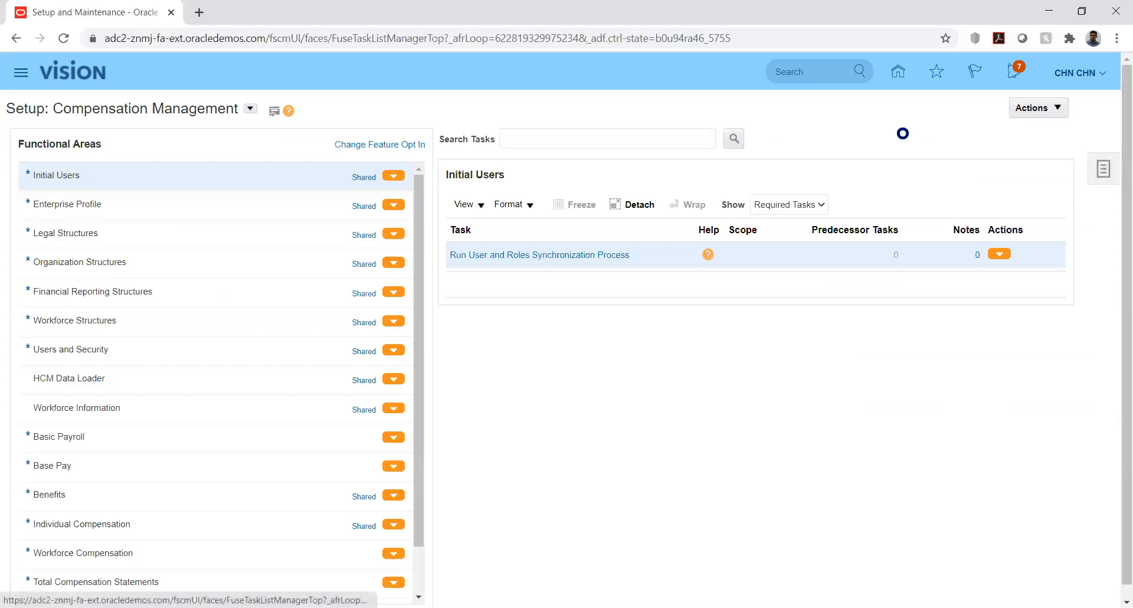
{"action": "left_click", "coordinate": [997, 107]}
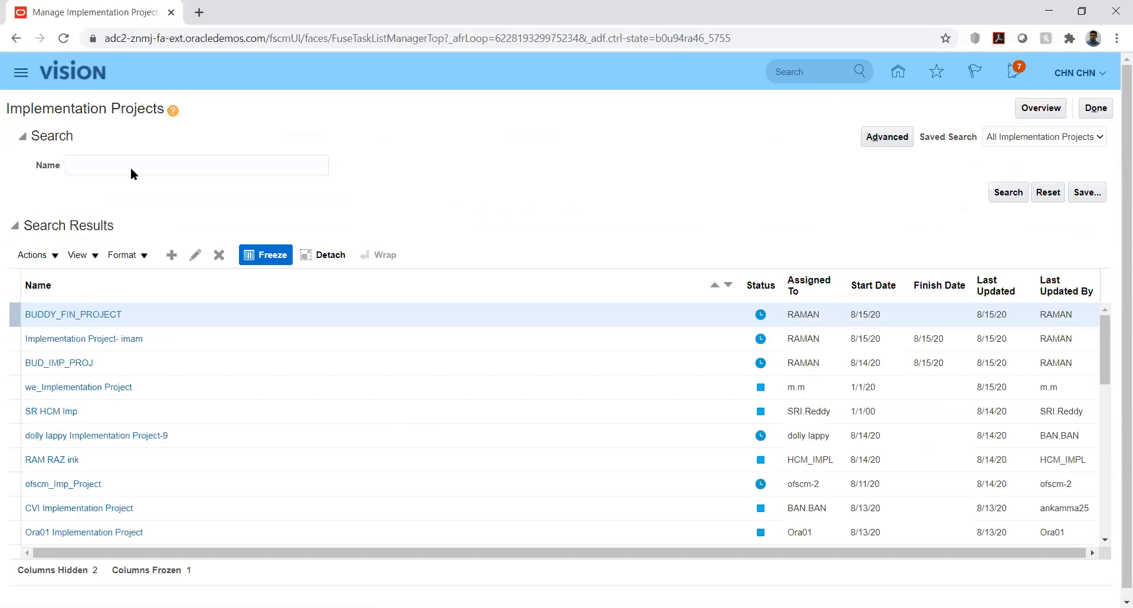
{"action": "left_click", "coordinate": [145, 165]}
{"action": "type", "text": "kk"}
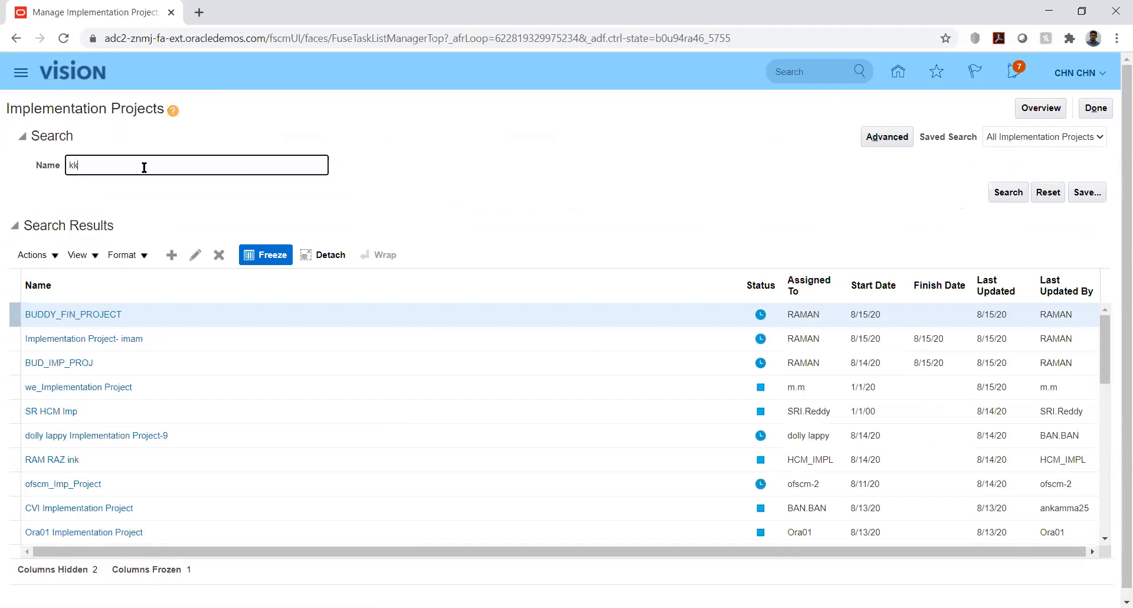
{"action": "key", "text": "Return"}
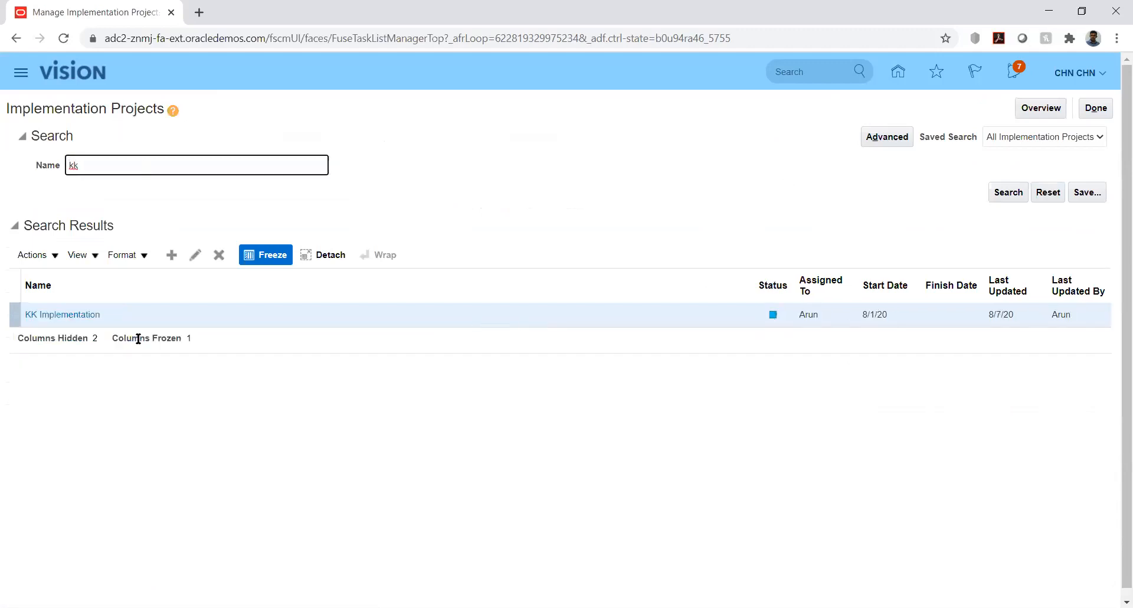
{"action": "left_click", "coordinate": [68, 316]}
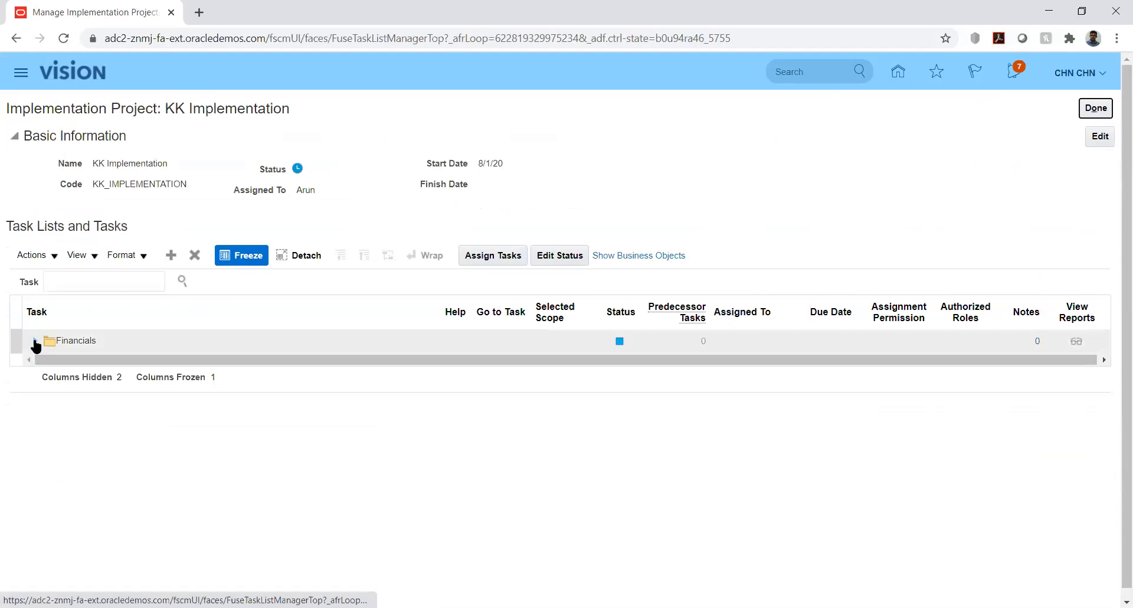
- Expand the Financials task list through Define Common Applications Configuration, Define Enterprise Structures and Define Financial Reporting Structures down to the Define Currencies tasks
{"action": "left_click", "coordinate": [37, 342]}
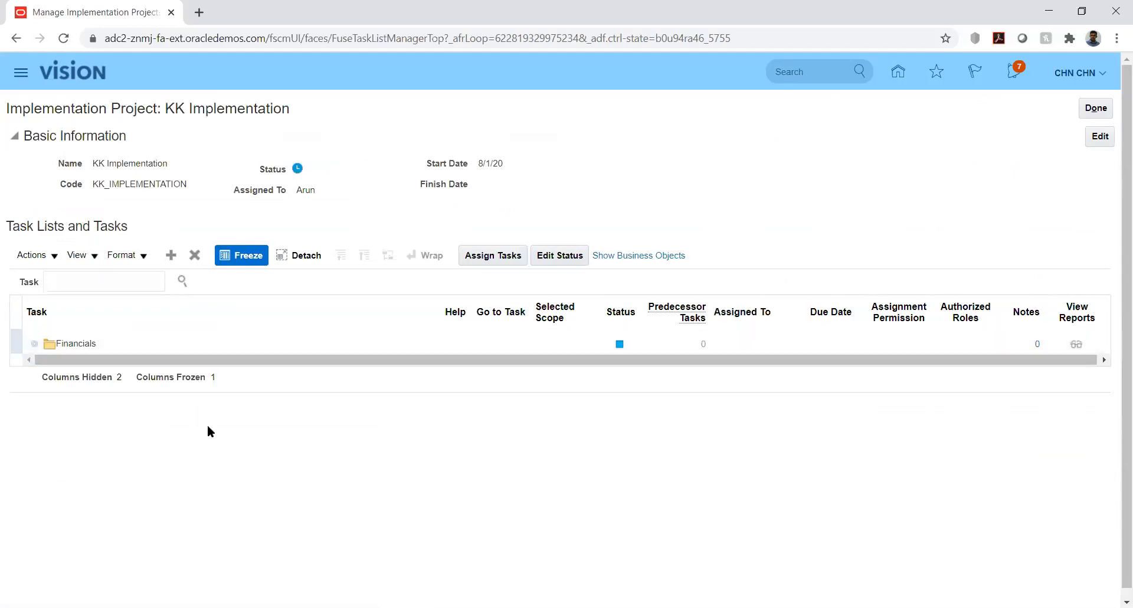
{"action": "left_click", "coordinate": [53, 366]}
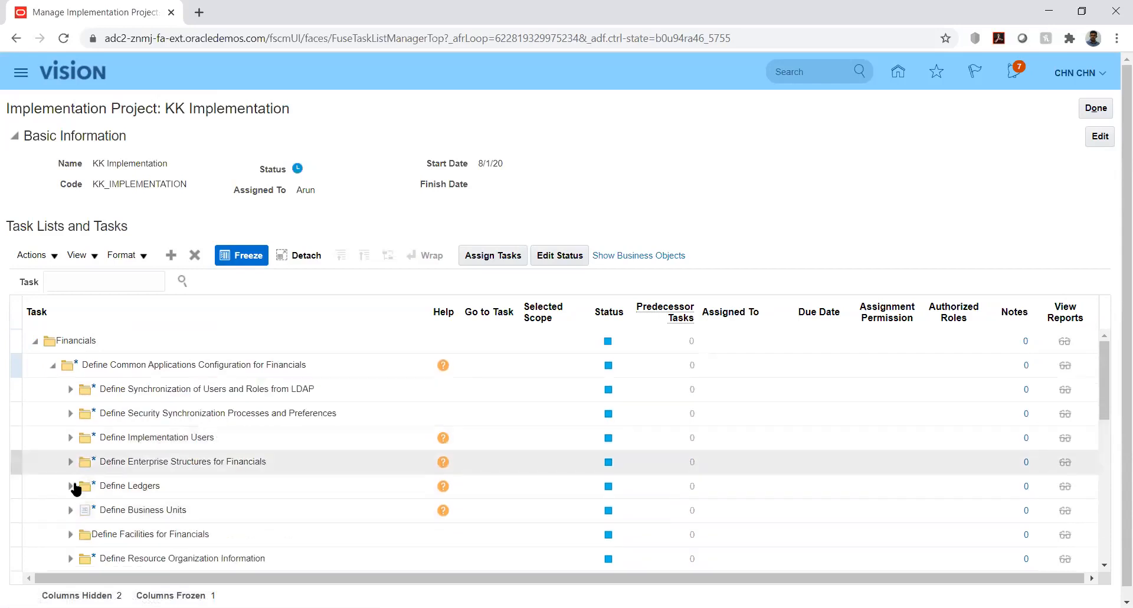
{"action": "left_click", "coordinate": [71, 462]}
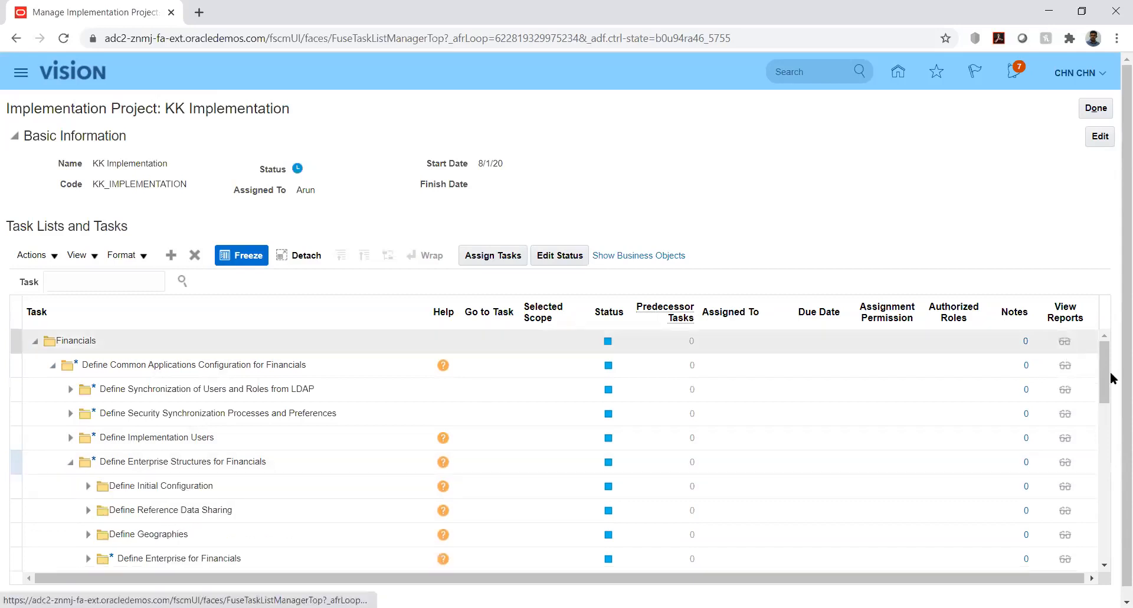
{"action": "left_click_drag", "start_coordinate": [1106, 370], "coordinate": [1108, 415]}
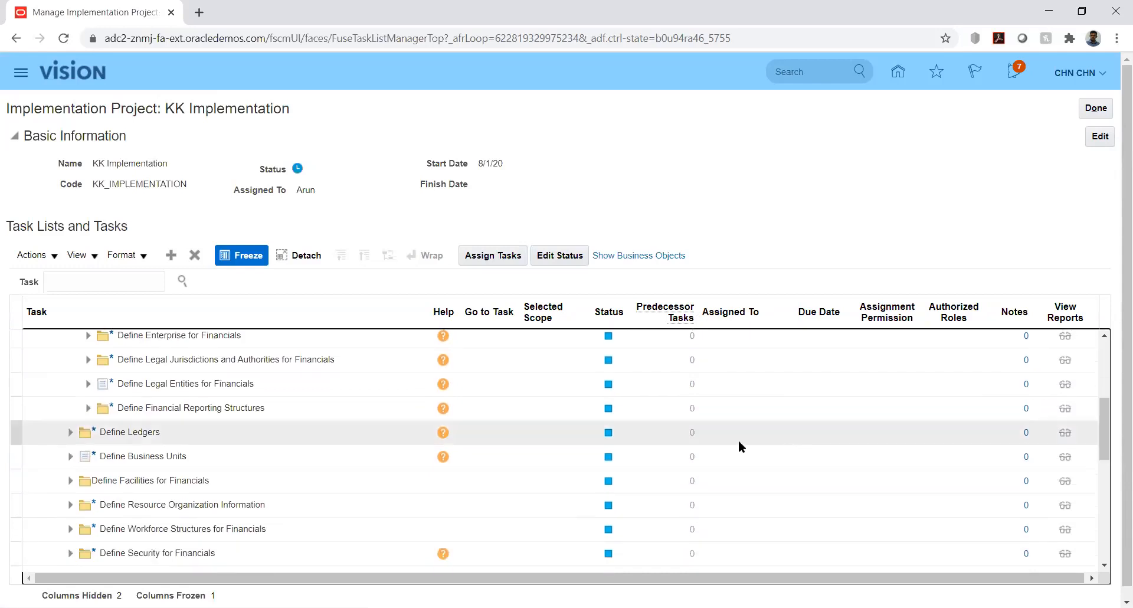
{"action": "left_click", "coordinate": [88, 407]}
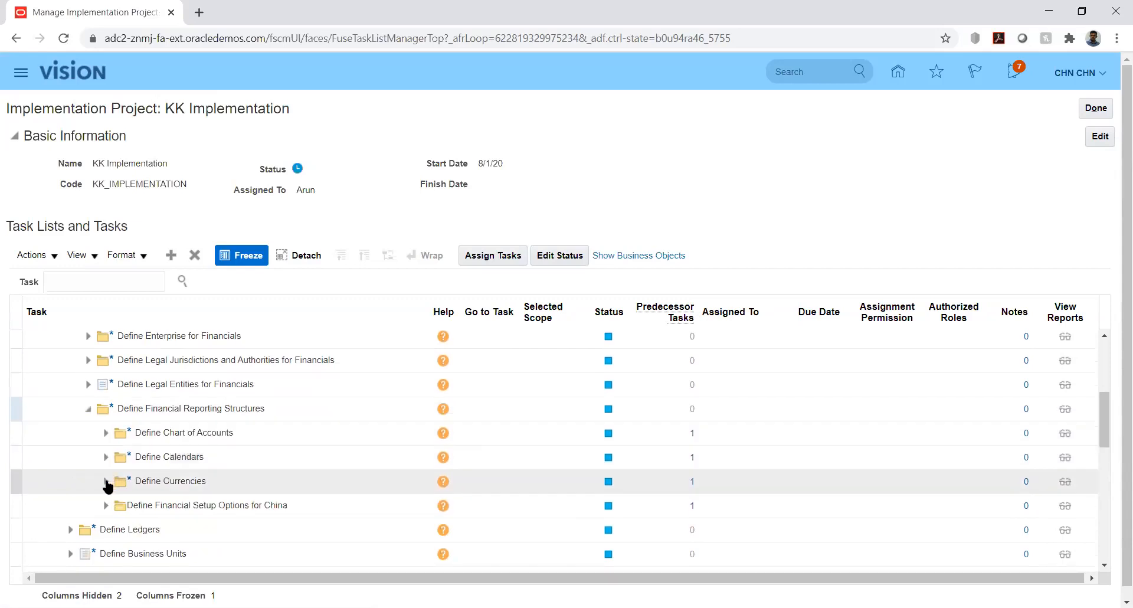
{"action": "left_click", "coordinate": [107, 482]}
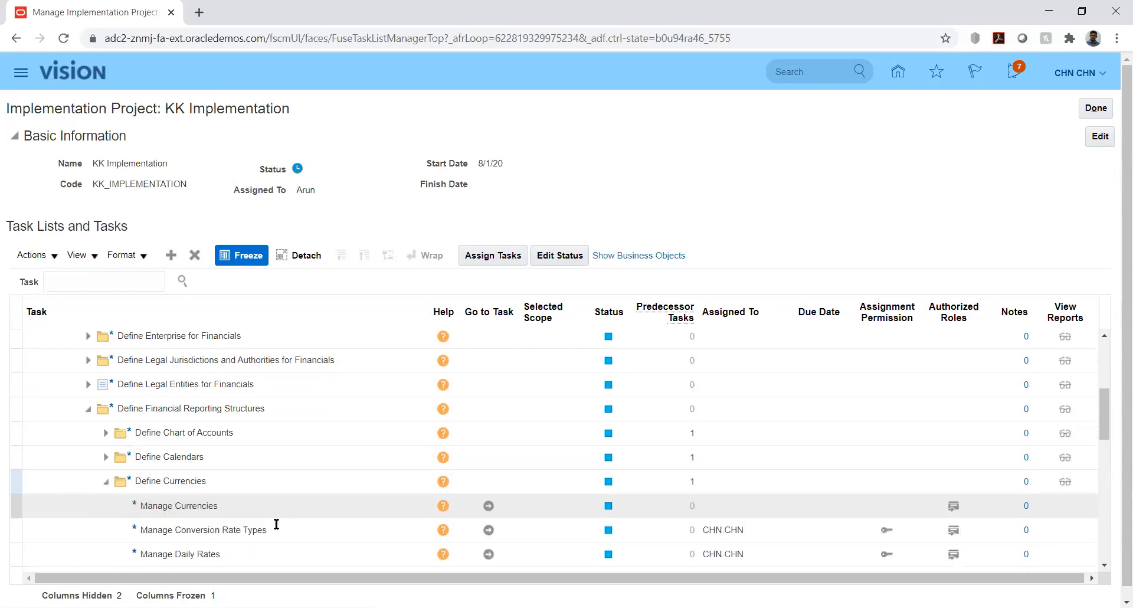
- Open the Manage Conversion Rate Types task and show its Daily Rates section
{"action": "left_click", "coordinate": [489, 531]}
{"action": "left_click", "coordinate": [526, 531]}
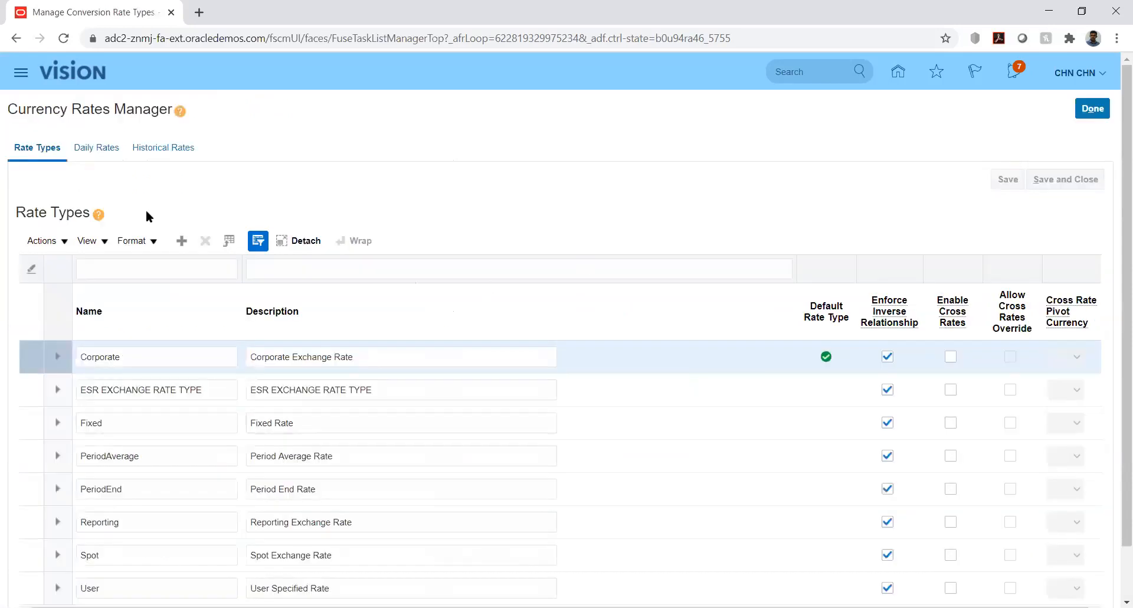
{"action": "left_click", "coordinate": [98, 152]}
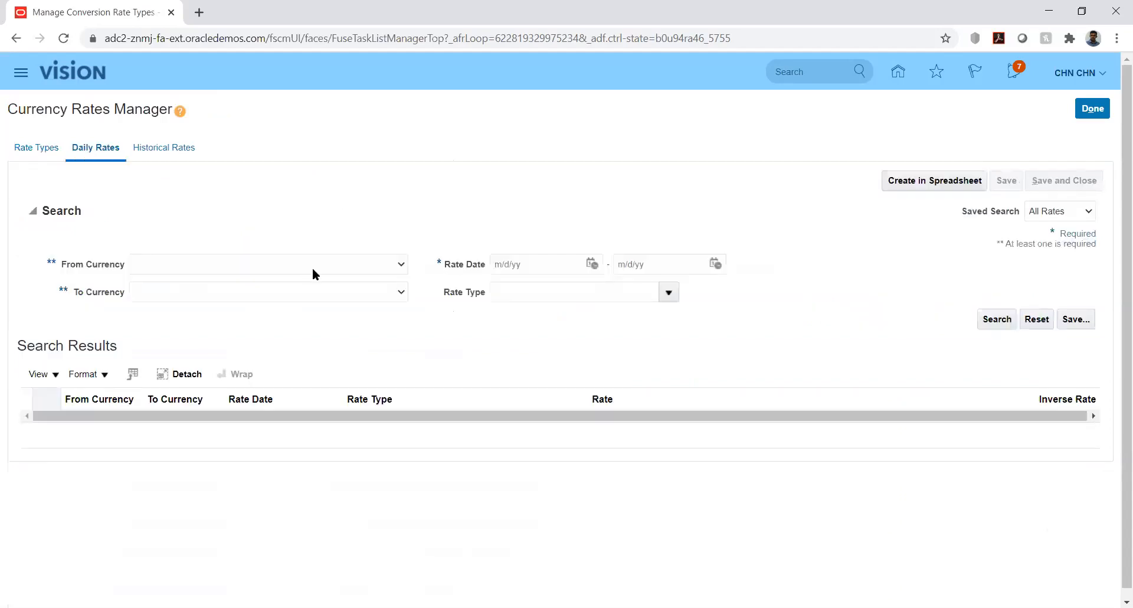
- Set the daily rates search to From Currency USD - US Dollar and To Currency AED - UAE Dirham
{"action": "left_click", "coordinate": [366, 264]}
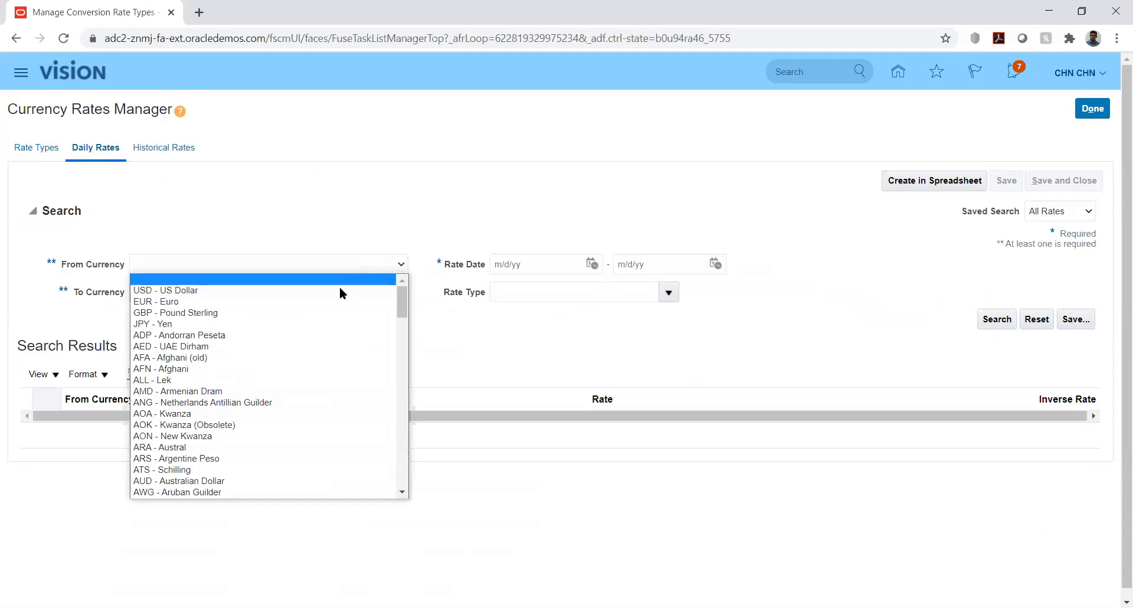
{"action": "left_click", "coordinate": [343, 289]}
{"action": "left_click", "coordinate": [358, 292]}
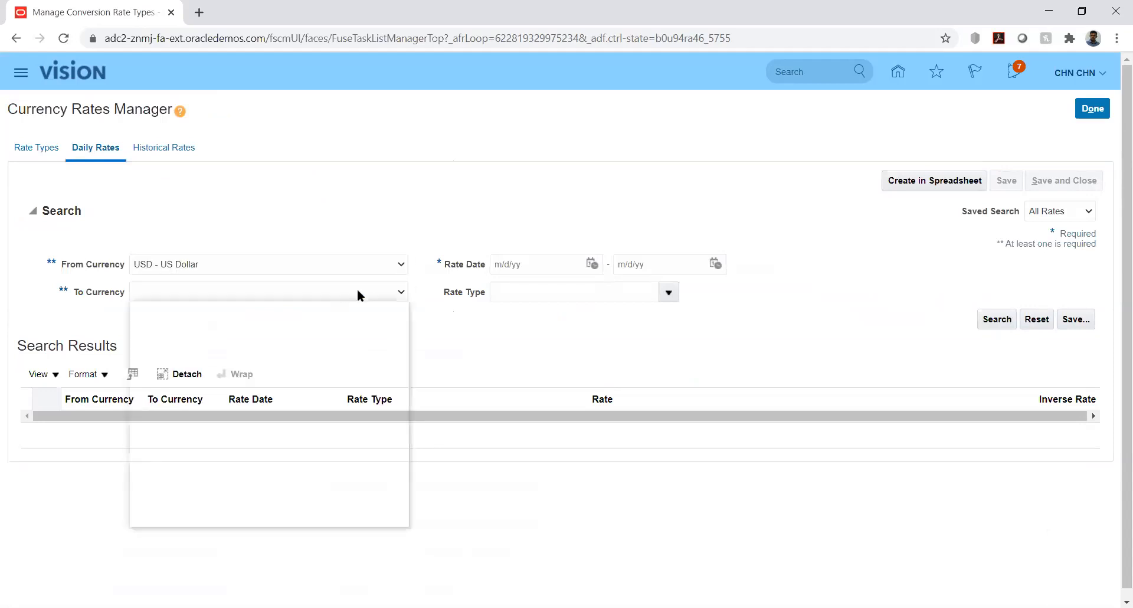
{"action": "type", "text": "ae"}
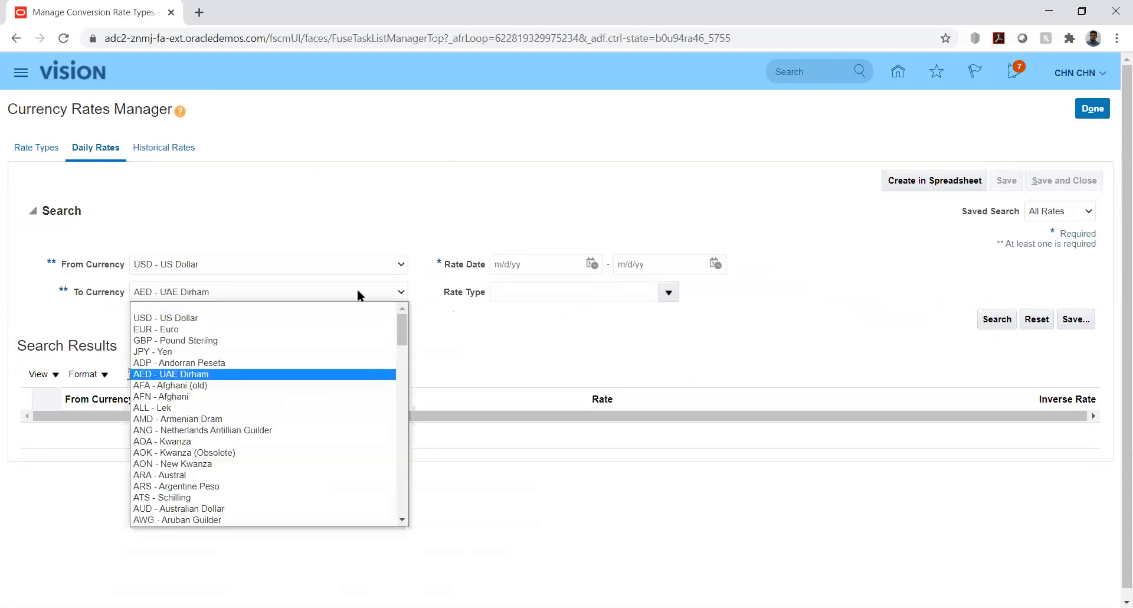
{"action": "key", "text": "Return"}
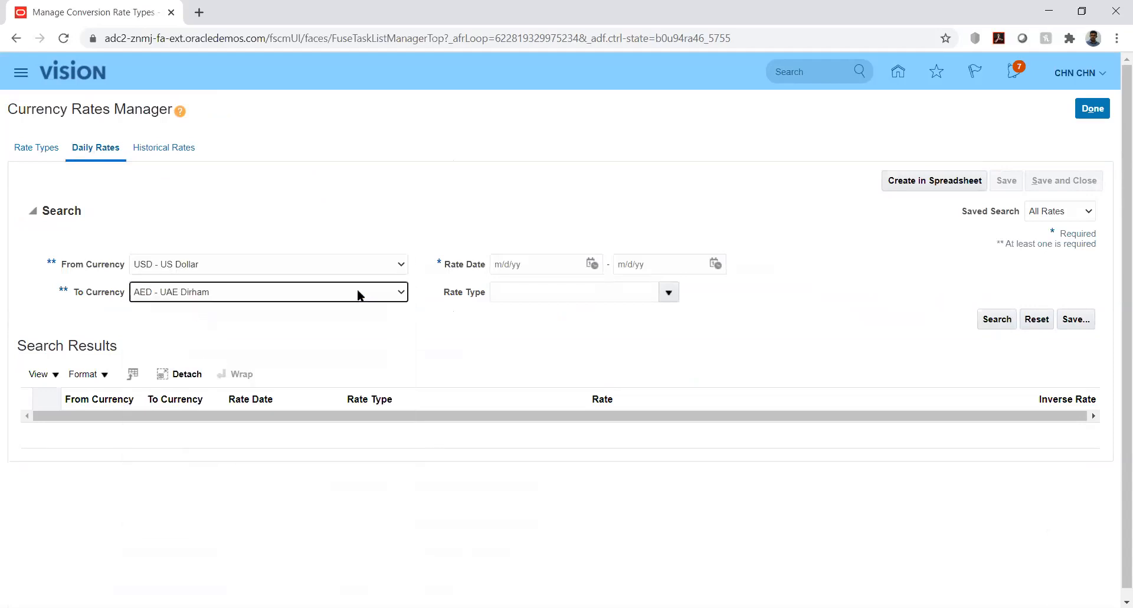
- Search the daily rates dated 8/1/20 to 8/31/20 with the Reporting rate type
{"action": "left_click", "coordinate": [592, 264]}
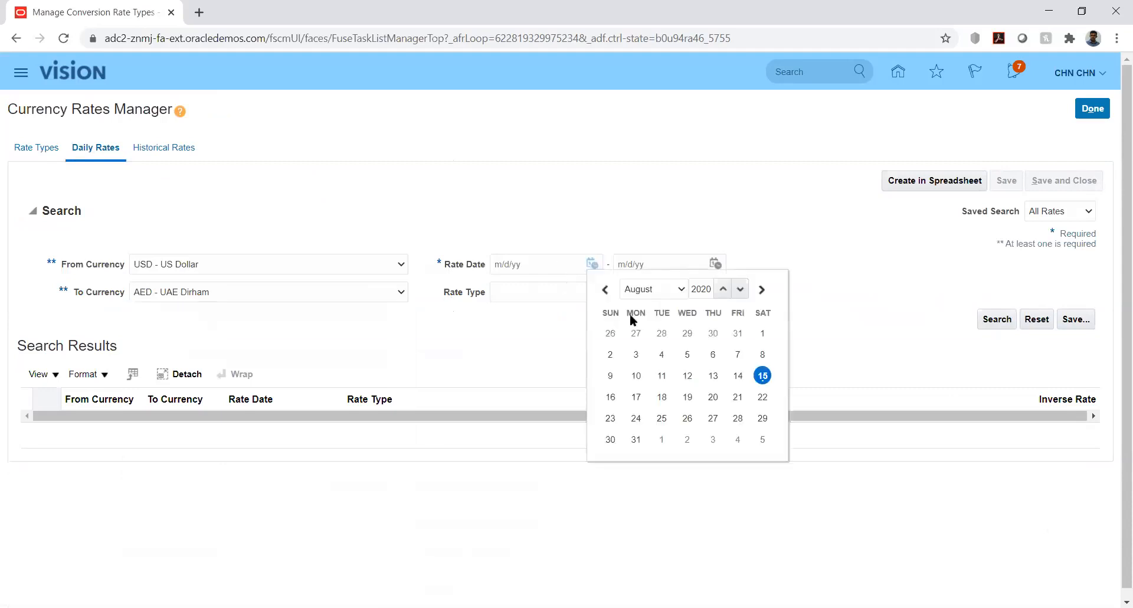
{"action": "left_click", "coordinate": [763, 334]}
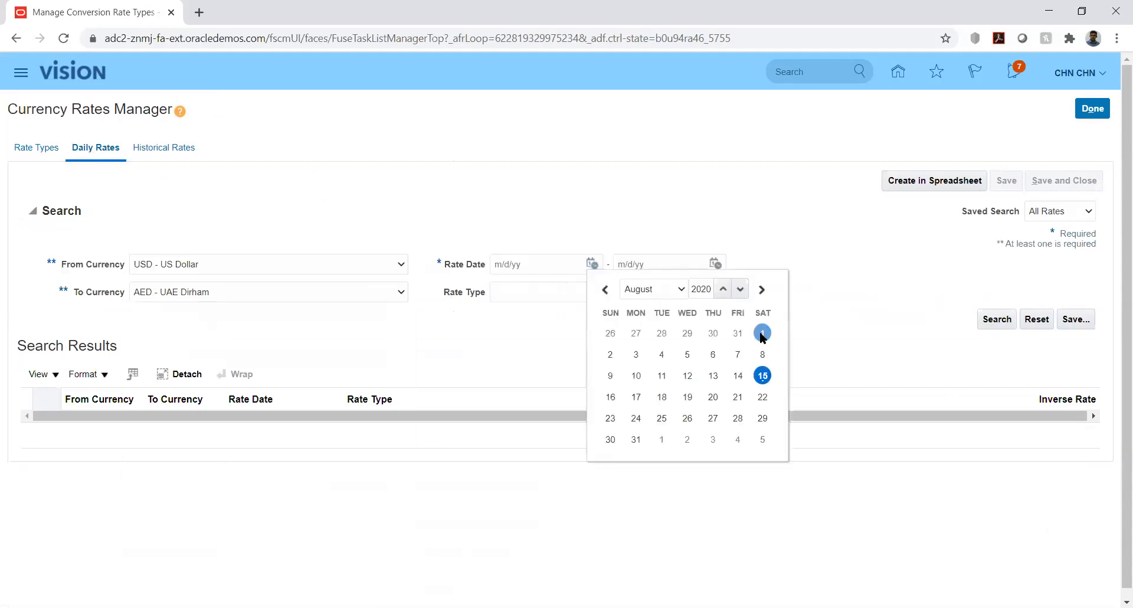
{"action": "left_click", "coordinate": [715, 264]}
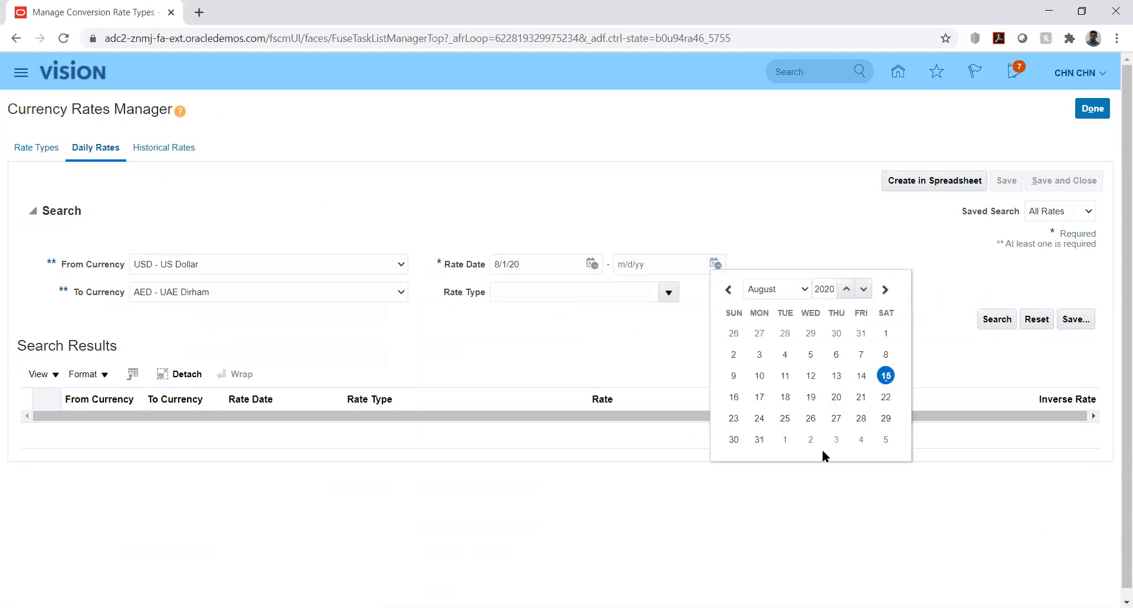
{"action": "left_click", "coordinate": [759, 440]}
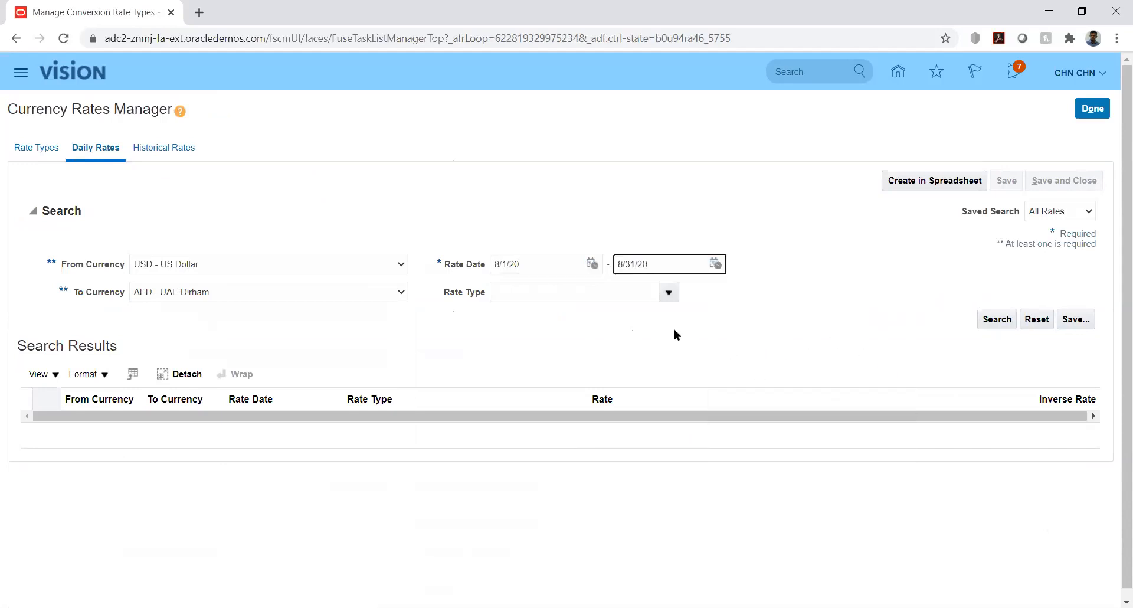
{"action": "left_click", "coordinate": [667, 292]}
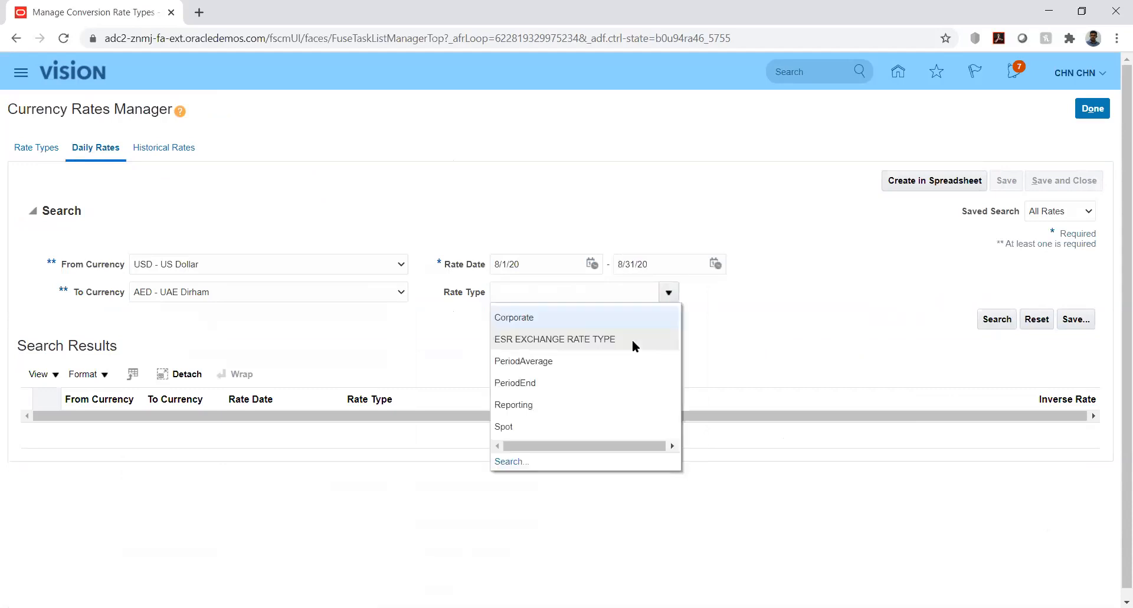
{"action": "left_click", "coordinate": [535, 407]}
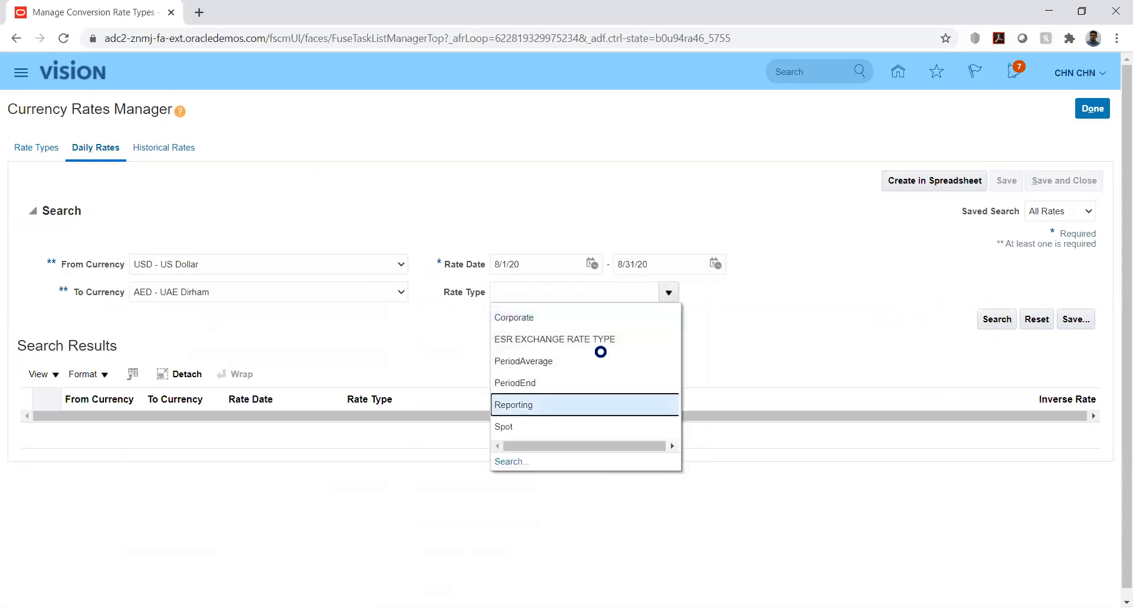
{"action": "left_click", "coordinate": [997, 319]}
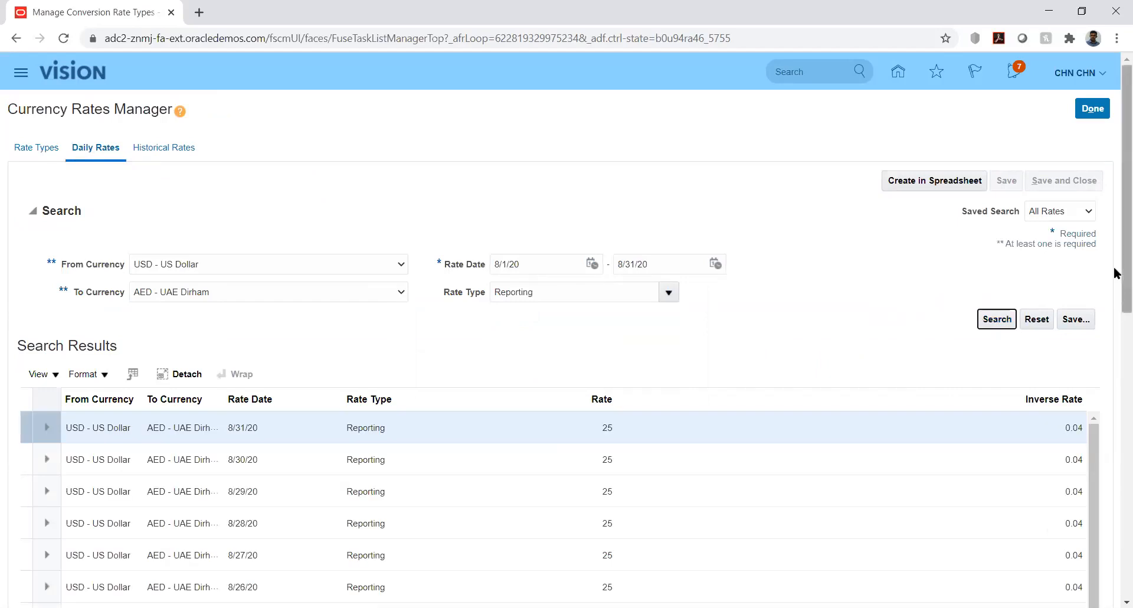
- Set the USD-to-AED Reporting rate for 8/31/20 to 20, save it and close the Currency Rates Manager
{"action": "scroll", "coordinate": [1117, 311], "scroll_direction": "down", "scroll_amount": 1}
{"action": "scroll", "coordinate": [1117, 332], "scroll_direction": "down", "scroll_amount": 2}
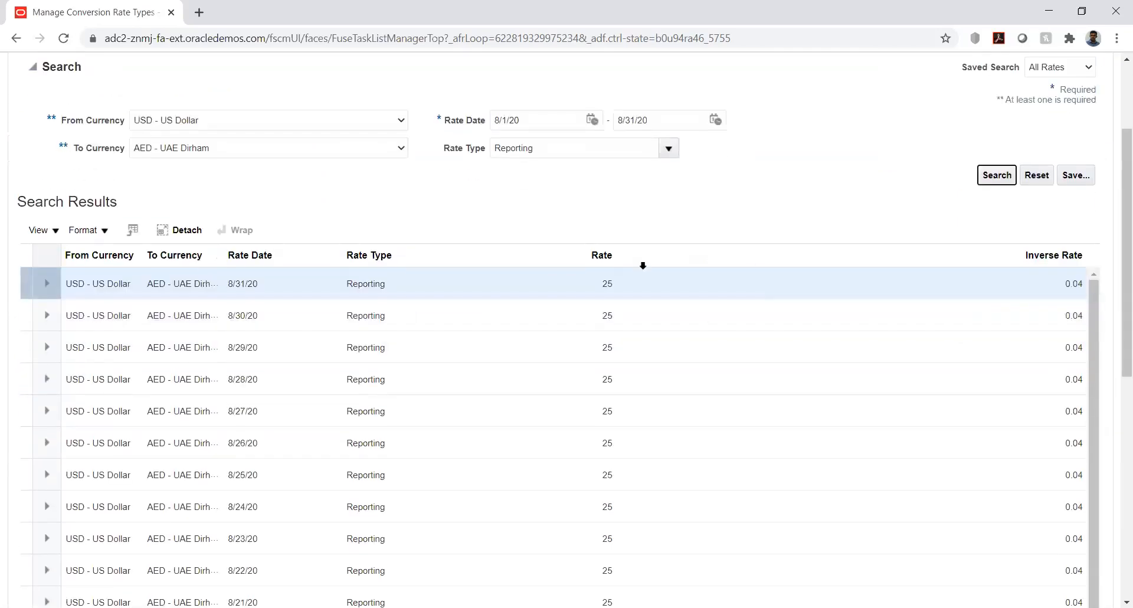
{"action": "left_click", "coordinate": [610, 282]}
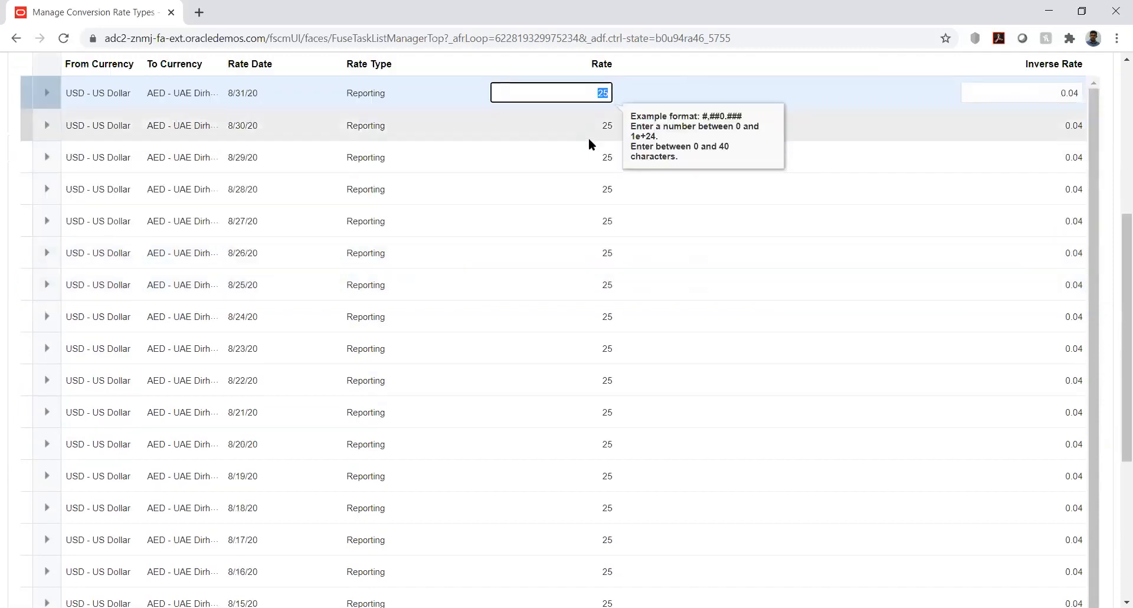
{"action": "type", "text": "20"}
{"action": "key", "text": "Tab"}
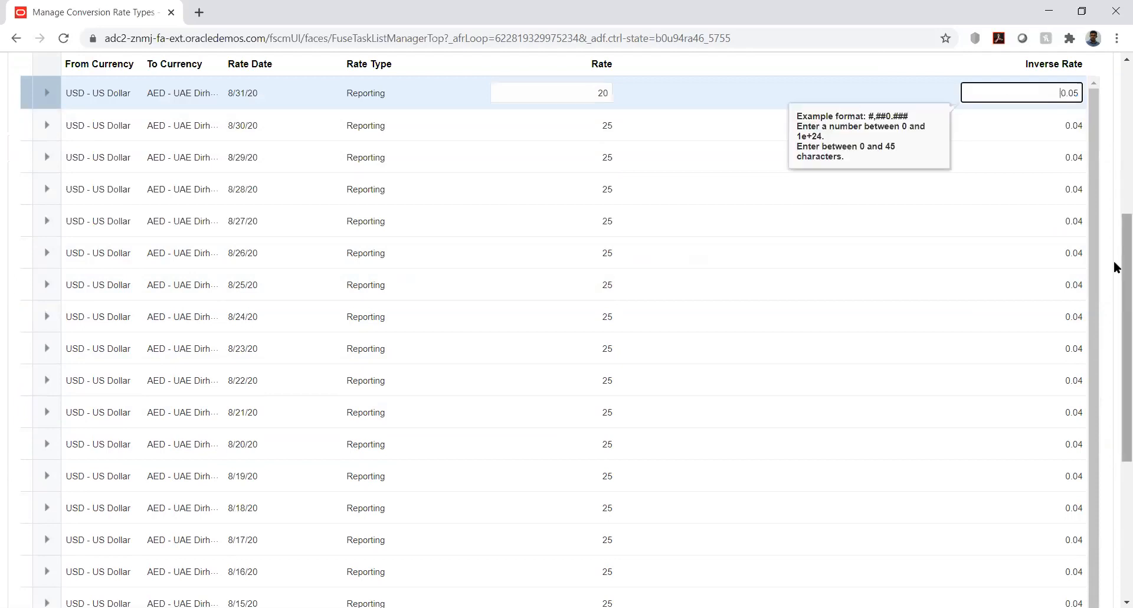
{"action": "scroll", "coordinate": [1116, 266], "scroll_direction": "up", "scroll_amount": 6}
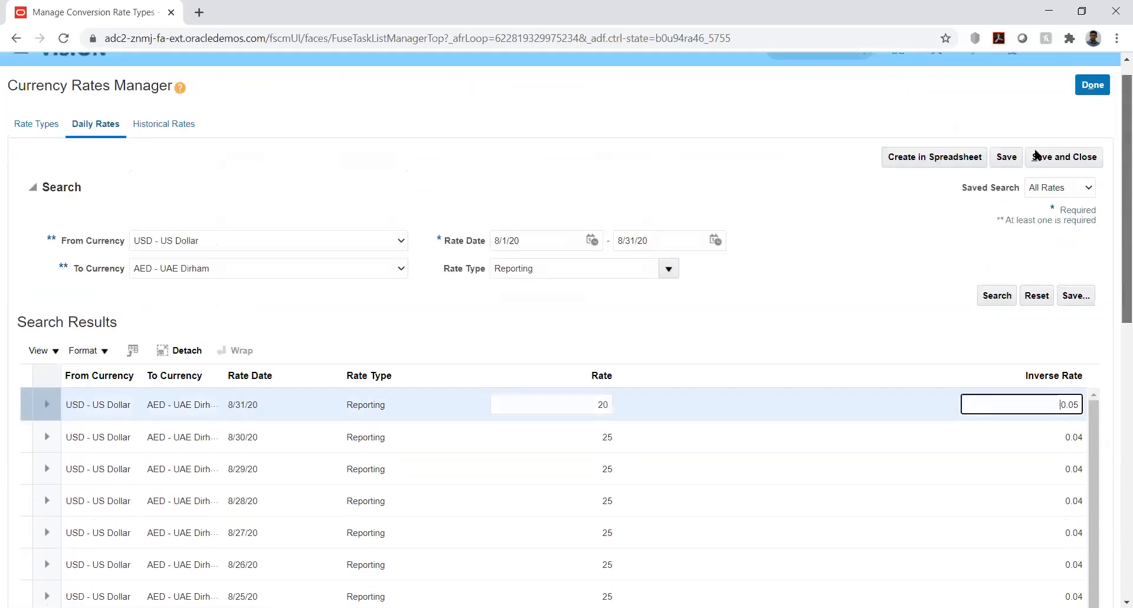
{"action": "left_click", "coordinate": [1010, 177]}
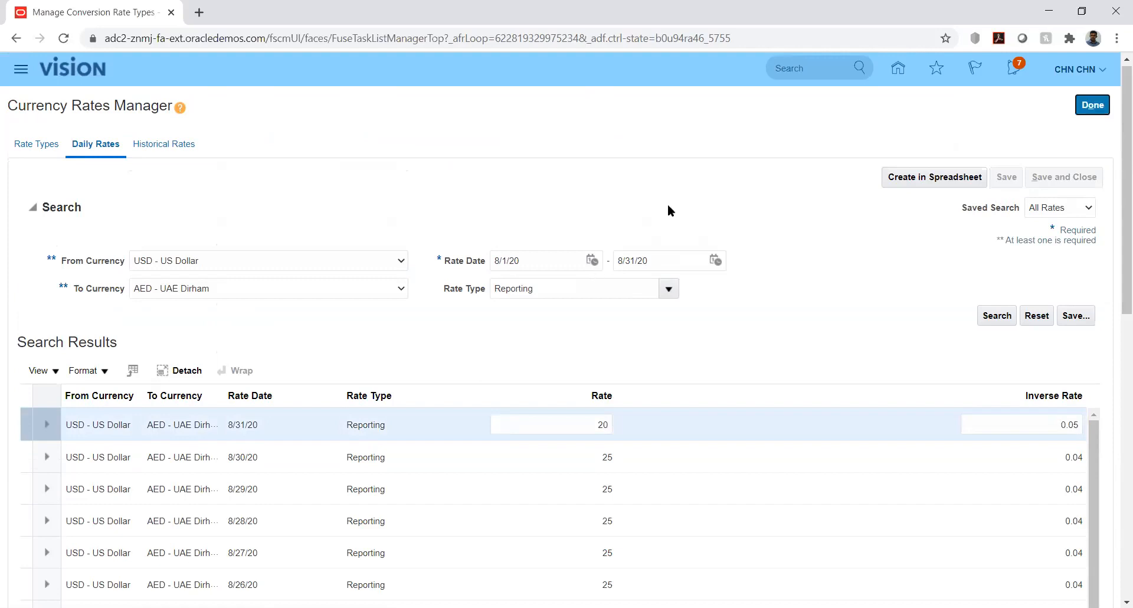
{"action": "left_click", "coordinate": [1093, 108]}
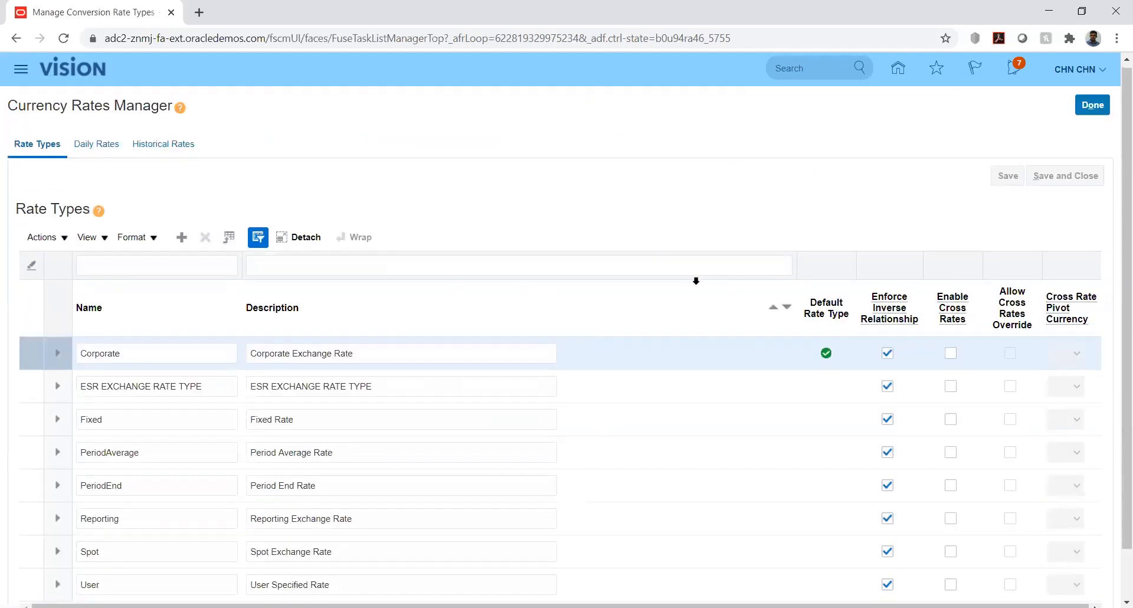
- Return to Daily Rates and choose USD - US Dollar as From Currency and AED - UAE Dirham as To Currency
{"action": "left_click", "coordinate": [87, 146]}
{"action": "left_click", "coordinate": [308, 265]}
{"action": "left_click", "coordinate": [278, 288]}
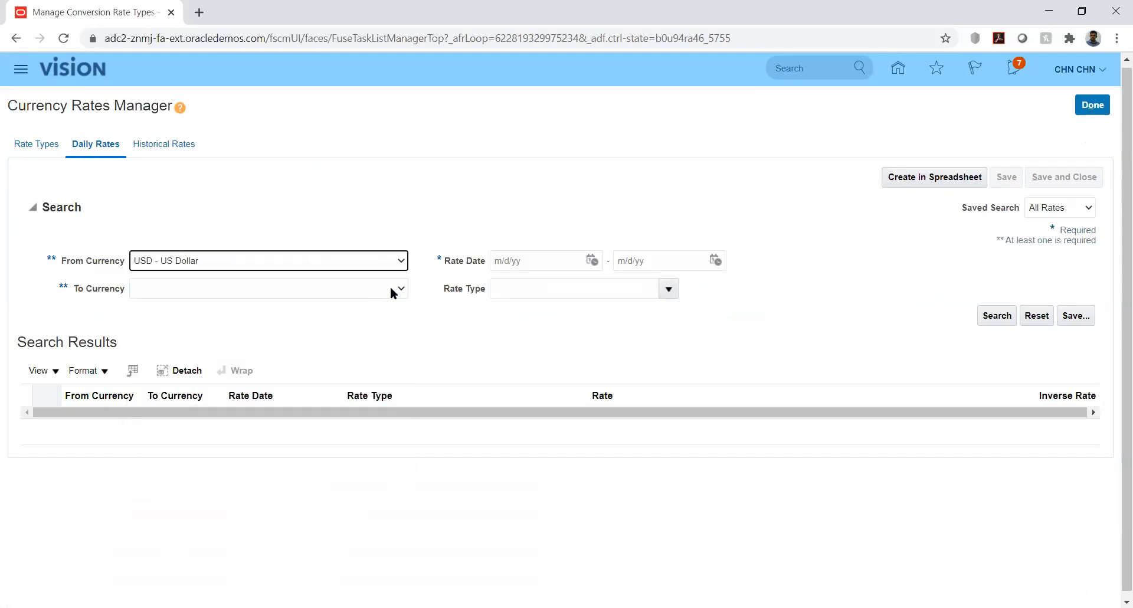
{"action": "left_click", "coordinate": [399, 287]}
{"action": "type", "text": "ae"}
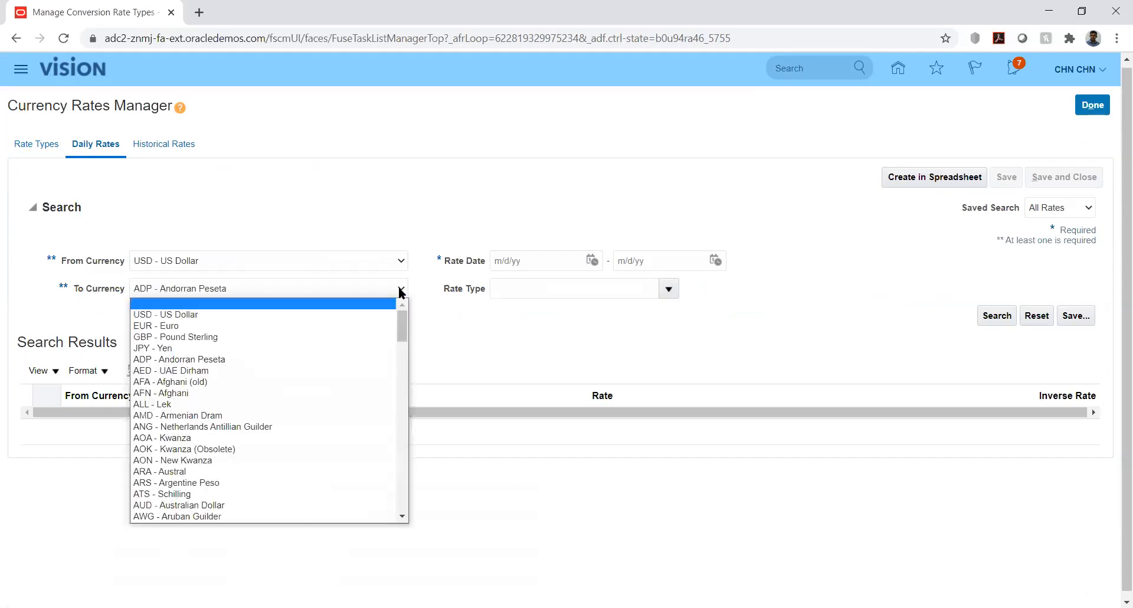
{"action": "key", "text": "Return"}
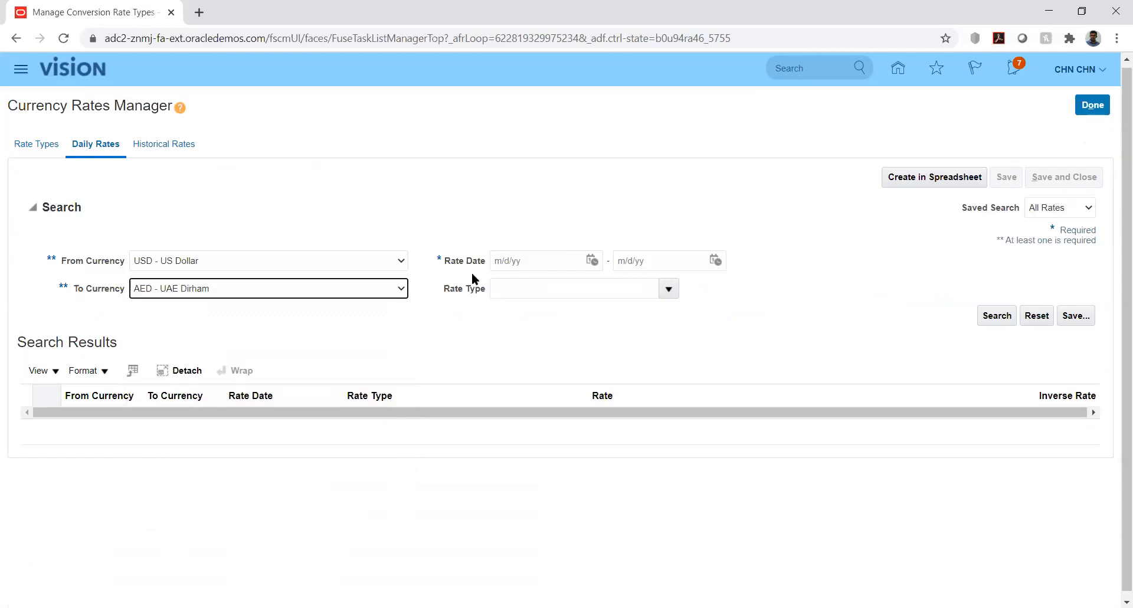
- Search the Reporting daily rates from 8/1/20 to 8/31/20 to check the saved 8/31/20 rate
{"action": "left_click", "coordinate": [591, 260]}
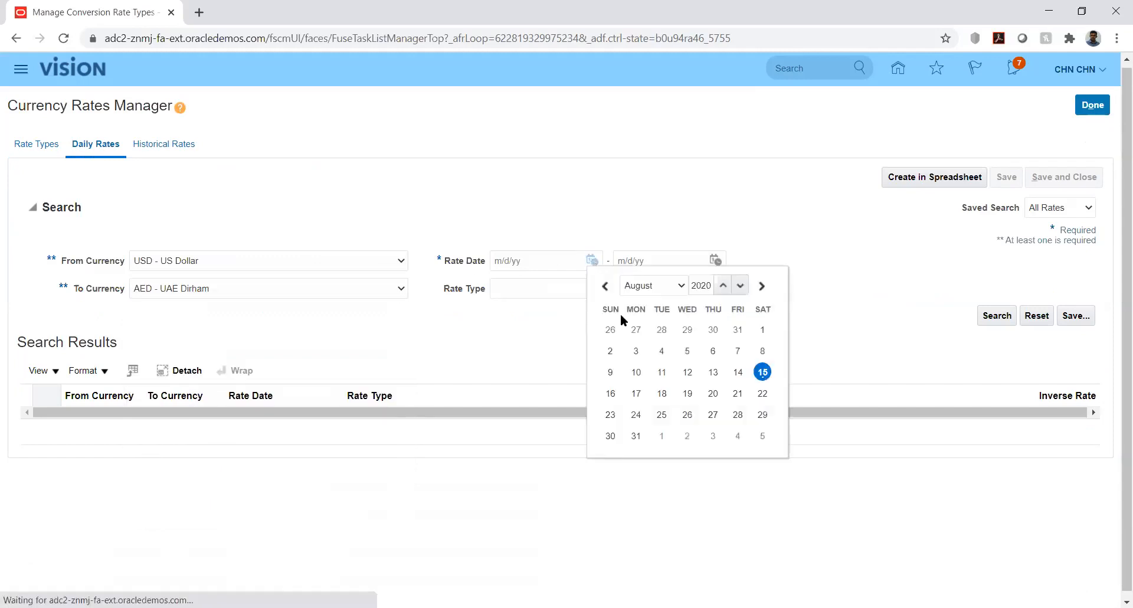
{"action": "left_click", "coordinate": [763, 330]}
{"action": "left_click", "coordinate": [716, 260]}
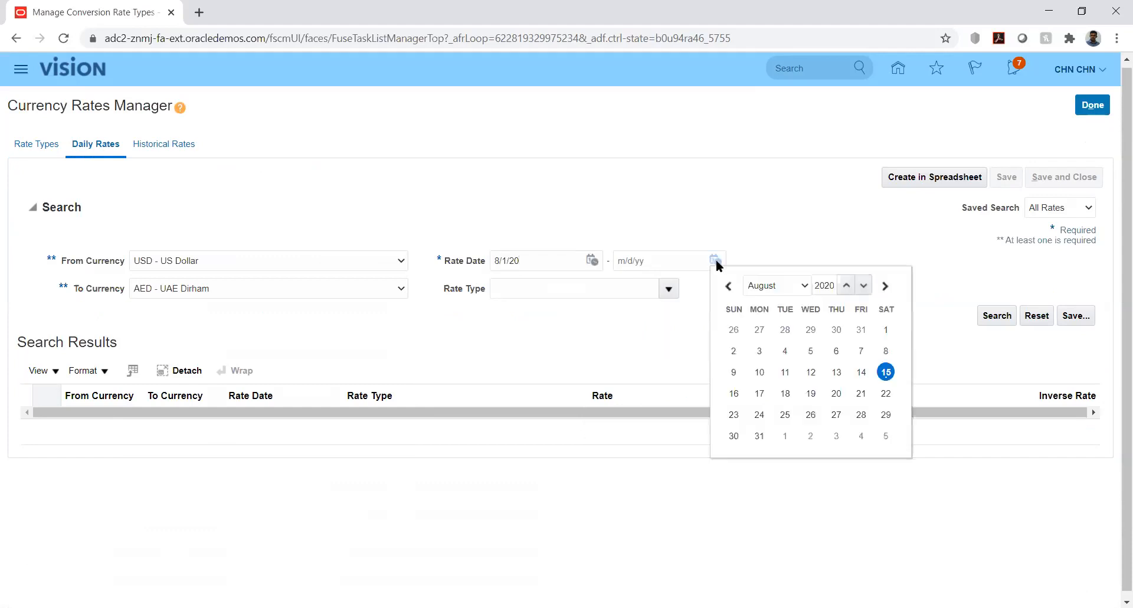
{"action": "left_click", "coordinate": [759, 436]}
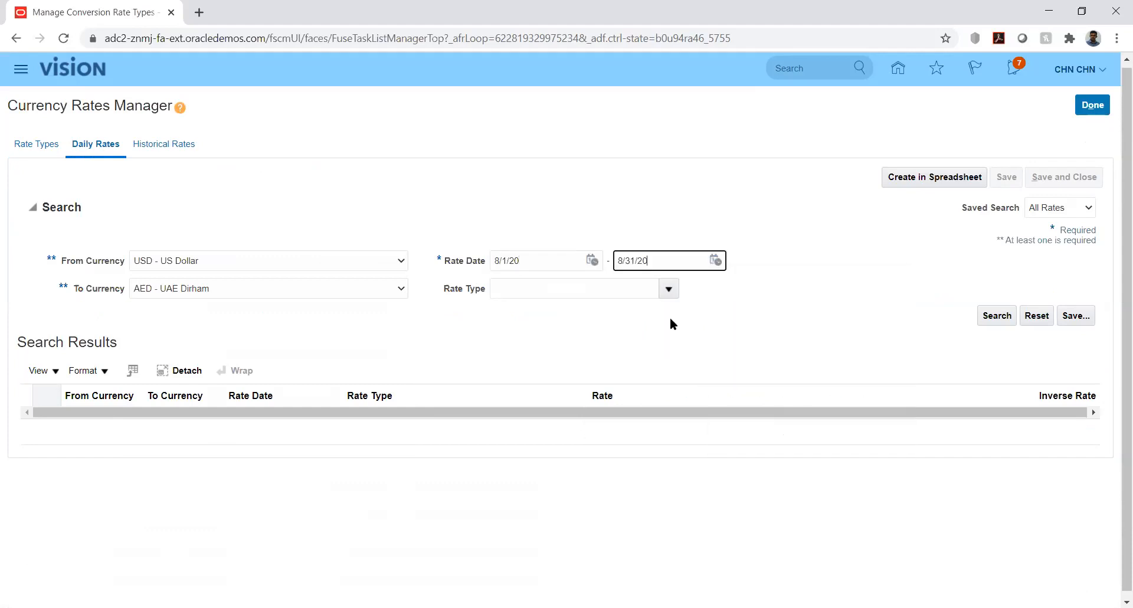
{"action": "left_click", "coordinate": [668, 287]}
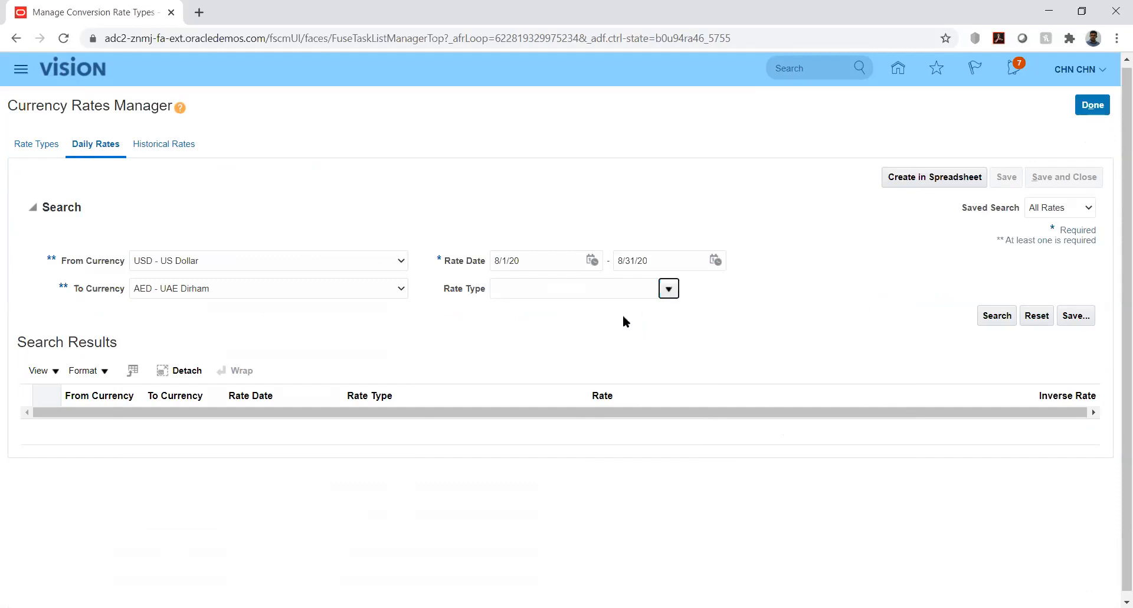
{"action": "left_click", "coordinate": [669, 289]}
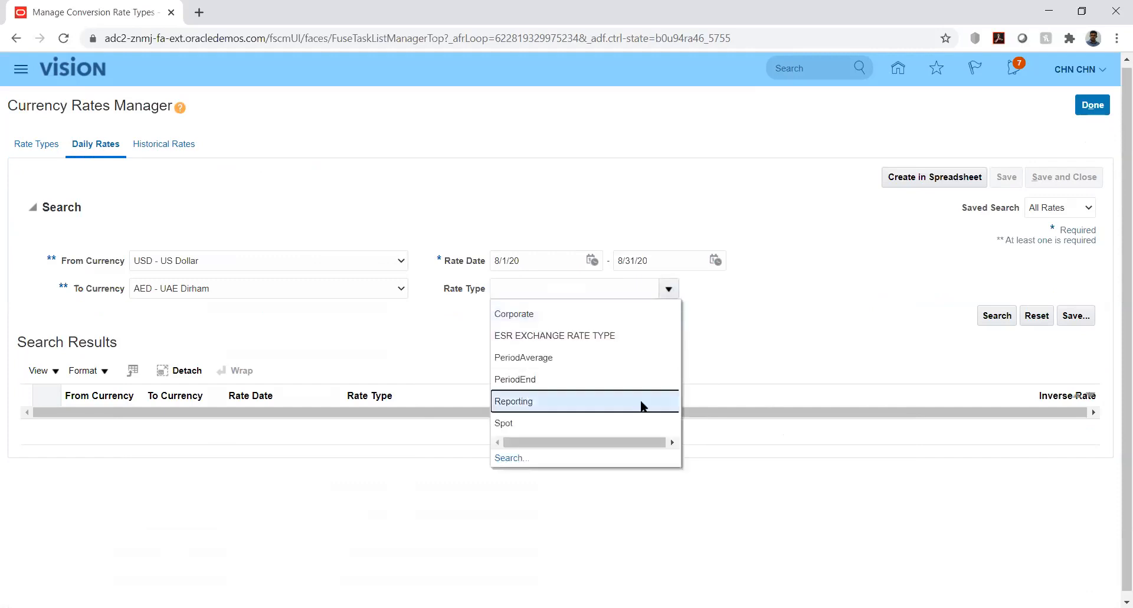
{"action": "left_click", "coordinate": [758, 372]}
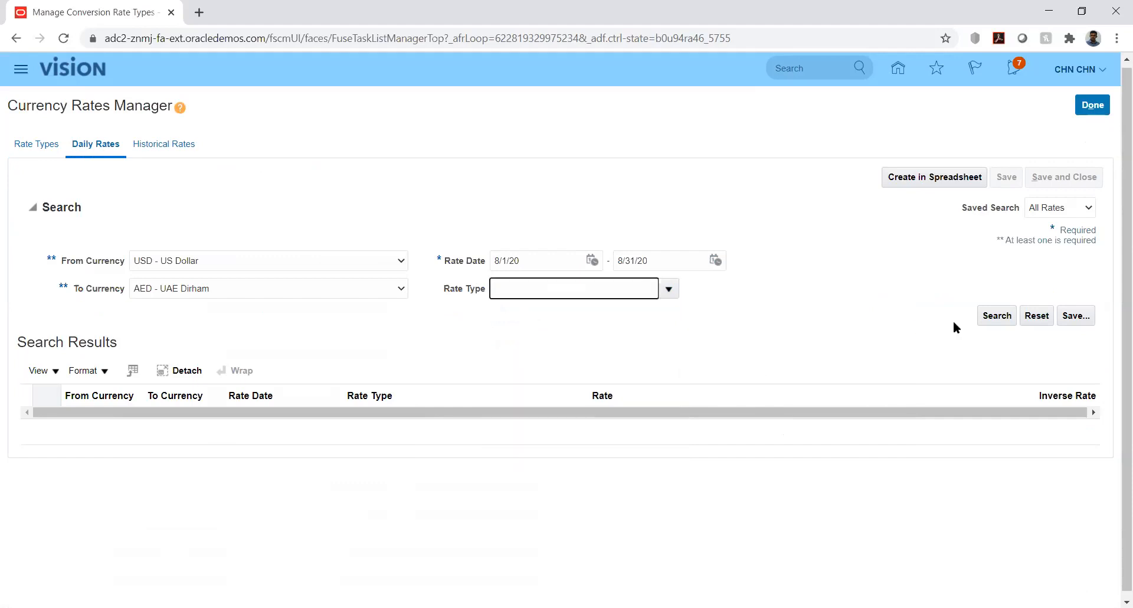
{"action": "left_click", "coordinate": [991, 315]}
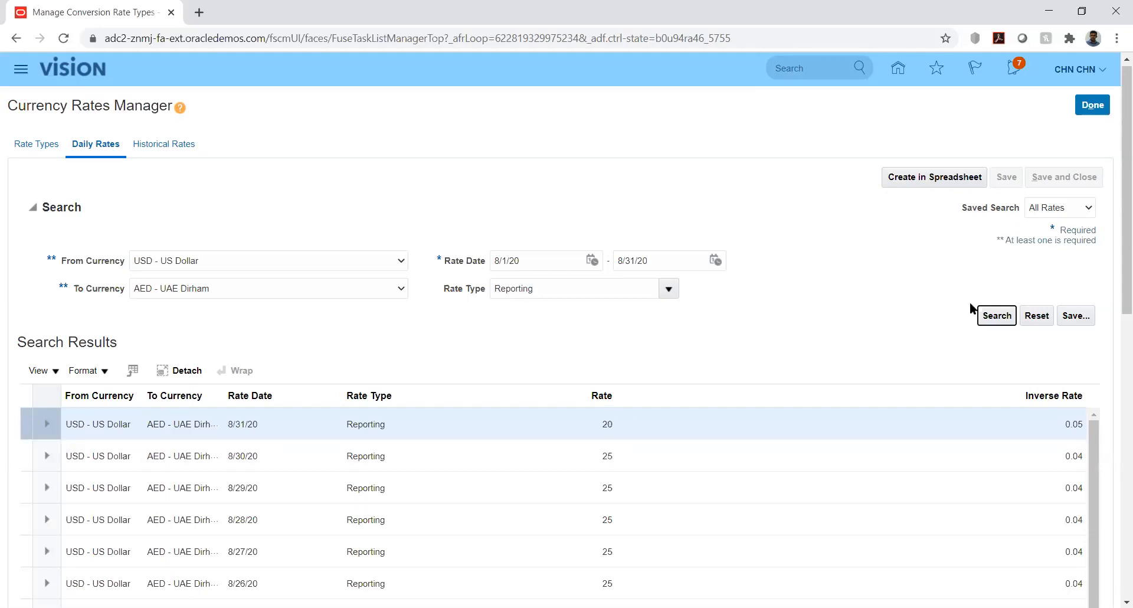
- Review the listed August Reporting rates, close the Currency Rates Manager and return to the home page
{"action": "left_click_drag", "start_coordinate": [1116, 256], "coordinate": [1115, 348]}
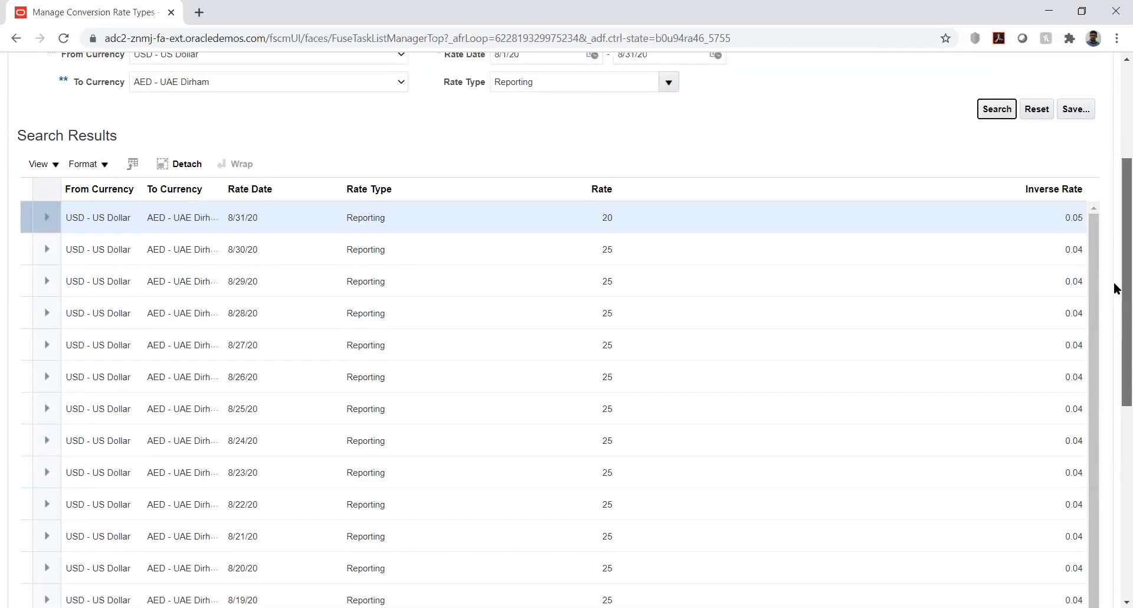
{"action": "scroll", "coordinate": [1113, 200], "scroll_direction": "up", "scroll_amount": 4}
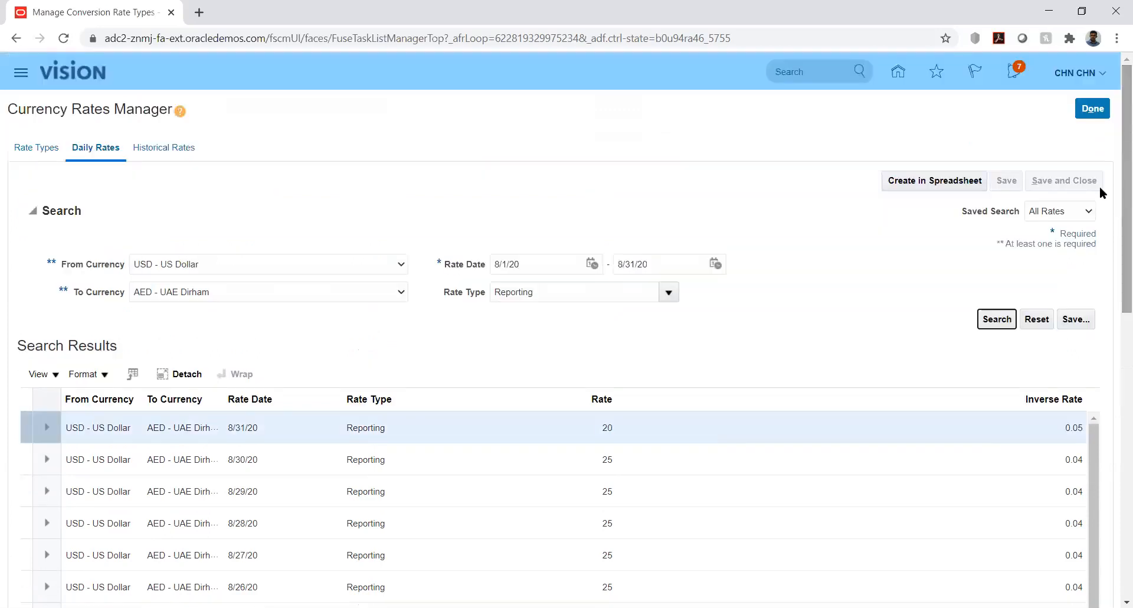
{"action": "left_click", "coordinate": [1095, 112]}
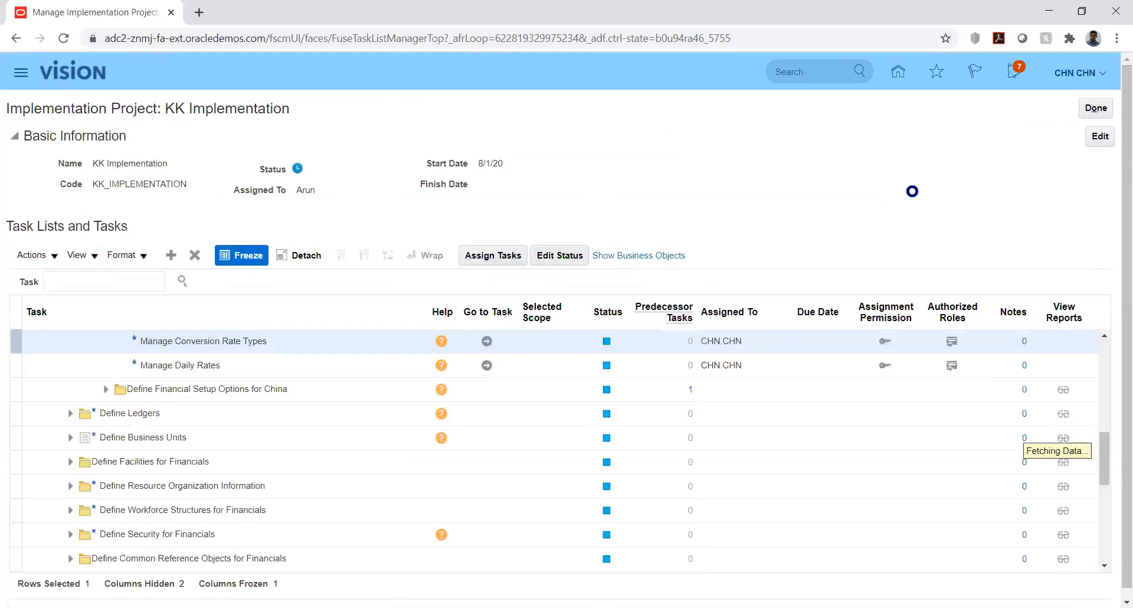
{"action": "left_click", "coordinate": [898, 73]}
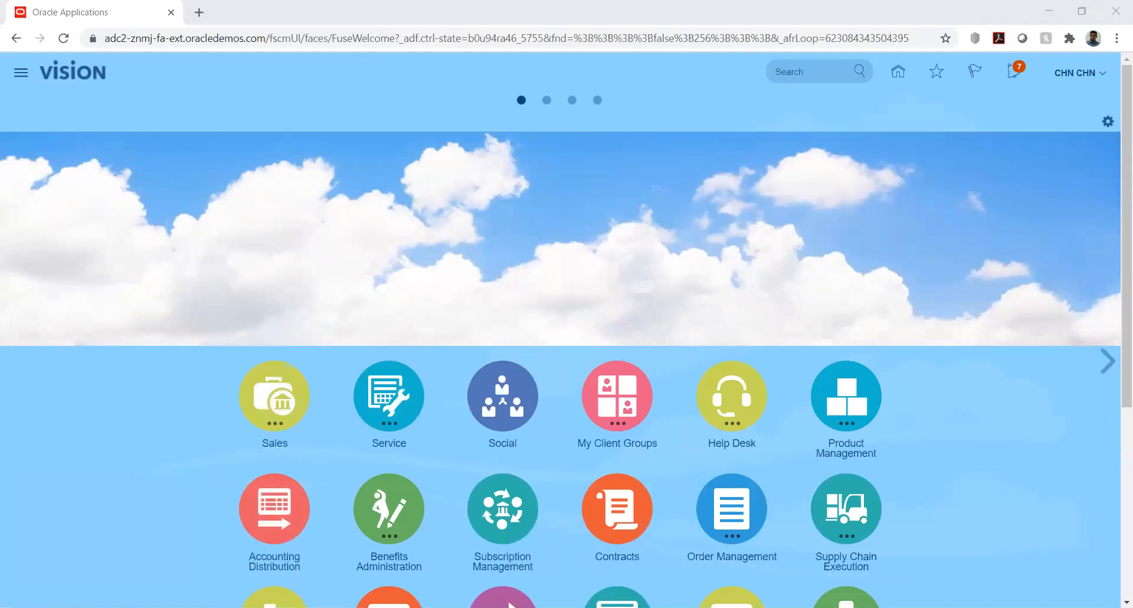
{"action": "key", "text": "n"}
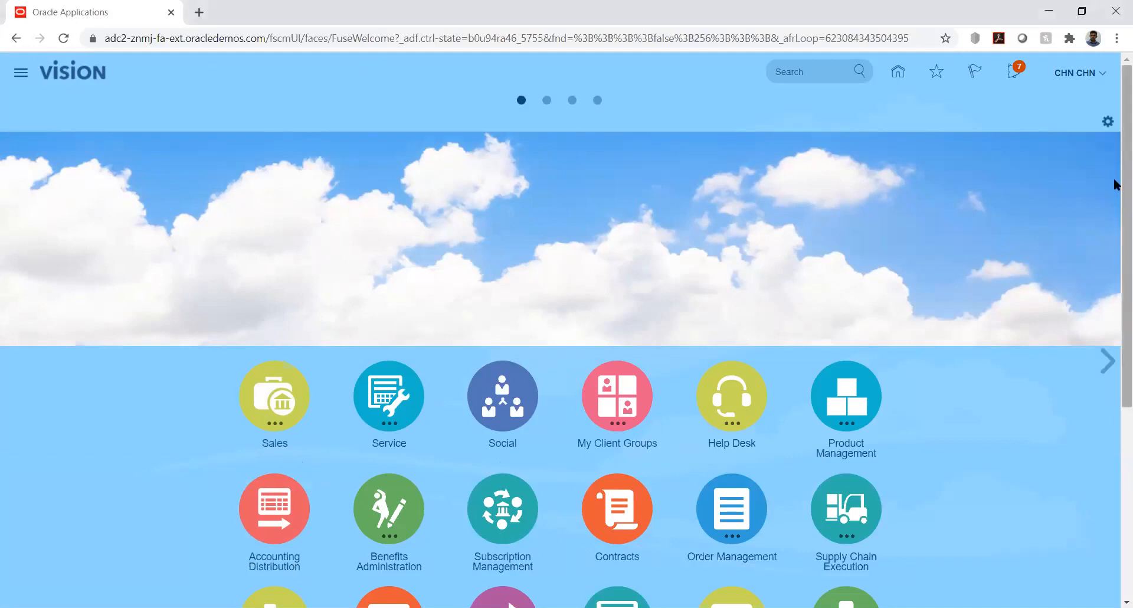
- Go to Setup and Maintenance and open the Manage Implementation Projects page
{"action": "left_click", "coordinate": [1102, 73]}
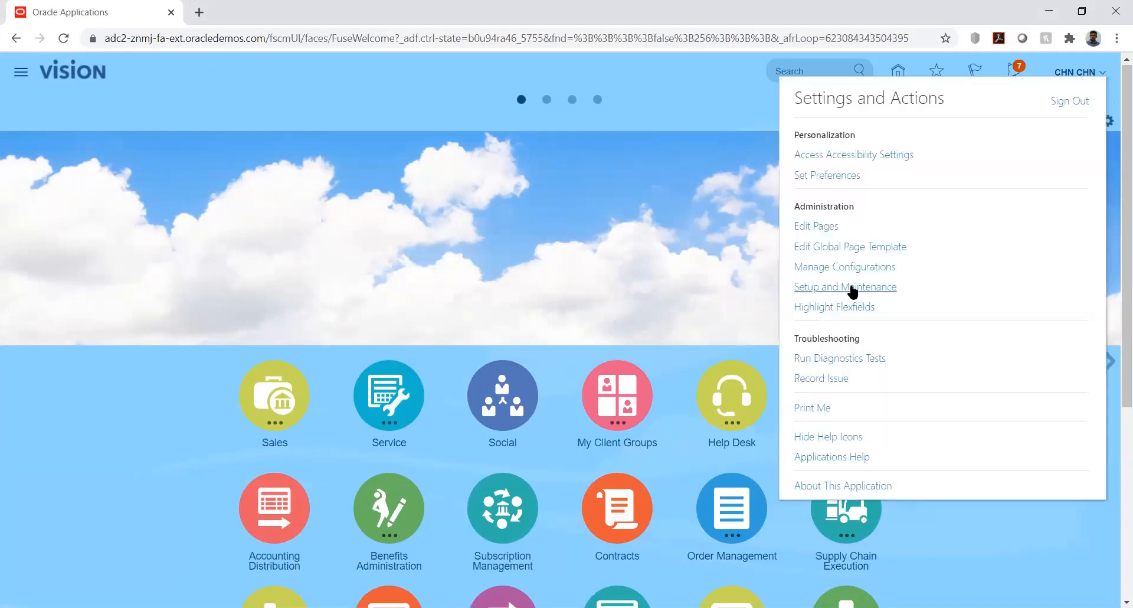
{"action": "left_click", "coordinate": [851, 286]}
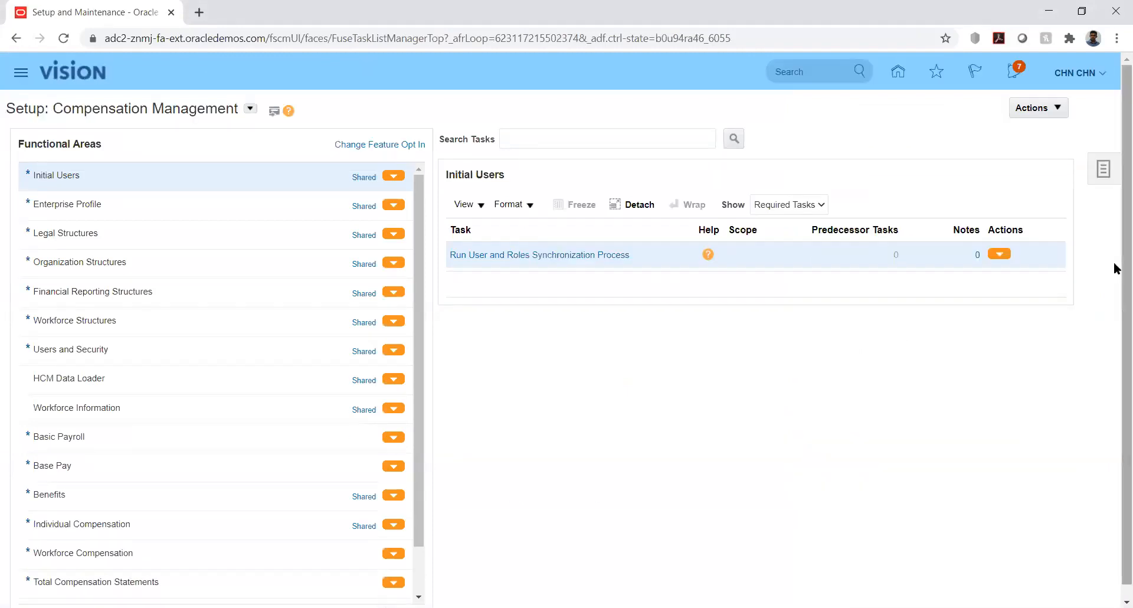
{"action": "scroll", "coordinate": [1115, 304], "scroll_direction": "down", "scroll_amount": 1}
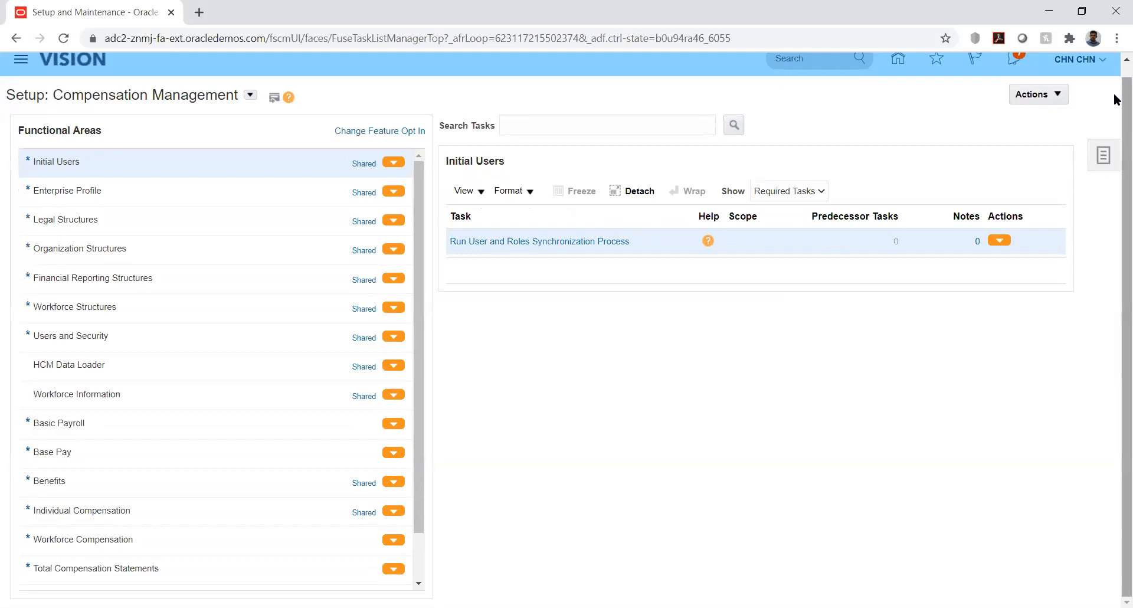
{"action": "right_click", "coordinate": [1118, 74]}
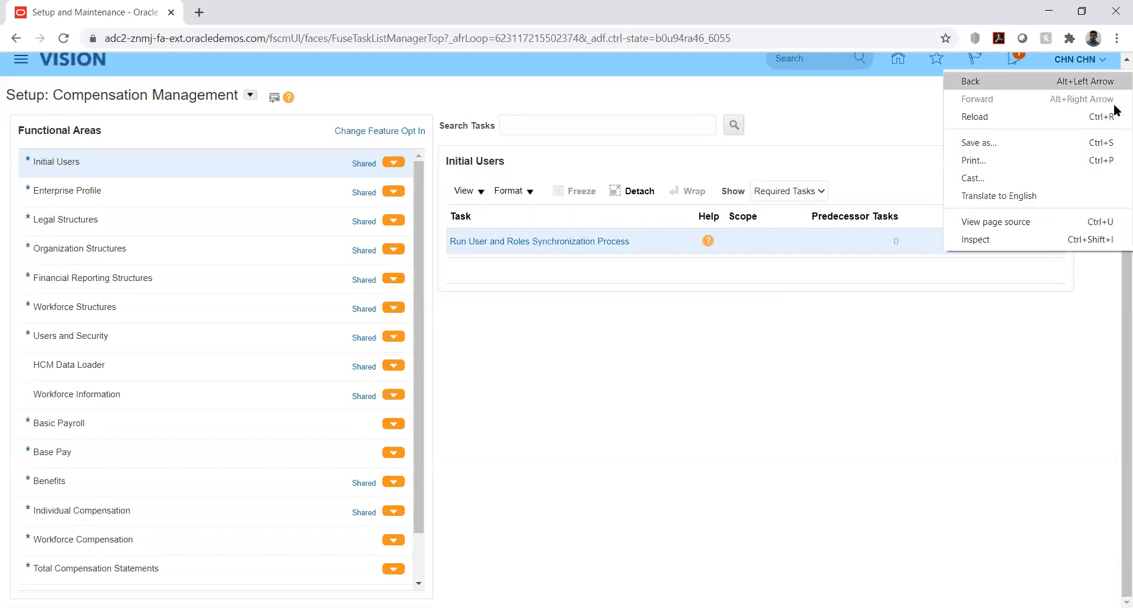
{"action": "left_click", "coordinate": [947, 366]}
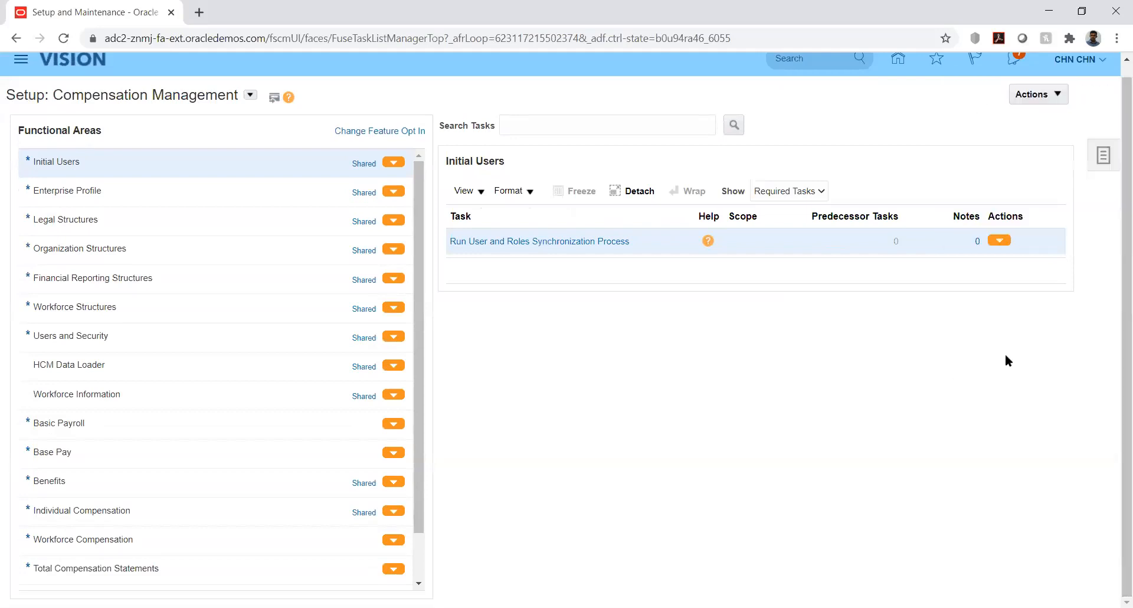
{"action": "left_click", "coordinate": [1102, 159]}
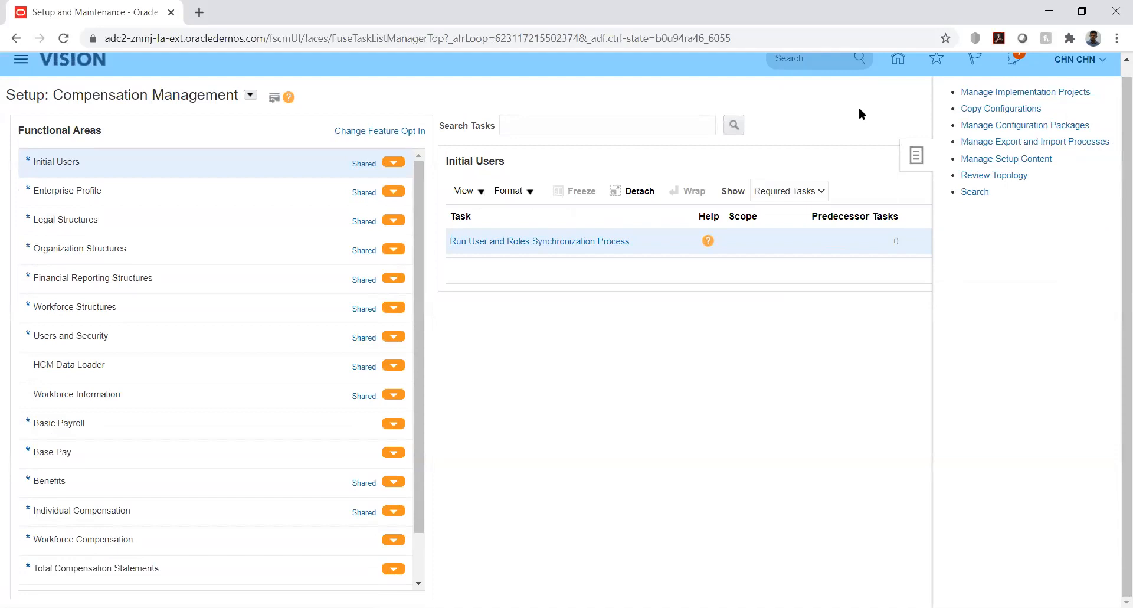
{"action": "left_click", "coordinate": [977, 91]}
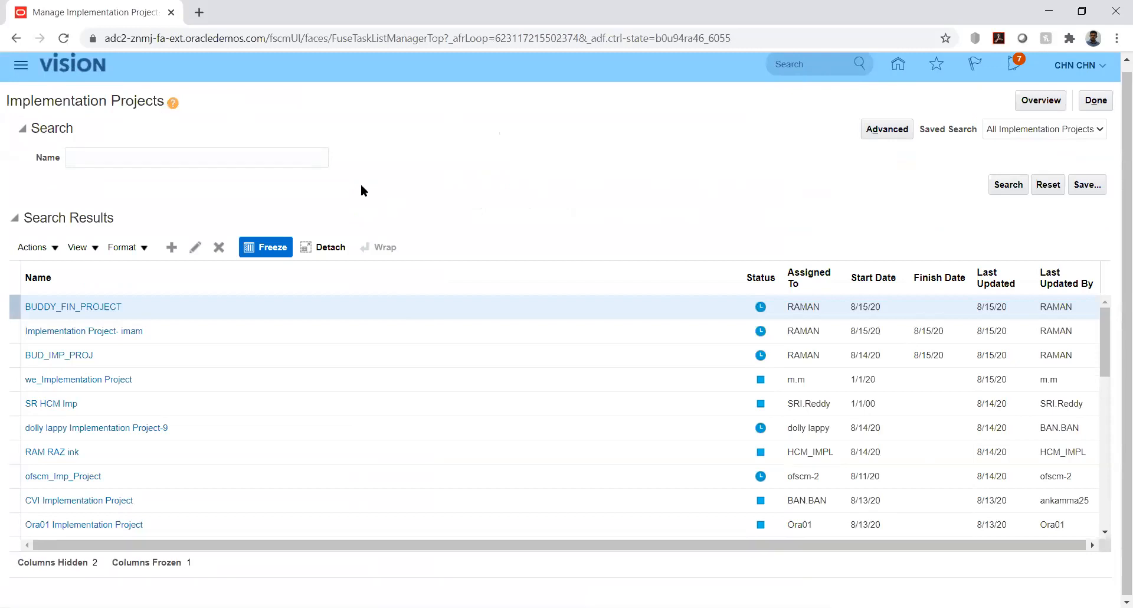
- Search the implementation projects for the name kk and open the KK Implementation project
{"action": "left_click", "coordinate": [284, 155]}
{"action": "type", "text": "kk"}
{"action": "key", "text": "Return"}
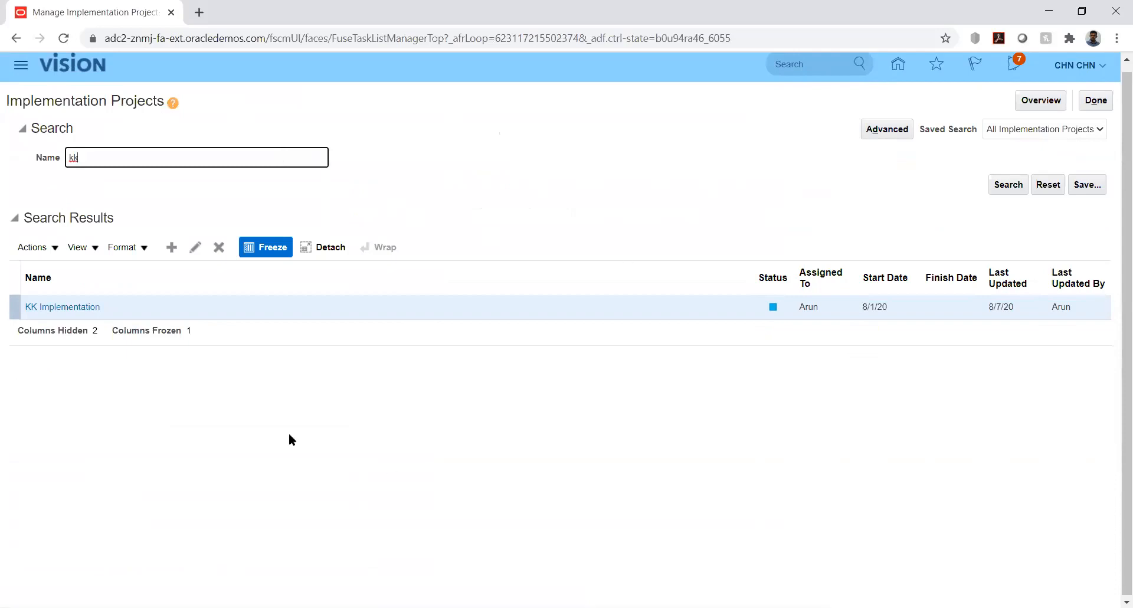
{"action": "left_click", "coordinate": [68, 308]}
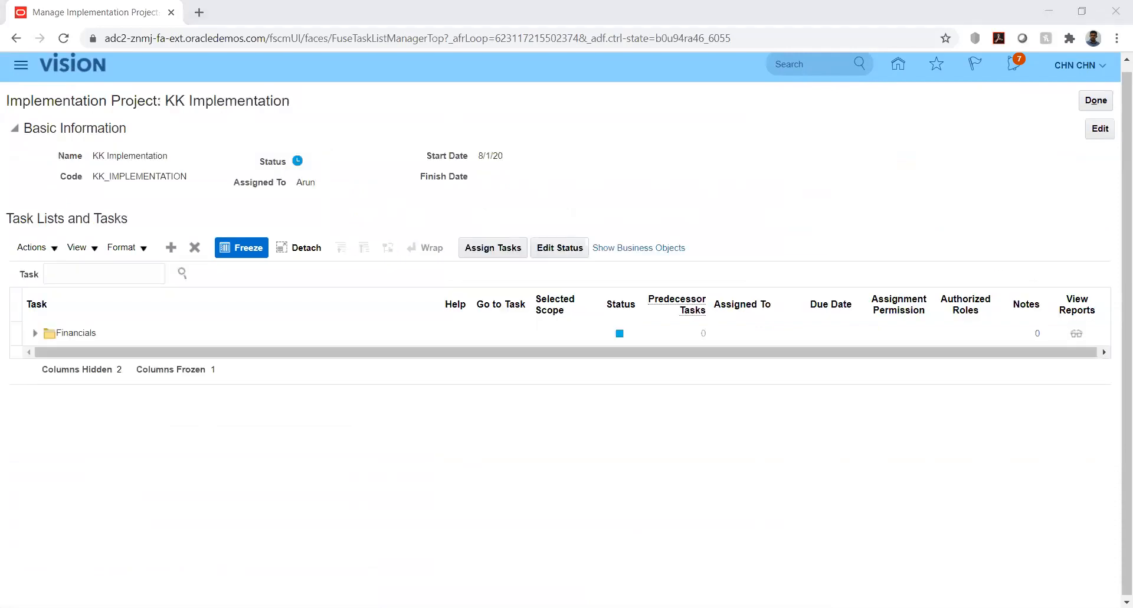
- Expand the Financials task list of KK Implementation, including its Define Budget Configuration folder
{"action": "left_click", "coordinate": [34, 334]}
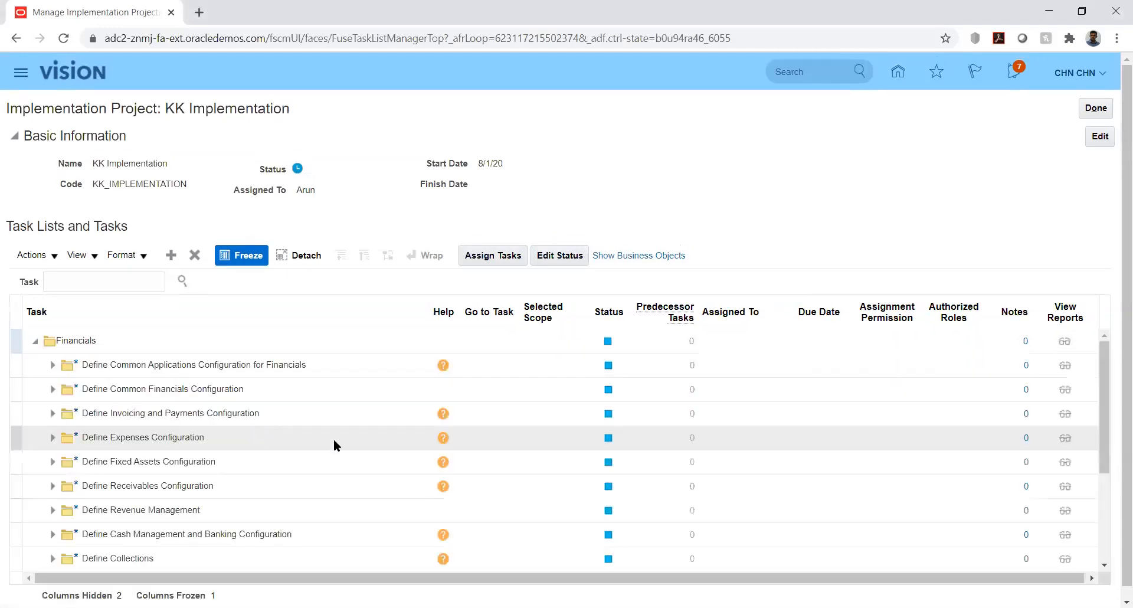
{"action": "left_click", "coordinate": [53, 365]}
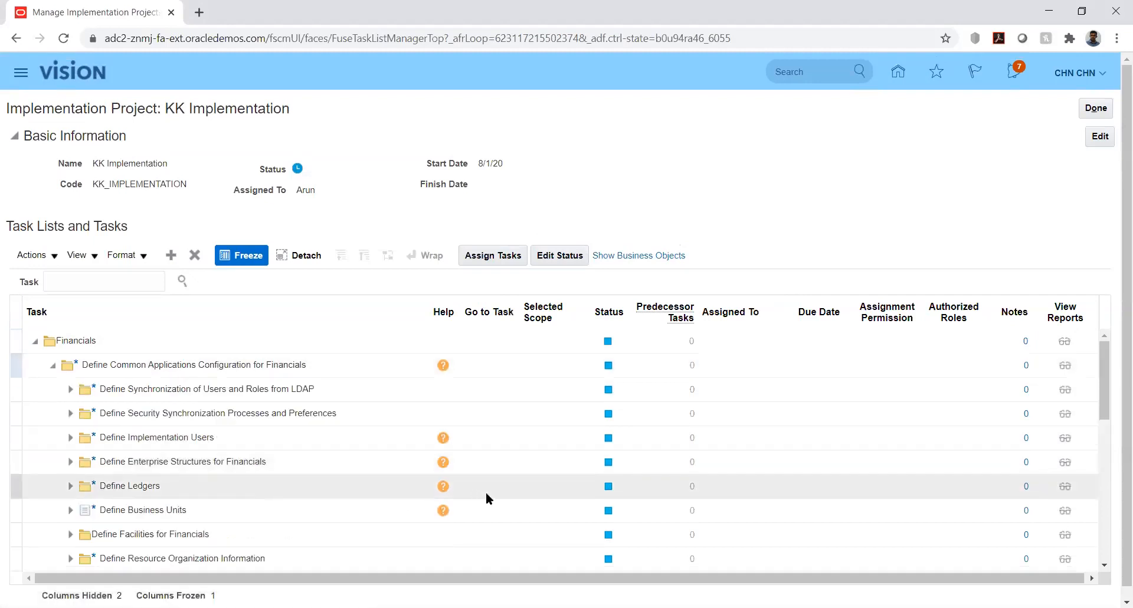
{"action": "left_click", "coordinate": [1104, 392]}
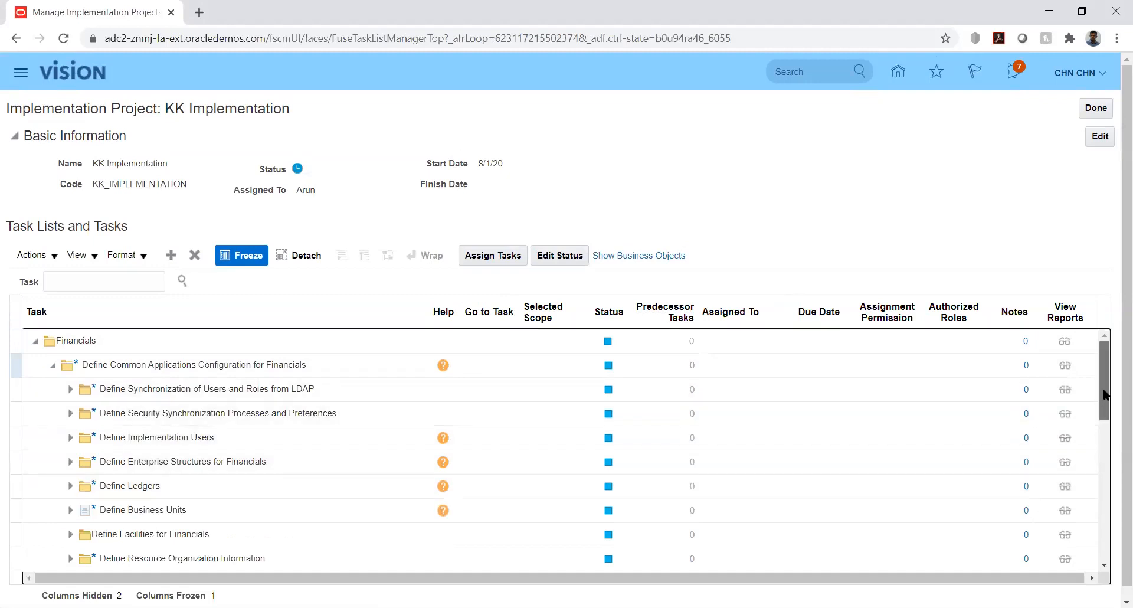
{"action": "left_click_drag", "start_coordinate": [1106, 404], "coordinate": [1107, 527]}
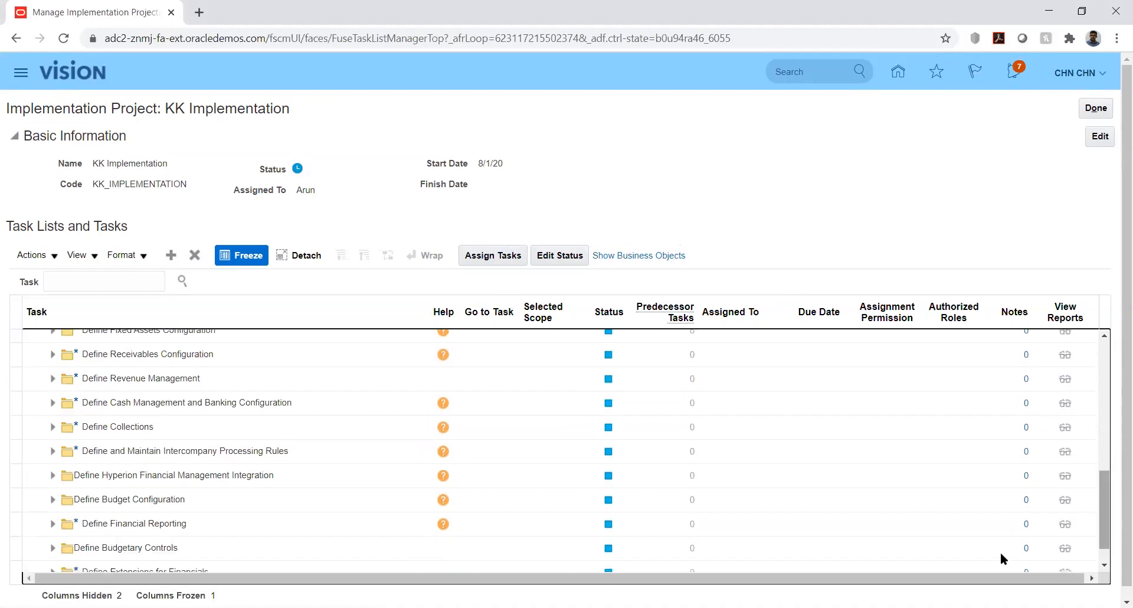
{"action": "left_click", "coordinate": [52, 504]}
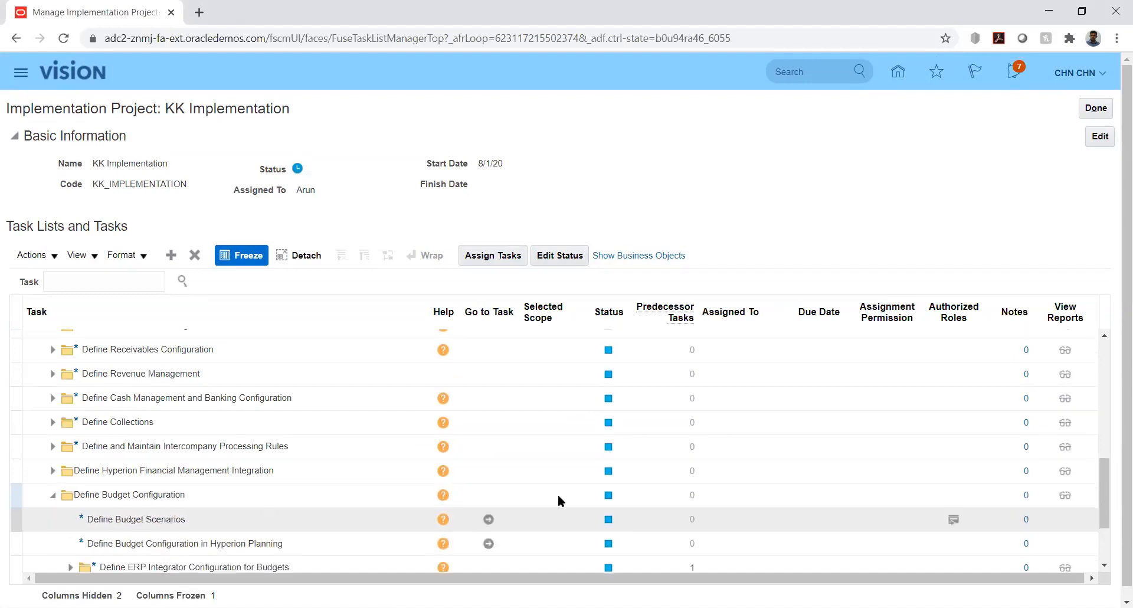
{"action": "left_click", "coordinate": [1106, 474]}
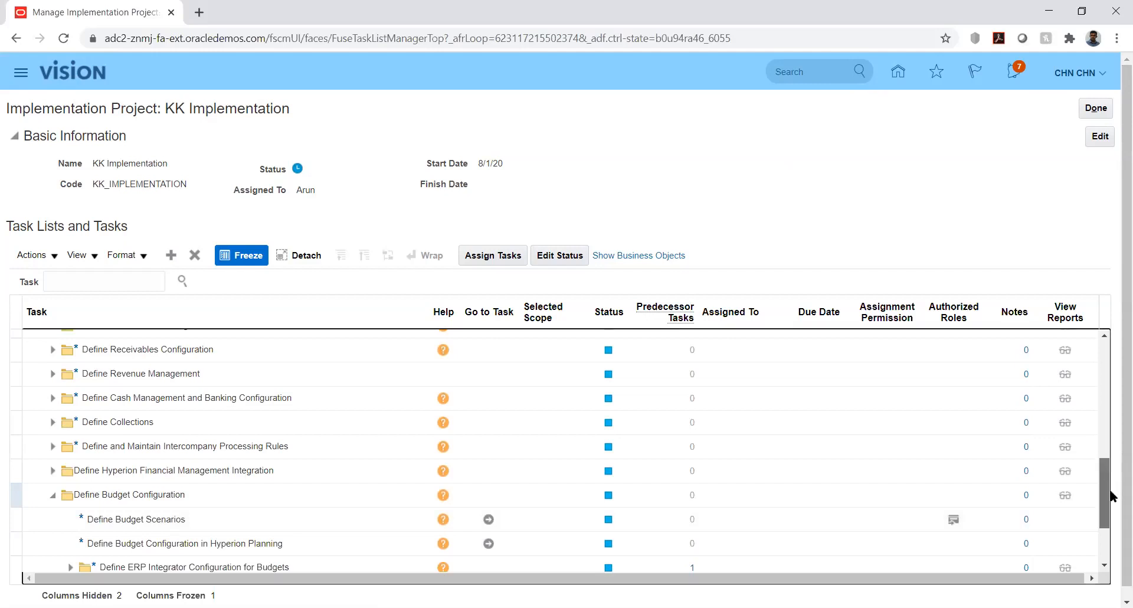
{"action": "scroll", "coordinate": [1111, 499], "scroll_direction": "down", "scroll_amount": 1}
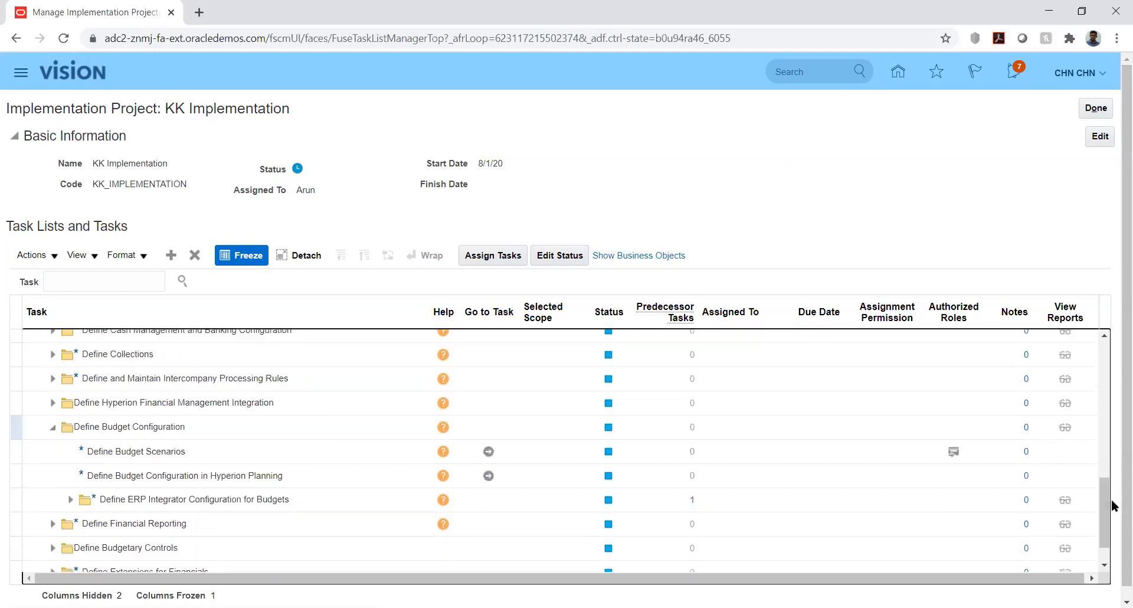
- Expand the Define Budgetary Controls folder and open its Manage Budgetary Control task
{"action": "left_click", "coordinate": [53, 551]}
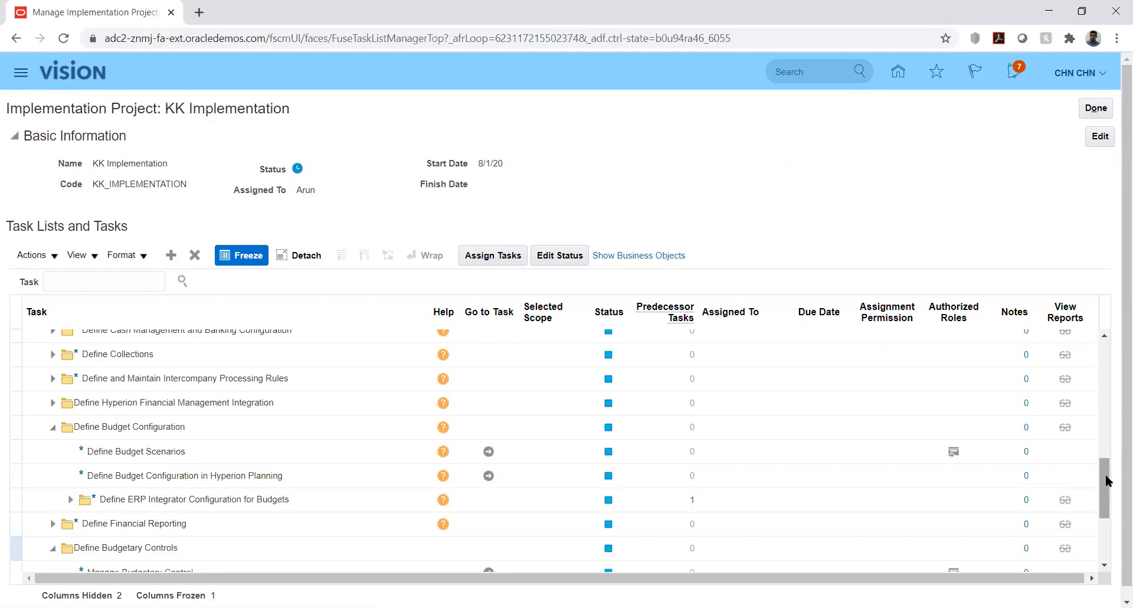
{"action": "left_click", "coordinate": [1108, 481]}
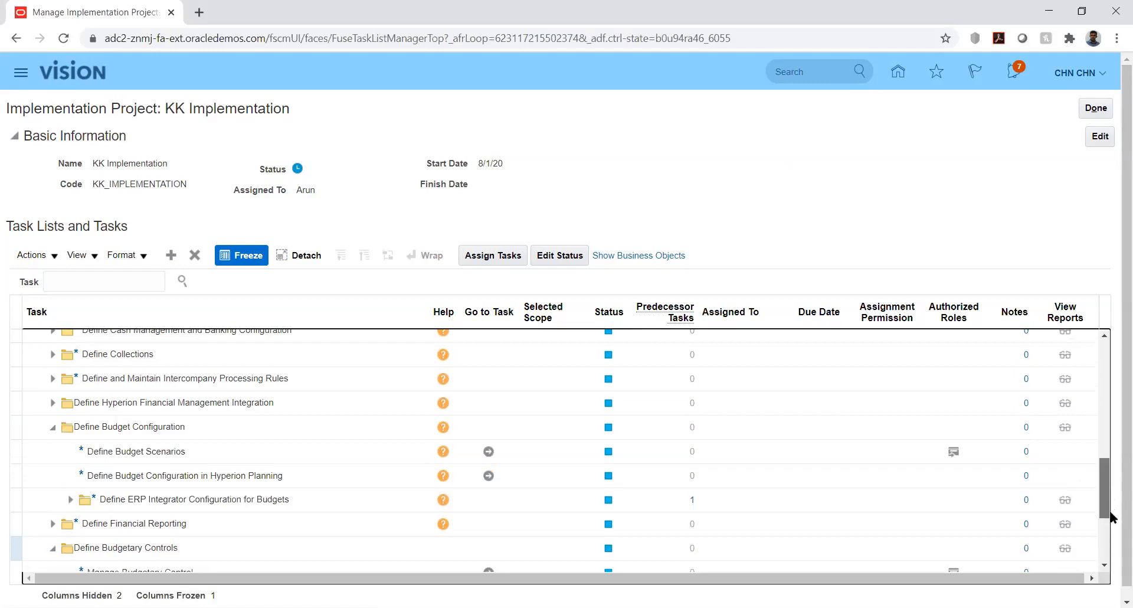
{"action": "scroll", "coordinate": [1107, 533], "scroll_direction": "down", "scroll_amount": 2}
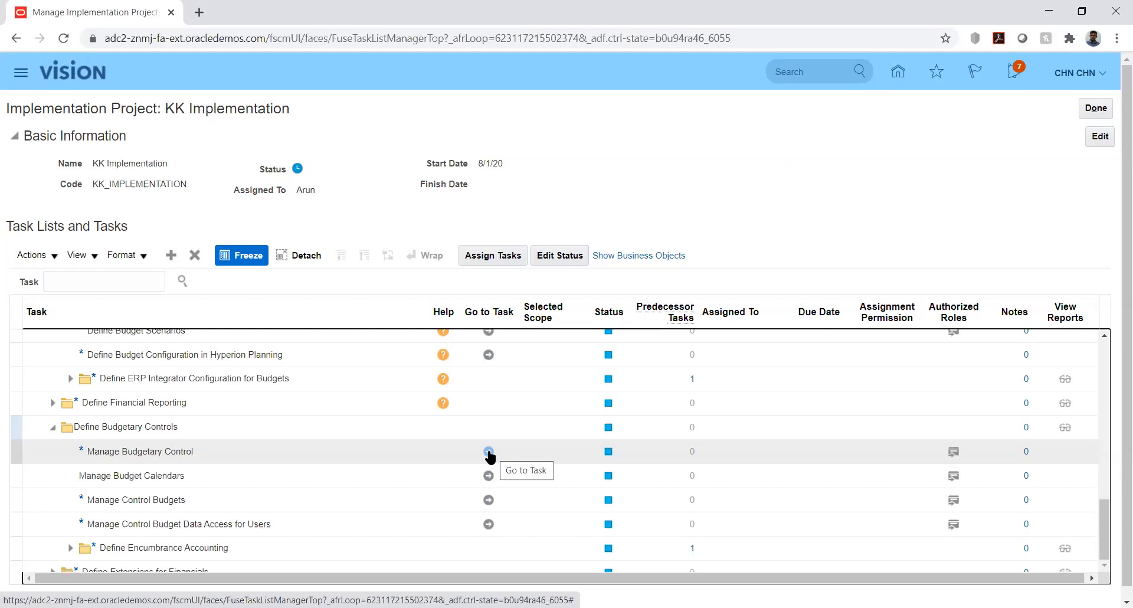
{"action": "left_click", "coordinate": [488, 452]}
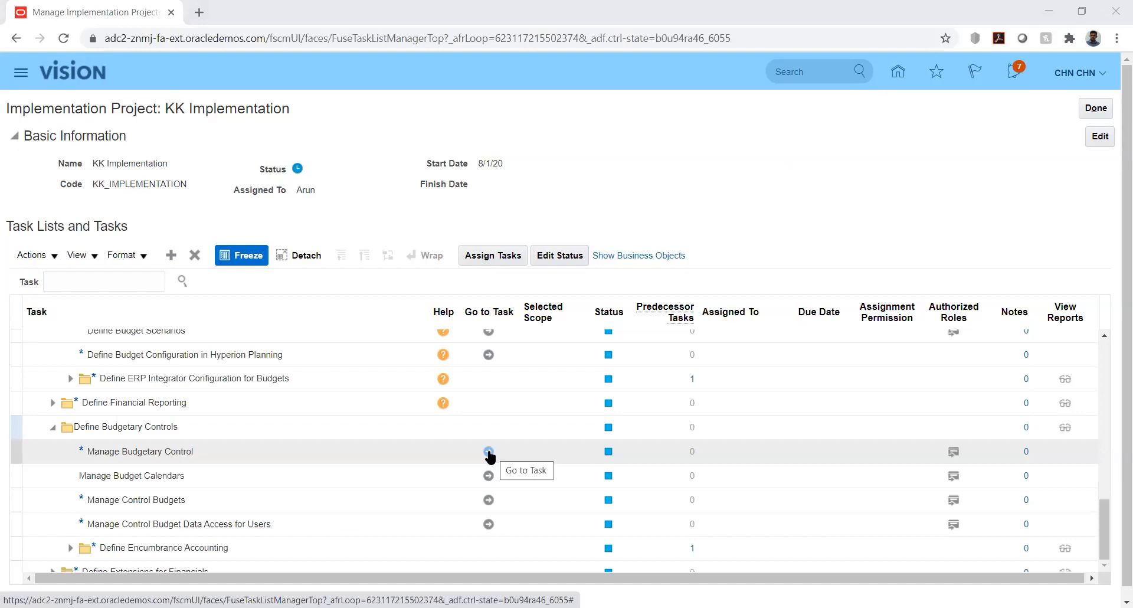
{"action": "left_click", "coordinate": [489, 453]}
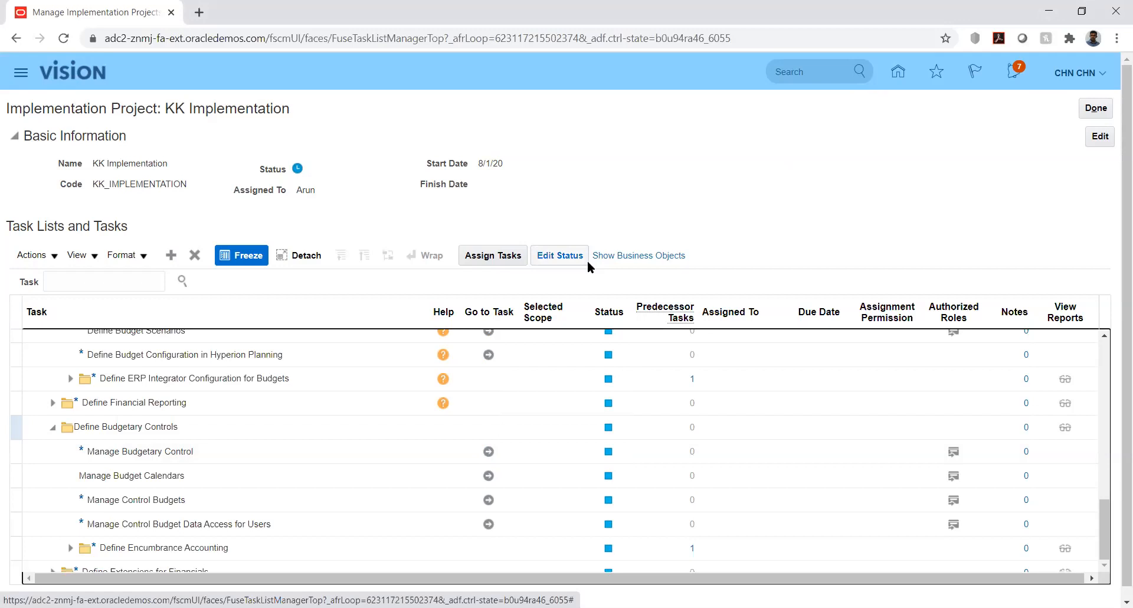
{"action": "left_click", "coordinate": [488, 452]}
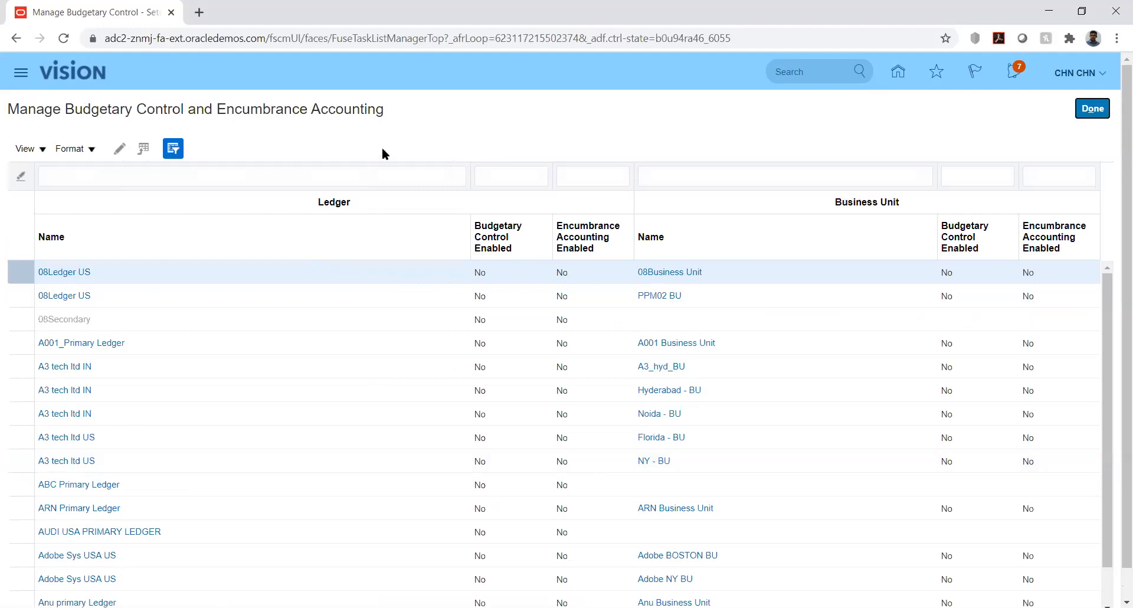
- Filter the ledgers by the name kk and open KK_Ledger for editing
{"action": "left_click", "coordinate": [283, 172]}
{"action": "type", "text": "kk"}
{"action": "key", "text": "Return"}
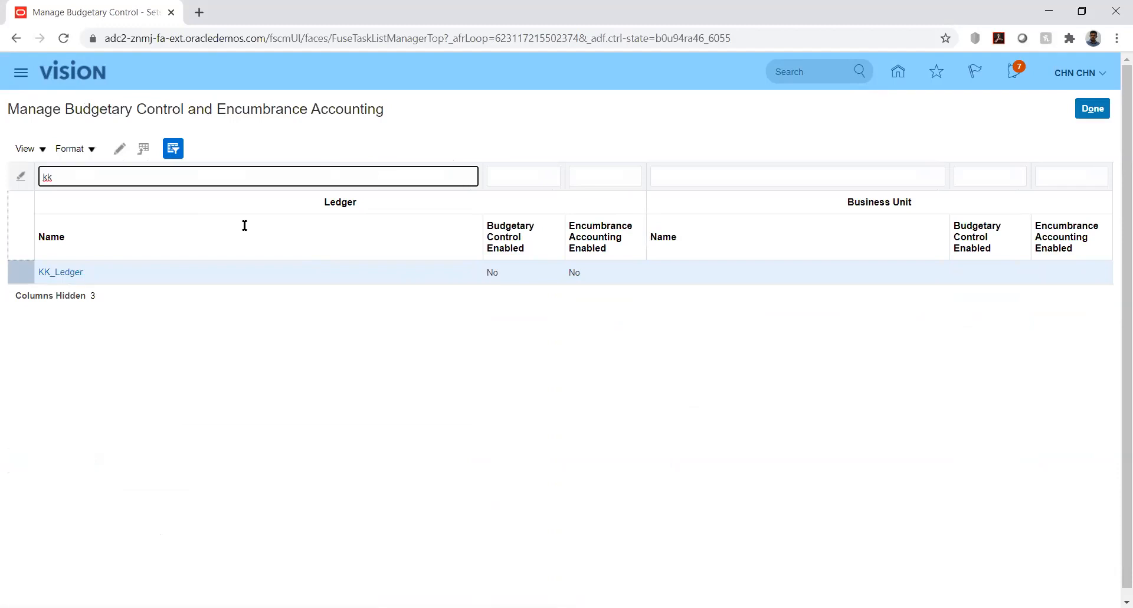
{"action": "left_click", "coordinate": [57, 273]}
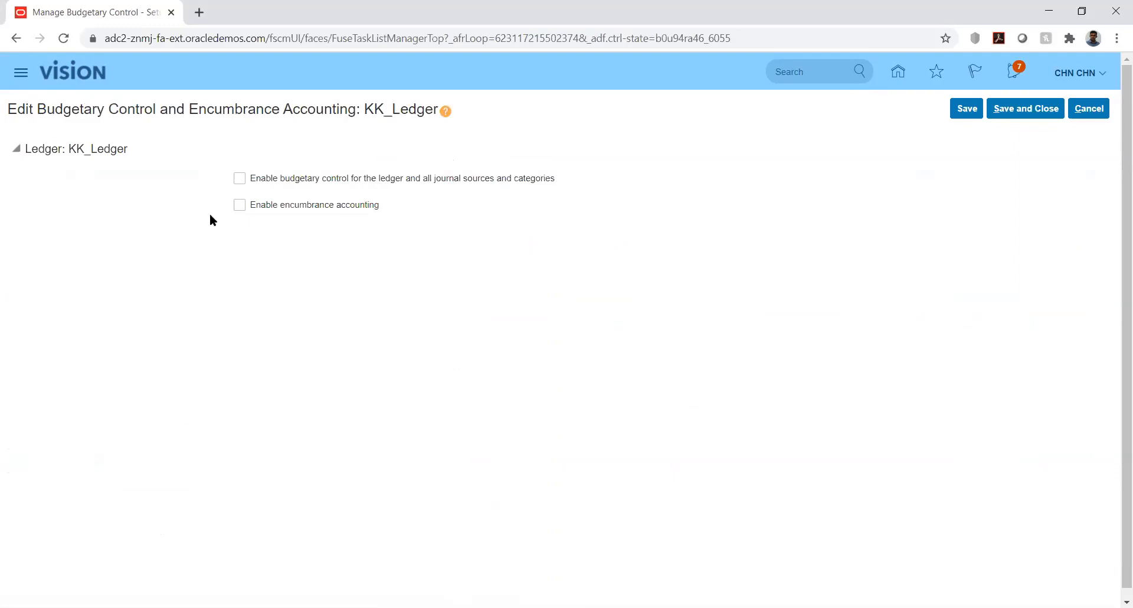
- Enable budgetary control for KK_Ledger and all journal sources and categories, accept the settings change, and save and close
{"action": "left_click", "coordinate": [240, 180]}
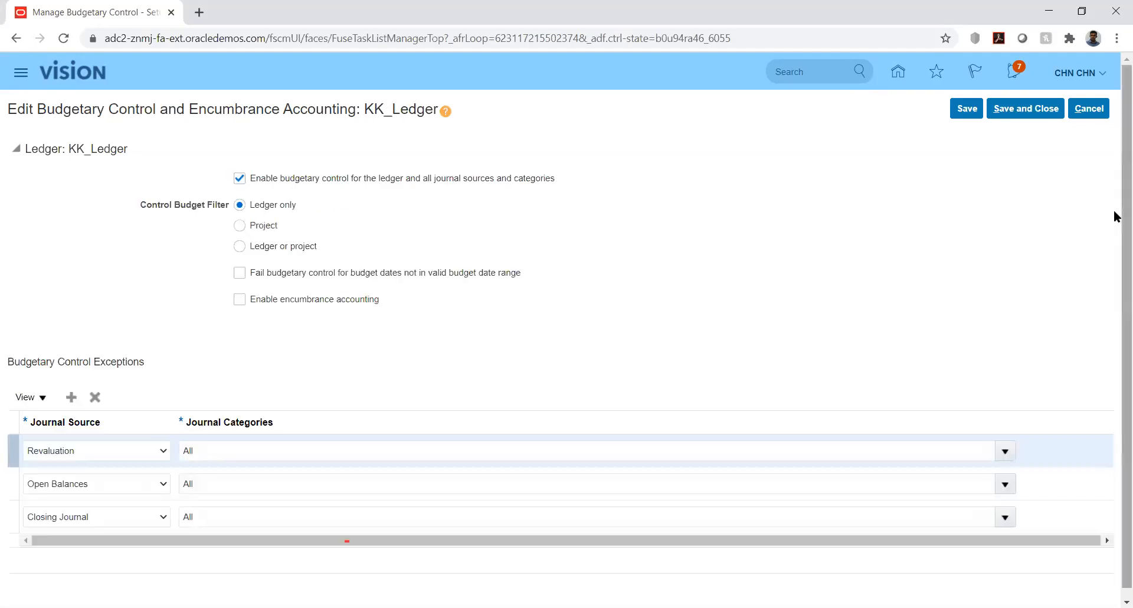
{"action": "scroll", "coordinate": [1115, 236], "scroll_direction": "down", "scroll_amount": 1}
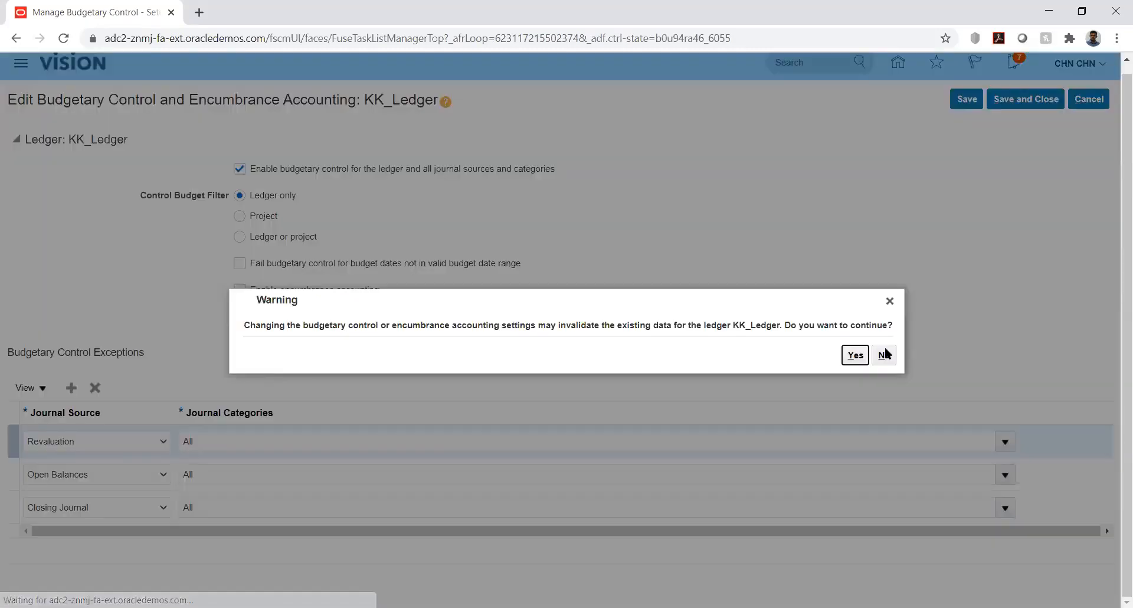
{"action": "left_click", "coordinate": [852, 355]}
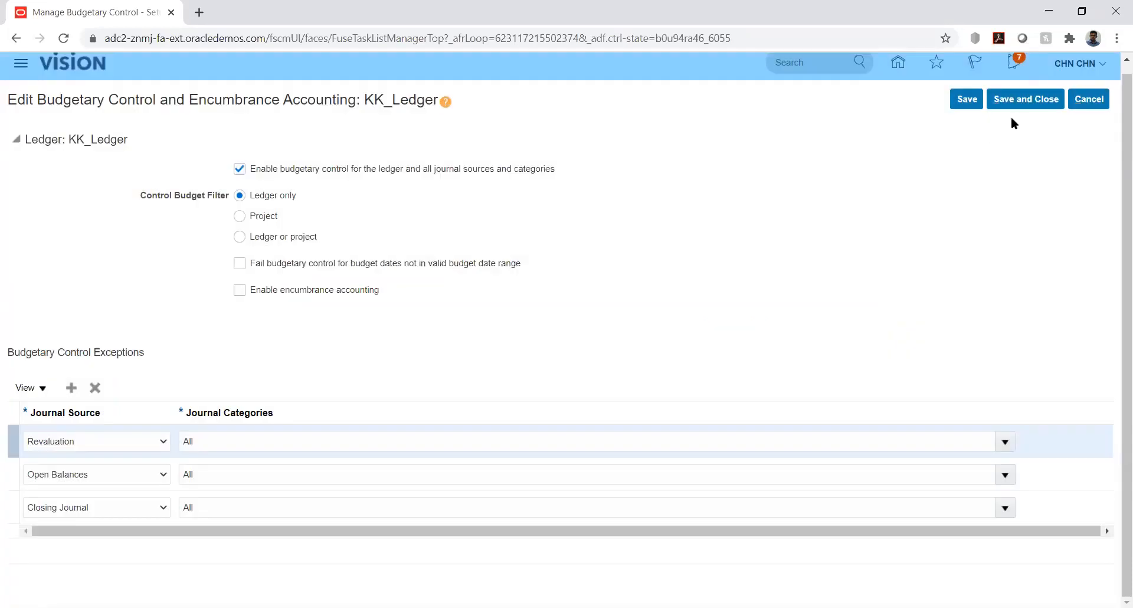
{"action": "left_click", "coordinate": [1024, 103]}
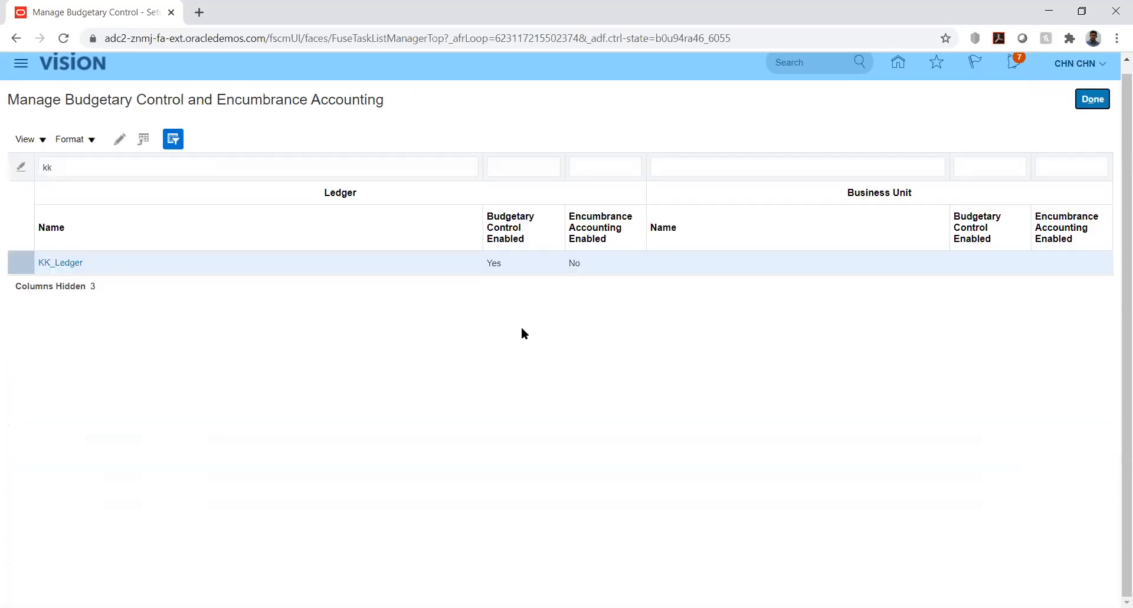
- Finish the Manage Budgetary Control task and open the Manage Budget Calendars task
{"action": "left_click", "coordinate": [1092, 99]}
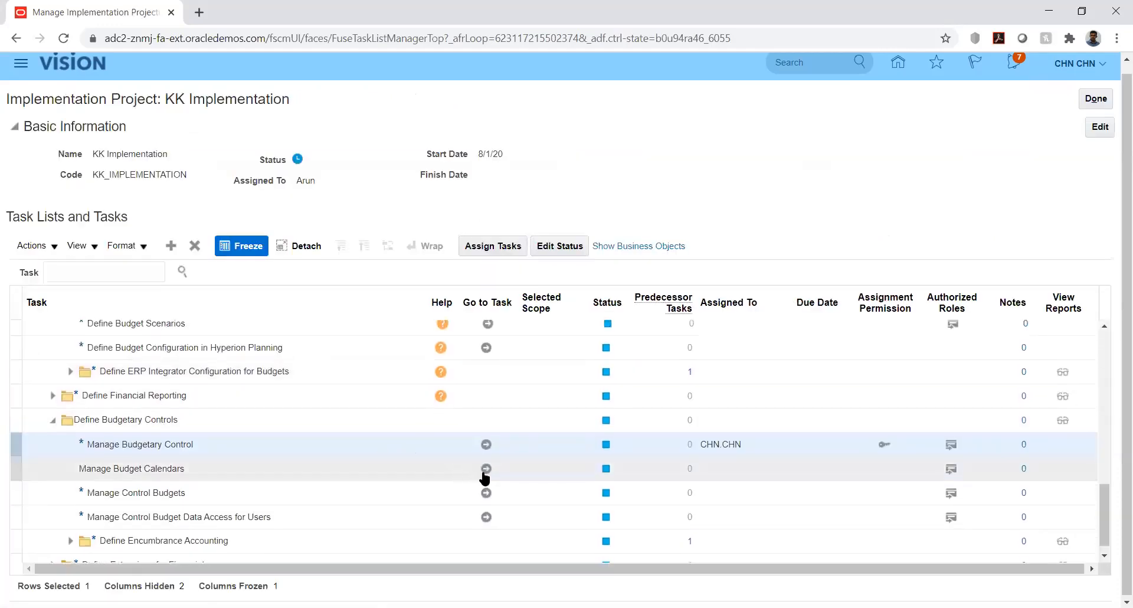
{"action": "left_click", "coordinate": [486, 469]}
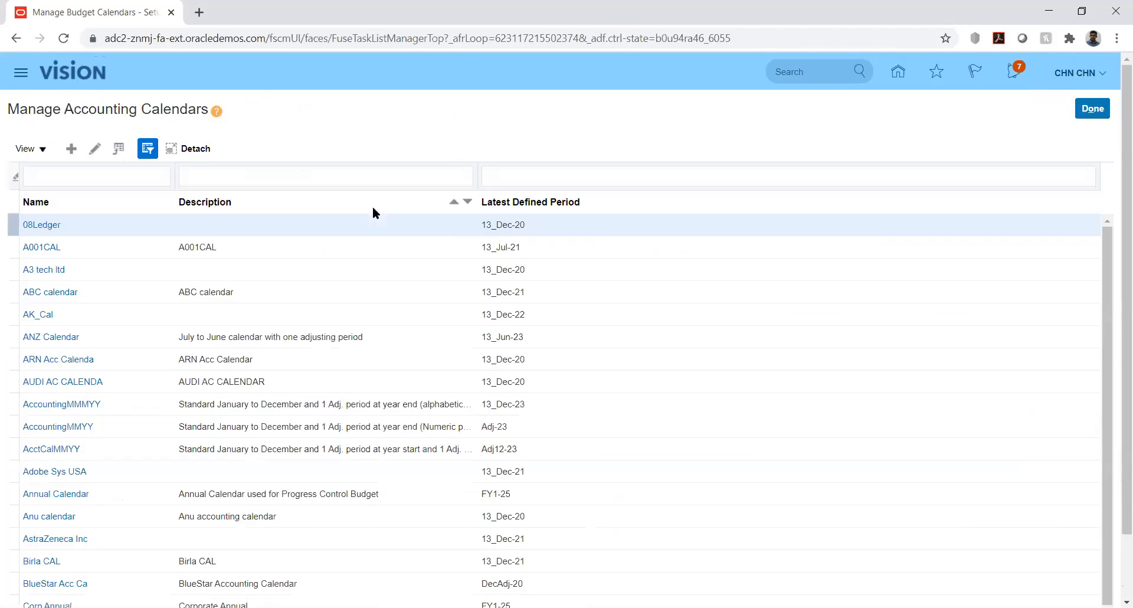
- Create a new accounting calendar and name it KK_Bud_Cal
{"action": "left_click", "coordinate": [71, 150]}
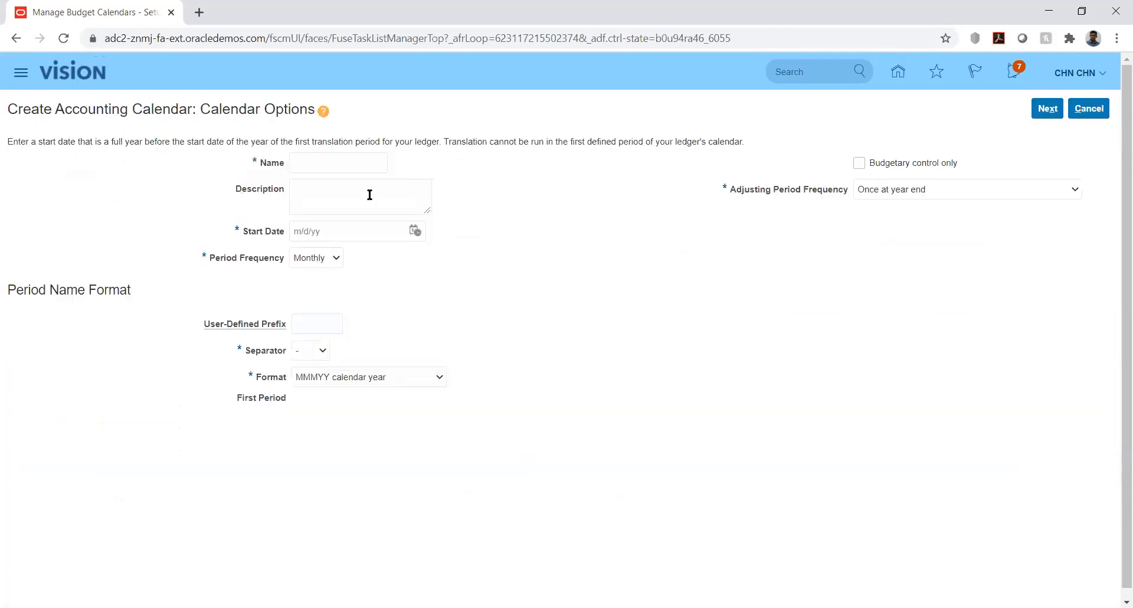
{"action": "left_click", "coordinate": [361, 161]}
{"action": "type", "text": "KK_Bud_Cal"}
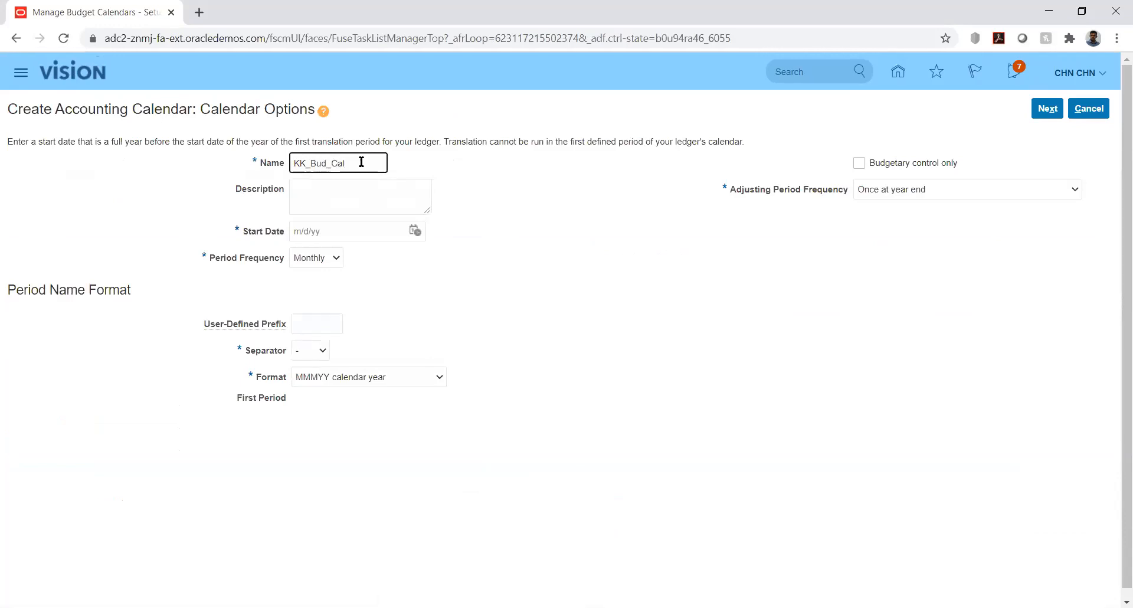
- Set the calendar's start date to 1/1/20, leaving the period frequency as Monthly
{"action": "left_click", "coordinate": [416, 229]}
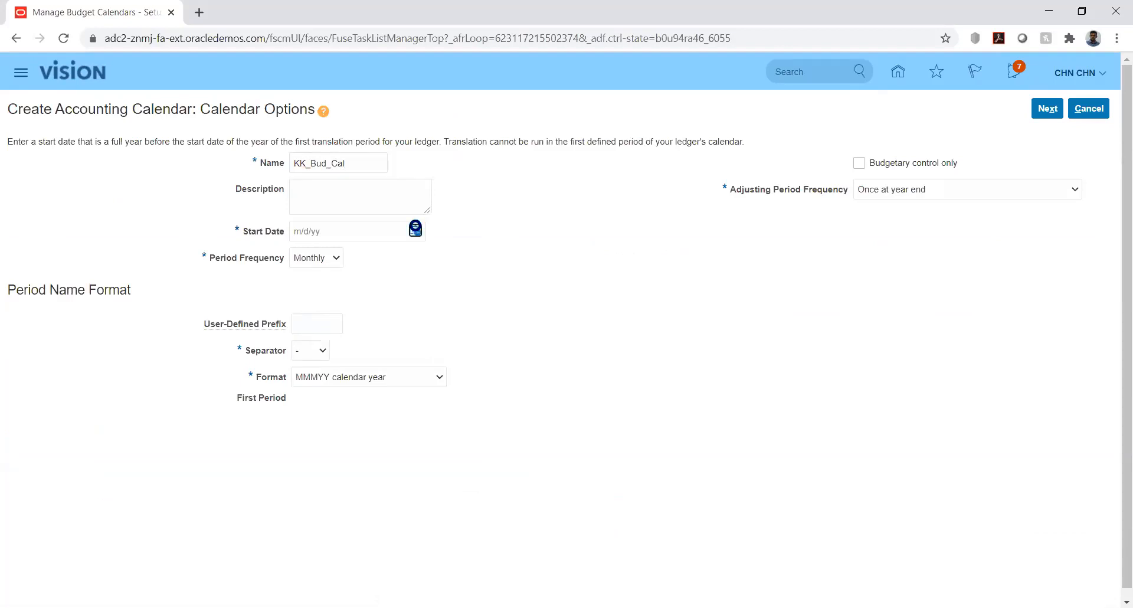
{"action": "left_click", "coordinate": [463, 256]}
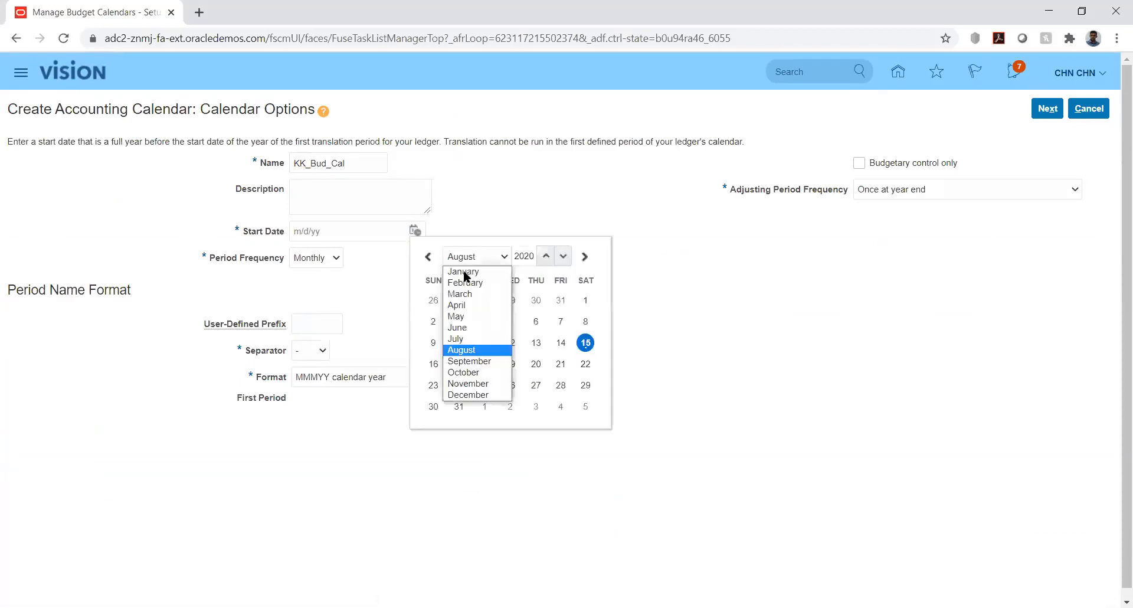
{"action": "left_click", "coordinate": [463, 269]}
{"action": "left_click", "coordinate": [511, 300]}
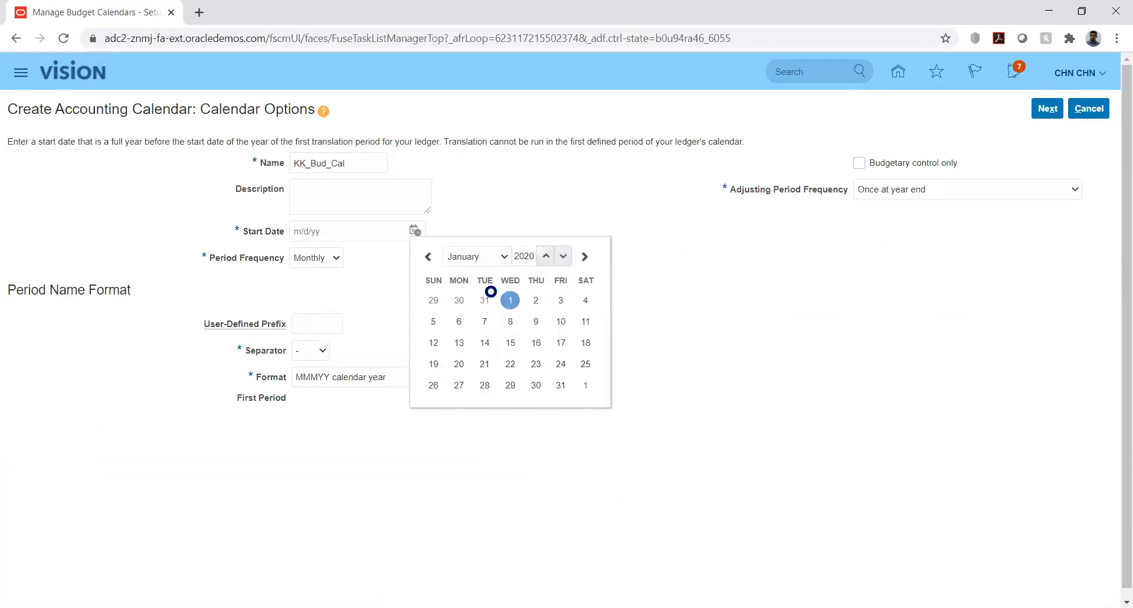
{"action": "left_click", "coordinate": [329, 259]}
{"action": "left_click", "coordinate": [431, 275]}
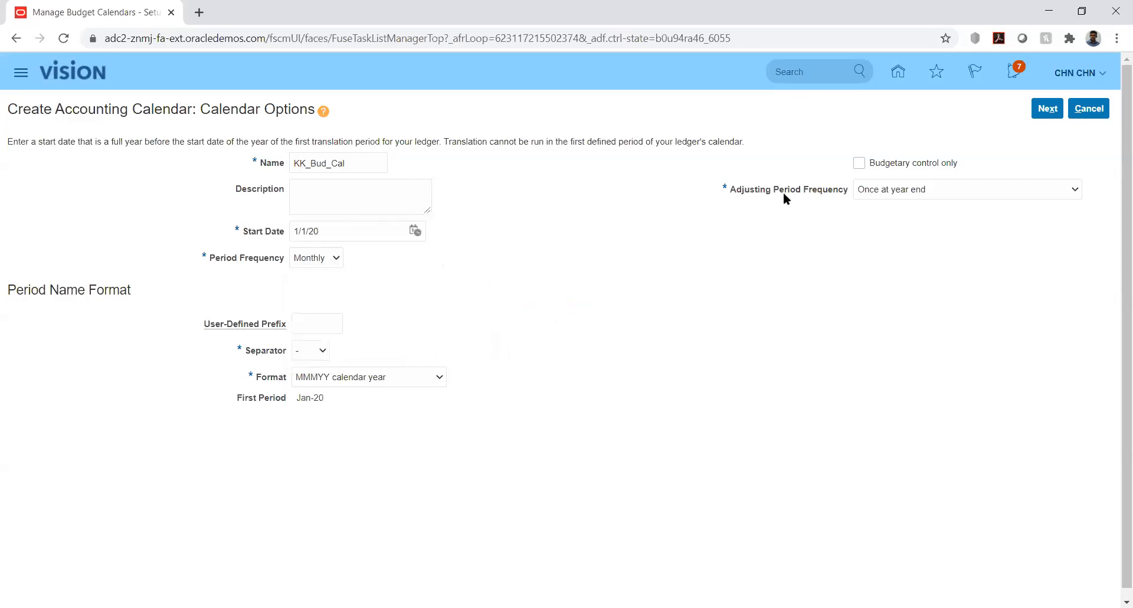
- Mark the calendar as budgetary control only with 12 periods and continue to its period details
{"action": "left_click", "coordinate": [858, 164]}
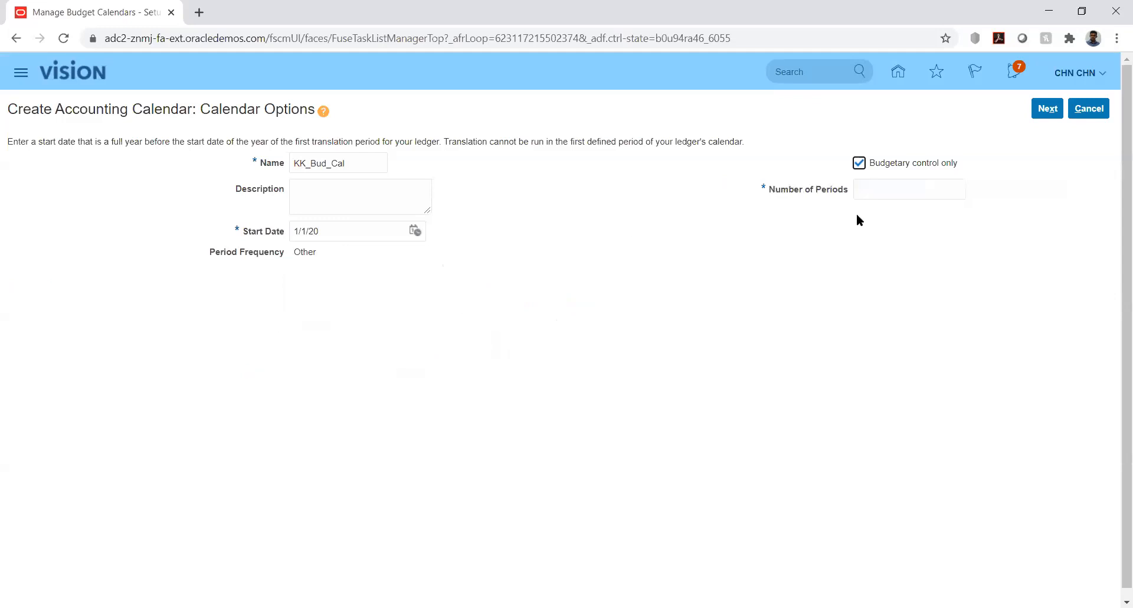
{"action": "left_click", "coordinate": [889, 189]}
{"action": "type", "text": "12"}
{"action": "left_click", "coordinate": [841, 225]}
{"action": "left_click", "coordinate": [1048, 110]}
{"action": "left_click", "coordinate": [1046, 110]}
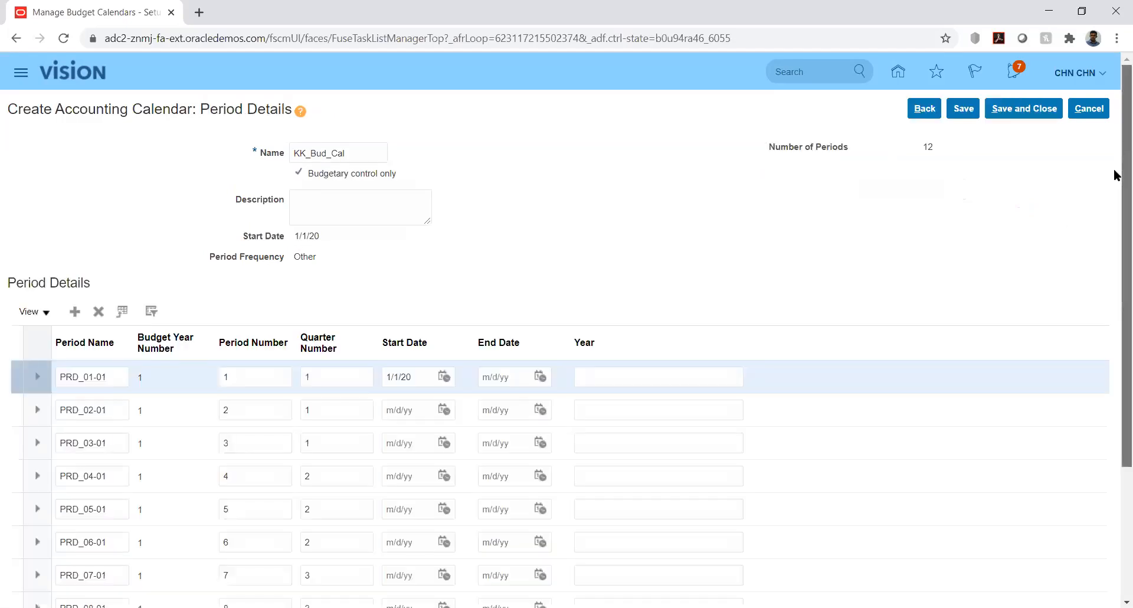
- Set the end date of period PRD_01-01 to 1/31/20
{"action": "scroll", "coordinate": [1117, 212], "scroll_direction": "down", "scroll_amount": 3}
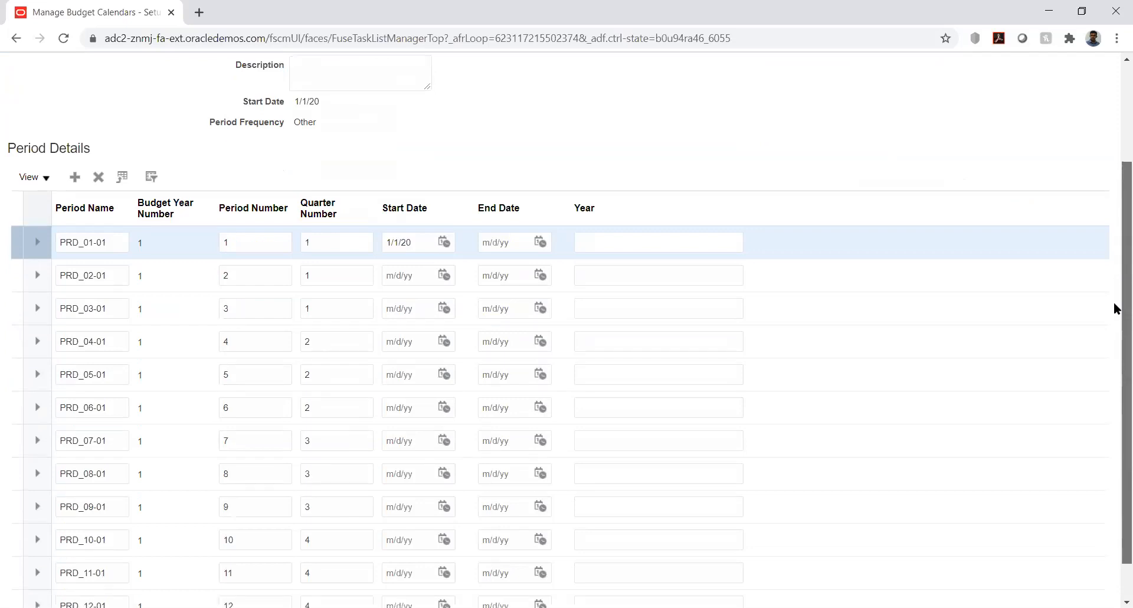
{"action": "left_click_drag", "start_coordinate": [1114, 304], "coordinate": [1115, 339]}
{"action": "left_click_drag", "start_coordinate": [1117, 299], "coordinate": [1104, 188]}
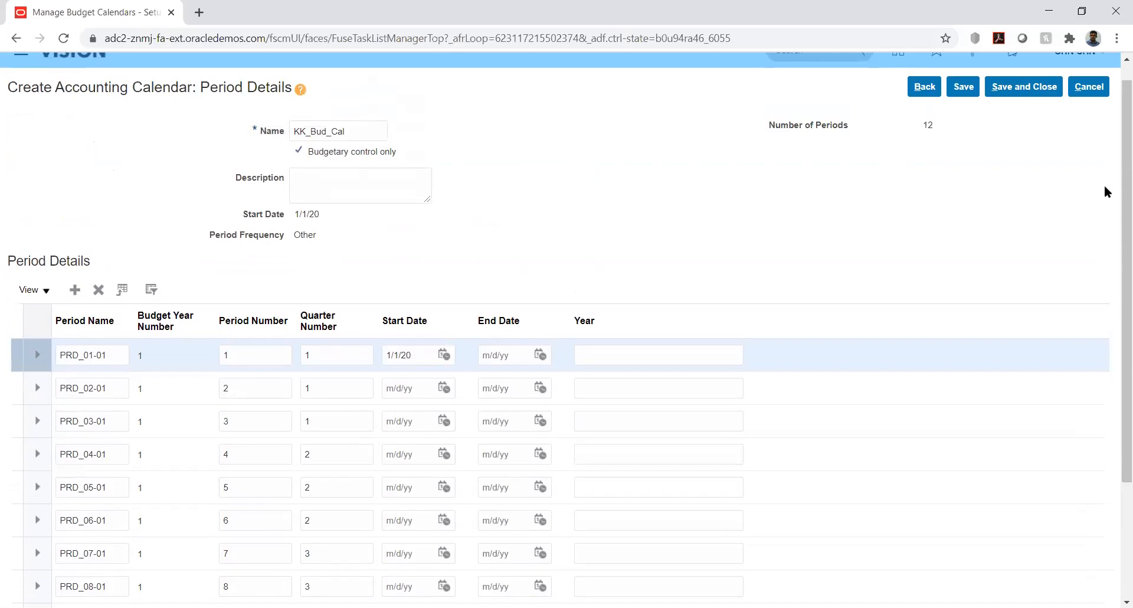
{"action": "left_click", "coordinate": [540, 354]}
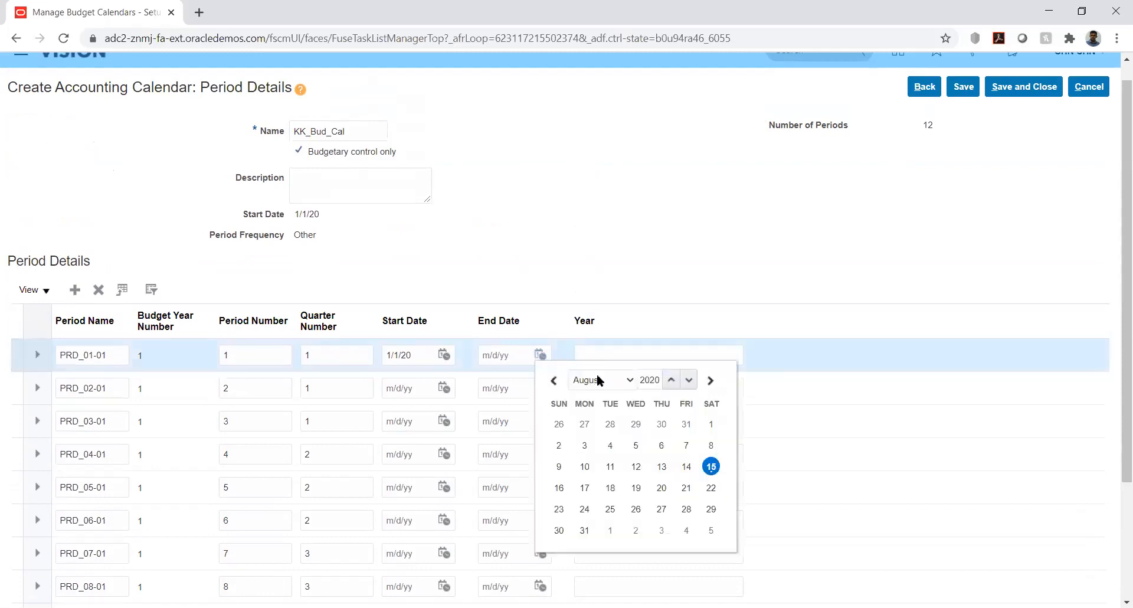
{"action": "left_click", "coordinate": [598, 377]}
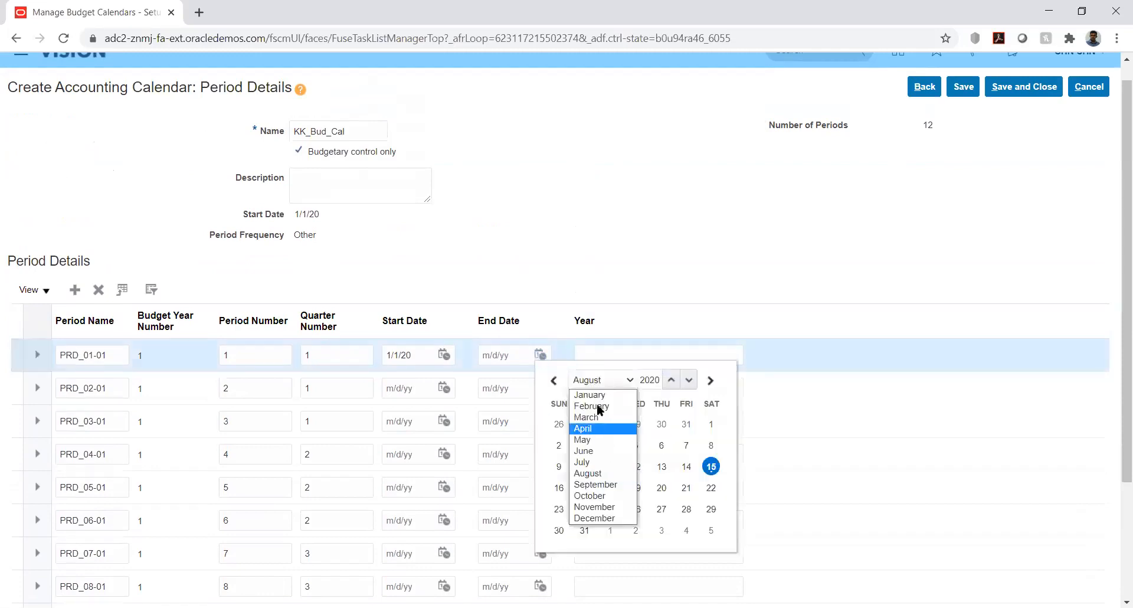
{"action": "left_click", "coordinate": [600, 395]}
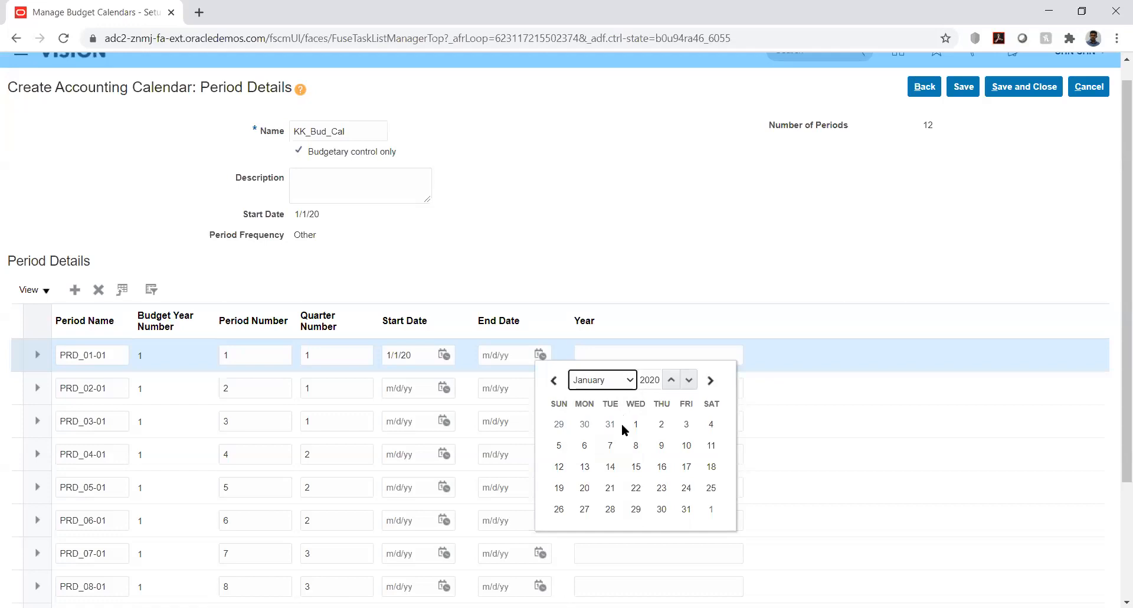
{"action": "left_click", "coordinate": [685, 510]}
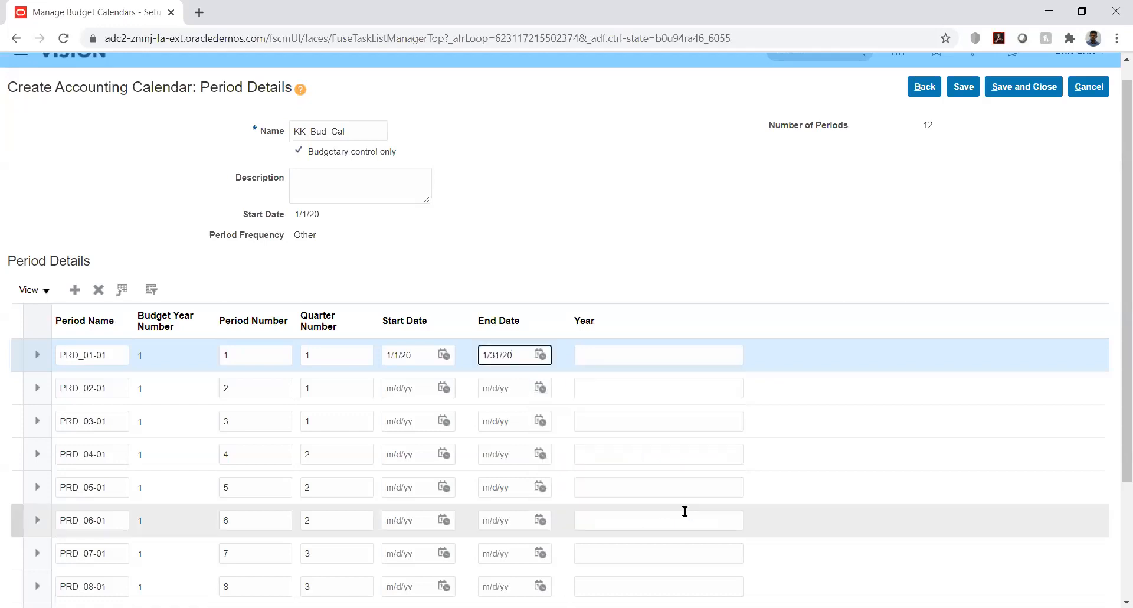
{"action": "left_click", "coordinate": [669, 265]}
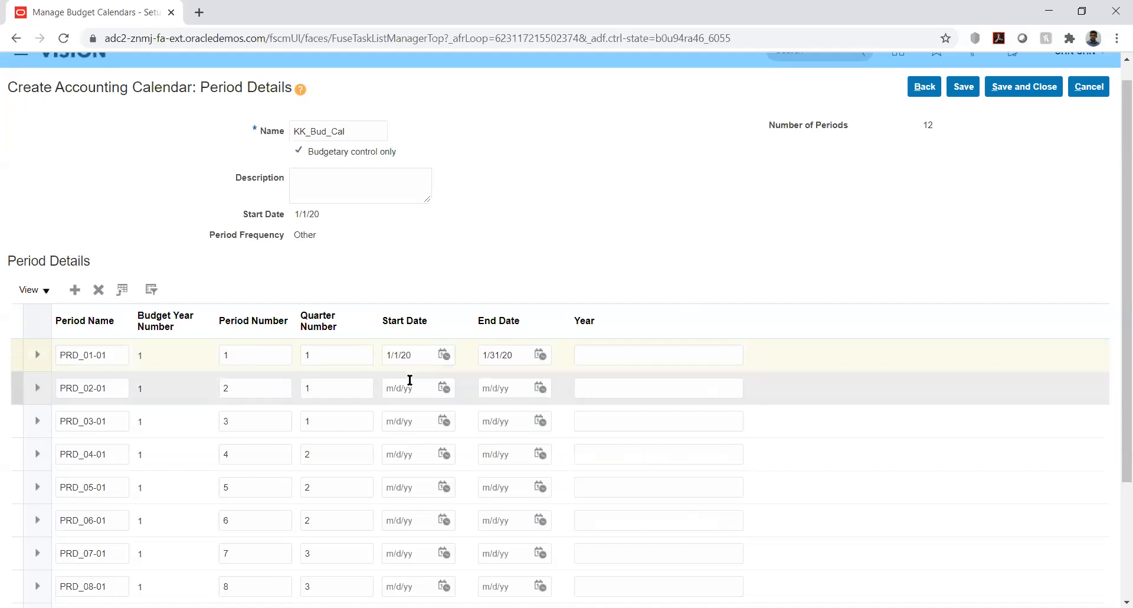
- Give period PRD_02-01 a start date of 2/1/20 and an end date of 2/29/20
{"action": "left_click", "coordinate": [444, 388]}
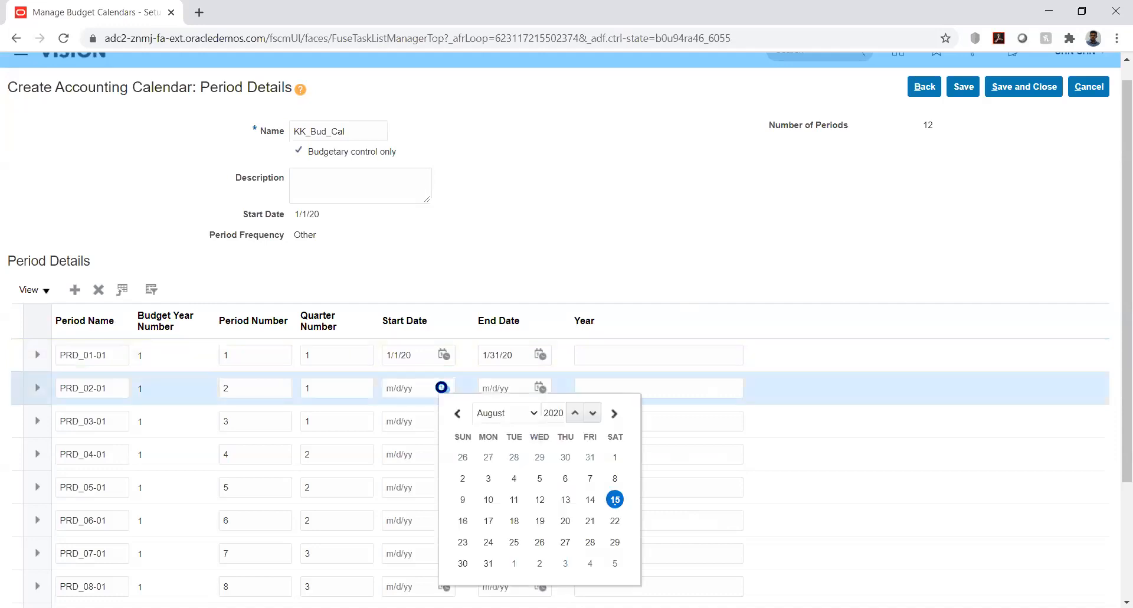
{"action": "left_click", "coordinate": [522, 414]}
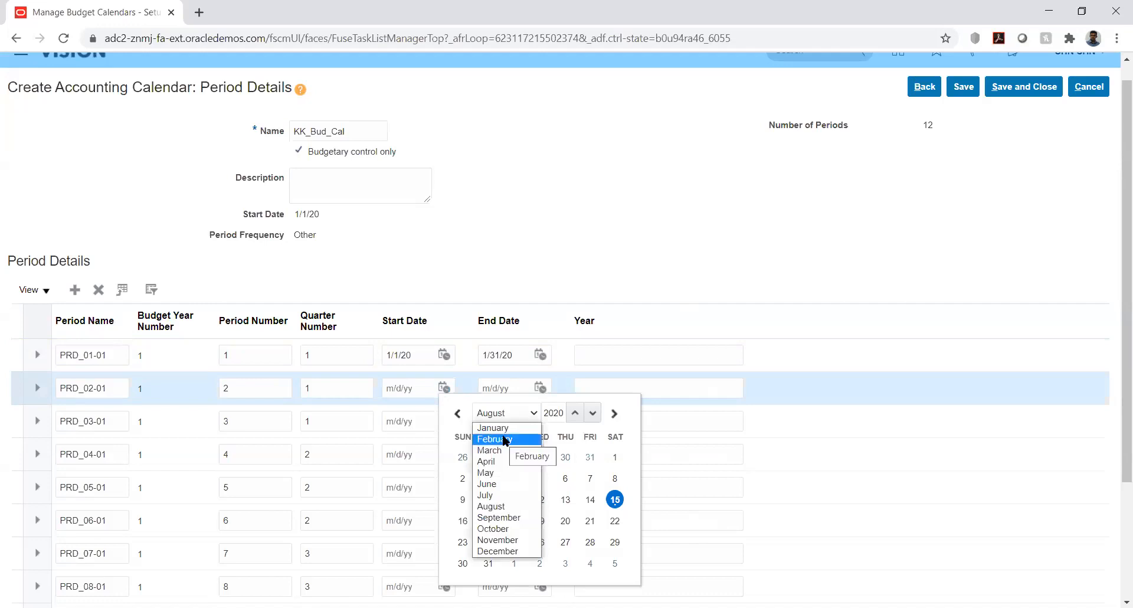
{"action": "left_click", "coordinate": [504, 440]}
{"action": "left_click", "coordinate": [615, 457]}
{"action": "left_click", "coordinate": [541, 388]}
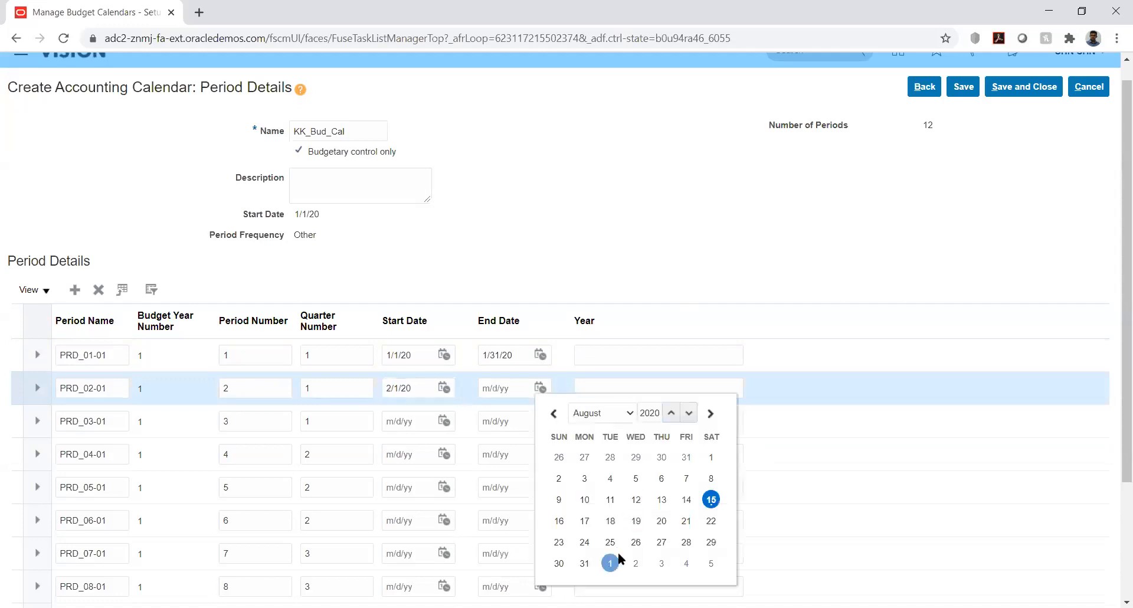
{"action": "left_click", "coordinate": [614, 413]}
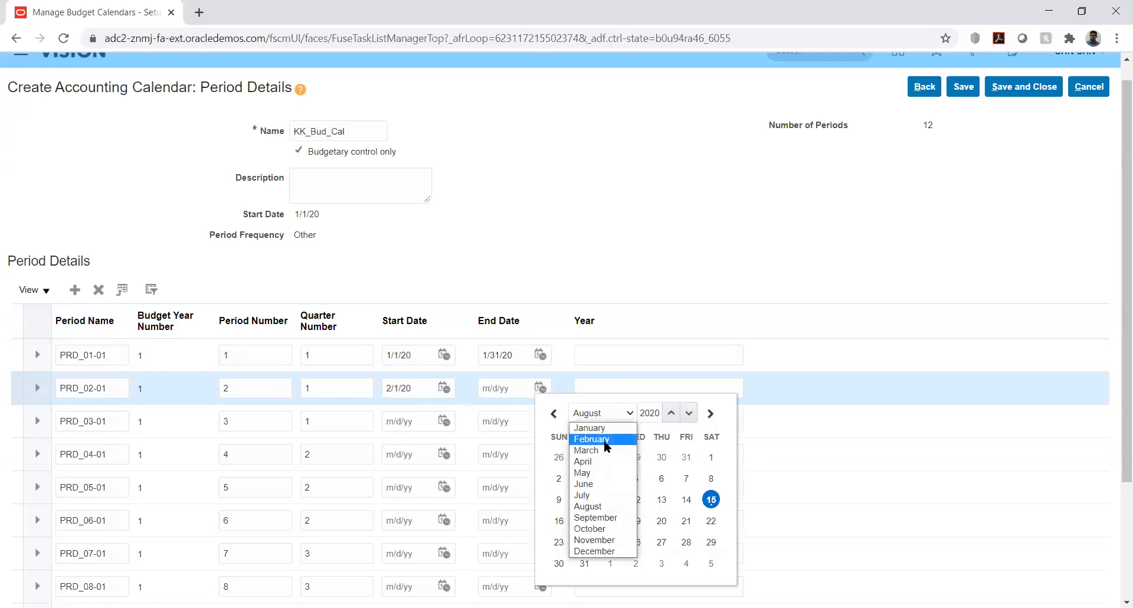
{"action": "left_click", "coordinate": [604, 440]}
{"action": "left_click", "coordinate": [711, 542]}
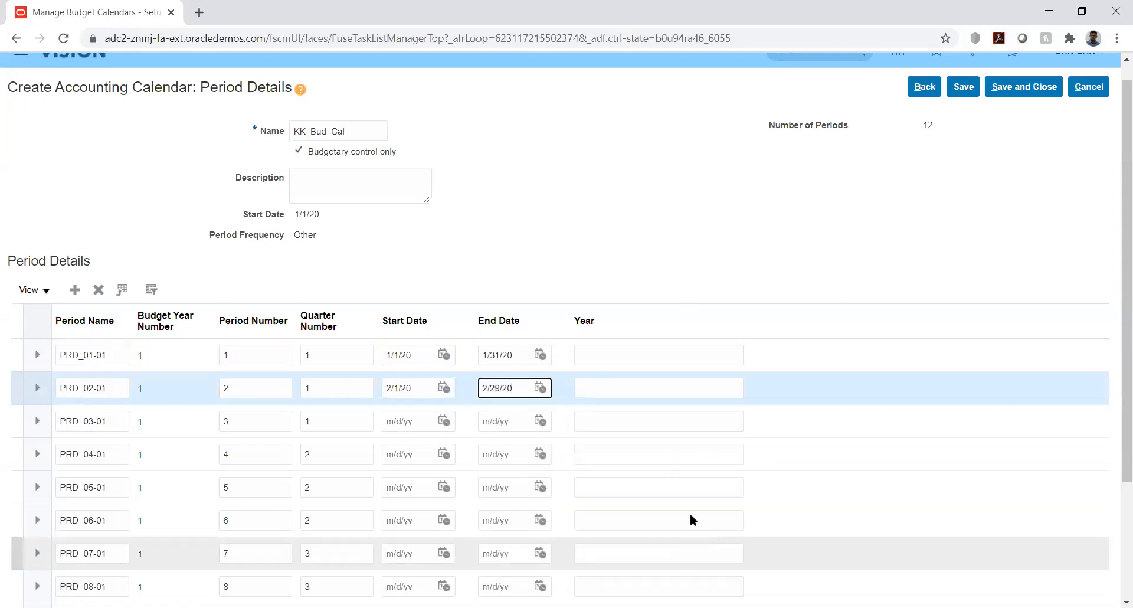
- Enter 2020 as the year for periods PRD_01-01 and PRD_02-01
{"action": "left_click", "coordinate": [642, 354]}
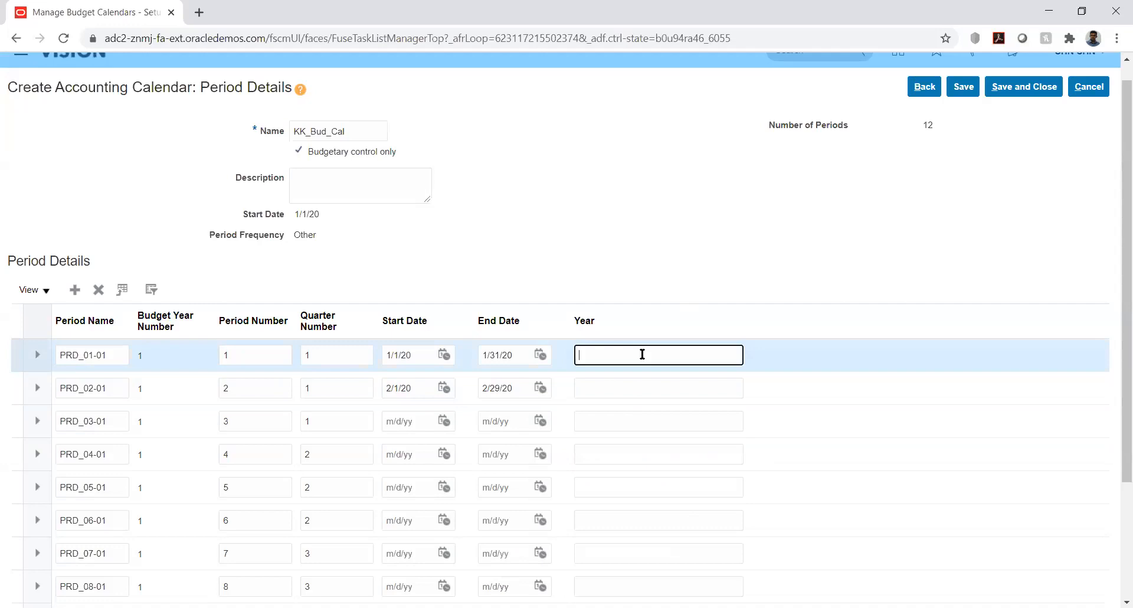
{"action": "type", "text": "2020"}
{"action": "left_click", "coordinate": [624, 383]}
{"action": "type", "text": "202"}
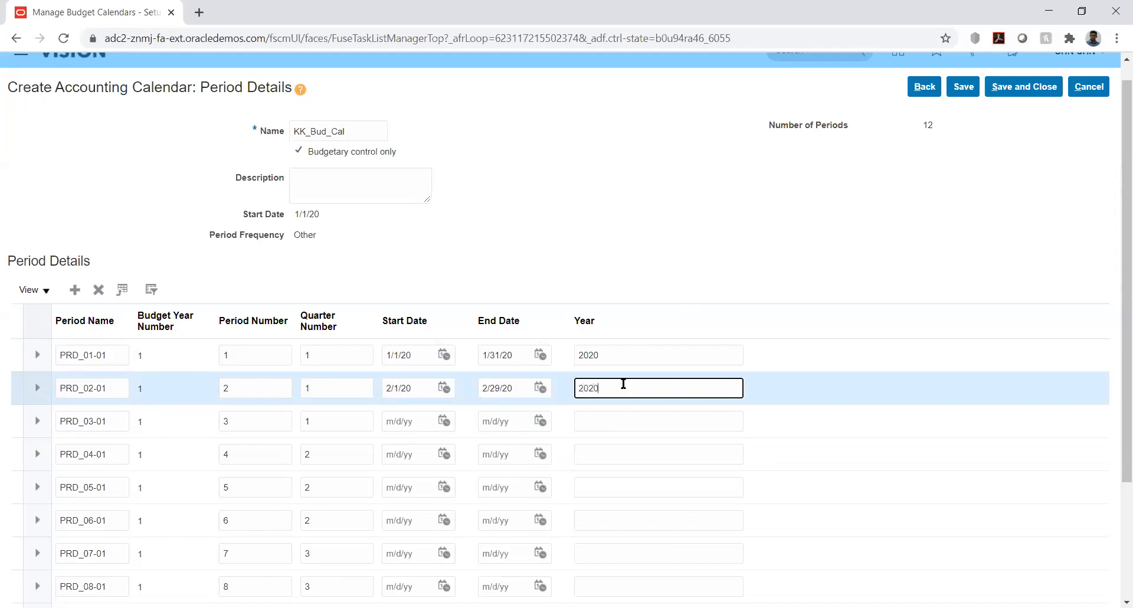
- Fill in period PRD_03-01 with start date 3/1/20, end date 3/31/20 and year 2020
{"action": "left_click", "coordinate": [444, 420]}
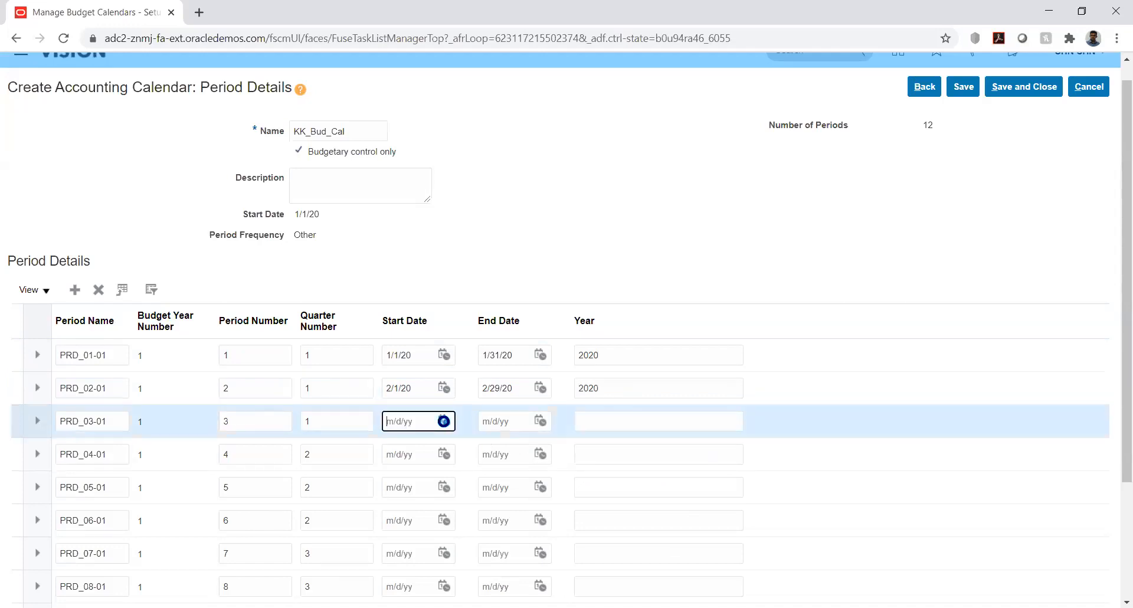
{"action": "left_click", "coordinate": [522, 239]}
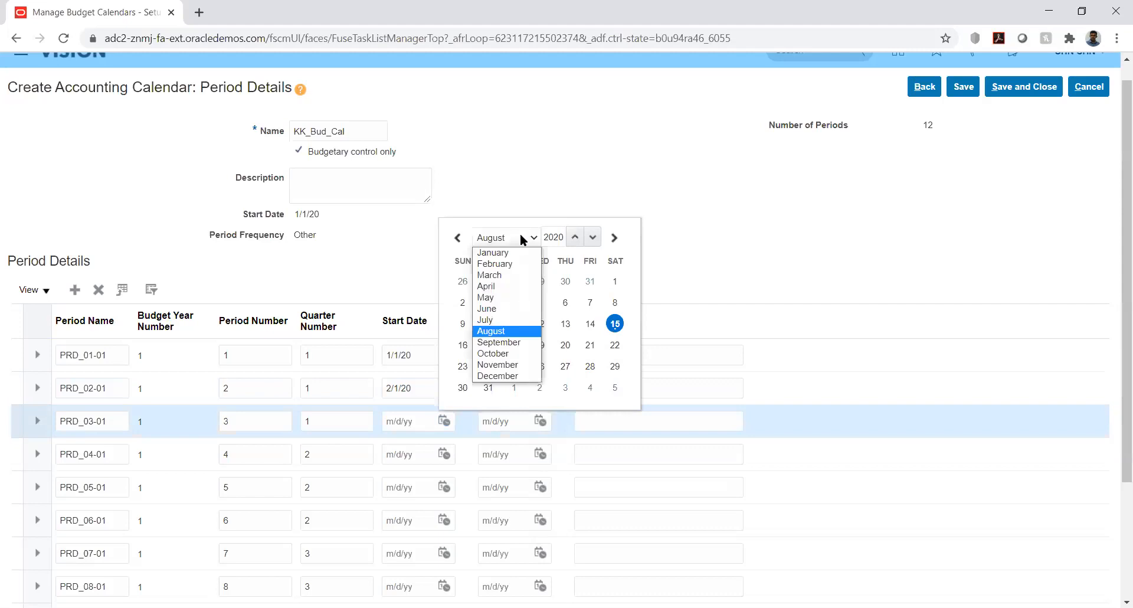
{"action": "left_click", "coordinate": [490, 275]}
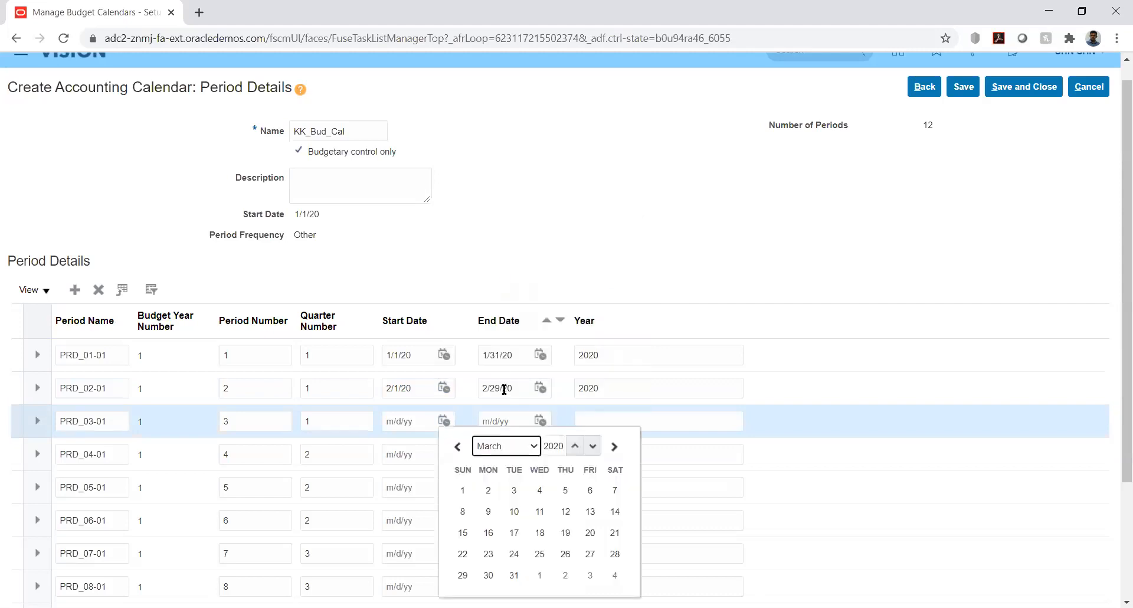
{"action": "left_click", "coordinate": [462, 492]}
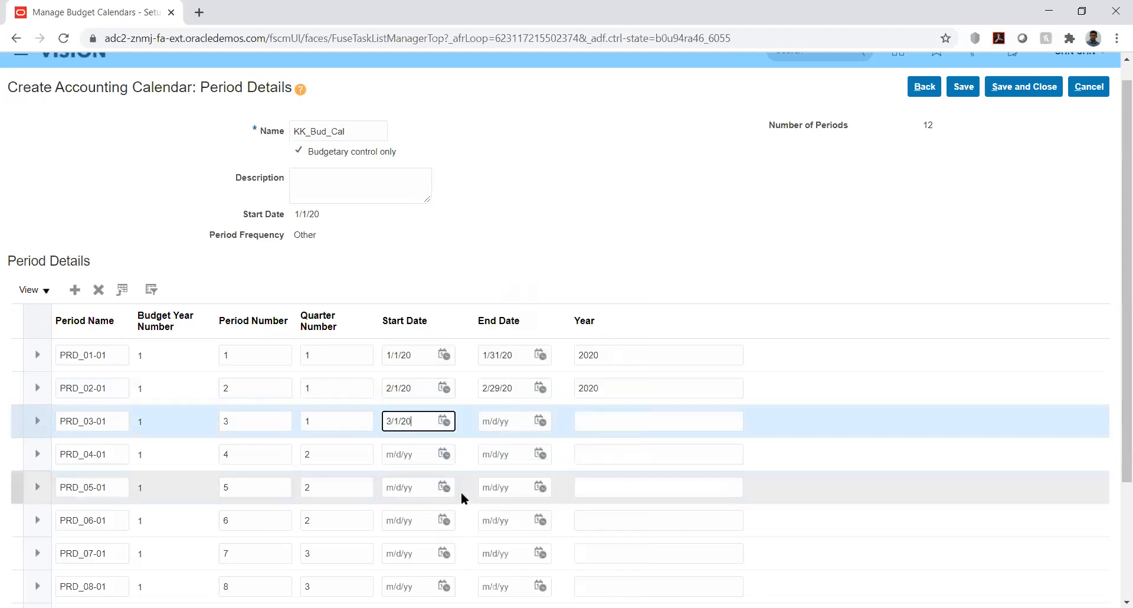
{"action": "left_click", "coordinate": [540, 421]}
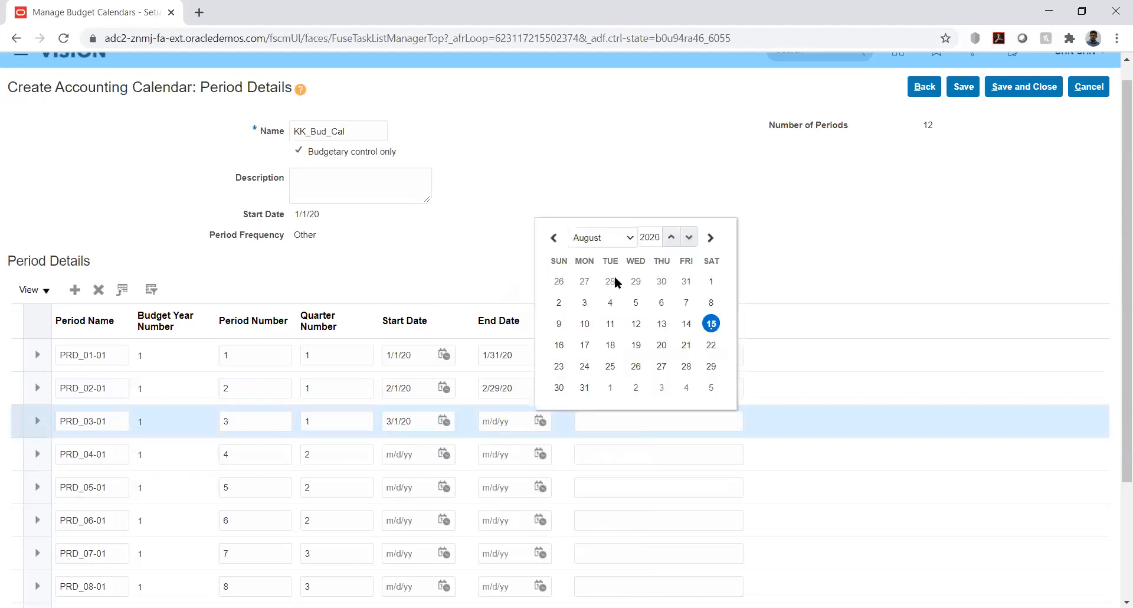
{"action": "left_click", "coordinate": [628, 236]}
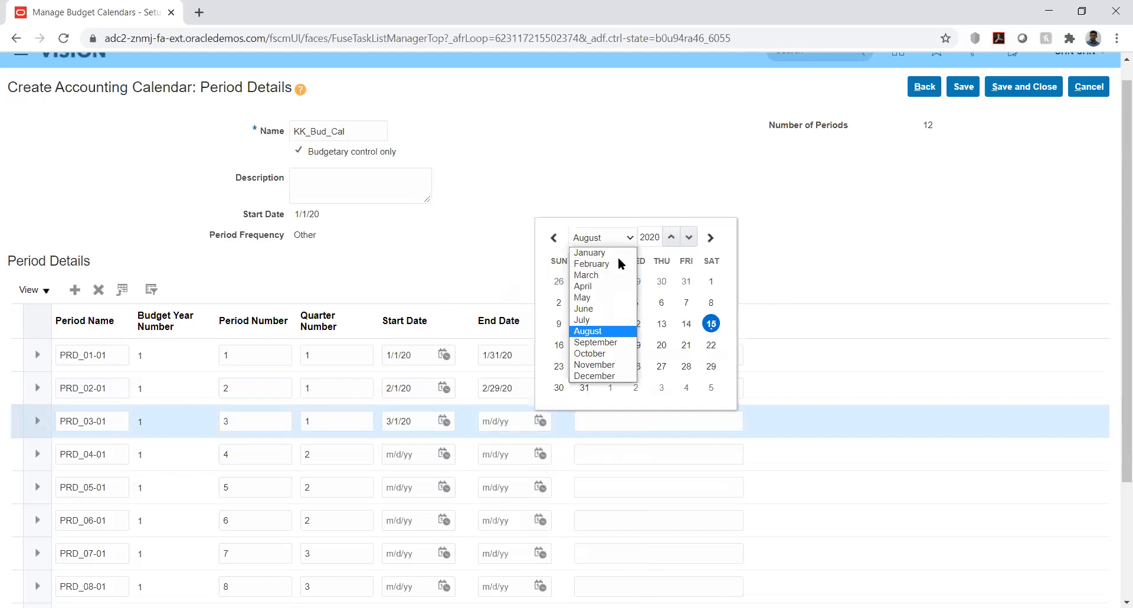
{"action": "left_click", "coordinate": [602, 275]}
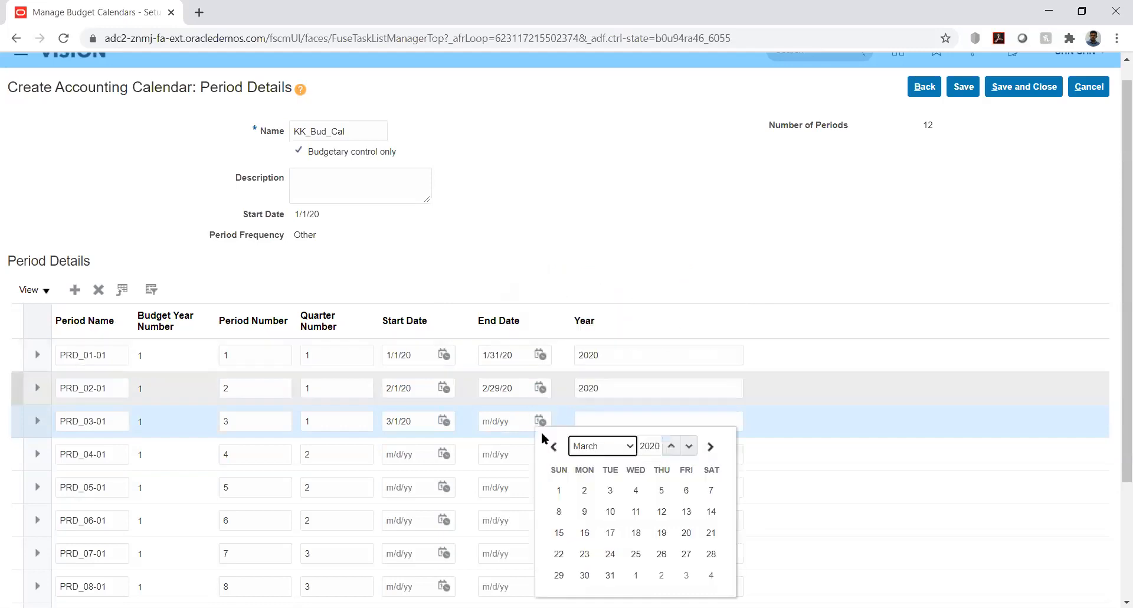
{"action": "left_click", "coordinate": [608, 576]}
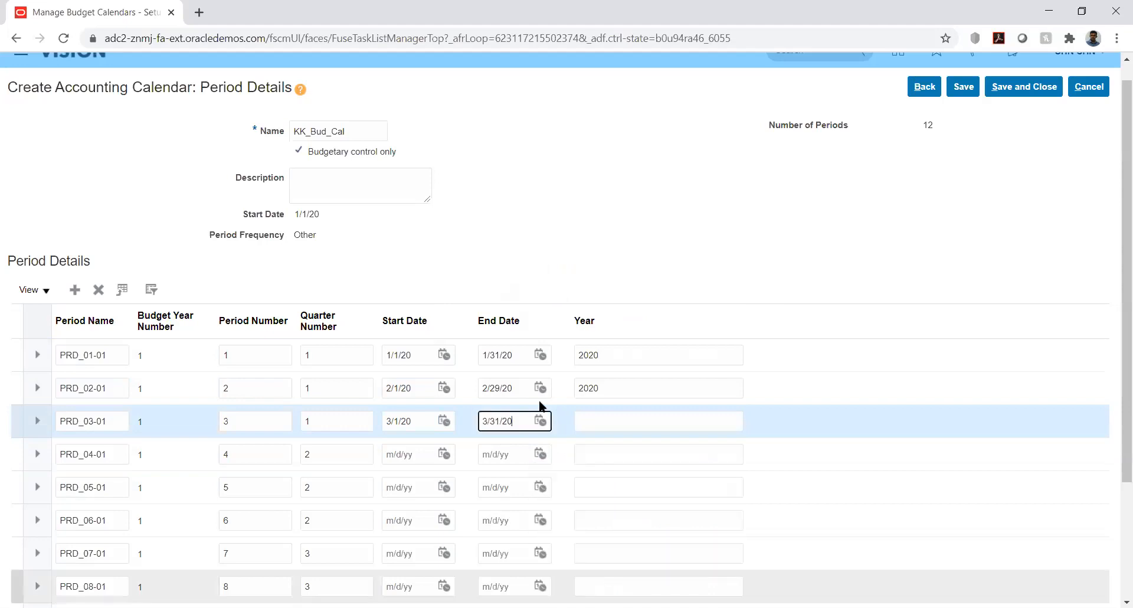
{"action": "left_click", "coordinate": [614, 419]}
{"action": "type", "text": "2020"}
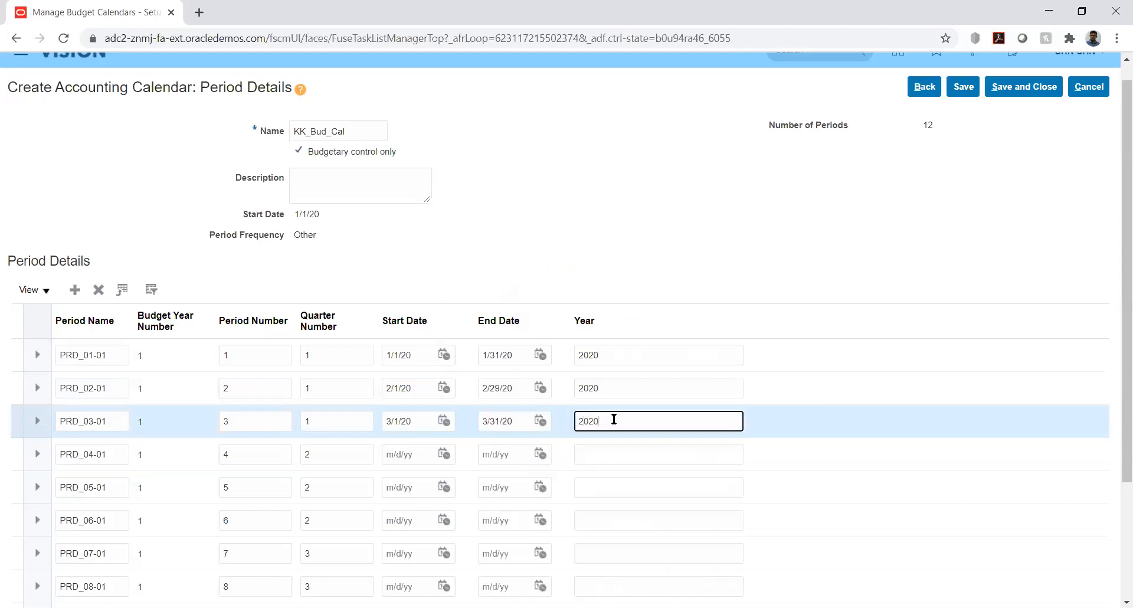
- Fill in period PRD_04-01 with start date 4/1/20, end date 4/30/20 and year 2020
{"action": "left_click", "coordinate": [444, 454]}
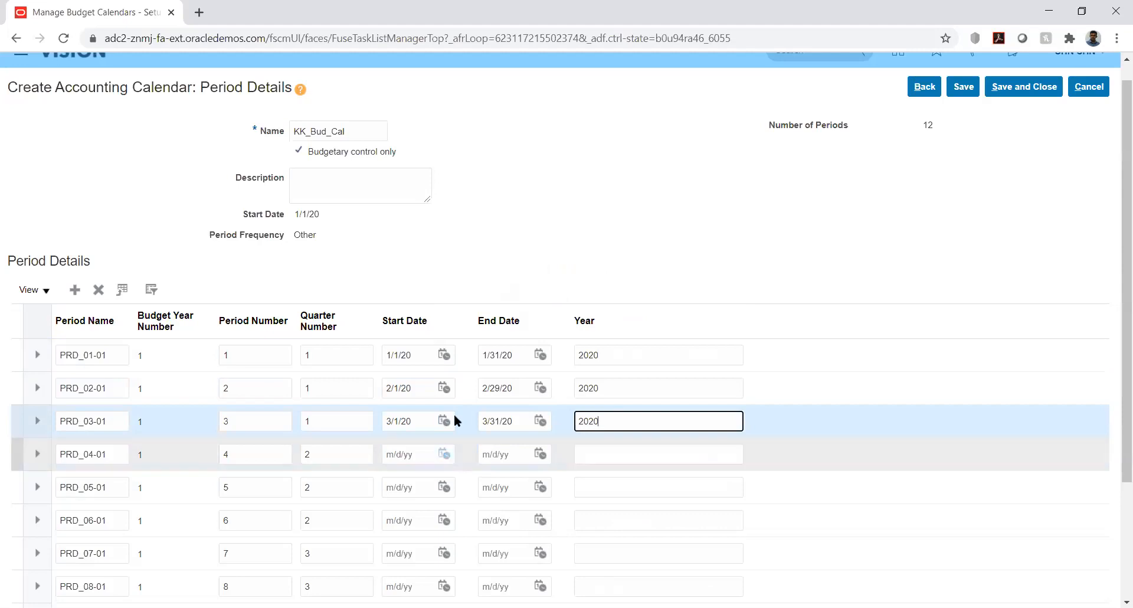
{"action": "left_click", "coordinate": [511, 271]}
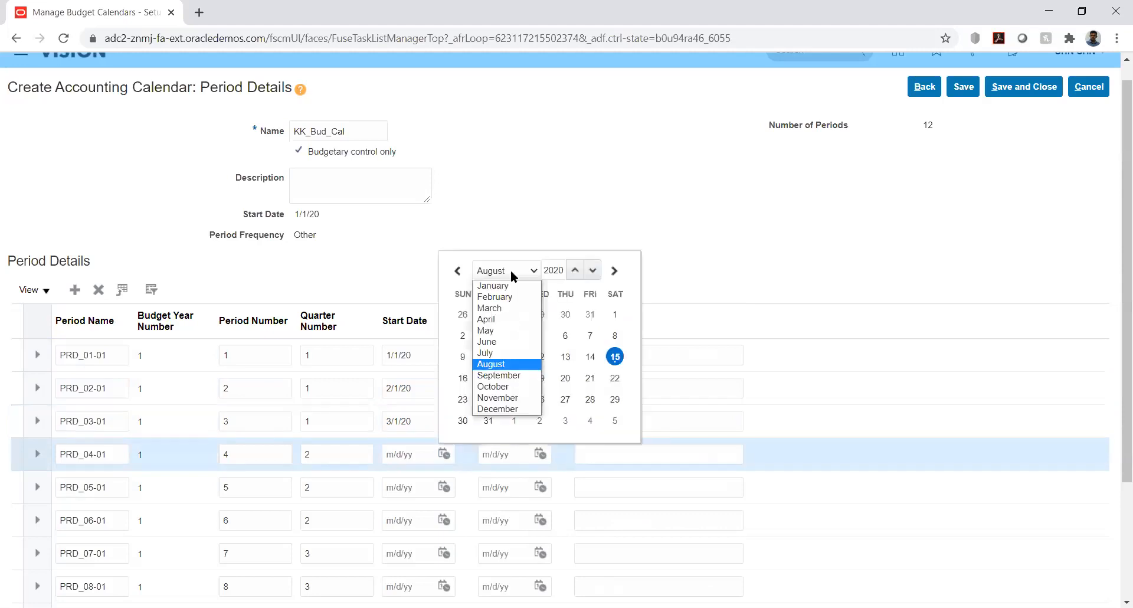
{"action": "left_click", "coordinate": [490, 320]}
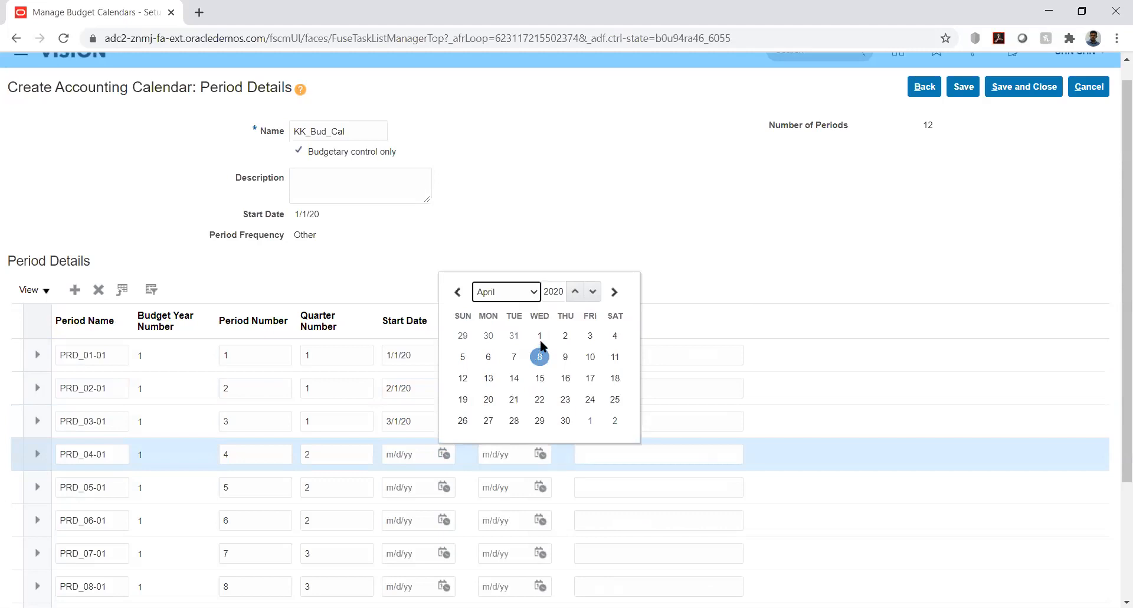
{"action": "left_click", "coordinate": [539, 336]}
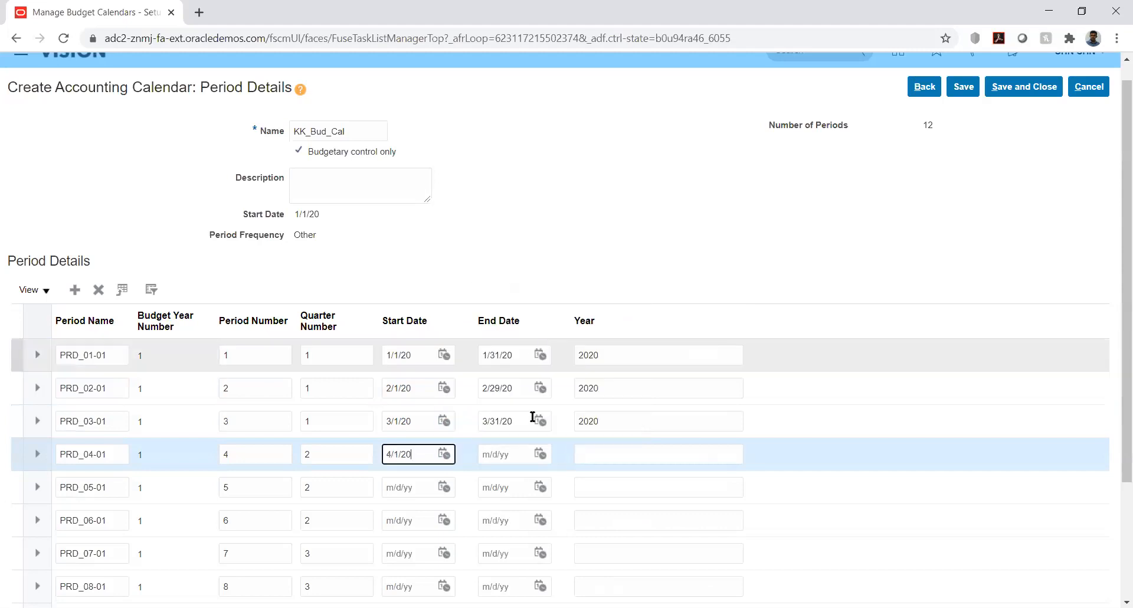
{"action": "left_click", "coordinate": [539, 454]}
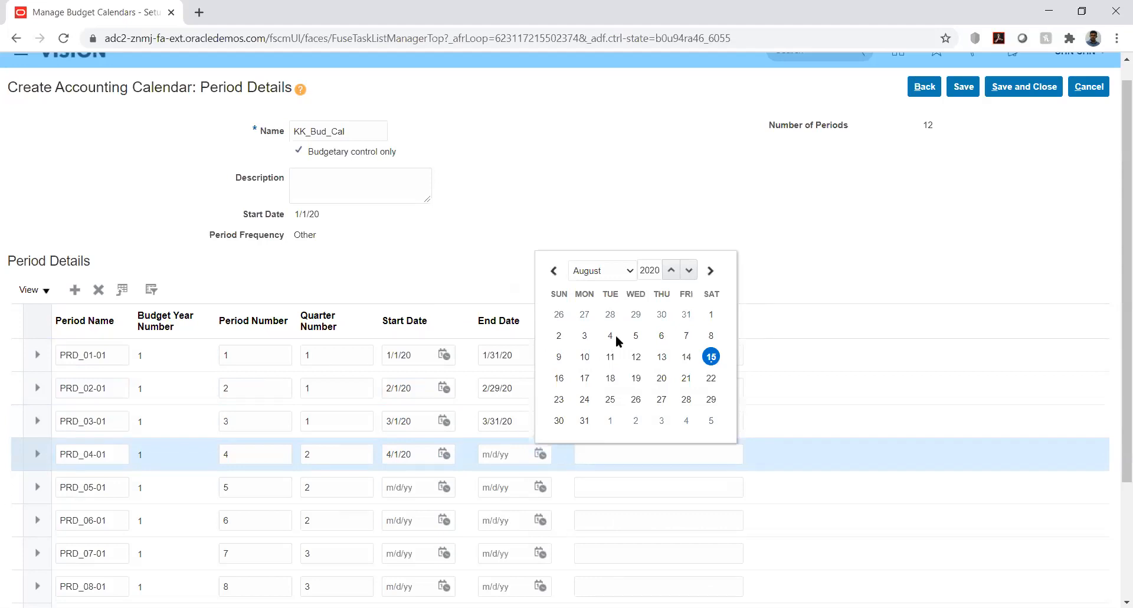
{"action": "left_click", "coordinate": [630, 270]}
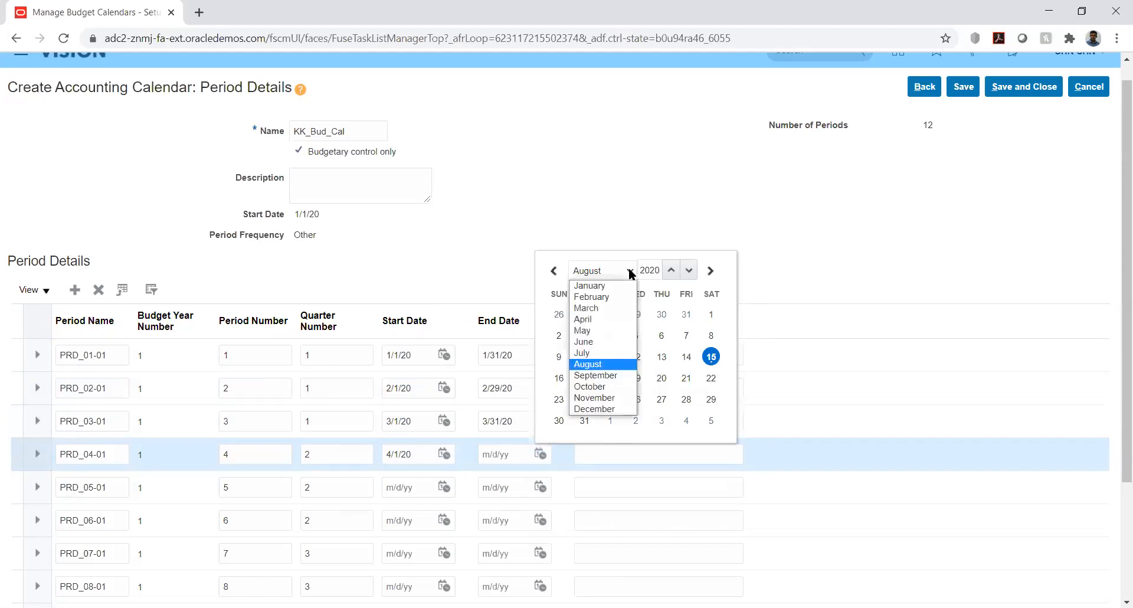
{"action": "left_click", "coordinate": [612, 322]}
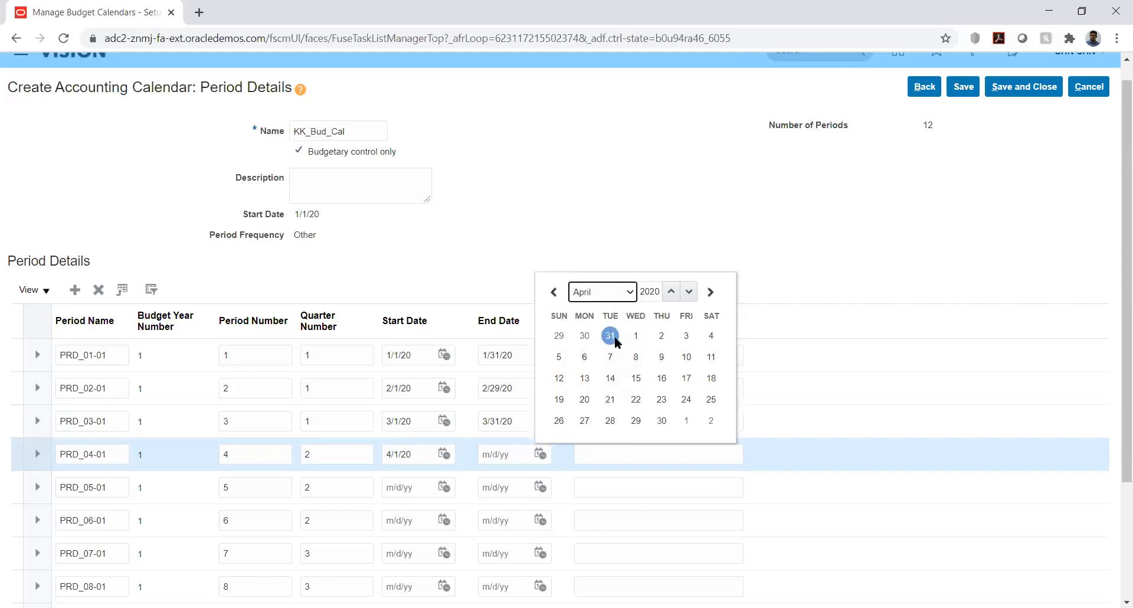
{"action": "left_click", "coordinate": [661, 420]}
{"action": "left_click", "coordinate": [594, 454]}
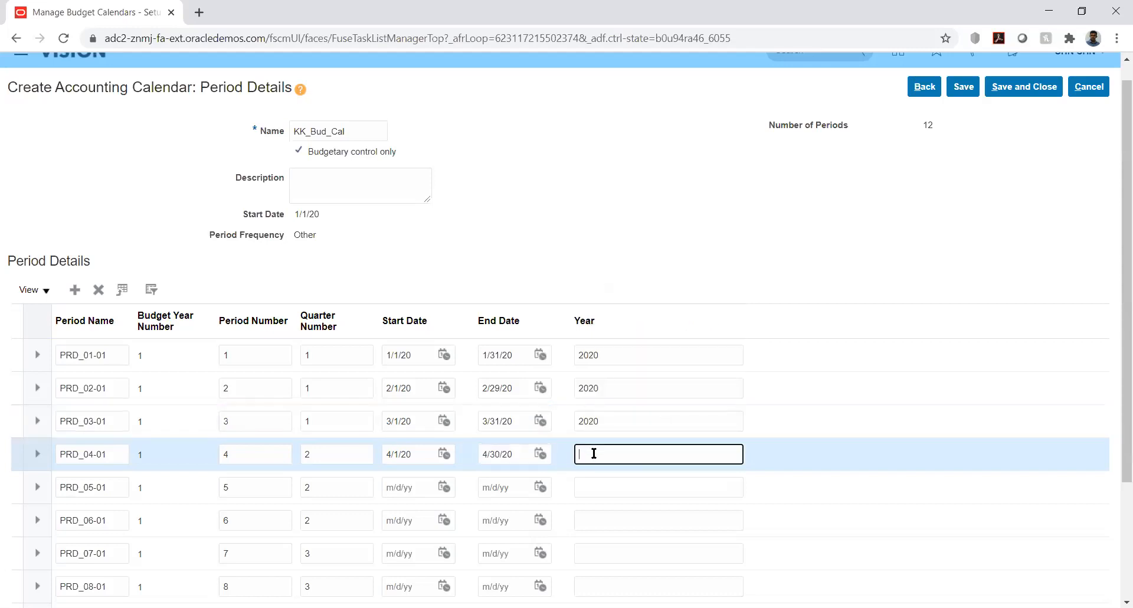
{"action": "type", "text": "2020"}
- Fill in period PRD_05-01 with start date 5/1/20, end date 5/31/20 and year 2020
{"action": "left_click", "coordinate": [445, 487]}
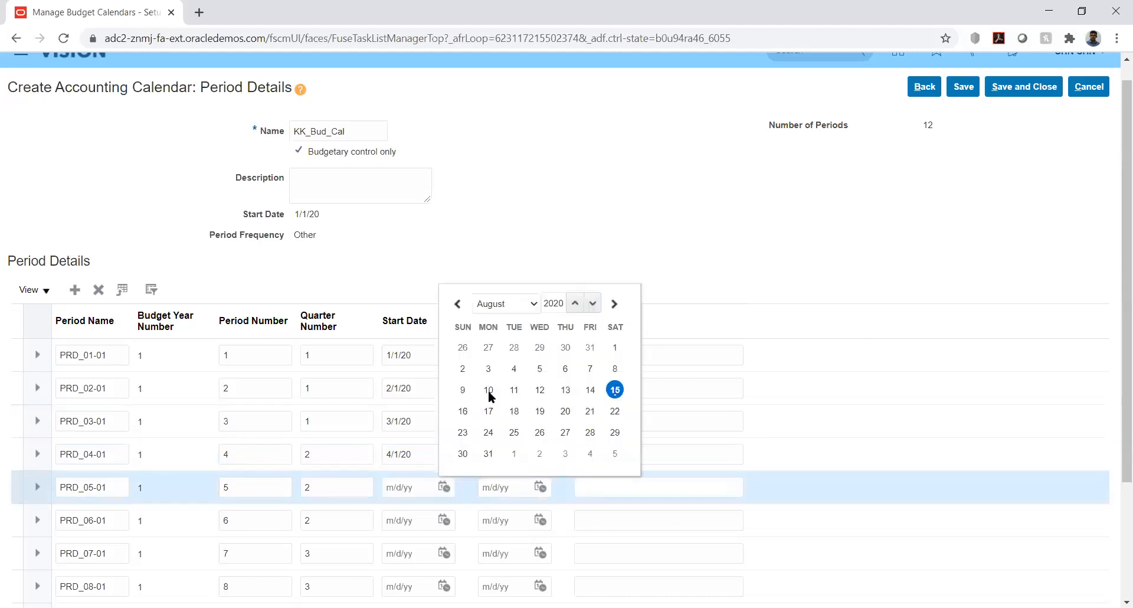
{"action": "left_click", "coordinate": [505, 300]}
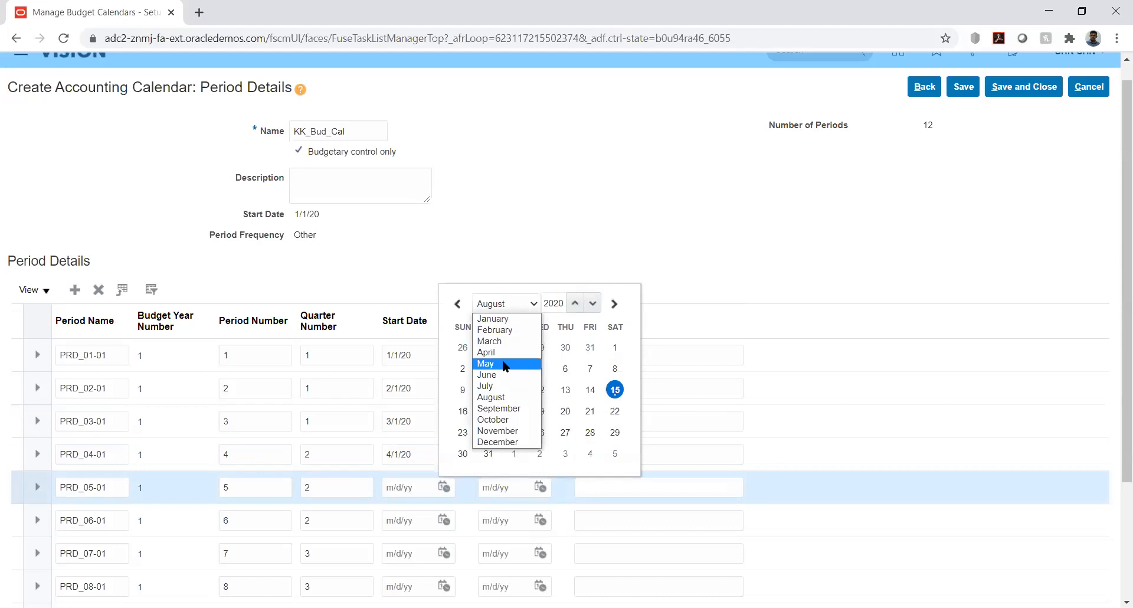
{"action": "left_click", "coordinate": [504, 364]}
{"action": "left_click", "coordinate": [590, 347]}
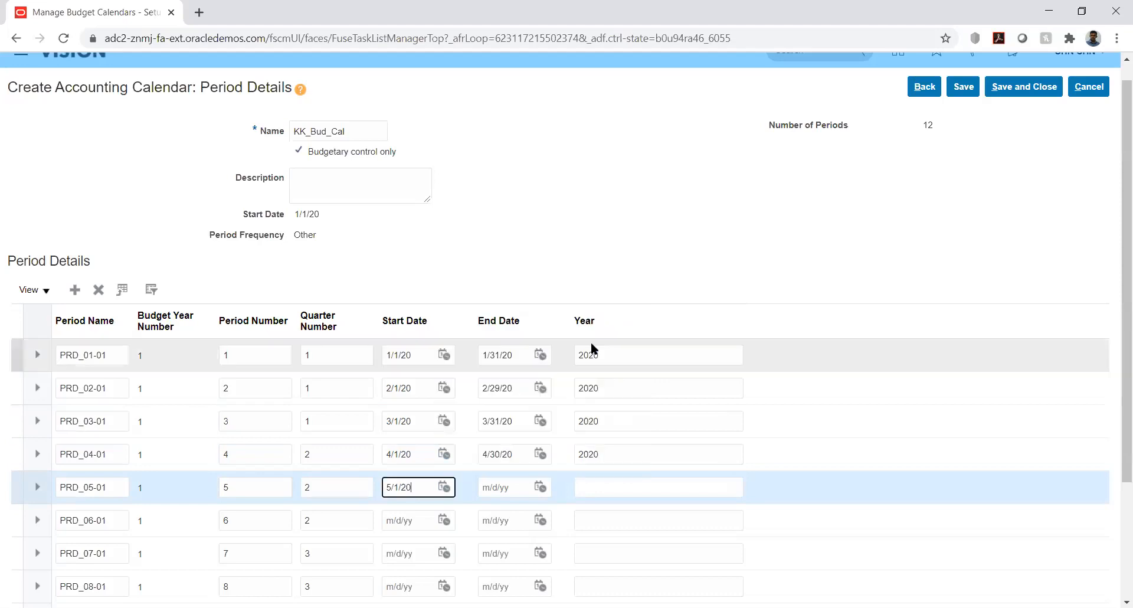
{"action": "left_click", "coordinate": [541, 487]}
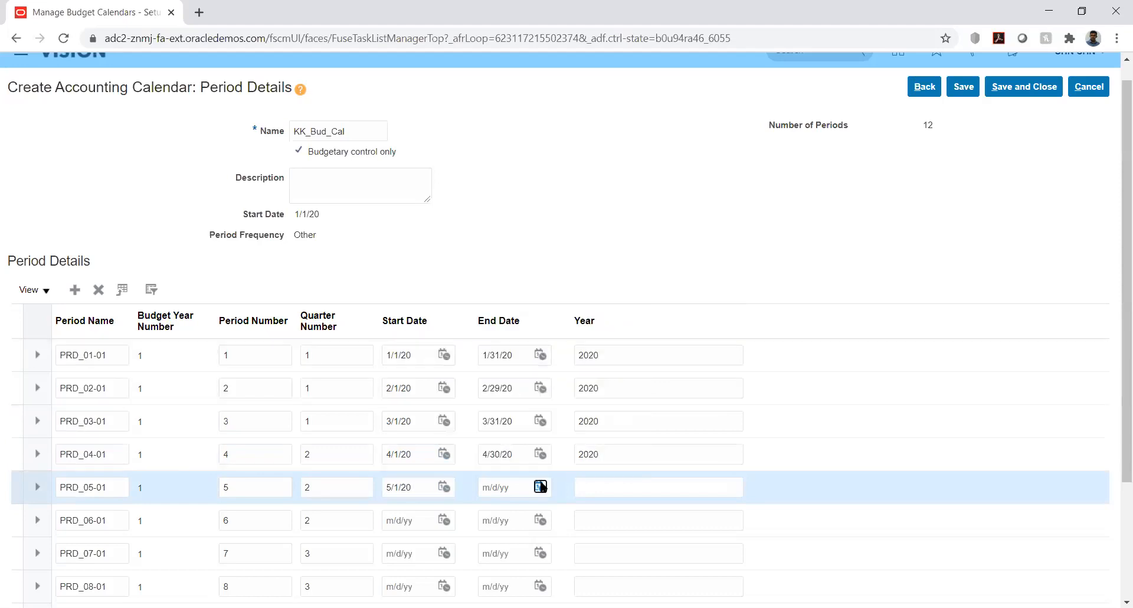
{"action": "left_click", "coordinate": [625, 302]}
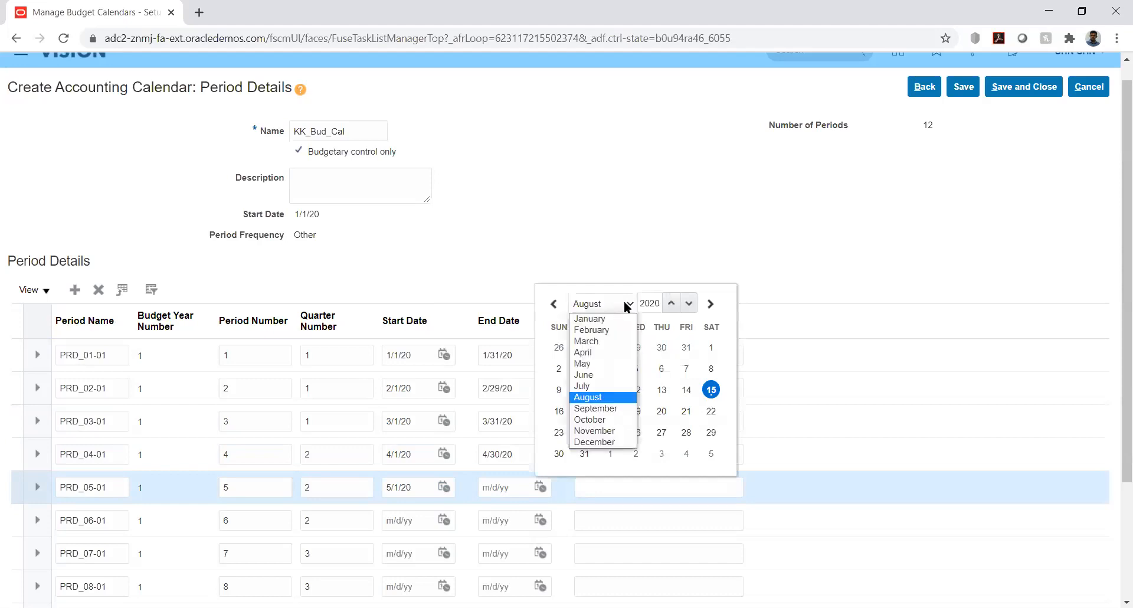
{"action": "left_click", "coordinate": [610, 366]}
{"action": "left_click", "coordinate": [559, 454]}
{"action": "left_click", "coordinate": [595, 494]}
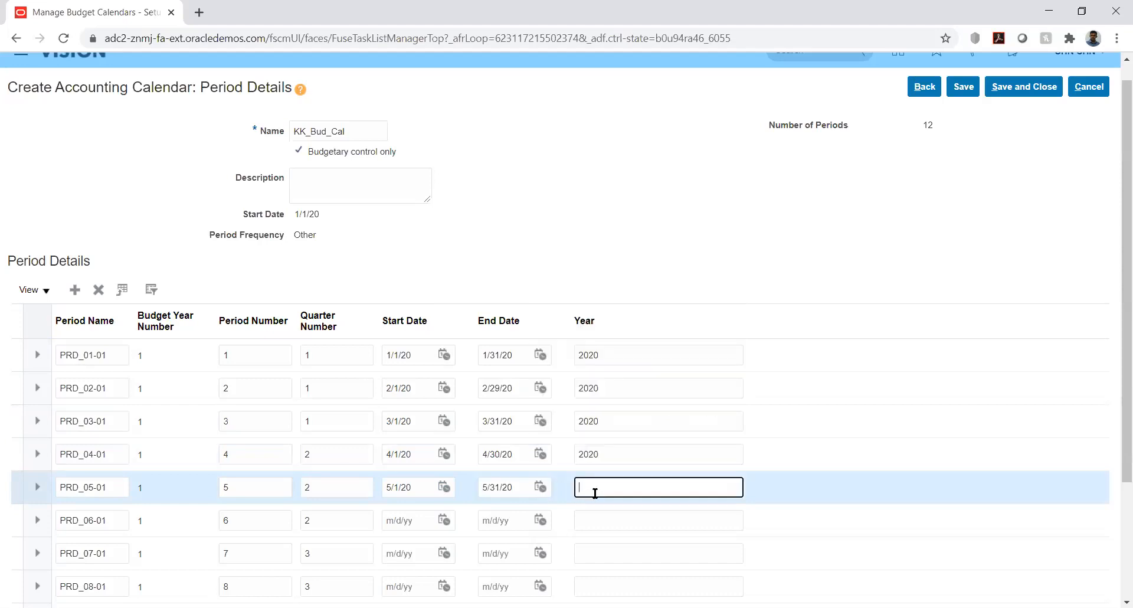
{"action": "type", "text": "2020"}
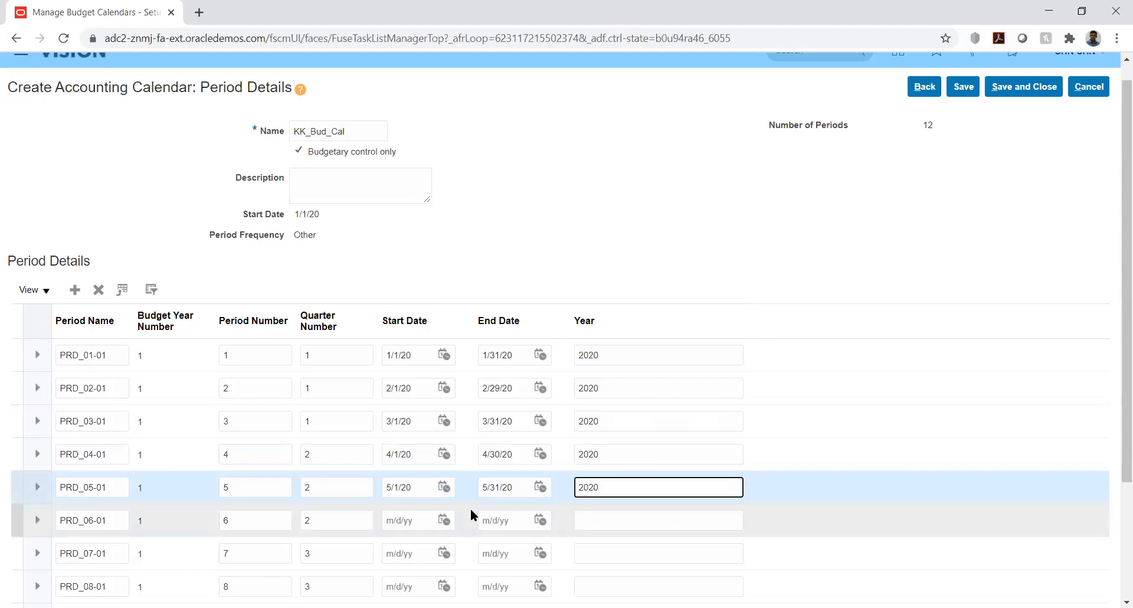
- Give period PRD_06-01 a start date of 6/1/20 and an end date of 6/30/20
{"action": "left_click", "coordinate": [444, 518]}
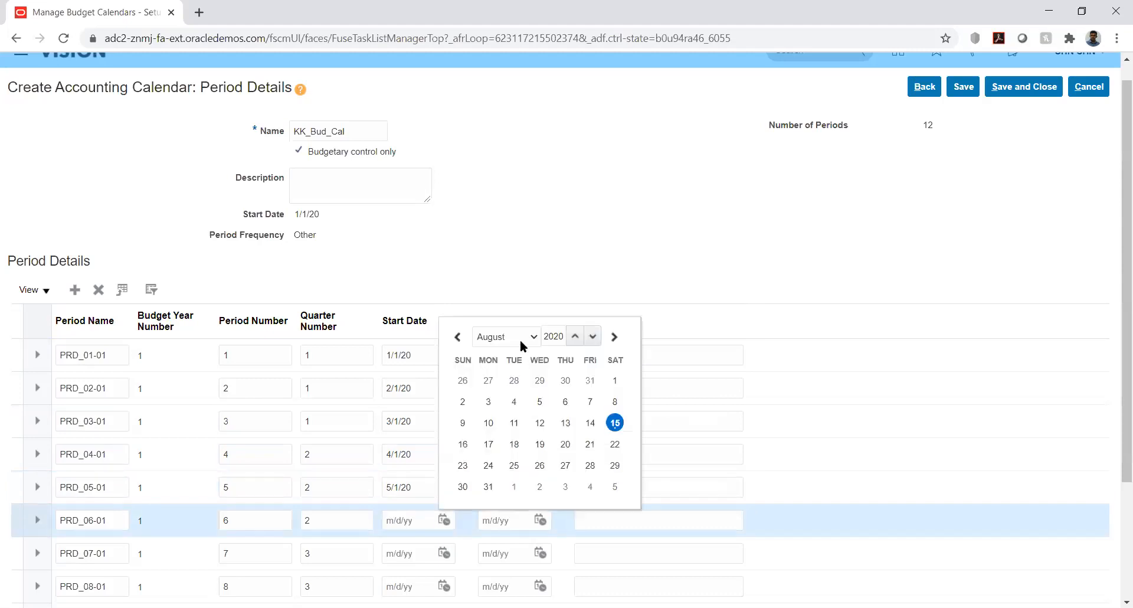
{"action": "left_click", "coordinate": [519, 334]}
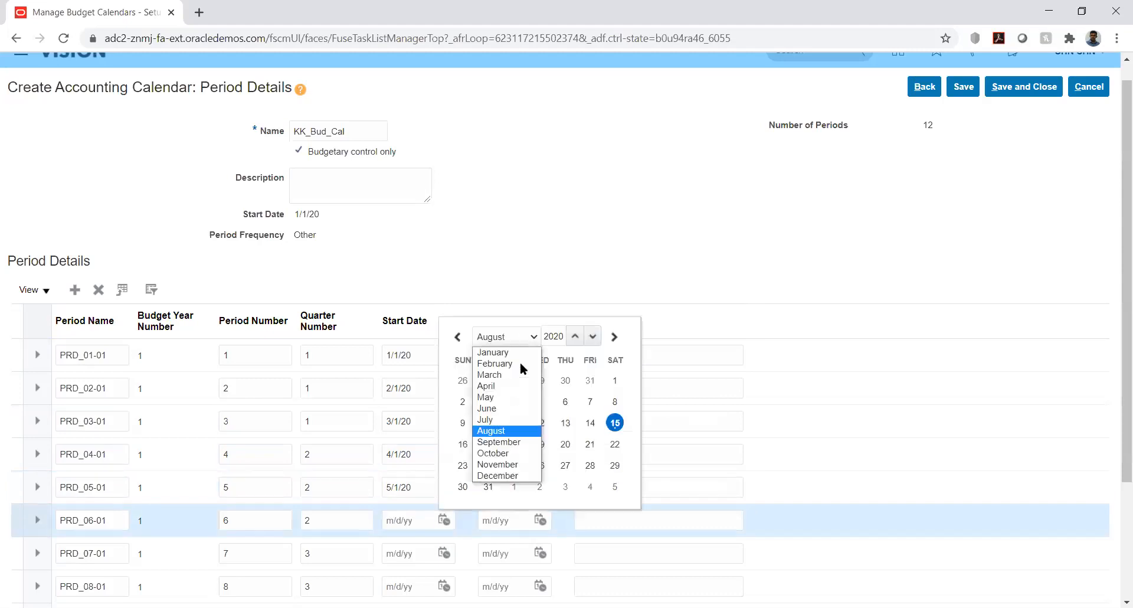
{"action": "left_click", "coordinate": [499, 409]}
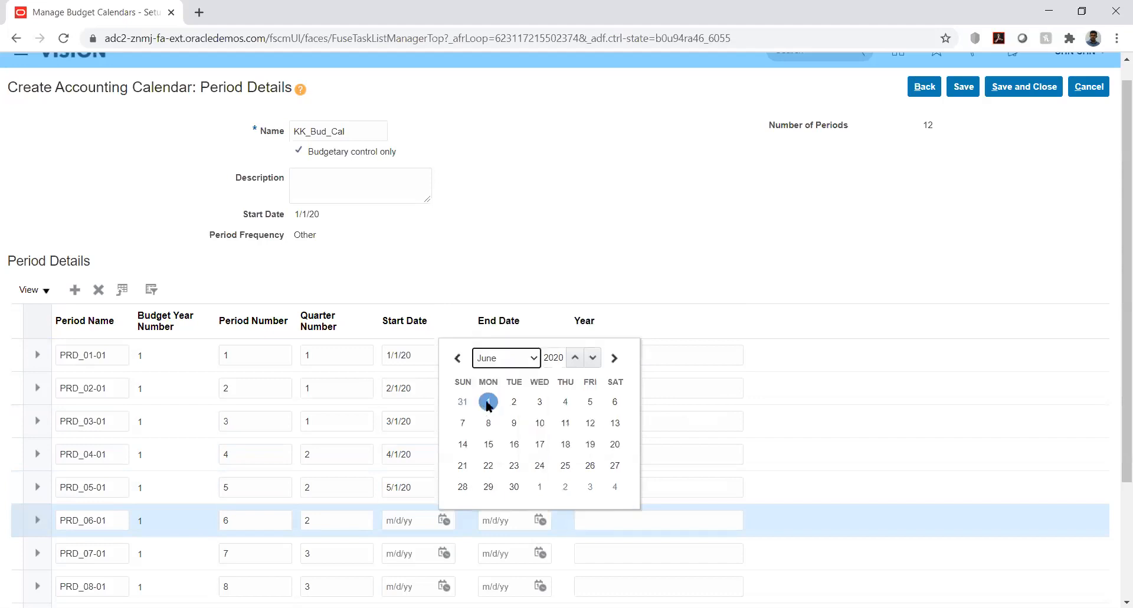
{"action": "left_click", "coordinate": [488, 402]}
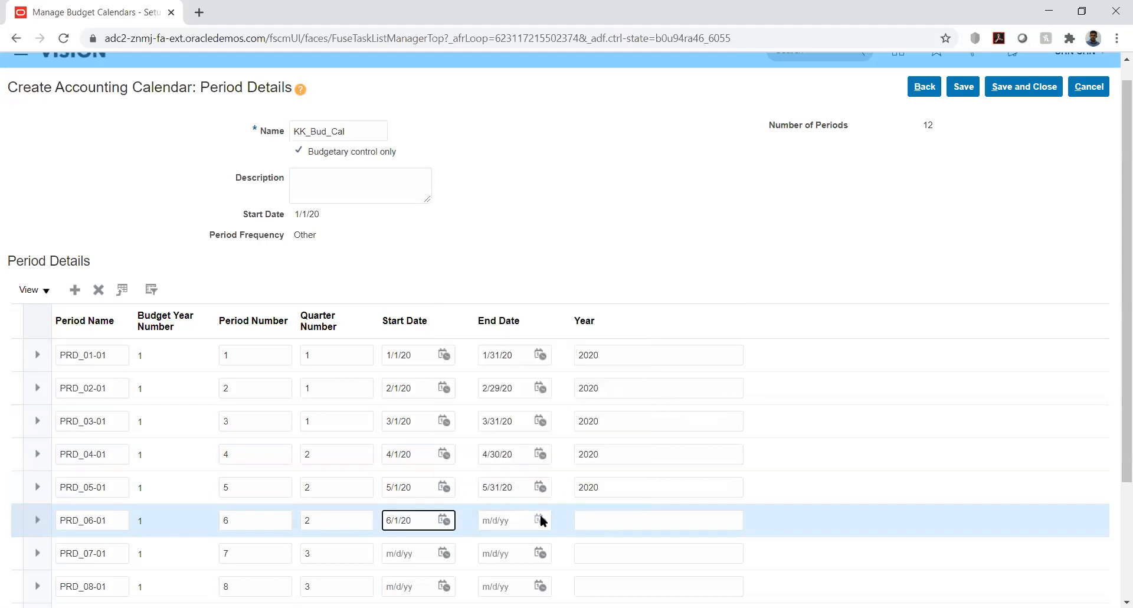
{"action": "left_click", "coordinate": [541, 519]}
{"action": "left_click", "coordinate": [606, 335]}
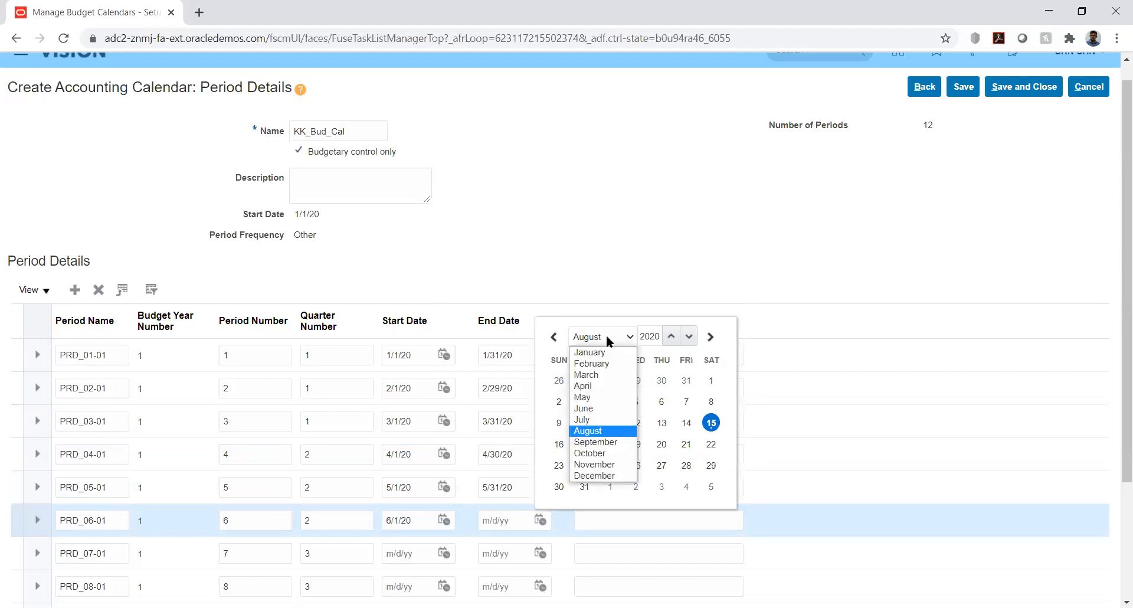
{"action": "left_click", "coordinate": [610, 409]}
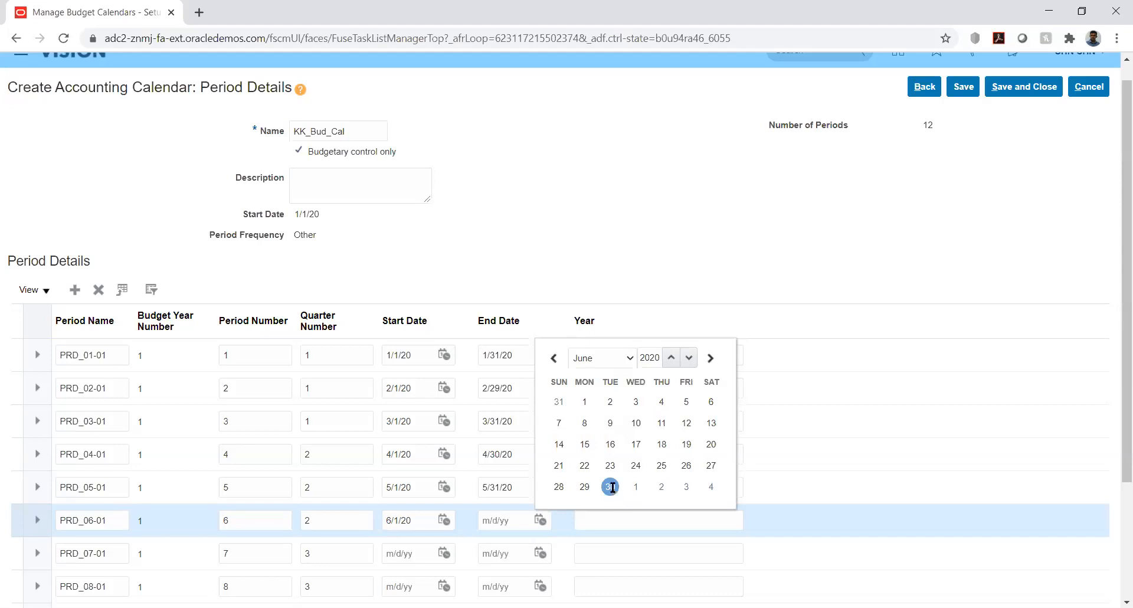
{"action": "left_click", "coordinate": [611, 488]}
- Give period PRD_07-01 a start date of 7/1/20 and an end date of 8/31/20
{"action": "scroll", "coordinate": [1115, 257], "scroll_direction": "down", "scroll_amount": 3}
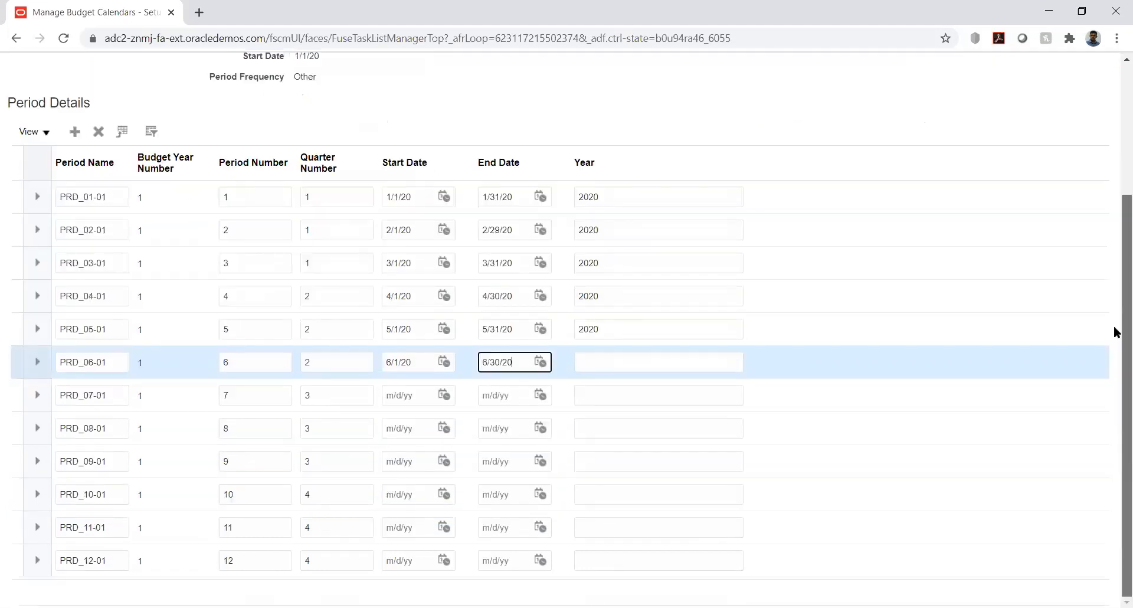
{"action": "left_click", "coordinate": [444, 395]}
{"action": "left_click", "coordinate": [515, 421]}
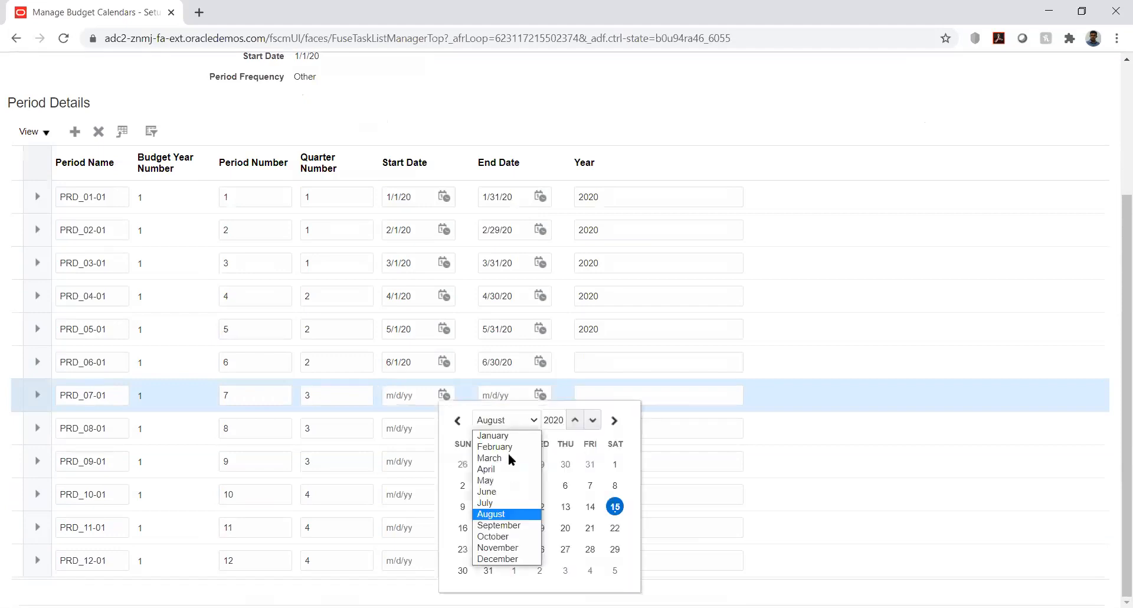
{"action": "left_click", "coordinate": [507, 503]}
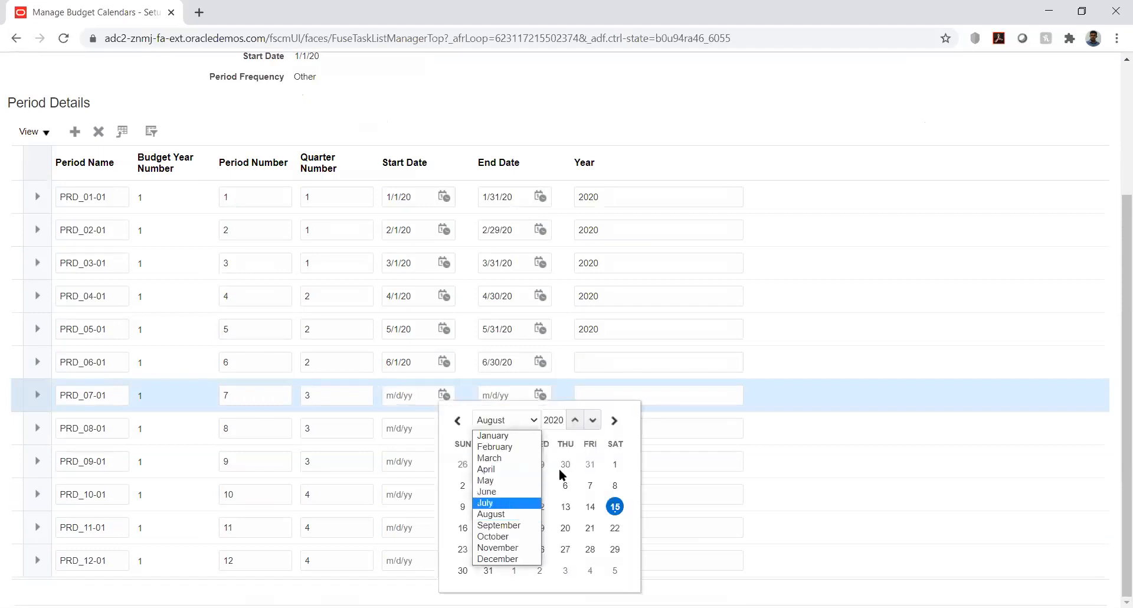
{"action": "left_click", "coordinate": [539, 464]}
{"action": "left_click", "coordinate": [540, 396]}
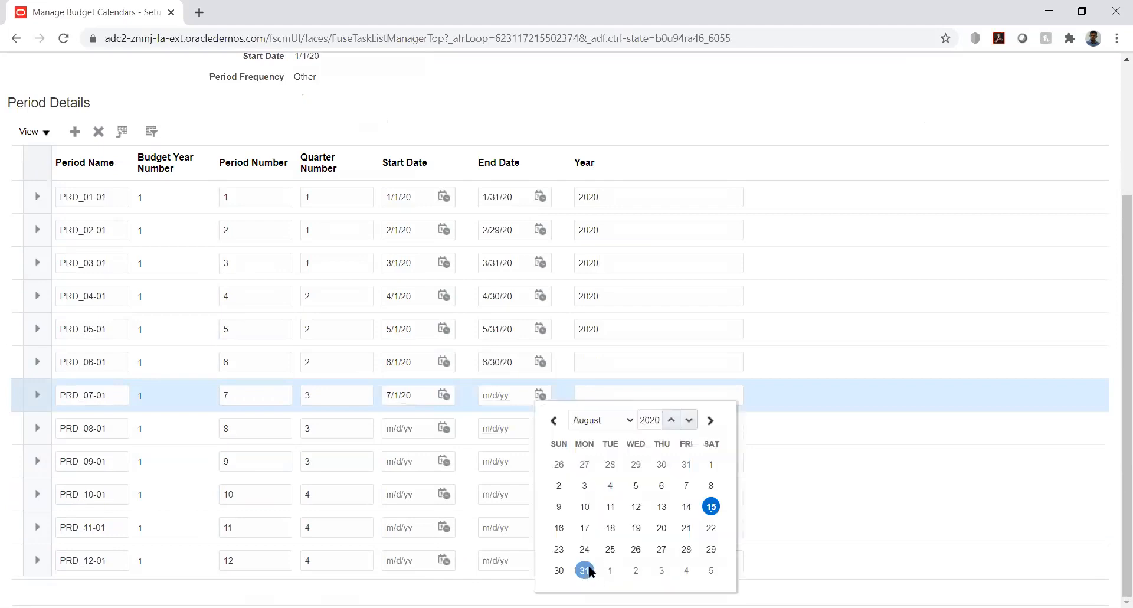
{"action": "left_click", "coordinate": [585, 570]}
- Give period PRD_08-01 a start date of 8/1/20 and an end date of 8/31/20
{"action": "left_click", "coordinate": [446, 426]}
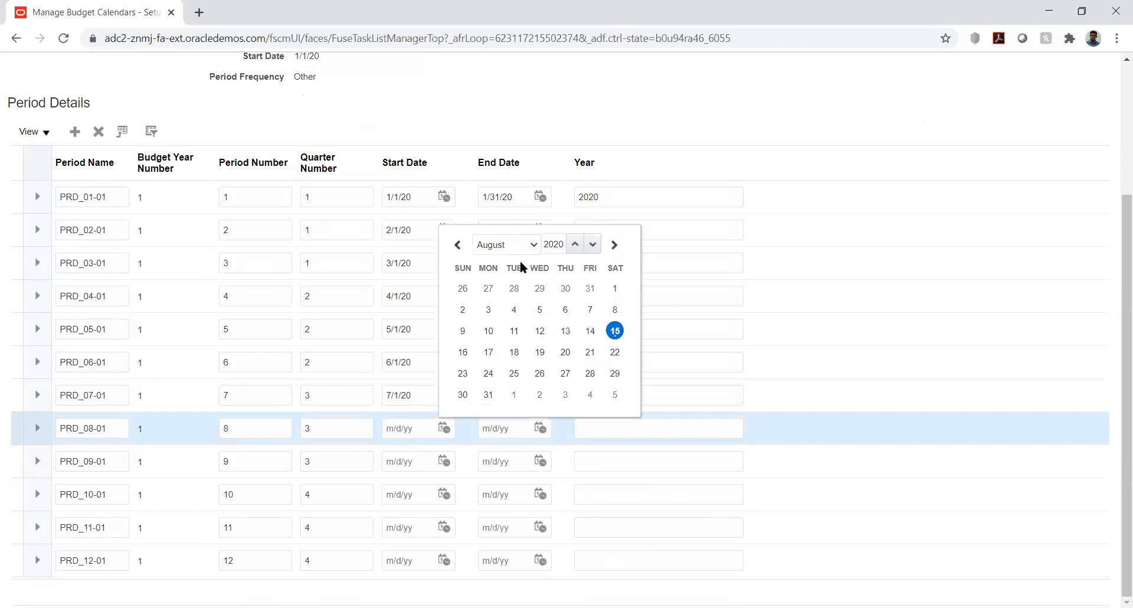
{"action": "left_click", "coordinate": [614, 288]}
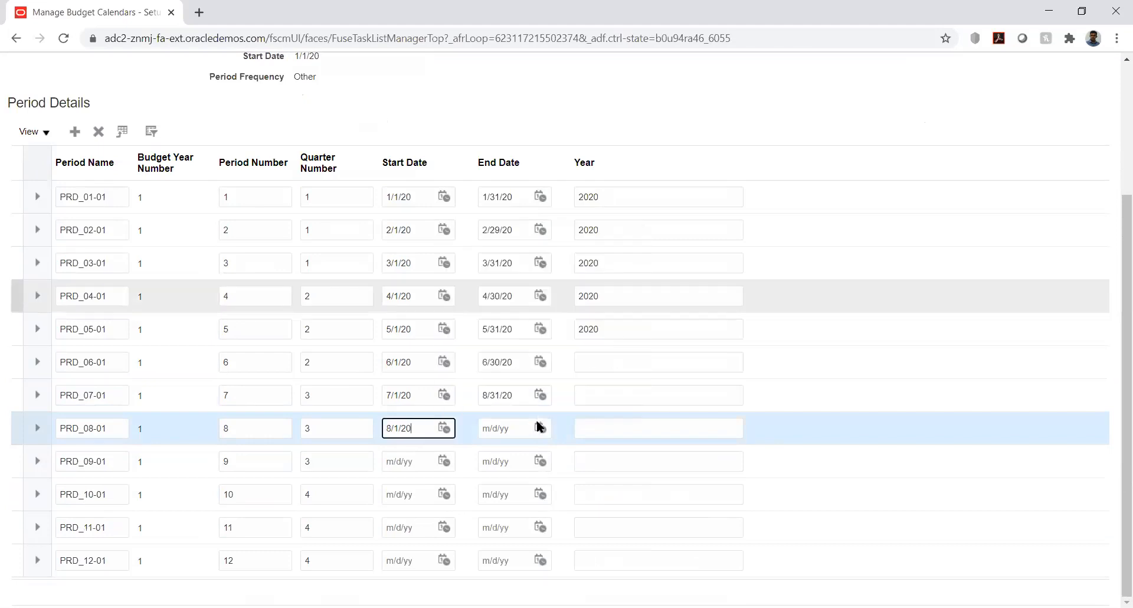
{"action": "left_click", "coordinate": [540, 428]}
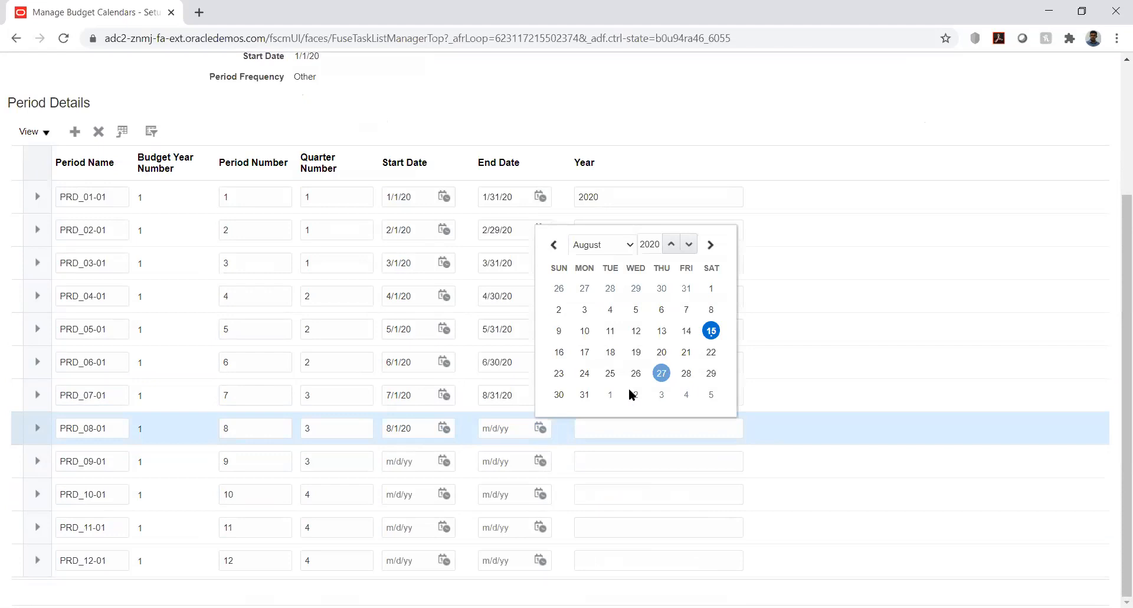
{"action": "left_click", "coordinate": [585, 394]}
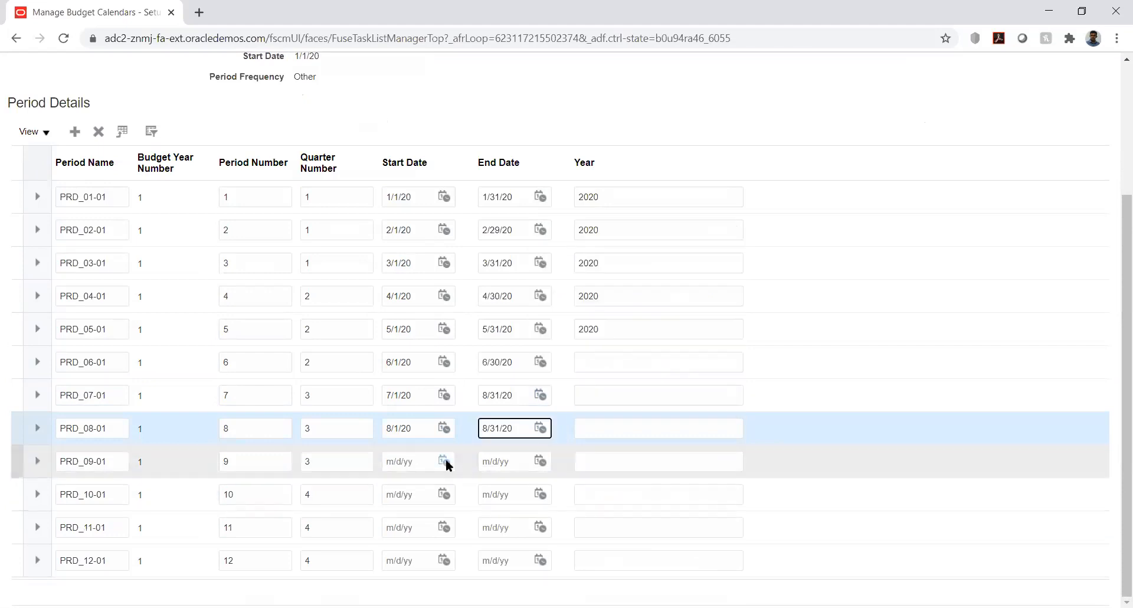
- Give period PRD_09-01 a start date of 9/1/20 and an end date of 8/31/20
{"action": "left_click", "coordinate": [444, 460]}
{"action": "left_click", "coordinate": [512, 275]}
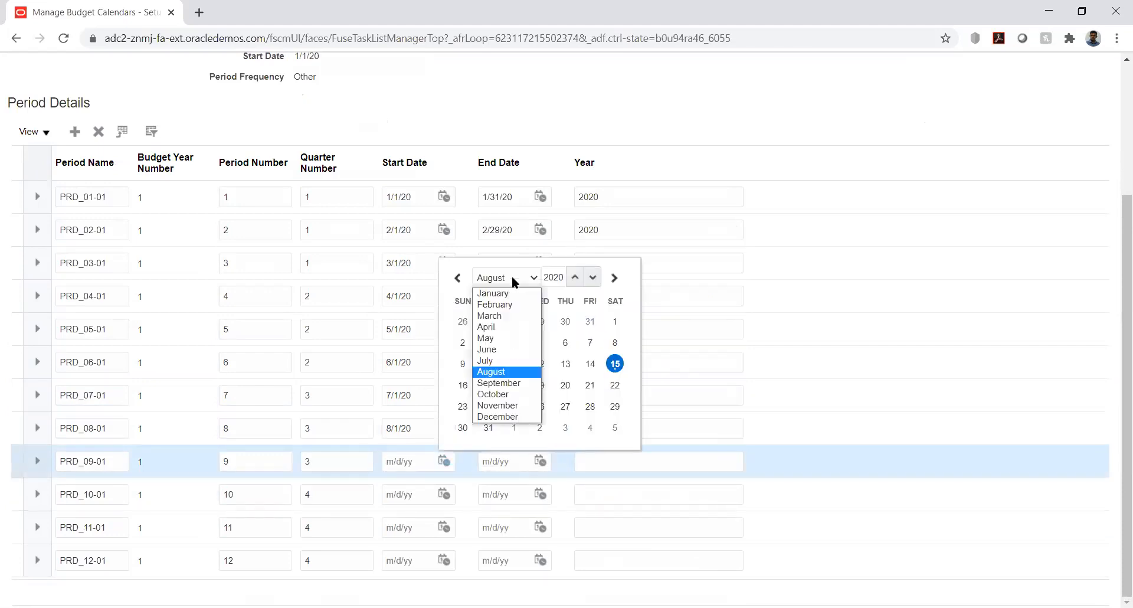
{"action": "left_click", "coordinate": [500, 383]}
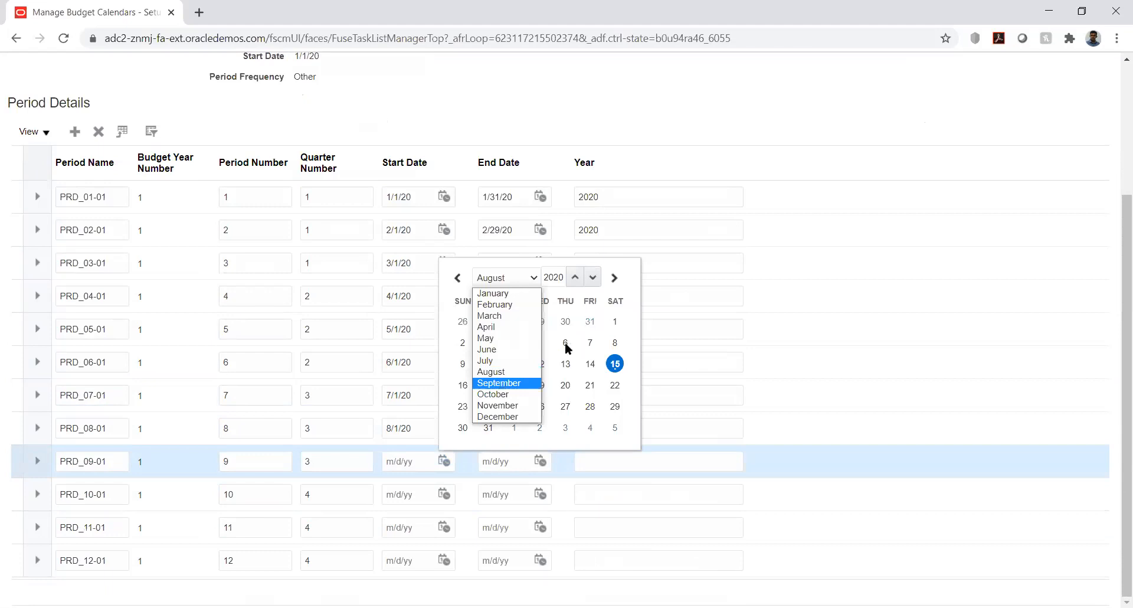
{"action": "left_click", "coordinate": [514, 342]}
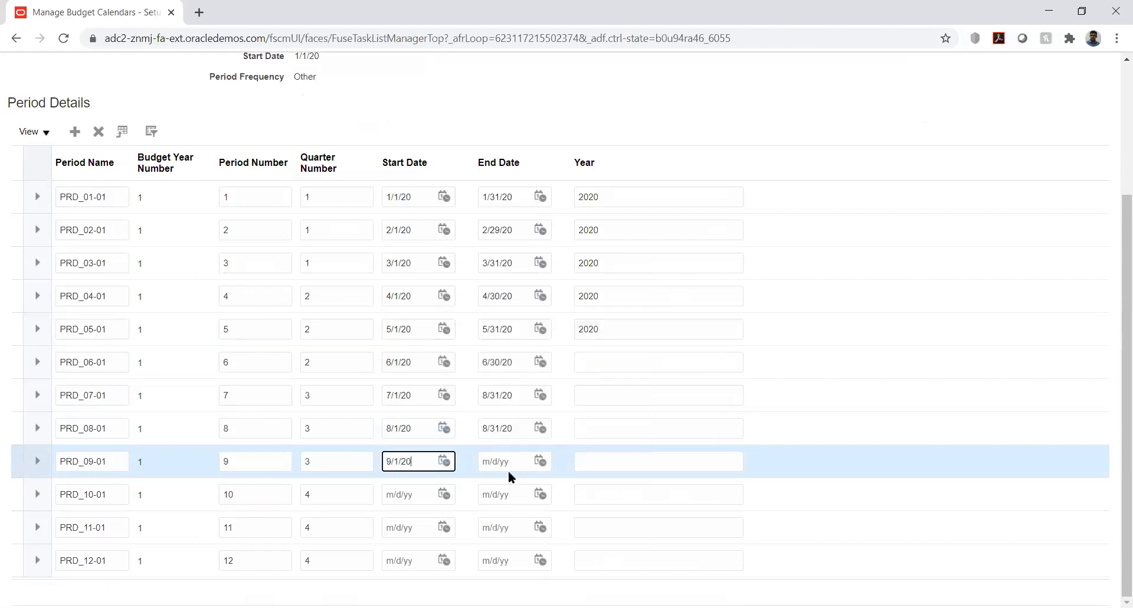
{"action": "left_click", "coordinate": [540, 460]}
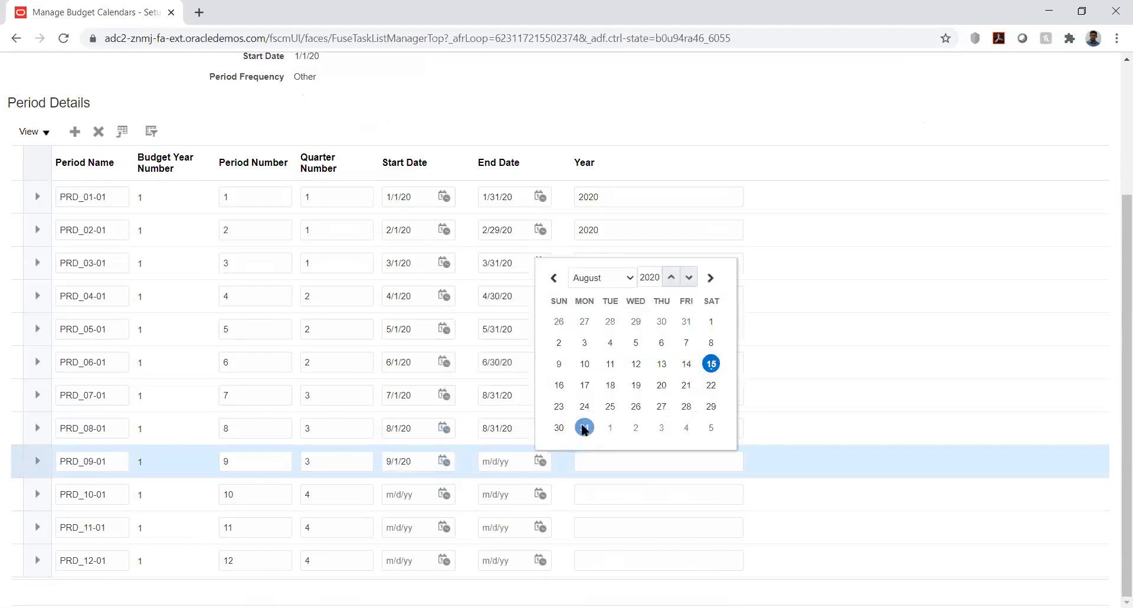
{"action": "left_click", "coordinate": [585, 426]}
- Give period PRD_10-01 a start date of 8/1/20 and an end date of 8/31/20
{"action": "left_click", "coordinate": [446, 494]}
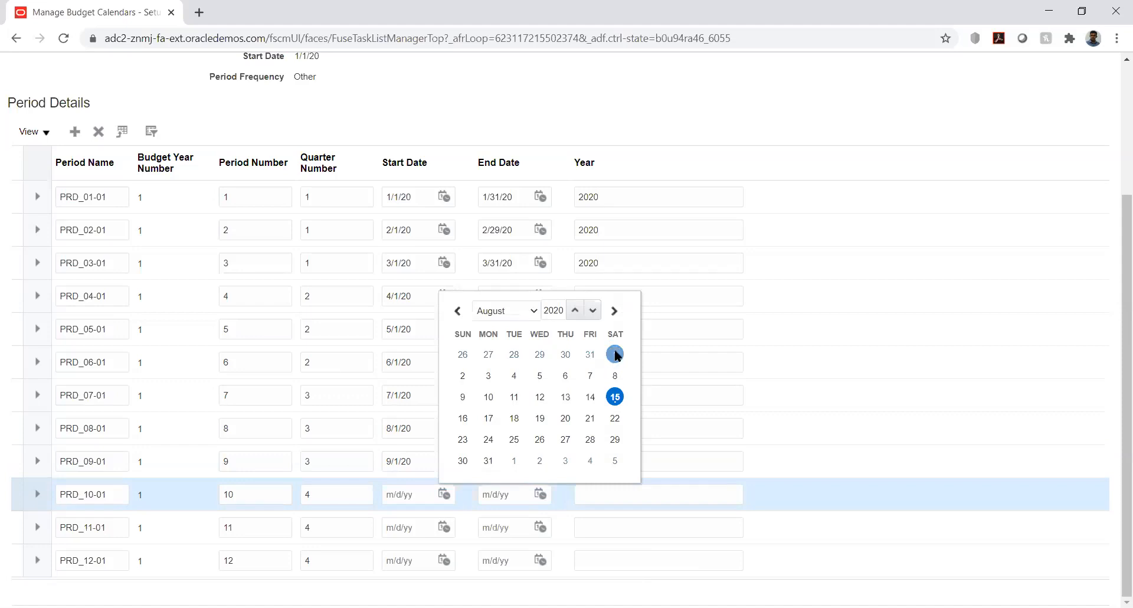
{"action": "left_click", "coordinate": [615, 354]}
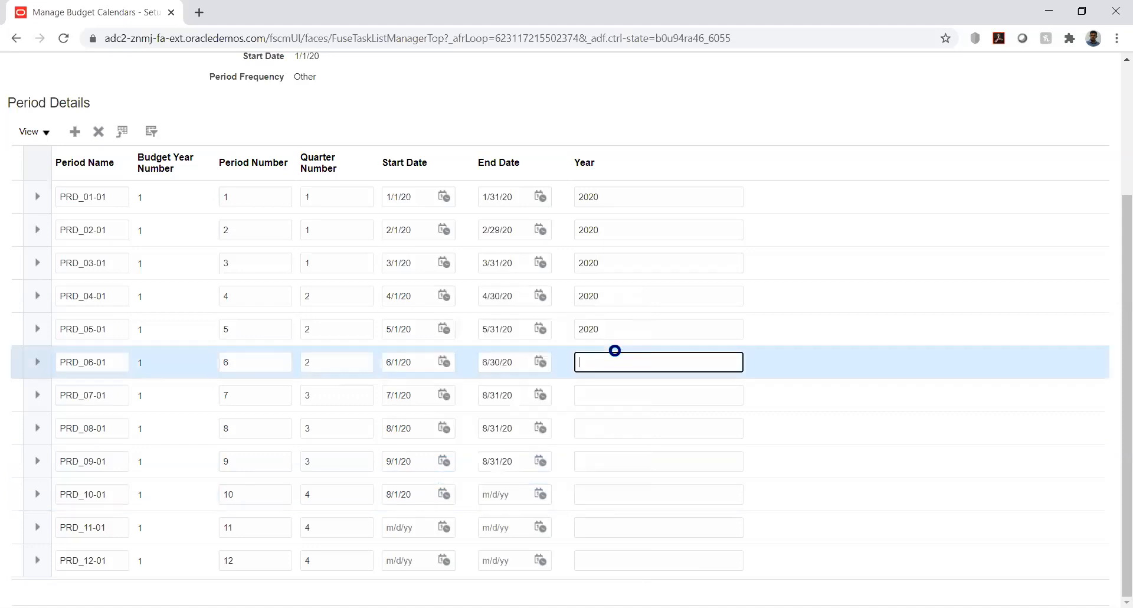
{"action": "left_click", "coordinate": [540, 494]}
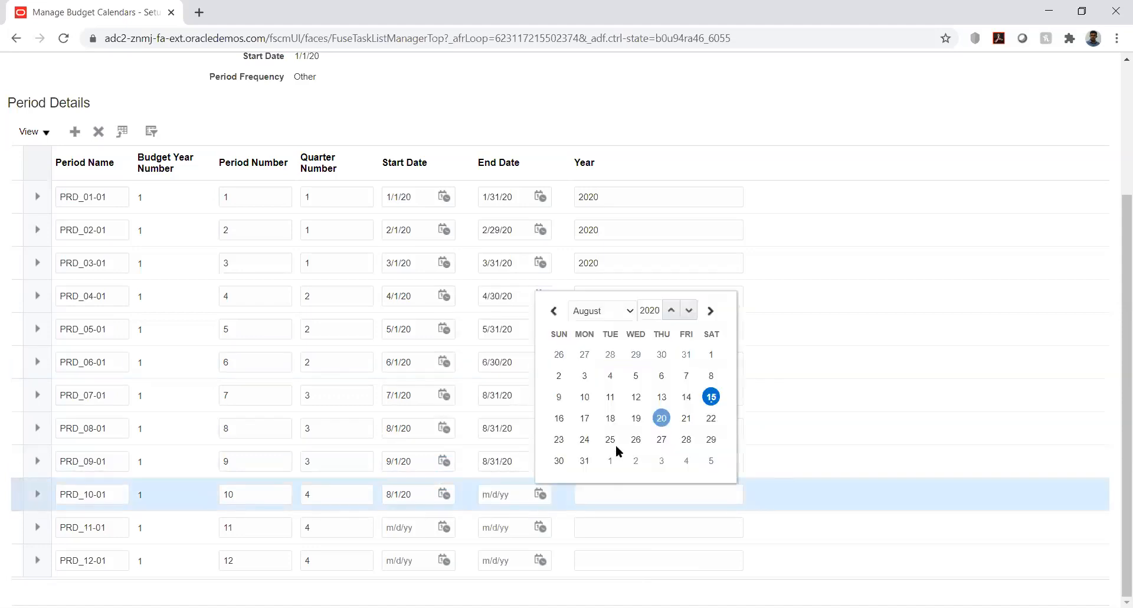
{"action": "left_click", "coordinate": [584, 460]}
- Give period PRD_11-01 a start date of 8/1/20 and an end date of 8/31/20
{"action": "left_click", "coordinate": [447, 526]}
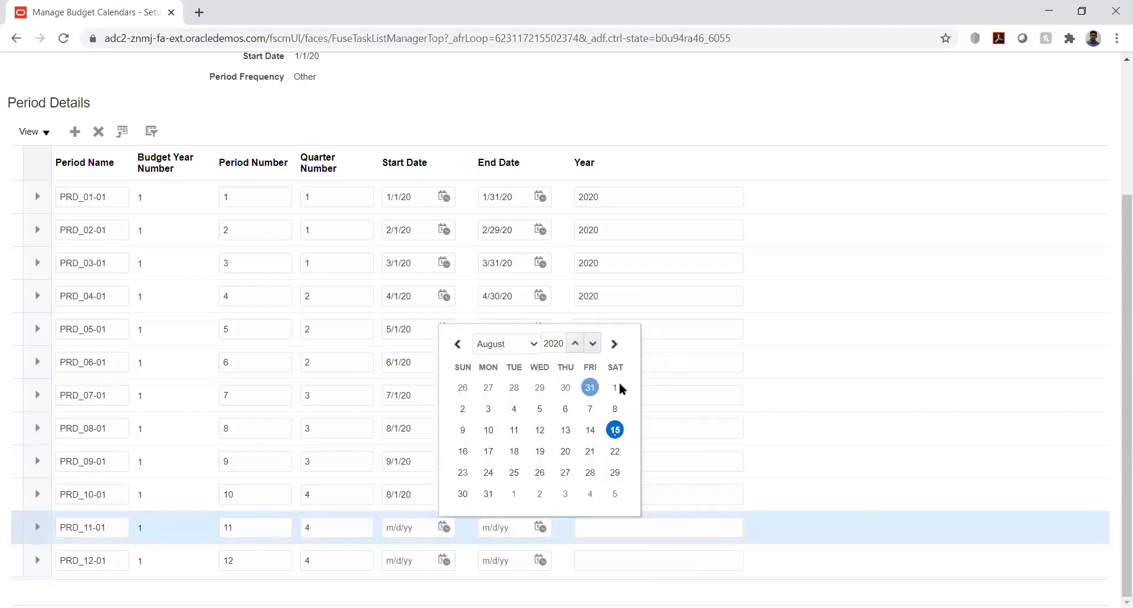
{"action": "left_click", "coordinate": [616, 385]}
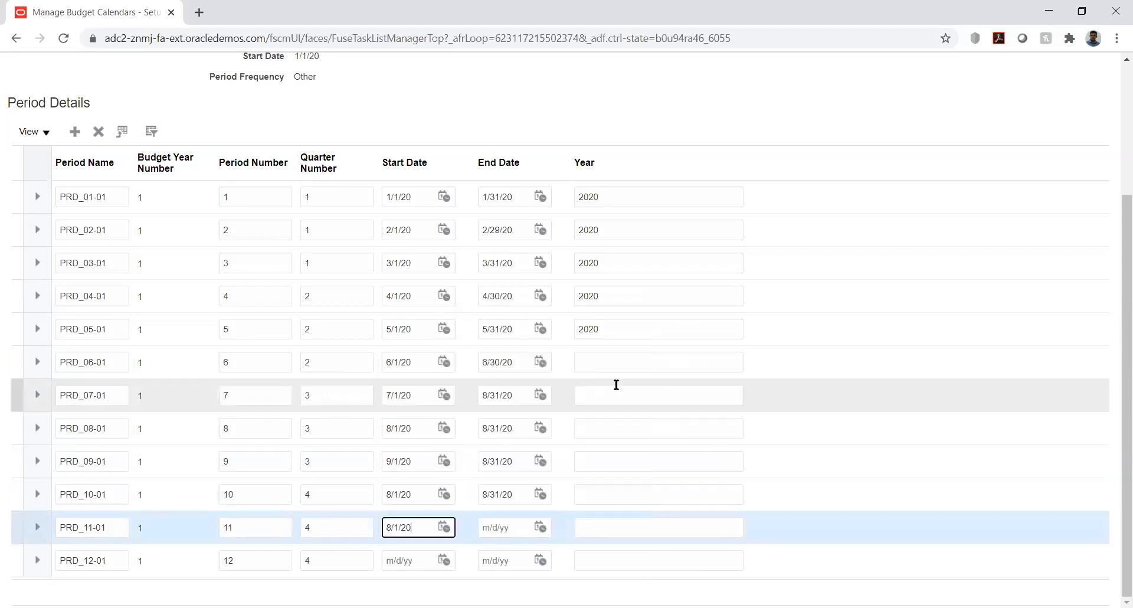
{"action": "left_click", "coordinate": [542, 527]}
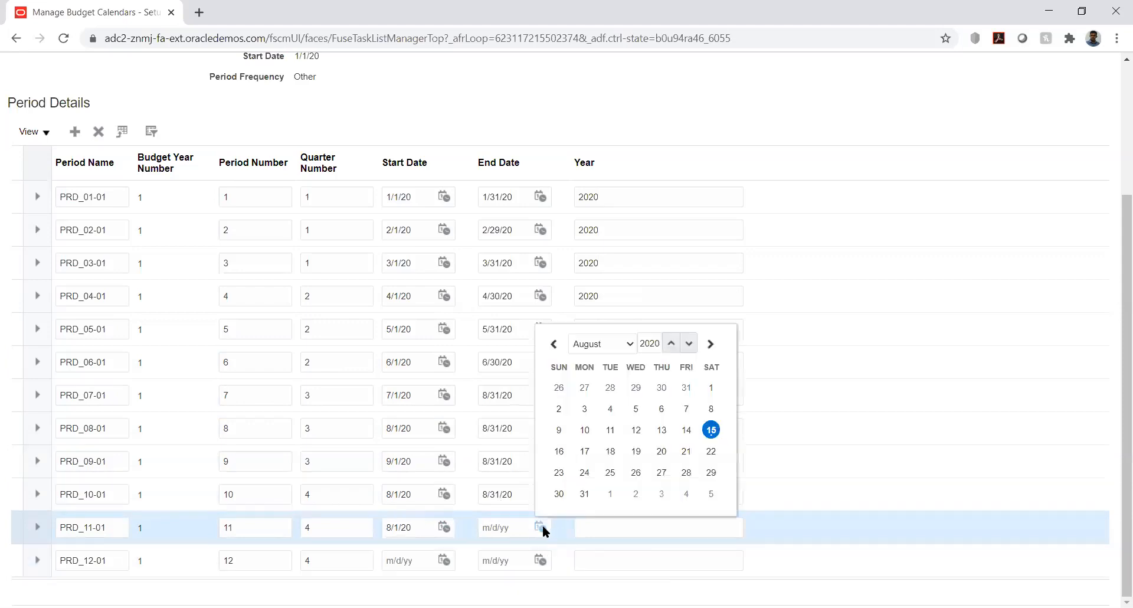
{"action": "left_click", "coordinate": [586, 493]}
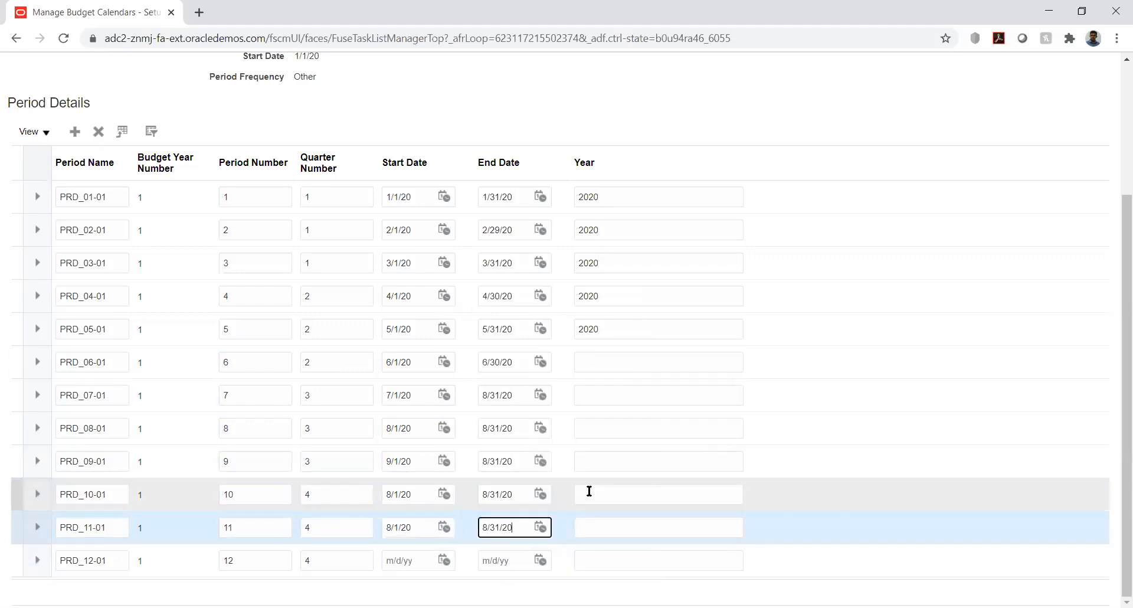
{"action": "left_click", "coordinate": [444, 560]}
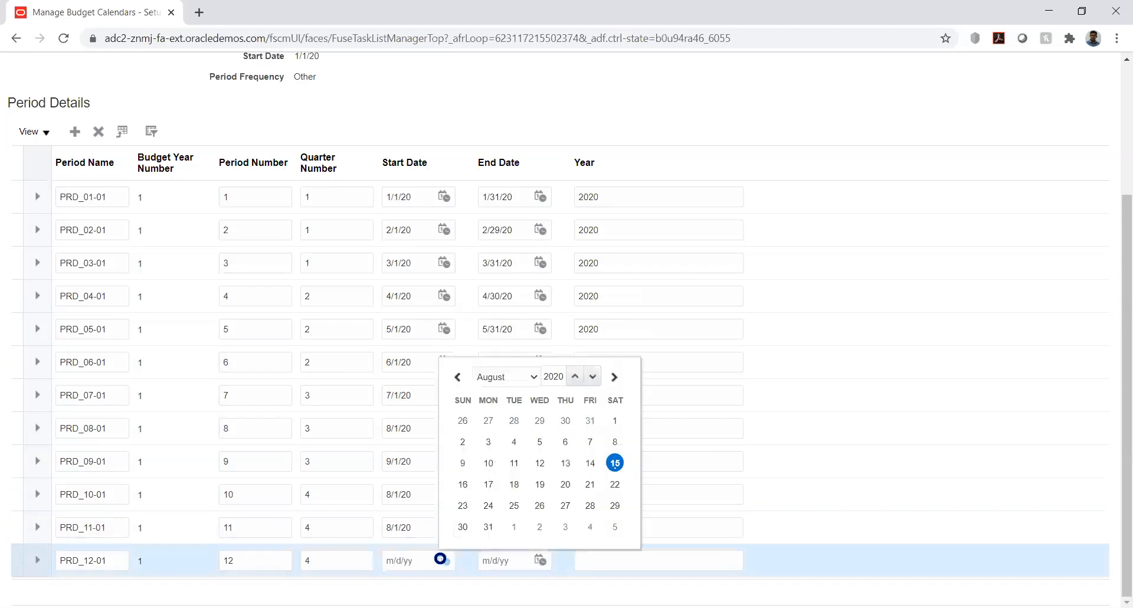
{"action": "left_click", "coordinate": [522, 380]}
- Set the start date of period PRD_10-01 to 10/1/20
{"action": "left_click", "coordinate": [427, 490]}
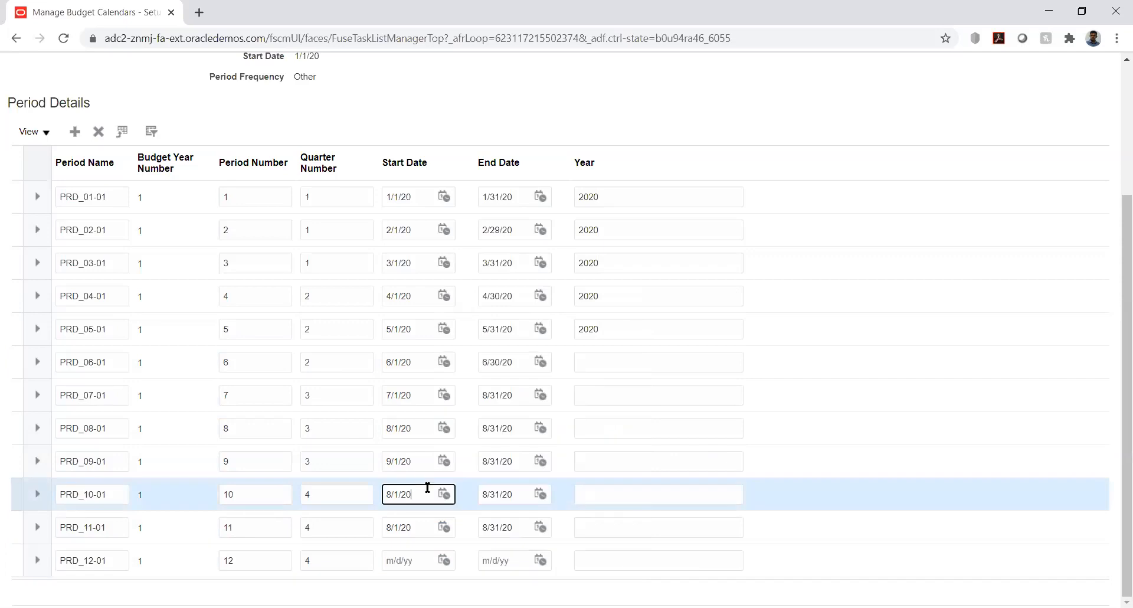
{"action": "left_click", "coordinate": [447, 495]}
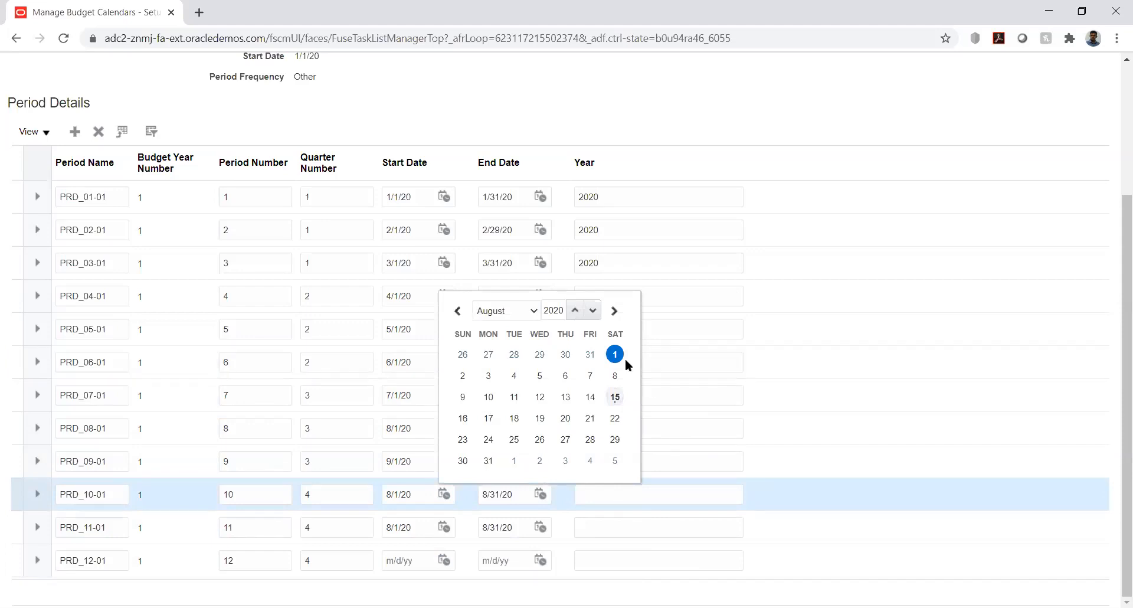
{"action": "left_click", "coordinate": [526, 309]}
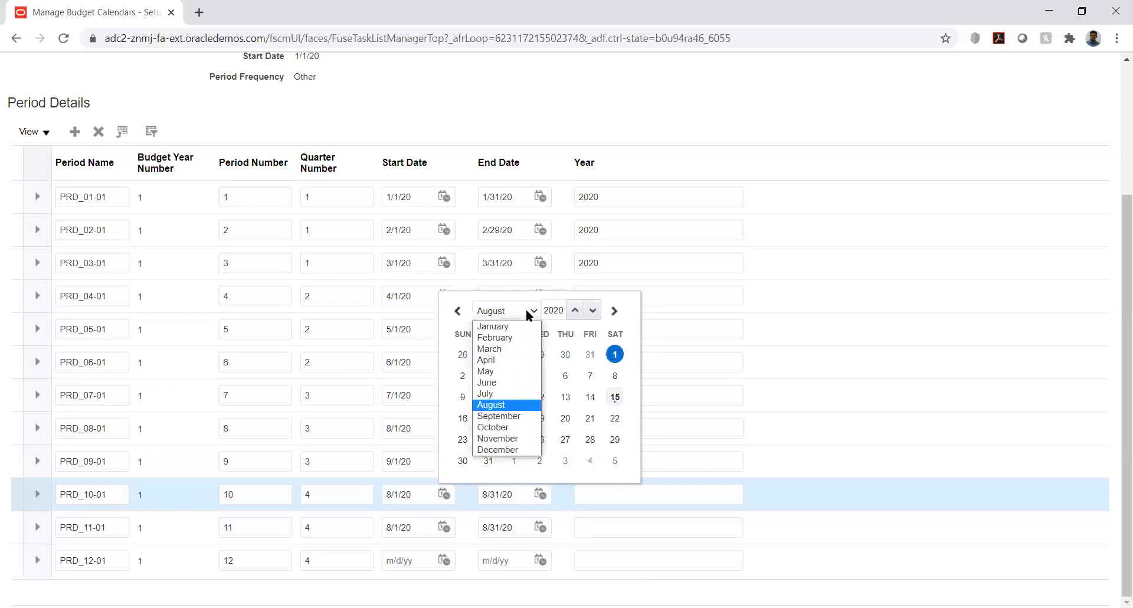
{"action": "left_click", "coordinate": [511, 427]}
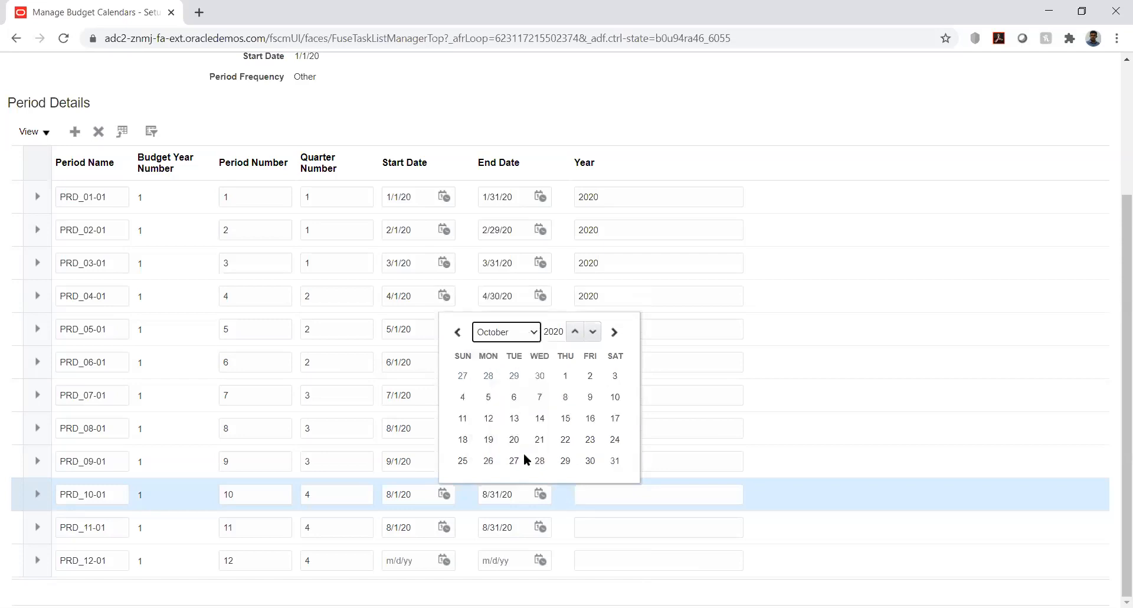
{"action": "left_click", "coordinate": [564, 376]}
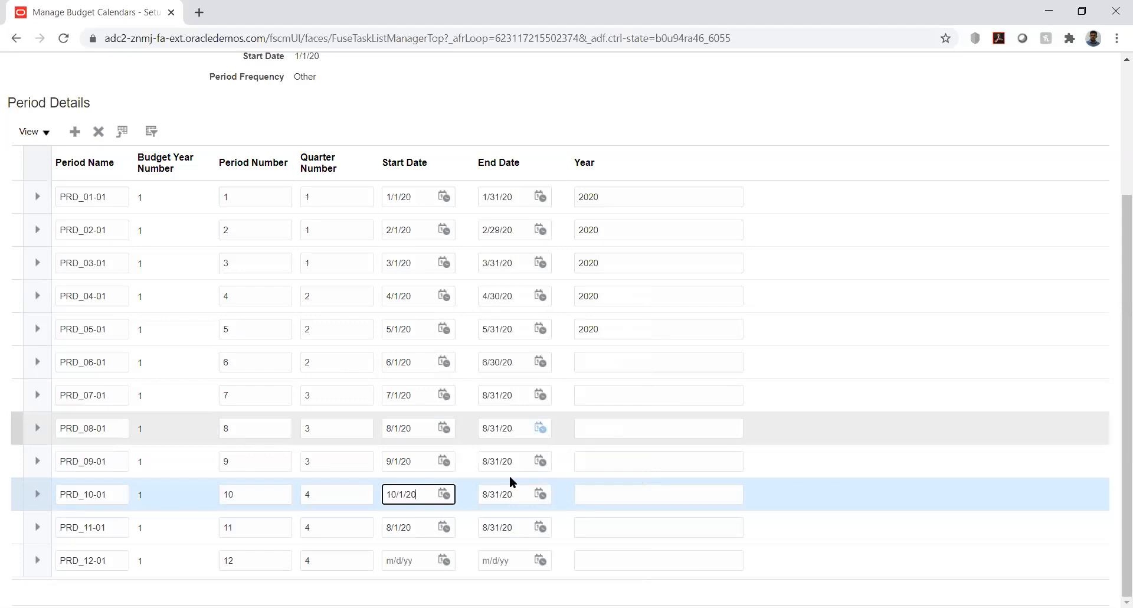
- Set the end date of period PRD_09-01 to 9/30/20
{"action": "left_click", "coordinate": [540, 461]}
{"action": "left_click", "coordinate": [619, 273]}
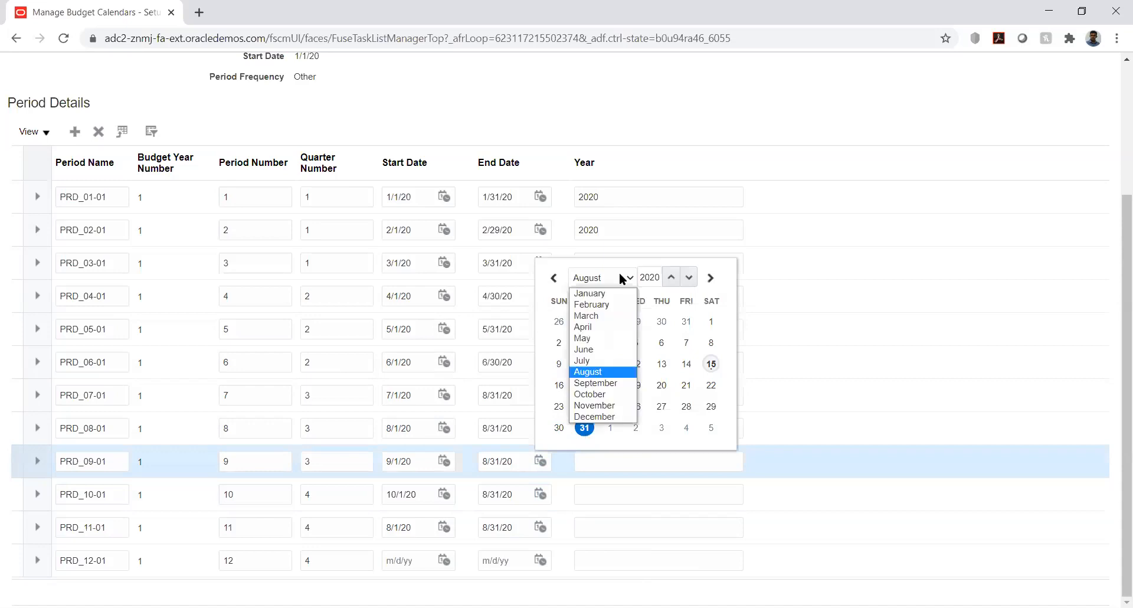
{"action": "left_click", "coordinate": [605, 384]}
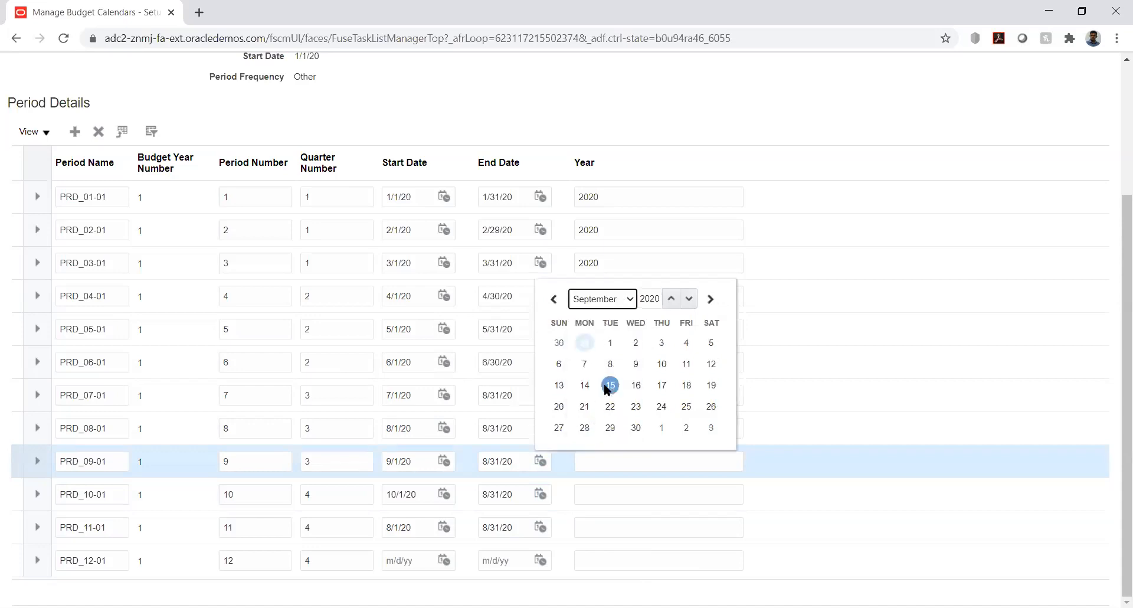
{"action": "left_click", "coordinate": [636, 428]}
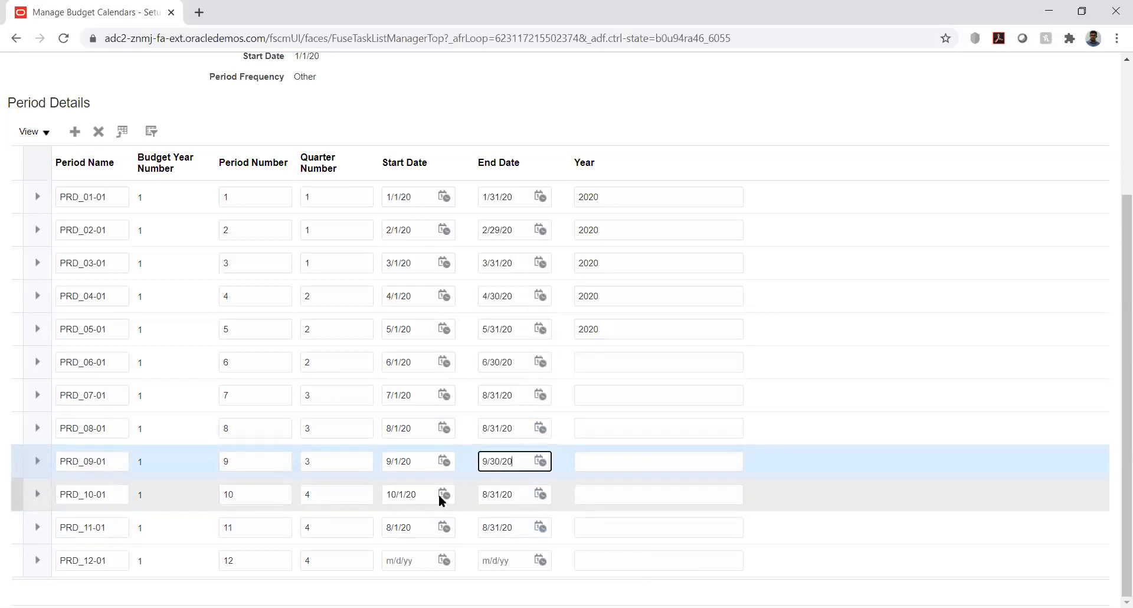
- Set the end date of period PRD_10-01 to 10/31/20
{"action": "left_click", "coordinate": [541, 494]}
{"action": "left_click", "coordinate": [624, 311]}
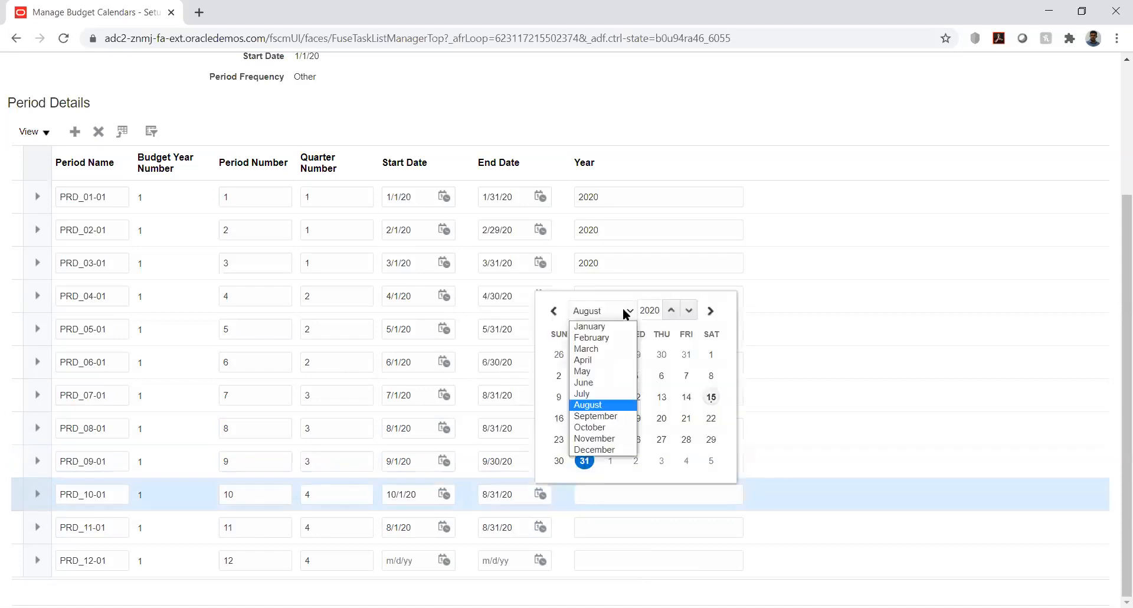
{"action": "left_click", "coordinate": [608, 427]}
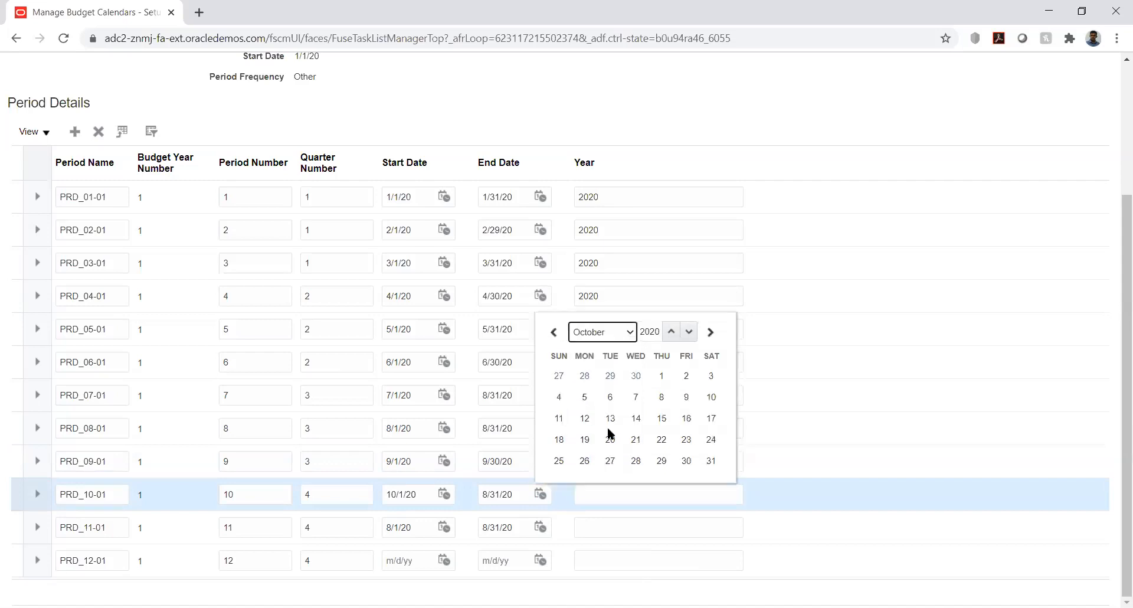
{"action": "left_click", "coordinate": [711, 462]}
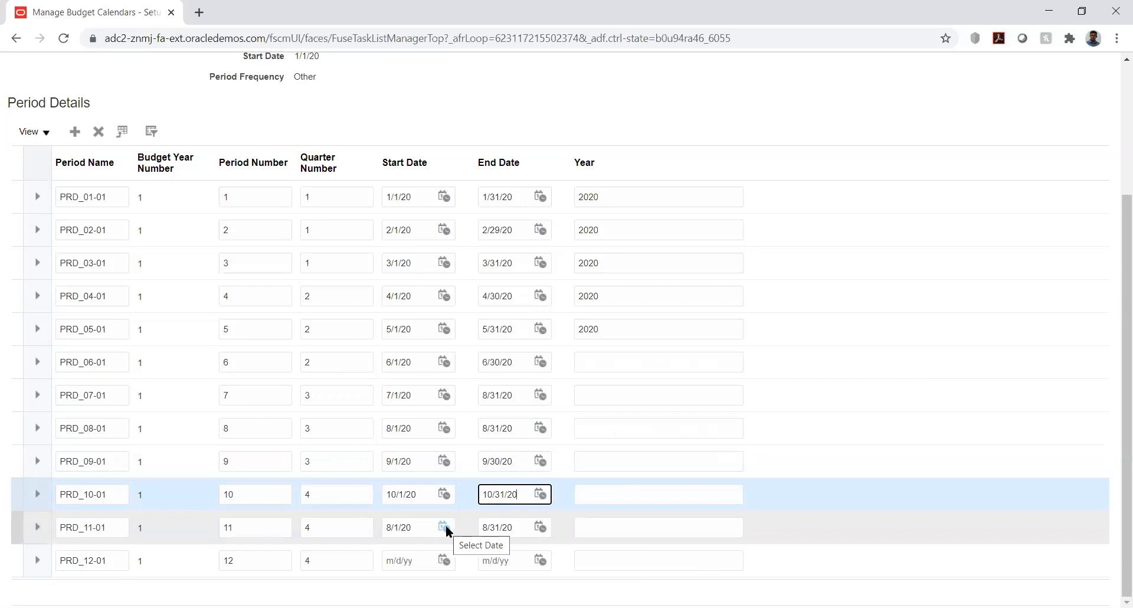
- Set period PRD_11-01 to start on 11/1/20 and end on 11/30/20
{"action": "left_click", "coordinate": [444, 527]}
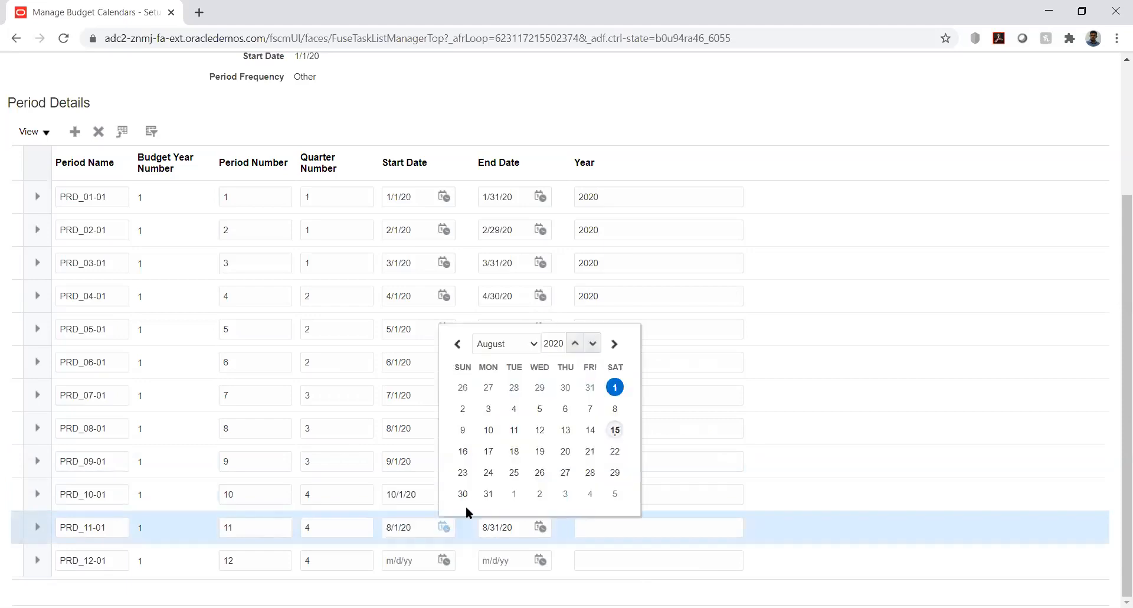
{"action": "left_click", "coordinate": [529, 348]}
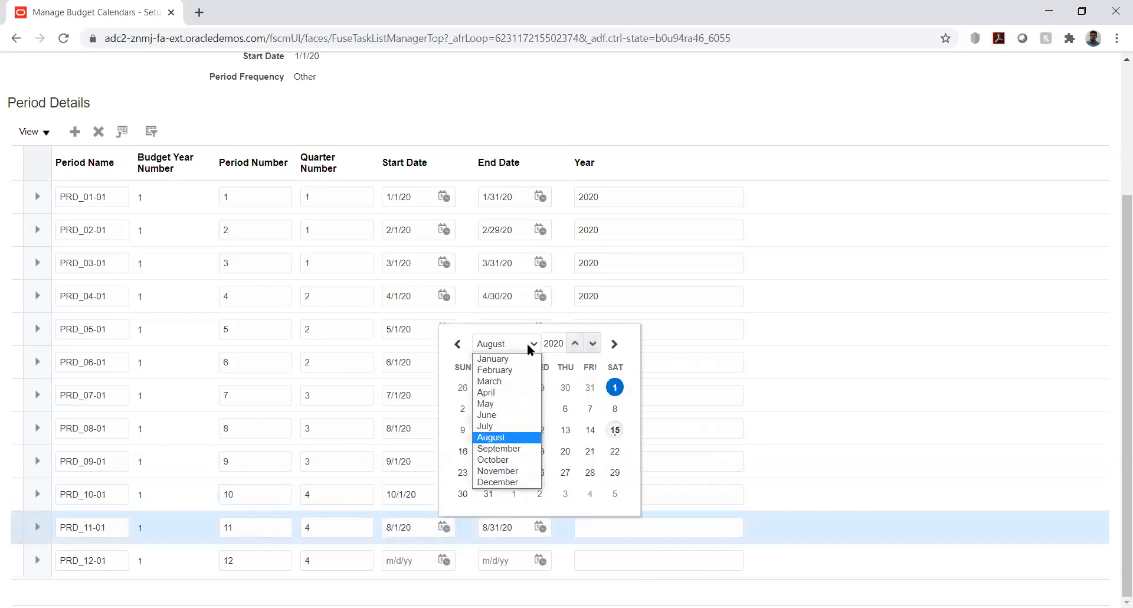
{"action": "left_click", "coordinate": [511, 472]}
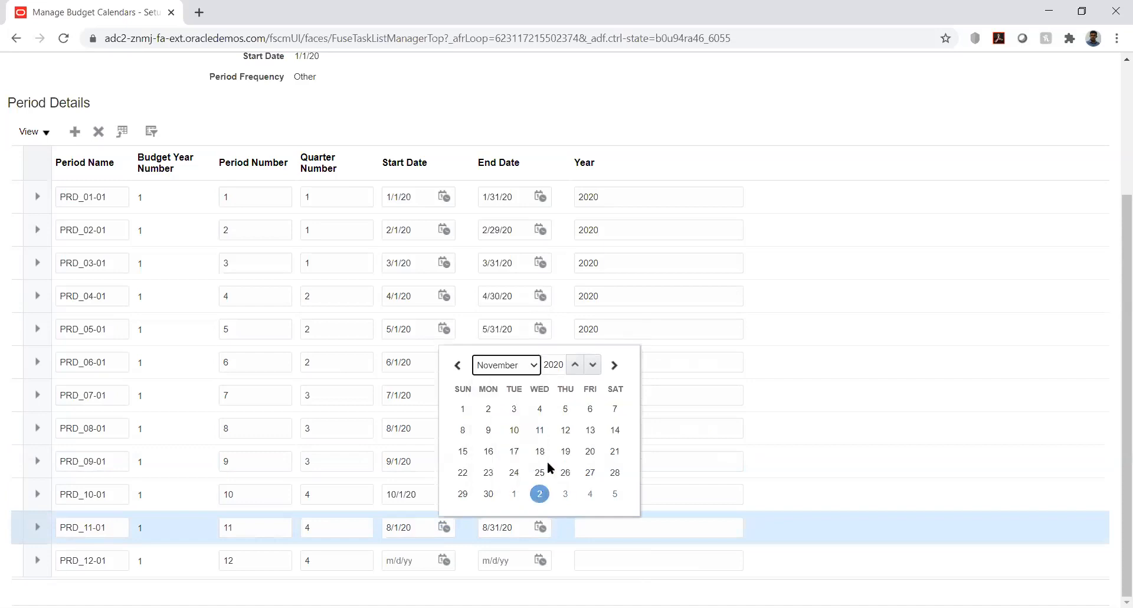
{"action": "left_click", "coordinate": [463, 408]}
{"action": "left_click", "coordinate": [541, 527]}
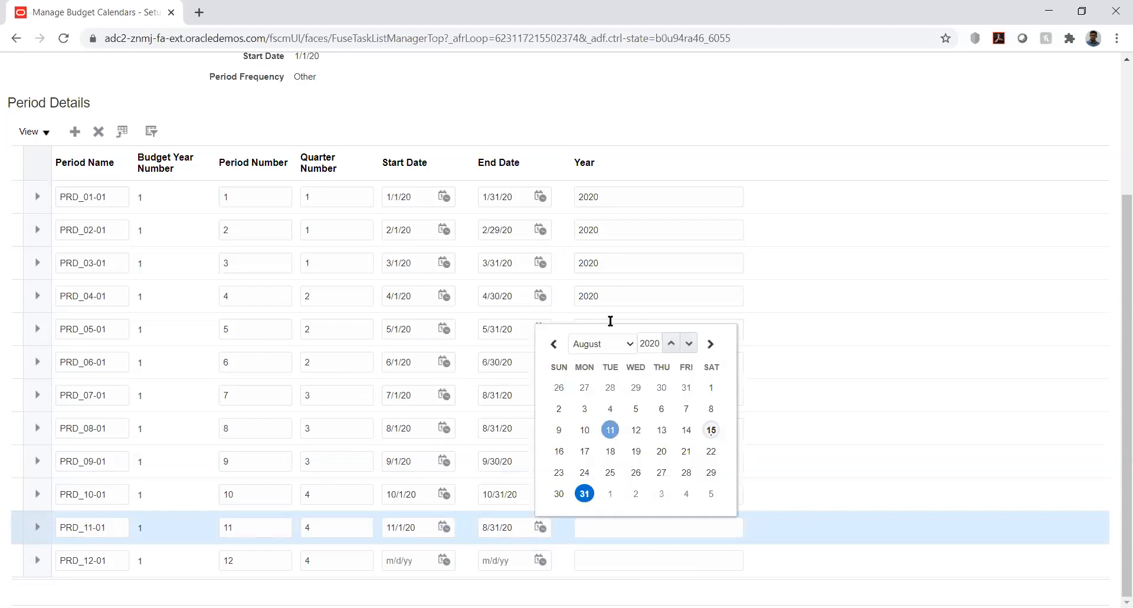
{"action": "left_click", "coordinate": [617, 346]}
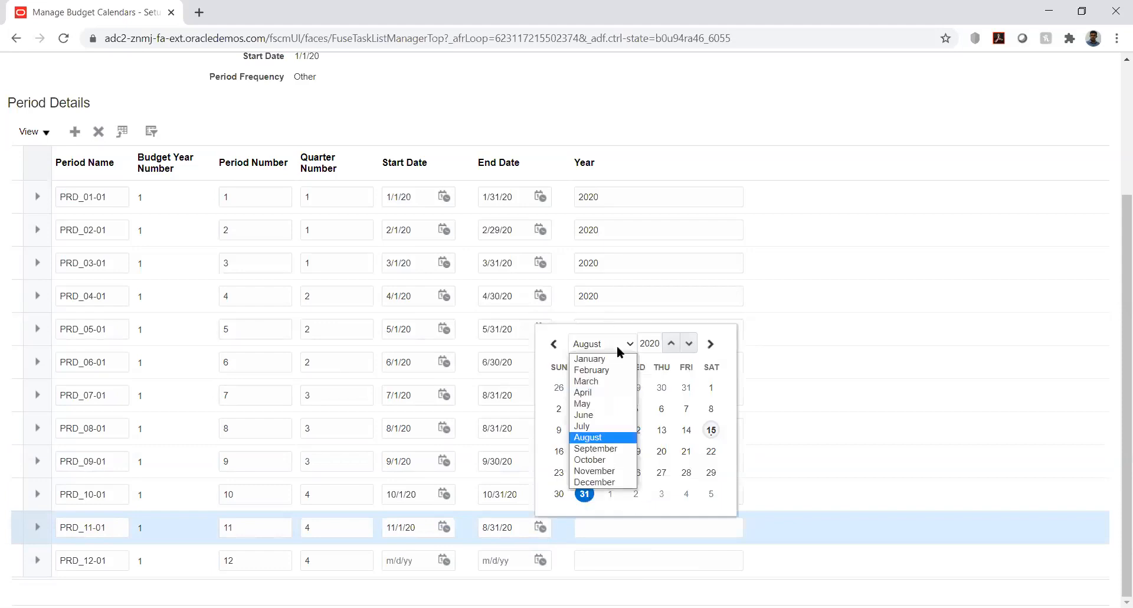
{"action": "left_click", "coordinate": [606, 472]}
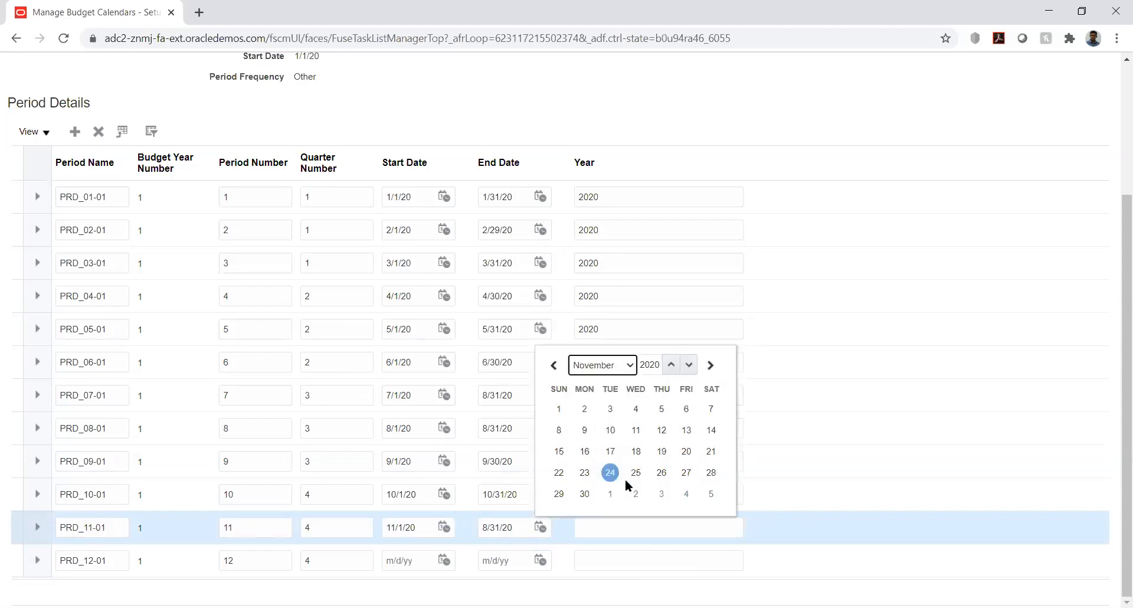
{"action": "left_click", "coordinate": [584, 493]}
- Give period PRD_12-01 a start date of 12/1/20 and an end date of 12/31/20
{"action": "left_click", "coordinate": [442, 559]}
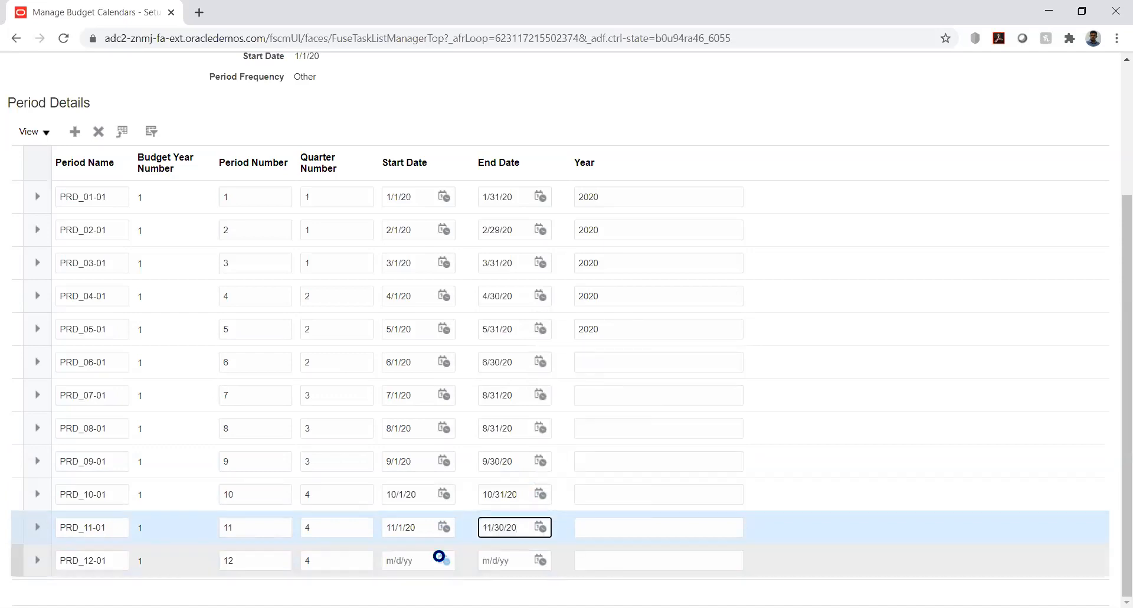
{"action": "left_click", "coordinate": [508, 377]}
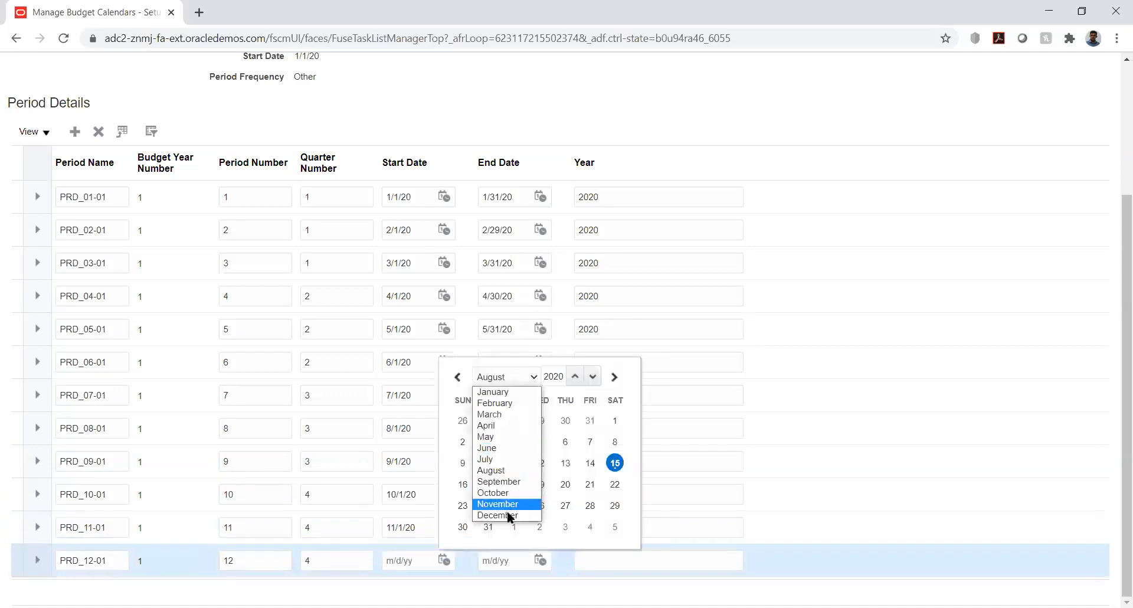
{"action": "left_click", "coordinate": [507, 514]}
{"action": "left_click", "coordinate": [514, 442]}
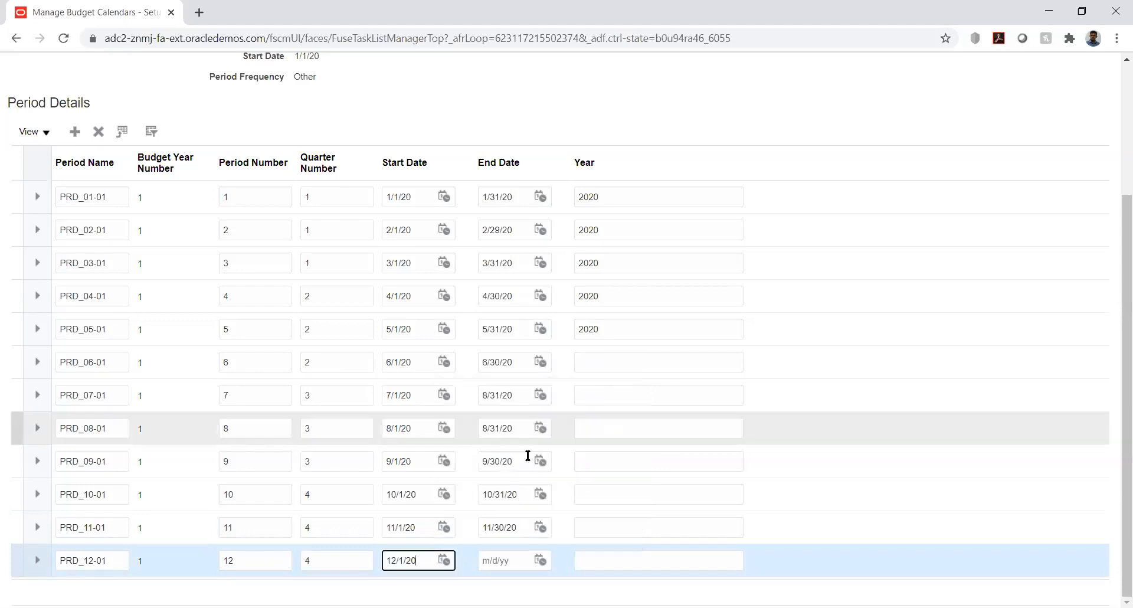
{"action": "left_click", "coordinate": [541, 561]}
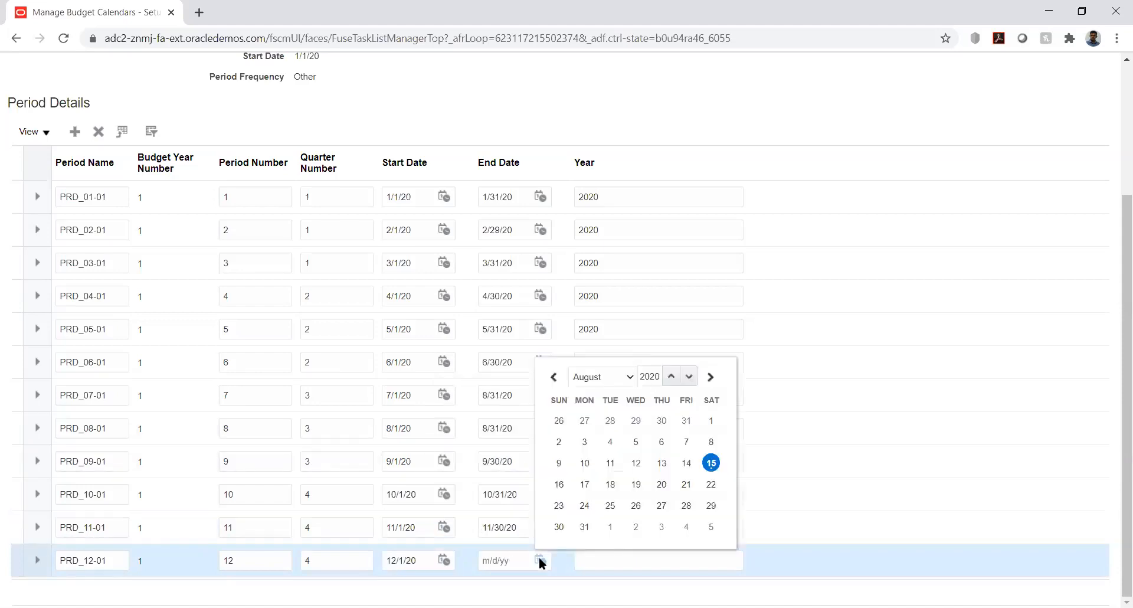
{"action": "left_click", "coordinate": [625, 376]}
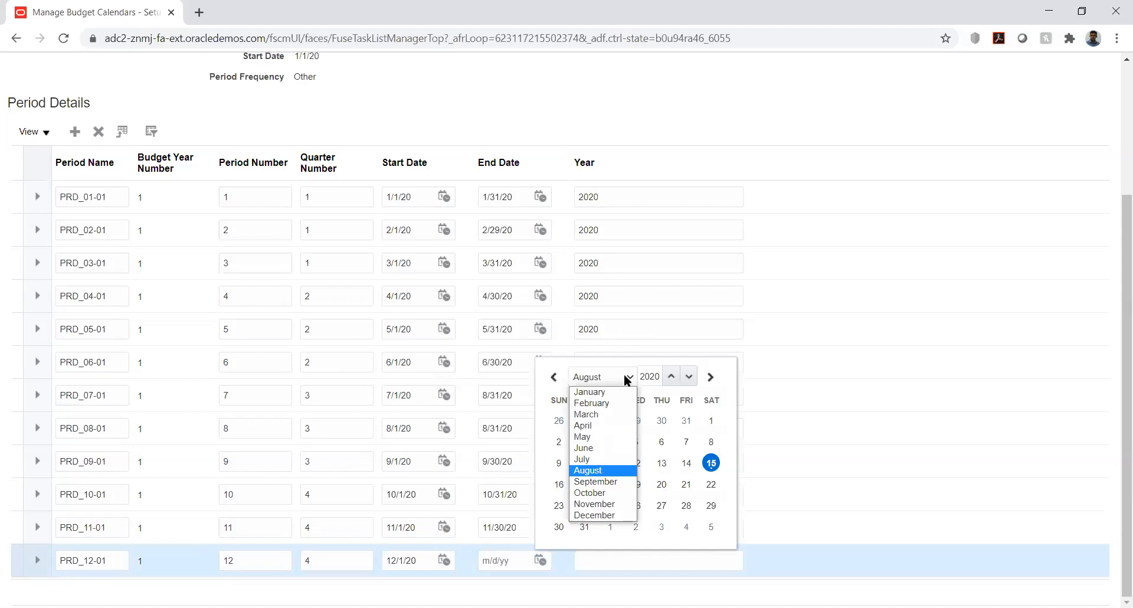
{"action": "left_click", "coordinate": [607, 516]}
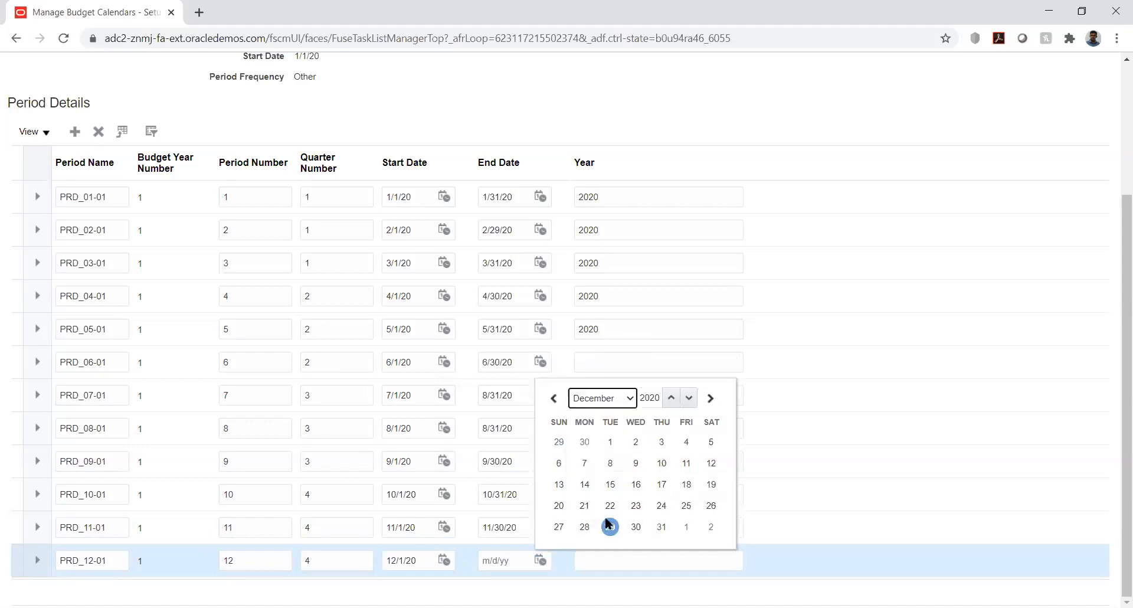
{"action": "left_click", "coordinate": [662, 527]}
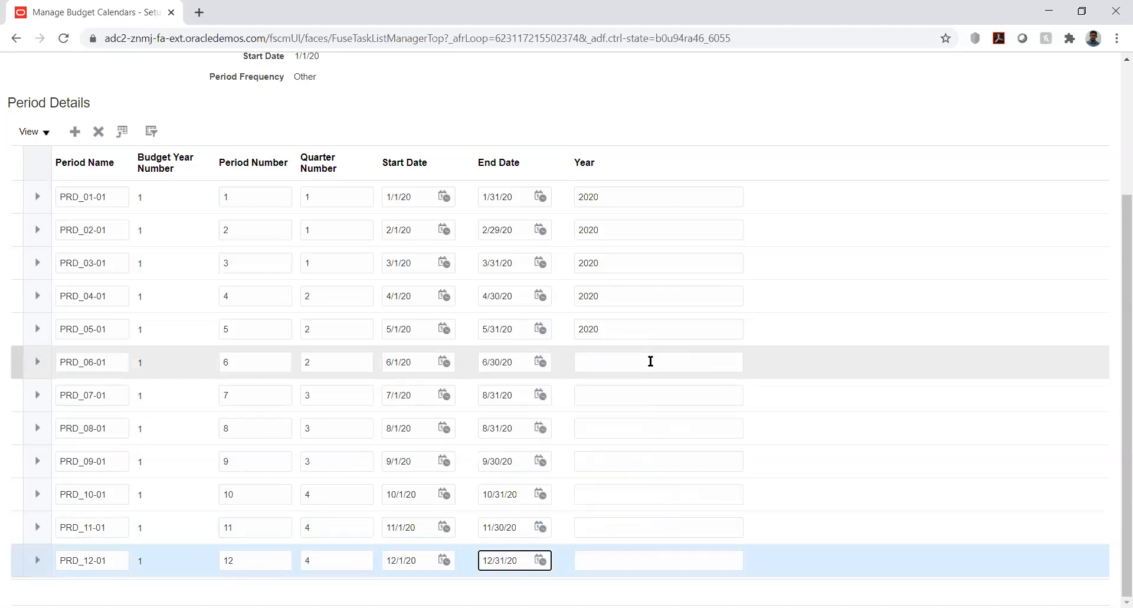
- Set the year to 2020 for periods PRD_06-01 through PRD_12-01
{"action": "left_click", "coordinate": [651, 361]}
{"action": "type", "text": "2020"}
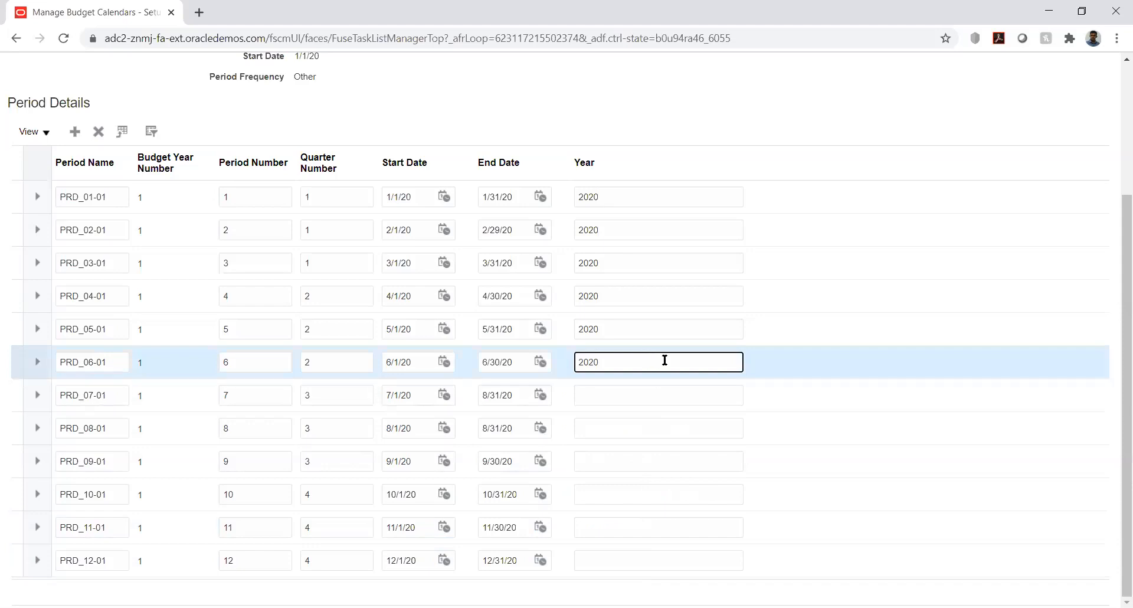
{"action": "double_click", "coordinate": [585, 362]}
{"action": "key", "text": "ctrl+c"}
{"action": "left_click", "coordinate": [602, 395]}
{"action": "key", "text": "ctrl+v"}
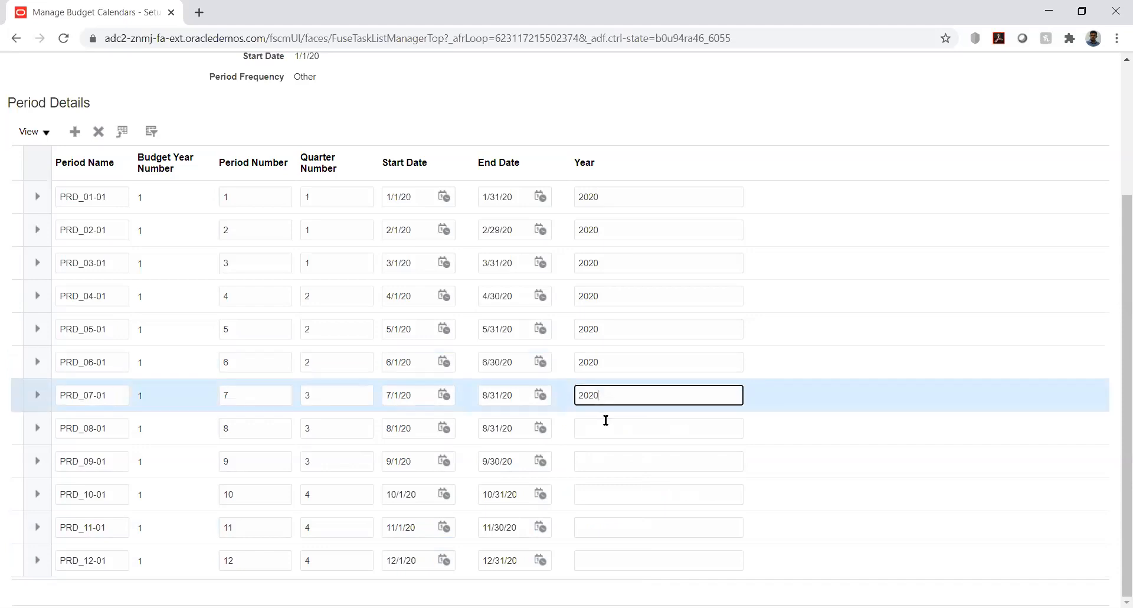
{"action": "left_click", "coordinate": [605, 423]}
{"action": "key", "text": "ctrl+v"}
{"action": "left_click", "coordinate": [614, 461]}
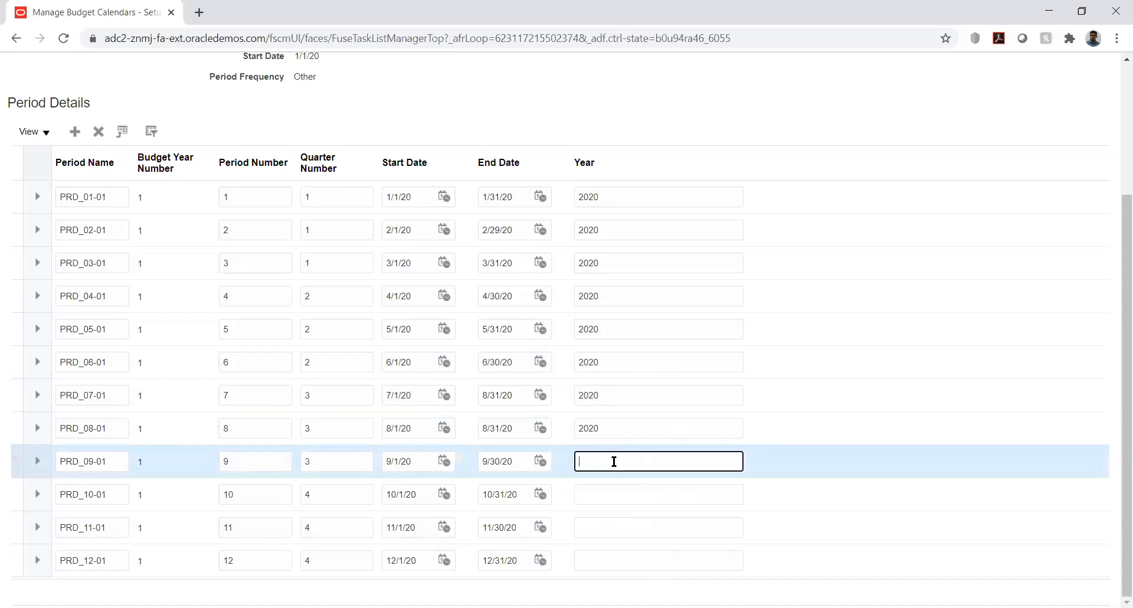
{"action": "key", "text": "ctrl+v"}
{"action": "left_click", "coordinate": [619, 491]}
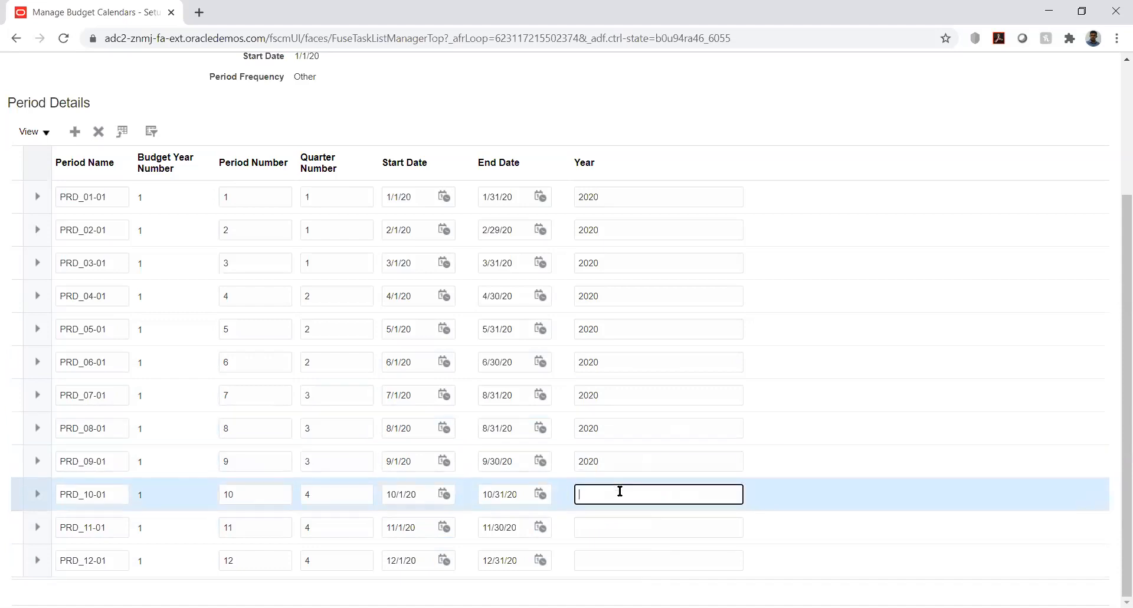
{"action": "left_click", "coordinate": [623, 525]}
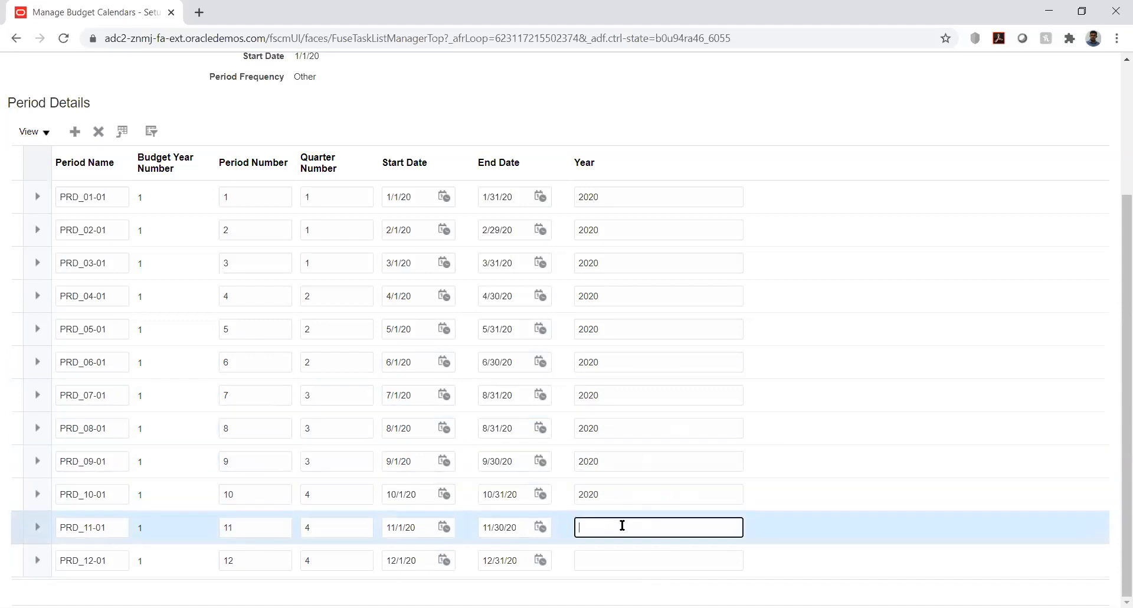
{"action": "left_click", "coordinate": [623, 558]}
{"action": "type", "text": "2020"}
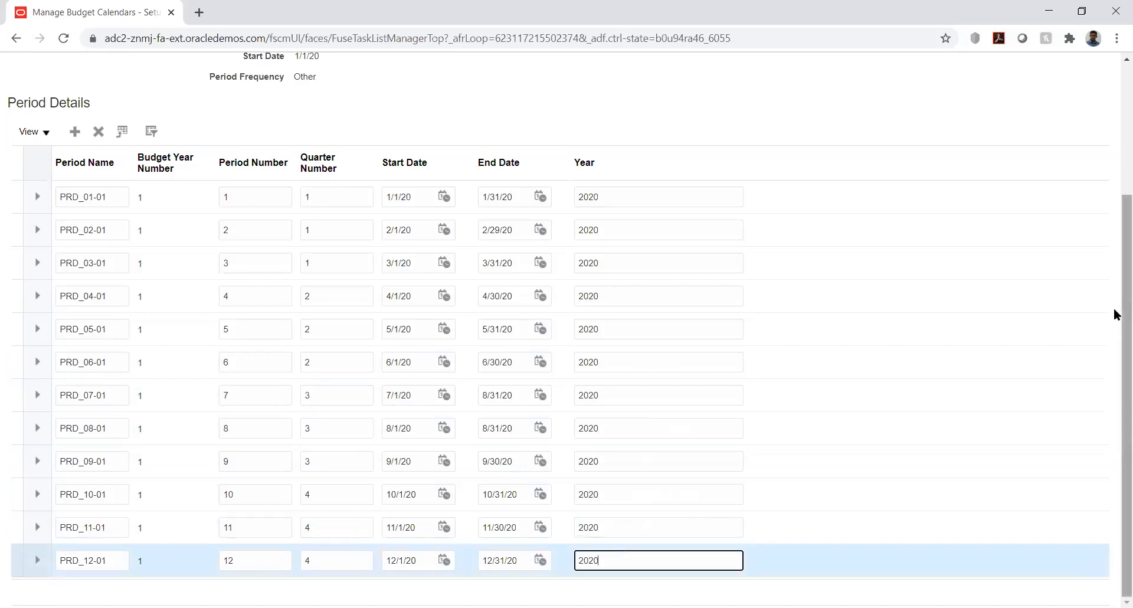
- Try to save the KK_Bud_Cal calendar with its 12 periods
{"action": "scroll", "coordinate": [1118, 323], "scroll_direction": "up", "scroll_amount": 3}
{"action": "left_click", "coordinate": [969, 112]}
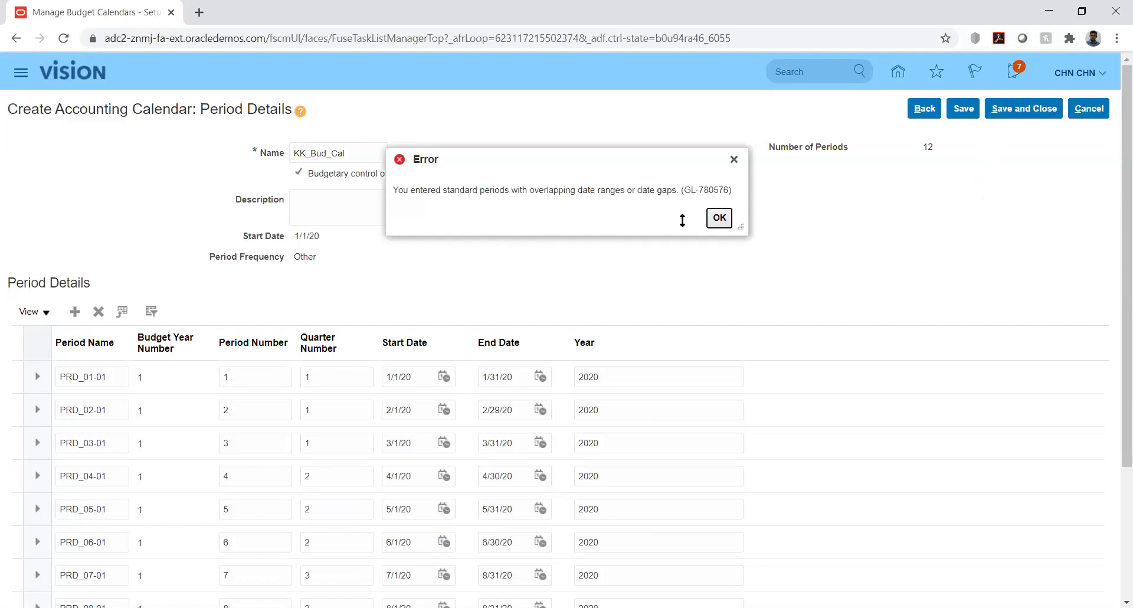
{"action": "left_click", "coordinate": [719, 218]}
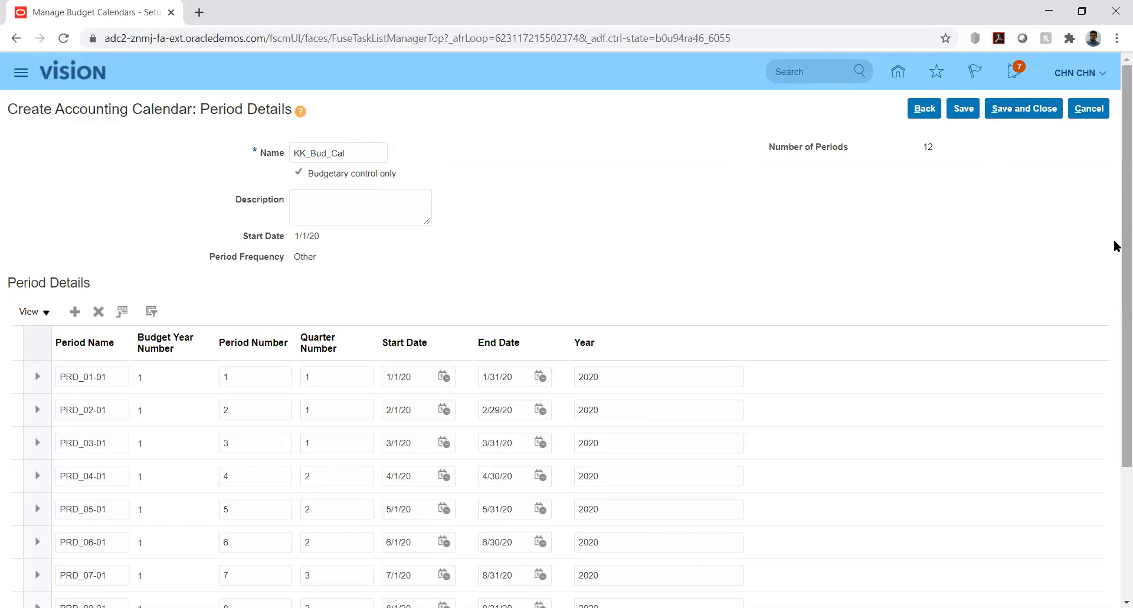
- Check the start and end dates of all periods for overlapping ranges or gaps
{"action": "right_click", "coordinate": [1117, 300]}
{"action": "left_click", "coordinate": [1072, 204]}
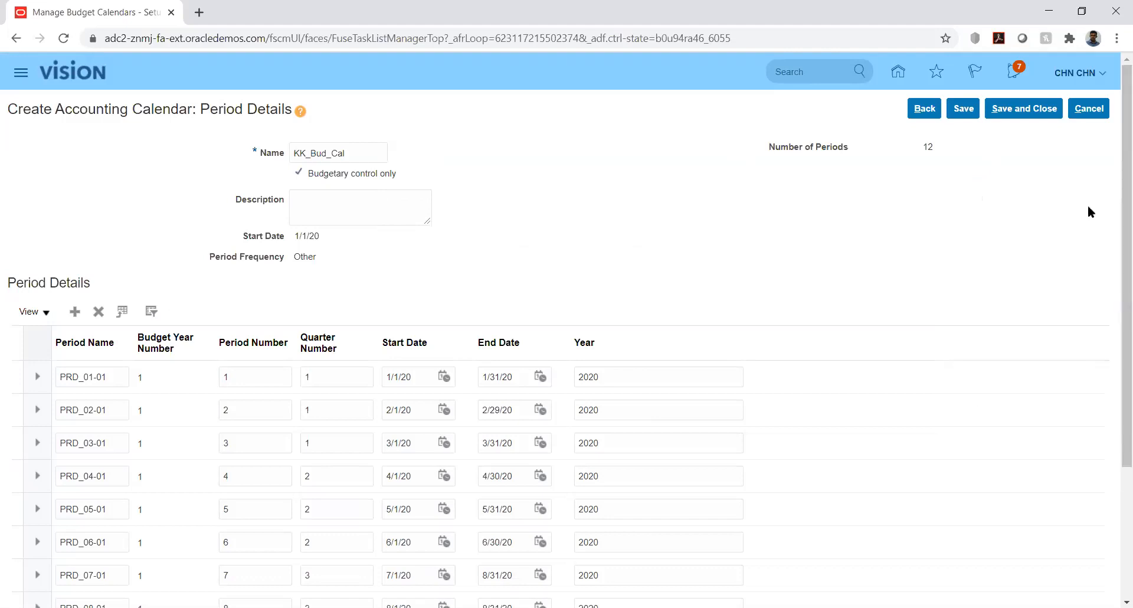
{"action": "left_click_drag", "start_coordinate": [1116, 214], "coordinate": [1114, 366]}
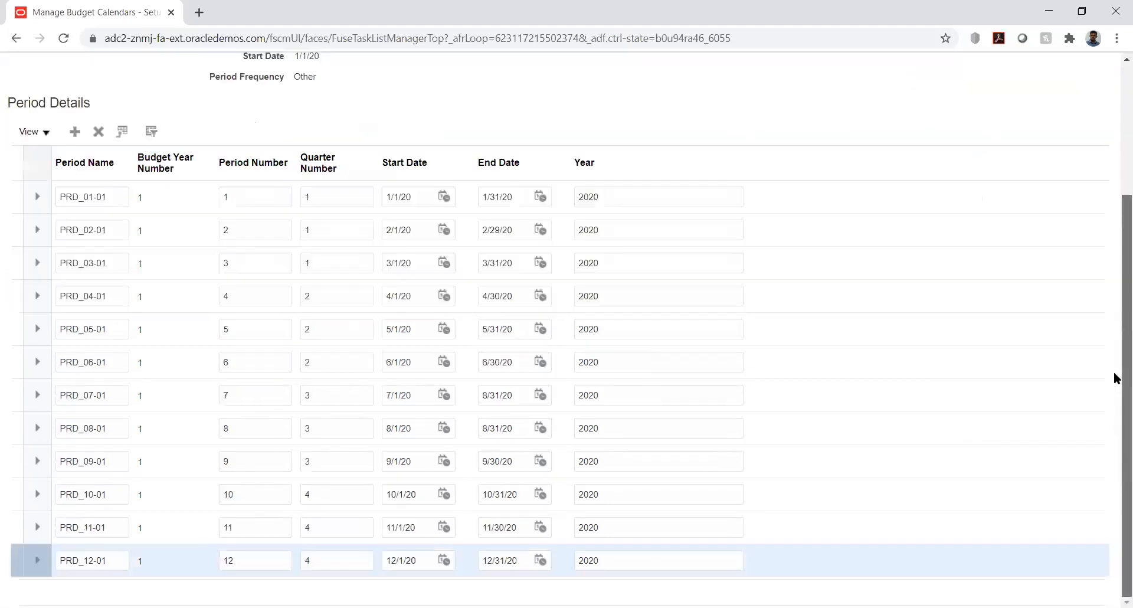
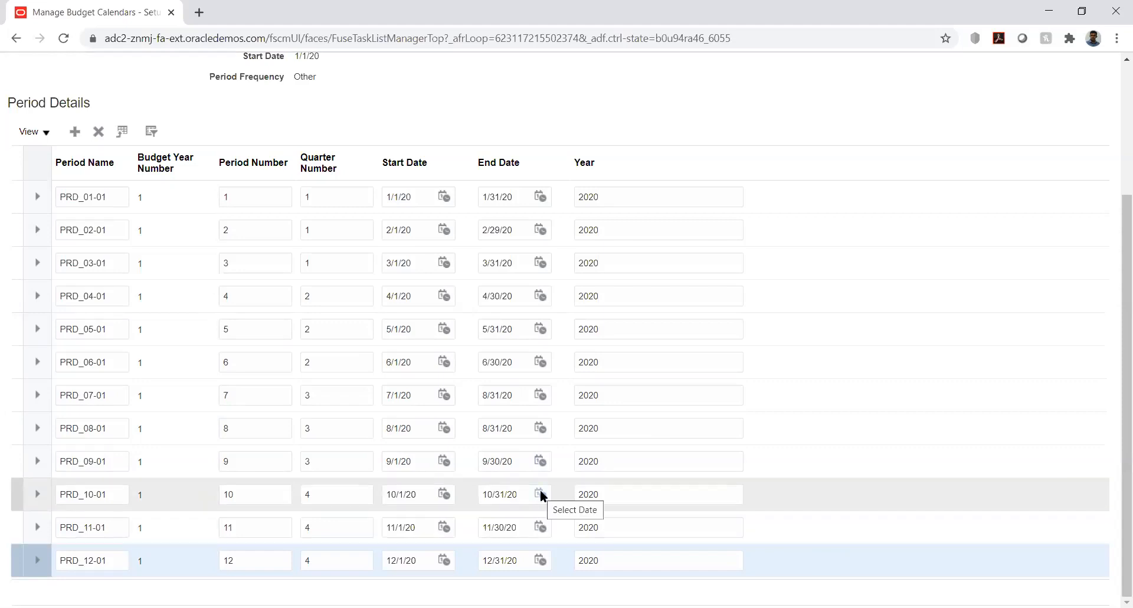
- Set the end date of period PRD_07-01 to 7/31/20
{"action": "left_click", "coordinate": [542, 392]}
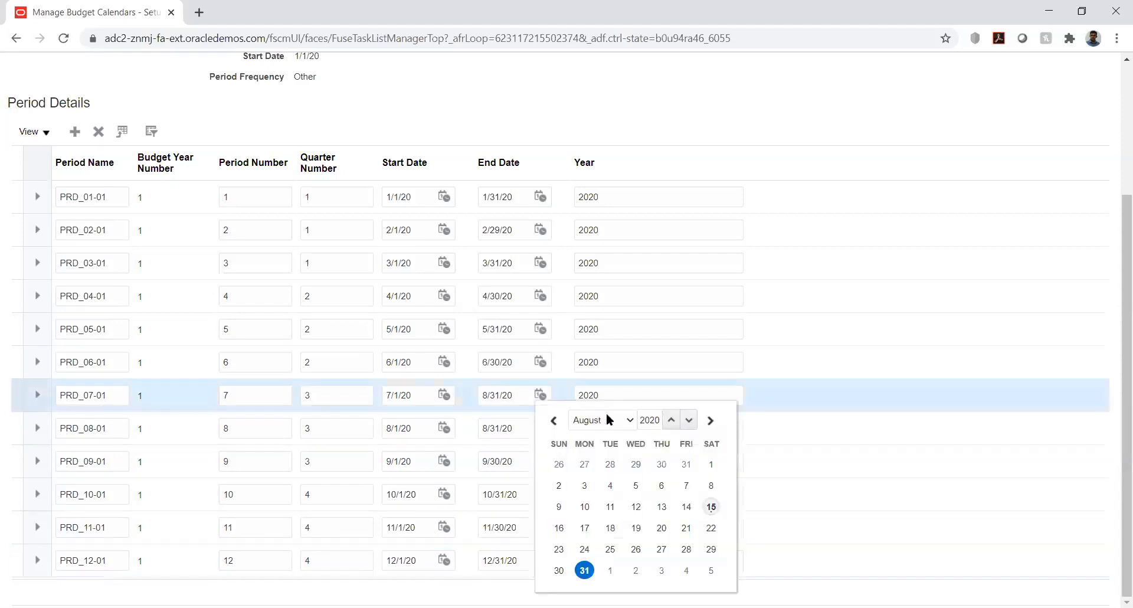
{"action": "left_click", "coordinate": [604, 420]}
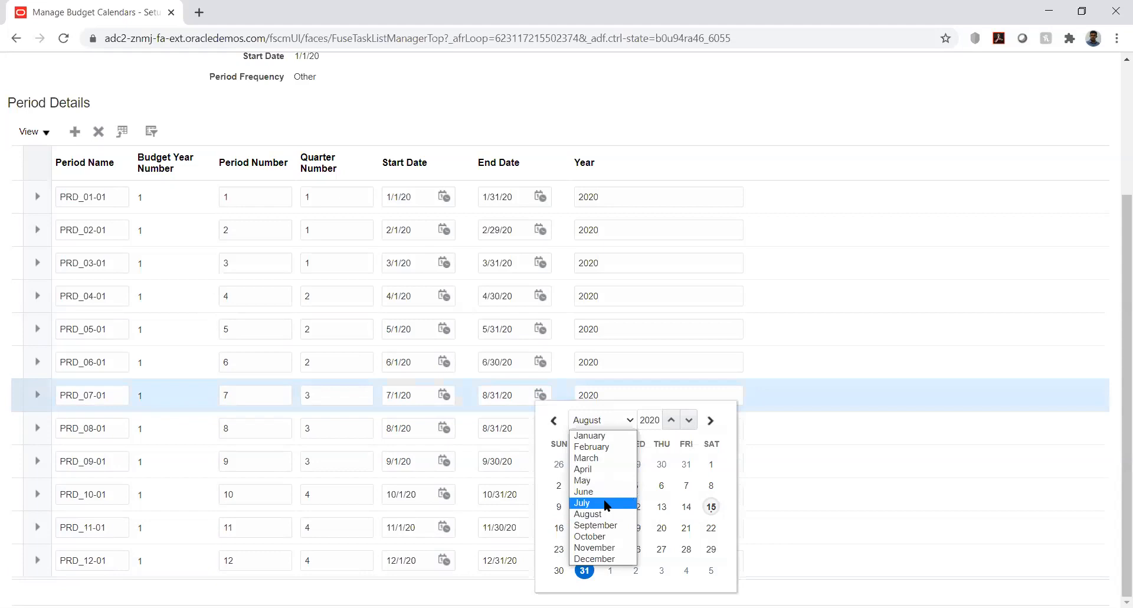
{"action": "left_click", "coordinate": [606, 503]}
{"action": "left_click", "coordinate": [661, 549]}
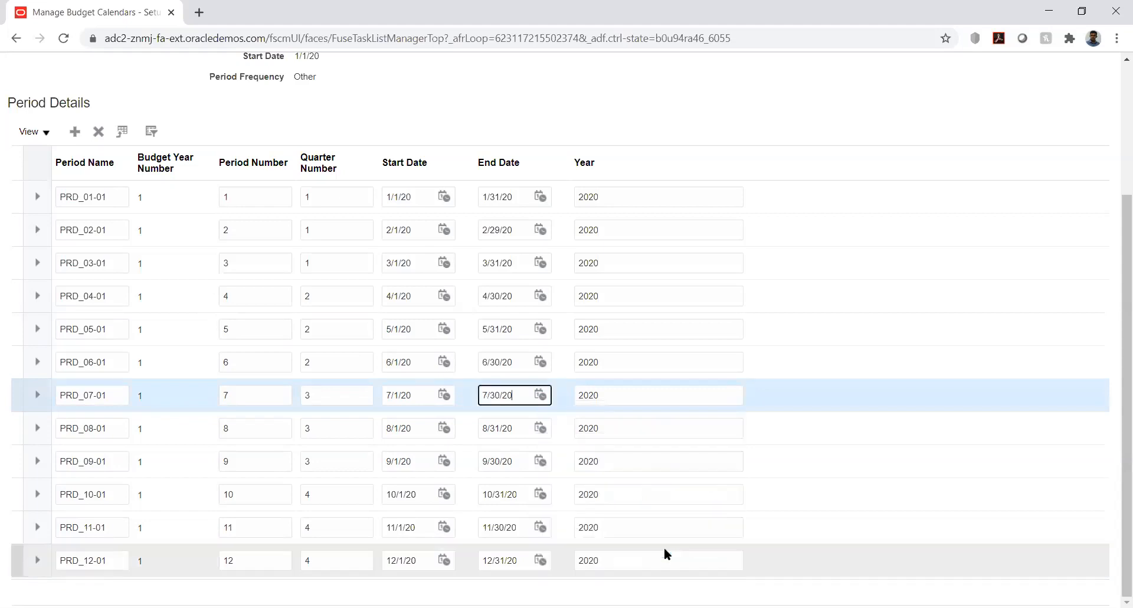
{"action": "left_click", "coordinate": [542, 396]}
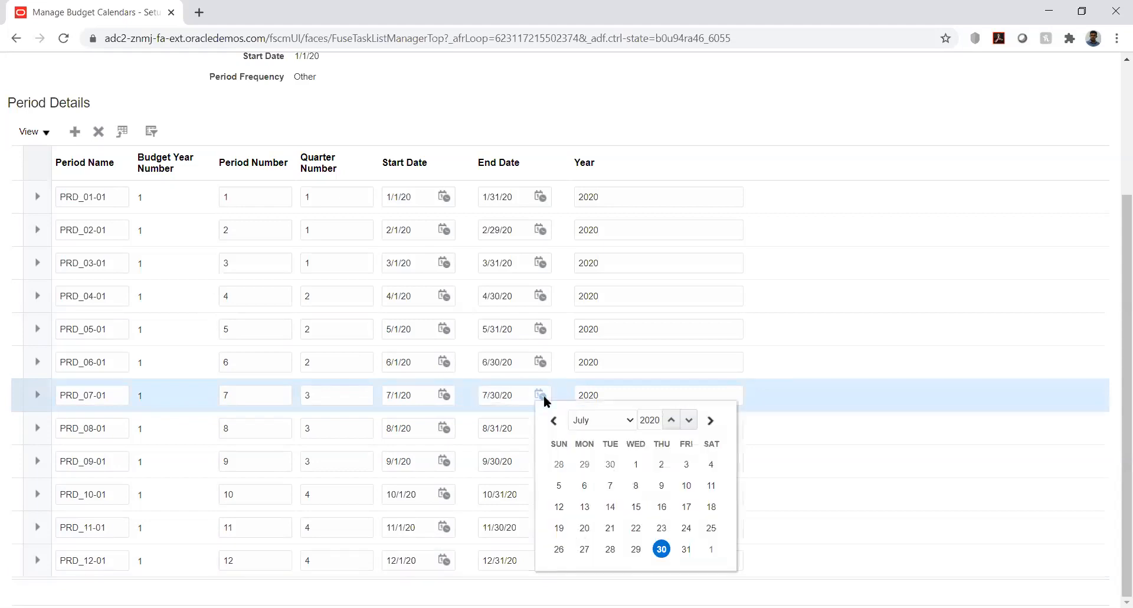
{"action": "left_click", "coordinate": [686, 549]}
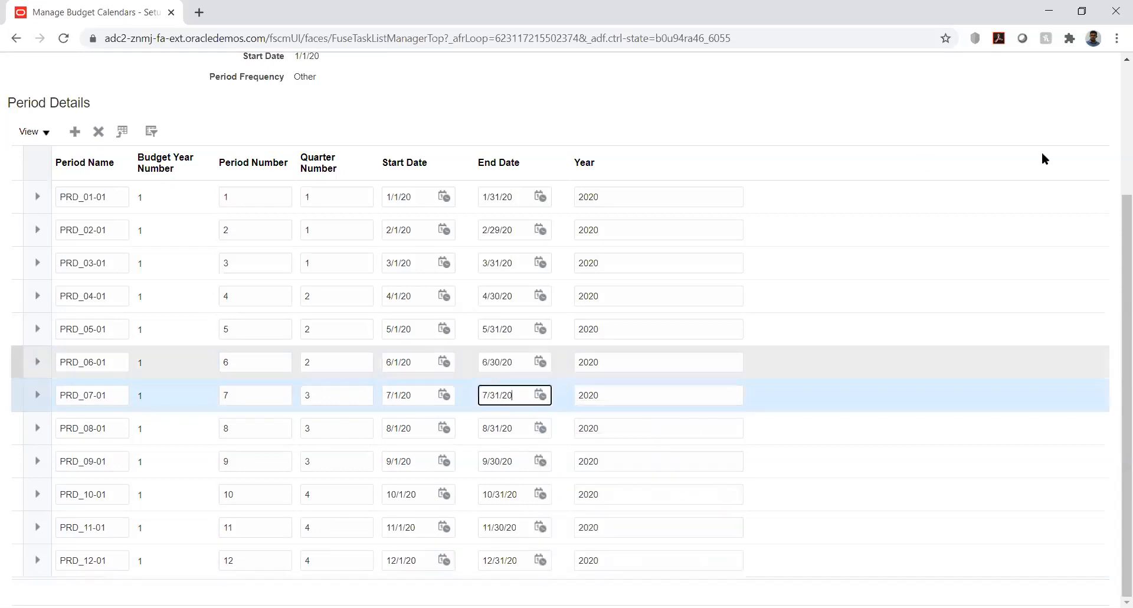
- Save and close the KK_Bud_Cal calendar and return to the KK Implementation task list
{"action": "left_click", "coordinate": [1110, 115]}
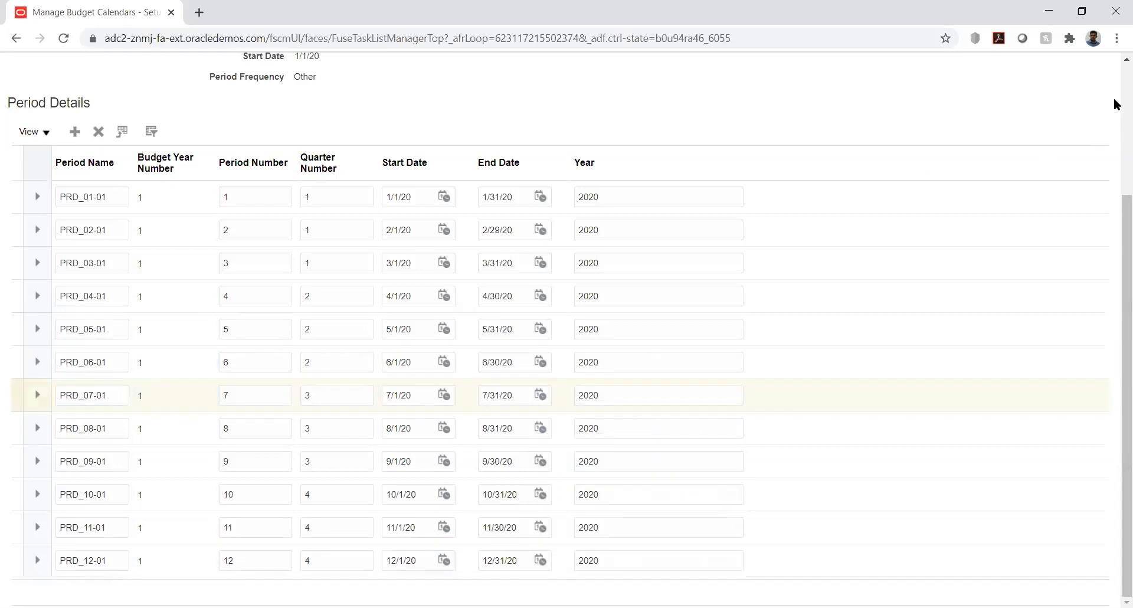
{"action": "scroll", "coordinate": [1116, 105], "scroll_direction": "up", "scroll_amount": 3}
{"action": "left_click", "coordinate": [964, 108]}
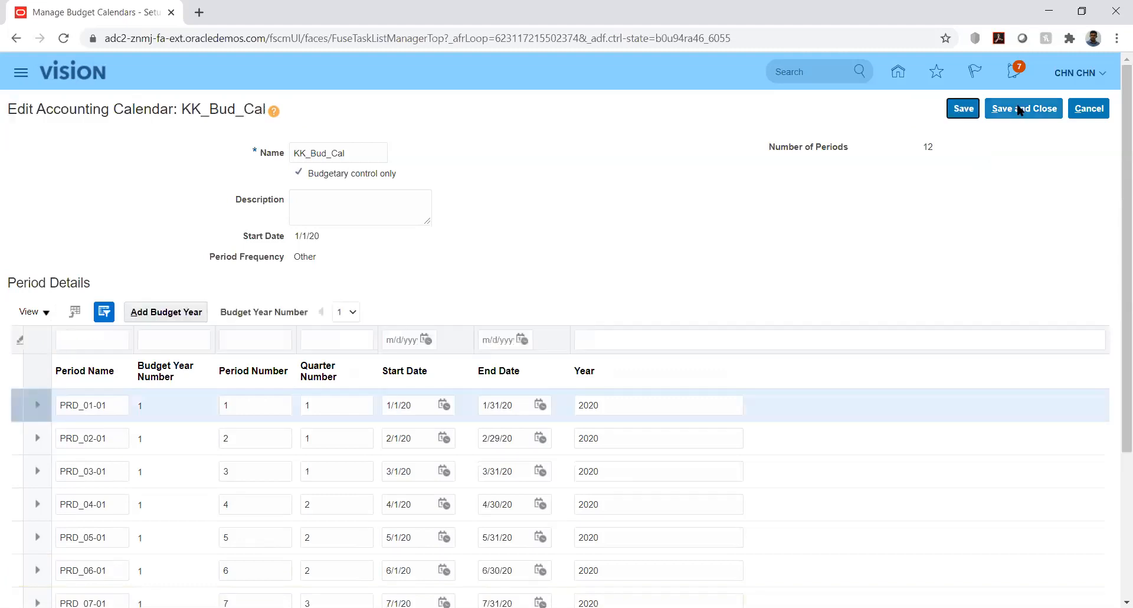
{"action": "left_click", "coordinate": [1020, 110]}
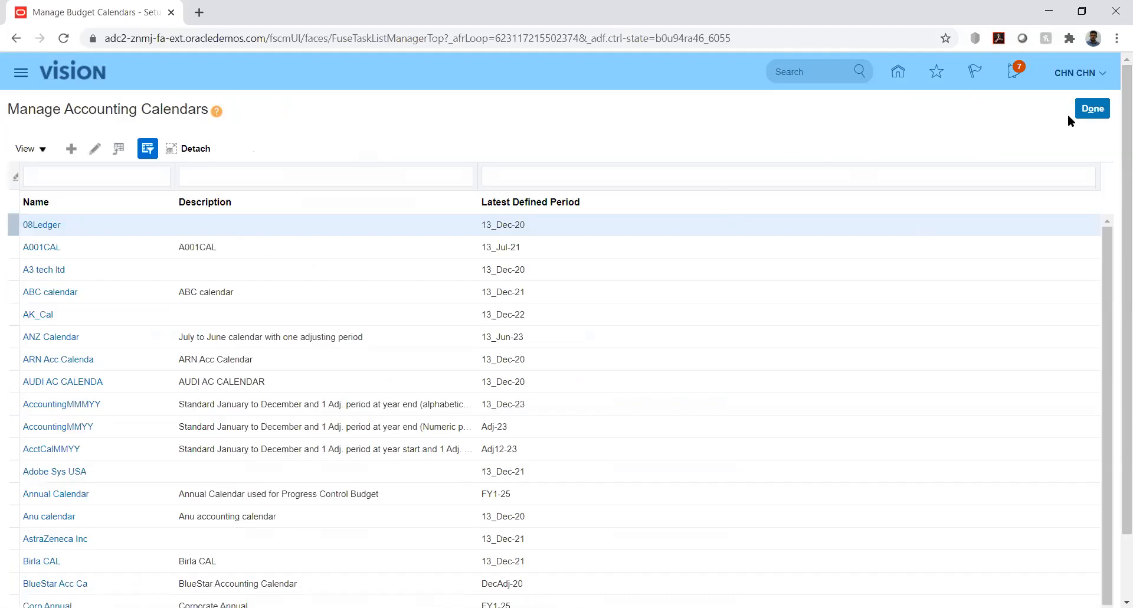
{"action": "left_click", "coordinate": [1083, 111]}
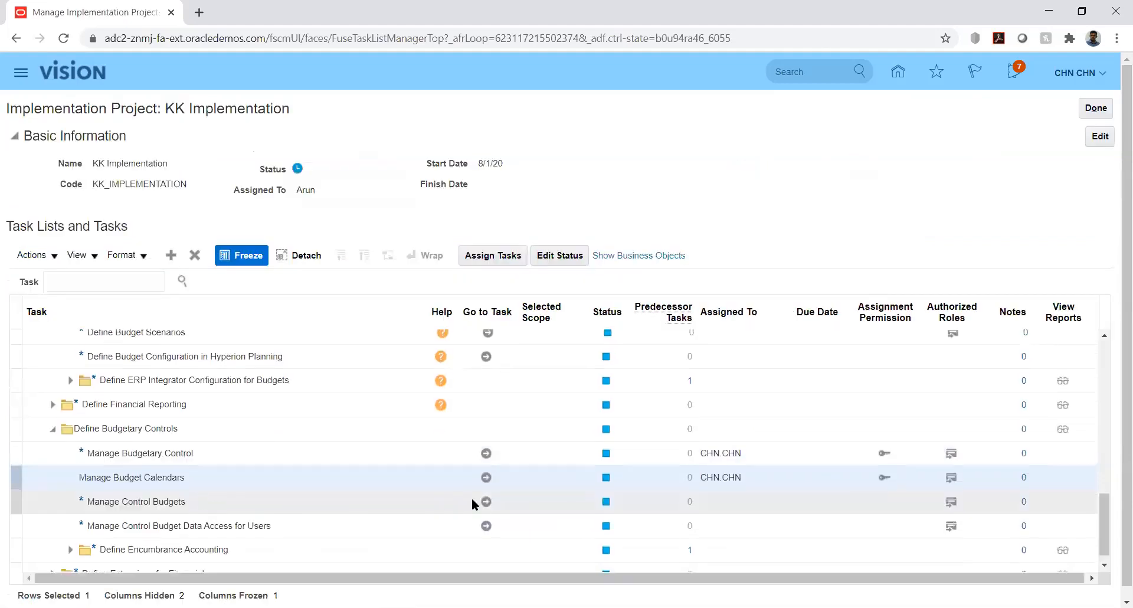
- Start a new control budget from the Manage Control Budgets task
{"action": "left_click", "coordinate": [486, 501]}
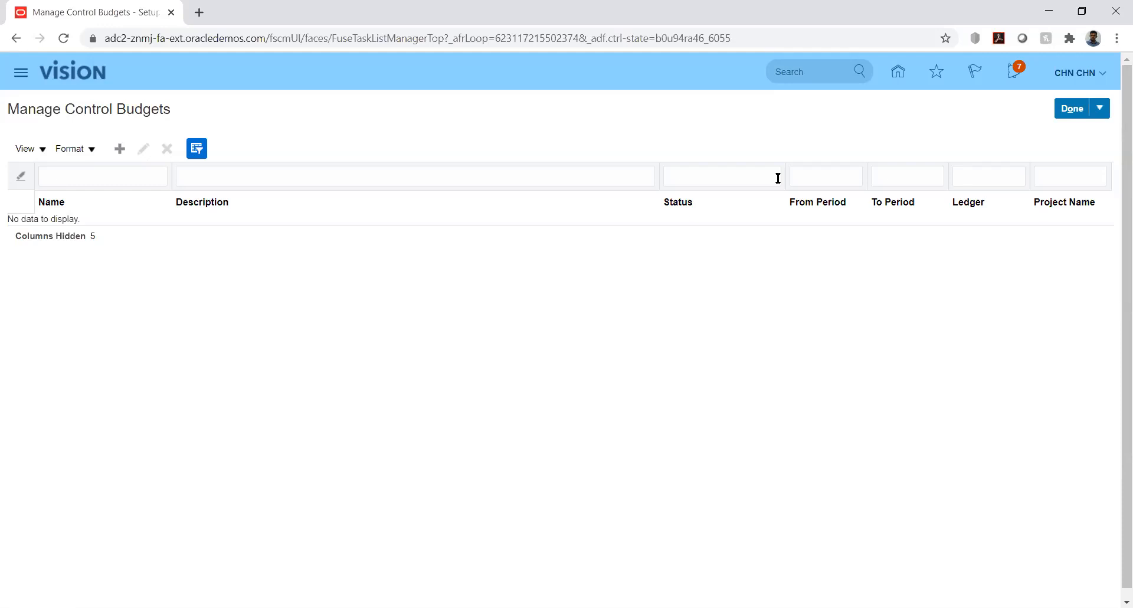
{"action": "left_click", "coordinate": [120, 150]}
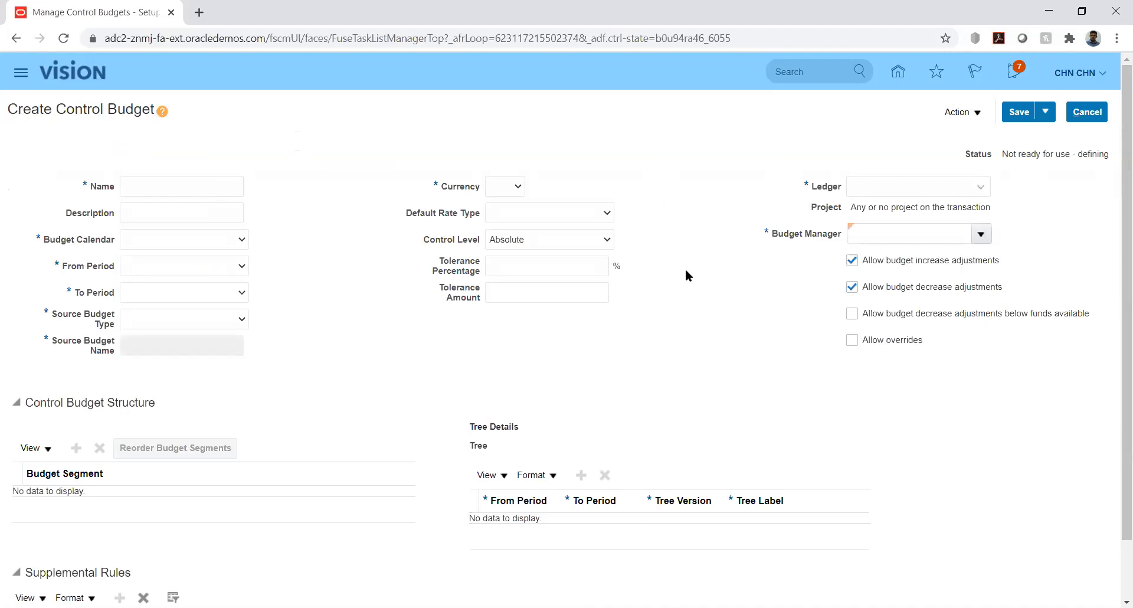
{"action": "left_click_drag", "start_coordinate": [1115, 256], "coordinate": [1116, 384]}
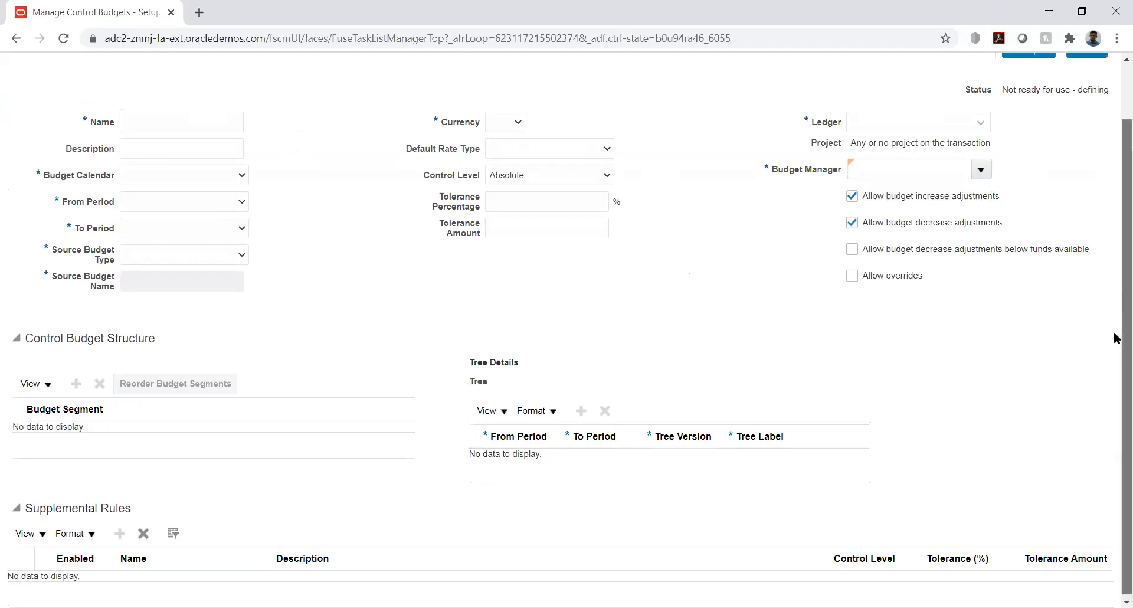
{"action": "left_click_drag", "start_coordinate": [1114, 336], "coordinate": [1114, 222]}
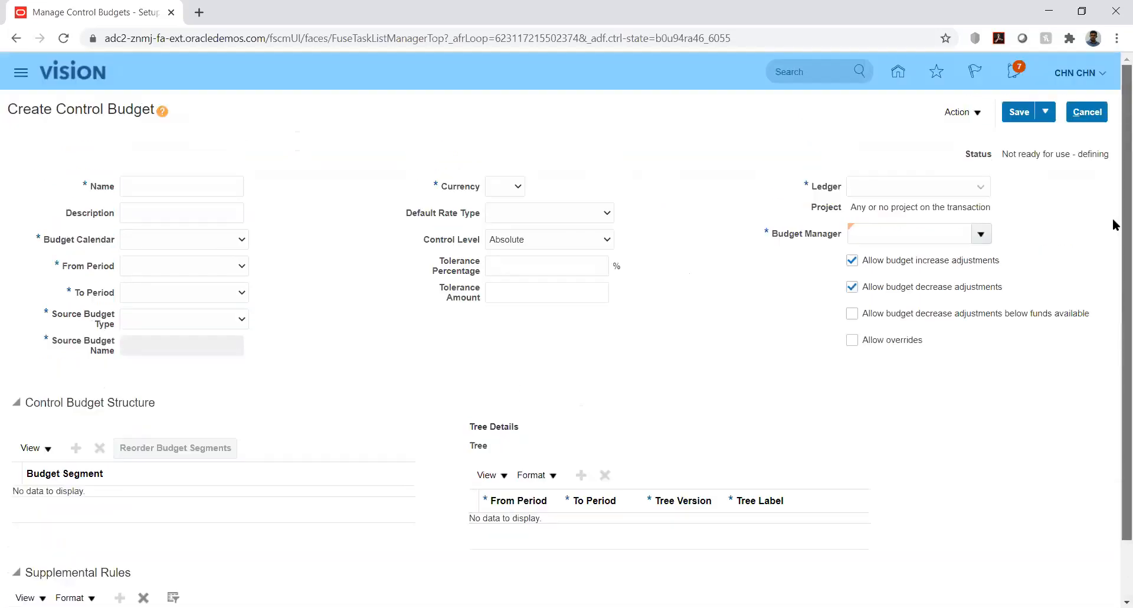
- Name the control budget KK_Budget and assign it the budget calendar KK_Bud_Cal
{"action": "left_click", "coordinate": [164, 187]}
{"action": "type", "text": "KK"}
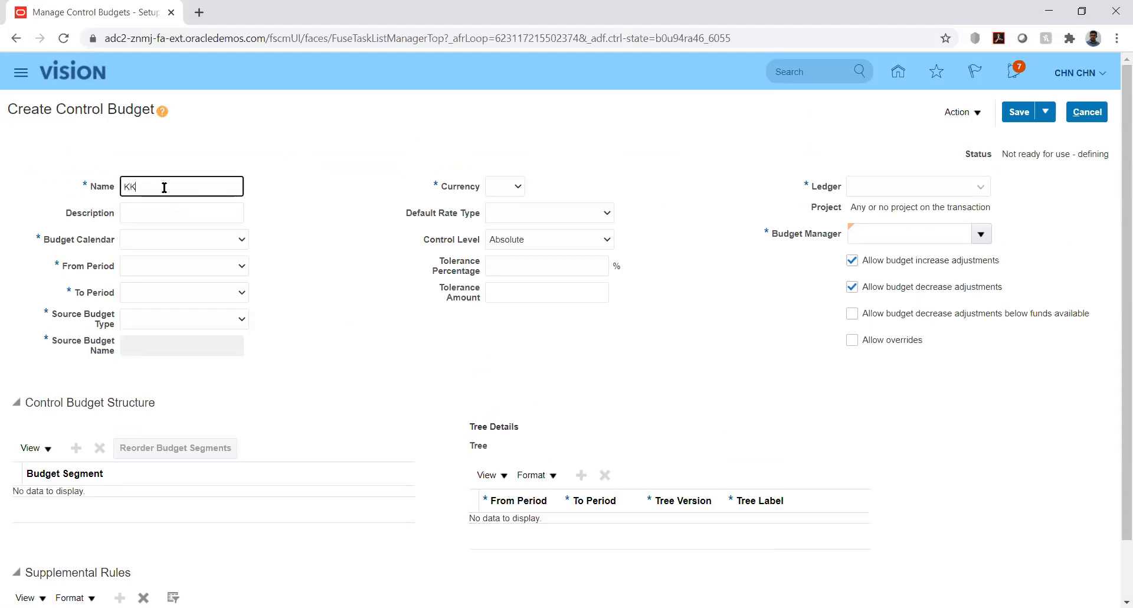
{"action": "type", "text": "_Budge"}
{"action": "key", "text": "Tab"}
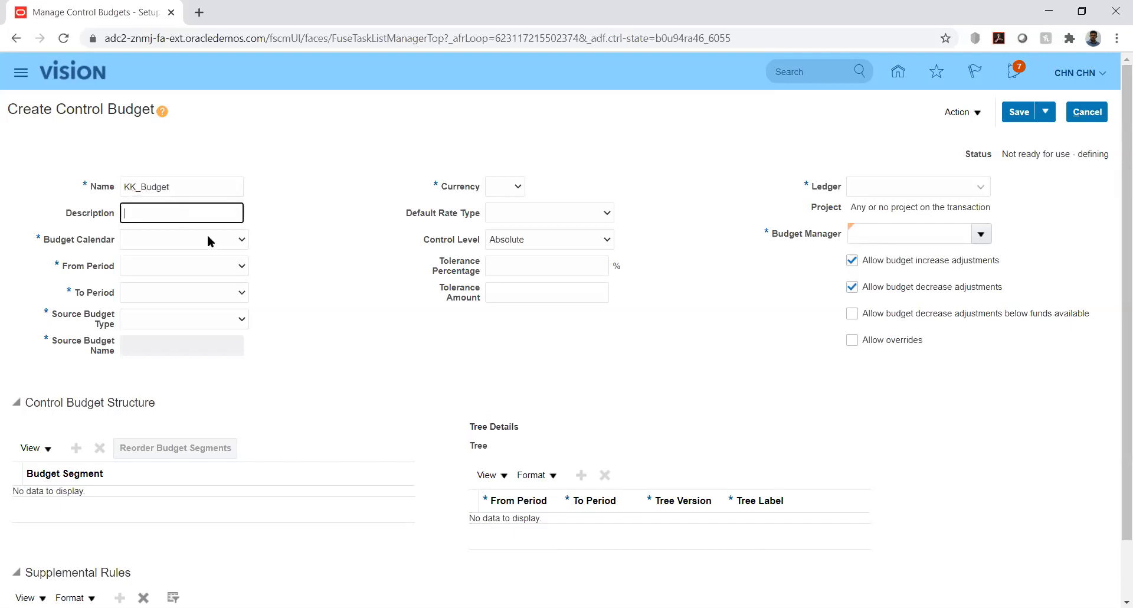
{"action": "left_click", "coordinate": [234, 241]}
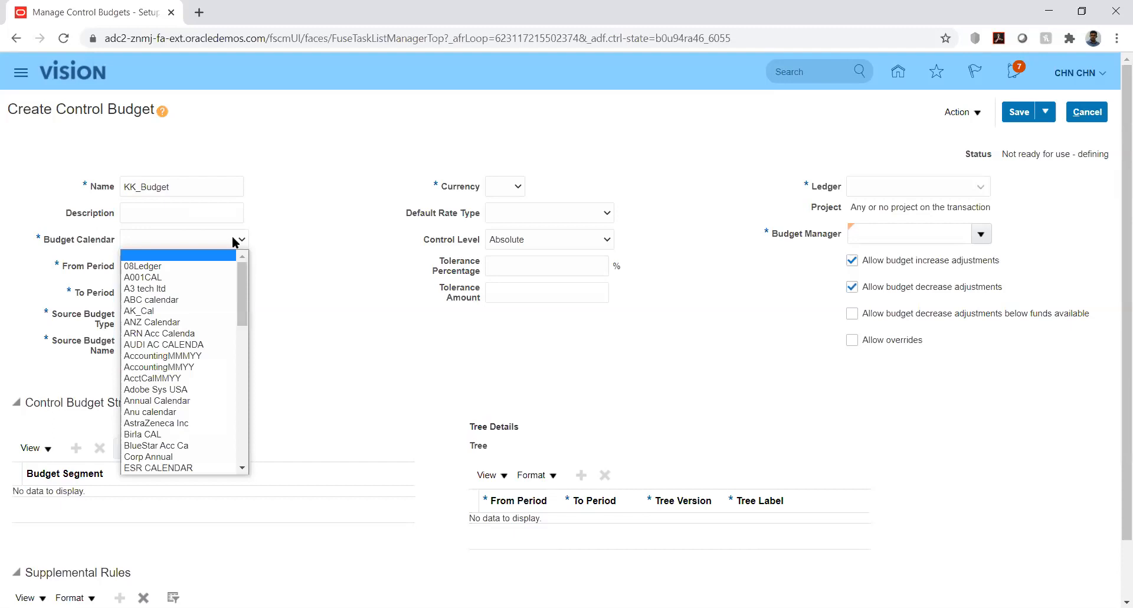
{"action": "key", "text": "k"}
{"action": "key", "text": "k"}
{"action": "key", "text": "k"}
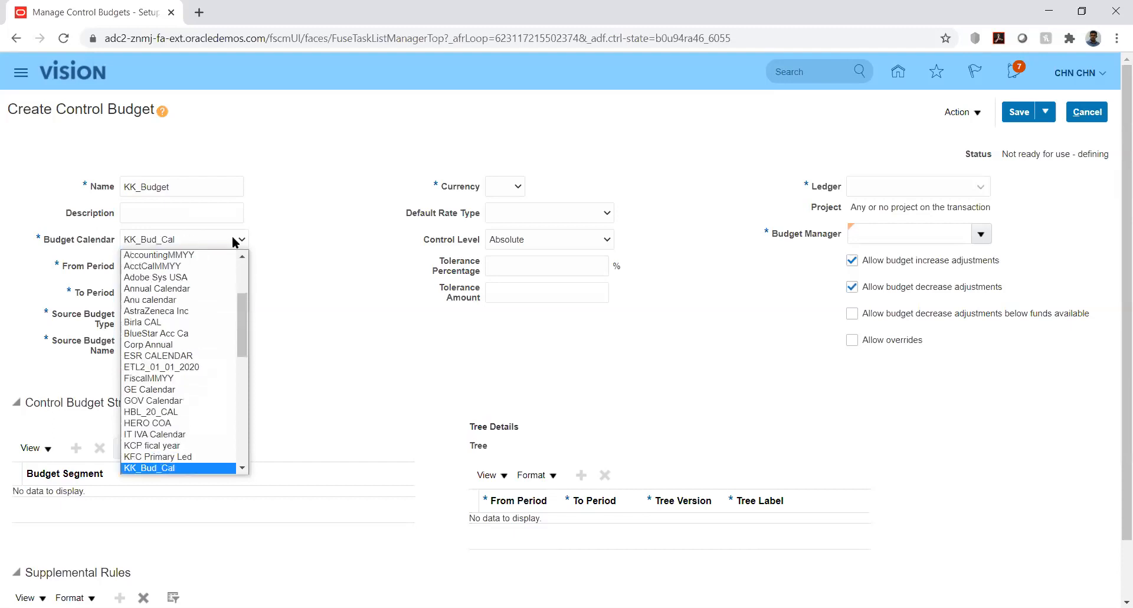
{"action": "key", "text": "Return"}
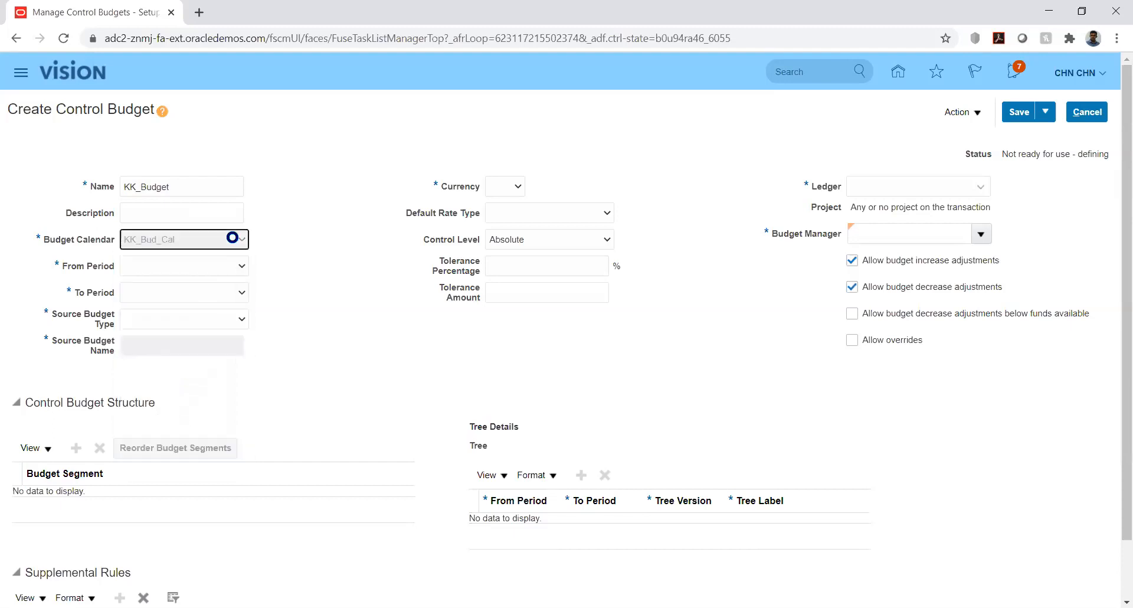
- Set the control budget's period range from PRD_01-01 to PRD_12-01
{"action": "left_click", "coordinate": [240, 267]}
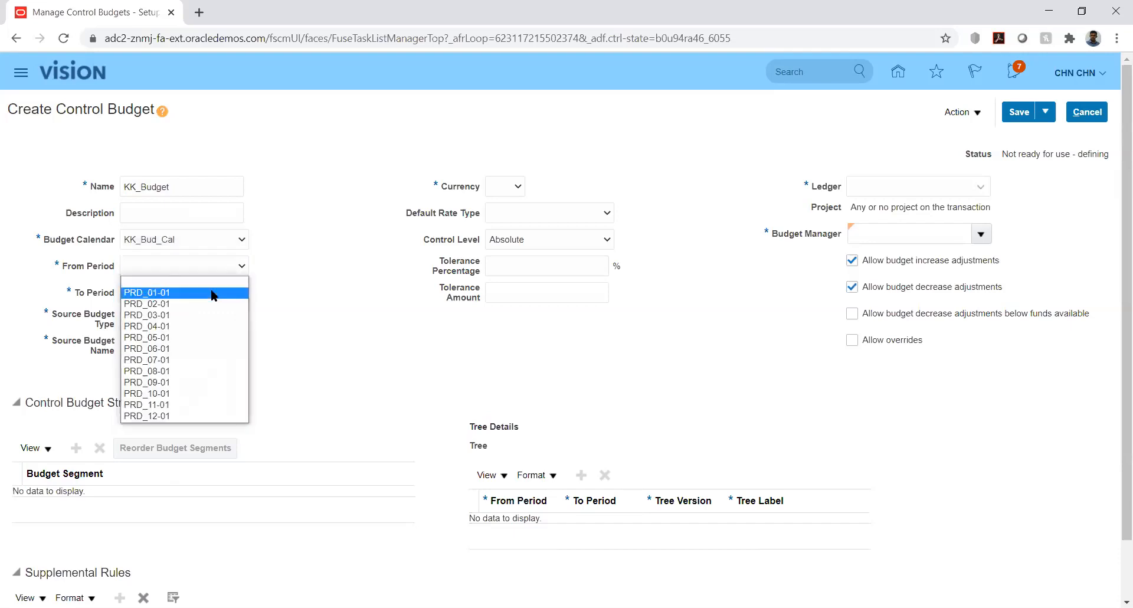
{"action": "key", "text": "Return"}
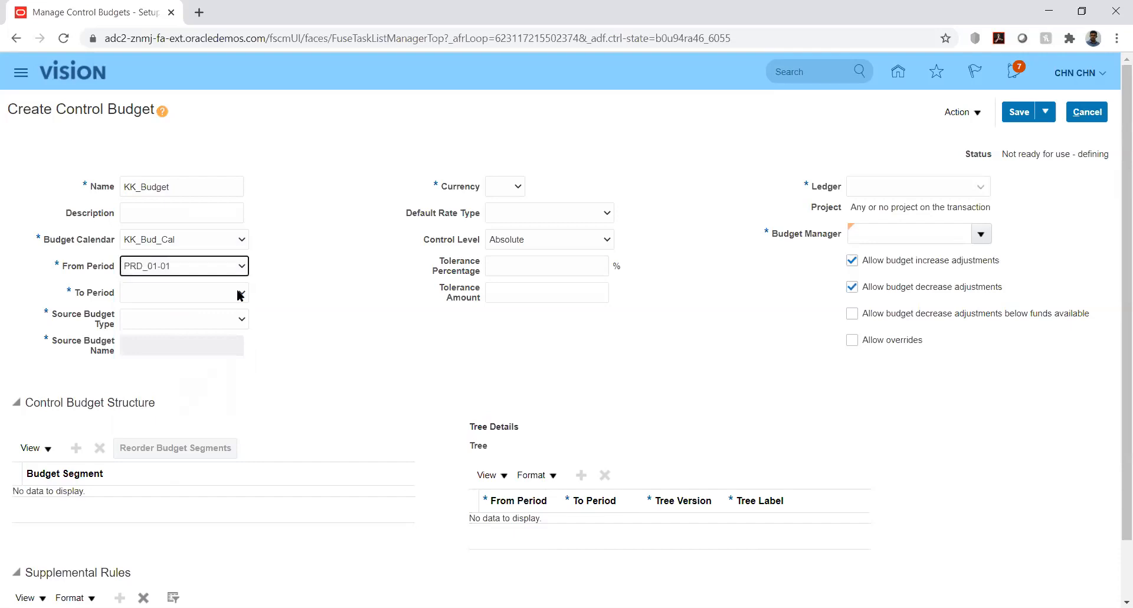
{"action": "left_click", "coordinate": [239, 293]}
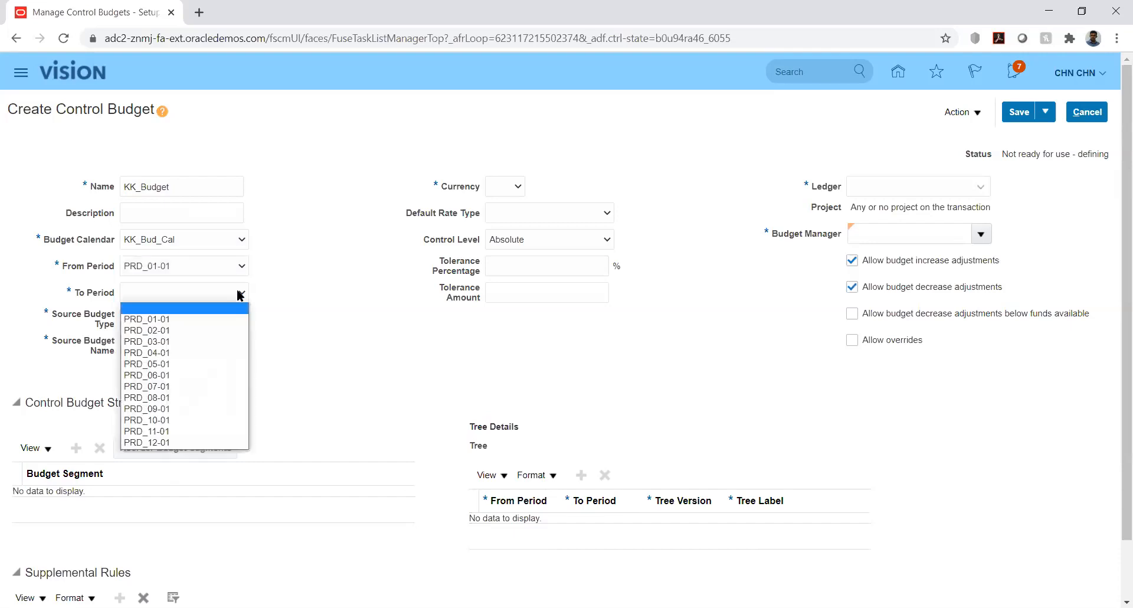
{"action": "left_click", "coordinate": [177, 442]}
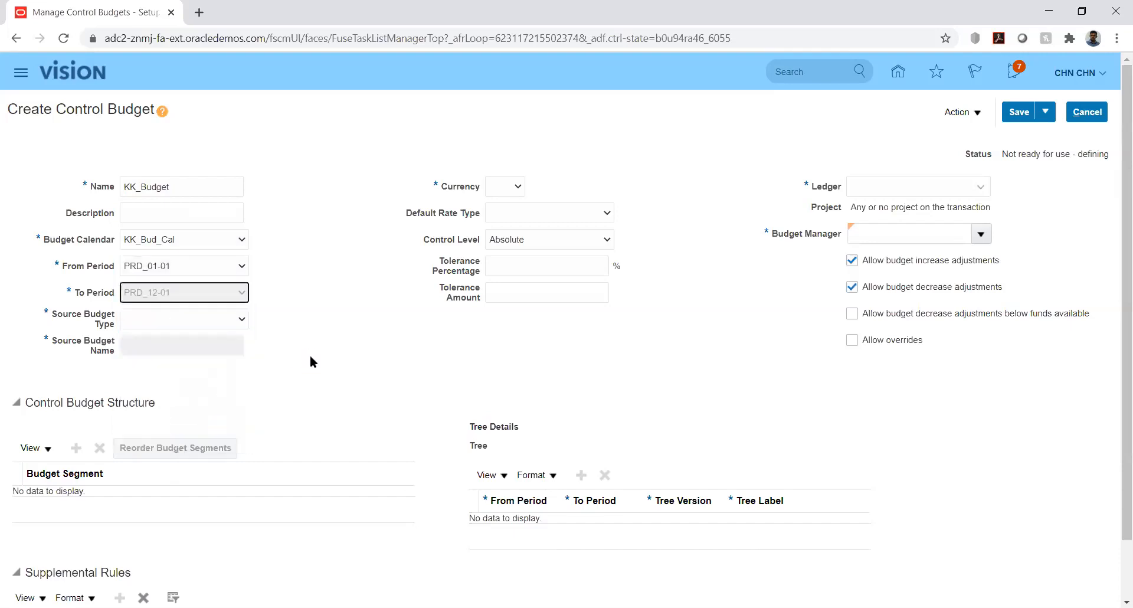
- Try the source budget types Hyperion Planning and Control budget for KK_Budget
{"action": "left_click", "coordinate": [236, 322]}
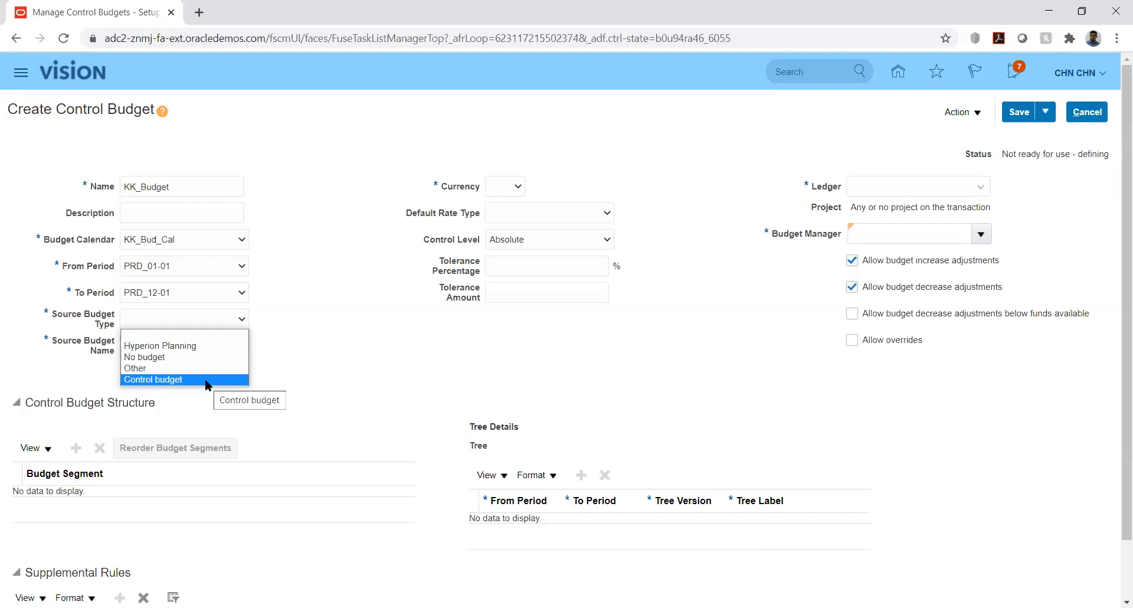
{"action": "left_click", "coordinate": [206, 346]}
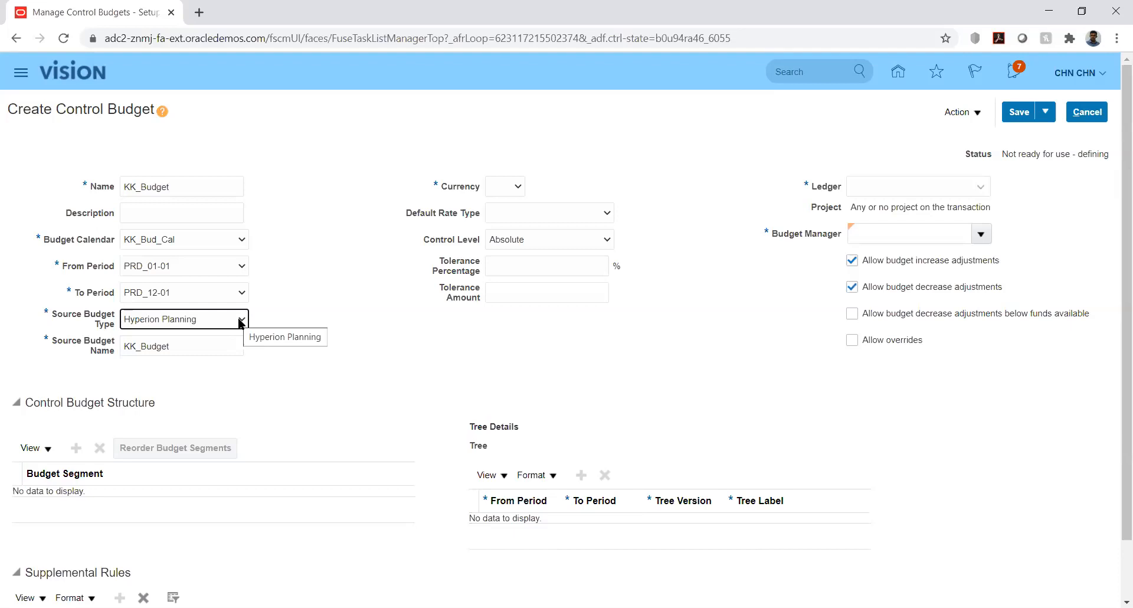
{"action": "left_click", "coordinate": [241, 320]}
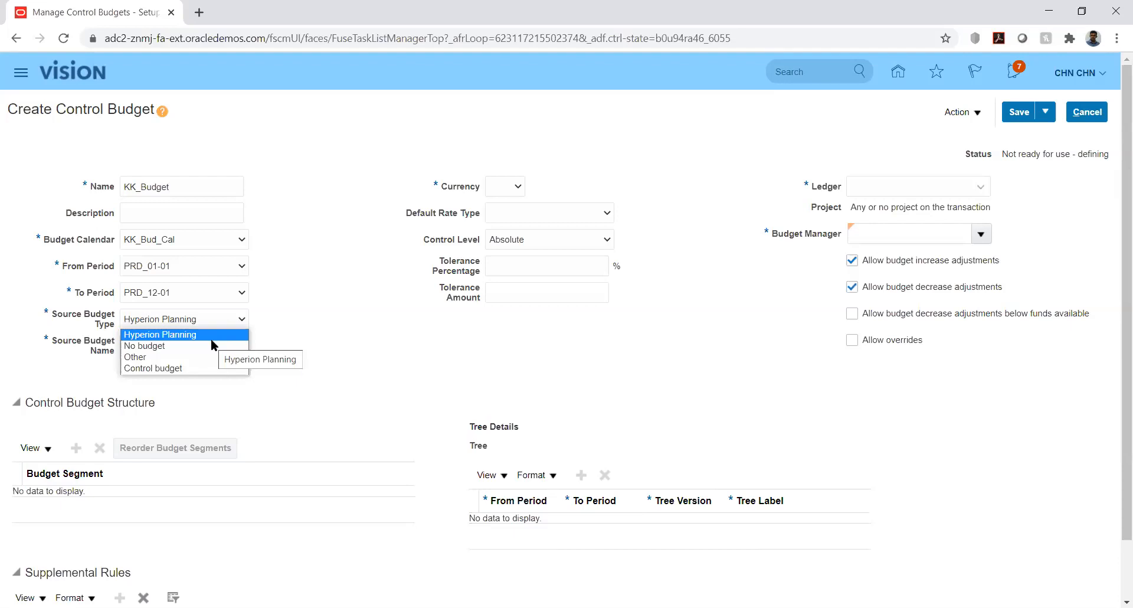
{"action": "left_click", "coordinate": [183, 369]}
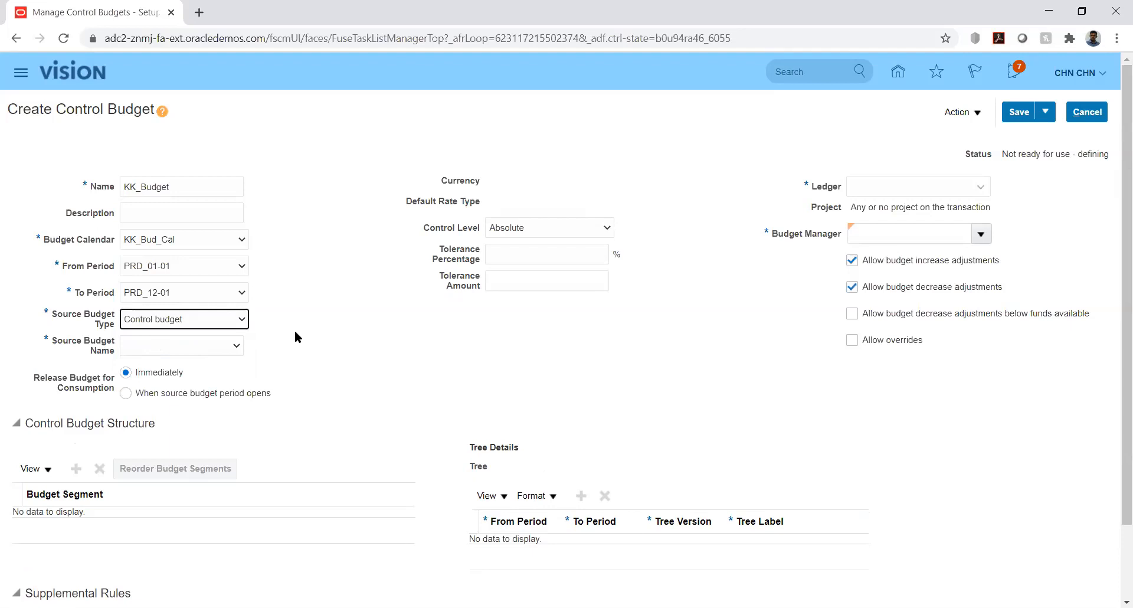
- Examine the available source budget types and the source budget names offered for the Control budget type
{"action": "left_click", "coordinate": [235, 322]}
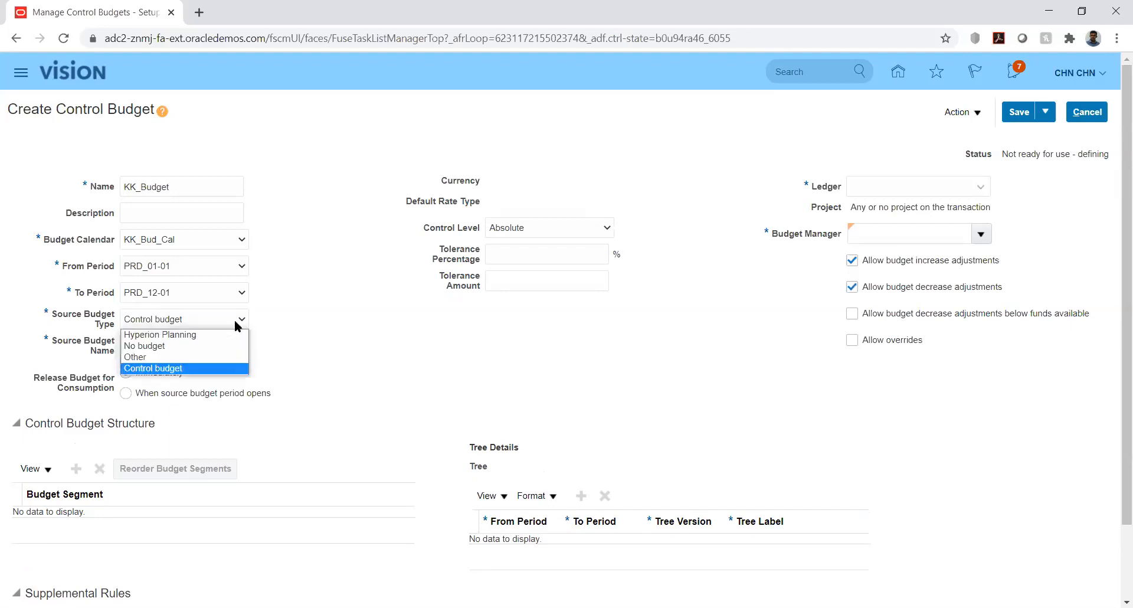
{"action": "left_click", "coordinate": [284, 319]}
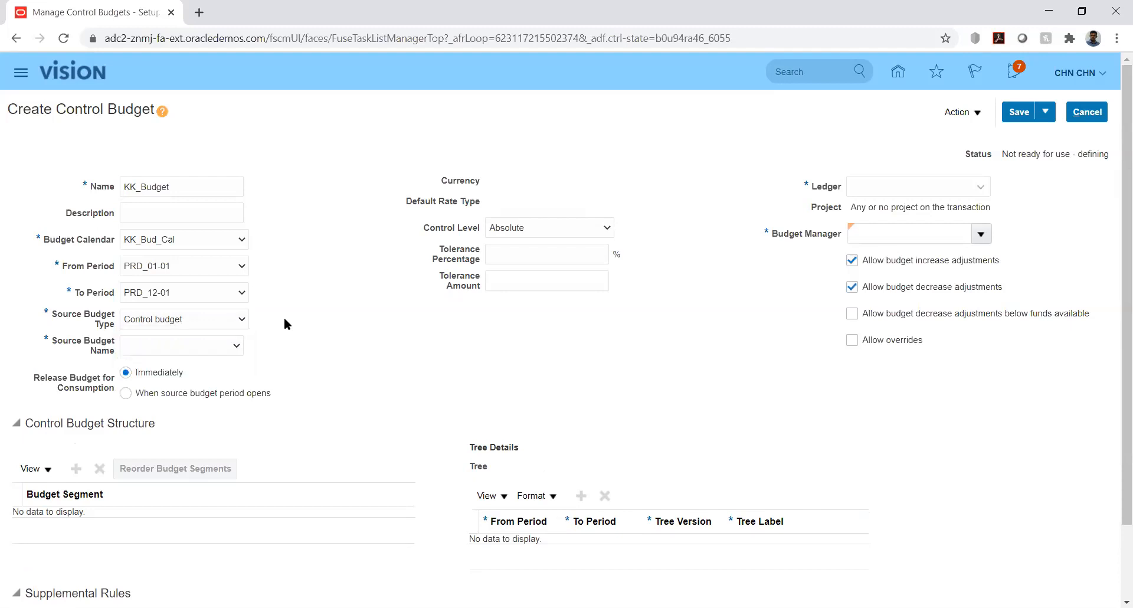
{"action": "left_click", "coordinate": [238, 324]}
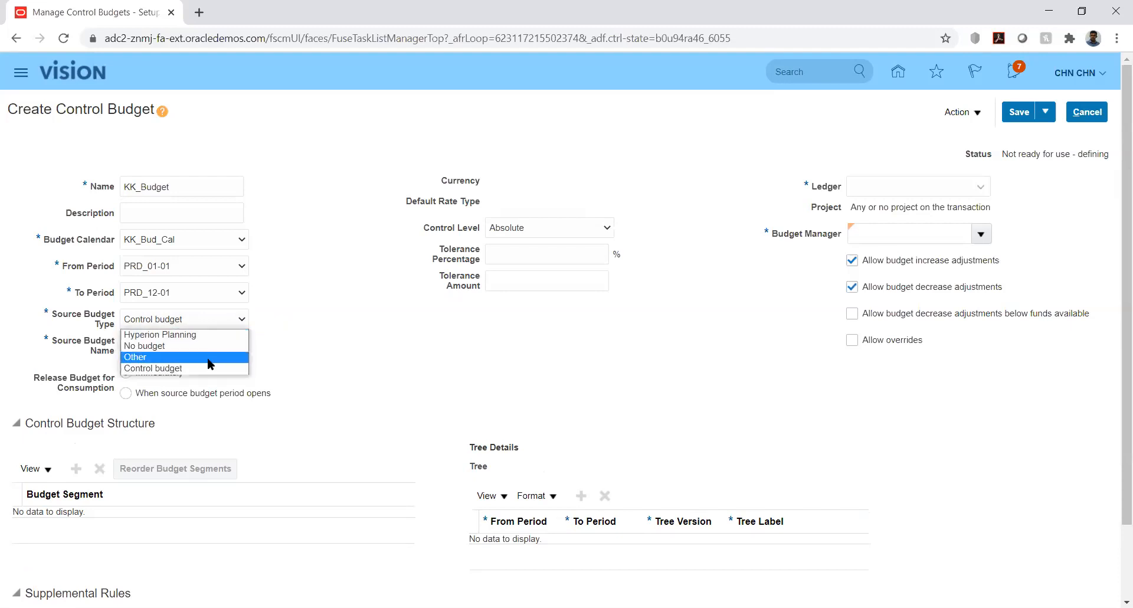
{"action": "left_click", "coordinate": [299, 362]}
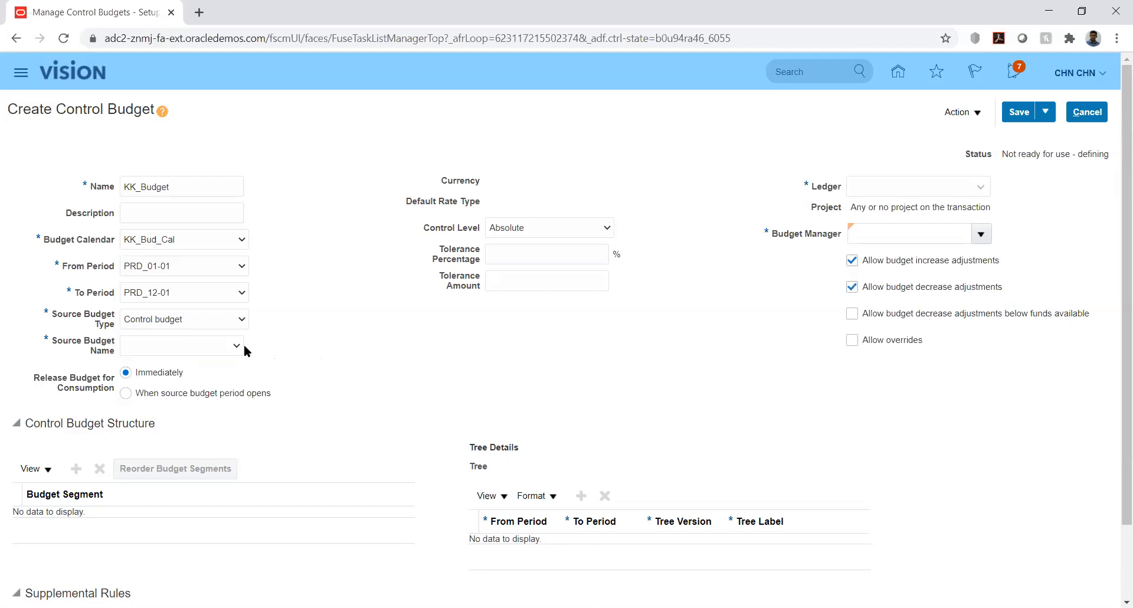
{"action": "left_click", "coordinate": [224, 350]}
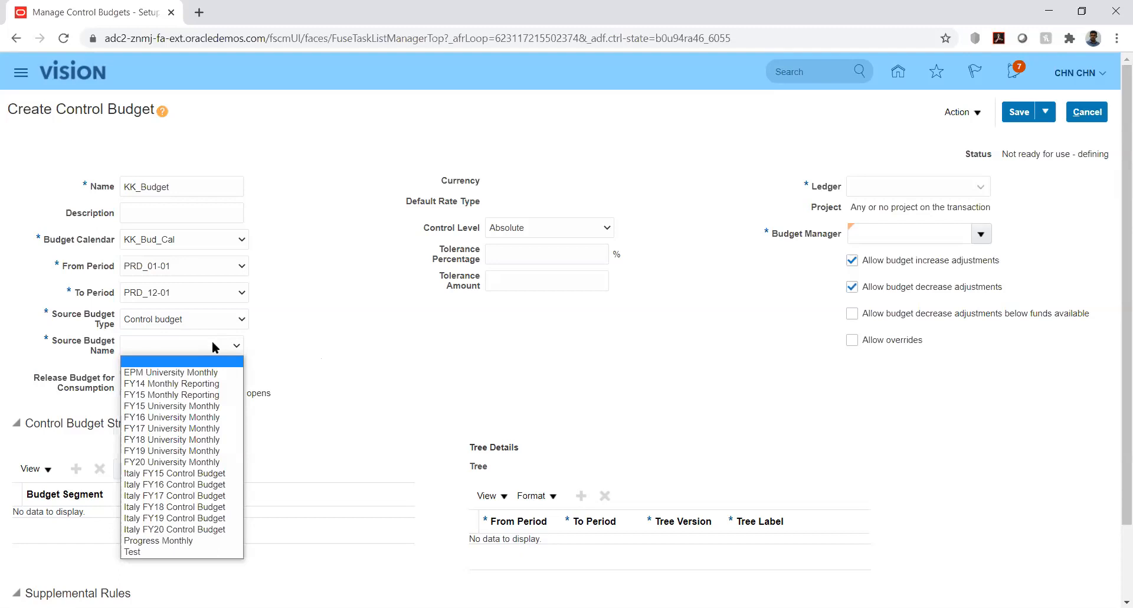
{"action": "left_click", "coordinate": [268, 329]}
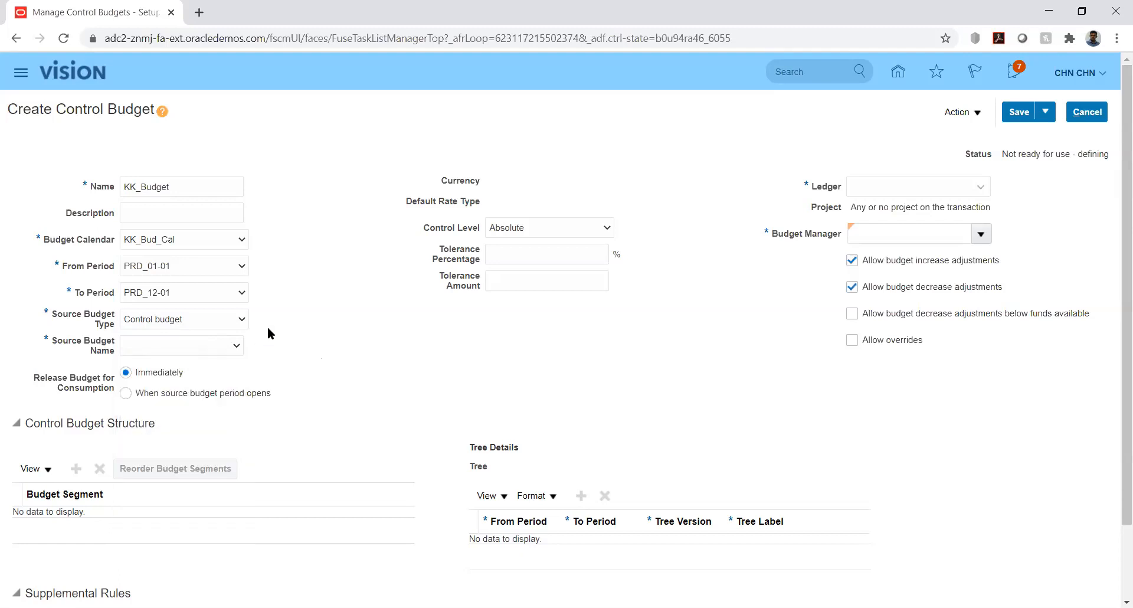
- Set the source budget type to Other, accepting the change to dependent values, and choose USD as the budget currency
{"action": "left_click", "coordinate": [225, 314]}
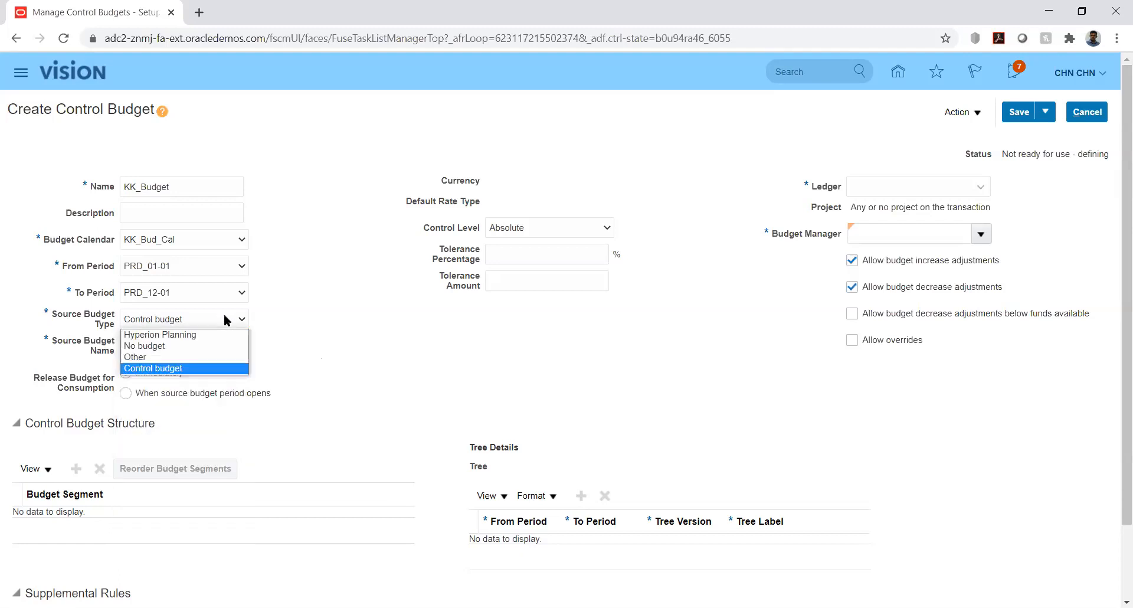
{"action": "left_click", "coordinate": [202, 358]}
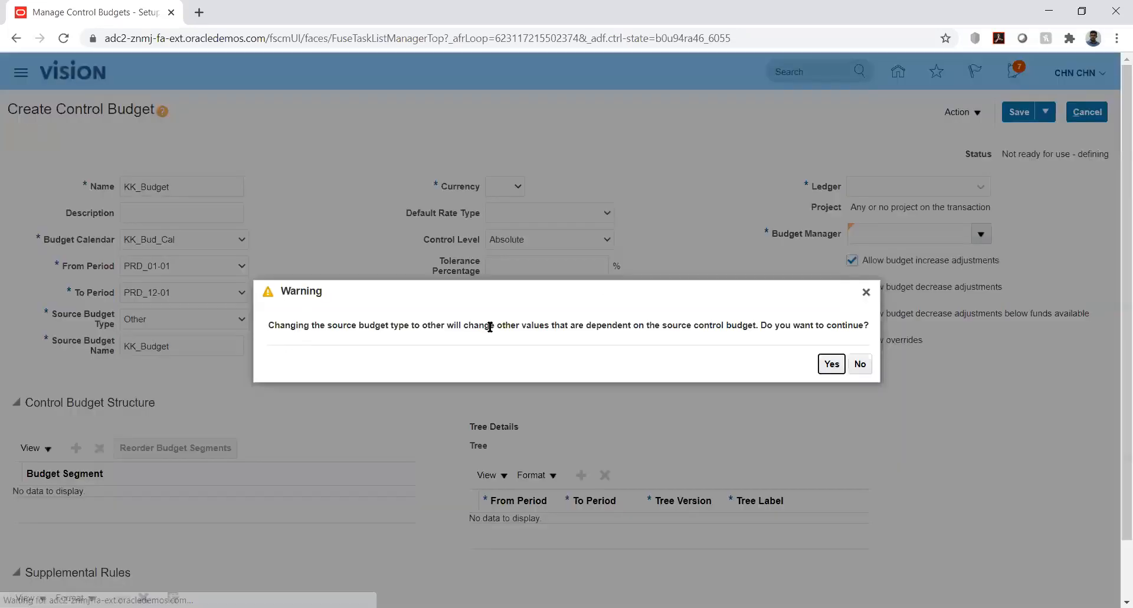
{"action": "left_click", "coordinate": [831, 364]}
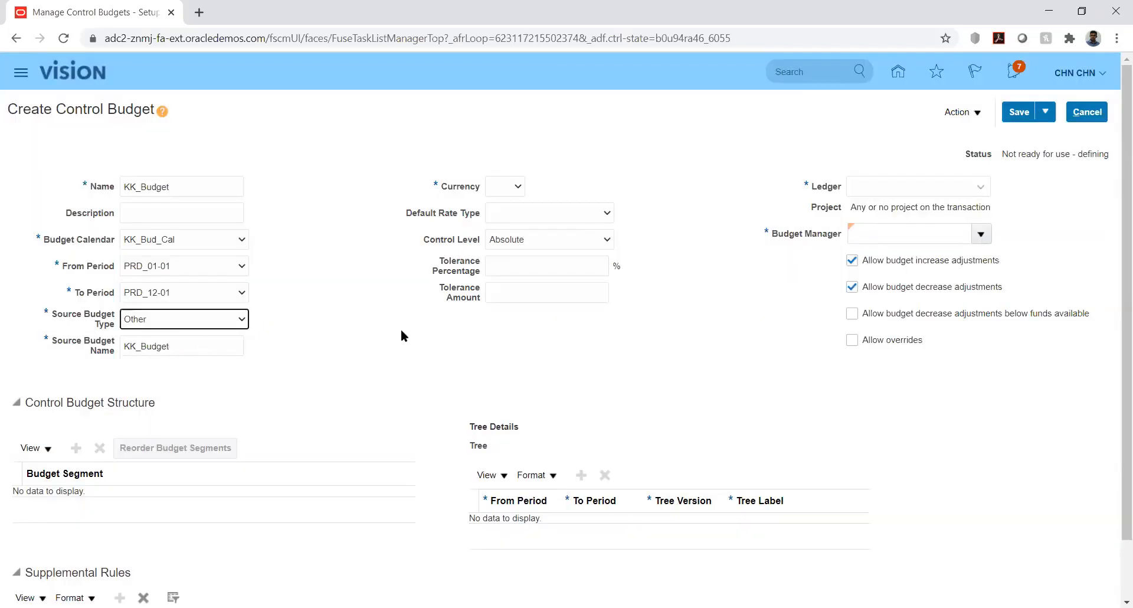
{"action": "left_click", "coordinate": [353, 311]}
{"action": "left_click", "coordinate": [501, 186]}
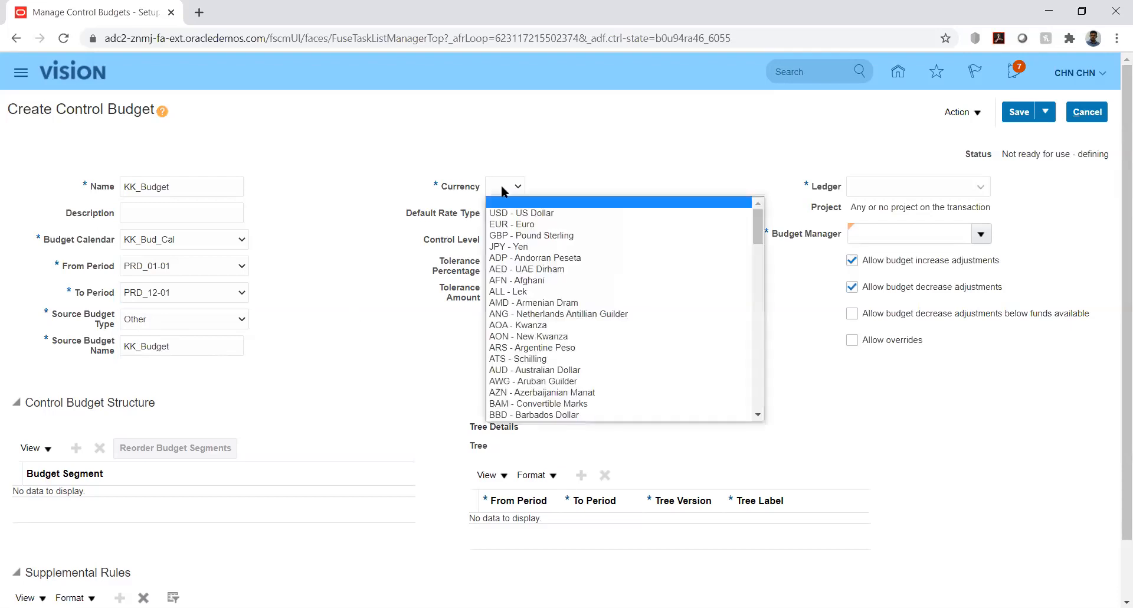
{"action": "left_click", "coordinate": [503, 216]}
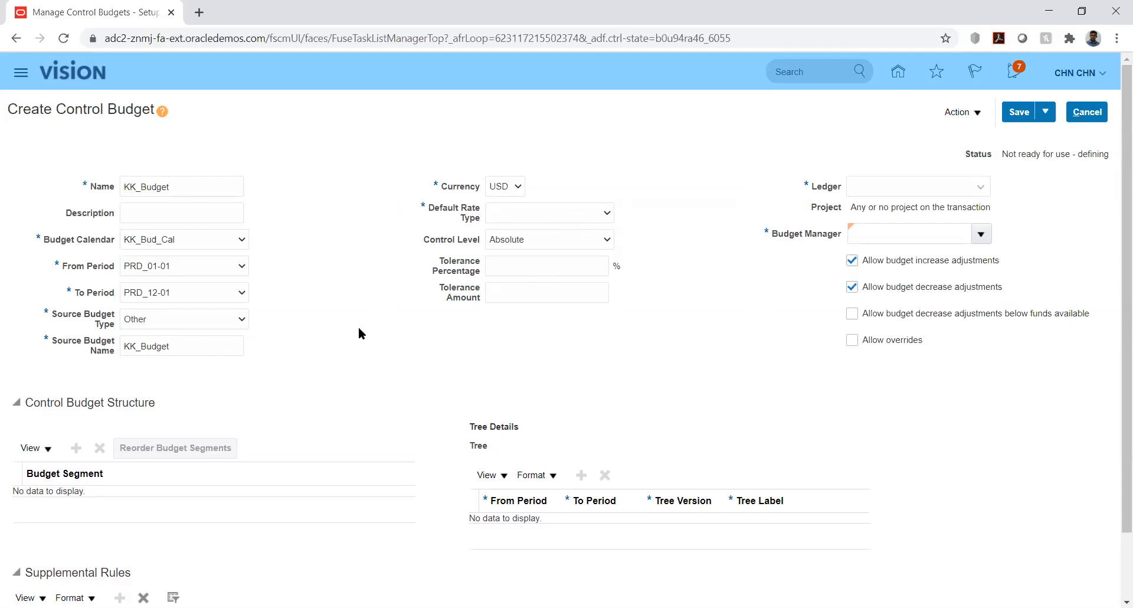
- Review the source budget type options for KK_Budget and set the default rate type to Corporate
{"action": "left_click", "coordinate": [210, 319]}
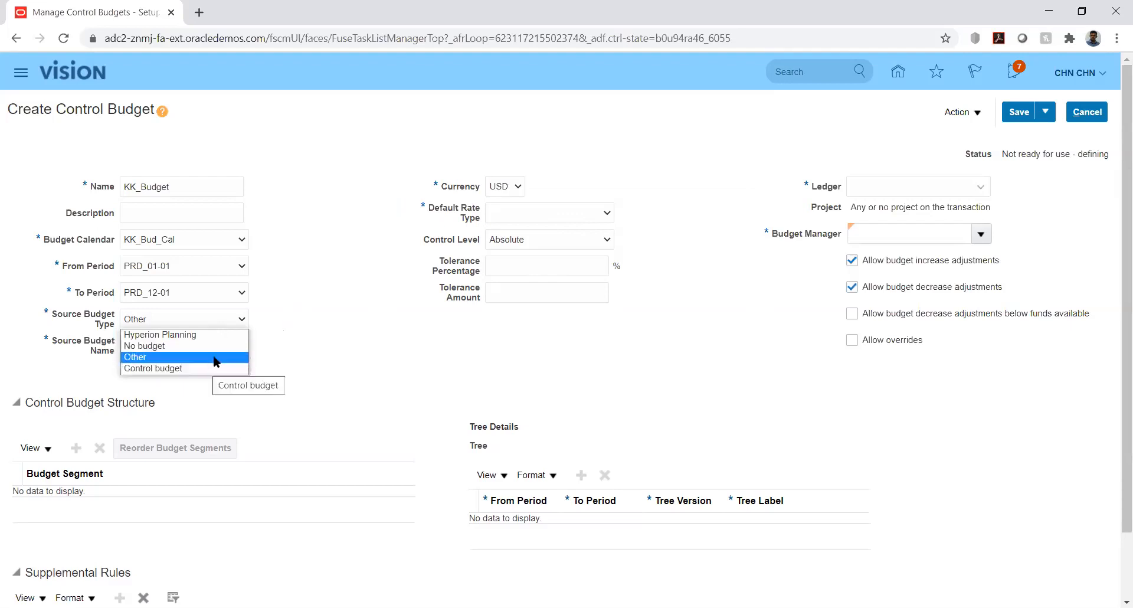
{"action": "left_click", "coordinate": [346, 267]}
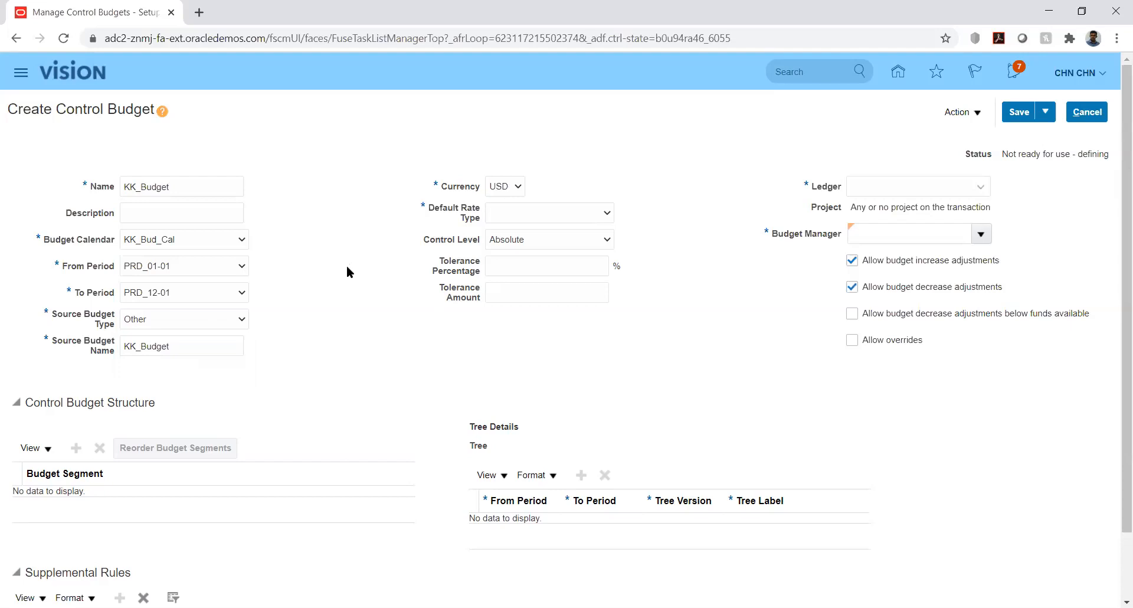
{"action": "left_click", "coordinate": [559, 212]}
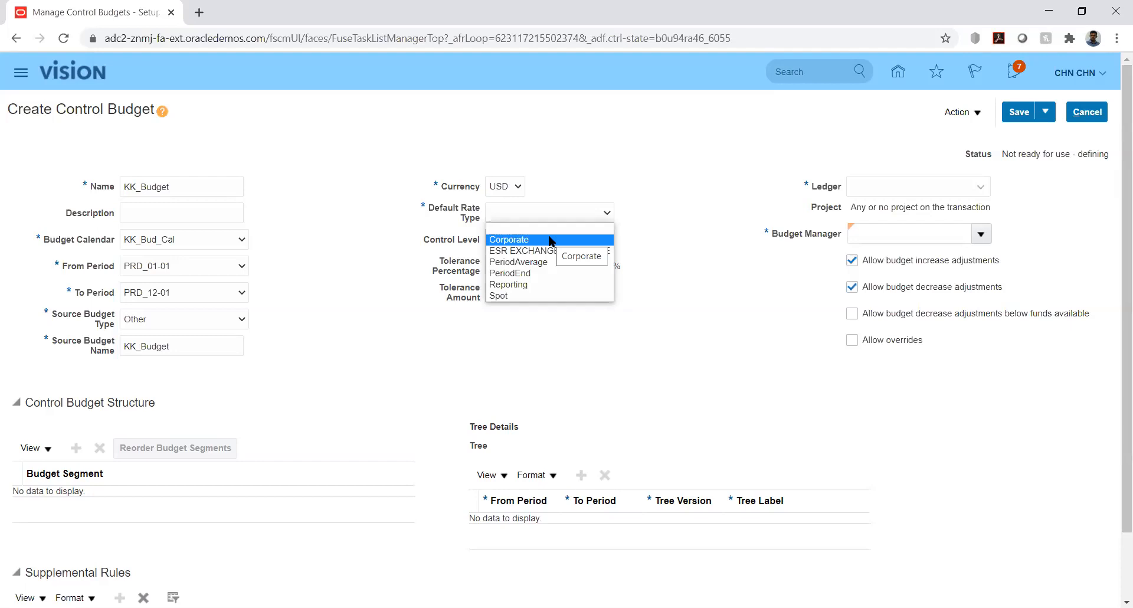
{"action": "left_click", "coordinate": [549, 239]}
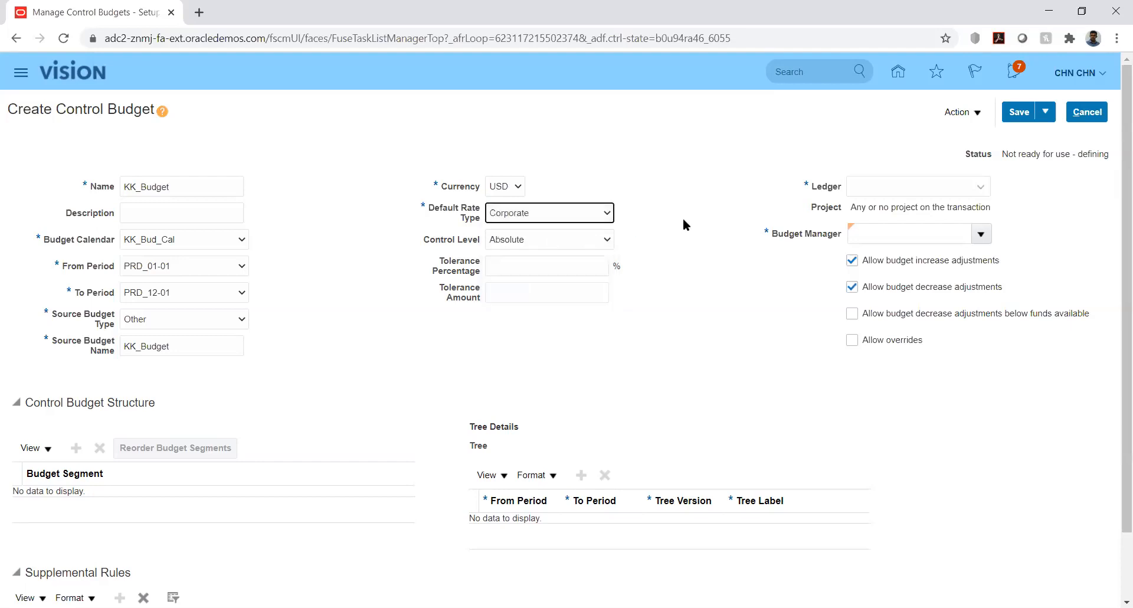
- Choose the Absolute control level and assign KK_Ledger as the control budget's ledger
{"action": "left_click", "coordinate": [655, 229]}
{"action": "left_click", "coordinate": [591, 243]}
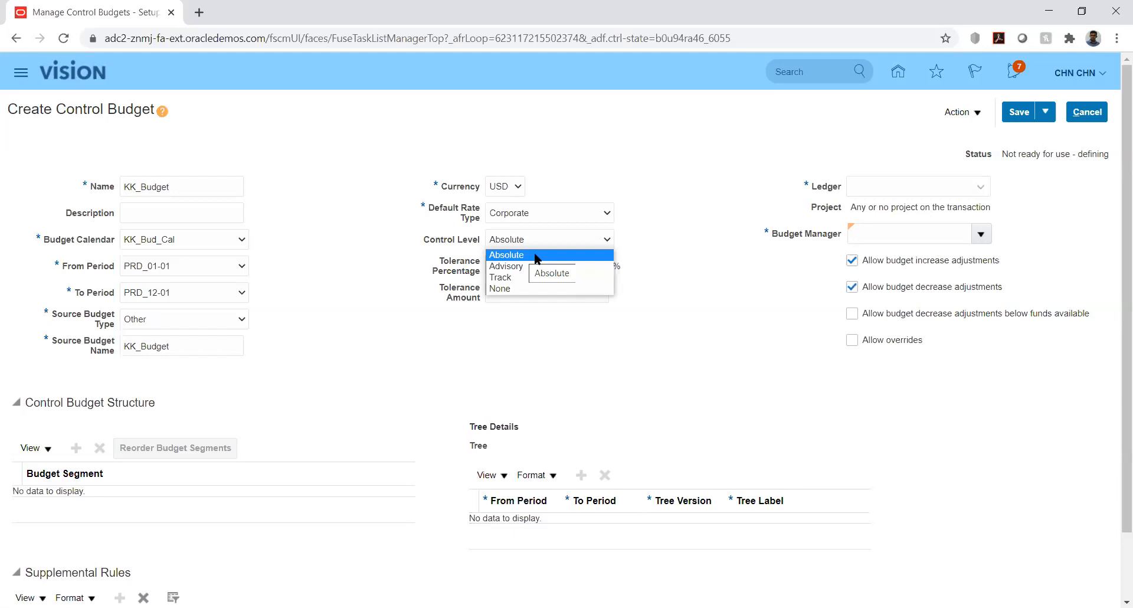
{"action": "left_click", "coordinate": [537, 257]}
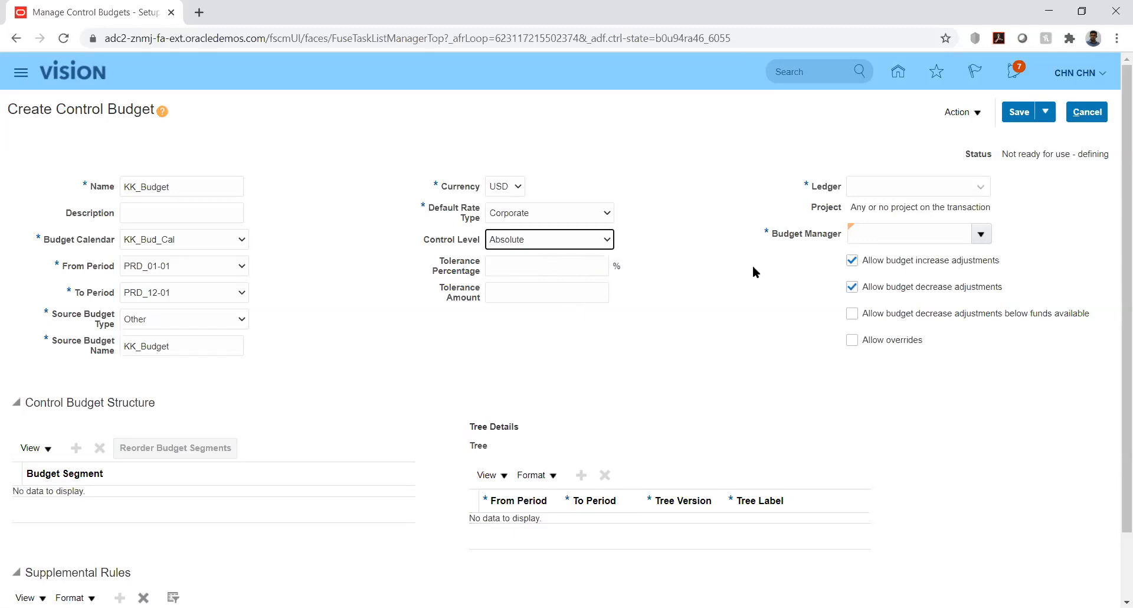
{"action": "left_click", "coordinate": [980, 189]}
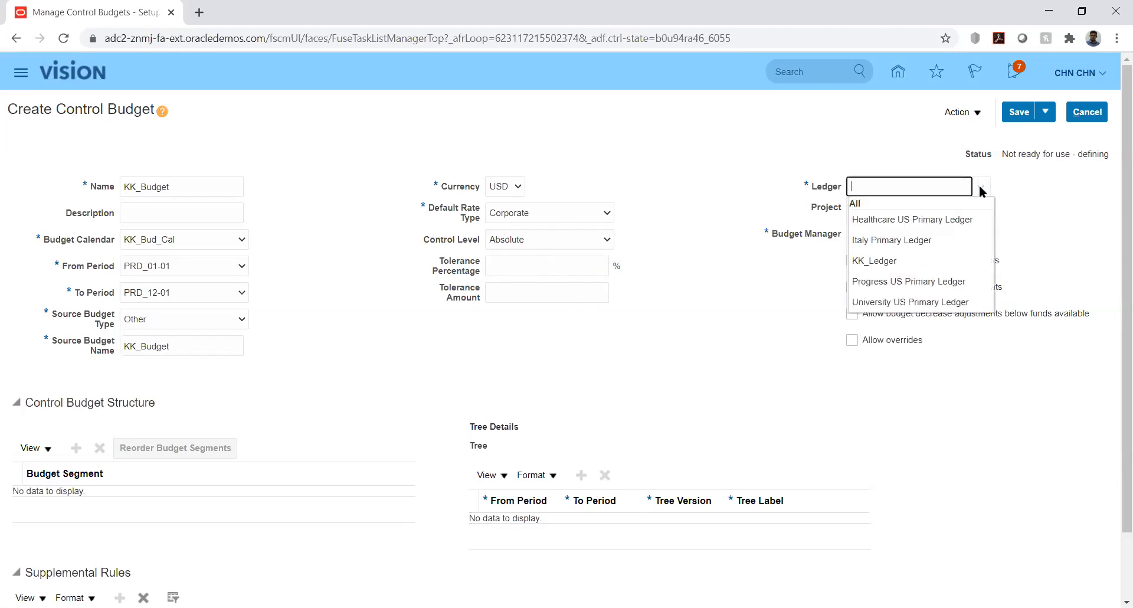
{"action": "left_click", "coordinate": [885, 262]}
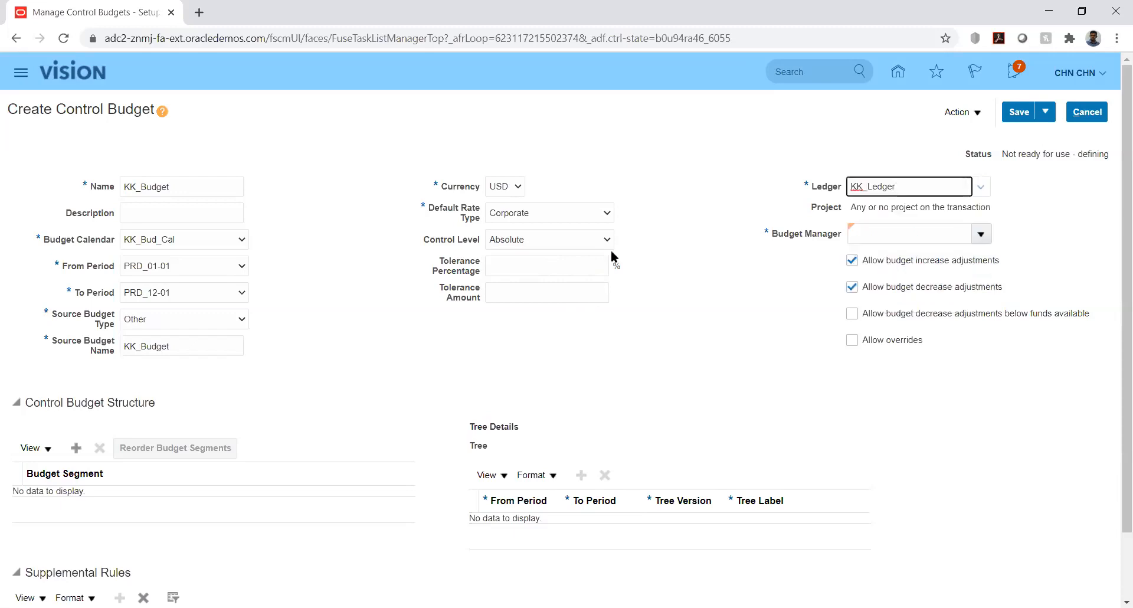
{"action": "left_click", "coordinate": [597, 239]}
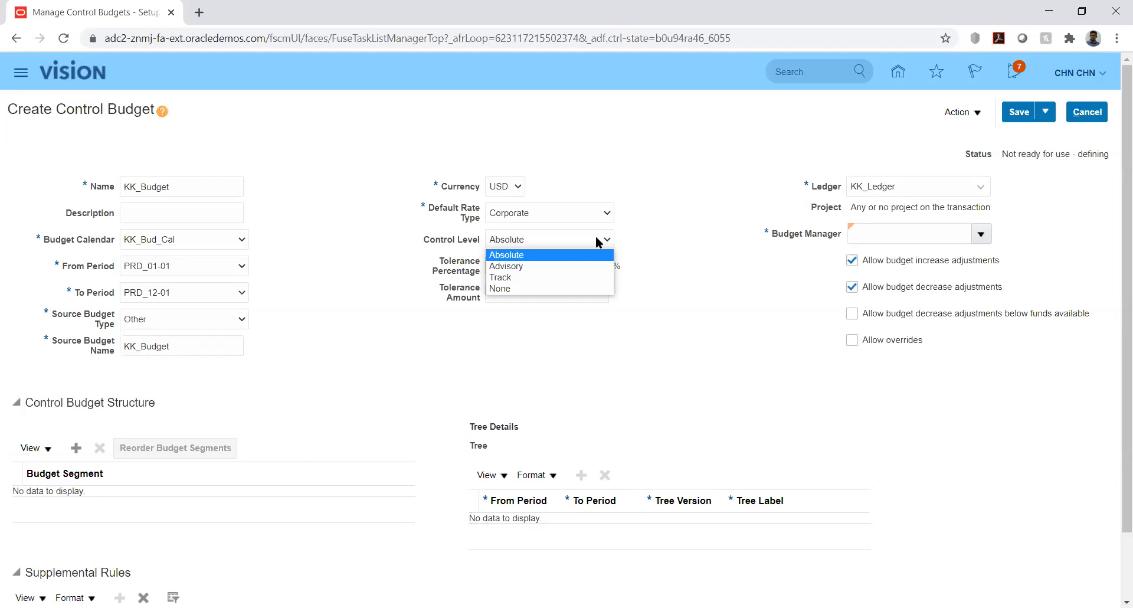
{"action": "left_click", "coordinate": [561, 255]}
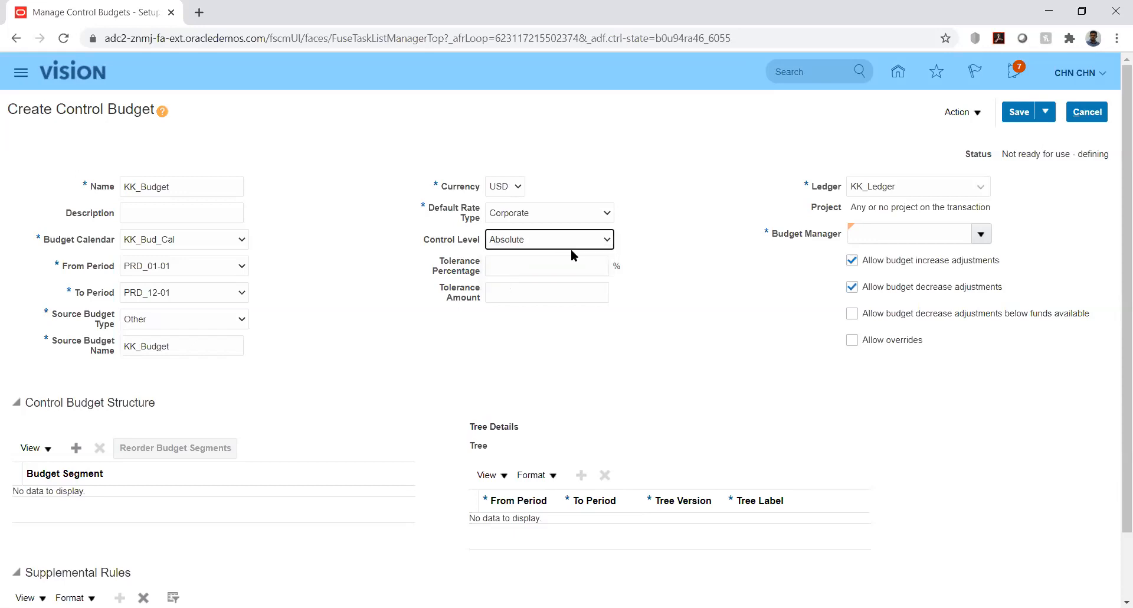
{"action": "left_click", "coordinate": [685, 221]}
- Search the available budget managers by the intended manager's user name, then close the search
{"action": "left_click", "coordinate": [982, 235]}
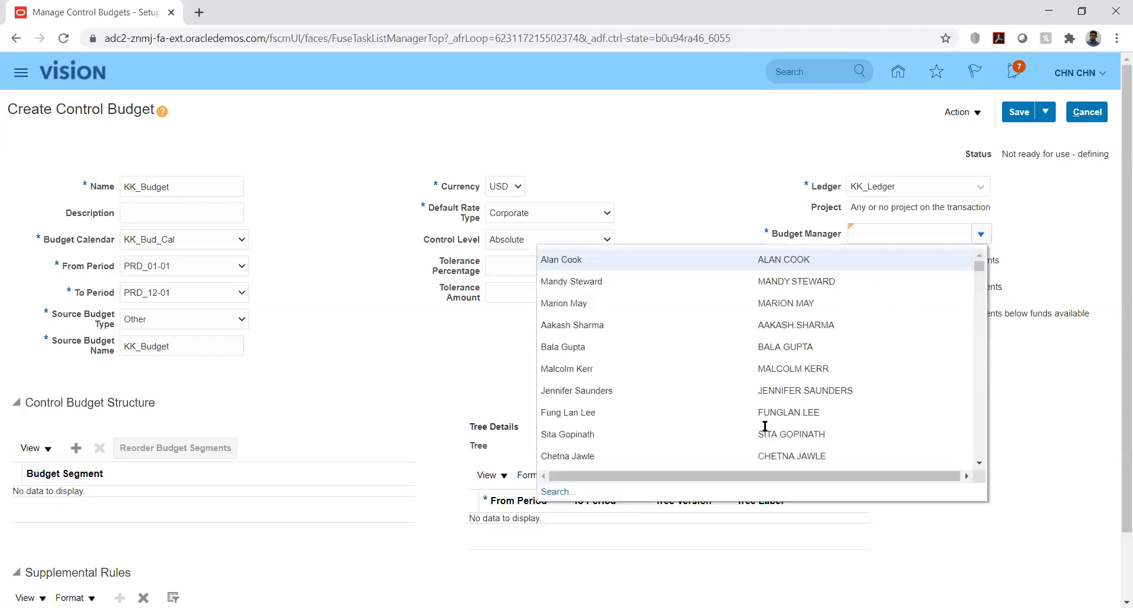
{"action": "left_click", "coordinate": [561, 494]}
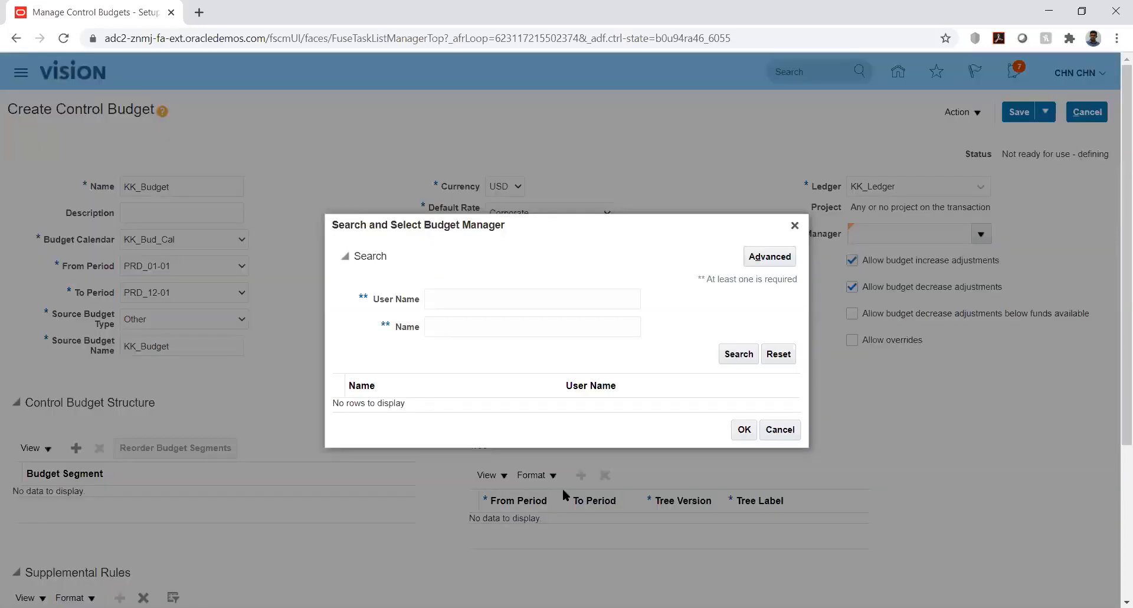
{"action": "left_click", "coordinate": [490, 300]}
{"action": "type", "text": "CHN"}
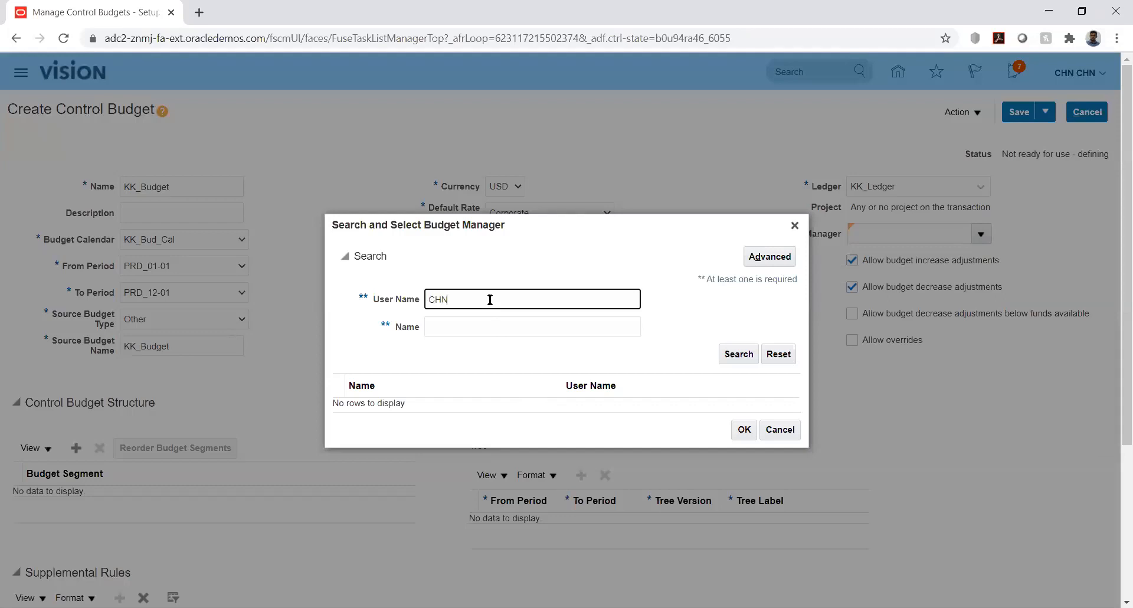
{"action": "type", "text": ".CHN"}
{"action": "left_click", "coordinate": [738, 354]}
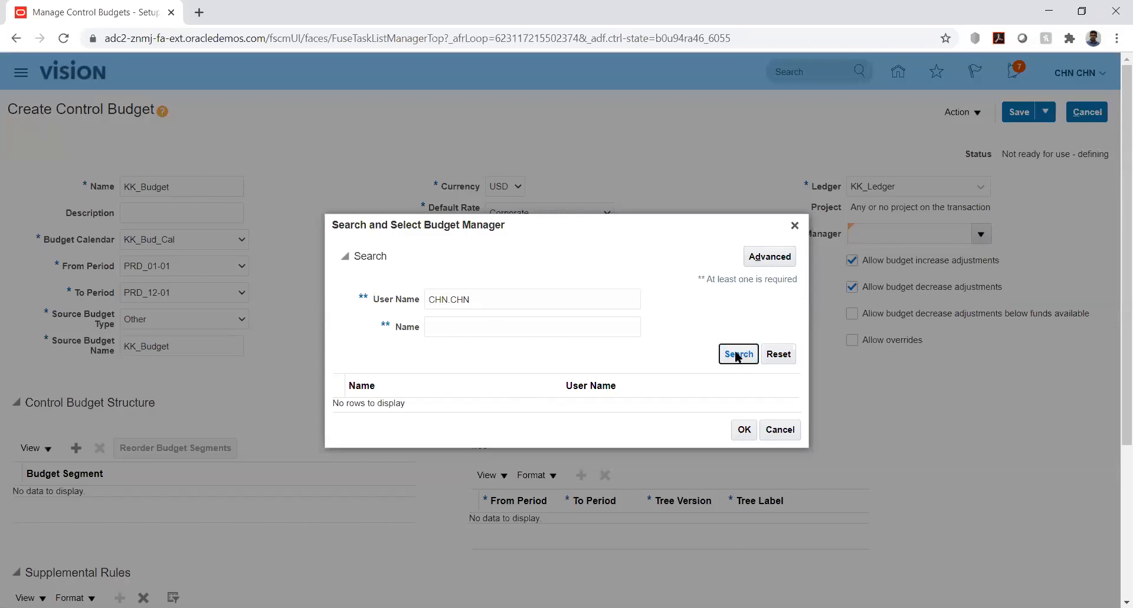
{"action": "left_click", "coordinate": [794, 226]}
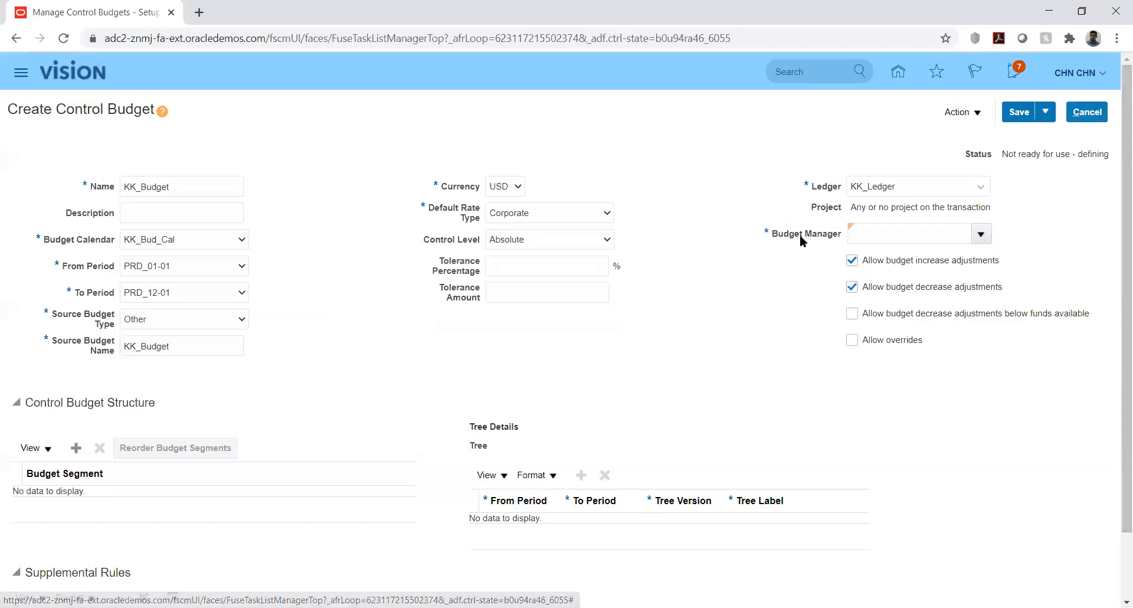
- Discard the unsaved KK_Budget control budget and return to the home page
{"action": "left_click", "coordinate": [1089, 112]}
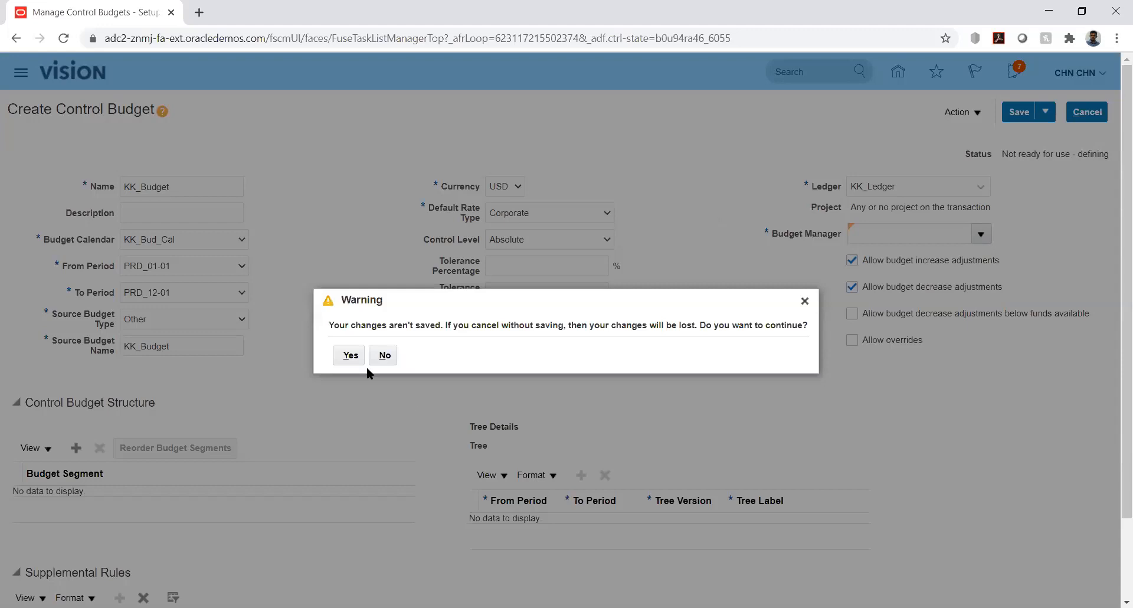
{"action": "left_click", "coordinate": [349, 355]}
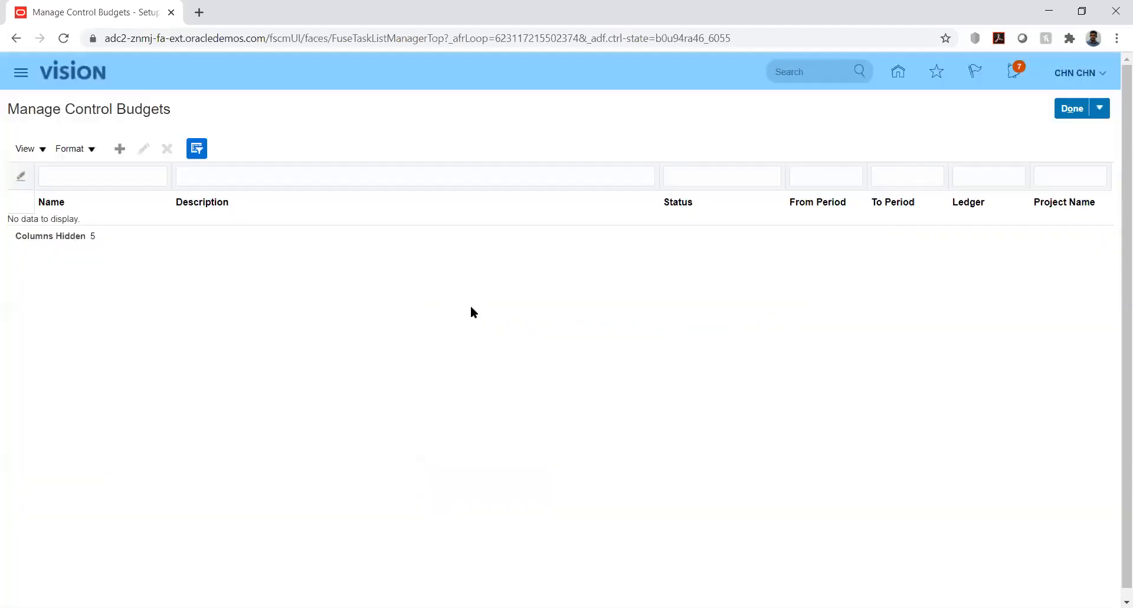
{"action": "left_click", "coordinate": [898, 72]}
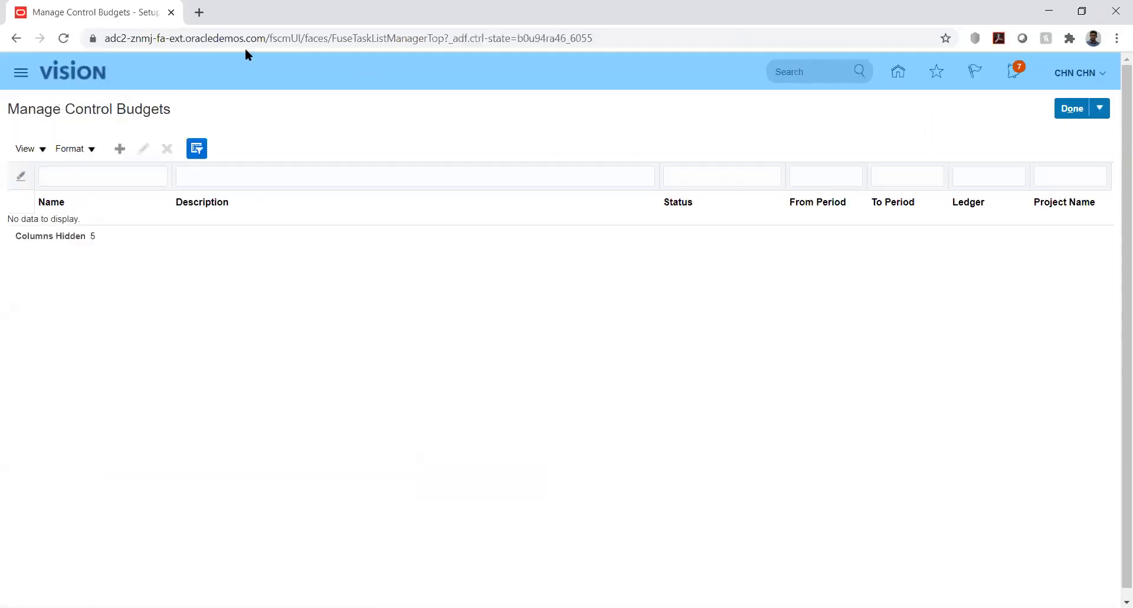
{"action": "left_click", "coordinate": [1066, 110]}
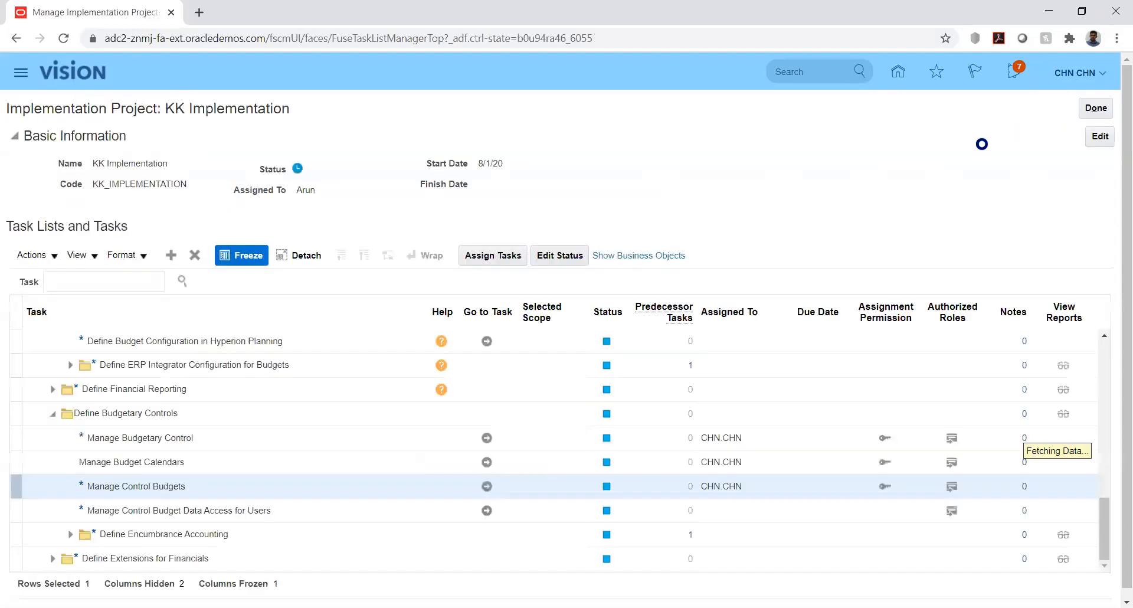
{"action": "left_click", "coordinate": [897, 72]}
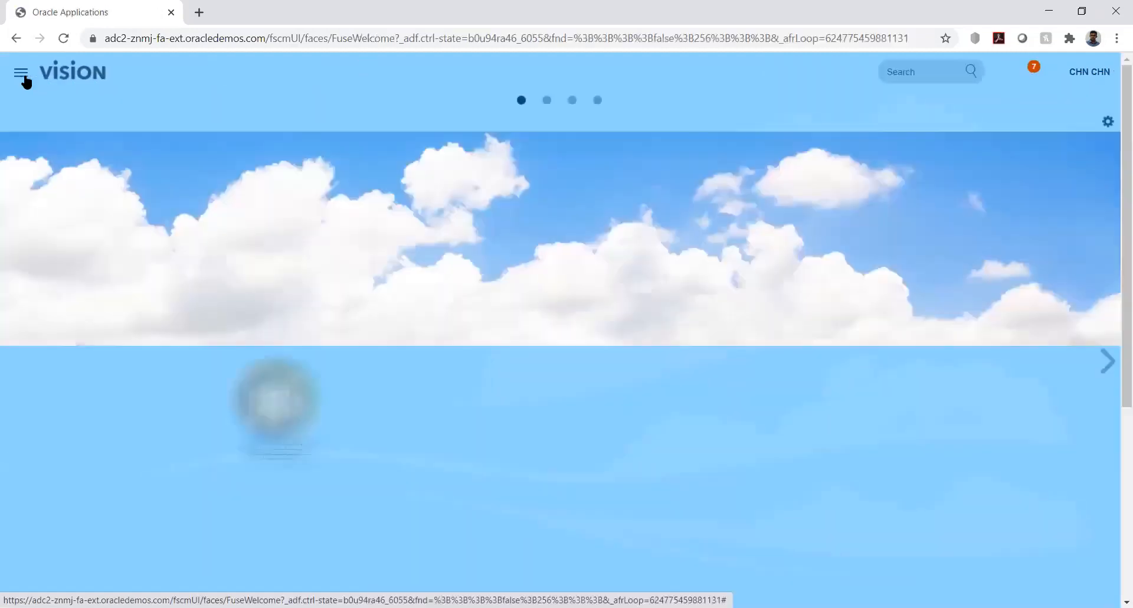
- Open the user accounts page of the Security Console
{"action": "left_click", "coordinate": [22, 74]}
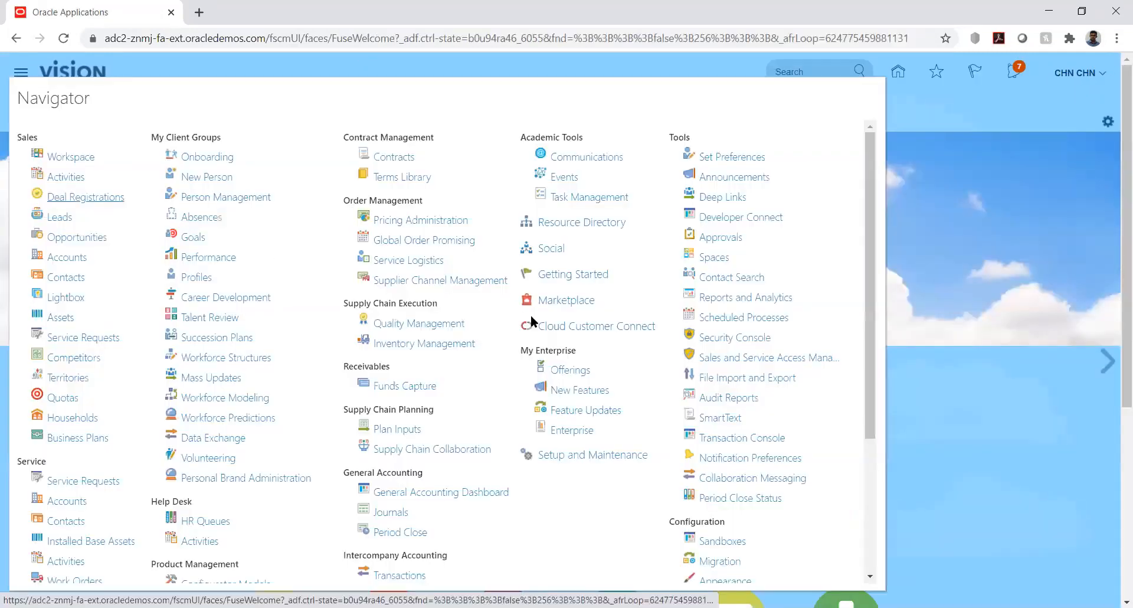
{"action": "left_click", "coordinate": [738, 318]}
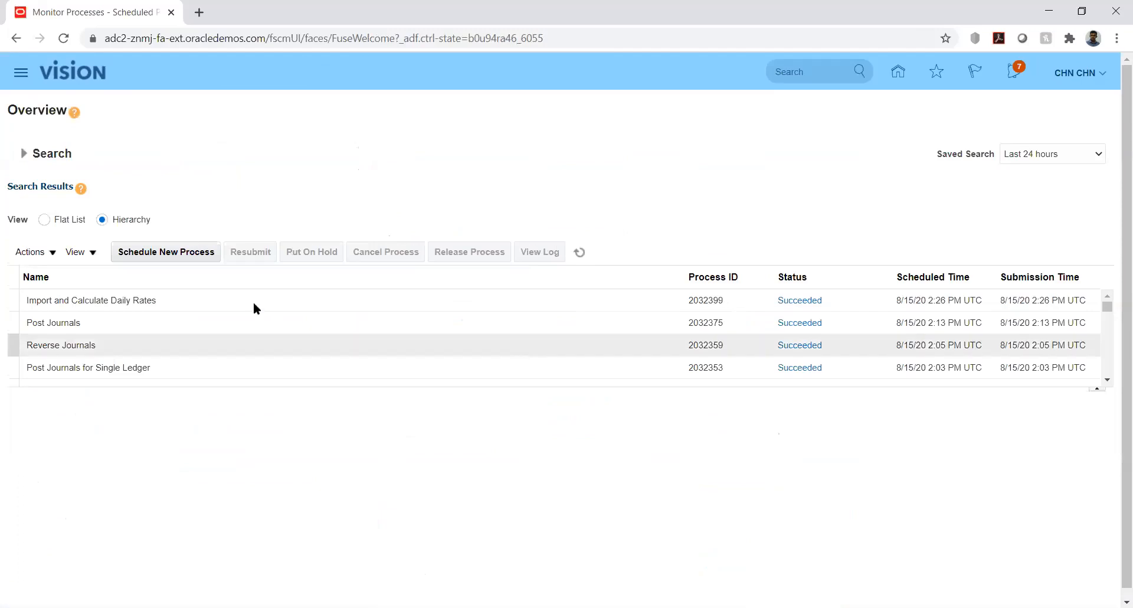
{"action": "left_click", "coordinate": [165, 252]}
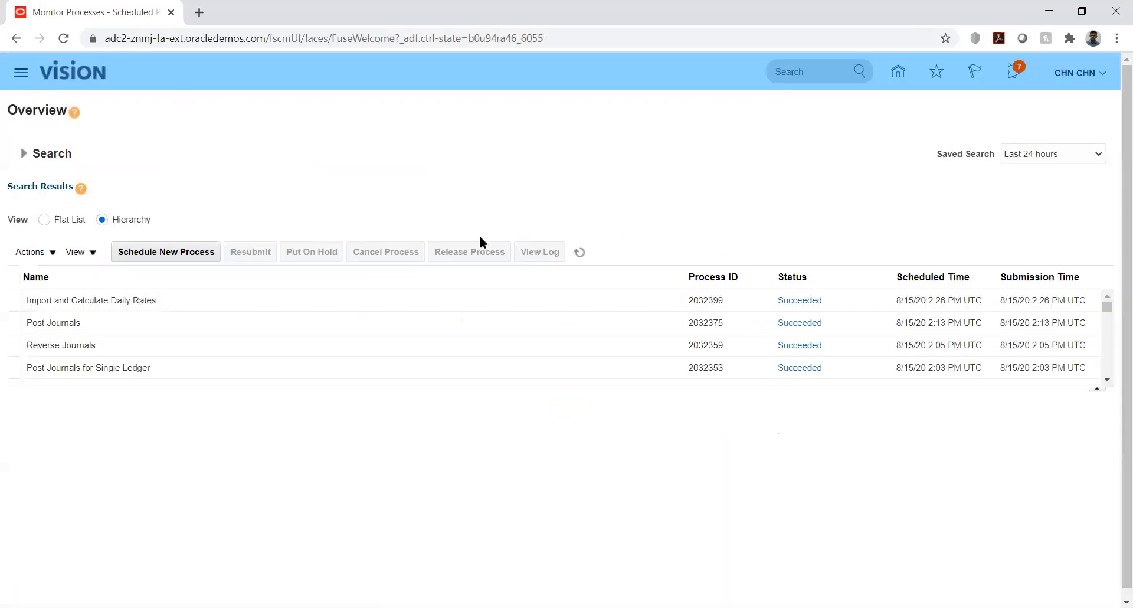
{"action": "left_click", "coordinate": [733, 336]}
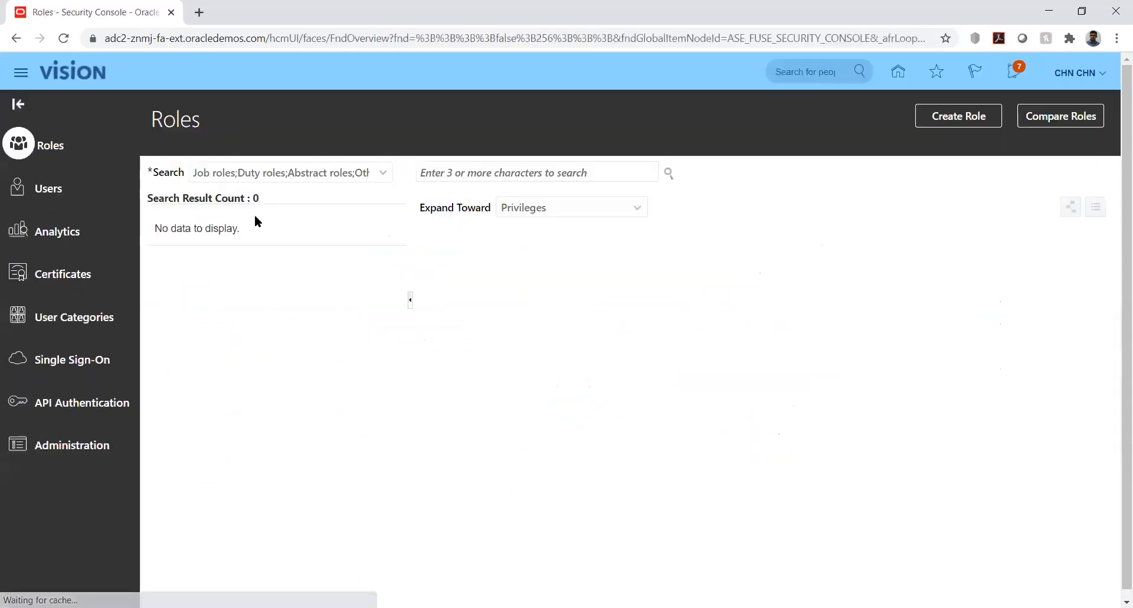
{"action": "left_click", "coordinate": [58, 188]}
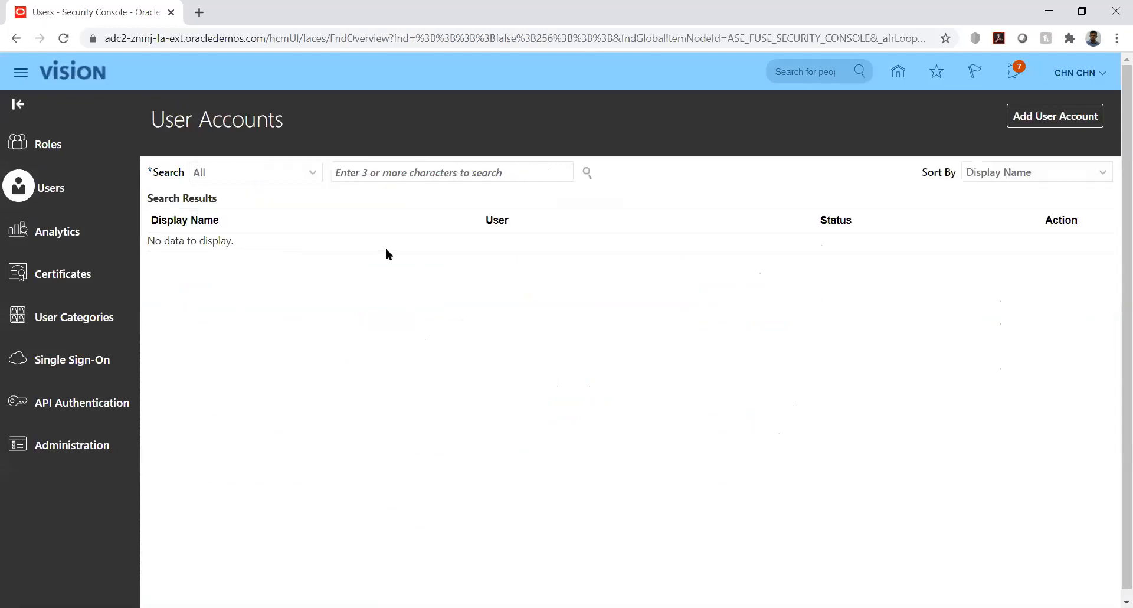
- Find the intended budget manager's account by user name and open it for editing
{"action": "left_click", "coordinate": [430, 174]}
{"action": "type", "text": "CHN.CHN"}
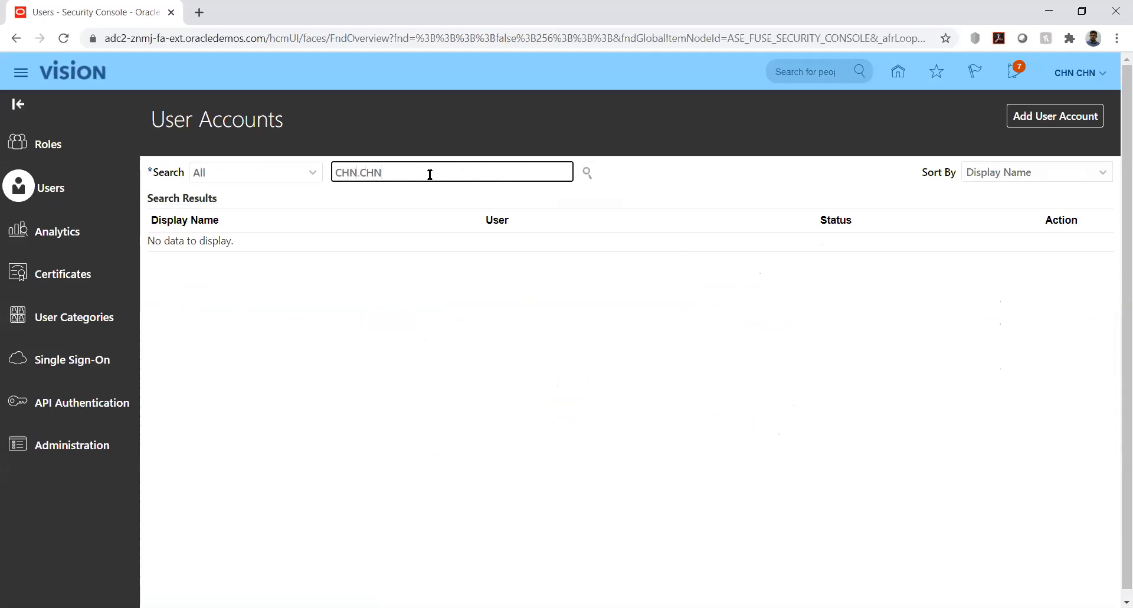
{"action": "key", "text": "Return"}
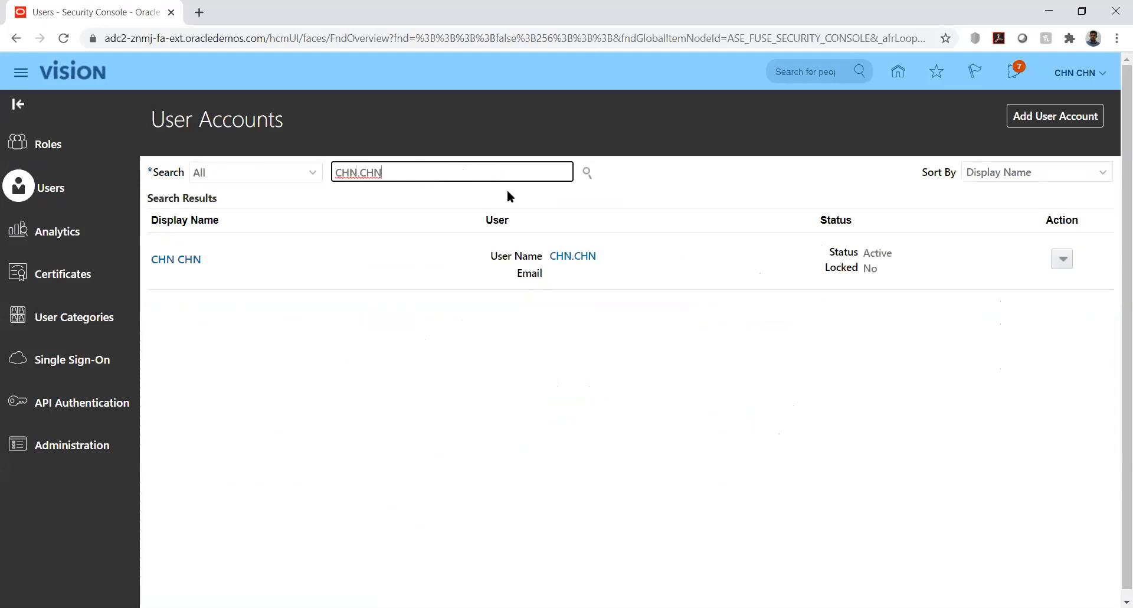
{"action": "left_click", "coordinate": [174, 261]}
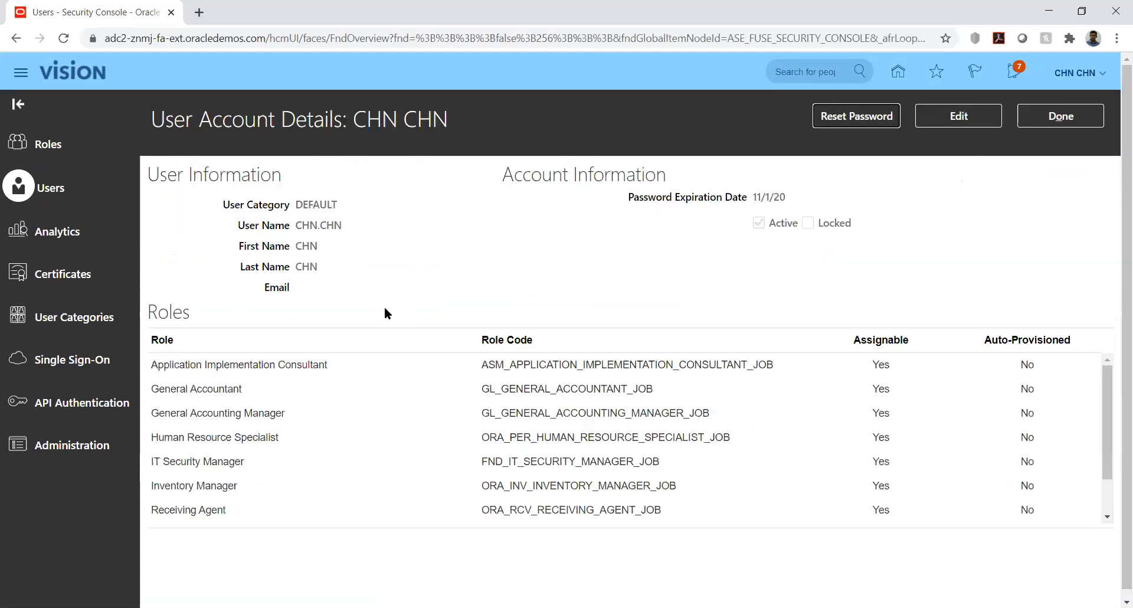
{"action": "left_click", "coordinate": [940, 123]}
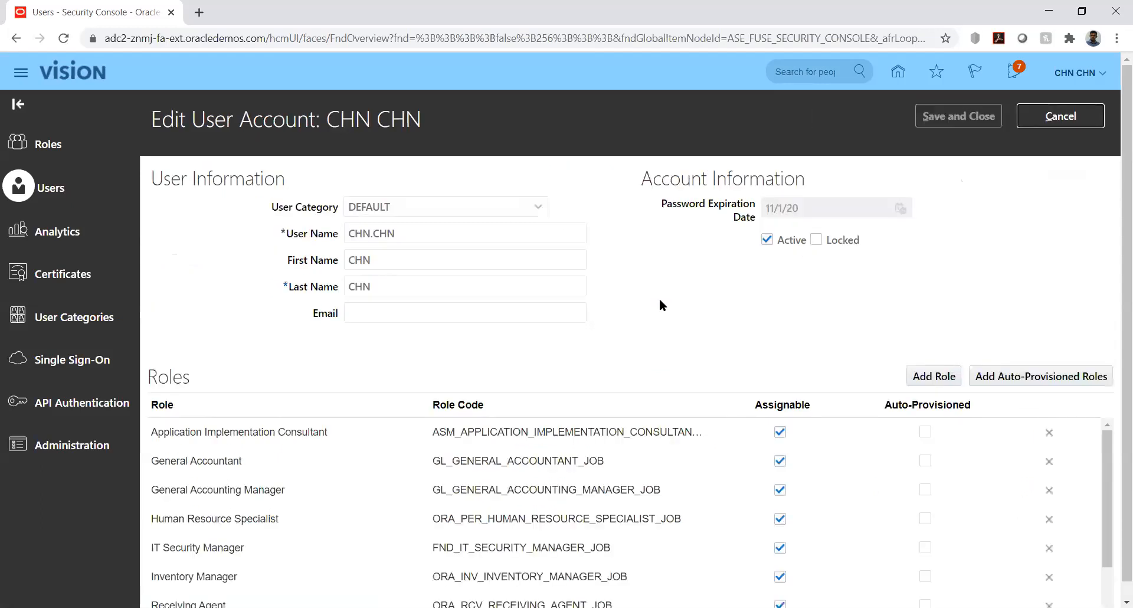
- Add the Budget Manager role with code ORA_XCC_BUDGET_MANAGER_JOB to the user account being edited
{"action": "left_click", "coordinate": [934, 377]}
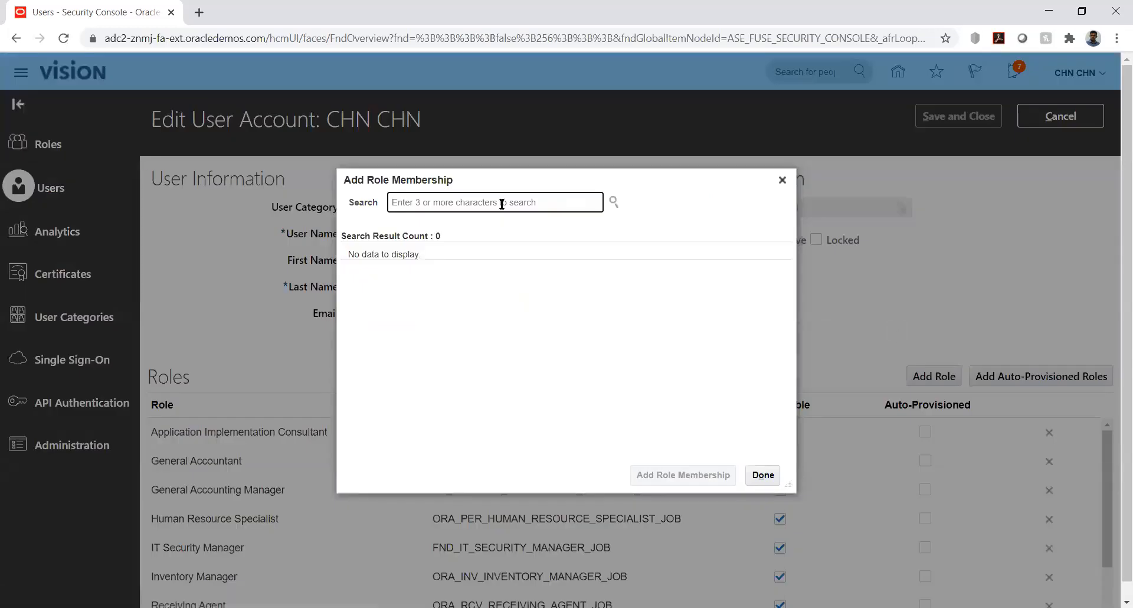
{"action": "type", "text": "bud"}
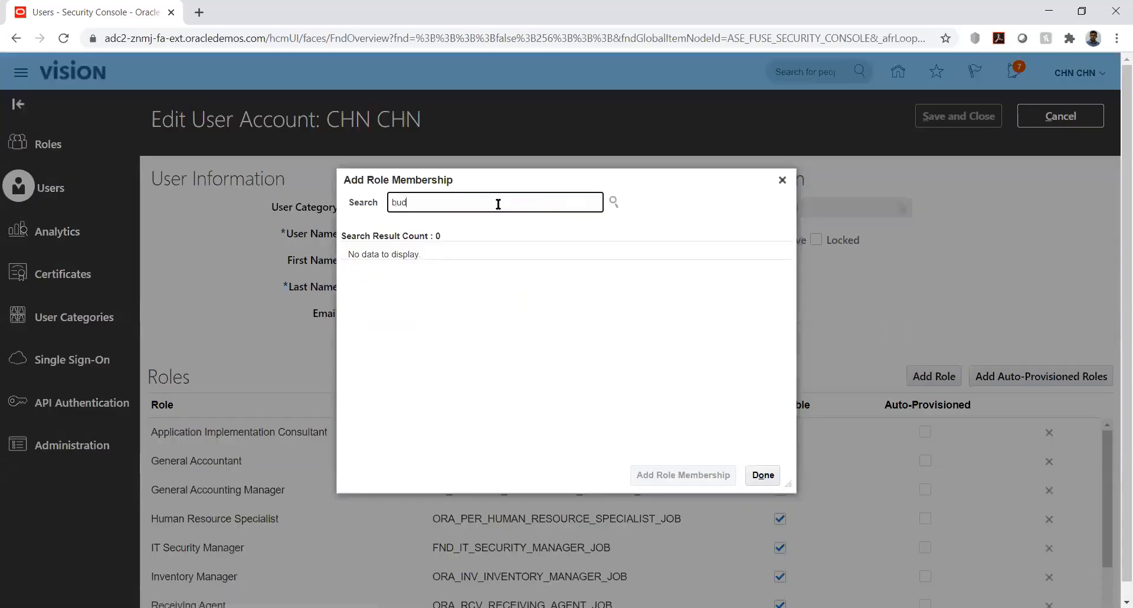
{"action": "type", "text": "get"}
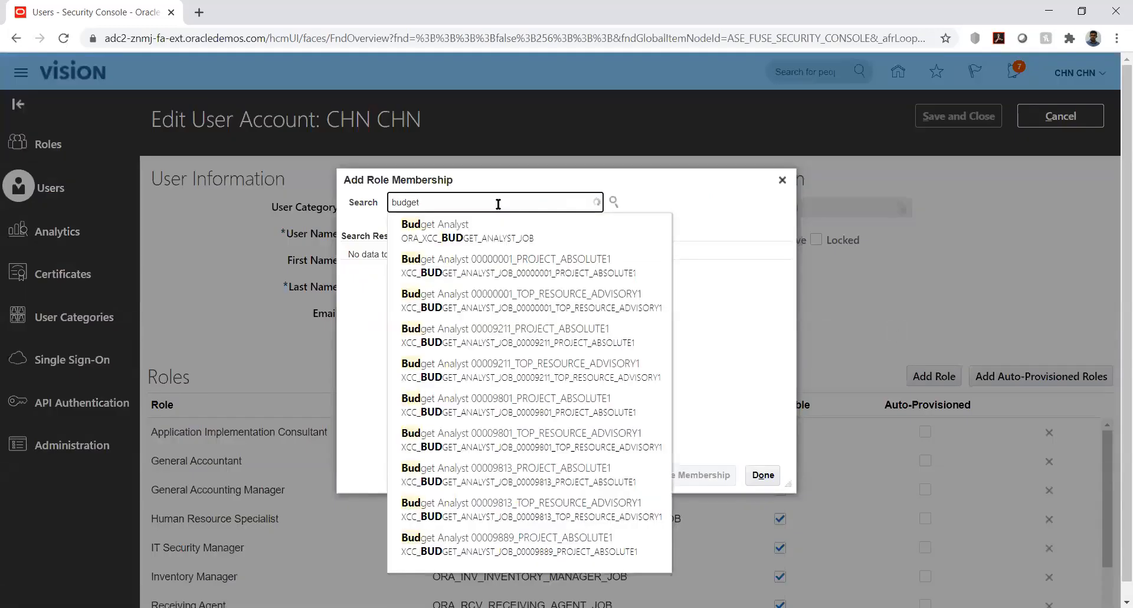
{"action": "type", "text": " mana"}
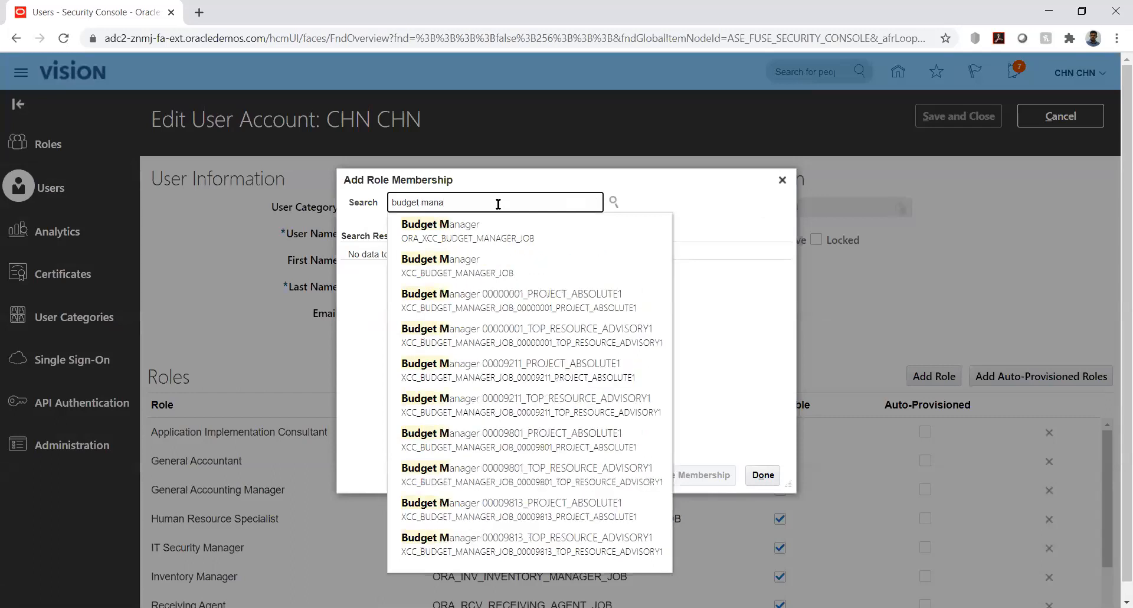
{"action": "left_click", "coordinate": [469, 227]}
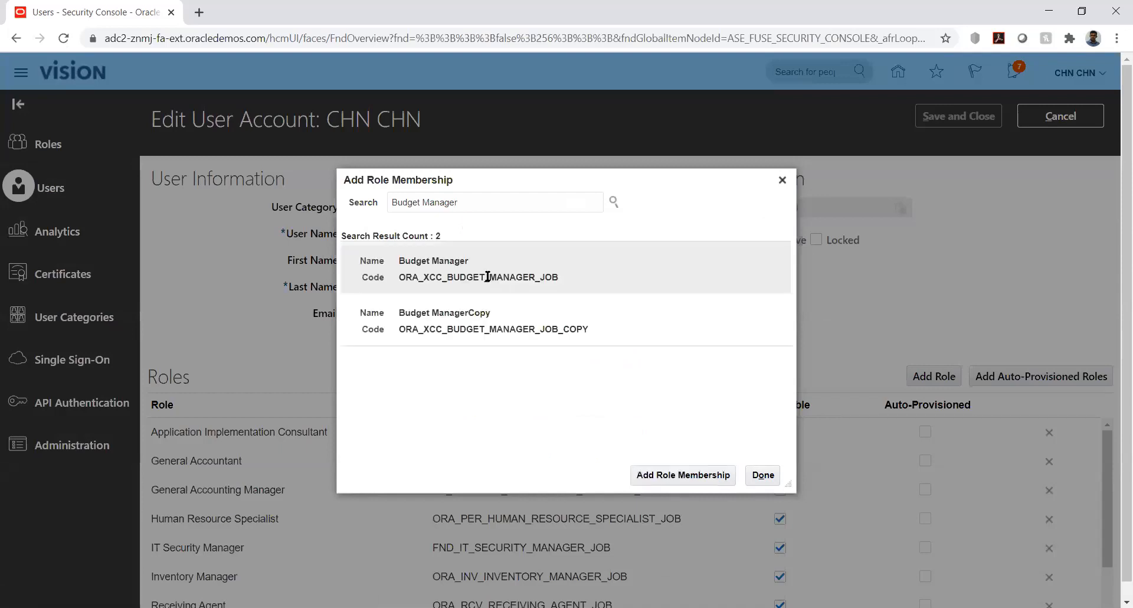
{"action": "left_click", "coordinate": [469, 269]}
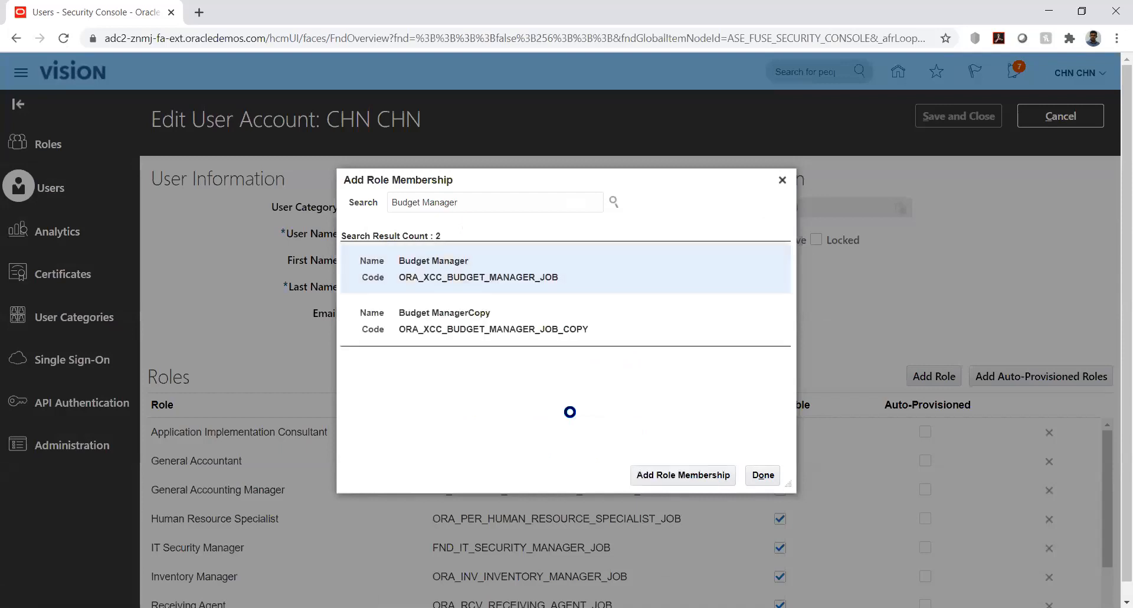
{"action": "left_click", "coordinate": [674, 473]}
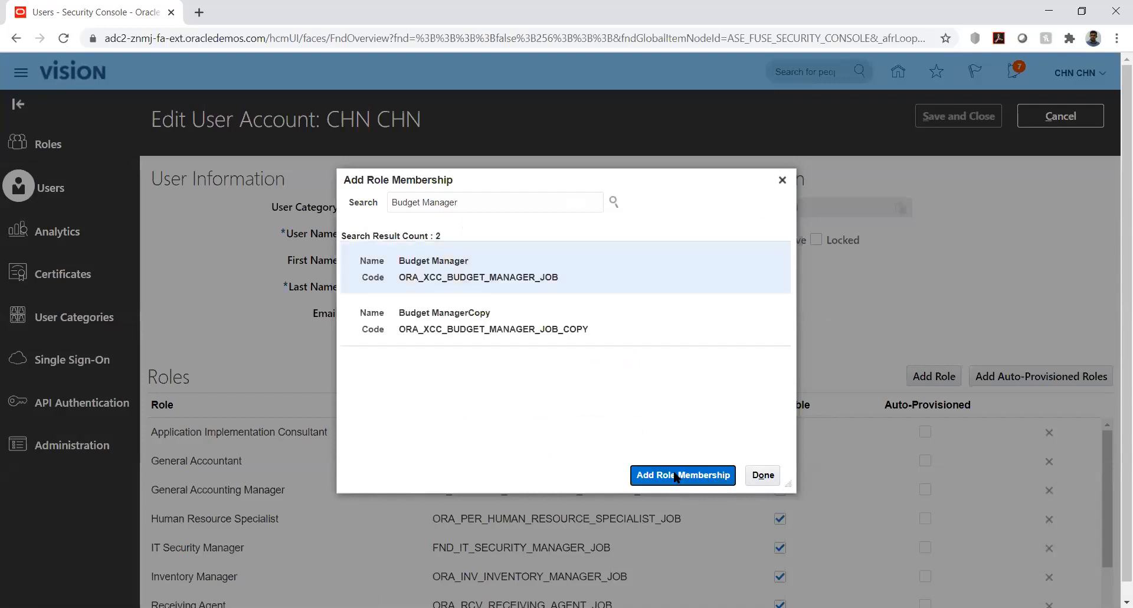
- Add the Budget Analyst role to the same user account, then save and close the account
{"action": "double_click", "coordinate": [520, 202]}
{"action": "type", "text": "anal"}
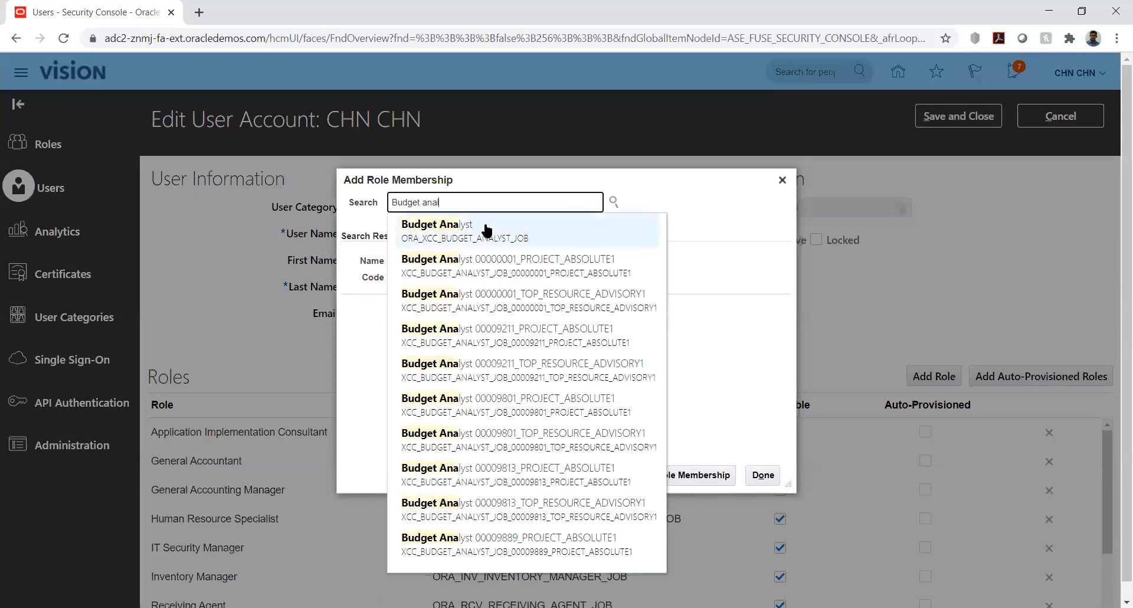
{"action": "left_click", "coordinate": [487, 229]}
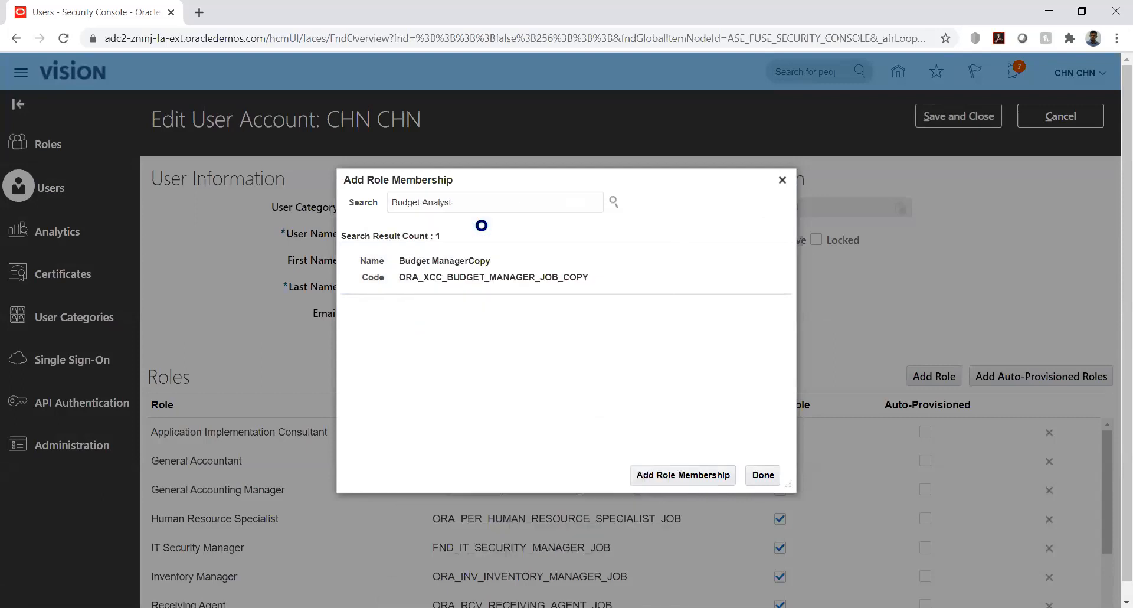
{"action": "left_click", "coordinate": [668, 470]}
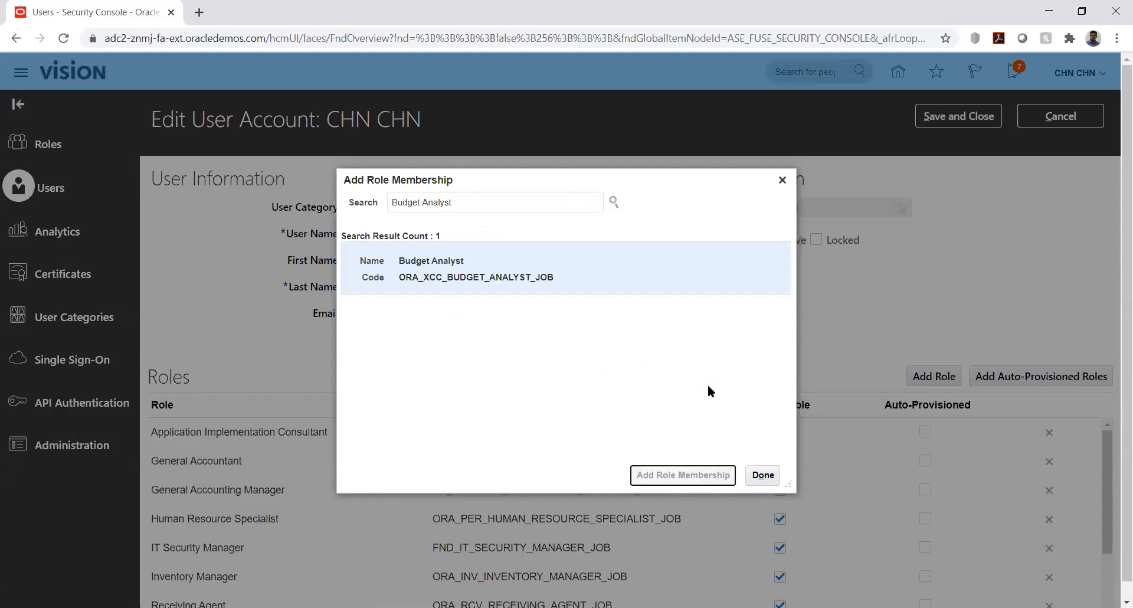
{"action": "left_click", "coordinate": [765, 475]}
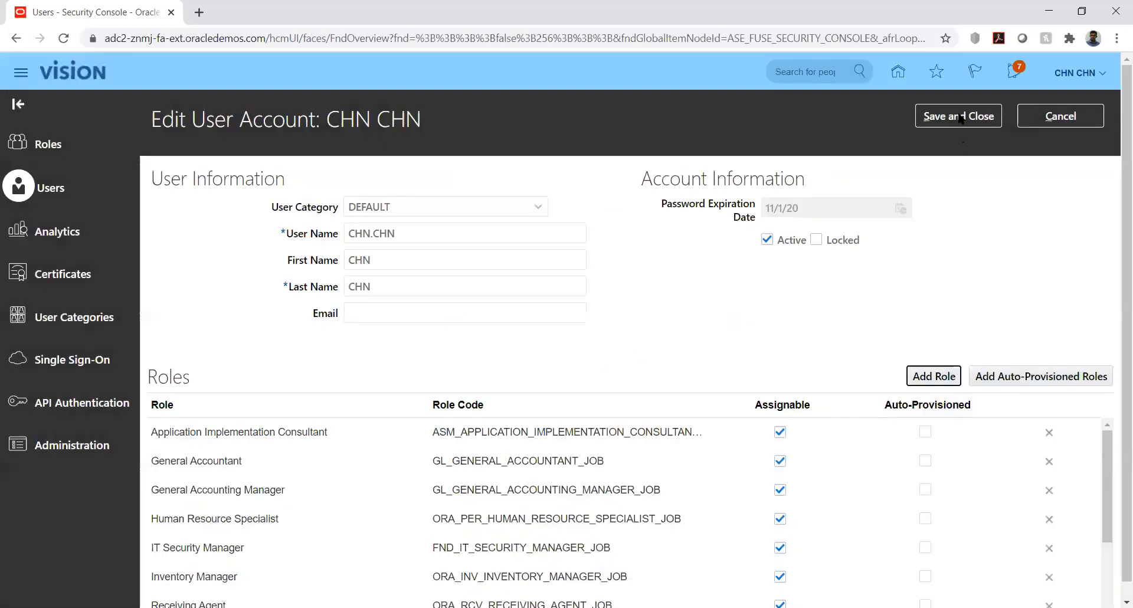
{"action": "left_click", "coordinate": [961, 118]}
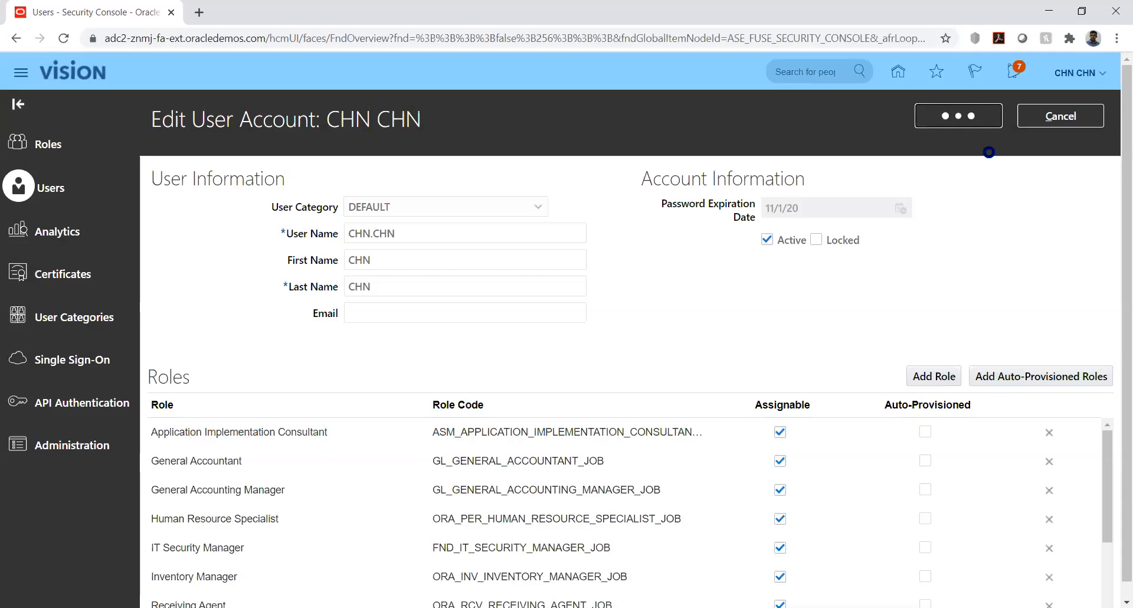
{"action": "left_click", "coordinate": [1045, 117]}
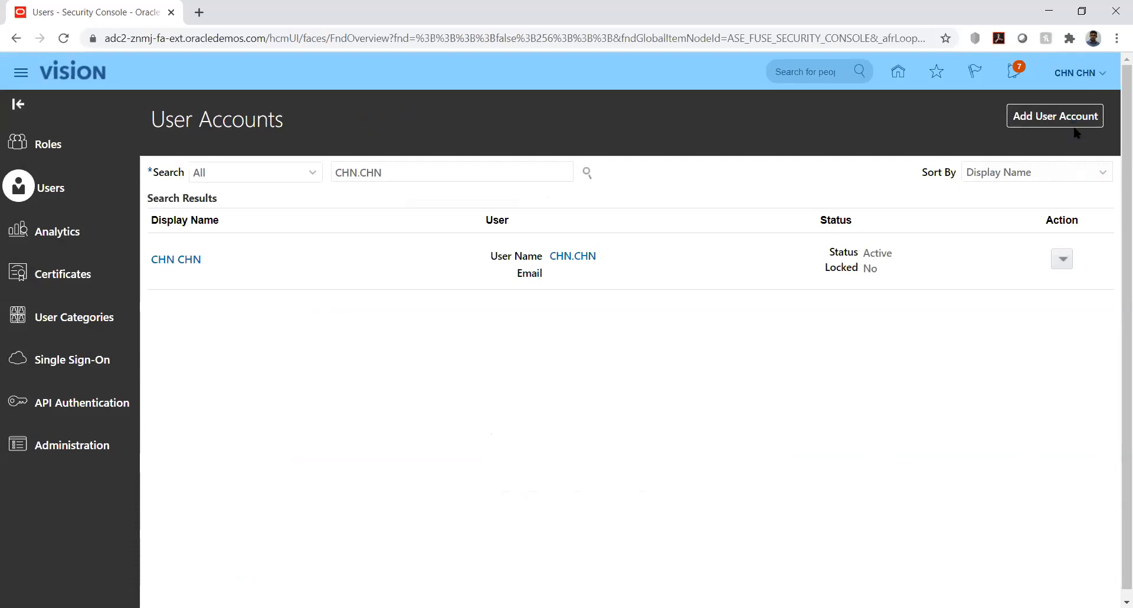
- Open the setup task search page in Setup and Maintenance
{"action": "left_click", "coordinate": [863, 286]}
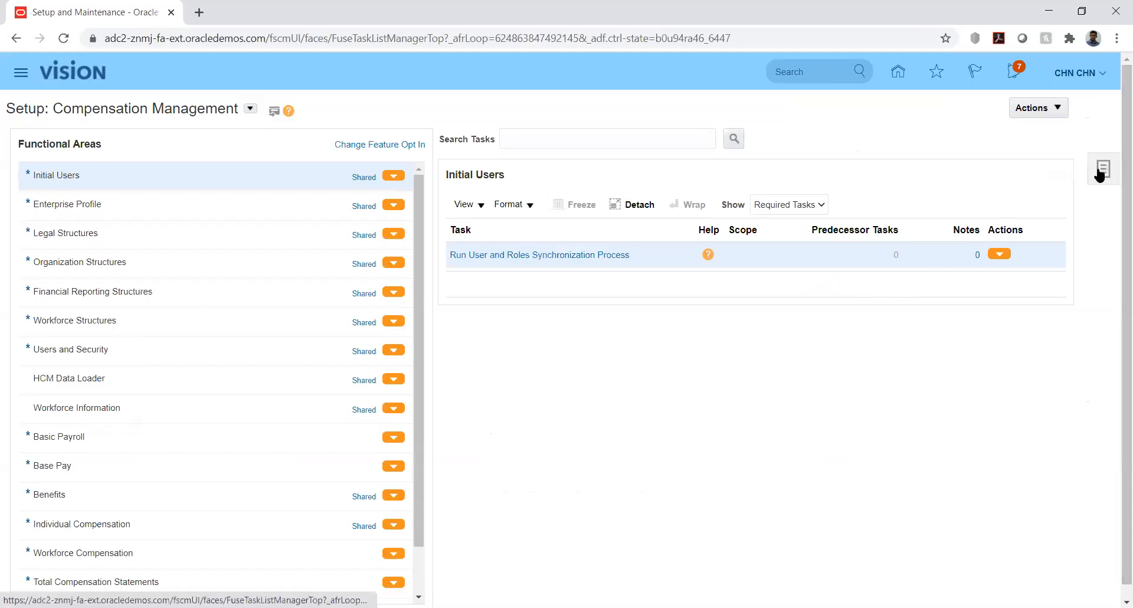
{"action": "left_click", "coordinate": [1100, 172]}
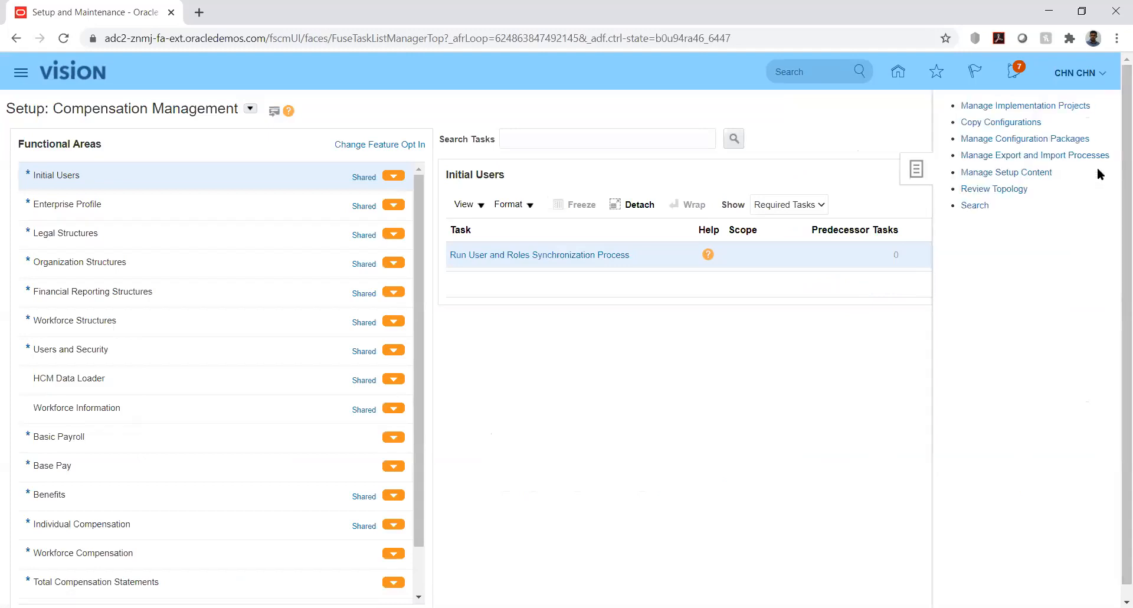
{"action": "left_click", "coordinate": [971, 206]}
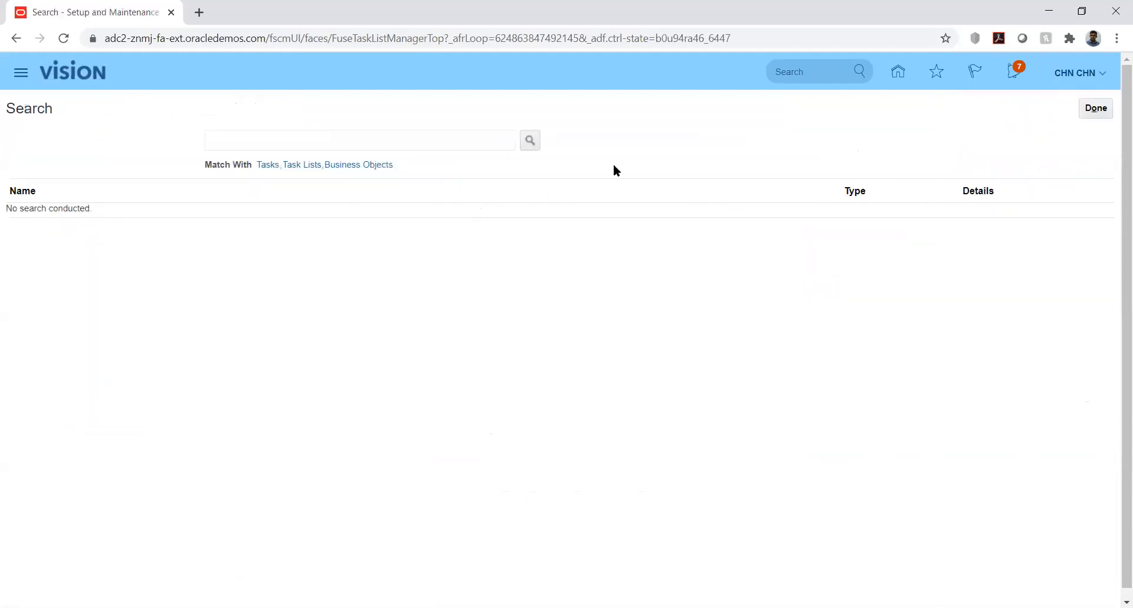
- Search the setup tasks for %Manage%Data%Acc% and open Manage Data Access Set Data Access for Users
{"action": "left_click", "coordinate": [470, 144]}
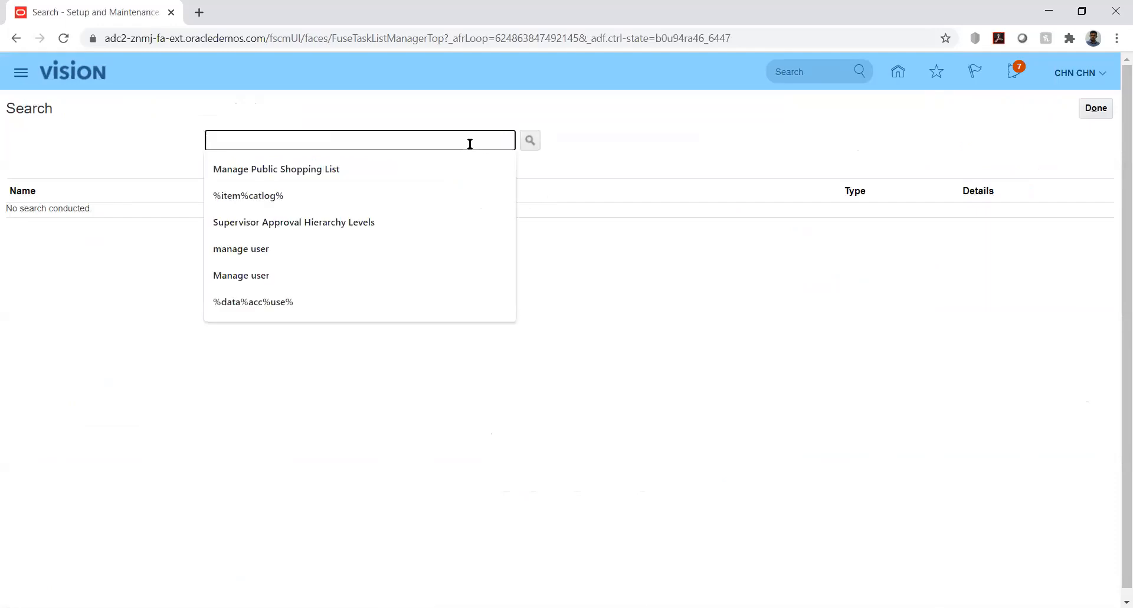
{"action": "type", "text": "%Mana"}
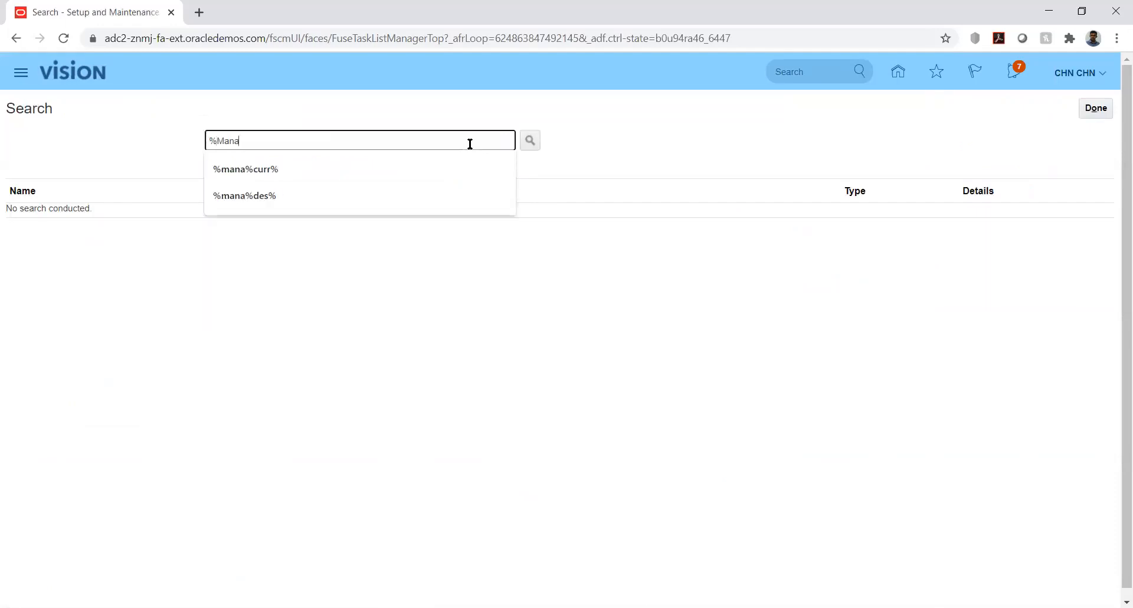
{"action": "type", "text": "ge%Data%Acc%"}
{"action": "key", "text": "Return"}
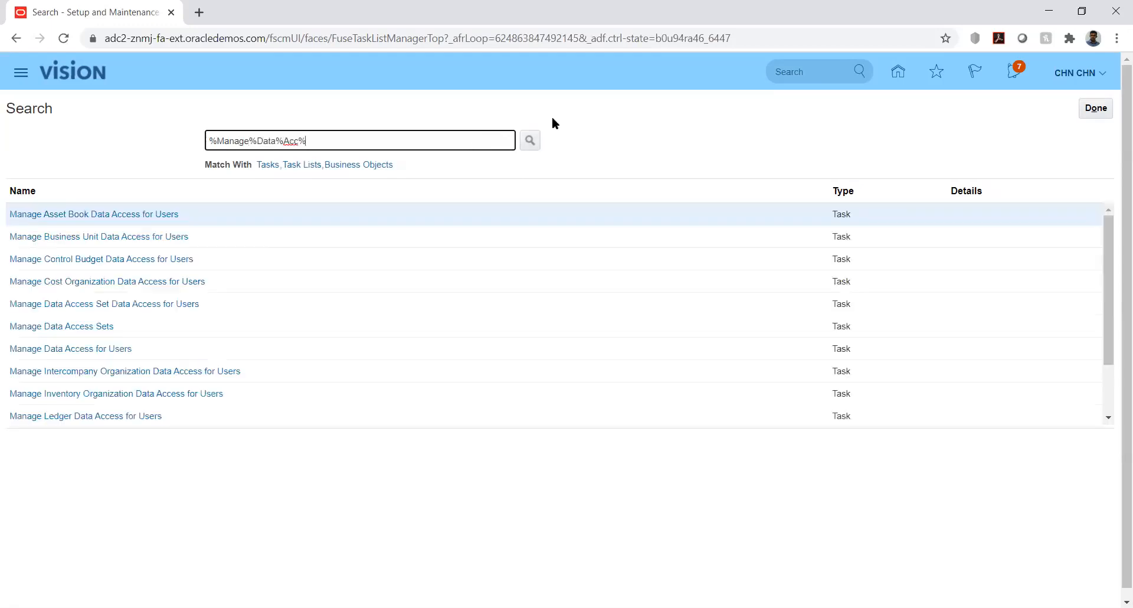
{"action": "left_click", "coordinate": [86, 305]}
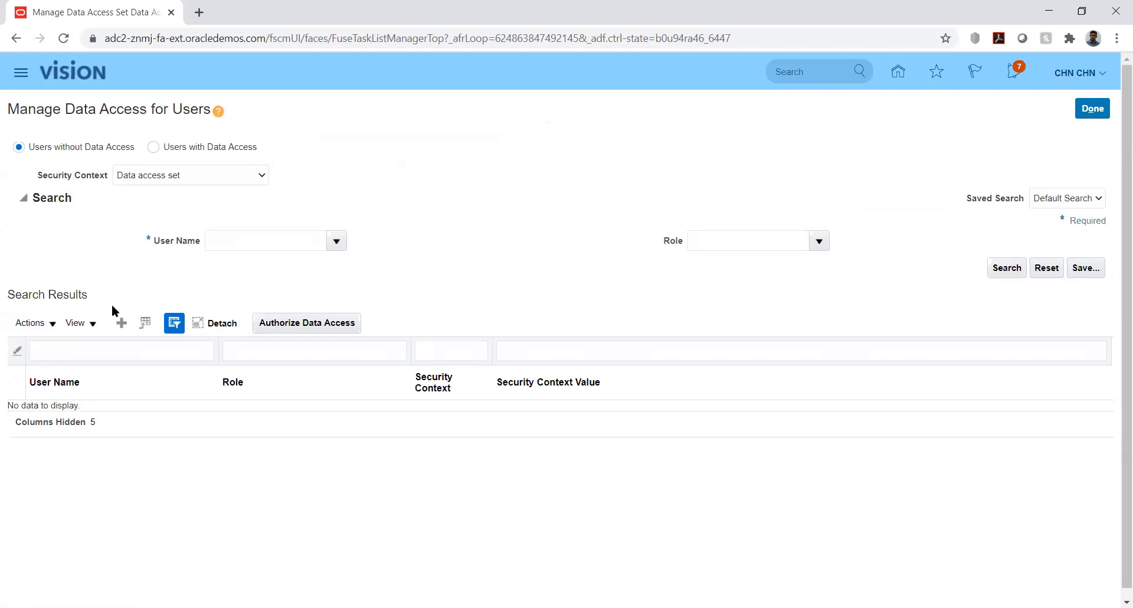
- Create a new data access entry with the budget manager's user name and the Budget Analyst role
{"action": "left_click", "coordinate": [121, 322]}
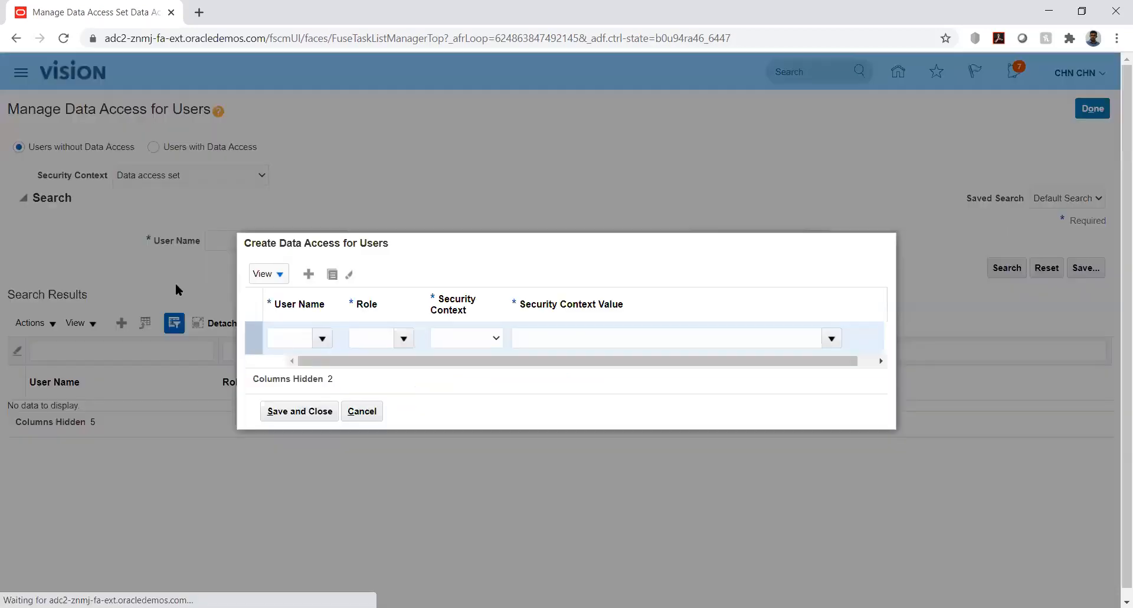
{"action": "left_click", "coordinate": [291, 337]}
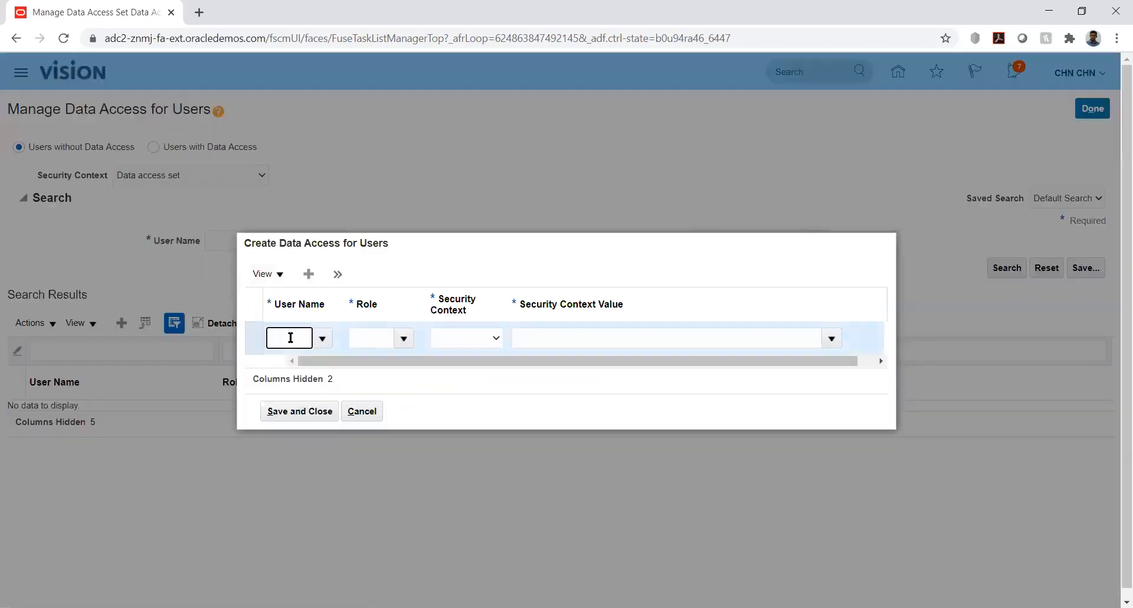
{"action": "type", "text": "CHN"}
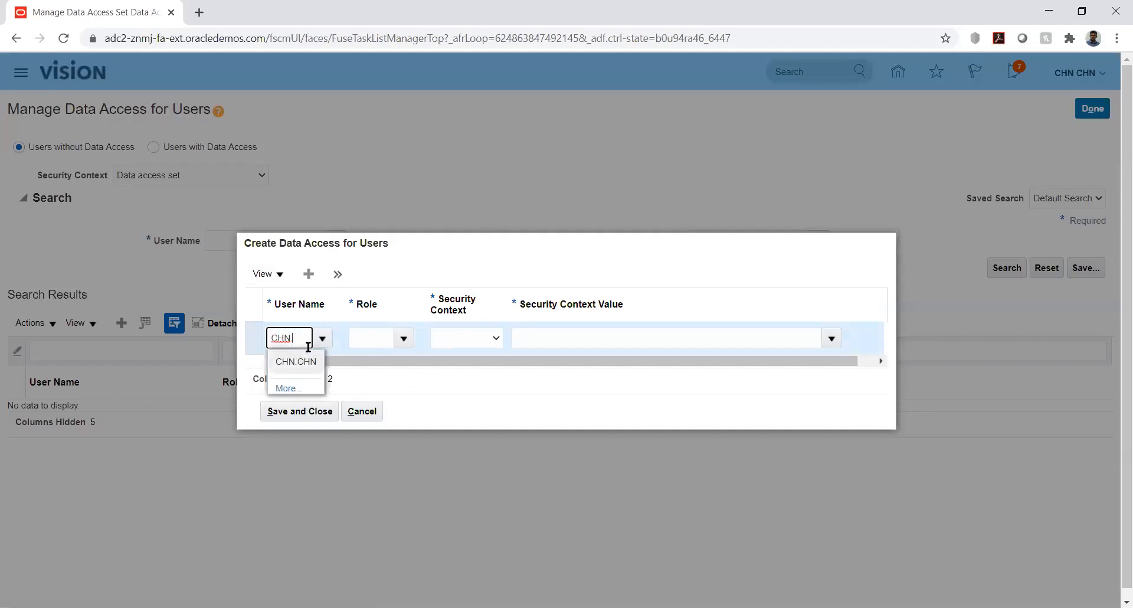
{"action": "left_click", "coordinate": [307, 362]}
{"action": "left_click", "coordinate": [383, 337]}
{"action": "type", "text": "bud"}
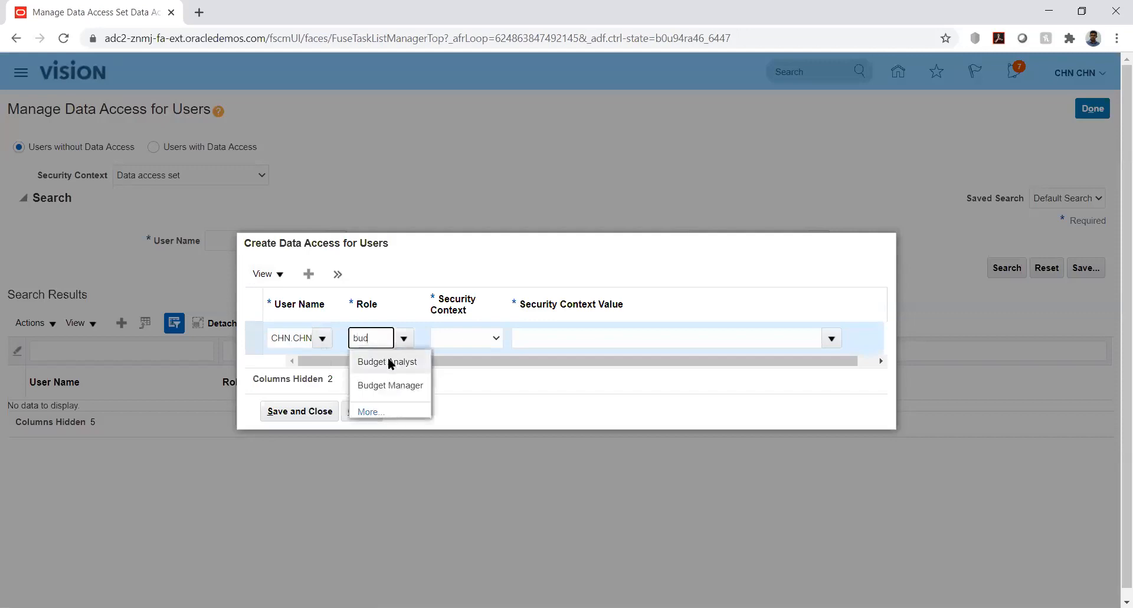
{"action": "left_click", "coordinate": [389, 362]}
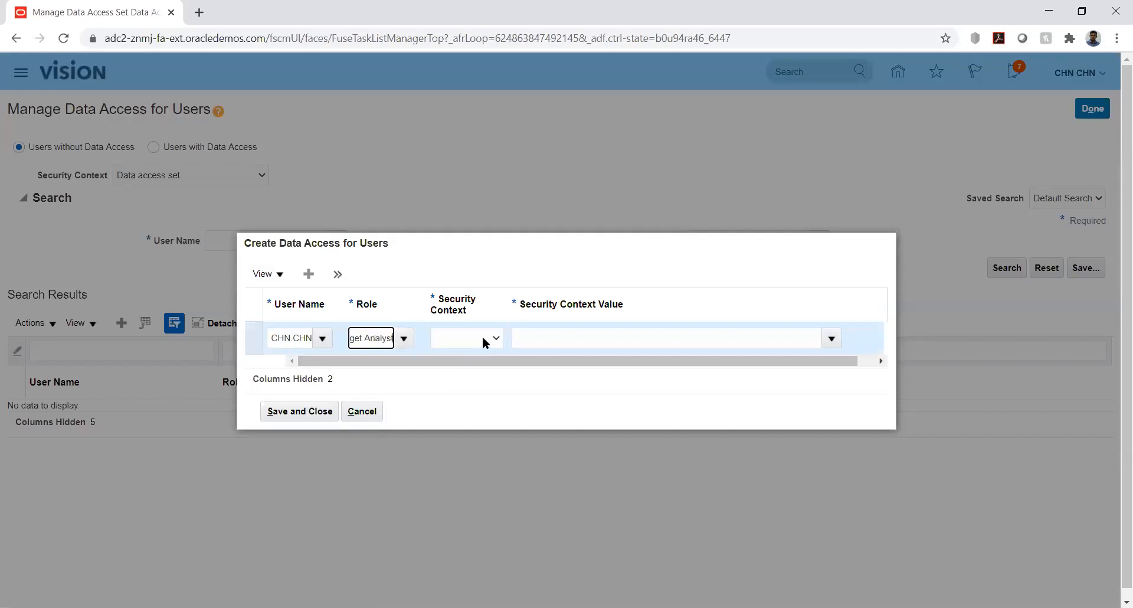
- Set the security context of the new data access entry to Control budget
{"action": "left_click", "coordinate": [482, 340]}
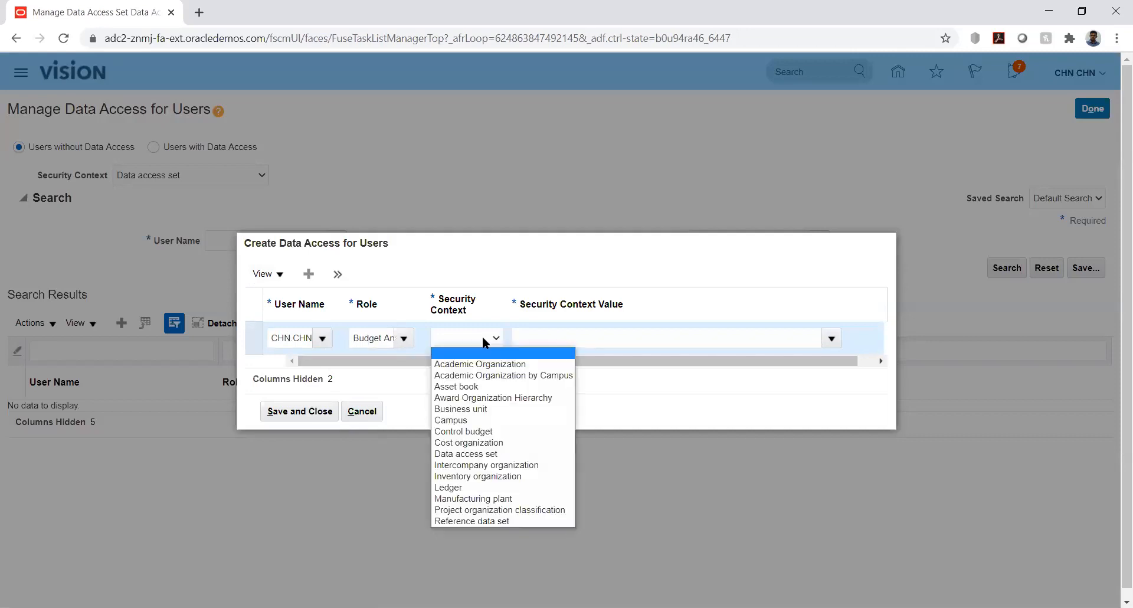
{"action": "key", "text": "Down"}
{"action": "key", "text": "Down"}
{"action": "key", "text": "Down"}
{"action": "key", "text": "Down"}
{"action": "key", "text": "Down"}
{"action": "key", "text": "Down"}
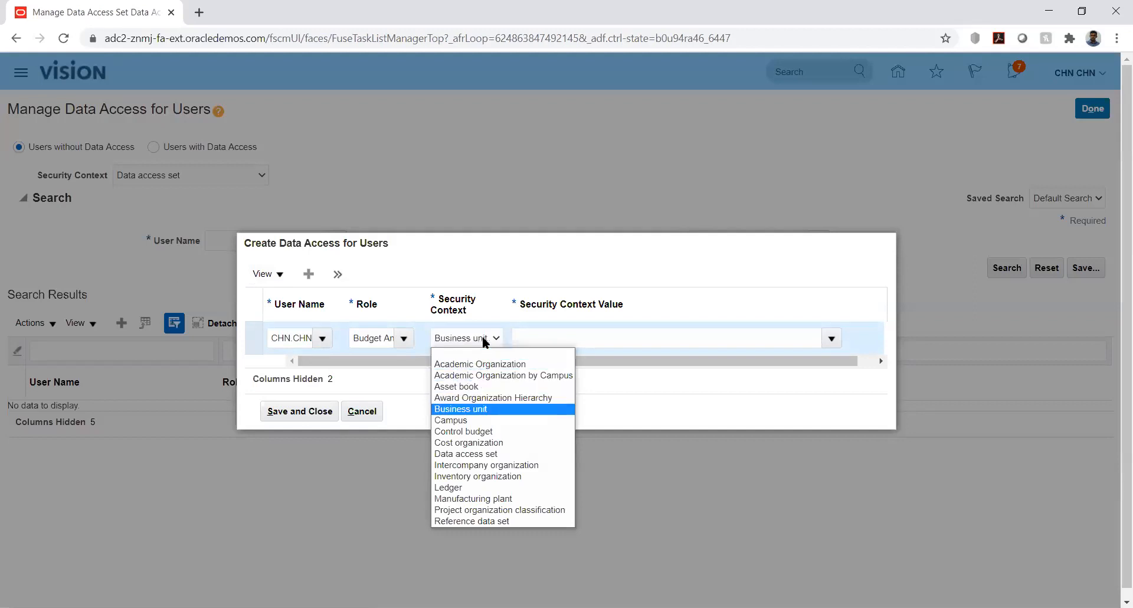
{"action": "key", "text": "Down"}
{"action": "key", "text": "Return"}
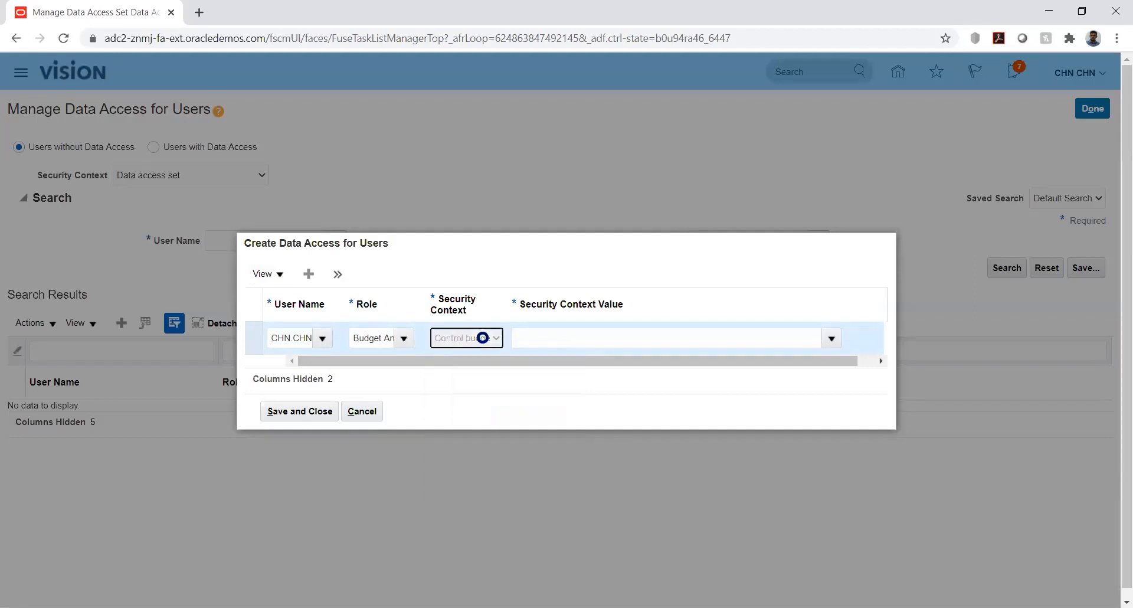
- Try to find a security context value matching kk for the control budget context, then clear the entry
{"action": "left_click", "coordinate": [806, 332]}
{"action": "type", "text": "kk"}
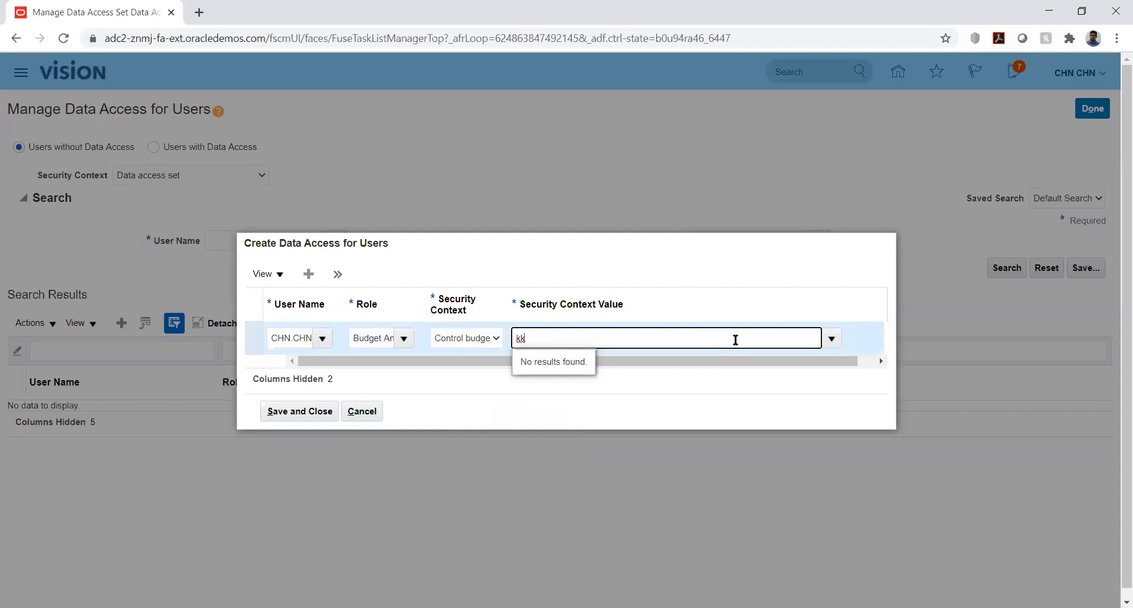
{"action": "key", "text": "BackSpace"}
{"action": "key", "text": "BackSpace"}
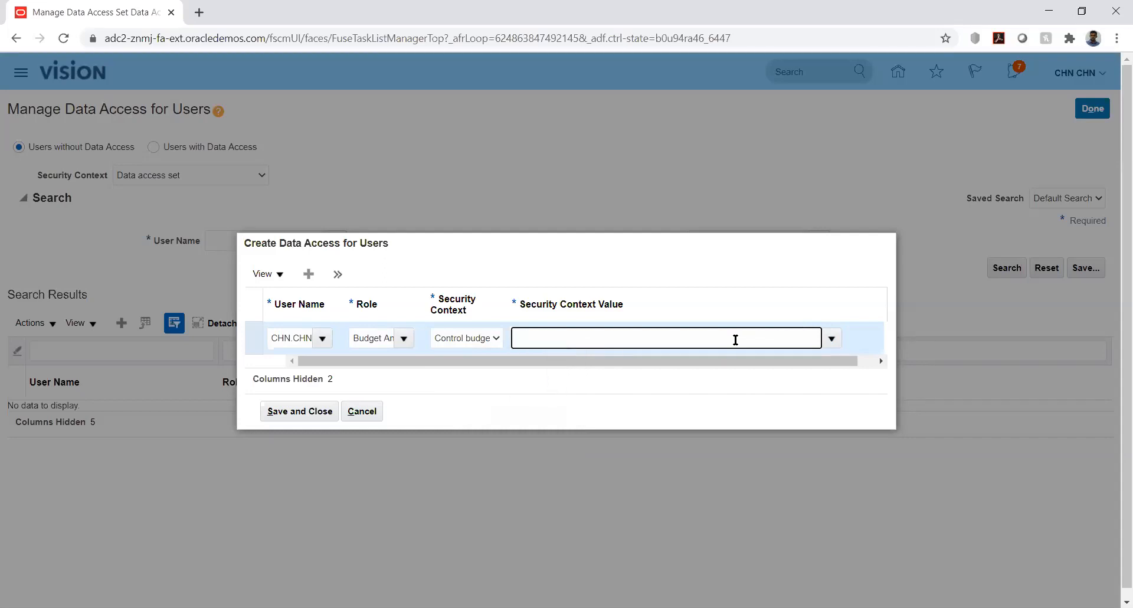
{"action": "type", "text": "kk"}
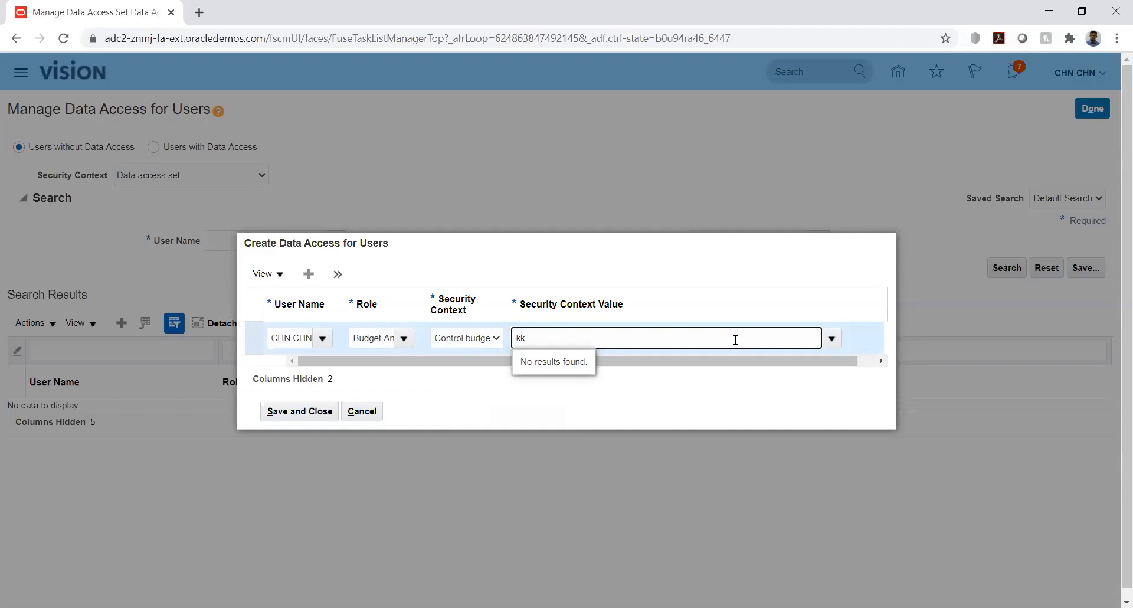
{"action": "key", "text": "BackSpace"}
{"action": "key", "text": "BackSpace"}
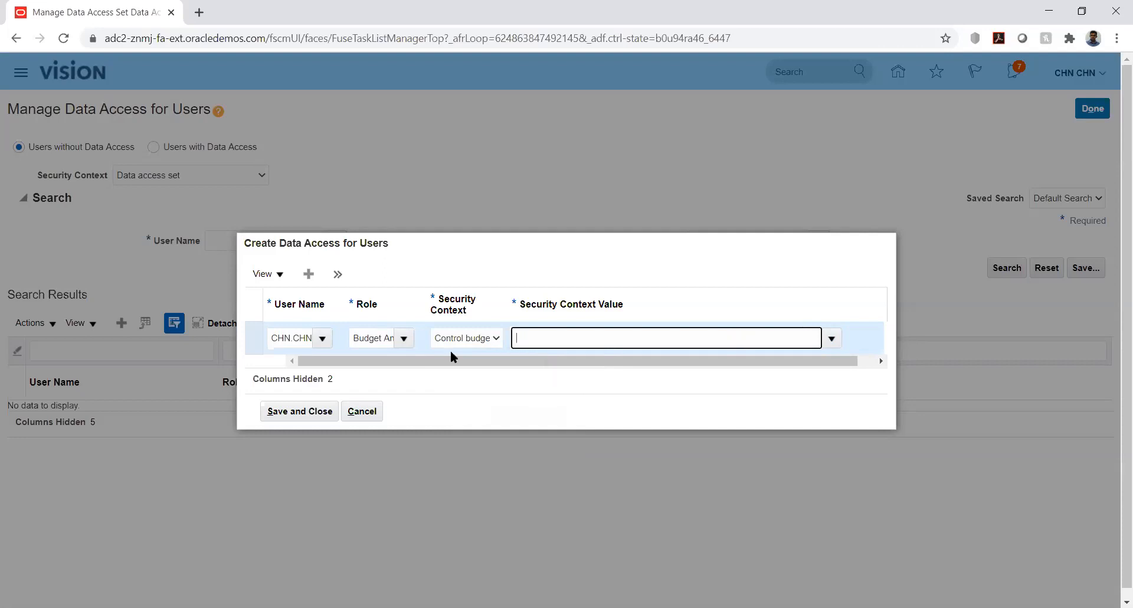
- Change the role of the new data access entry to Budget Manager
{"action": "left_click", "coordinate": [405, 339]}
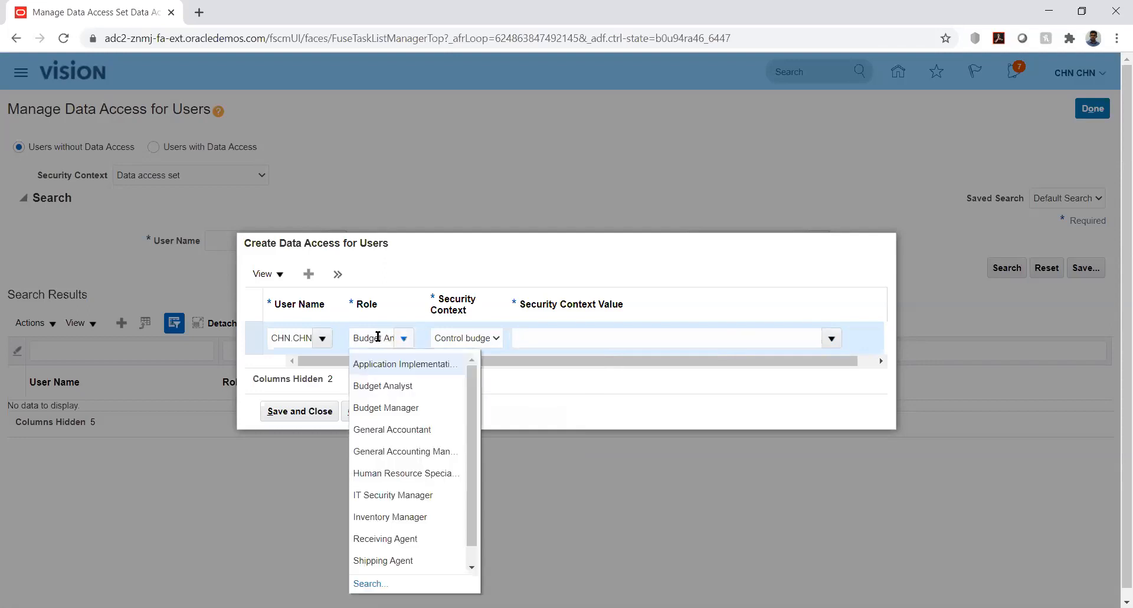
{"action": "double_click", "coordinate": [378, 337]}
{"action": "key", "text": "Delete"}
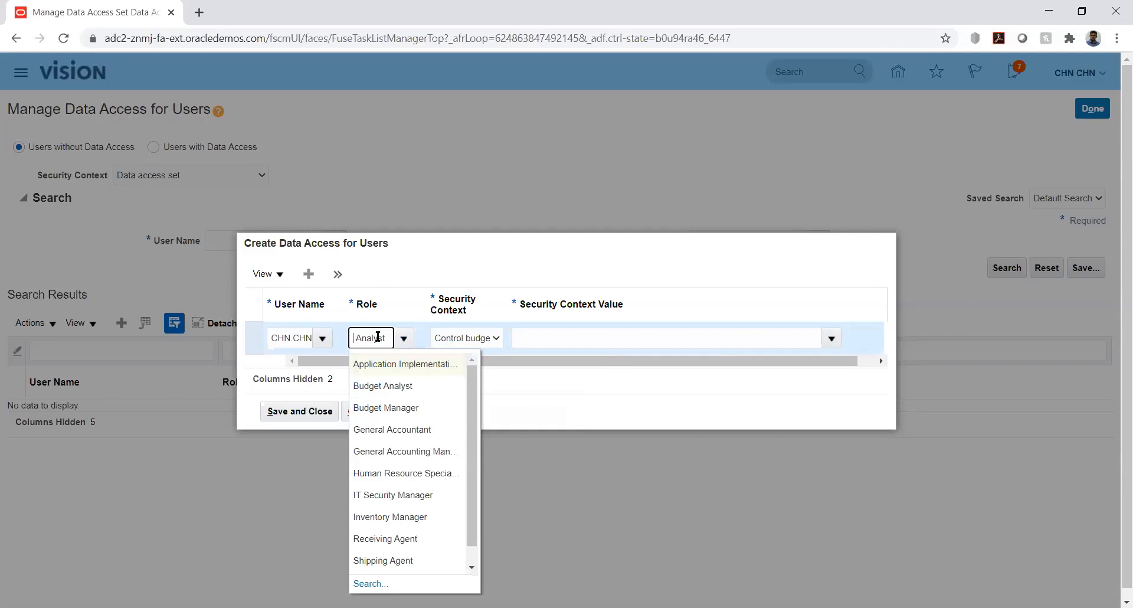
{"action": "key", "text": "Delete"}
{"action": "key", "text": "Delete"}
{"action": "key", "text": "Delete"}
{"action": "key", "text": "Delete"}
{"action": "key", "text": "Delete"}
{"action": "key", "text": "Delete"}
{"action": "key", "text": "Delete"}
{"action": "key", "text": "Delete"}
{"action": "type", "text": "Budge"}
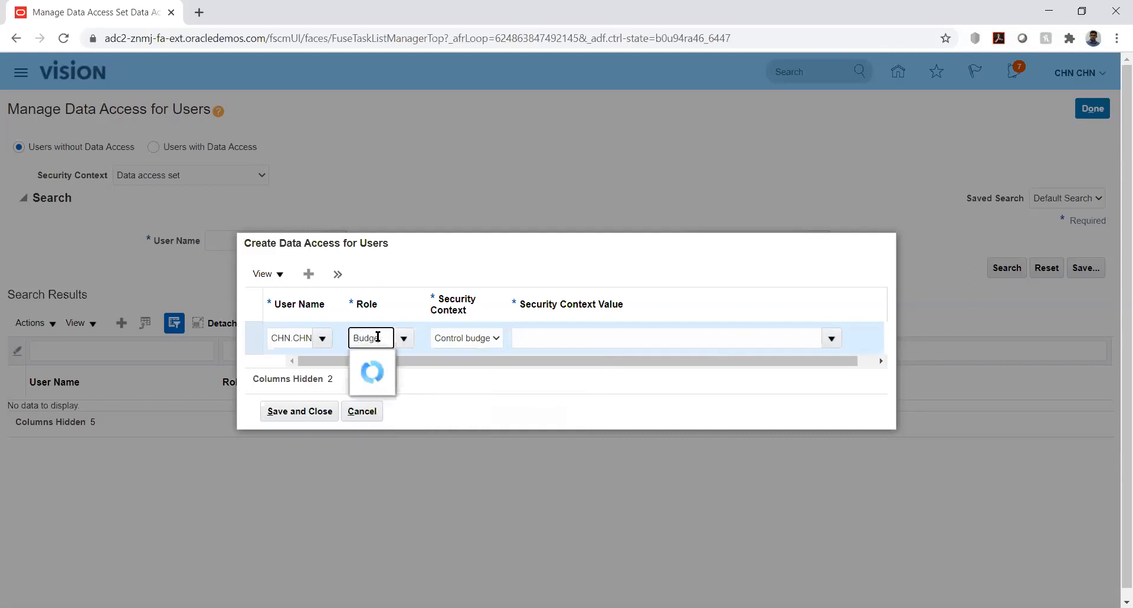
{"action": "left_click", "coordinate": [390, 385]}
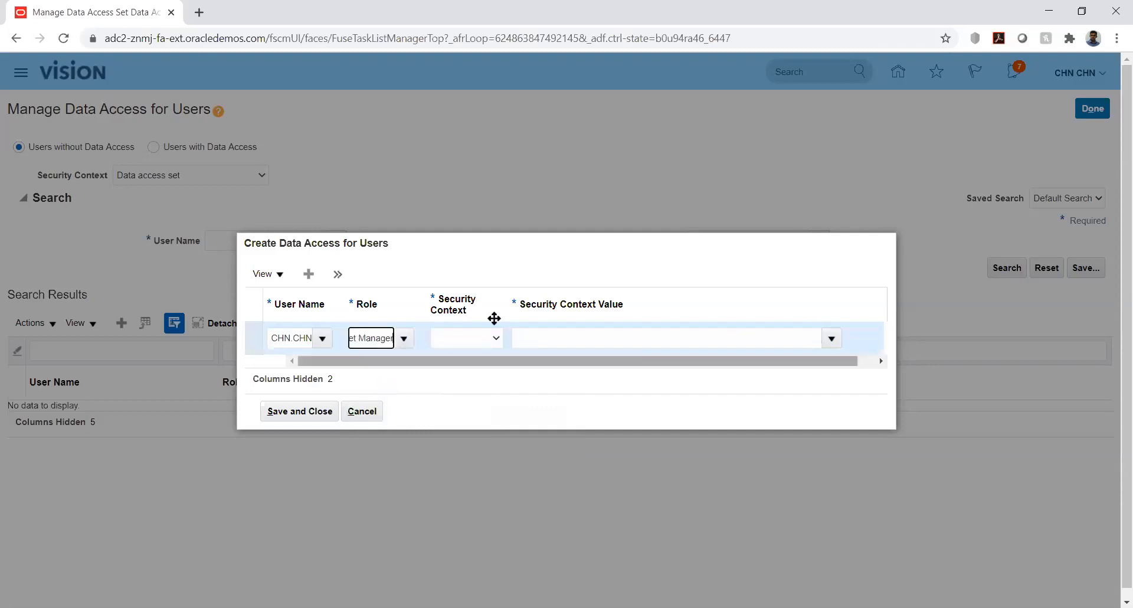
- Try to find a security context value matching kk for the Control budget context, then discard the data access entry
{"action": "left_click", "coordinate": [492, 336]}
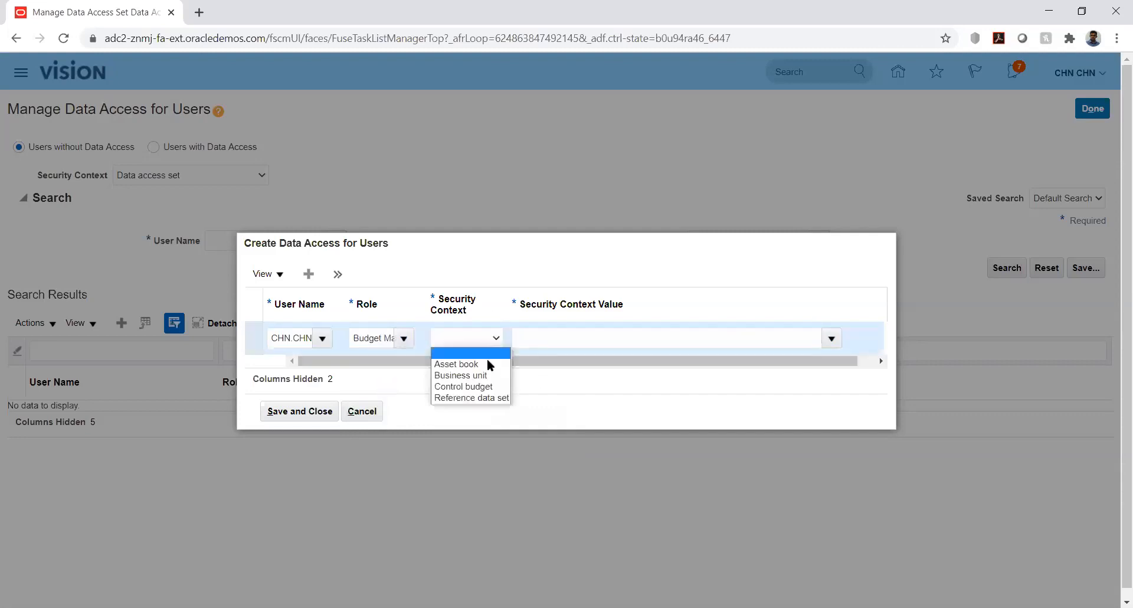
{"action": "left_click", "coordinate": [489, 387]}
{"action": "type", "text": "k"}
{"action": "left_click", "coordinate": [737, 338]}
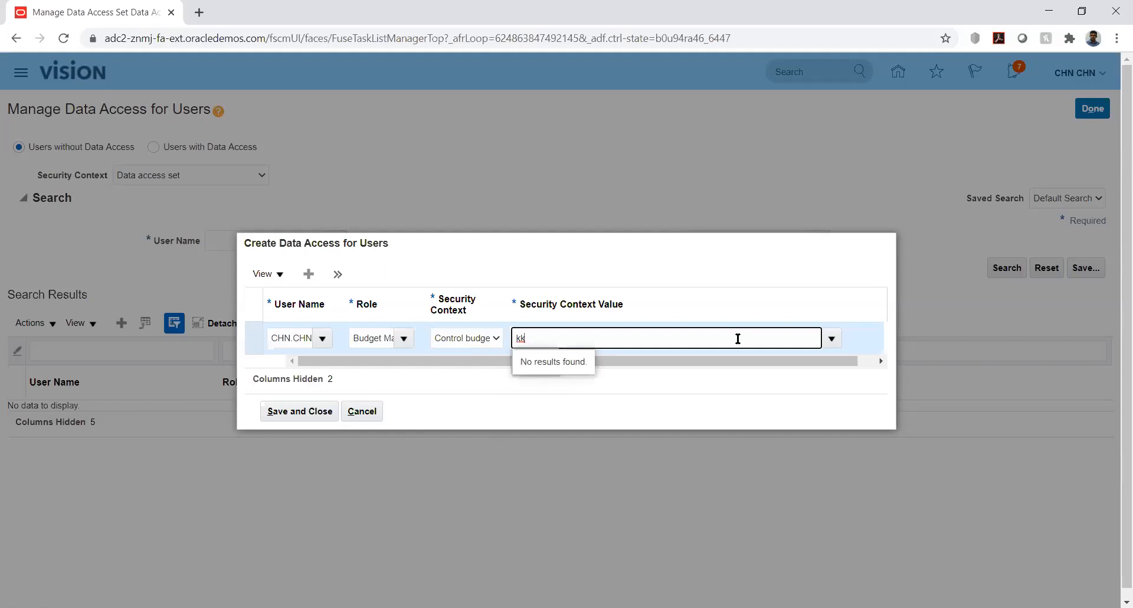
{"action": "key", "text": "BackSpace"}
{"action": "key", "text": "BackSpace"}
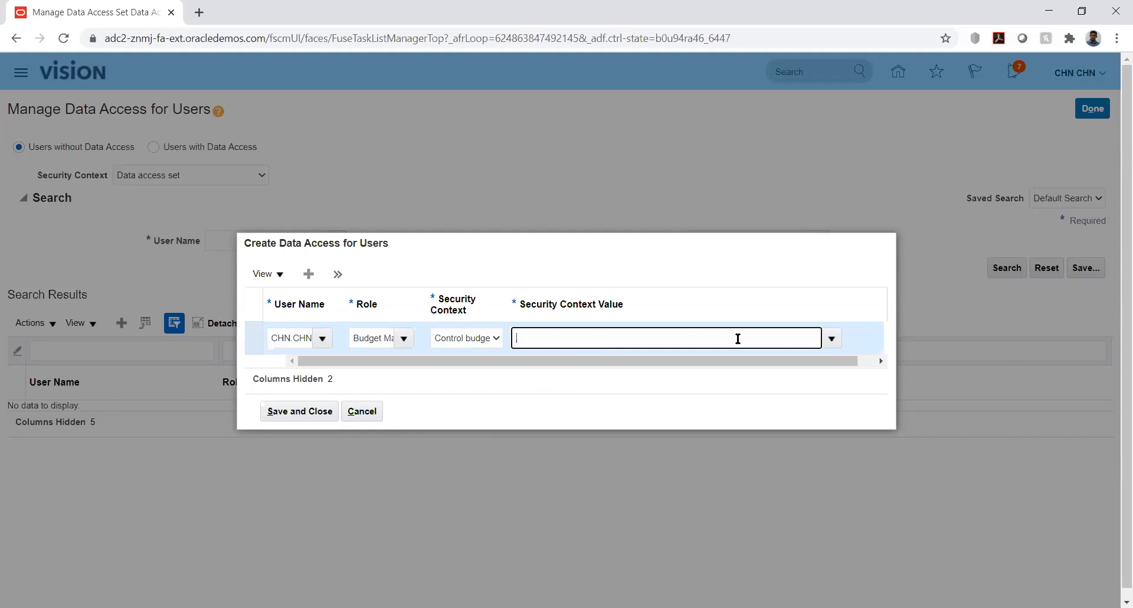
{"action": "left_click", "coordinate": [362, 411]}
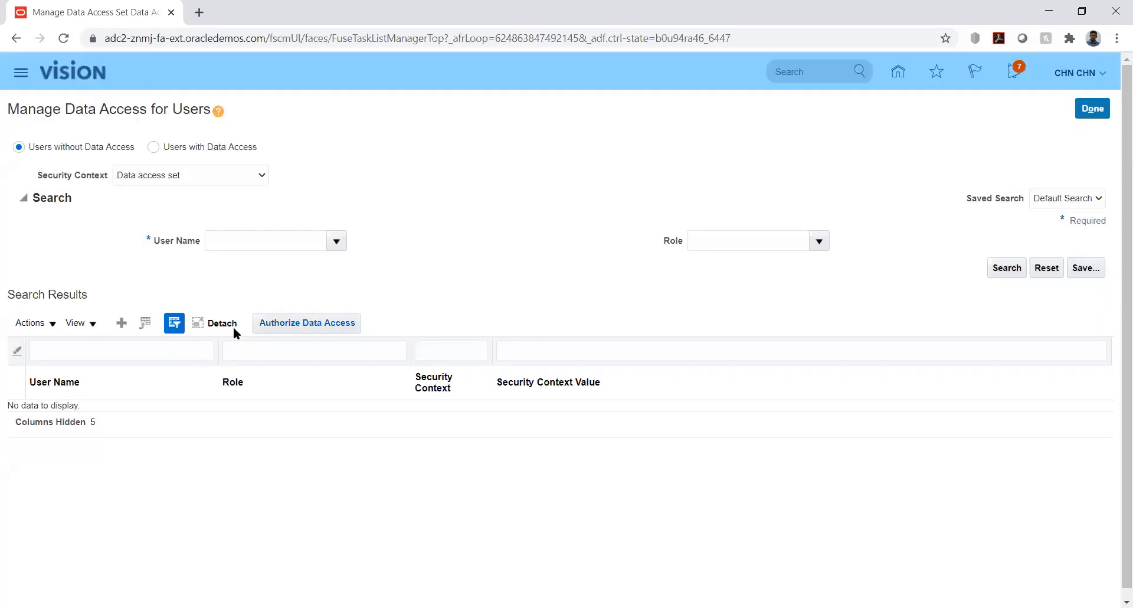
{"action": "left_click", "coordinate": [122, 323]}
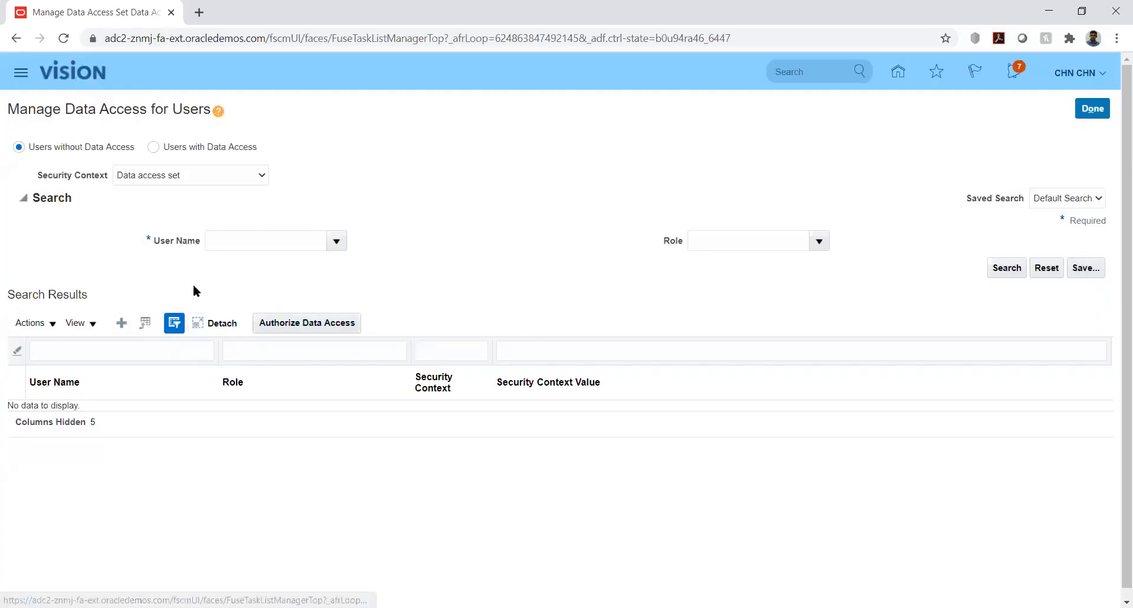
{"action": "left_click", "coordinate": [487, 340]}
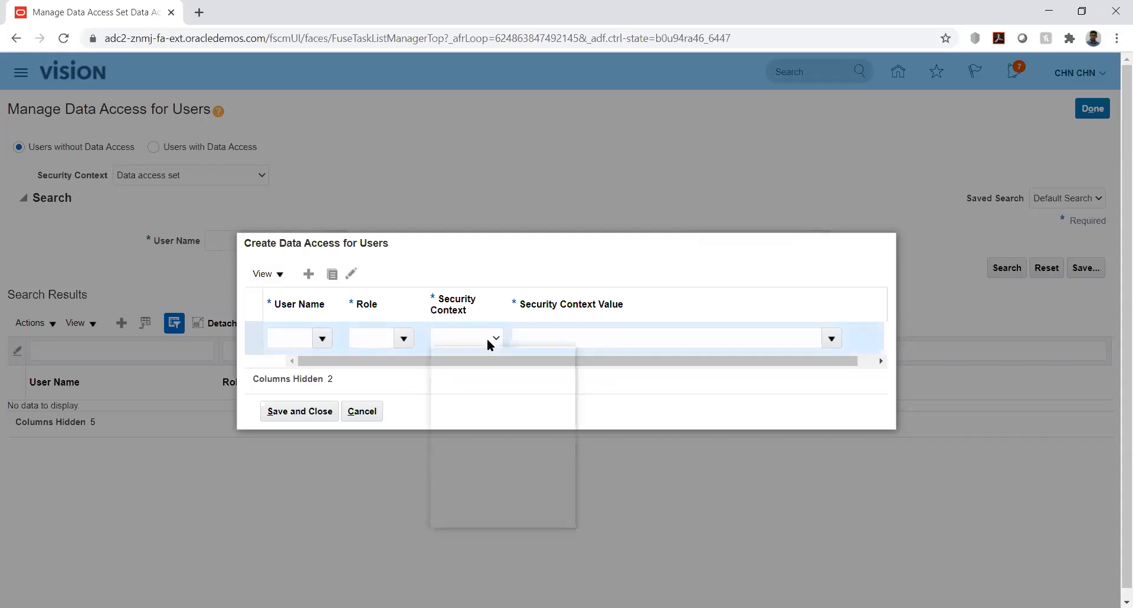
{"action": "left_click", "coordinate": [594, 269]}
{"action": "left_click", "coordinate": [364, 412]}
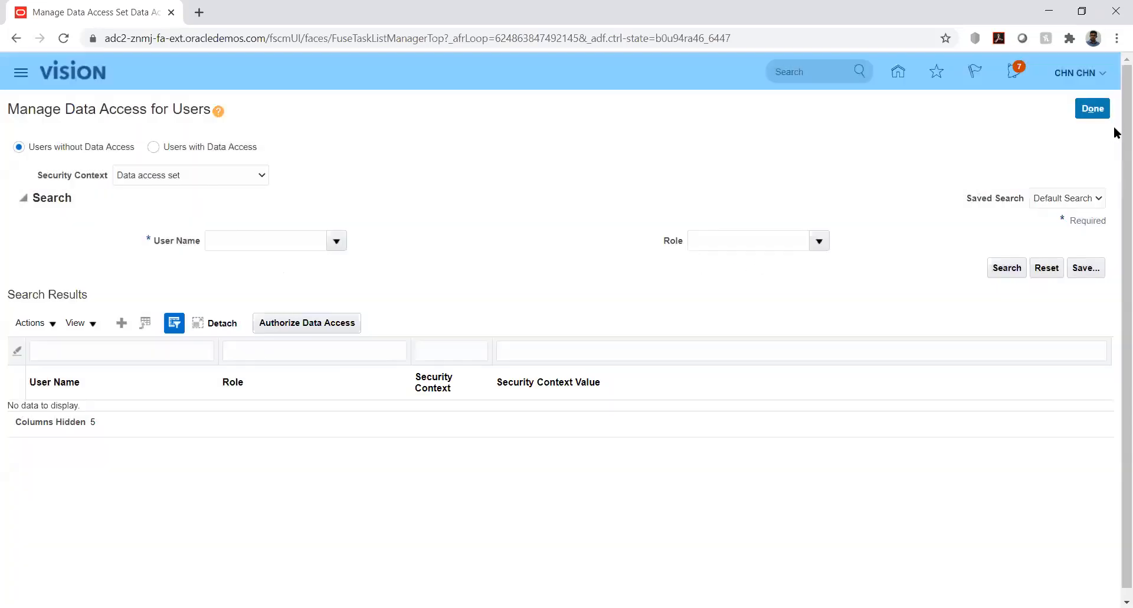
- Leave the user data access page and open the list of implementation projects in Setup and Maintenance
{"action": "left_click", "coordinate": [1092, 109]}
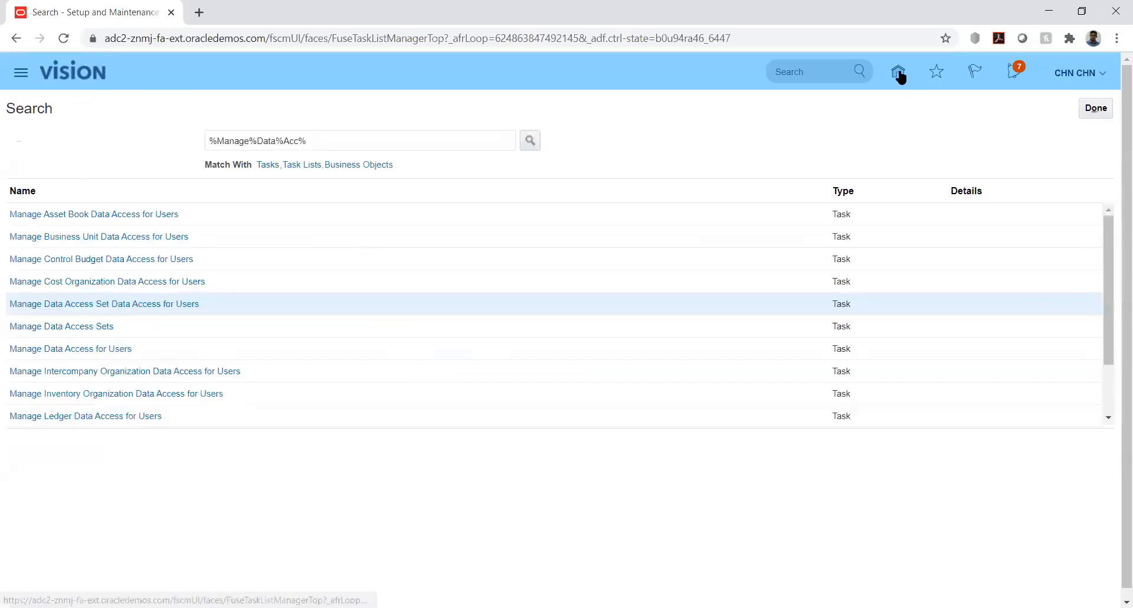
{"action": "left_click", "coordinate": [1098, 73]}
{"action": "left_click", "coordinate": [857, 290]}
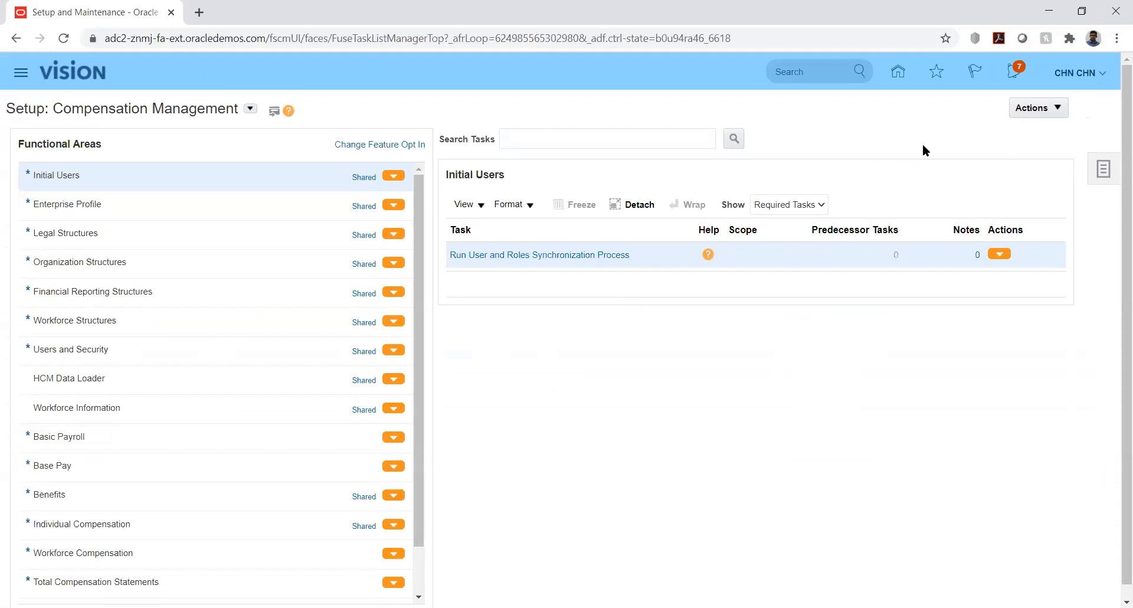
{"action": "left_click", "coordinate": [1096, 173]}
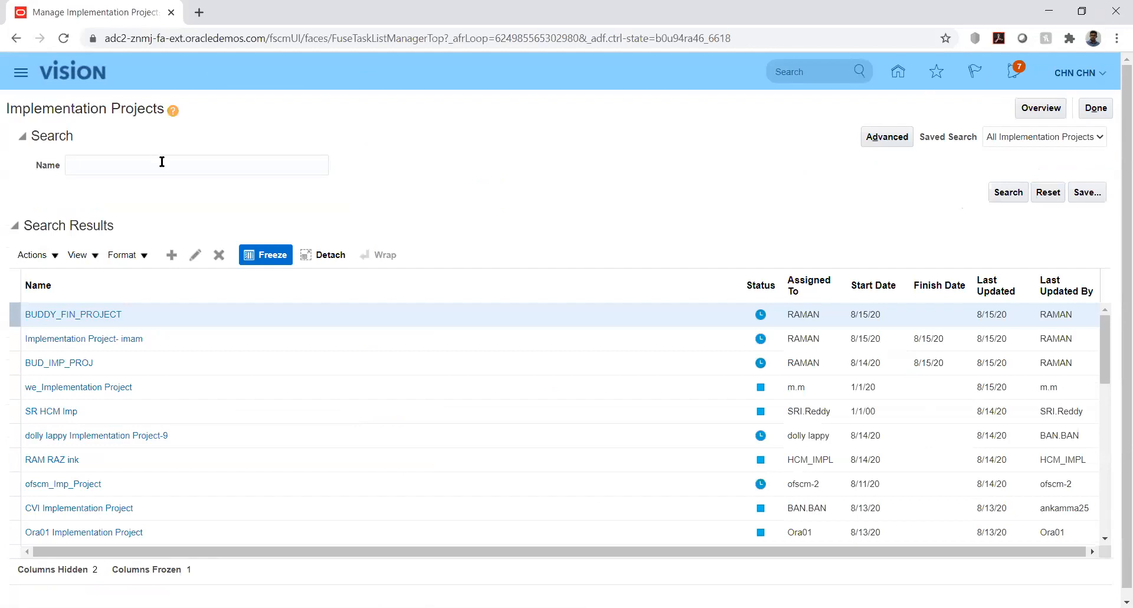
- Search the implementation projects for kk and open the KK Implementation project
{"action": "left_click", "coordinate": [161, 163]}
{"action": "type", "text": "kk"}
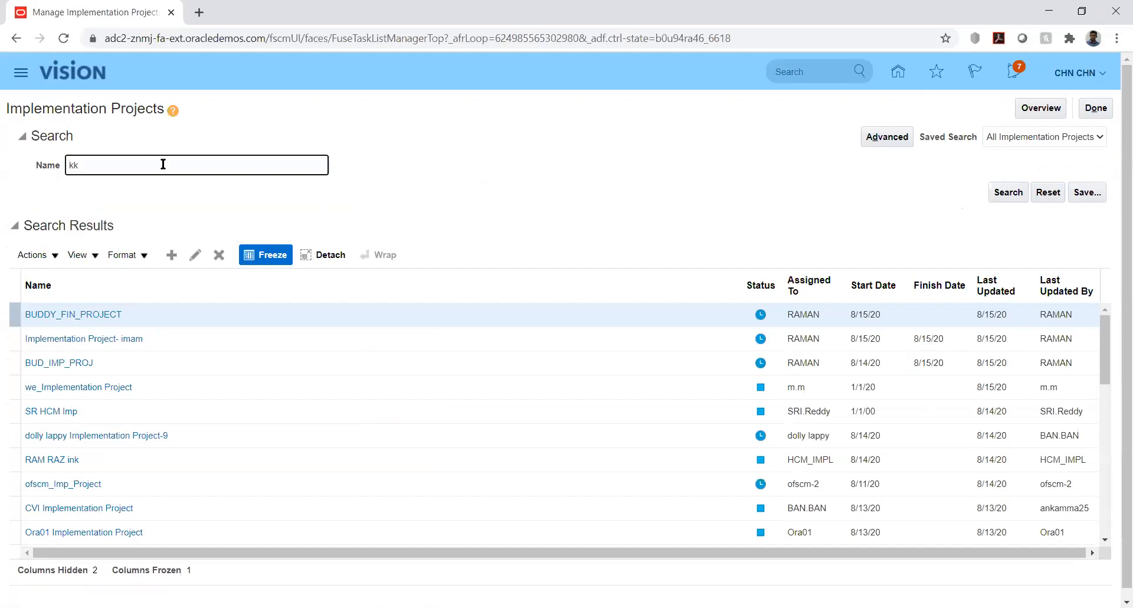
{"action": "key", "text": "Return"}
{"action": "left_click", "coordinate": [75, 317]}
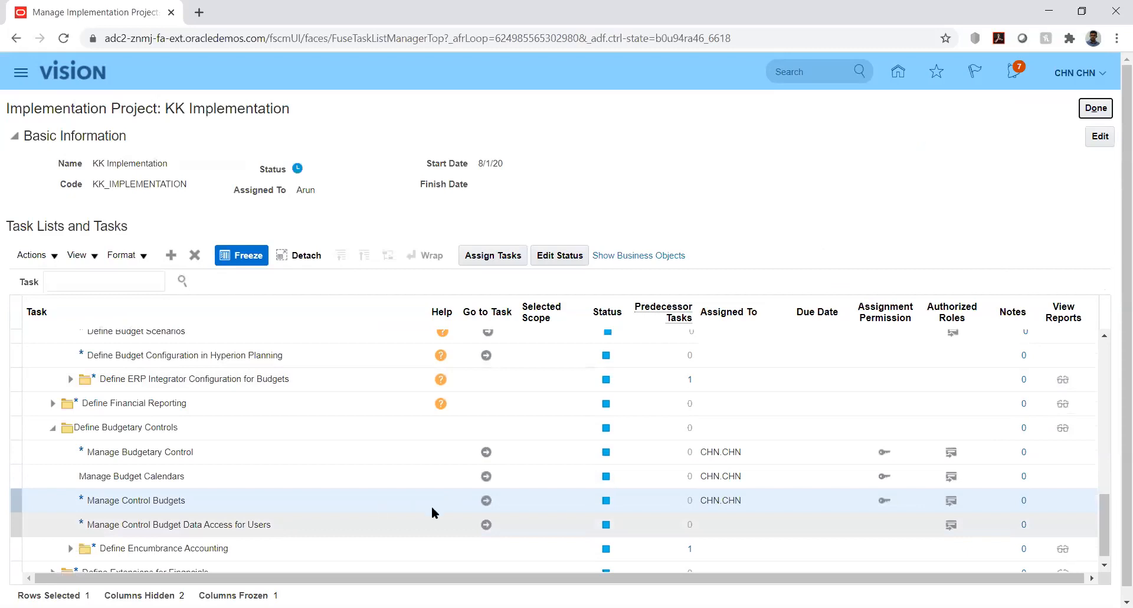
- Open the Manage Control Budgets task and start a new control budget named KK_Budget
{"action": "left_click", "coordinate": [489, 500]}
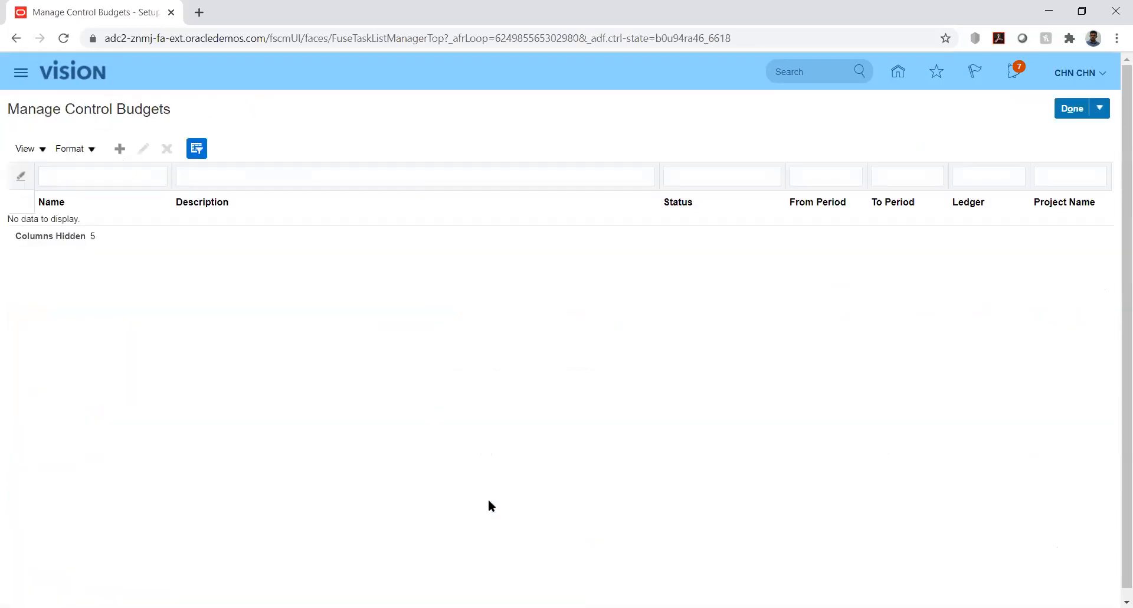
{"action": "left_click", "coordinate": [121, 150]}
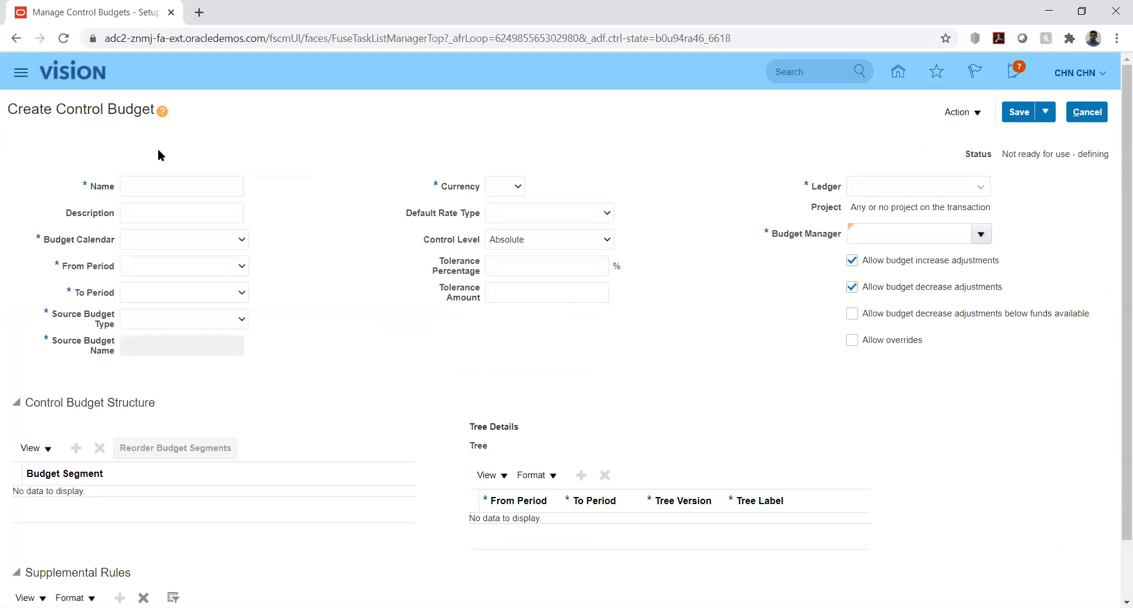
{"action": "left_click", "coordinate": [176, 185]}
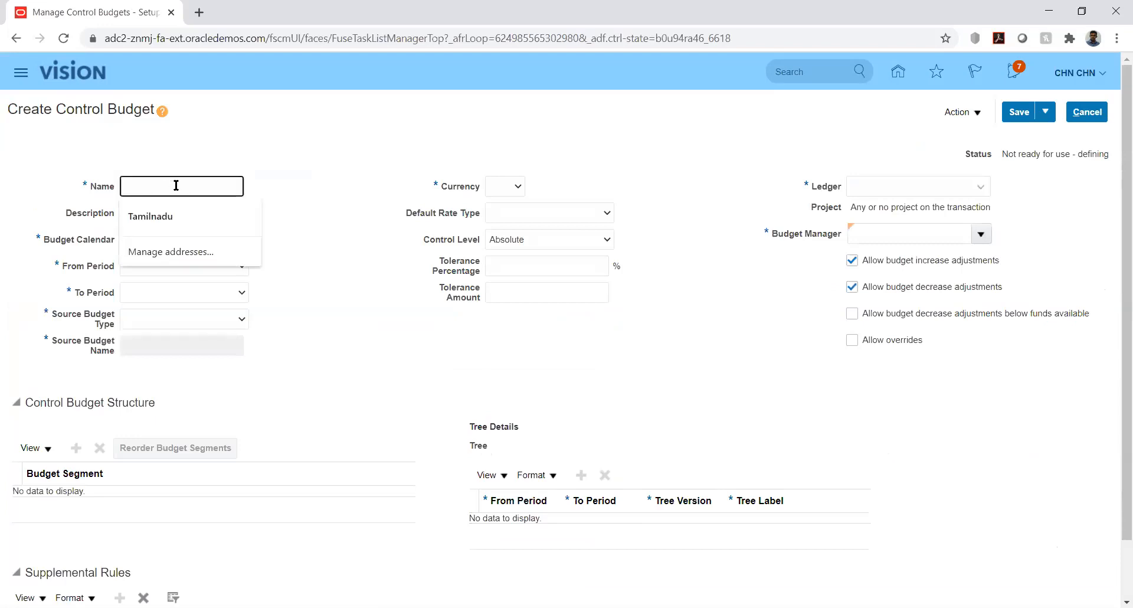
{"action": "type", "text": "KK_Budget"}
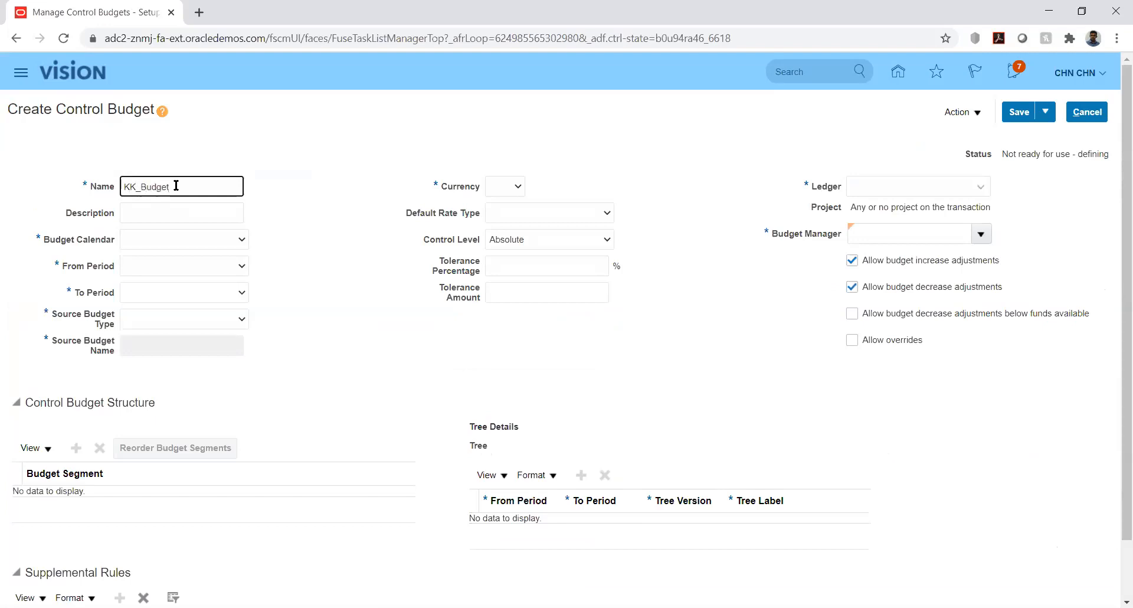
- Assign the KK_Bud_Cal budget calendar to the control budget, with periods from PRD_01-01 to PRD_12-01
{"action": "left_click", "coordinate": [201, 239]}
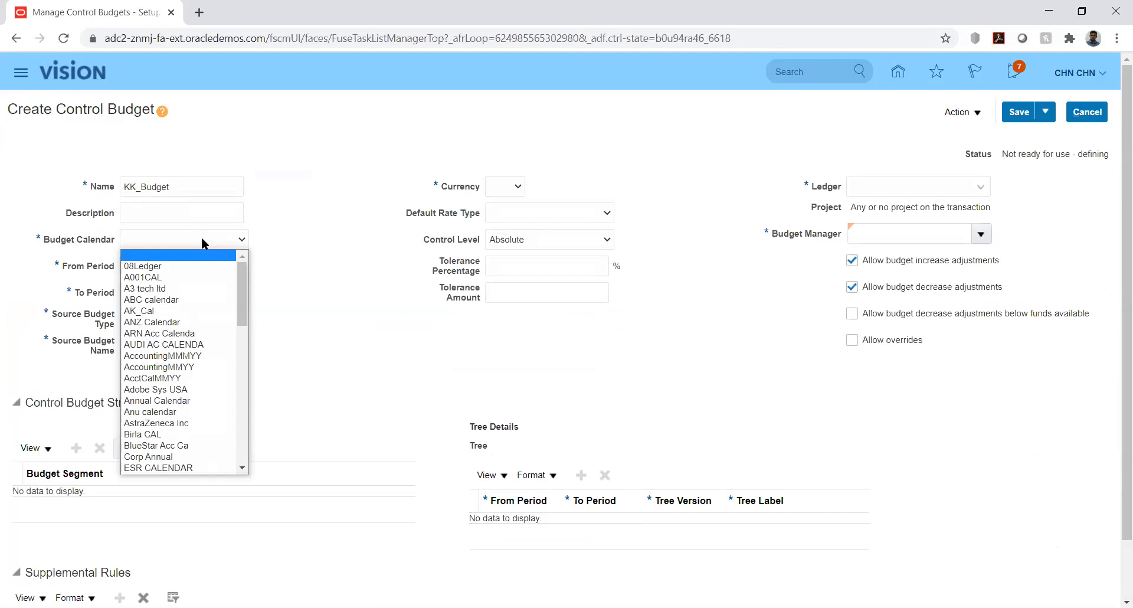
{"action": "type", "text": "KK_Bud_Cal"}
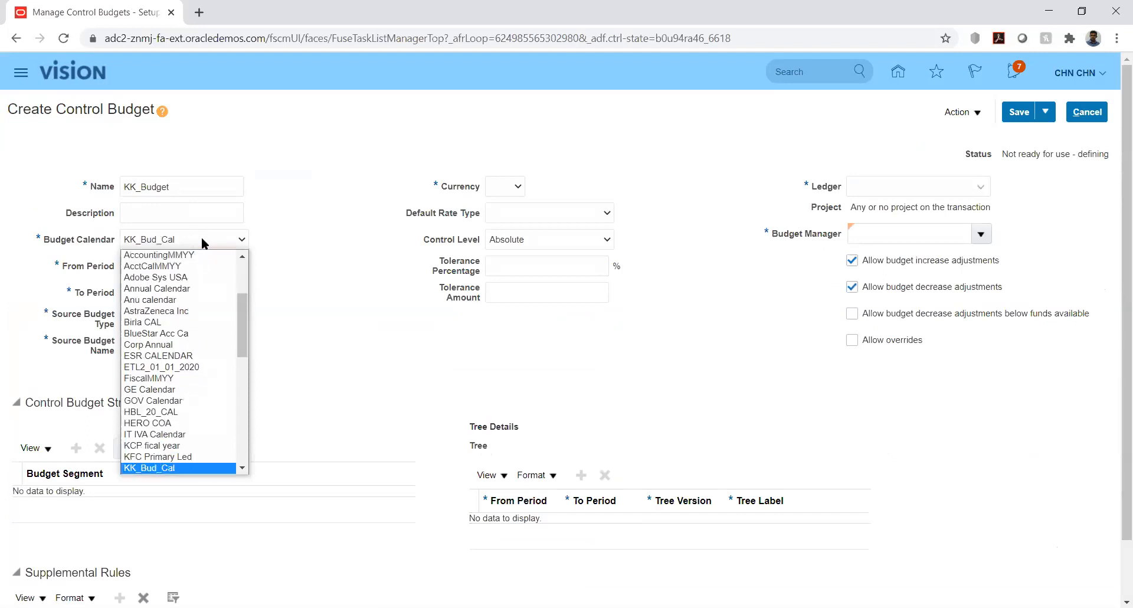
{"action": "key", "text": "Return"}
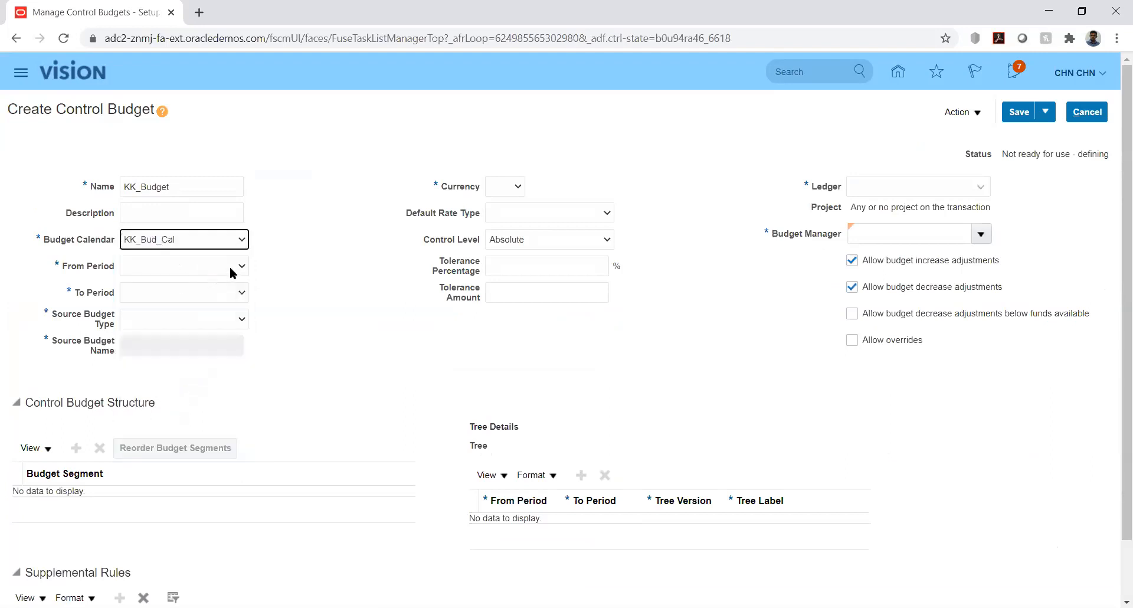
{"action": "left_click", "coordinate": [226, 270]}
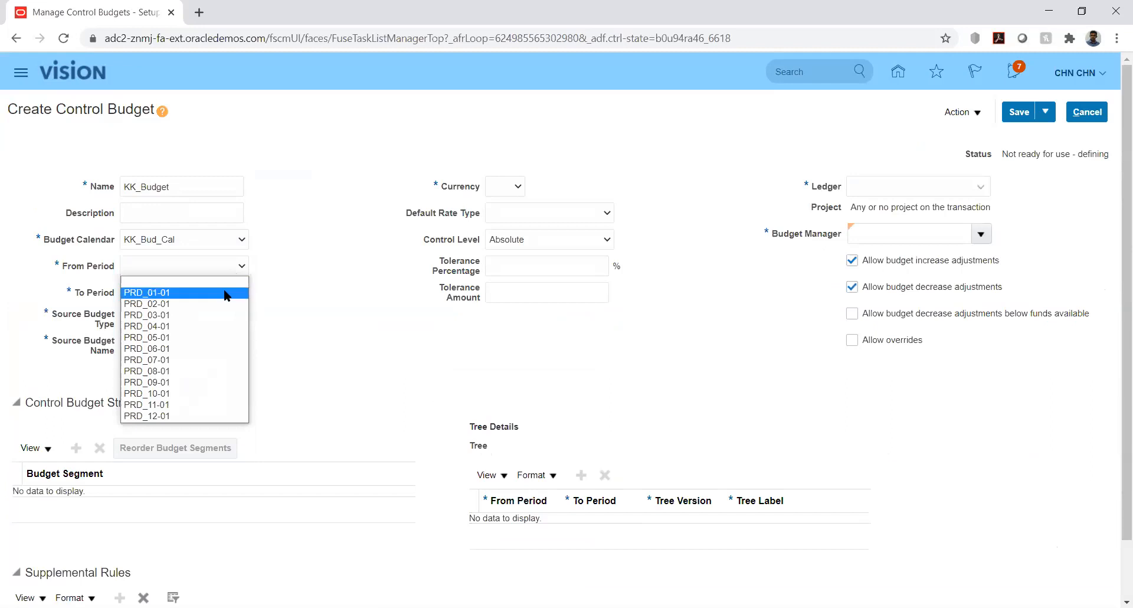
{"action": "left_click", "coordinate": [224, 293]}
{"action": "left_click", "coordinate": [224, 292]}
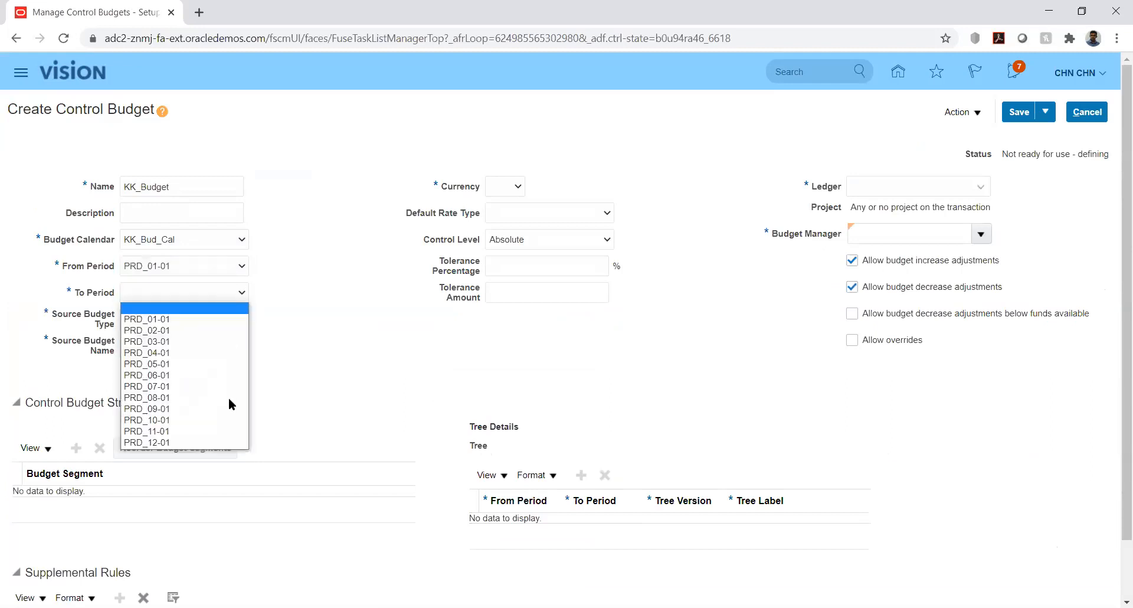
{"action": "left_click", "coordinate": [232, 444]}
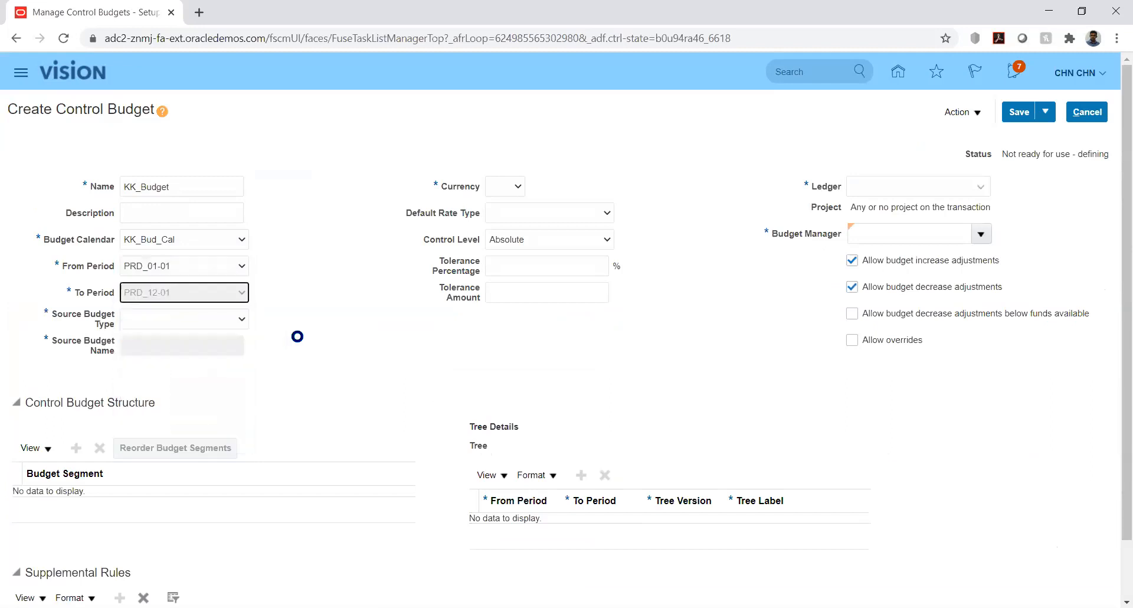
- Set the control budget's source budget type to Other, its currency to USD and its default rate type to Corporate
{"action": "left_click", "coordinate": [227, 321]}
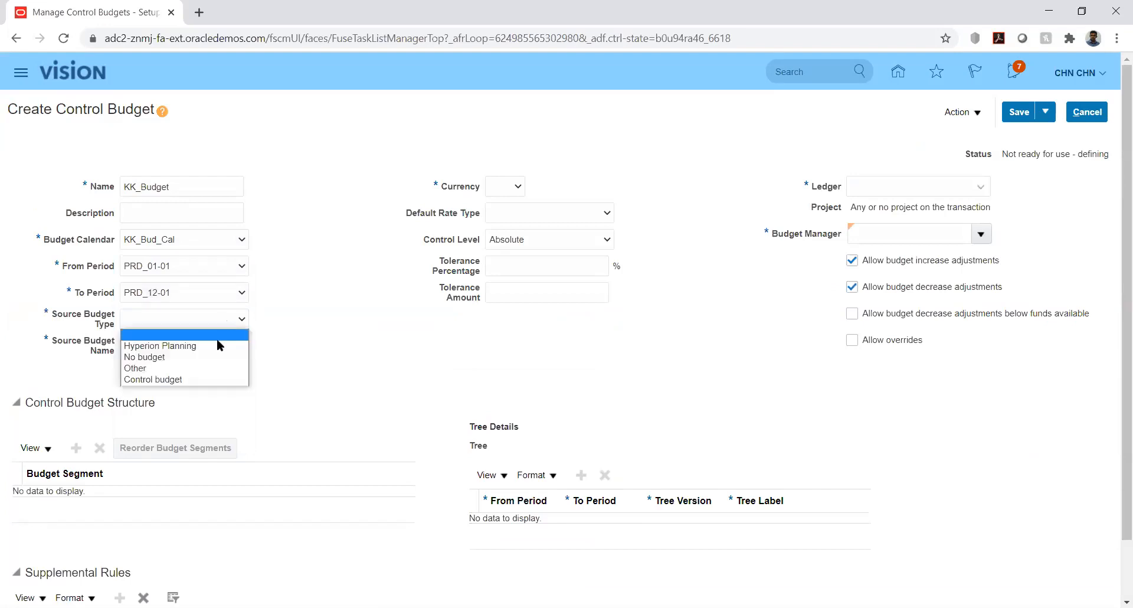
{"action": "left_click", "coordinate": [198, 368]}
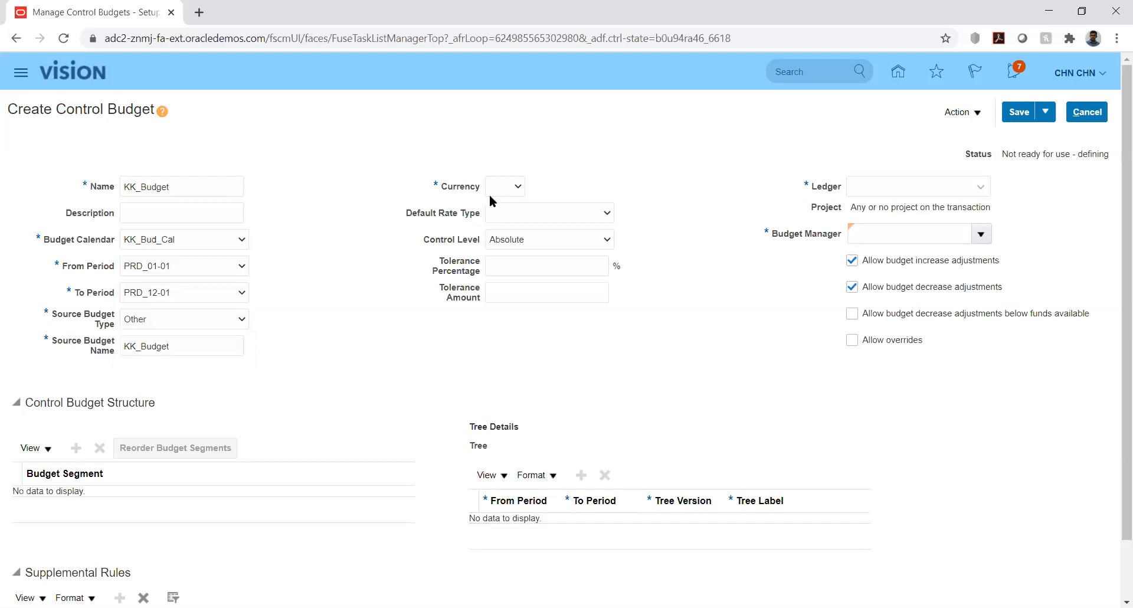
{"action": "left_click", "coordinate": [505, 186]}
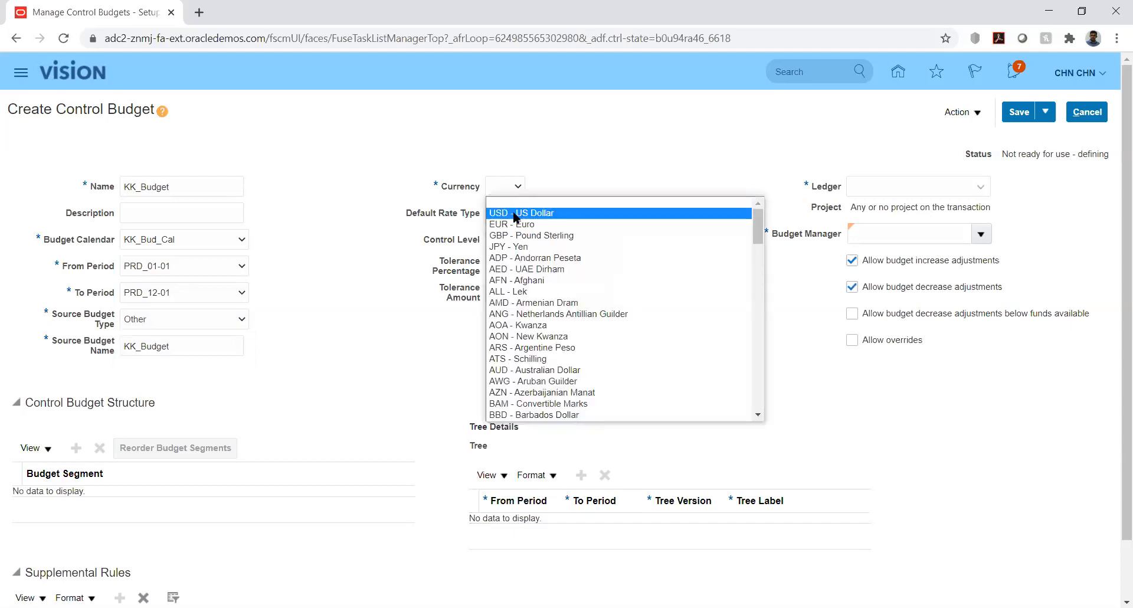
{"action": "left_click", "coordinate": [515, 213]}
{"action": "left_click", "coordinate": [605, 215]}
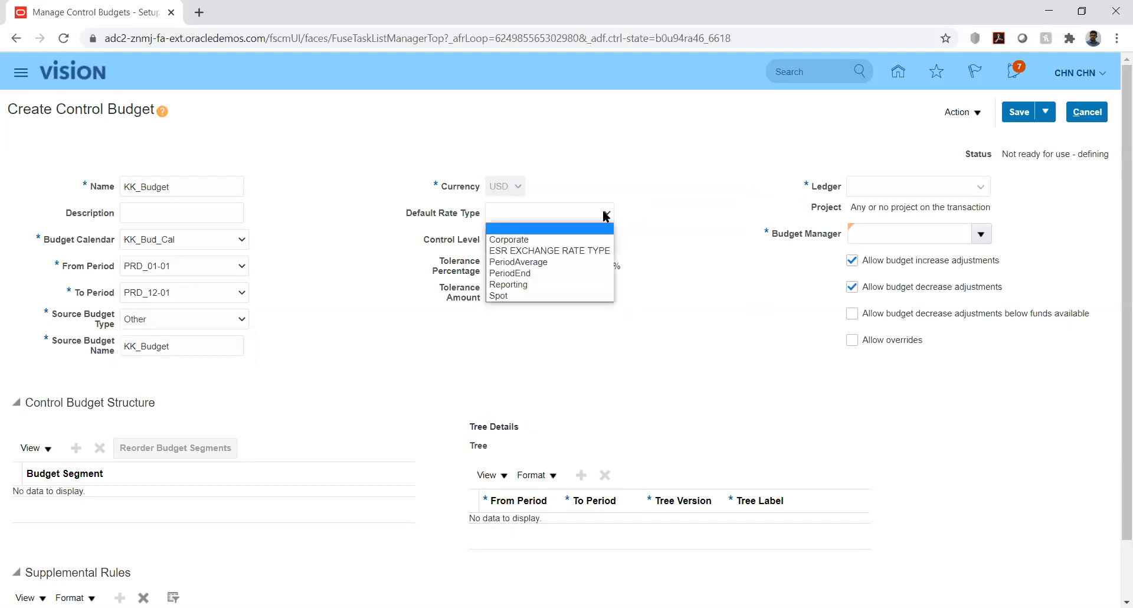
{"action": "left_click", "coordinate": [599, 216]}
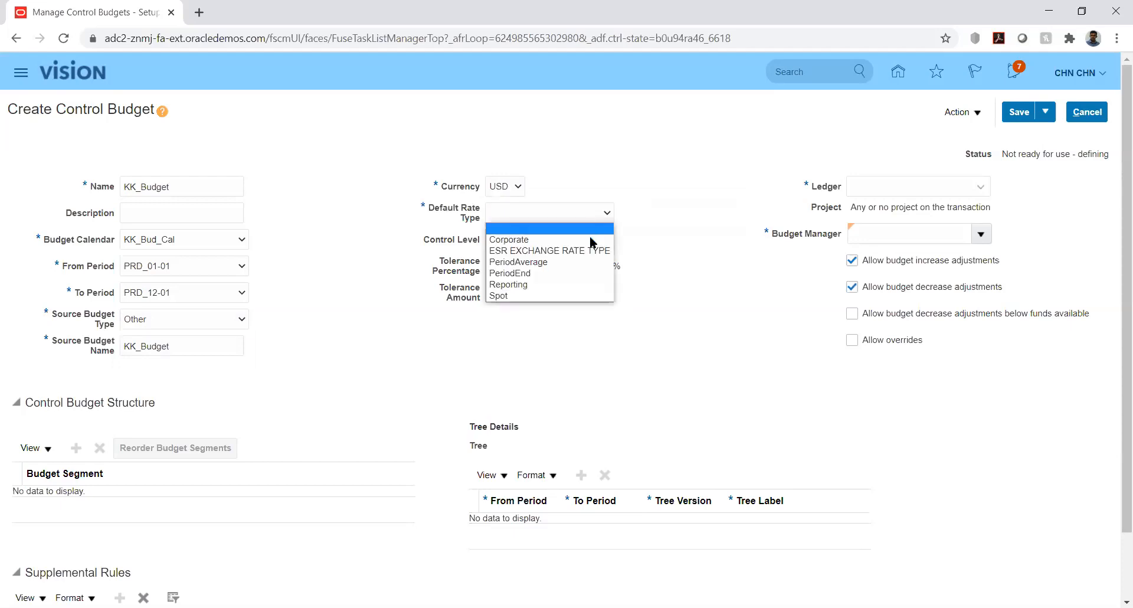
{"action": "left_click", "coordinate": [525, 241]}
{"action": "left_click", "coordinate": [684, 252]}
- Set the control budget's ledger to KK_Ledger
{"action": "left_click", "coordinate": [926, 182]}
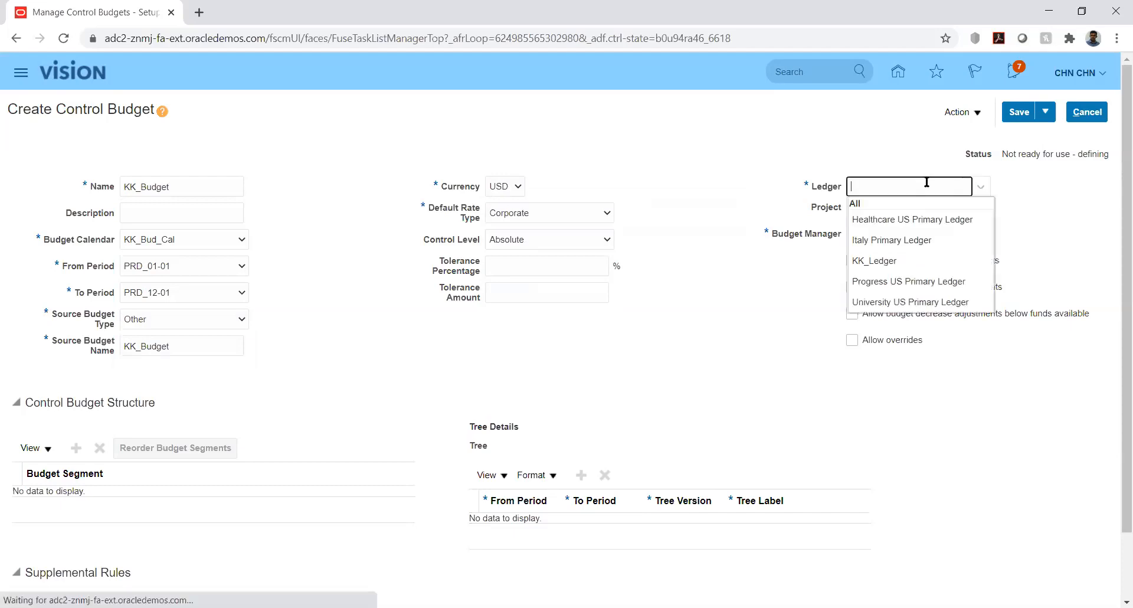
{"action": "left_click", "coordinate": [880, 260]}
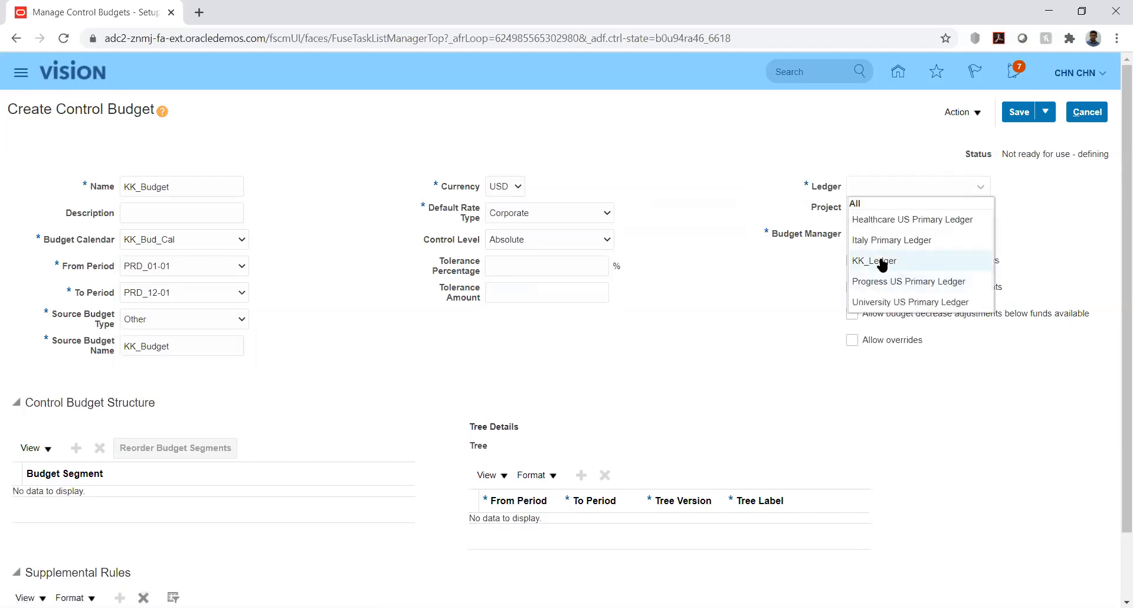
- Try to find the budget manager by searching for the person's user name
{"action": "left_click", "coordinate": [981, 233]}
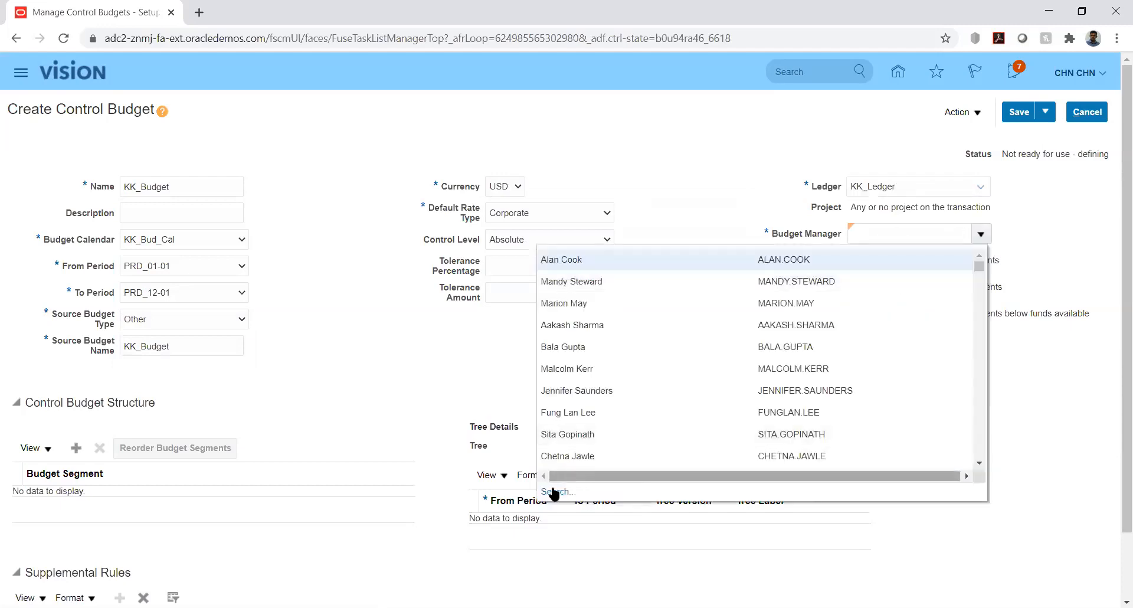
{"action": "left_click", "coordinate": [555, 492]}
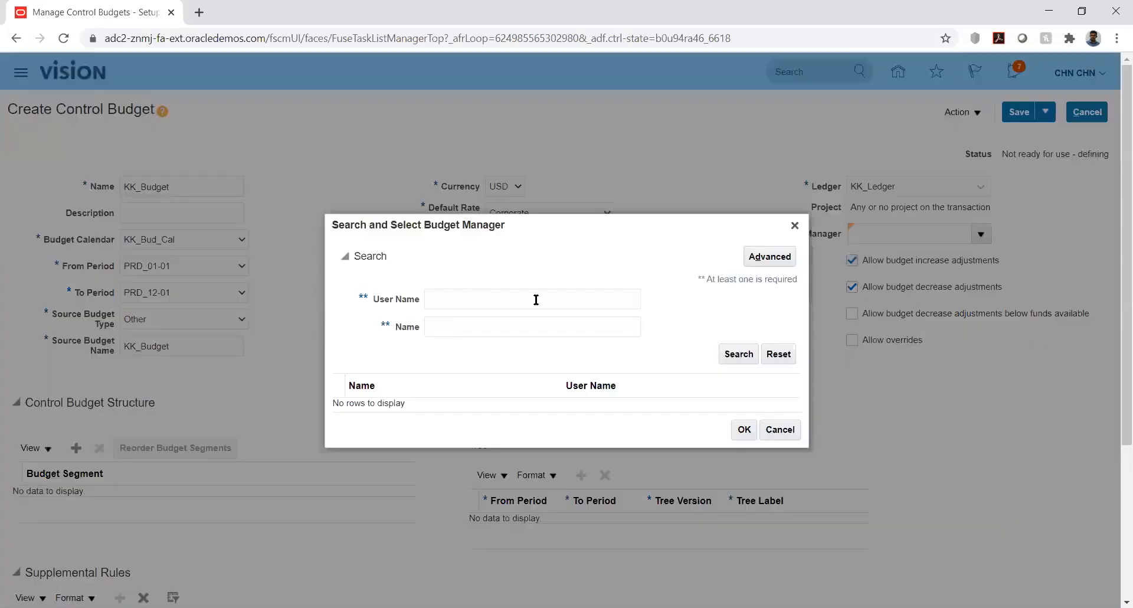
{"action": "left_click", "coordinate": [536, 300]}
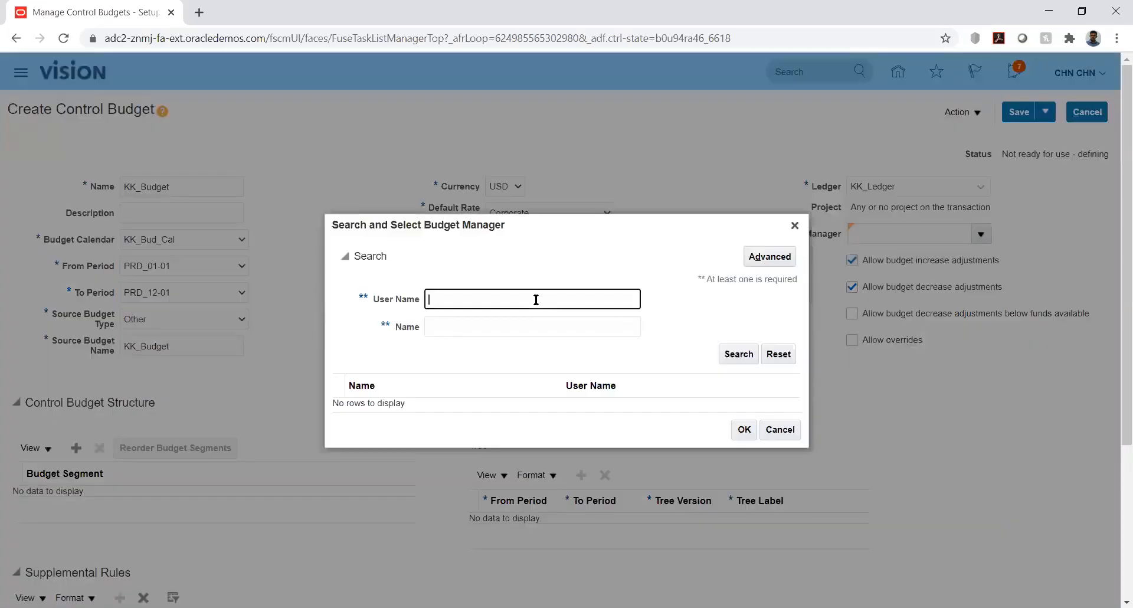
{"action": "type", "text": "CHN "}
{"action": "type", "text": "CHN.CHN"}
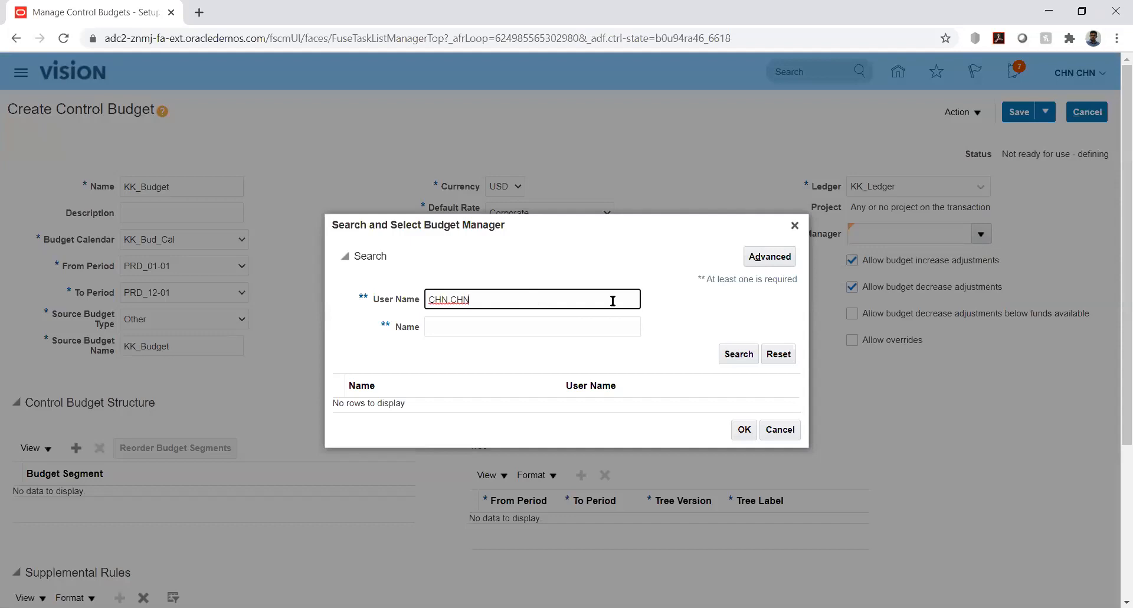
{"action": "left_click", "coordinate": [739, 355]}
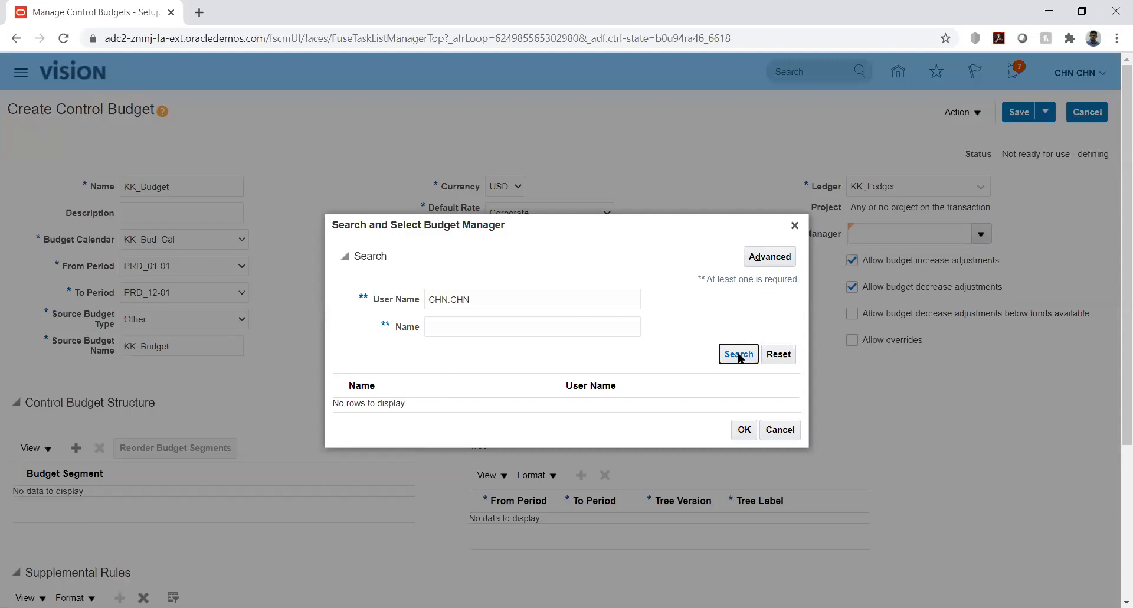
{"action": "left_click", "coordinate": [794, 227]}
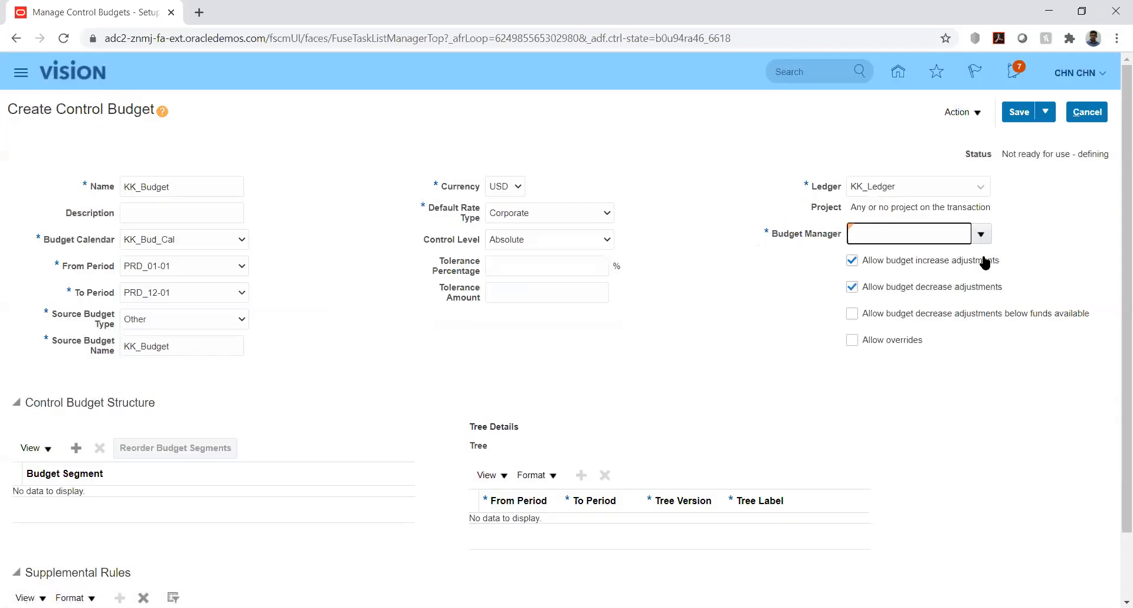
- Assign the first listed person as budget manager and add KK_ACC as the control budget's budget segment
{"action": "left_click", "coordinate": [981, 234]}
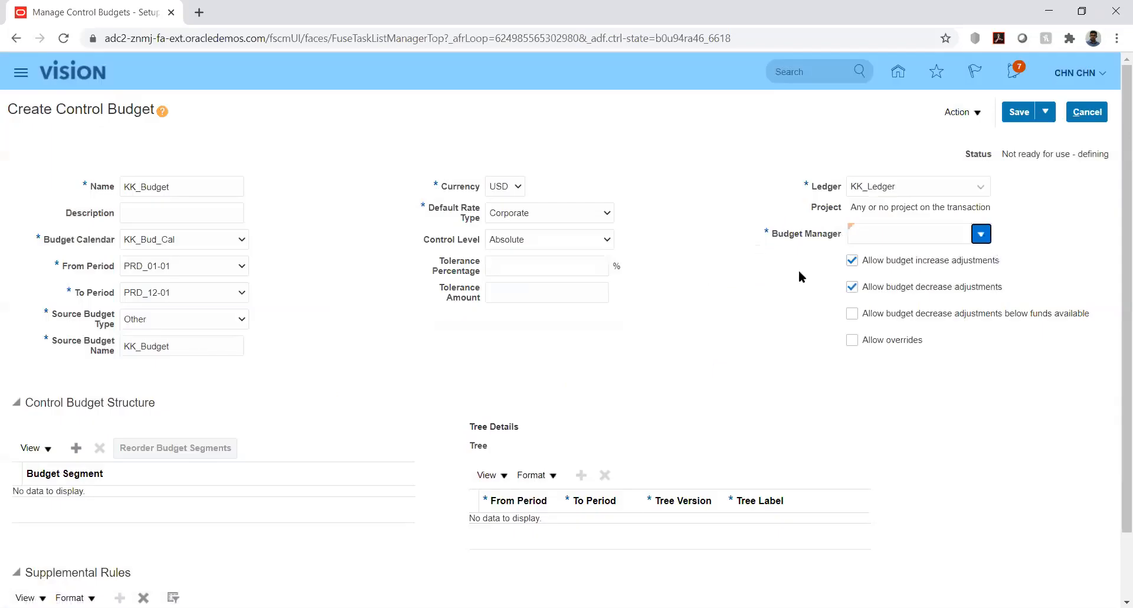
{"action": "left_click", "coordinate": [583, 259]}
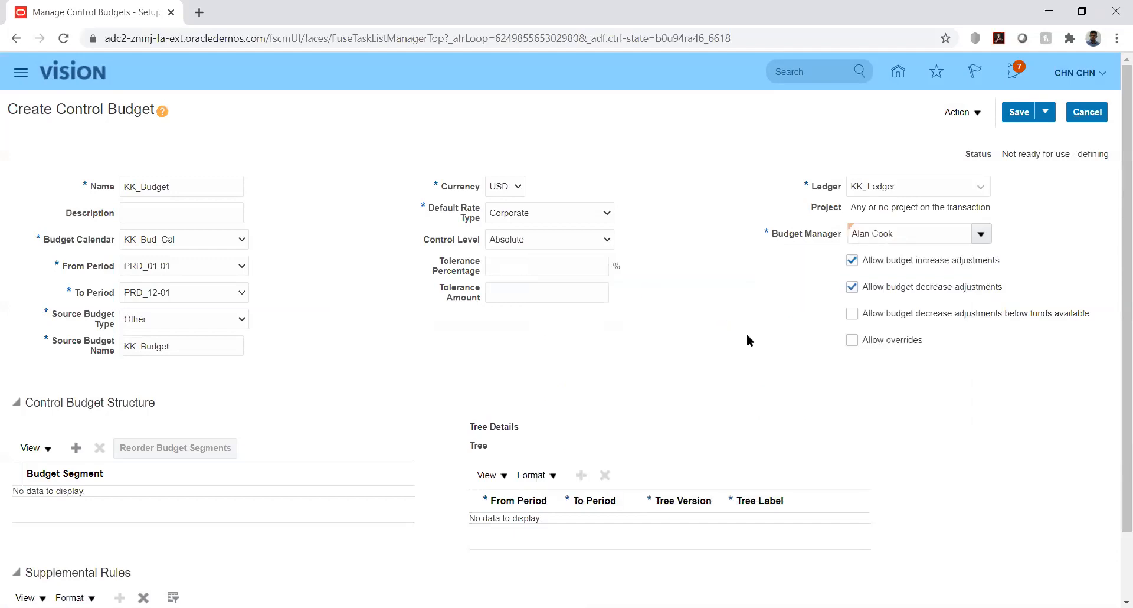
{"action": "left_click_drag", "start_coordinate": [1115, 355], "coordinate": [1115, 462]}
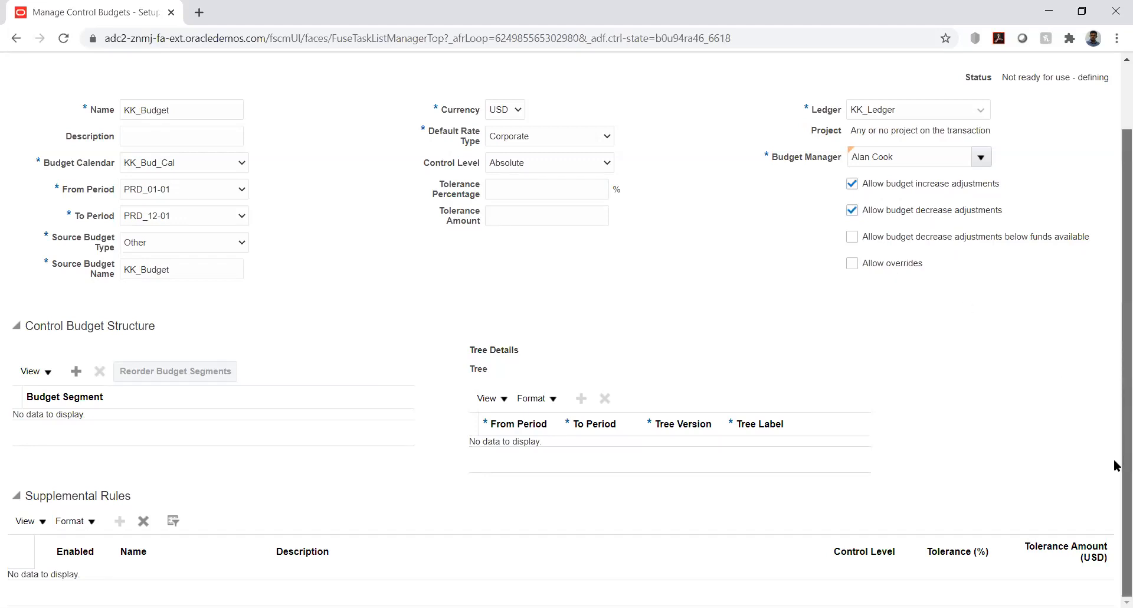
{"action": "left_click", "coordinate": [75, 371]}
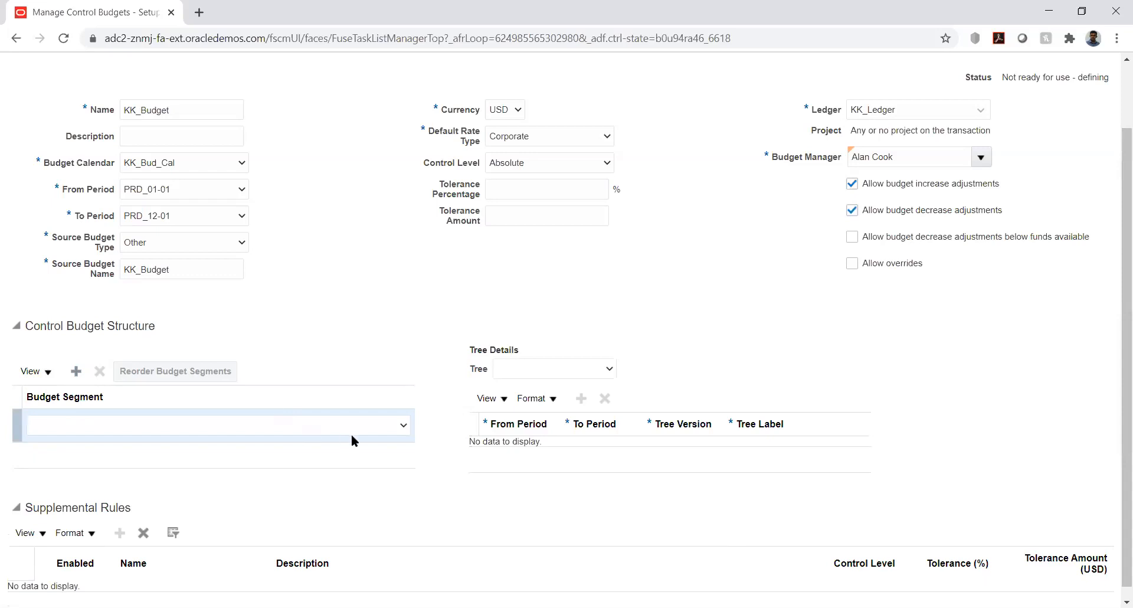
{"action": "left_click", "coordinate": [390, 427]}
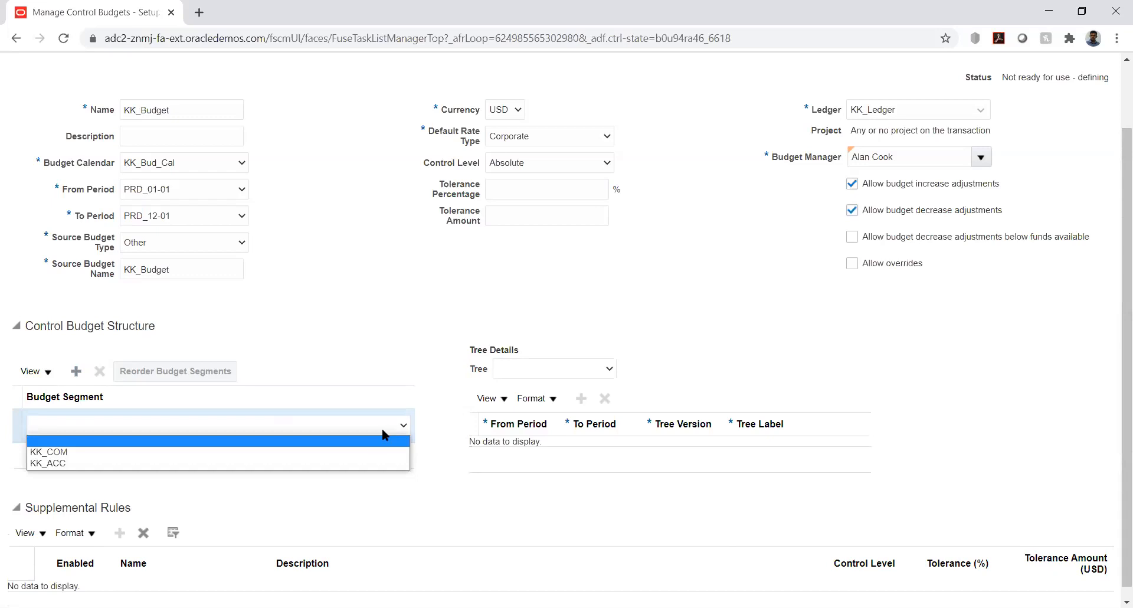
{"action": "left_click", "coordinate": [317, 465]}
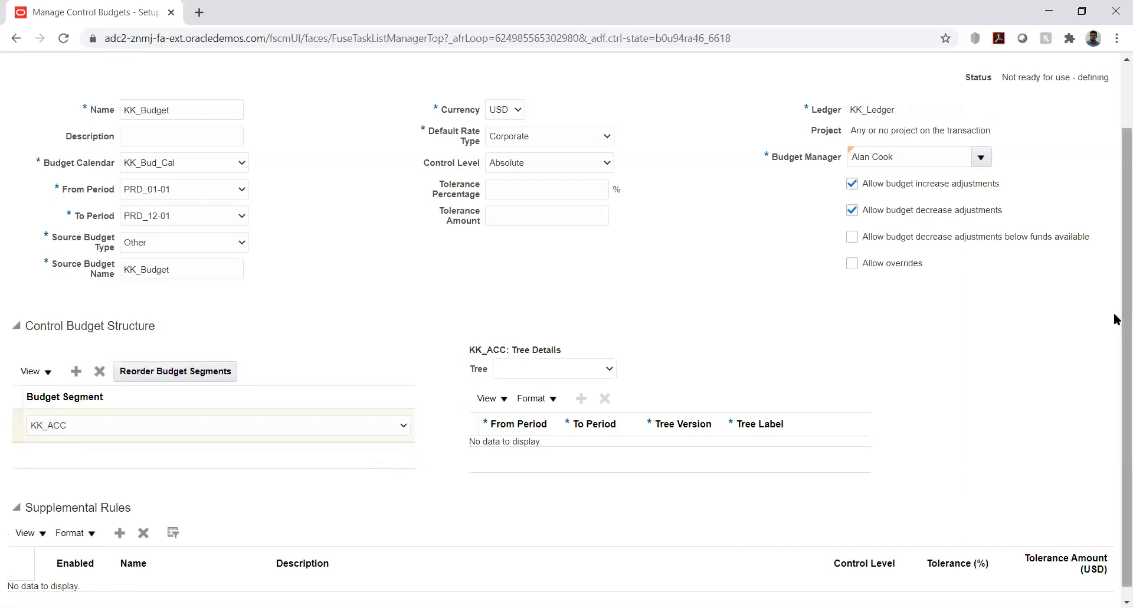
- Start creating a supplemental rule for the control budget
{"action": "scroll", "coordinate": [1116, 399], "scroll_direction": "down", "scroll_amount": 1}
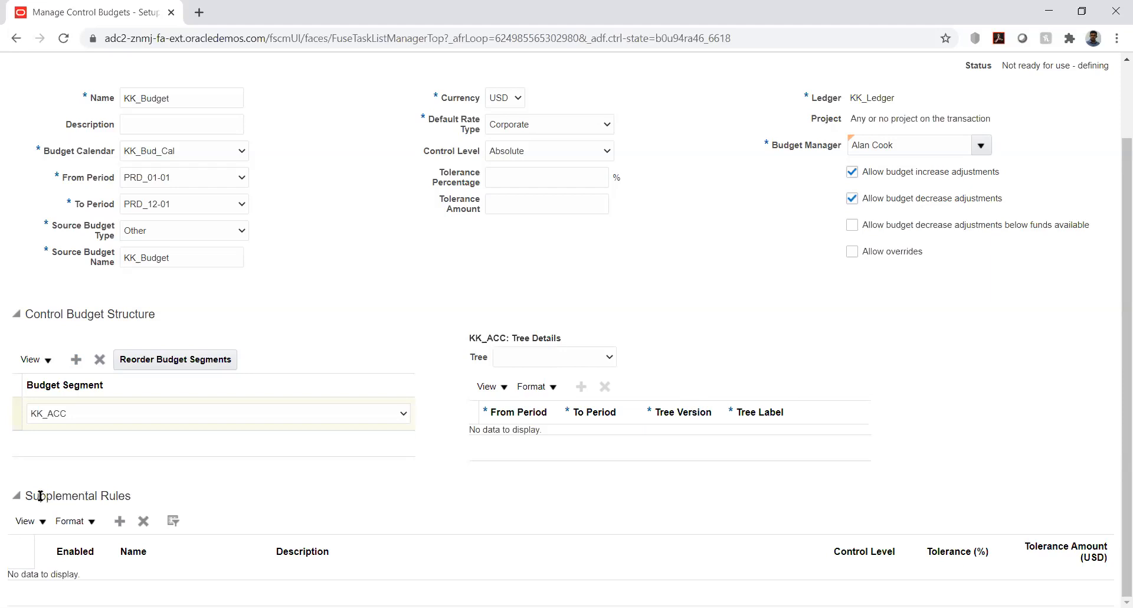
{"action": "double_click", "coordinate": [525, 452]}
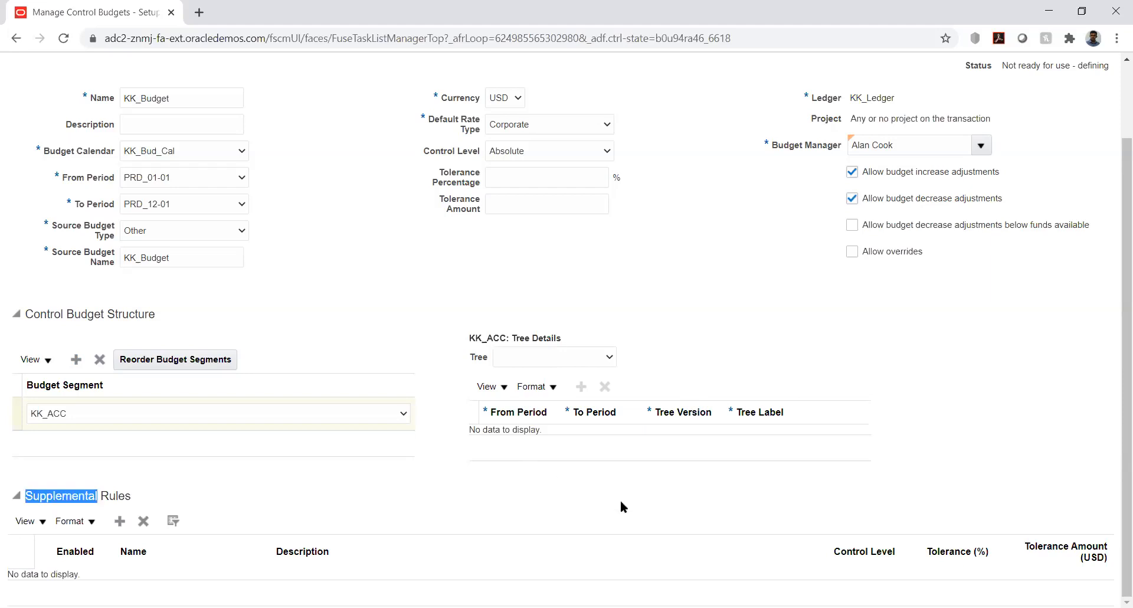
{"action": "left_click", "coordinate": [625, 503]}
{"action": "left_click_drag", "start_coordinate": [1115, 401], "coordinate": [1116, 274]}
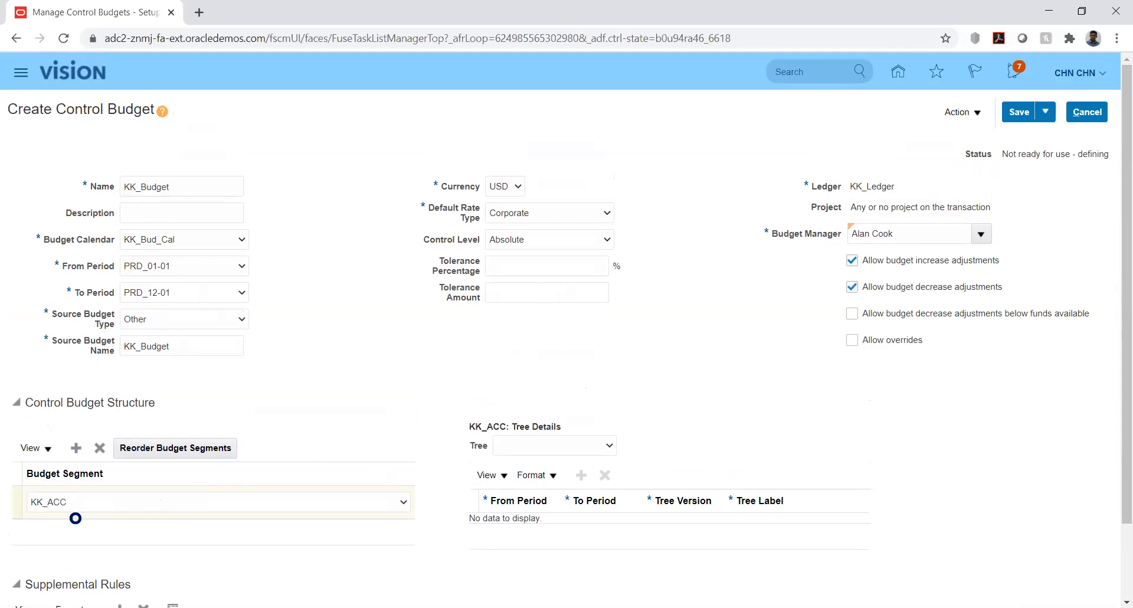
{"action": "left_click_drag", "start_coordinate": [1114, 313], "coordinate": [1116, 449]}
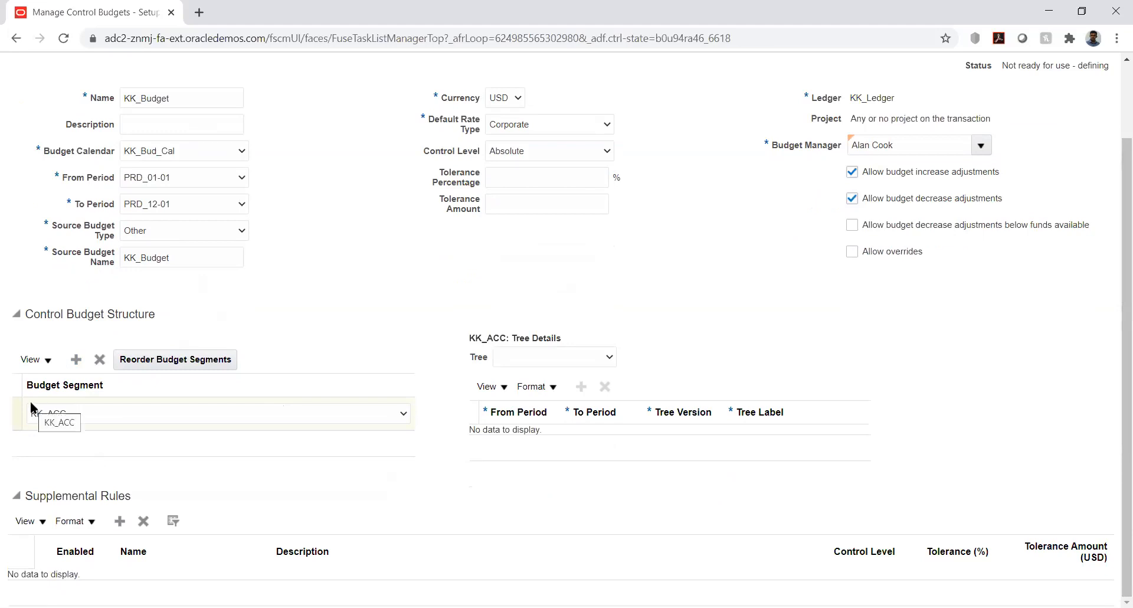
{"action": "left_click", "coordinate": [121, 522]}
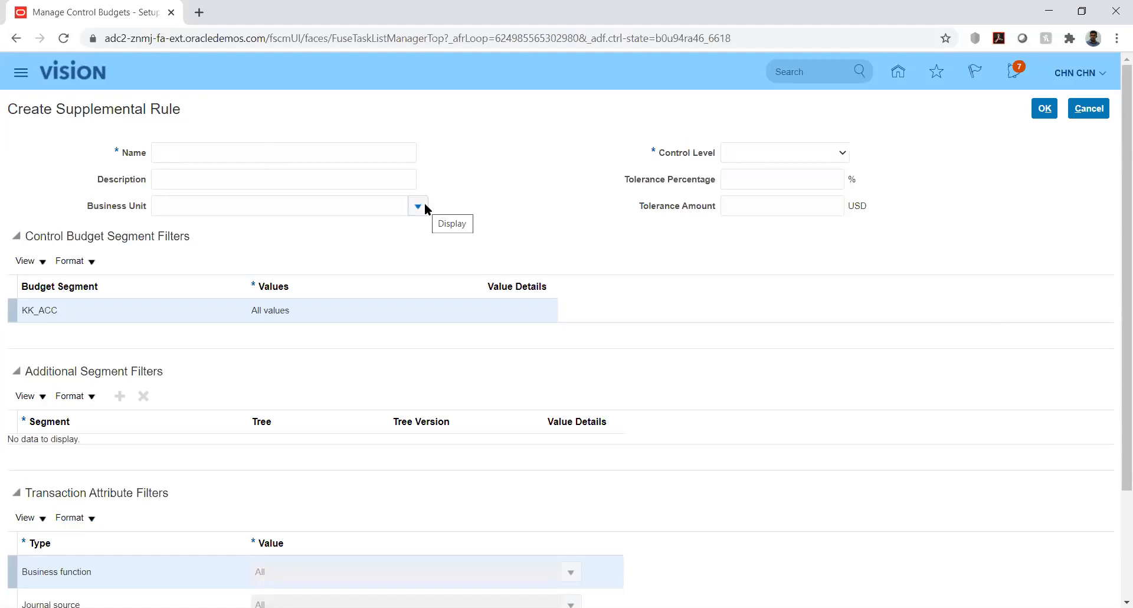
- Name the supplemental rule New and set its control level to Absolute
{"action": "left_click", "coordinate": [828, 153]}
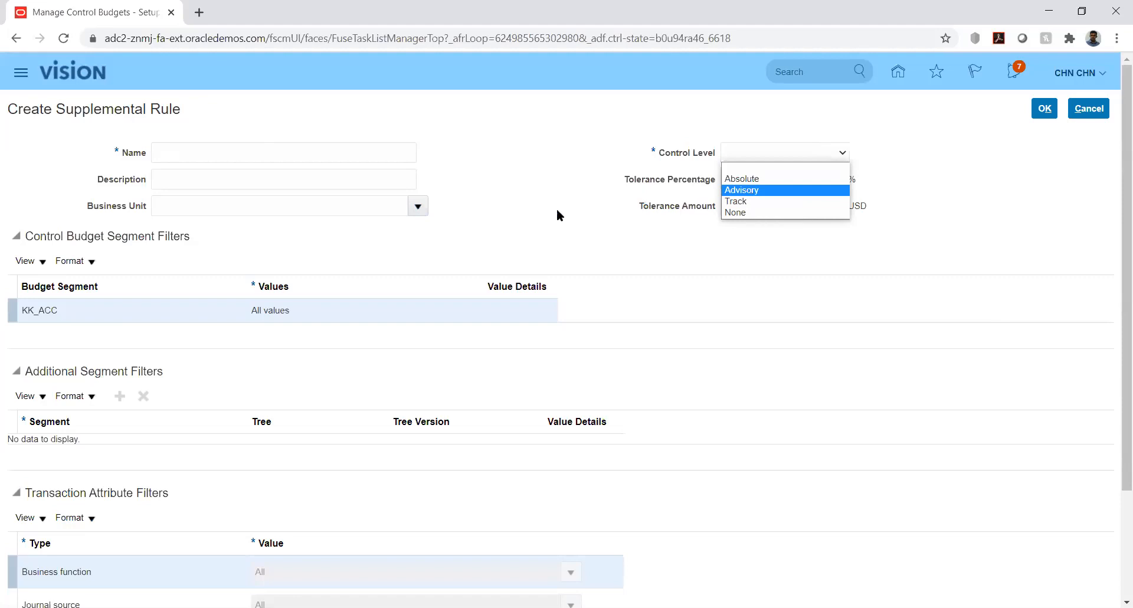
{"action": "left_click", "coordinate": [513, 230]}
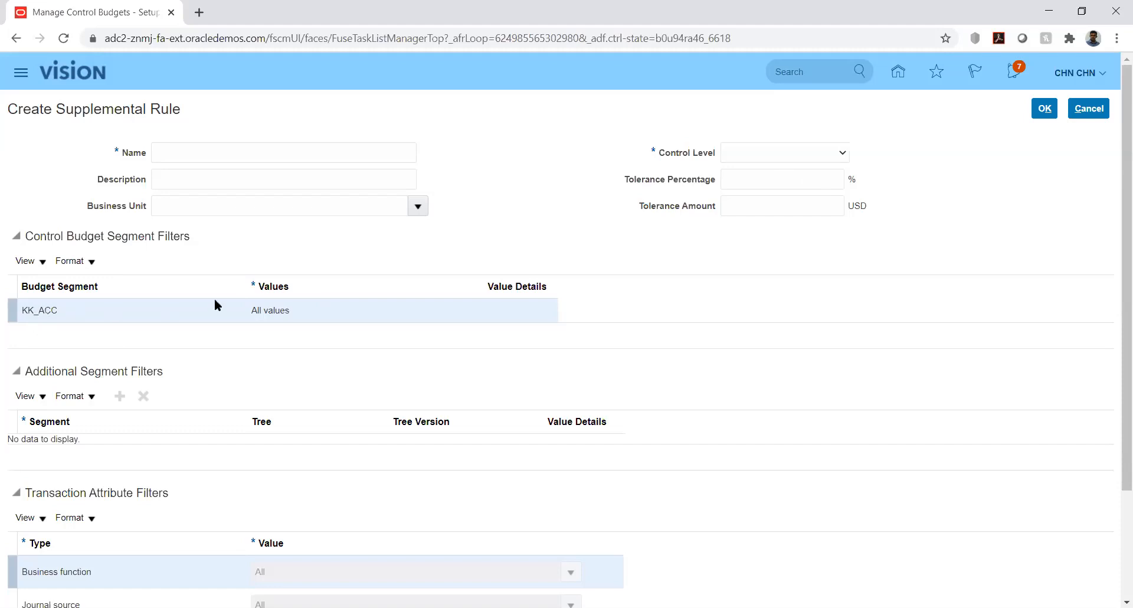
{"action": "left_click", "coordinate": [274, 309]}
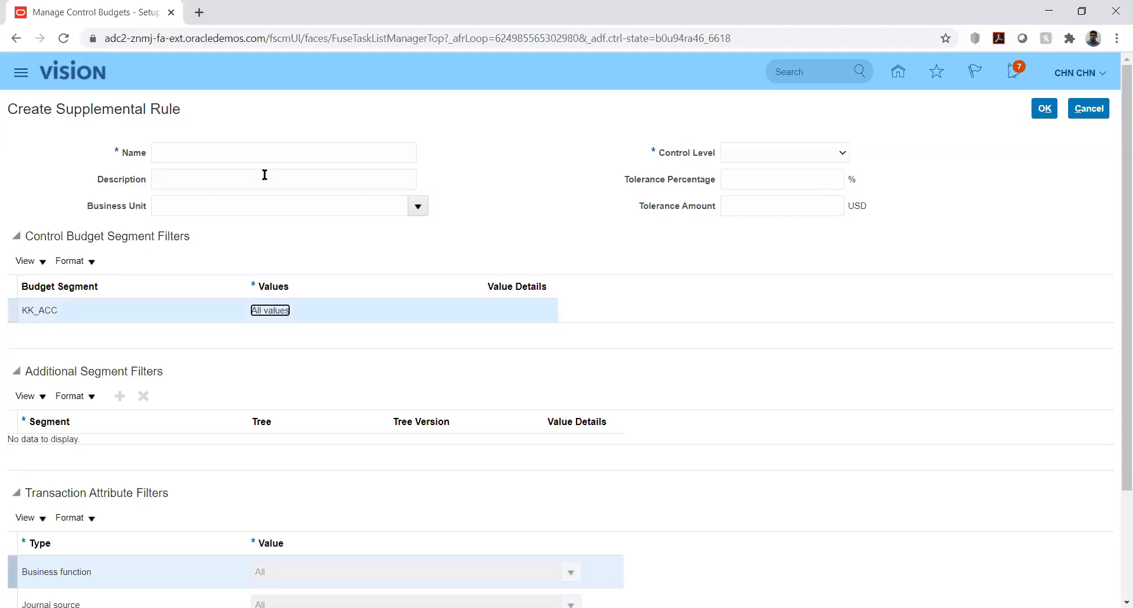
{"action": "left_click", "coordinate": [344, 156]}
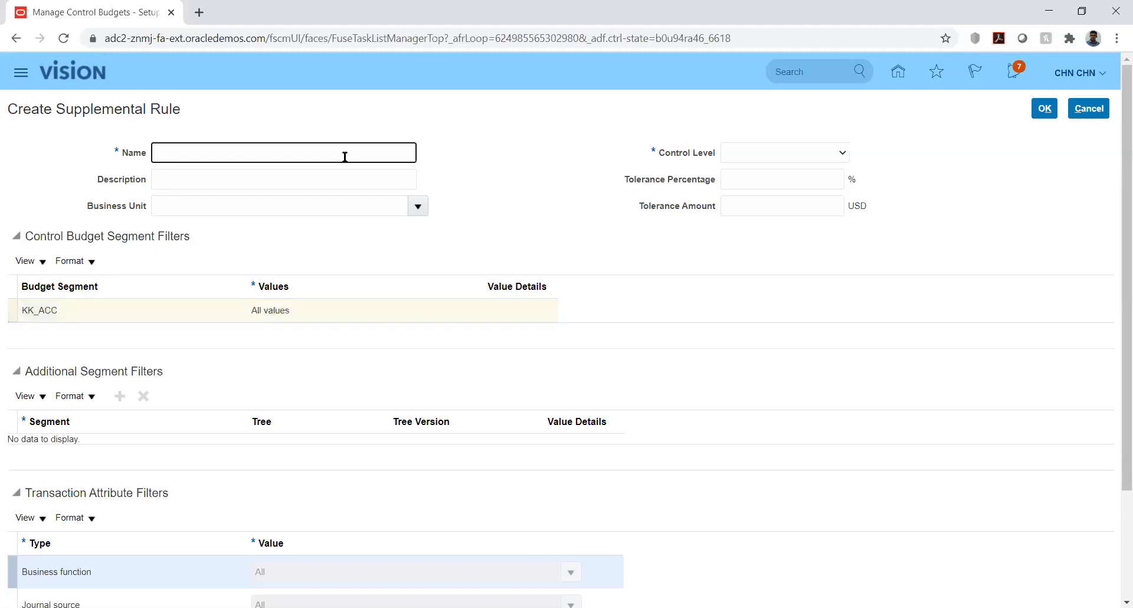
{"action": "type", "text": "New"}
{"action": "key", "text": "Tab"}
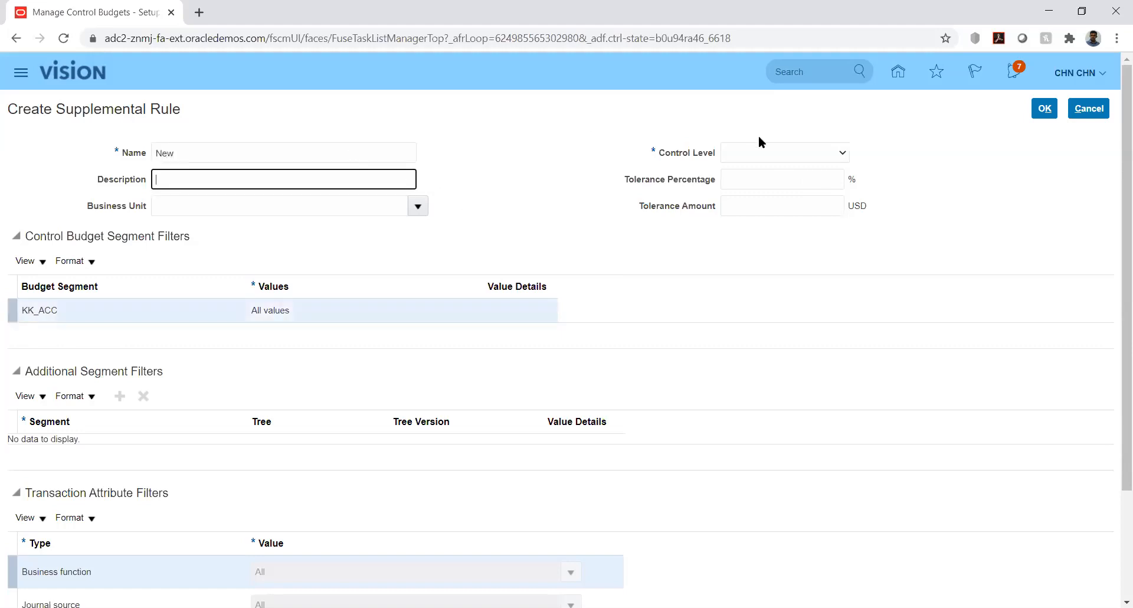
{"action": "left_click", "coordinate": [770, 151]}
{"action": "left_click", "coordinate": [766, 184]}
- Try limiting the rule's KK_ACC segment filter to specific values, view its value details, and restore All values
{"action": "left_click", "coordinate": [313, 298]}
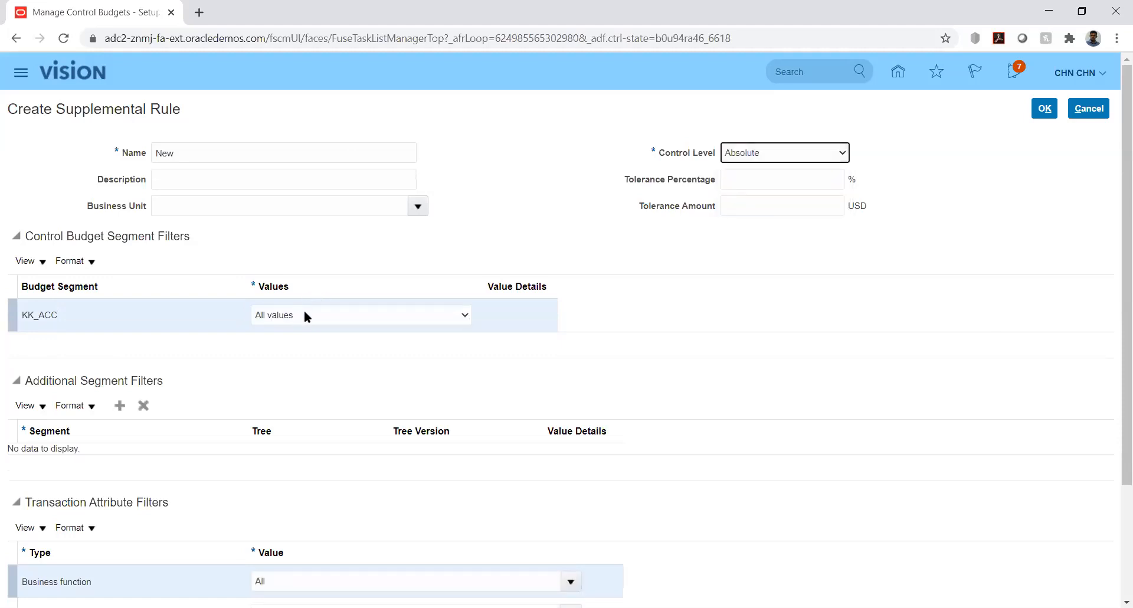
{"action": "left_click", "coordinate": [305, 315]}
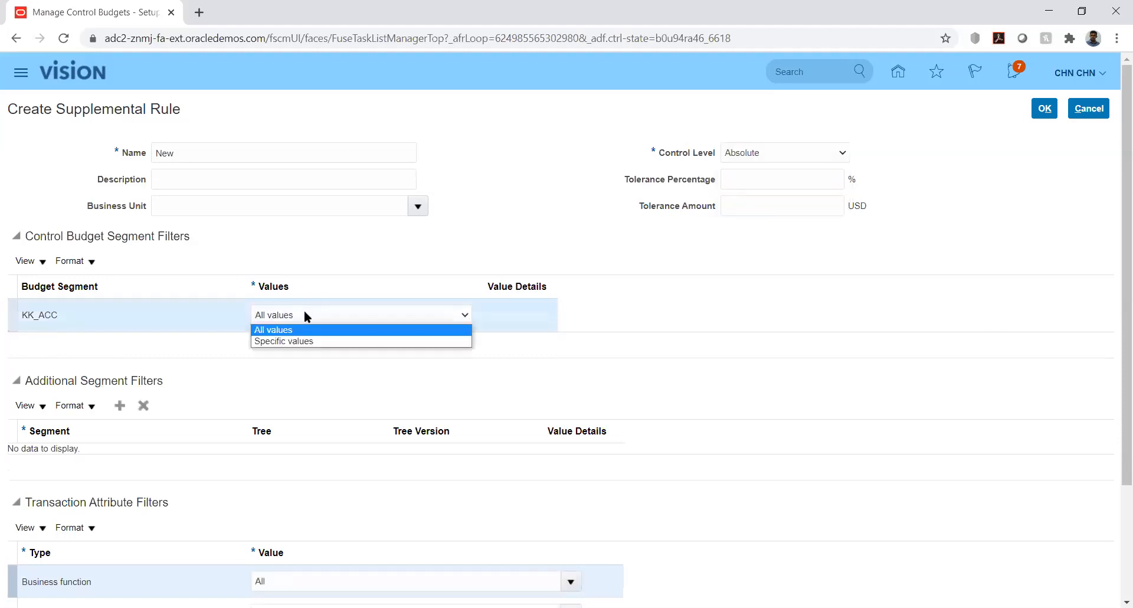
{"action": "left_click", "coordinate": [315, 342]}
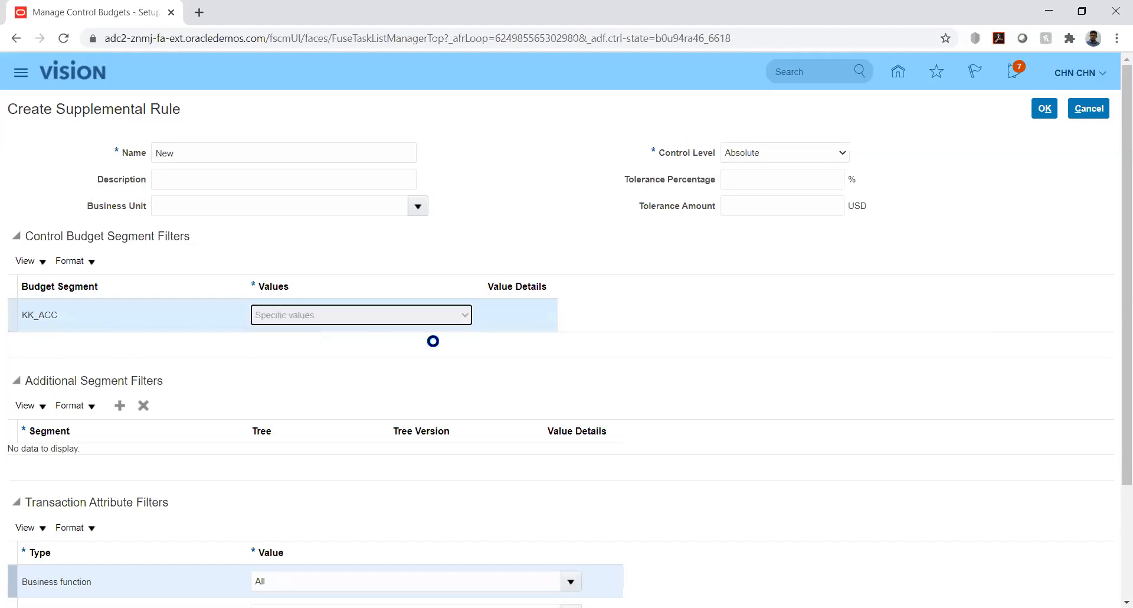
{"action": "left_click", "coordinate": [515, 315]}
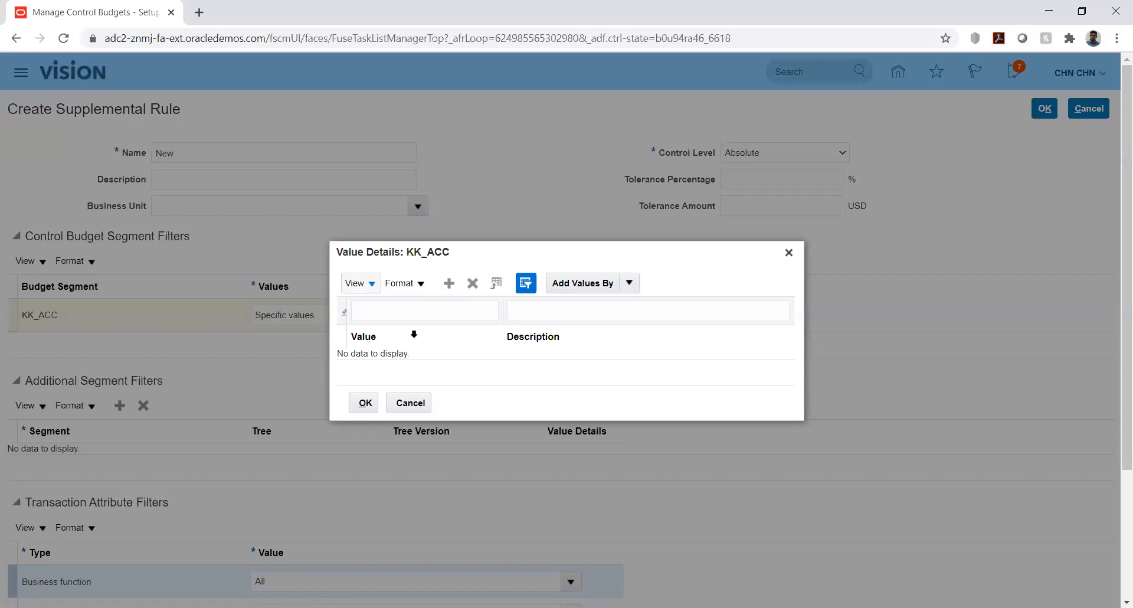
{"action": "left_click", "coordinate": [410, 406]}
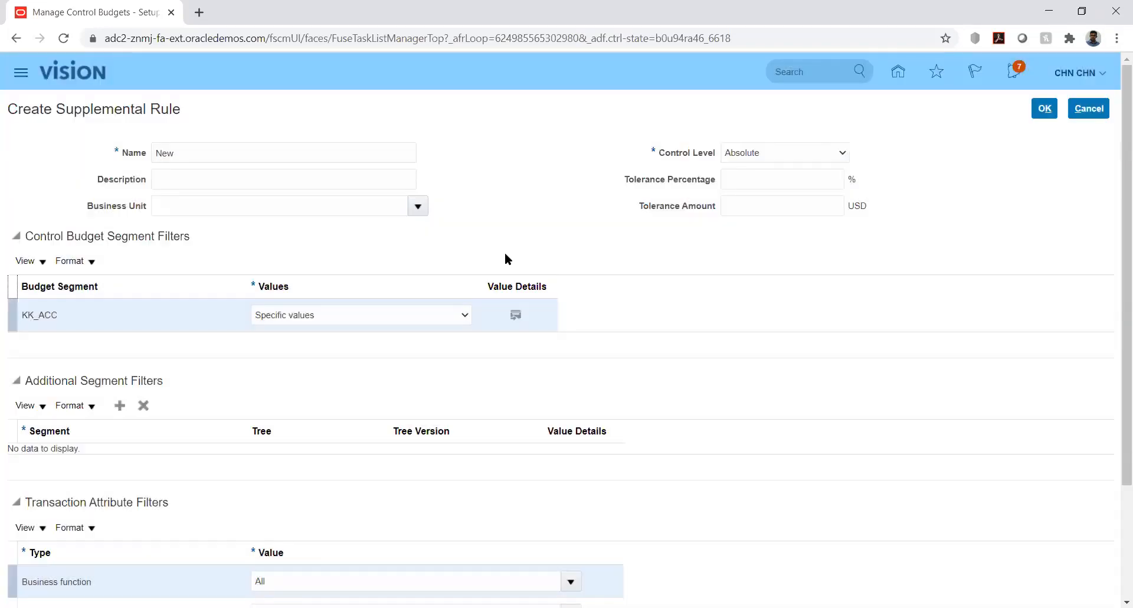
{"action": "left_click", "coordinate": [460, 317]}
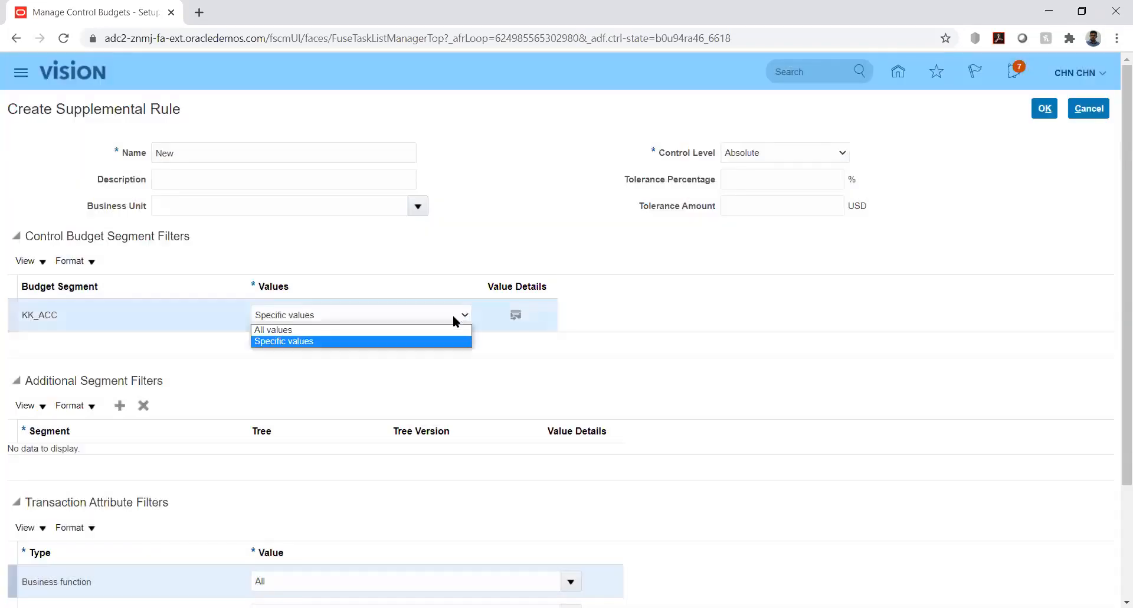
{"action": "left_click", "coordinate": [439, 331]}
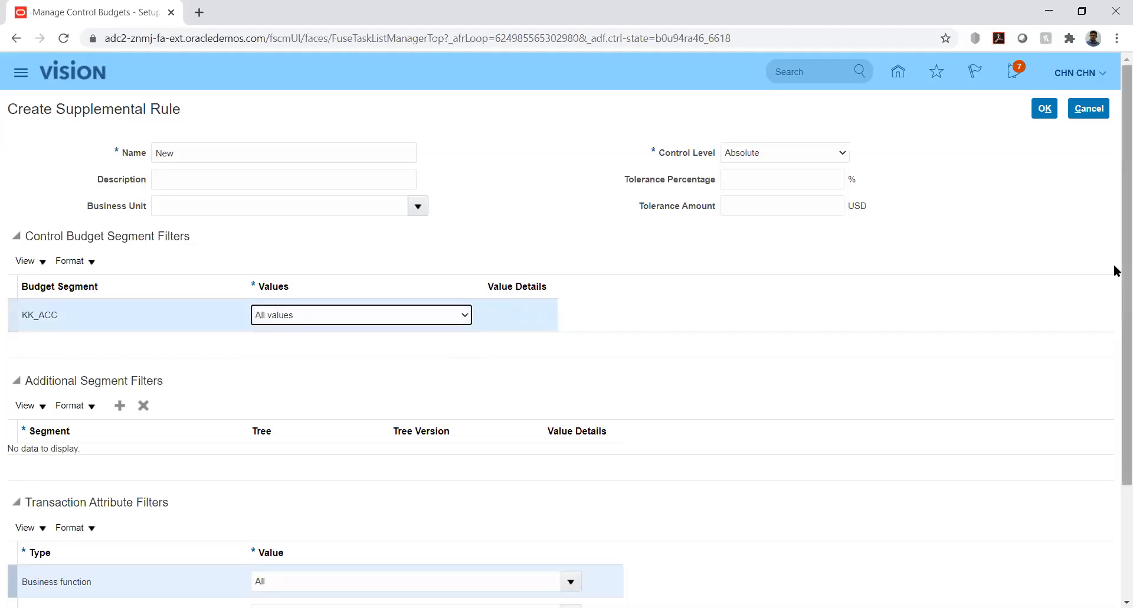
- Add an empty additional segment filter to the rule and view the segments available for it
{"action": "scroll", "coordinate": [1116, 303], "scroll_direction": "down", "scroll_amount": 3}
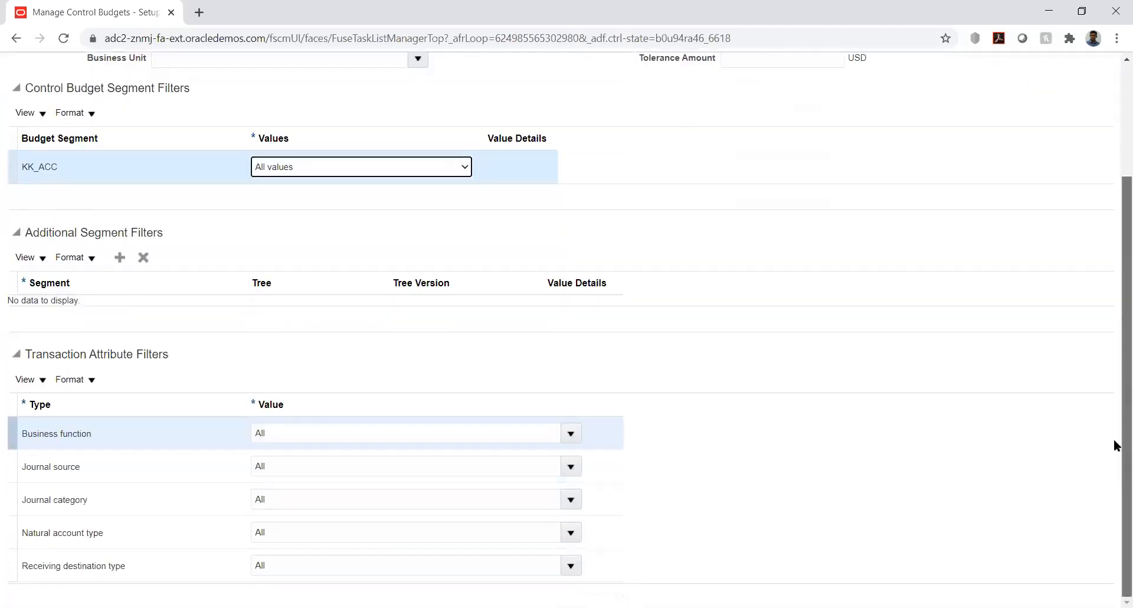
{"action": "left_click", "coordinate": [120, 258]}
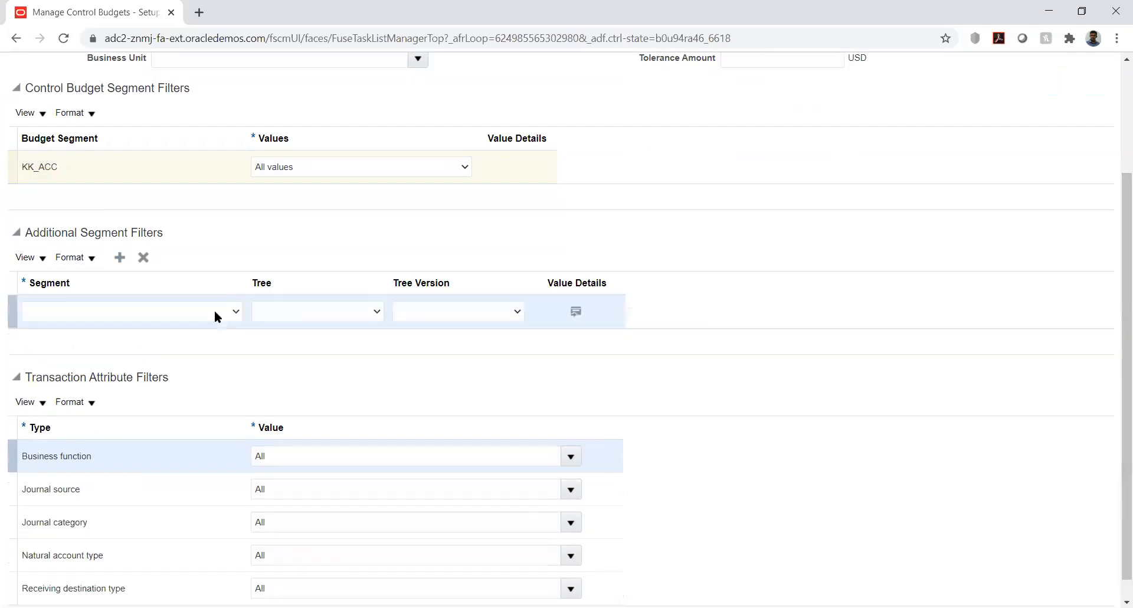
{"action": "left_click", "coordinate": [212, 312]}
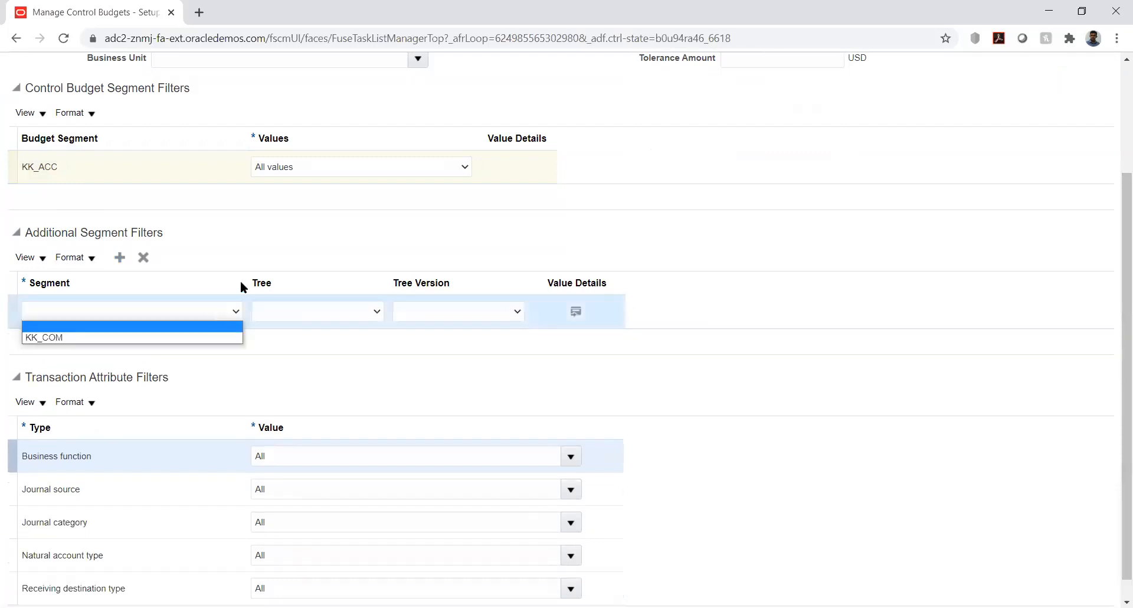
{"action": "left_click", "coordinate": [353, 217]}
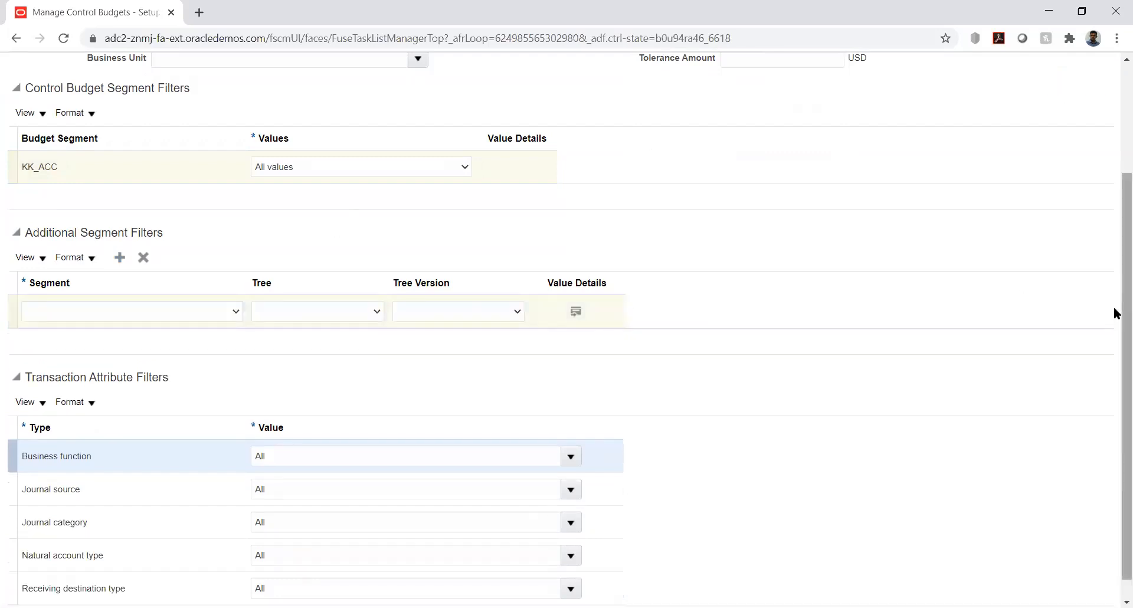
- Examine the value choices for the KK_ACC budget segment filter and the segments offered for the additional segment filter
{"action": "scroll", "coordinate": [1103, 200], "scroll_direction": "up", "scroll_amount": 3}
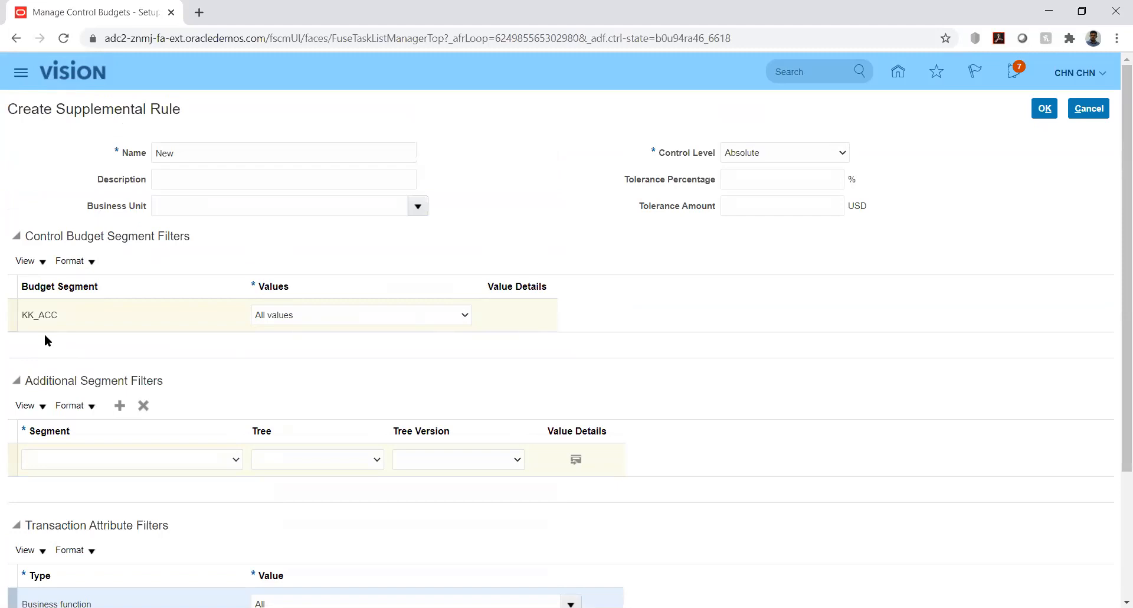
{"action": "left_click", "coordinate": [275, 316]}
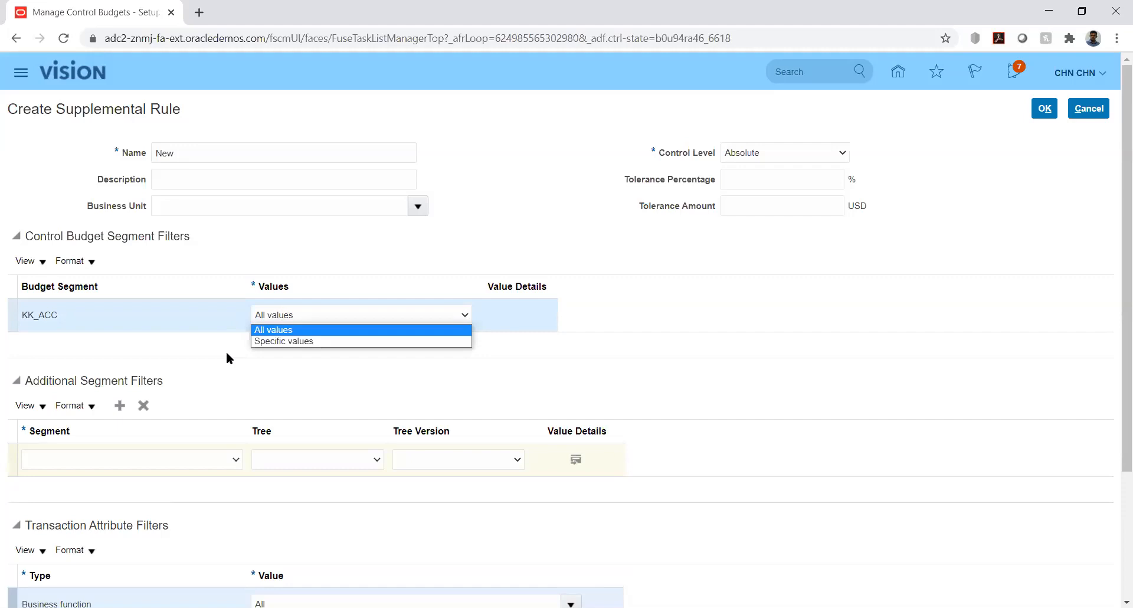
{"action": "left_click", "coordinate": [346, 370]}
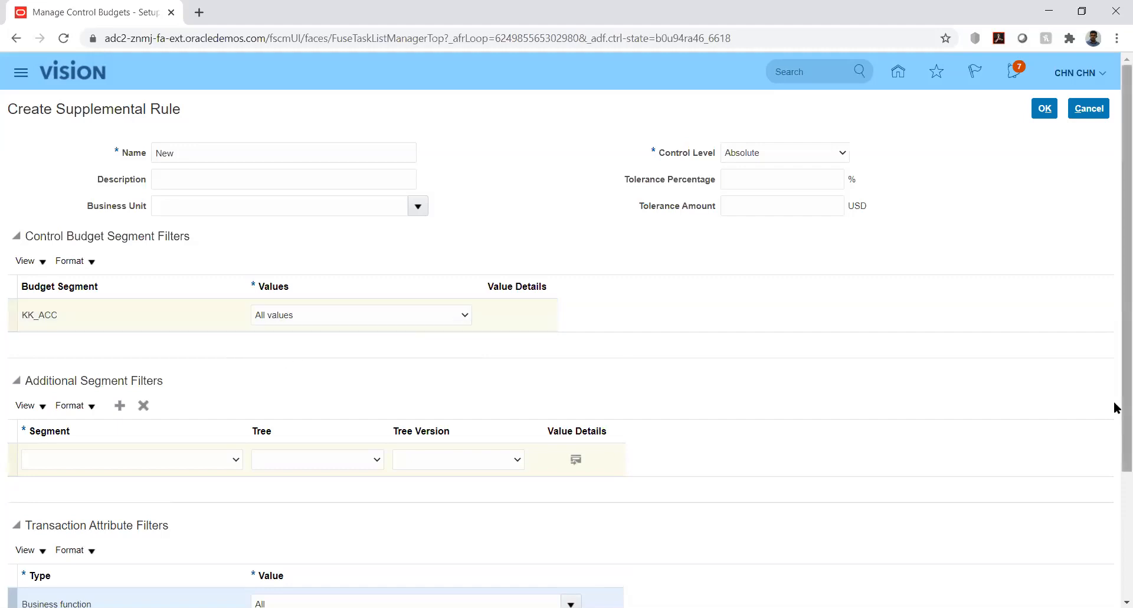
{"action": "left_click_drag", "start_coordinate": [1116, 407], "coordinate": [1116, 540]}
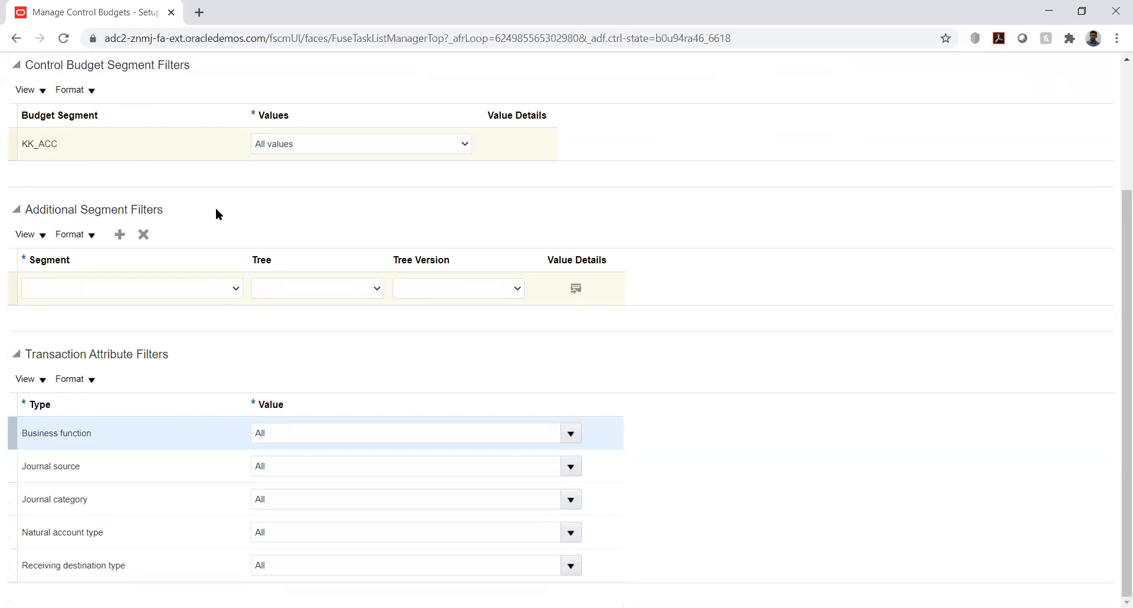
{"action": "left_click", "coordinate": [209, 294]}
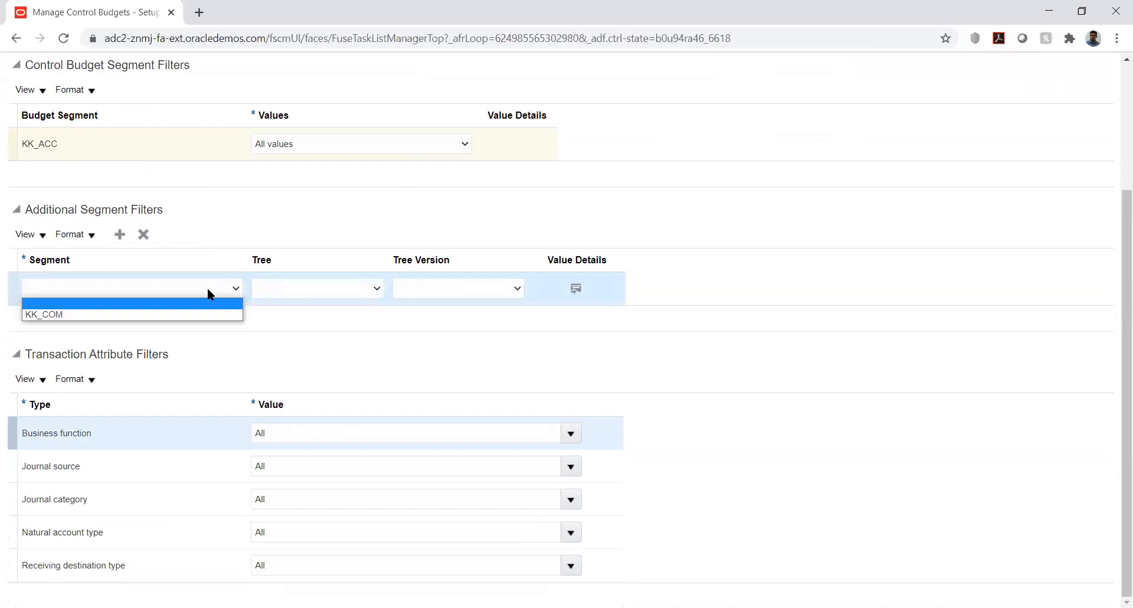
{"action": "left_click", "coordinate": [207, 289]}
{"action": "left_click", "coordinate": [209, 294]}
{"action": "left_click", "coordinate": [207, 288]}
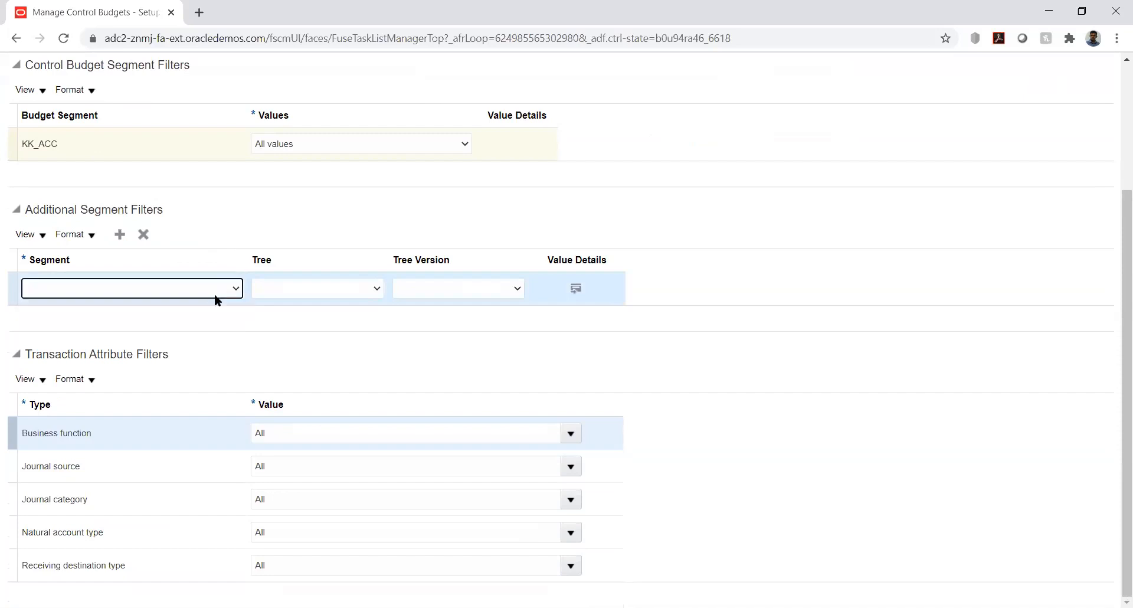
{"action": "left_click", "coordinate": [262, 322]}
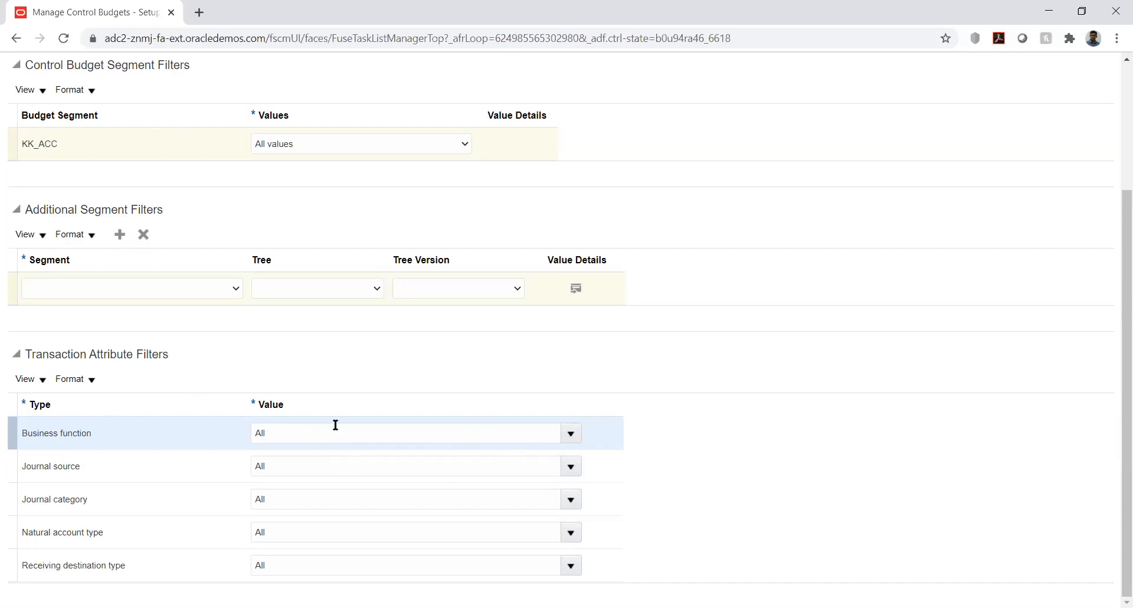
- Examine the transaction attribute filter choices for business function, journal source, natural account type and receiving destination type
{"action": "left_click", "coordinate": [568, 433]}
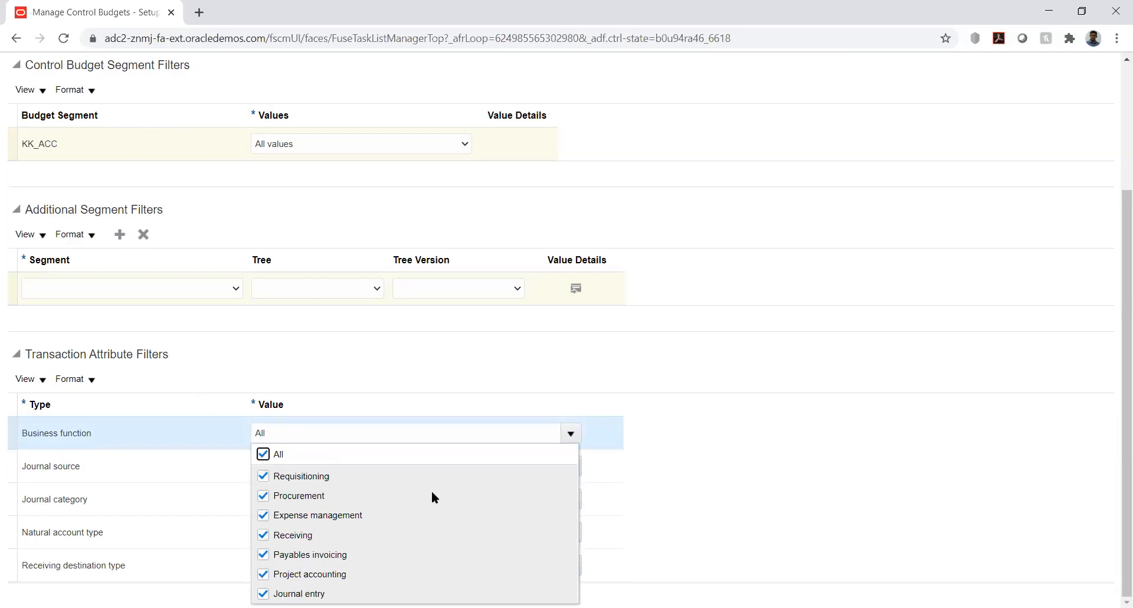
{"action": "left_click", "coordinate": [599, 335]}
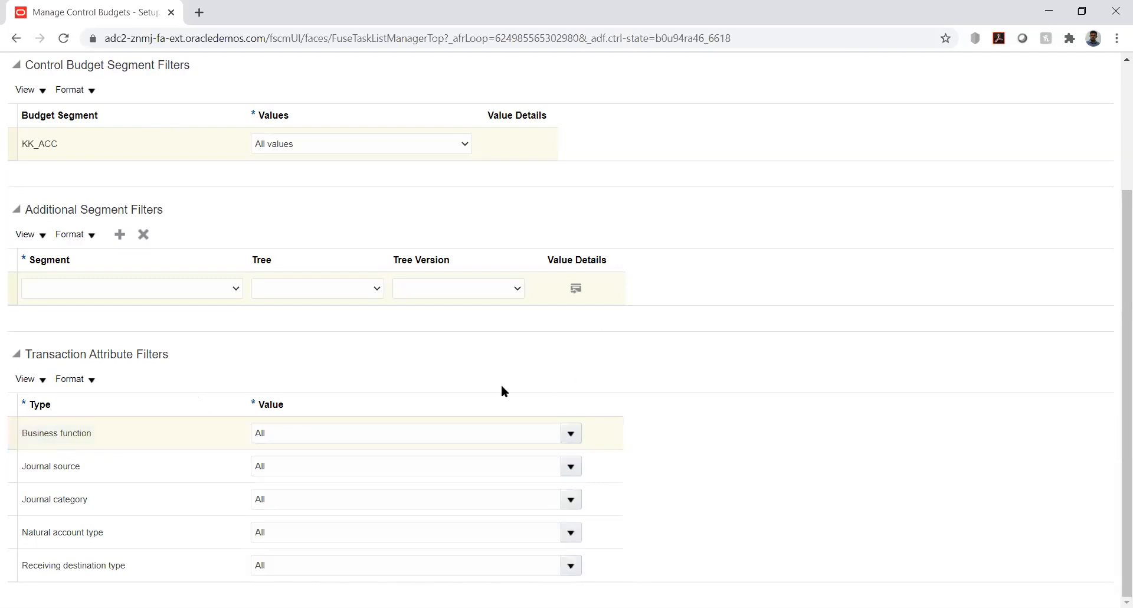
{"action": "left_click", "coordinate": [572, 464]}
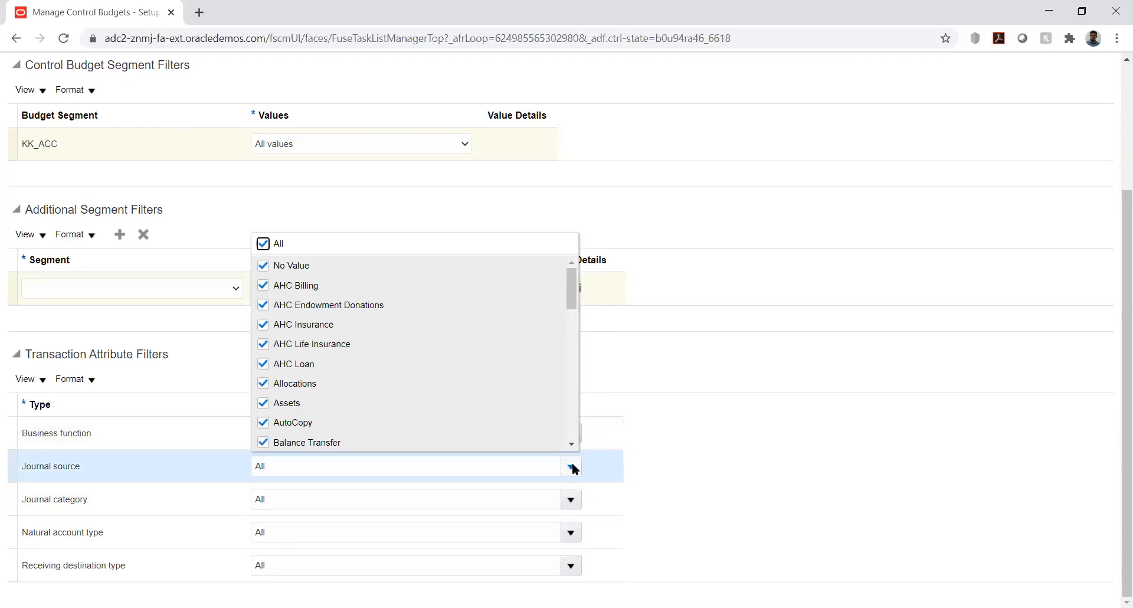
{"action": "left_click", "coordinate": [650, 374]}
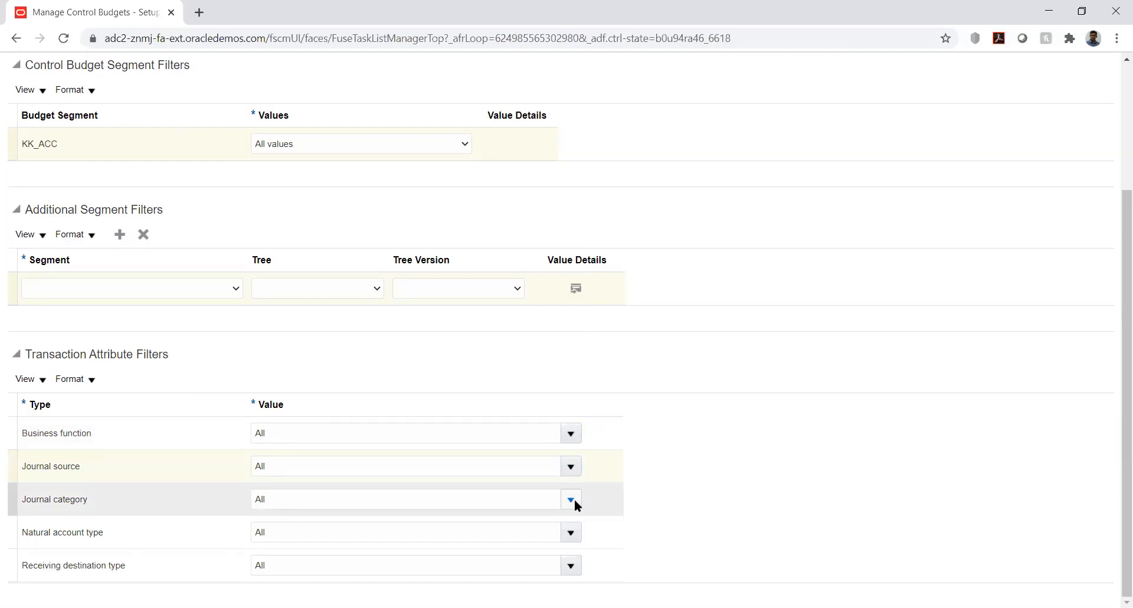
{"action": "left_click", "coordinate": [571, 532]}
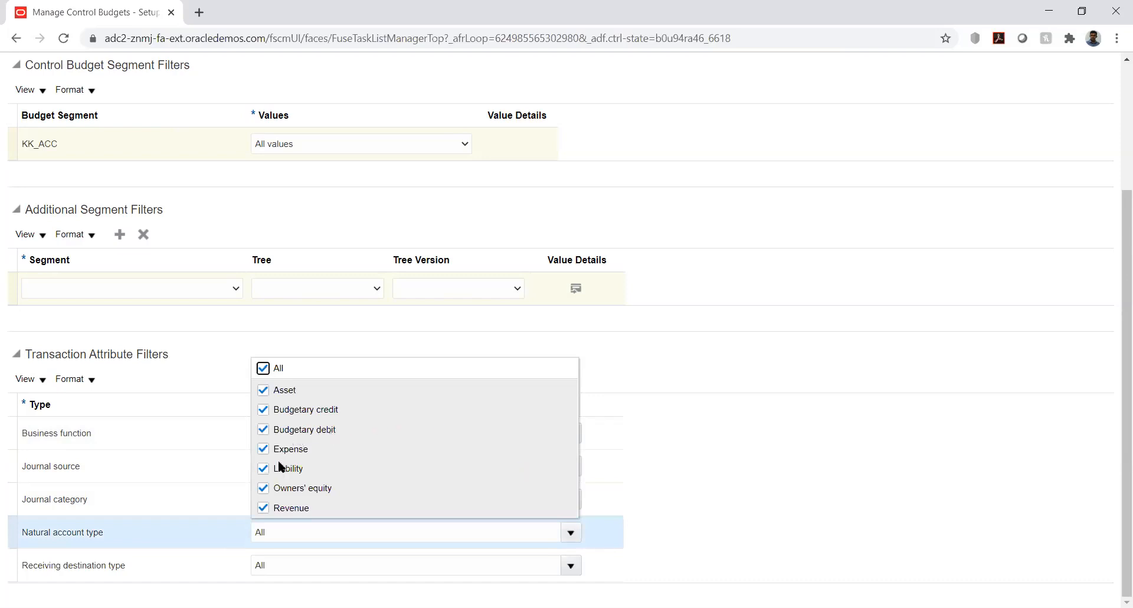
{"action": "left_click", "coordinate": [669, 366]}
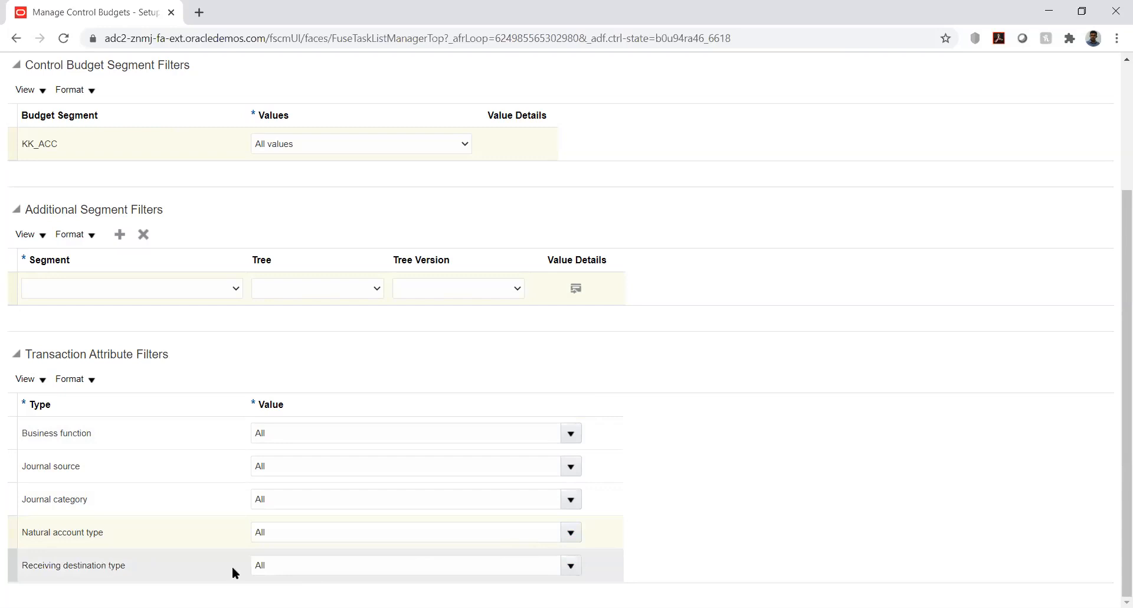
{"action": "left_click", "coordinate": [570, 565]}
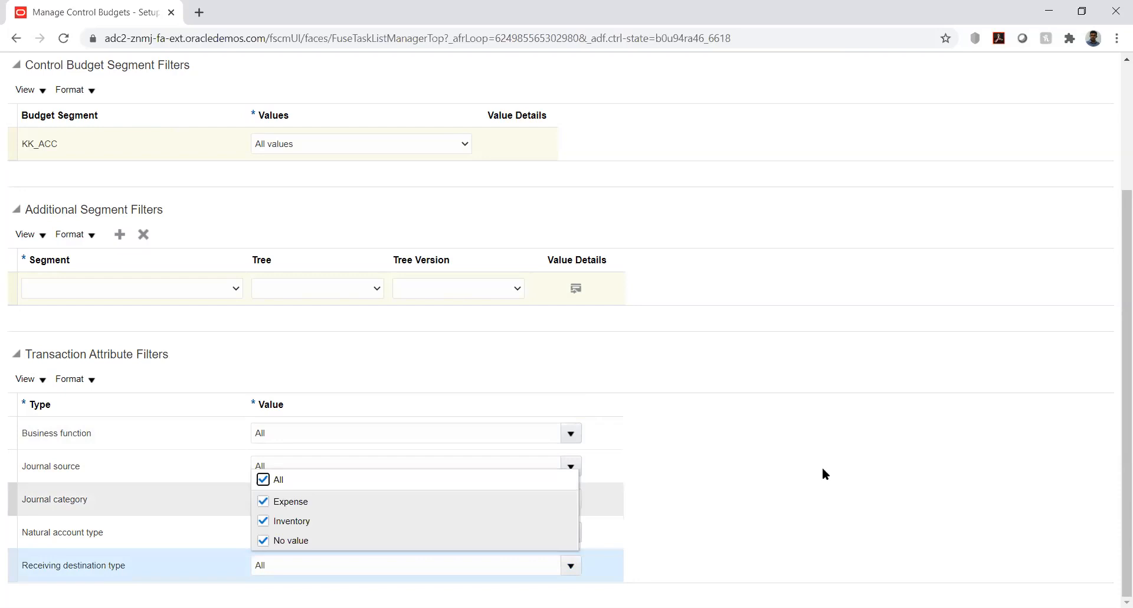
{"action": "left_click", "coordinate": [896, 371]}
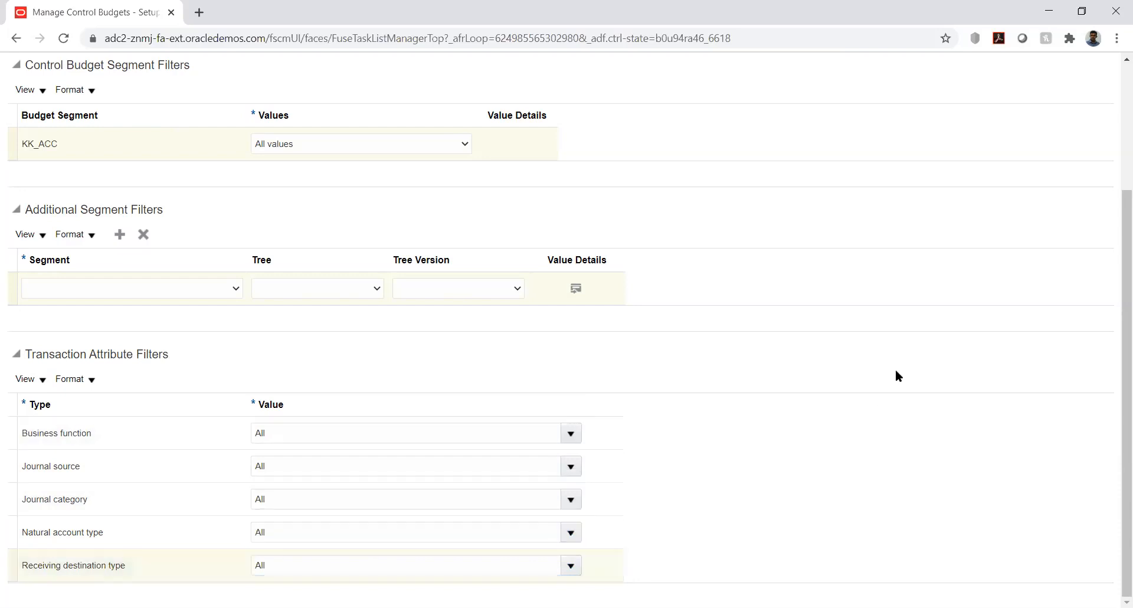
- Discard the supplemental rule New and return to the KK_Budget control budget definition
{"action": "left_click_drag", "start_coordinate": [1115, 361], "coordinate": [1116, 199]}
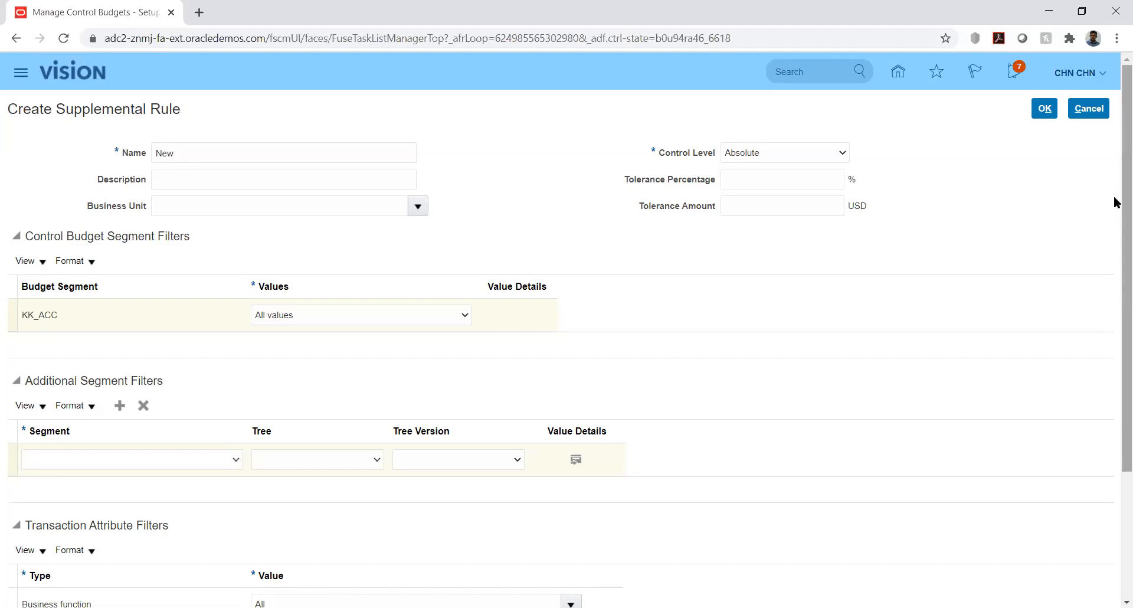
{"action": "left_click", "coordinate": [1089, 110]}
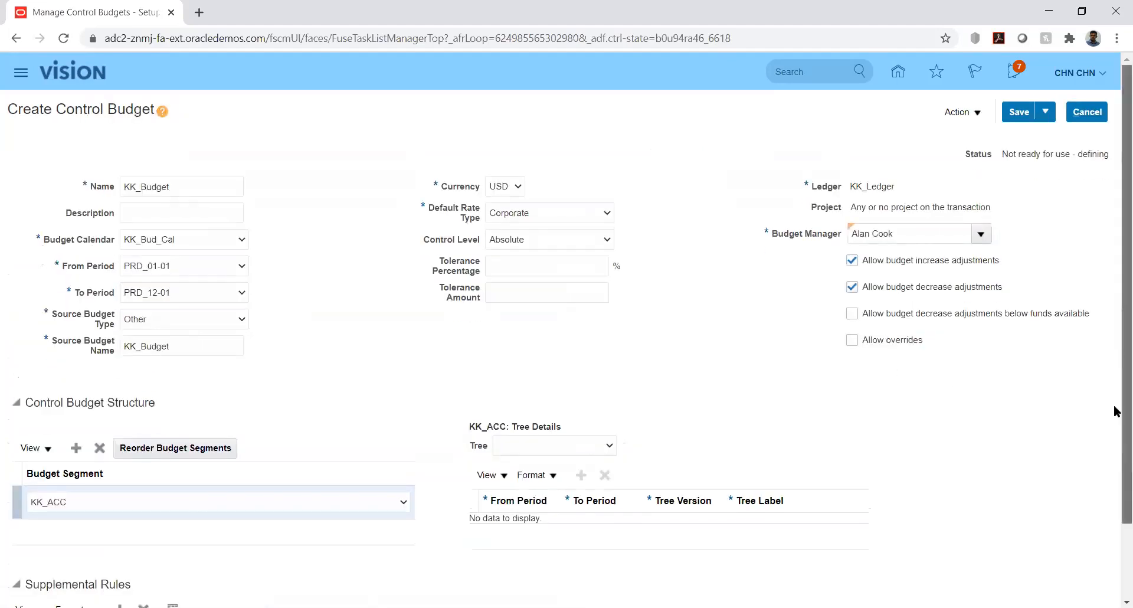
{"action": "scroll", "coordinate": [1116, 437], "scroll_direction": "down", "scroll_amount": 2}
{"action": "scroll", "coordinate": [1116, 413], "scroll_direction": "up", "scroll_amount": 3}
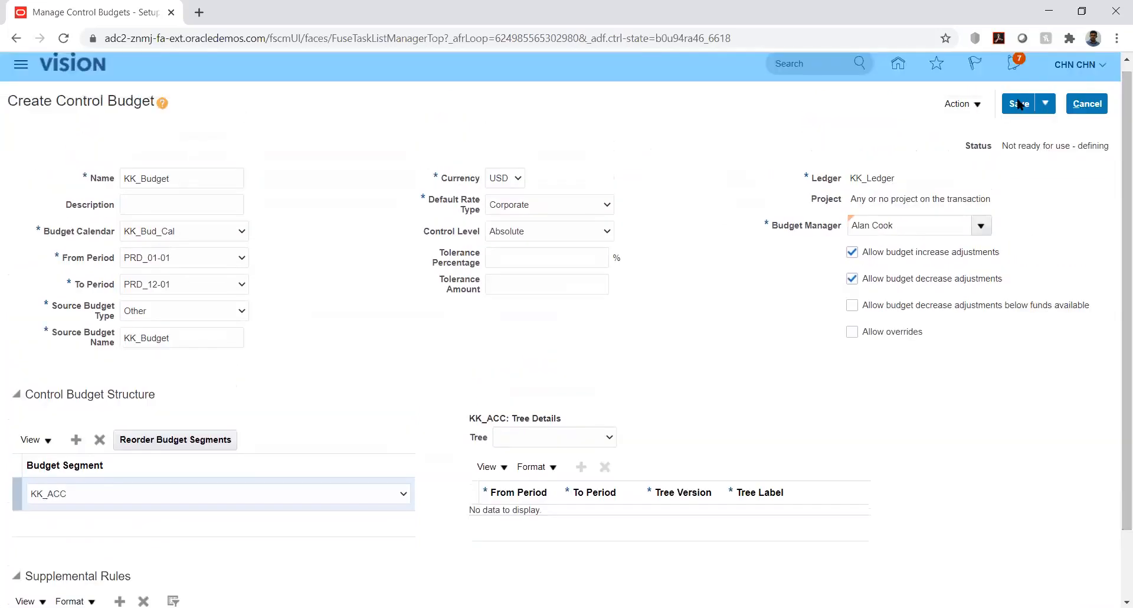
- Save the KK_Budget control budget and submit it to be prepared for use
{"action": "left_click", "coordinate": [1015, 104]}
{"action": "left_click_drag", "start_coordinate": [1003, 147], "coordinate": [1017, 146]}
{"action": "left_click", "coordinate": [976, 107]}
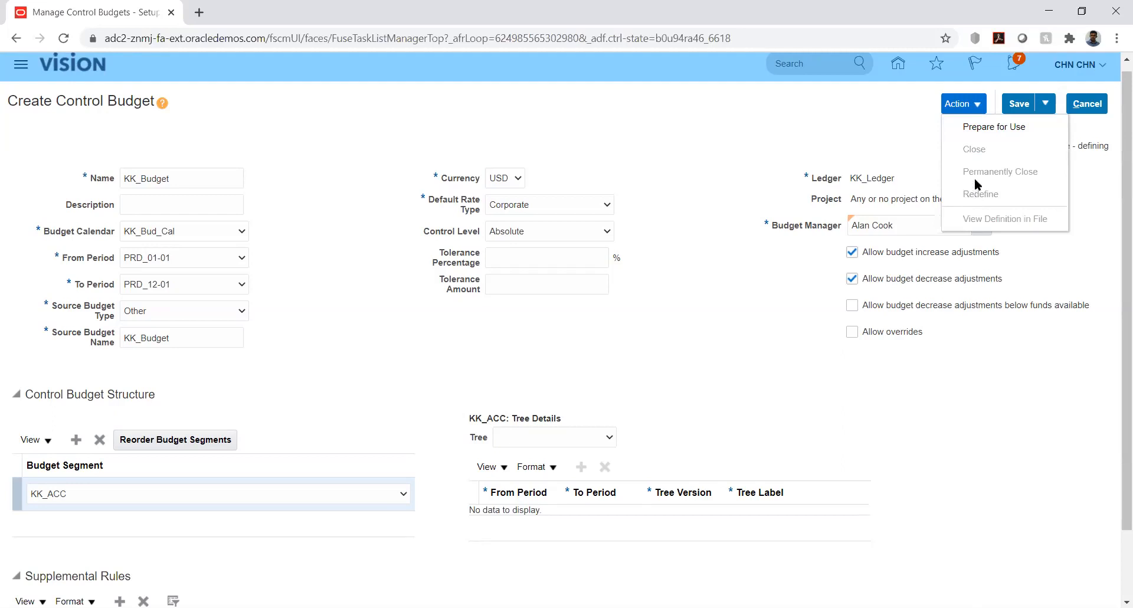
{"action": "left_click", "coordinate": [982, 126]}
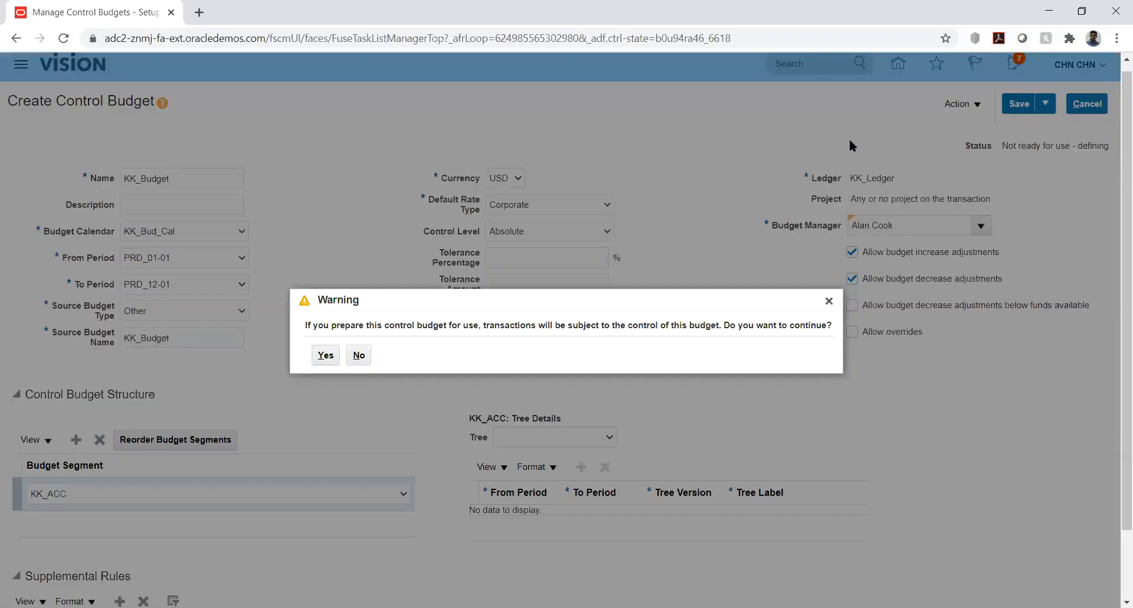
{"action": "left_click", "coordinate": [325, 354]}
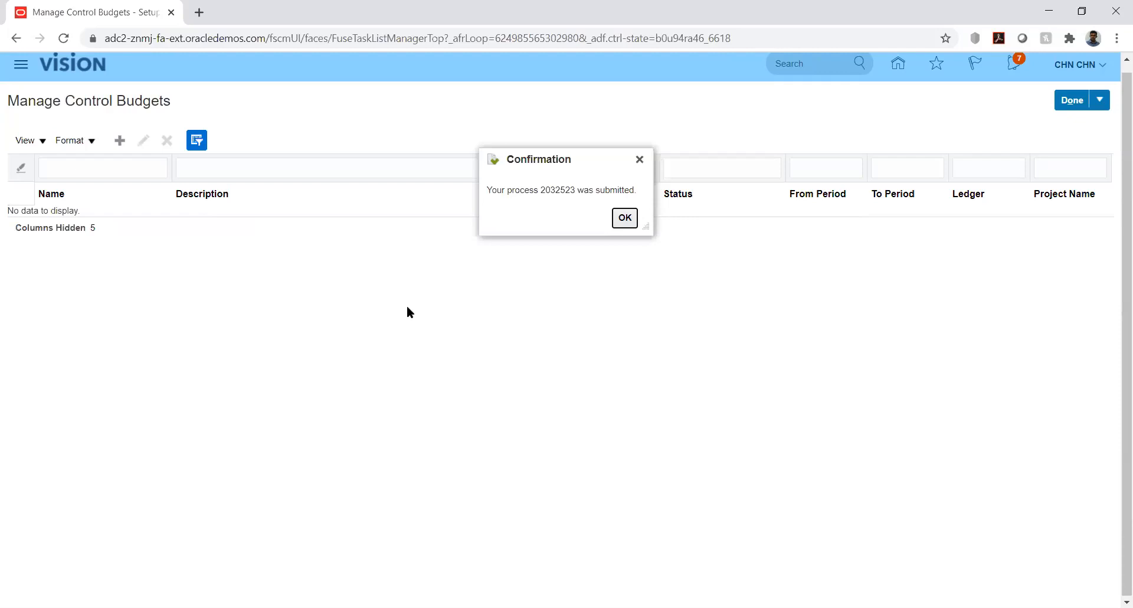
{"action": "left_click", "coordinate": [624, 218]}
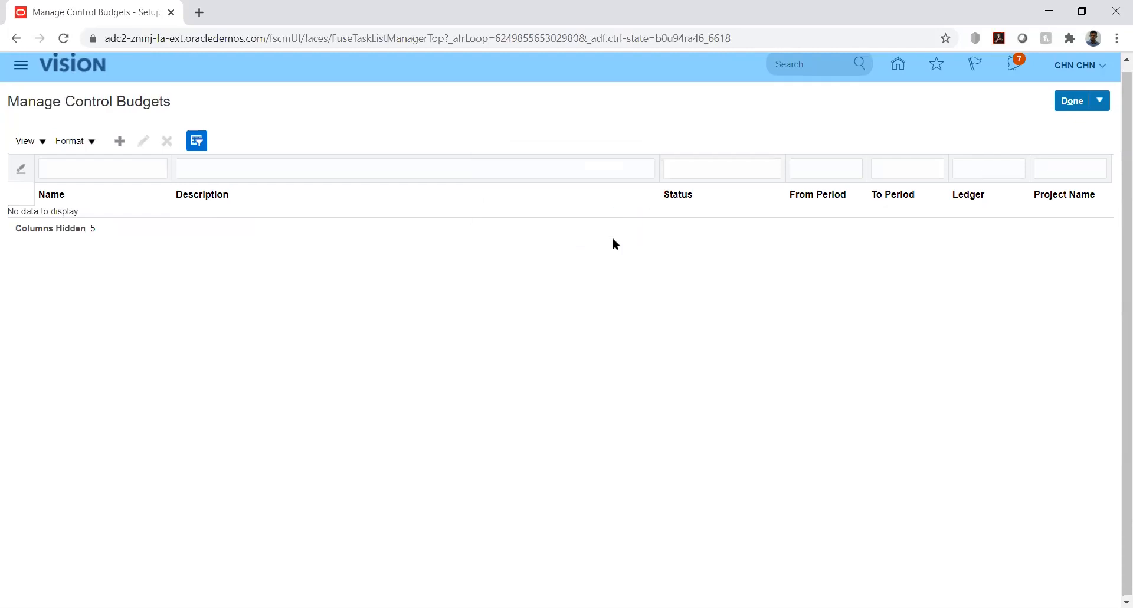
- Open the scheduled processes and refresh the list until the control budget preparation processes finish
{"action": "left_click", "coordinate": [23, 68]}
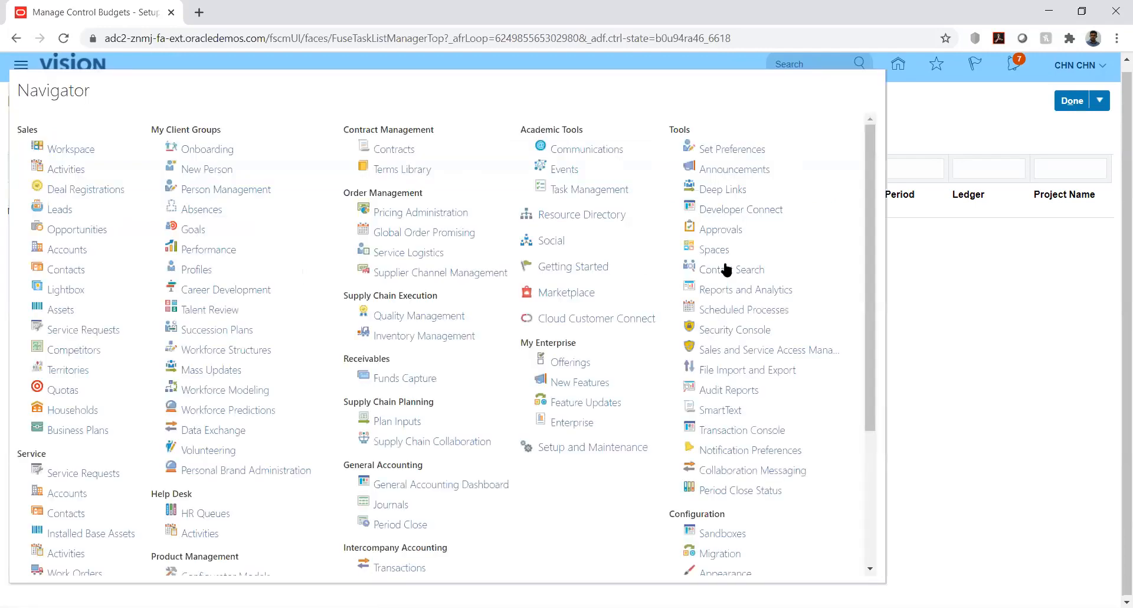
{"action": "left_click", "coordinate": [726, 308]}
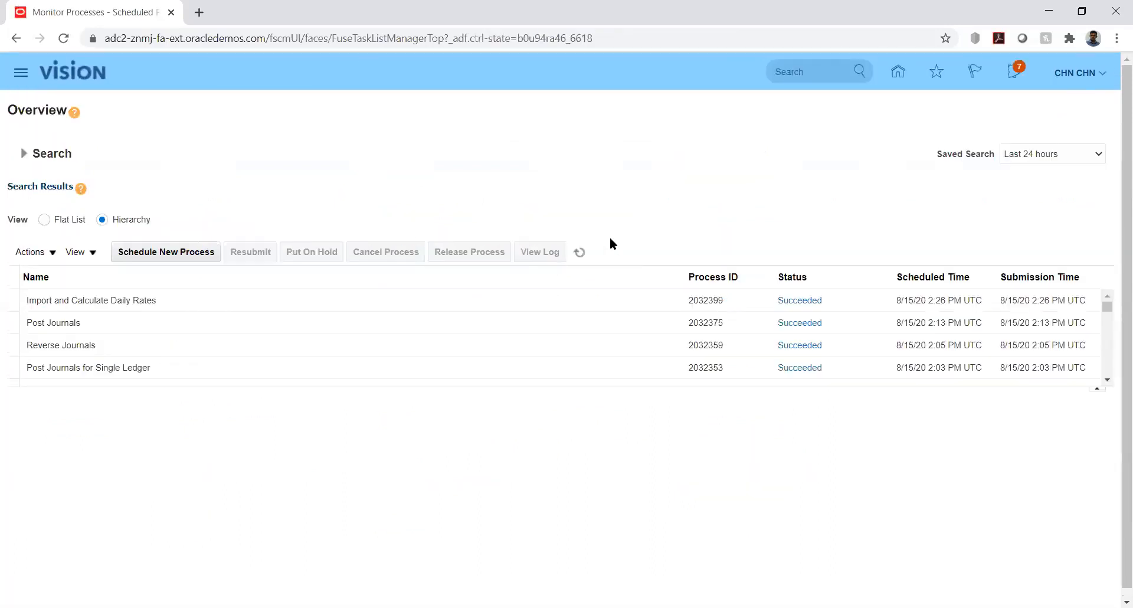
{"action": "left_click", "coordinate": [580, 253]}
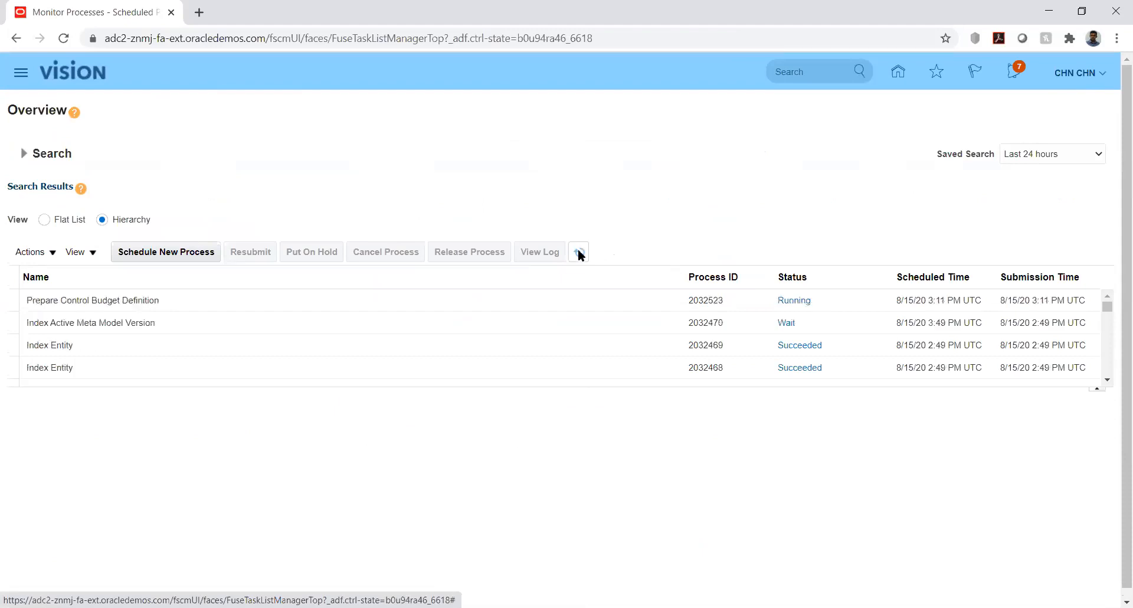
{"action": "left_click", "coordinate": [579, 252]}
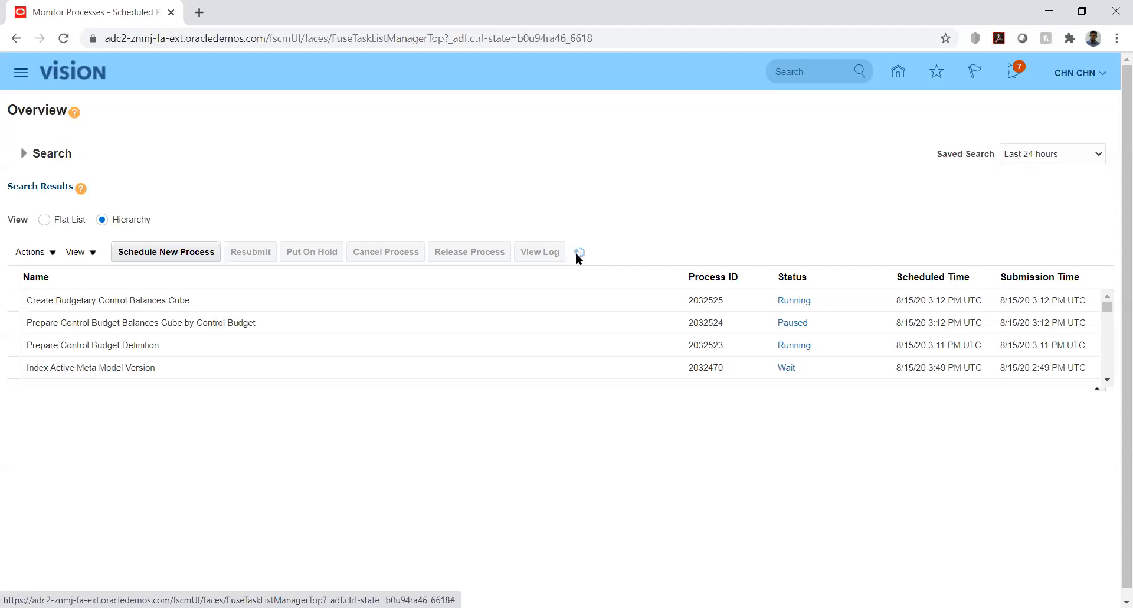
{"action": "left_click", "coordinate": [578, 253]}
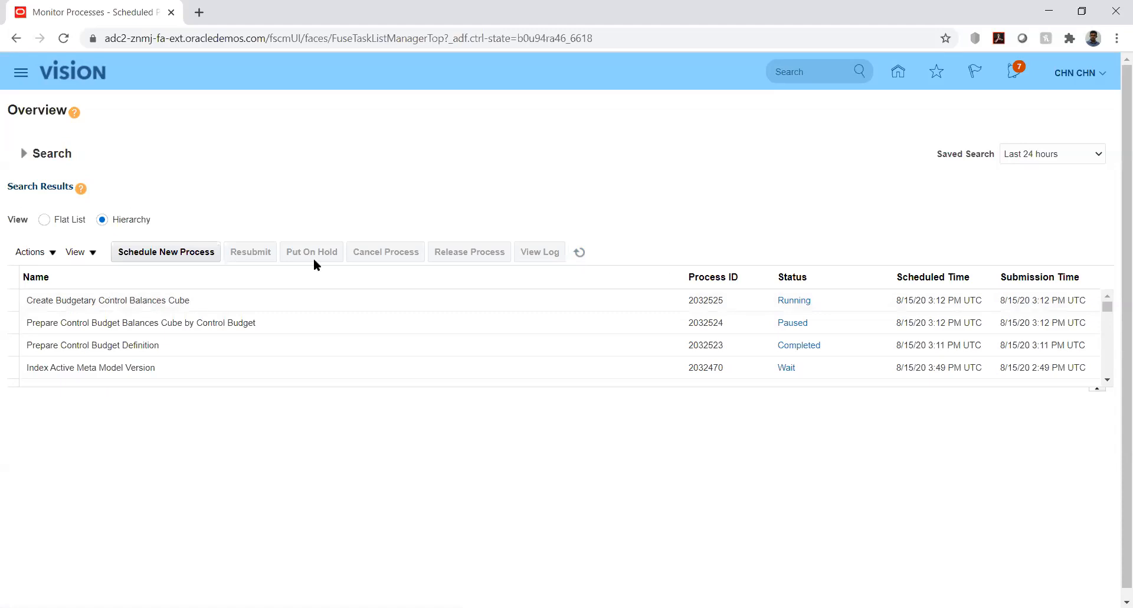
{"action": "left_click", "coordinate": [579, 252]}
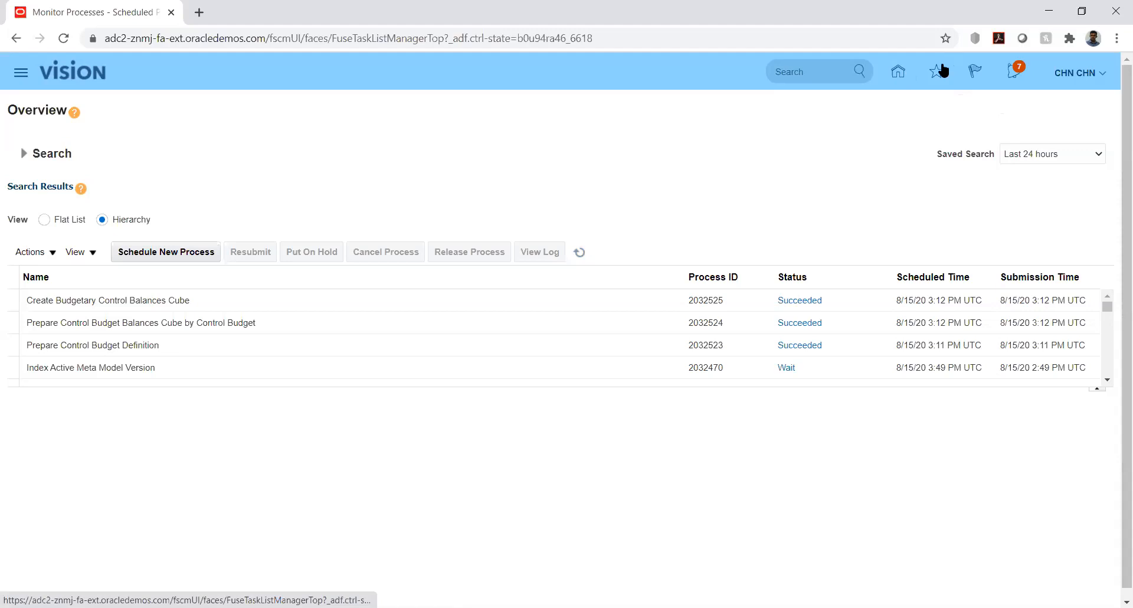
- Return to the home page and look through the available application areas
{"action": "left_click", "coordinate": [1104, 79]}
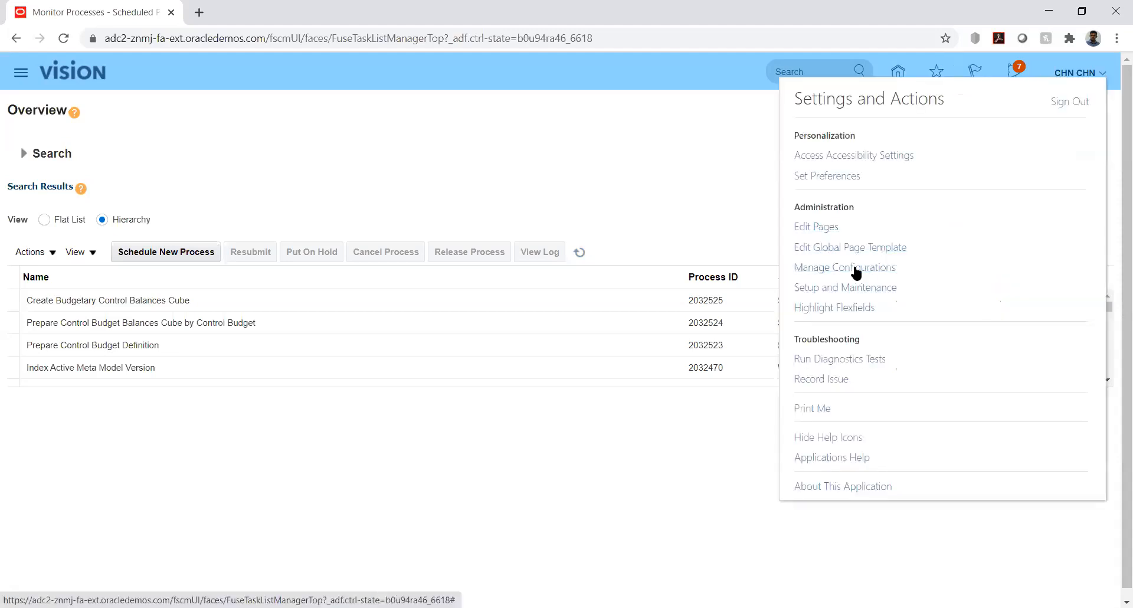
{"action": "left_click", "coordinate": [770, 172]}
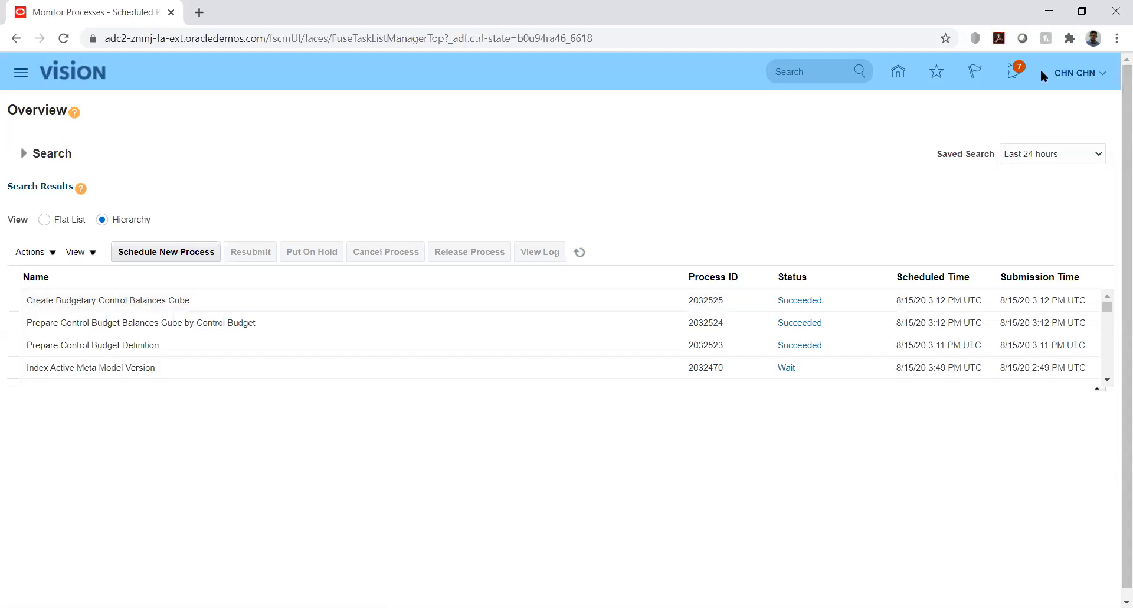
{"action": "left_click", "coordinate": [898, 71]}
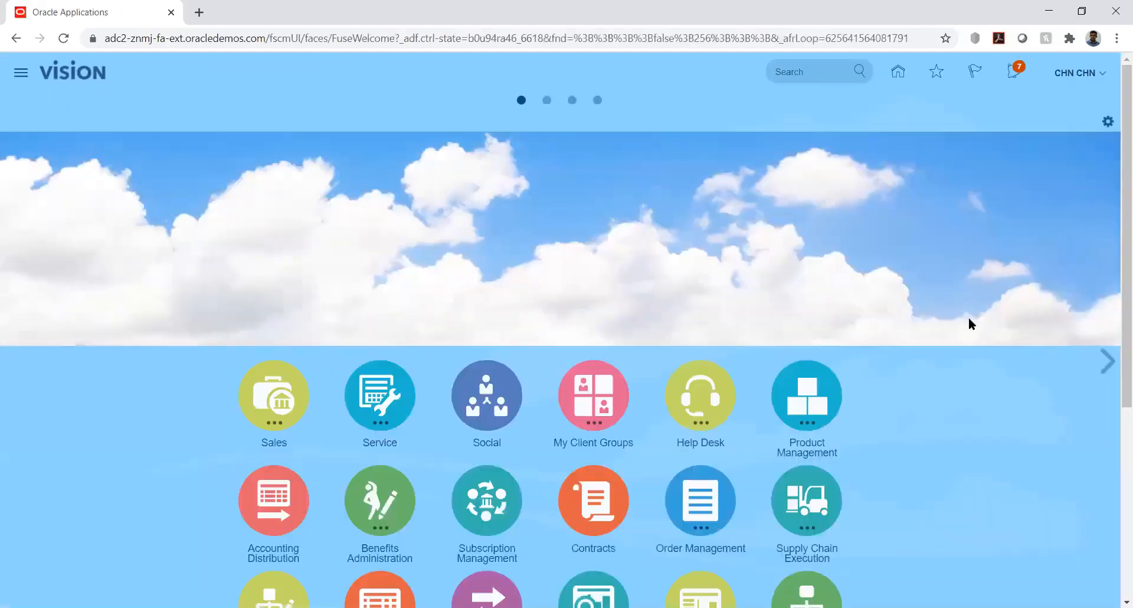
{"action": "scroll", "coordinate": [1113, 356], "scroll_direction": "down", "scroll_amount": 2}
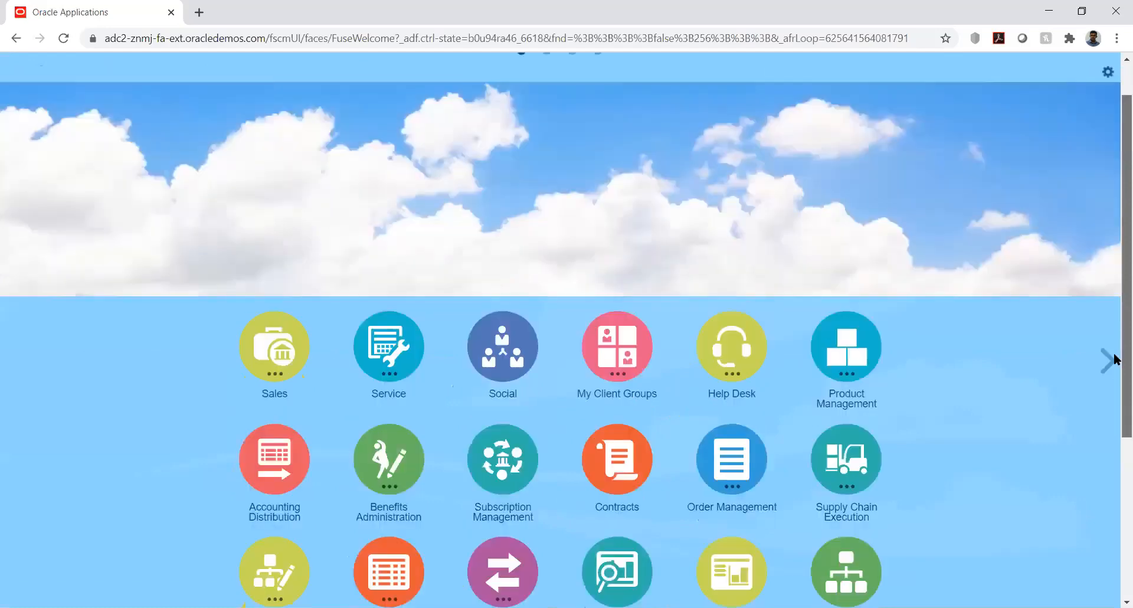
{"action": "scroll", "coordinate": [1113, 359], "scroll_direction": "down", "scroll_amount": 5}
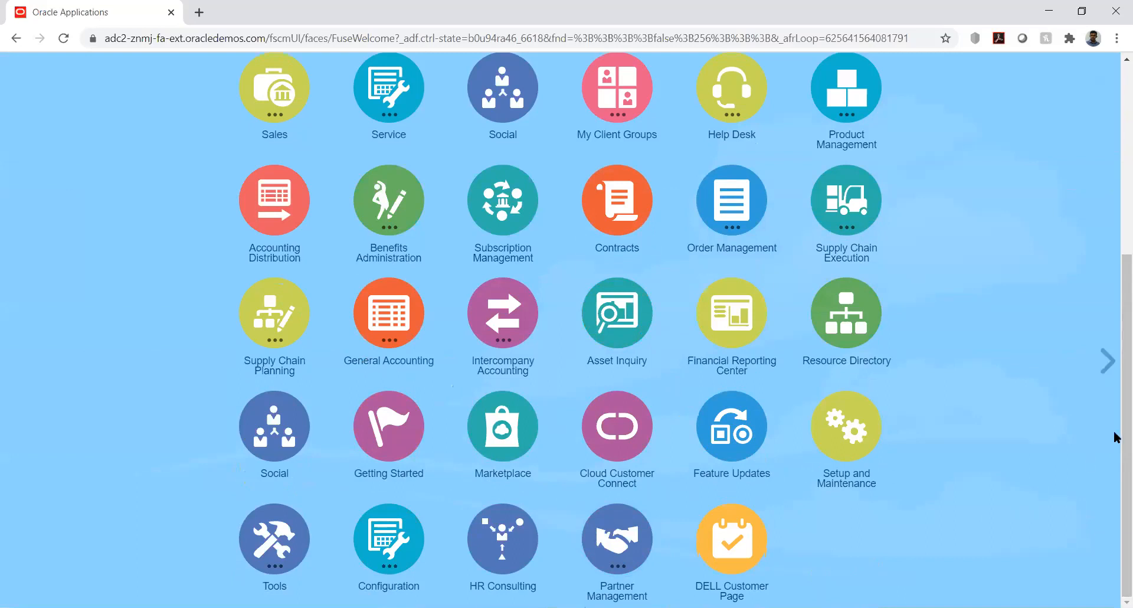
{"action": "left_click", "coordinate": [1115, 236]}
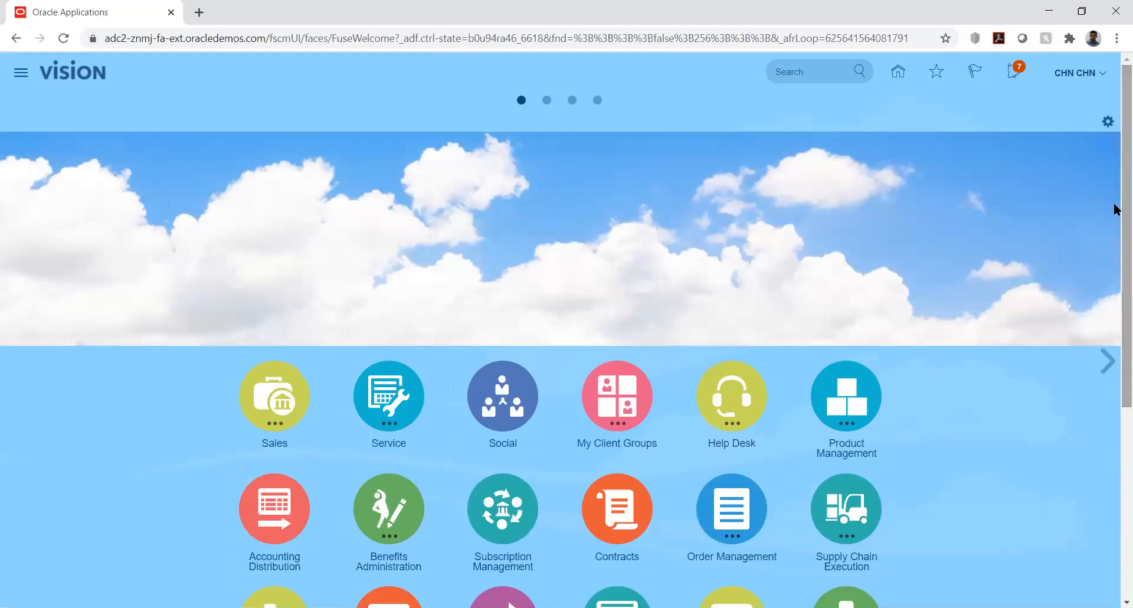